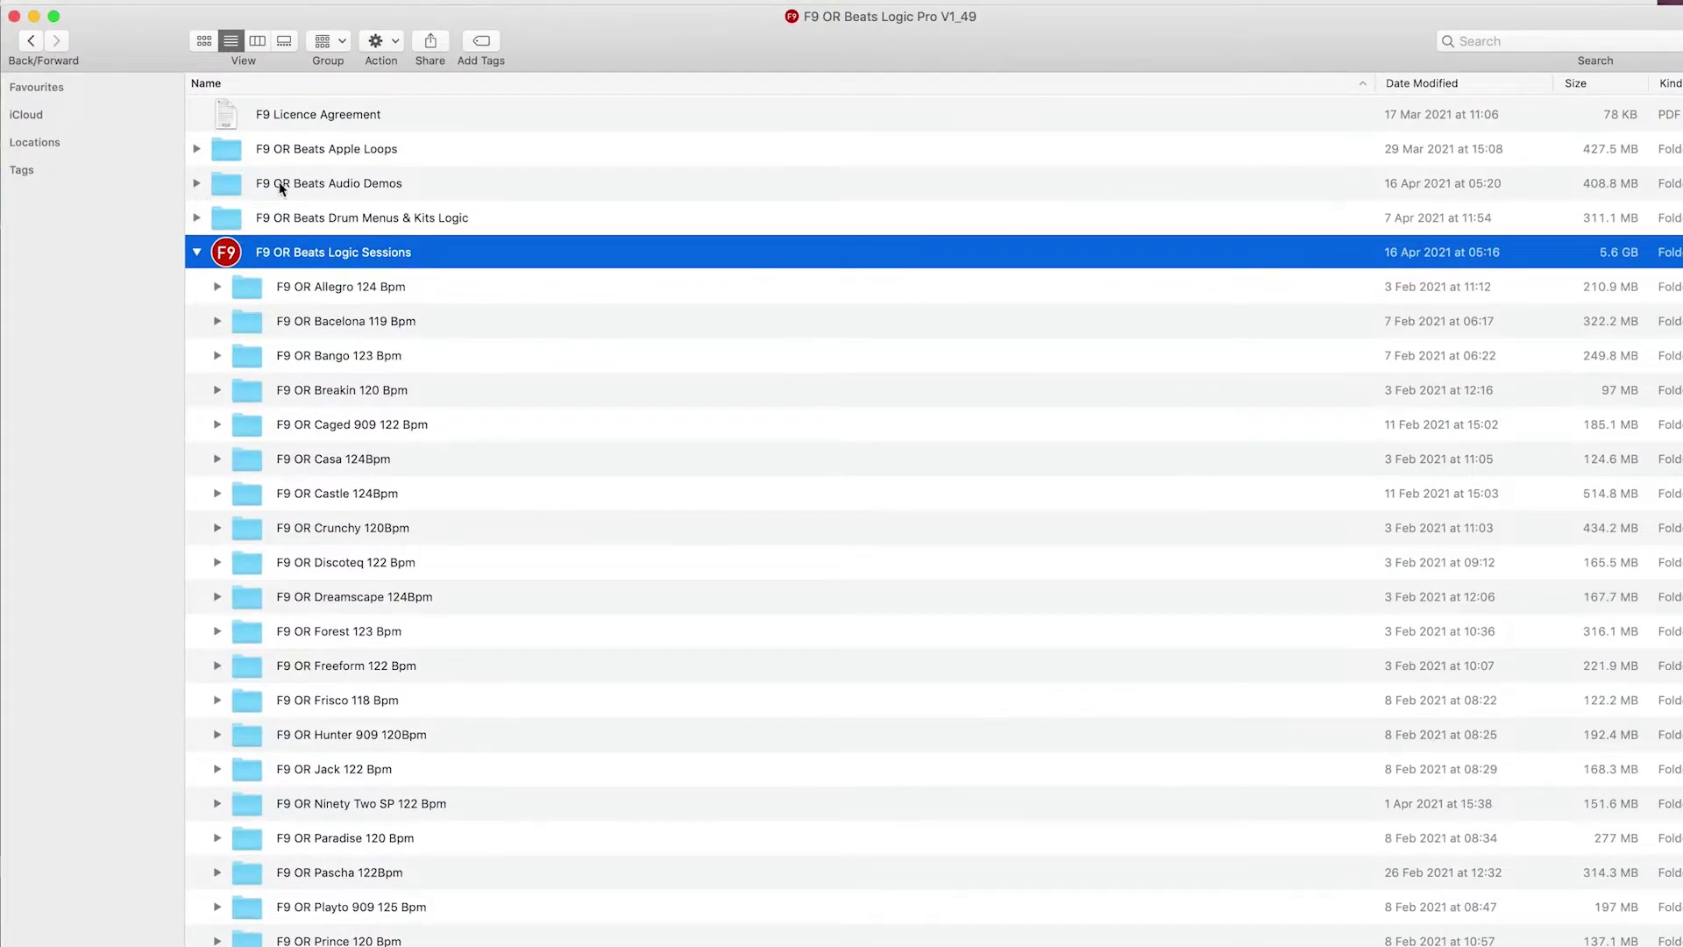
Step: Expand the F9 OR Beats Audio Demos folder and preview F9 OR Swing State 122 Bpm Demo.wav
{"action": "left_click", "coordinate": [342, 184]}
{"action": "left_click", "coordinate": [197, 184]}
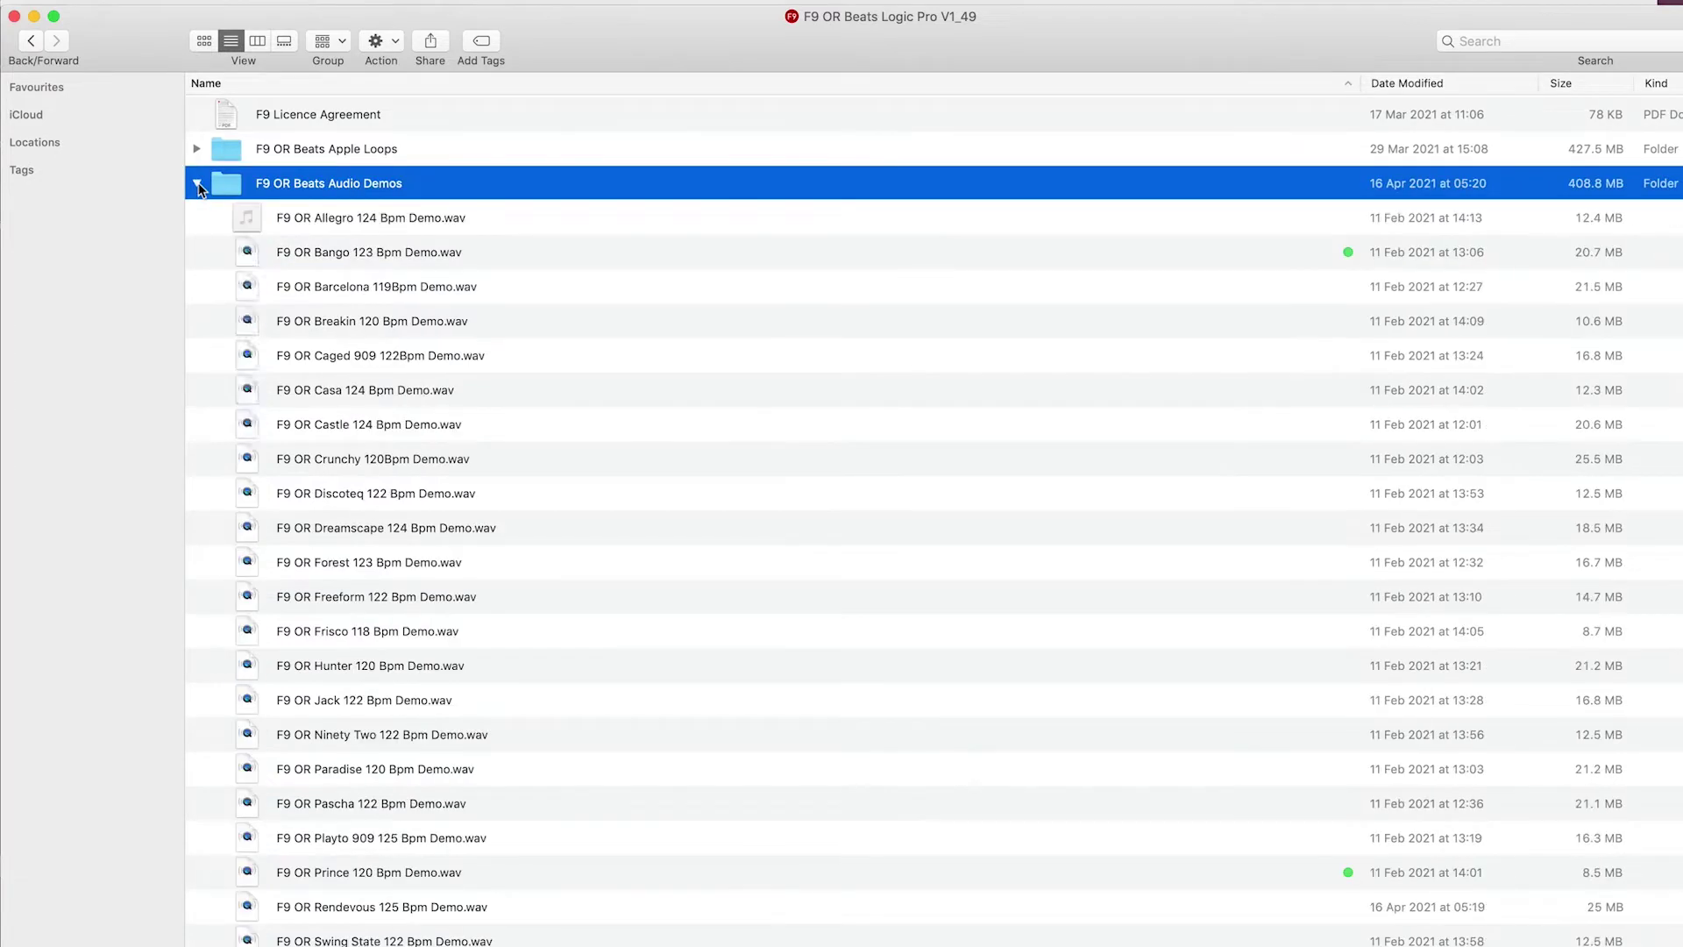
{"action": "left_click", "coordinate": [364, 940]}
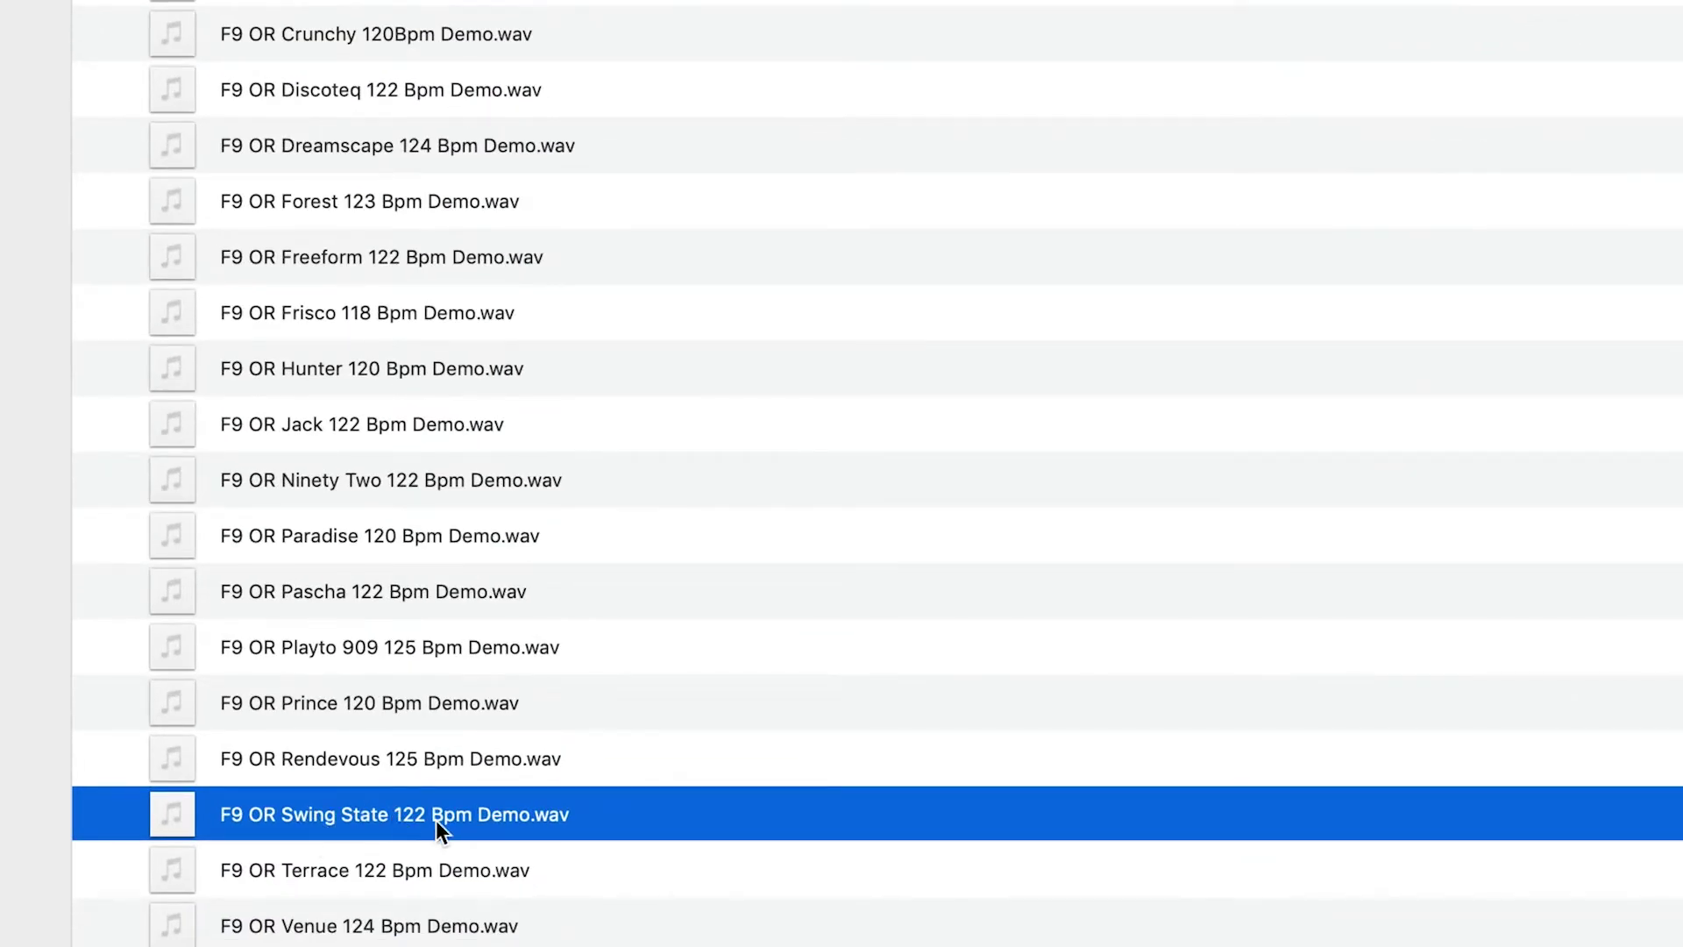
{"action": "key", "text": "space"}
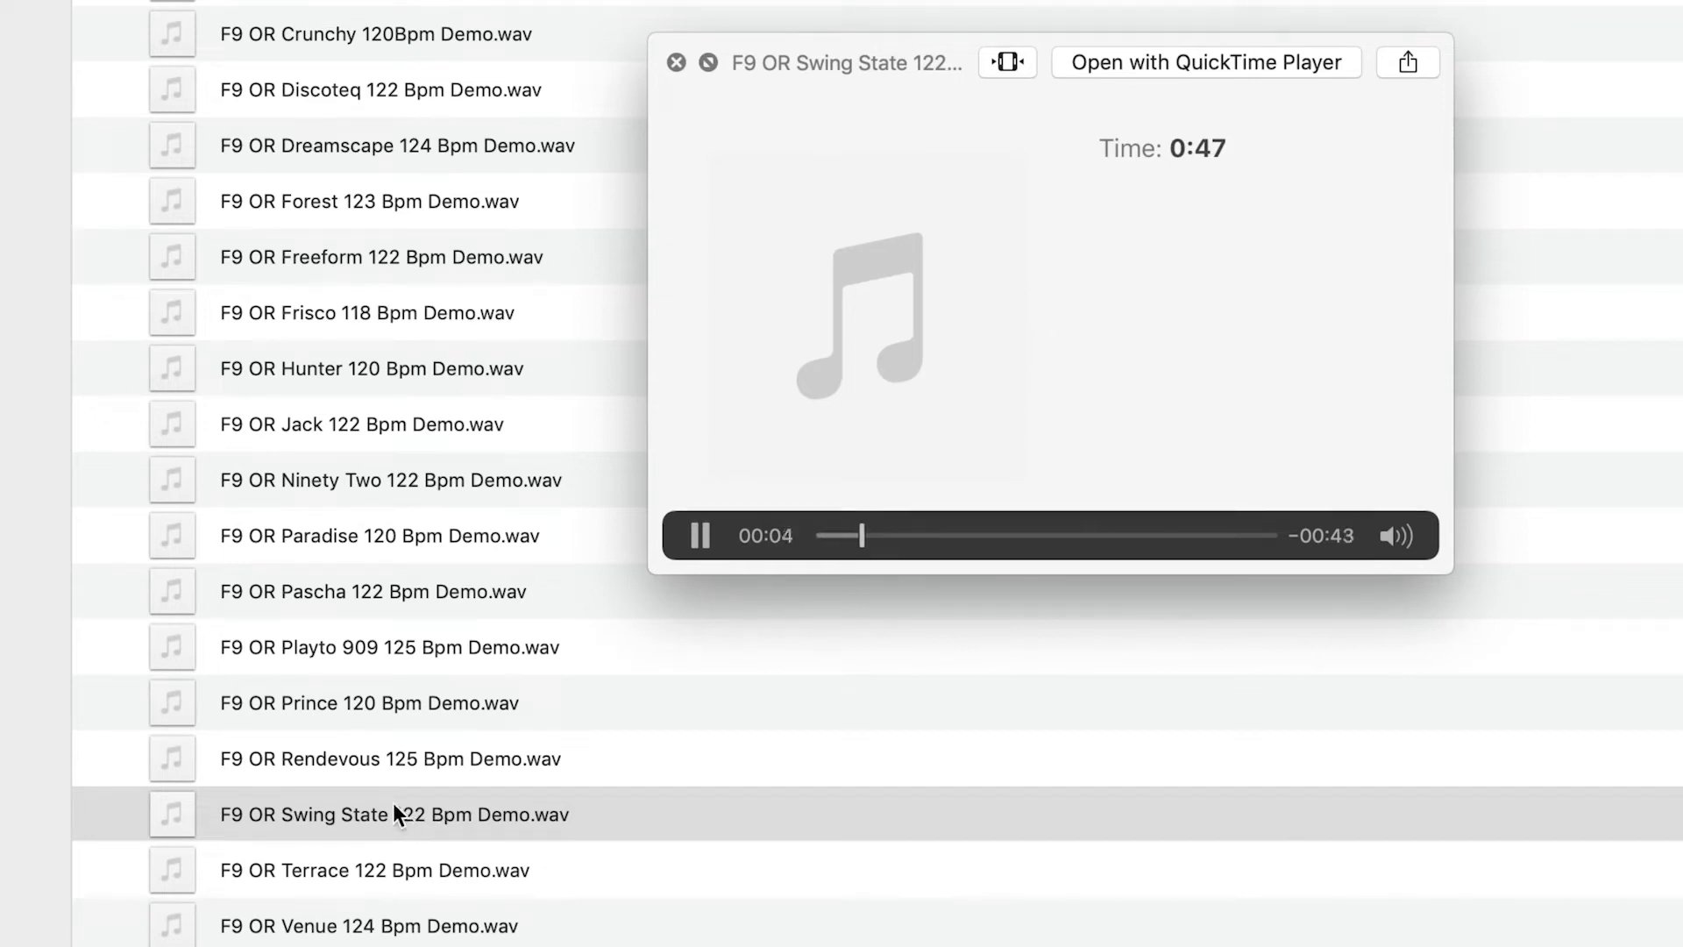
{"action": "key", "text": "space"}
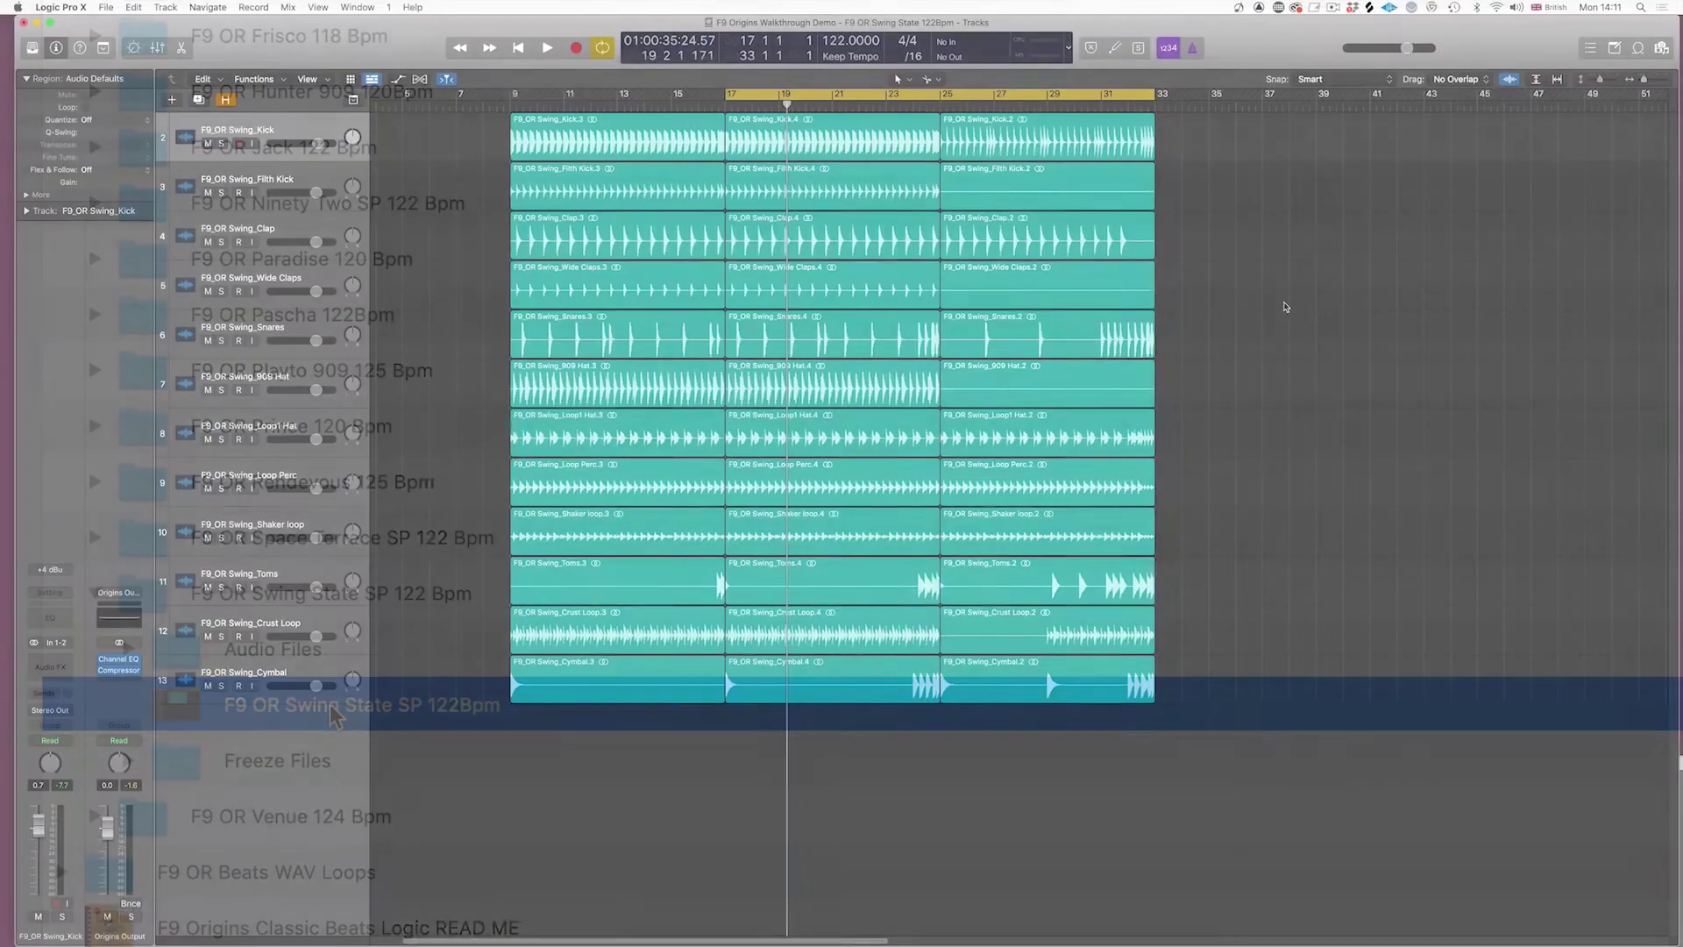
Step: Audition the Swing State drum arrangement from bar 17 with cycling off, and the section from bar 29 with cycling on
{"action": "key", "text": "super+Right"}
{"action": "scroll", "coordinate": [1296, 348], "scroll_direction": "left", "scroll_amount": 3}
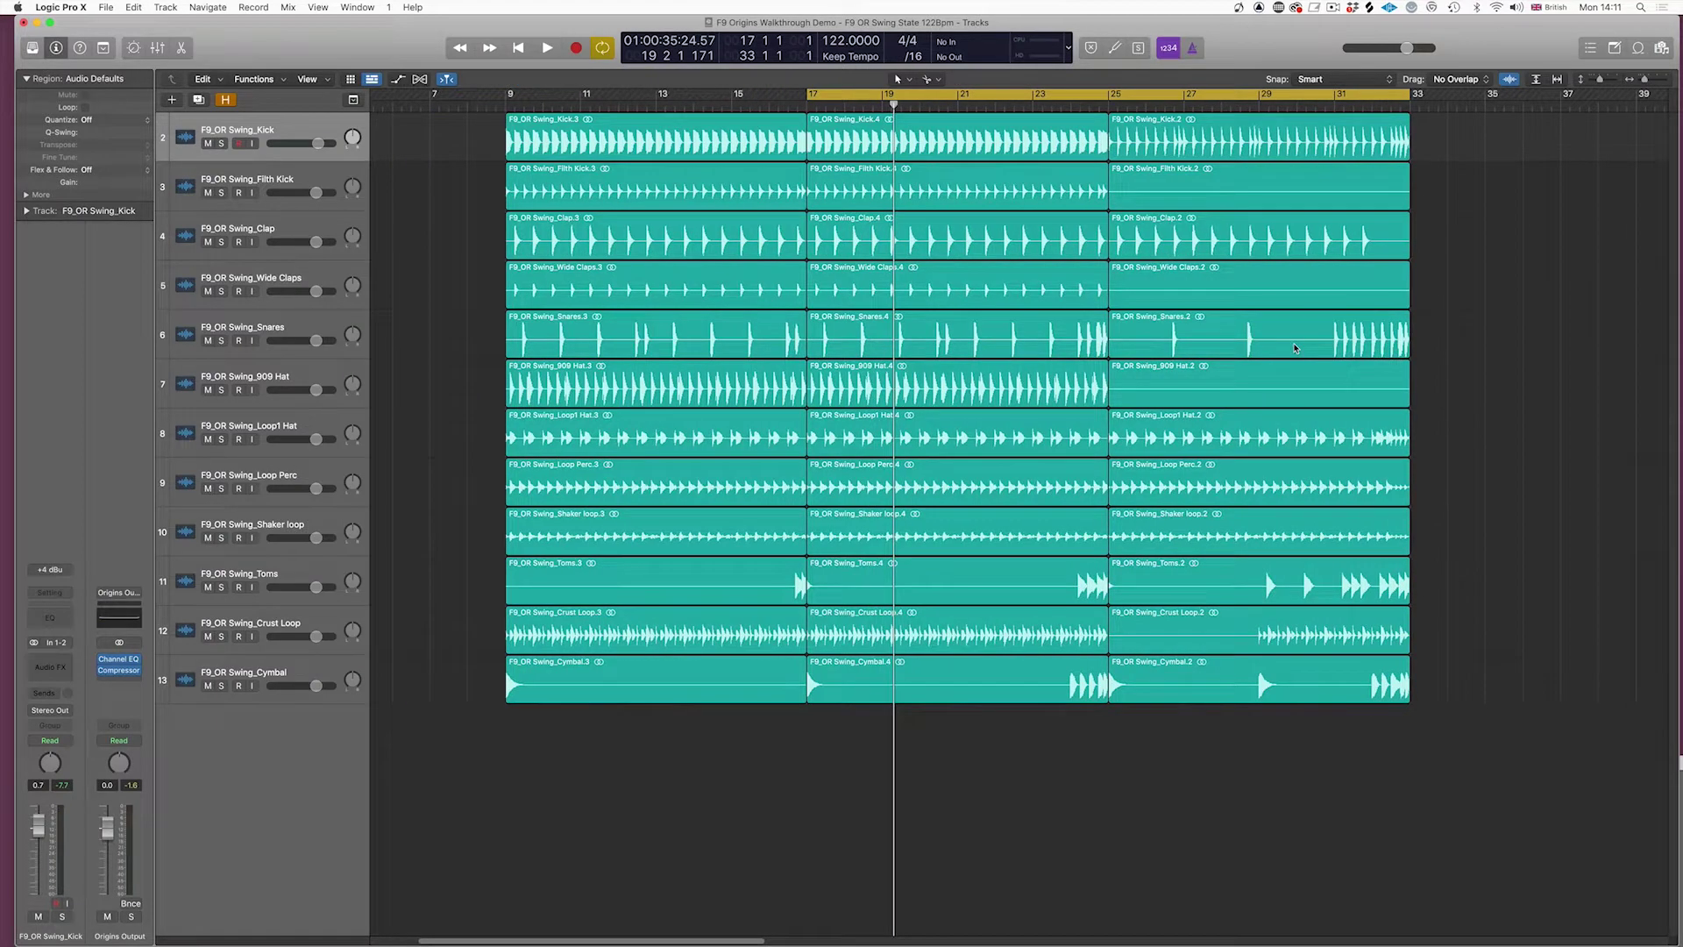
{"action": "key", "text": "c"}
{"action": "key", "text": "Return"}
{"action": "key", "text": "Return"}
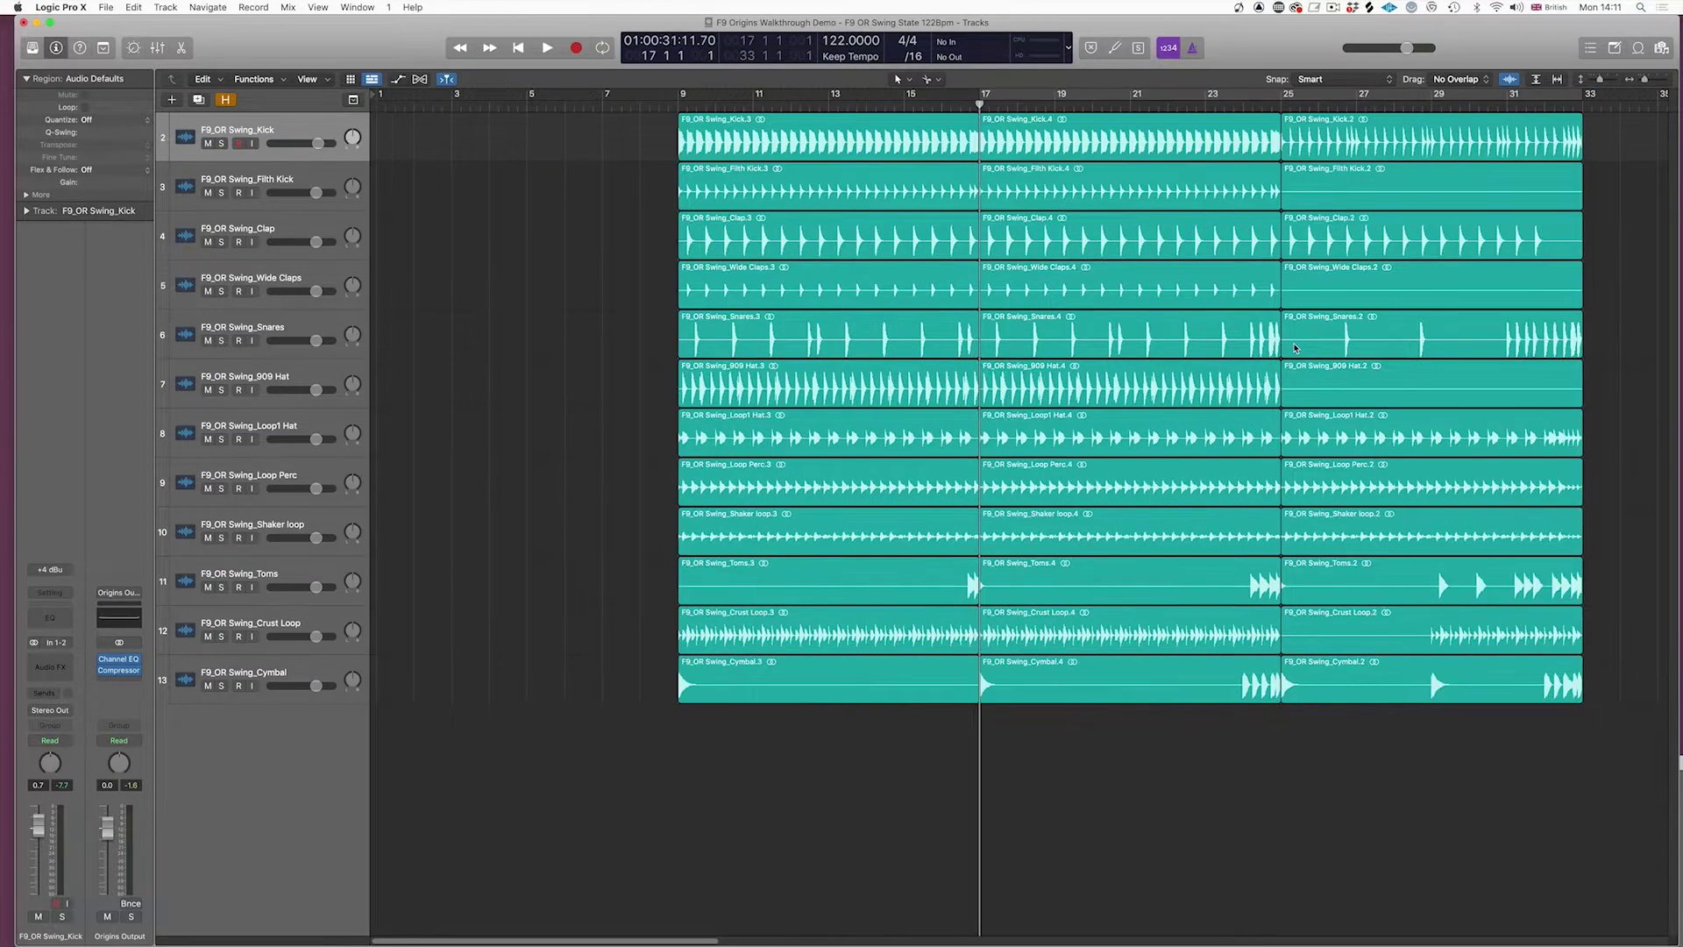
{"action": "key", "text": "space"}
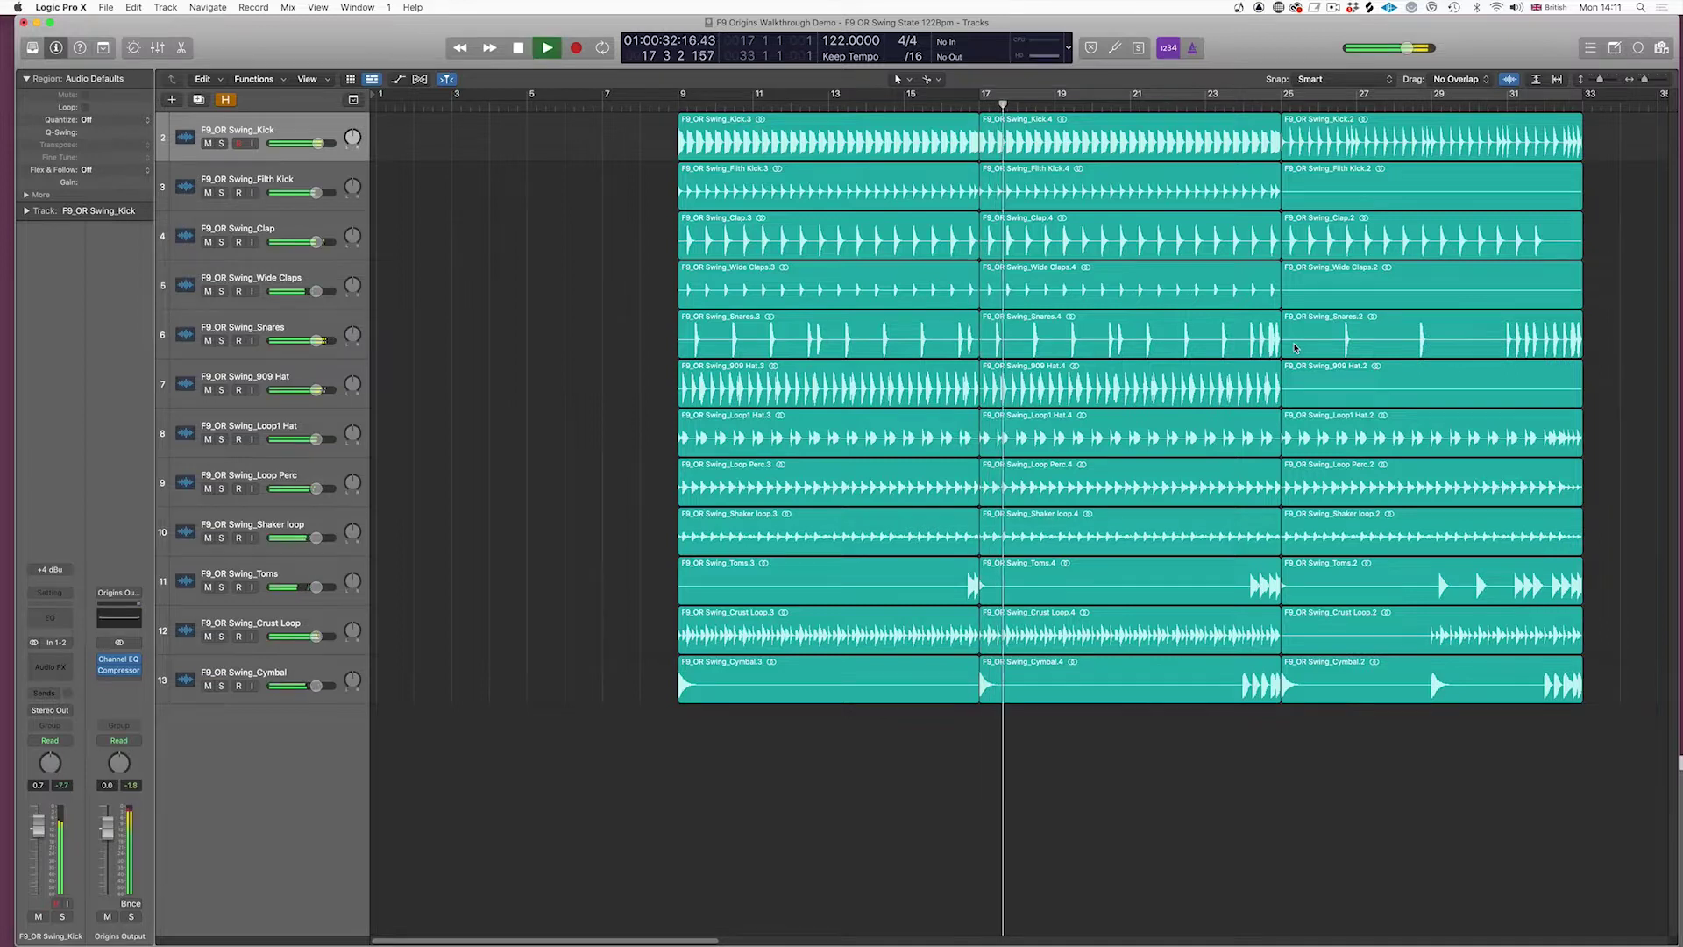
{"action": "key", "text": "space"}
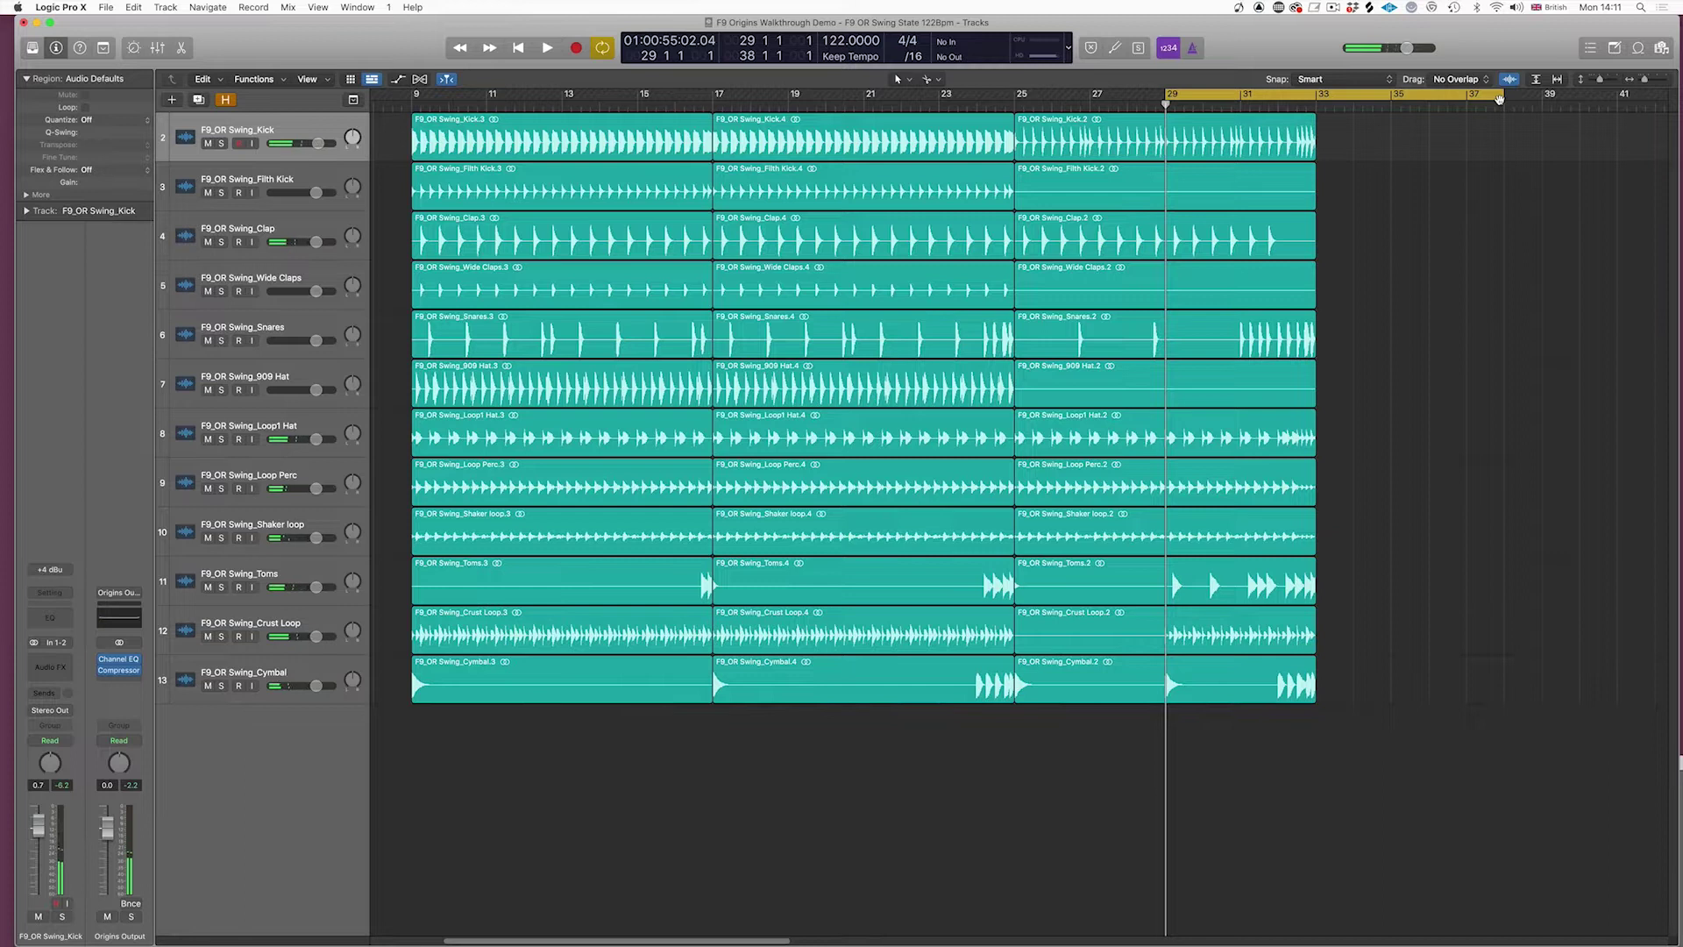
{"action": "key", "text": "space"}
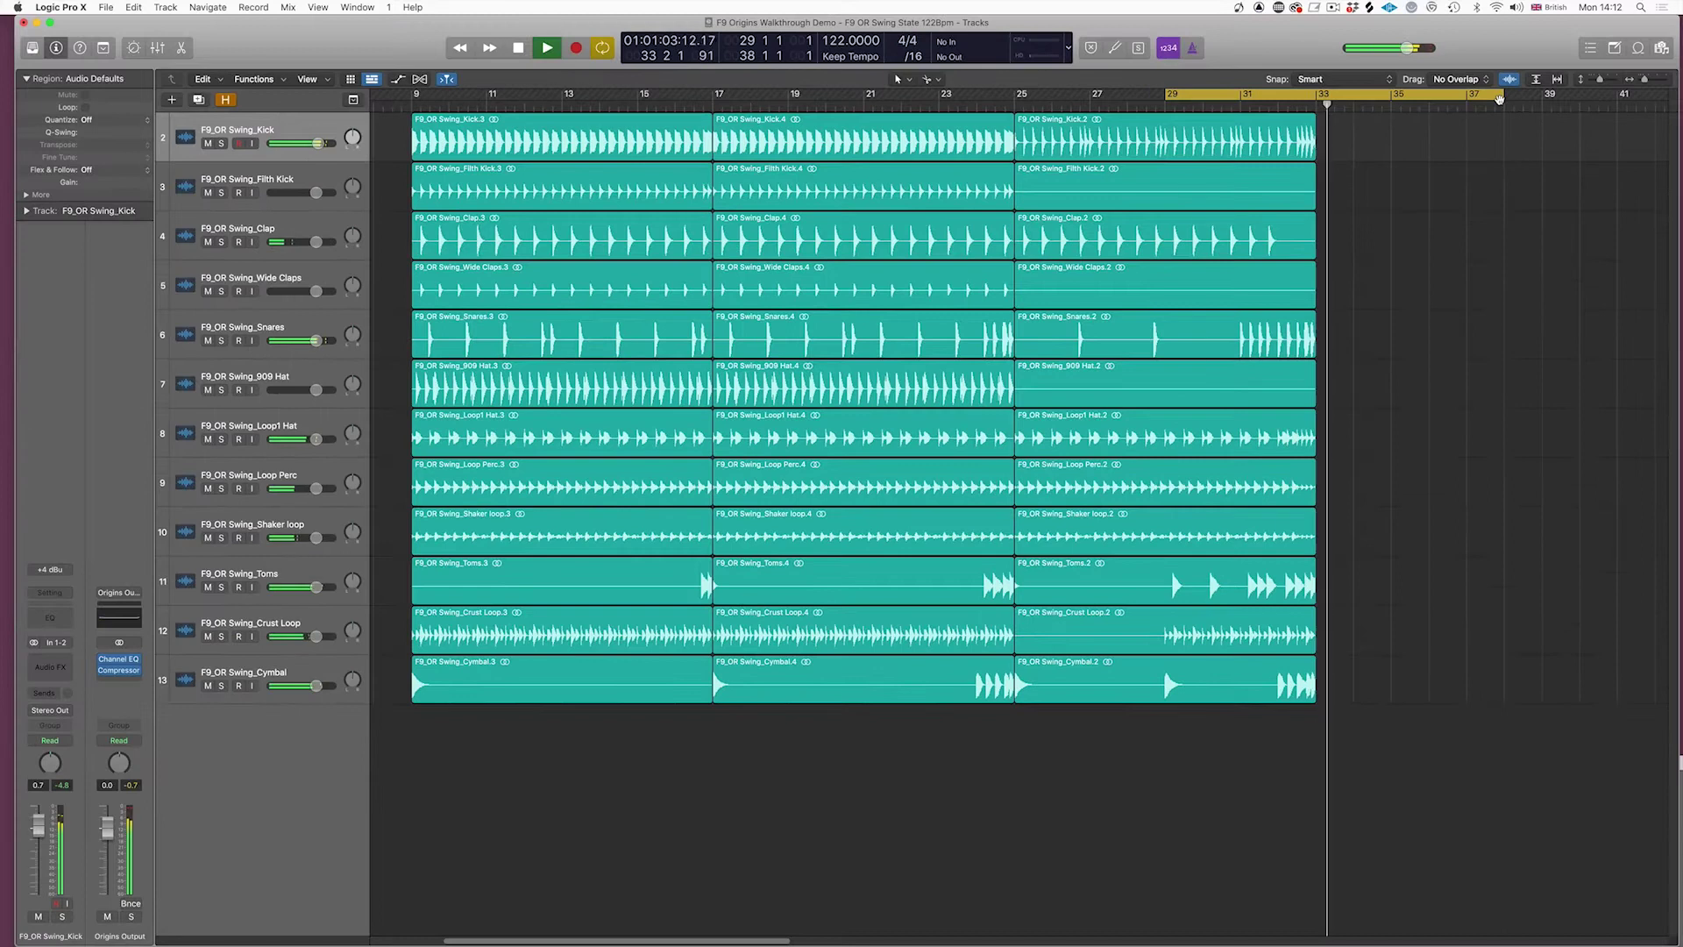
{"action": "key", "text": "space"}
Step: Copy the first two eight-bar sections to bar 33, and move the one-bar kick slice at bar 40 onto a duplicate kick track
{"action": "key", "text": "super+Left"}
{"action": "key", "text": "super+Left"}
{"action": "left_click_drag", "start_coordinate": [755, 742], "coordinate": [1078, 144]}
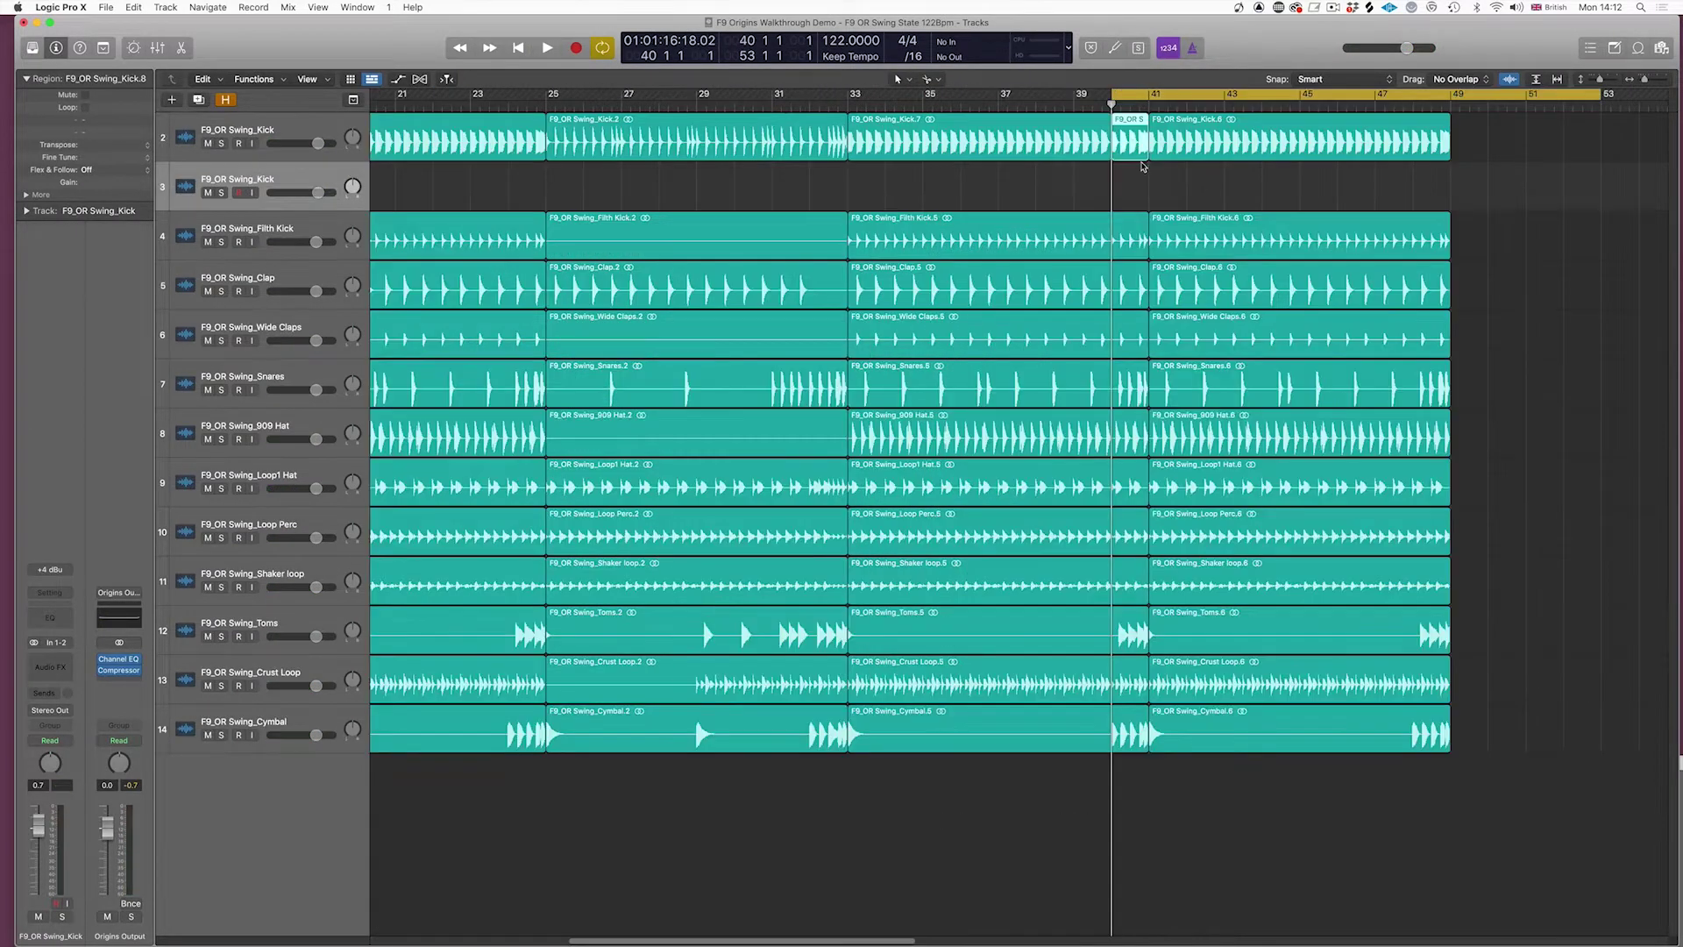
{"action": "left_click", "coordinate": [1131, 186]}
{"action": "left_click_drag", "start_coordinate": [1130, 142], "coordinate": [1131, 190]}
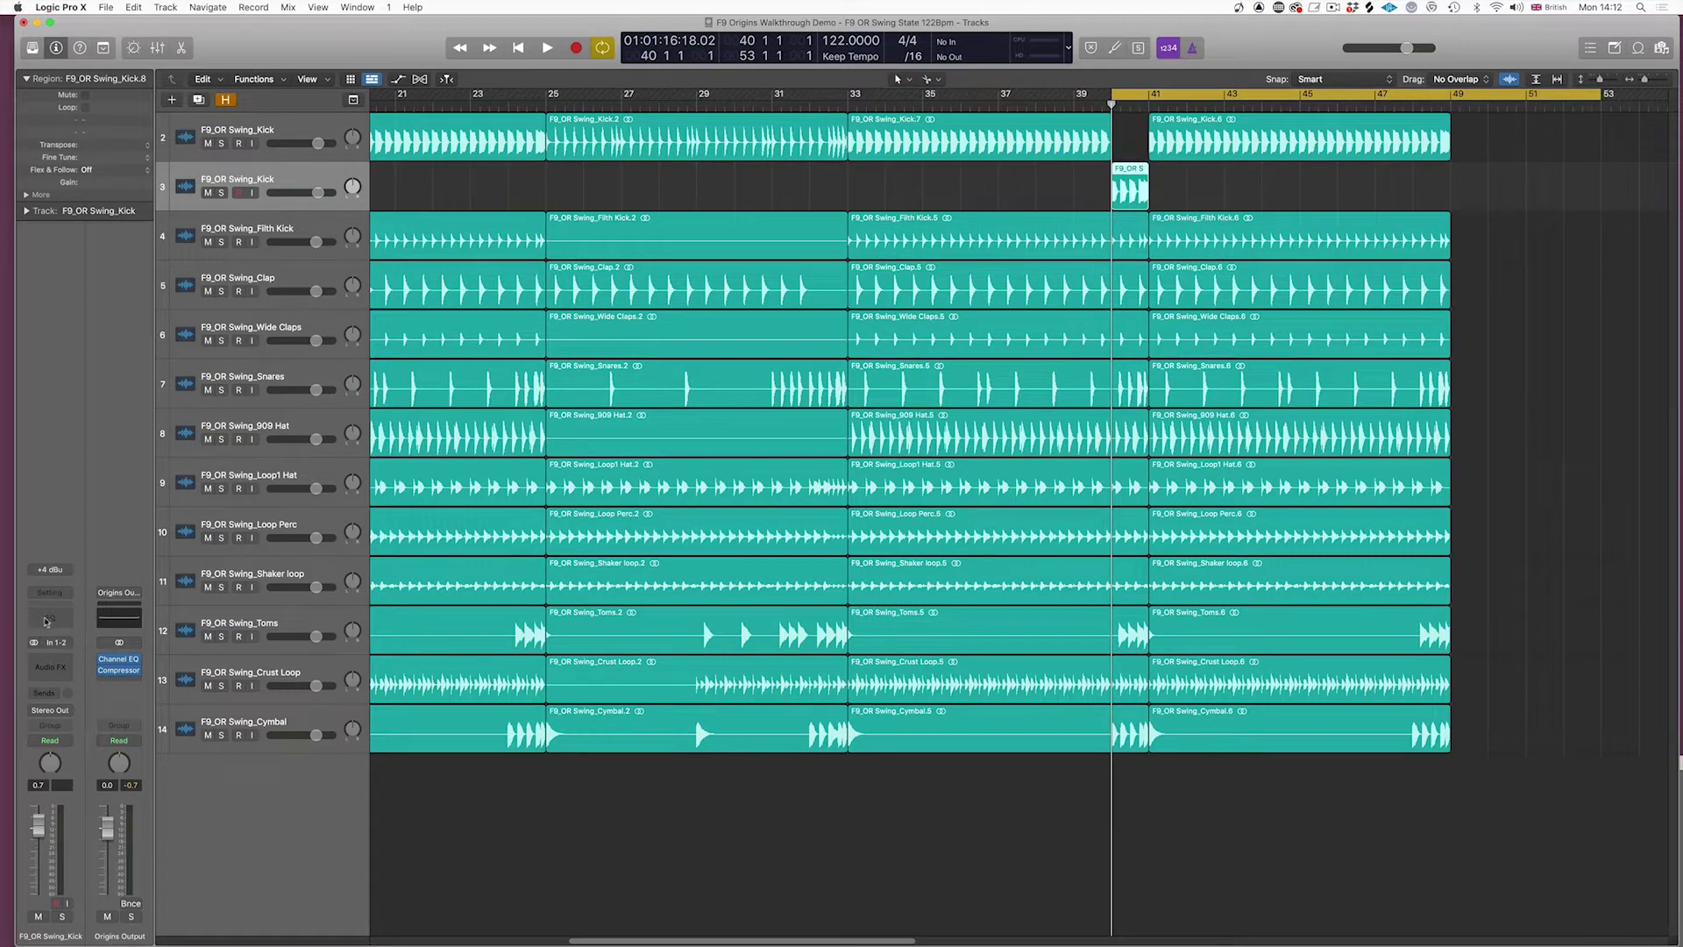
Step: Add a Channel EQ with a steep low cut just below 100 Hz to the duplicate kick track, and audition from bar 39
{"action": "left_click", "coordinate": [47, 620]}
{"action": "left_click", "coordinate": [563, 243]}
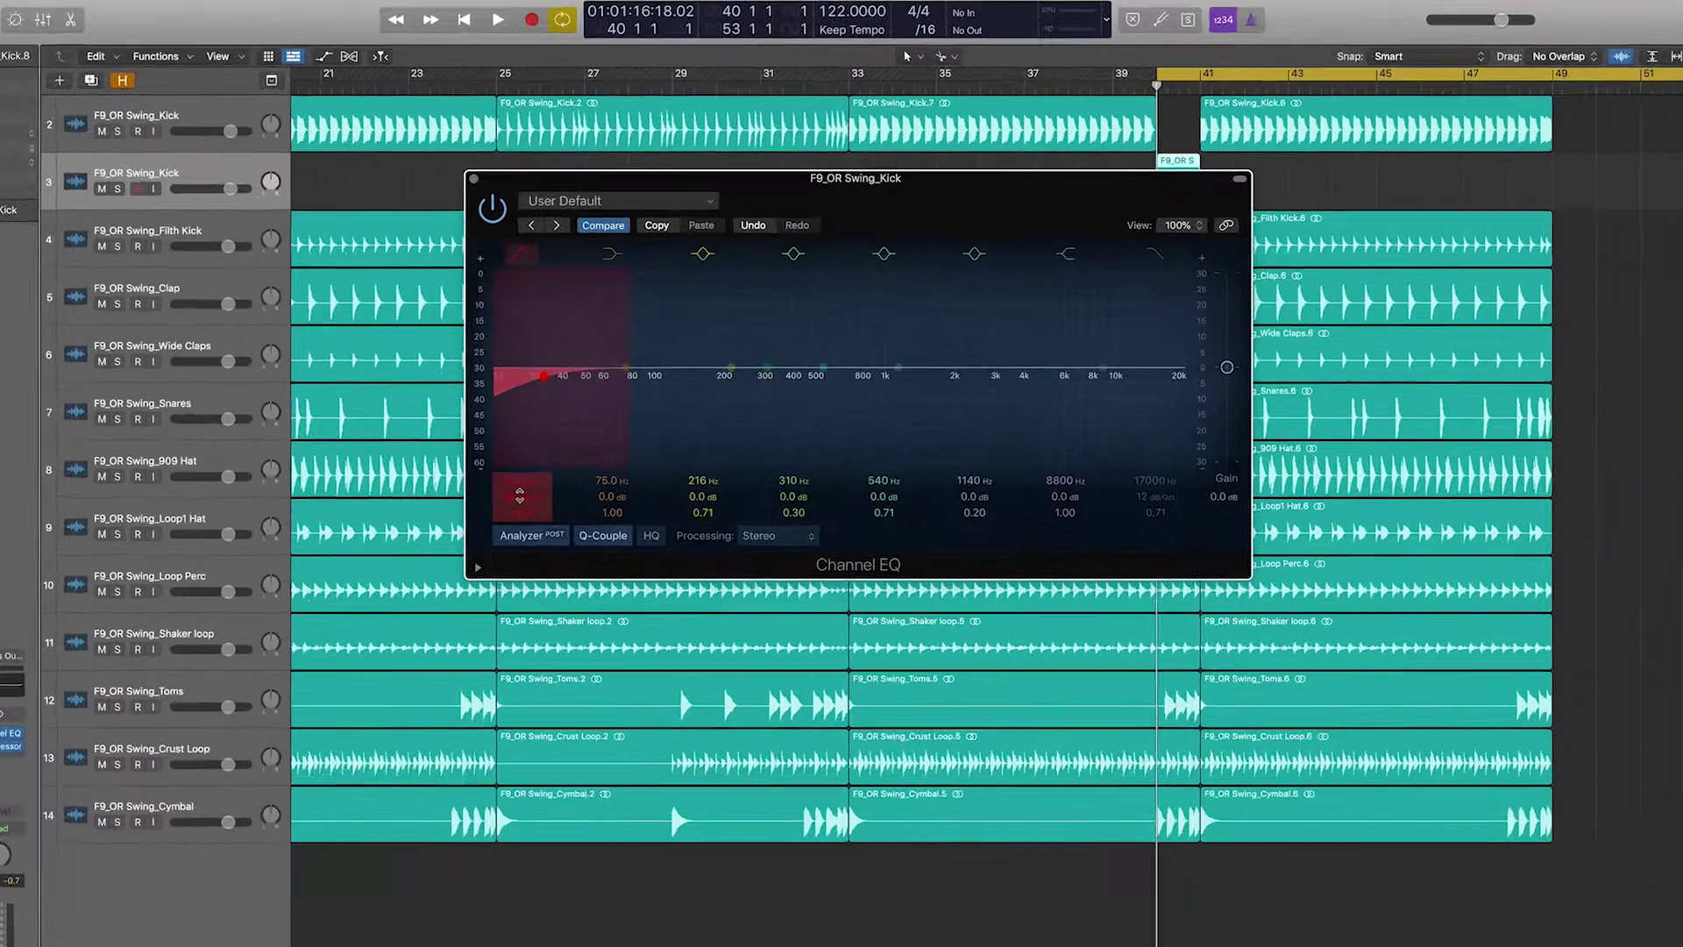
{"action": "left_click_drag", "start_coordinate": [519, 496], "coordinate": [519, 479]}
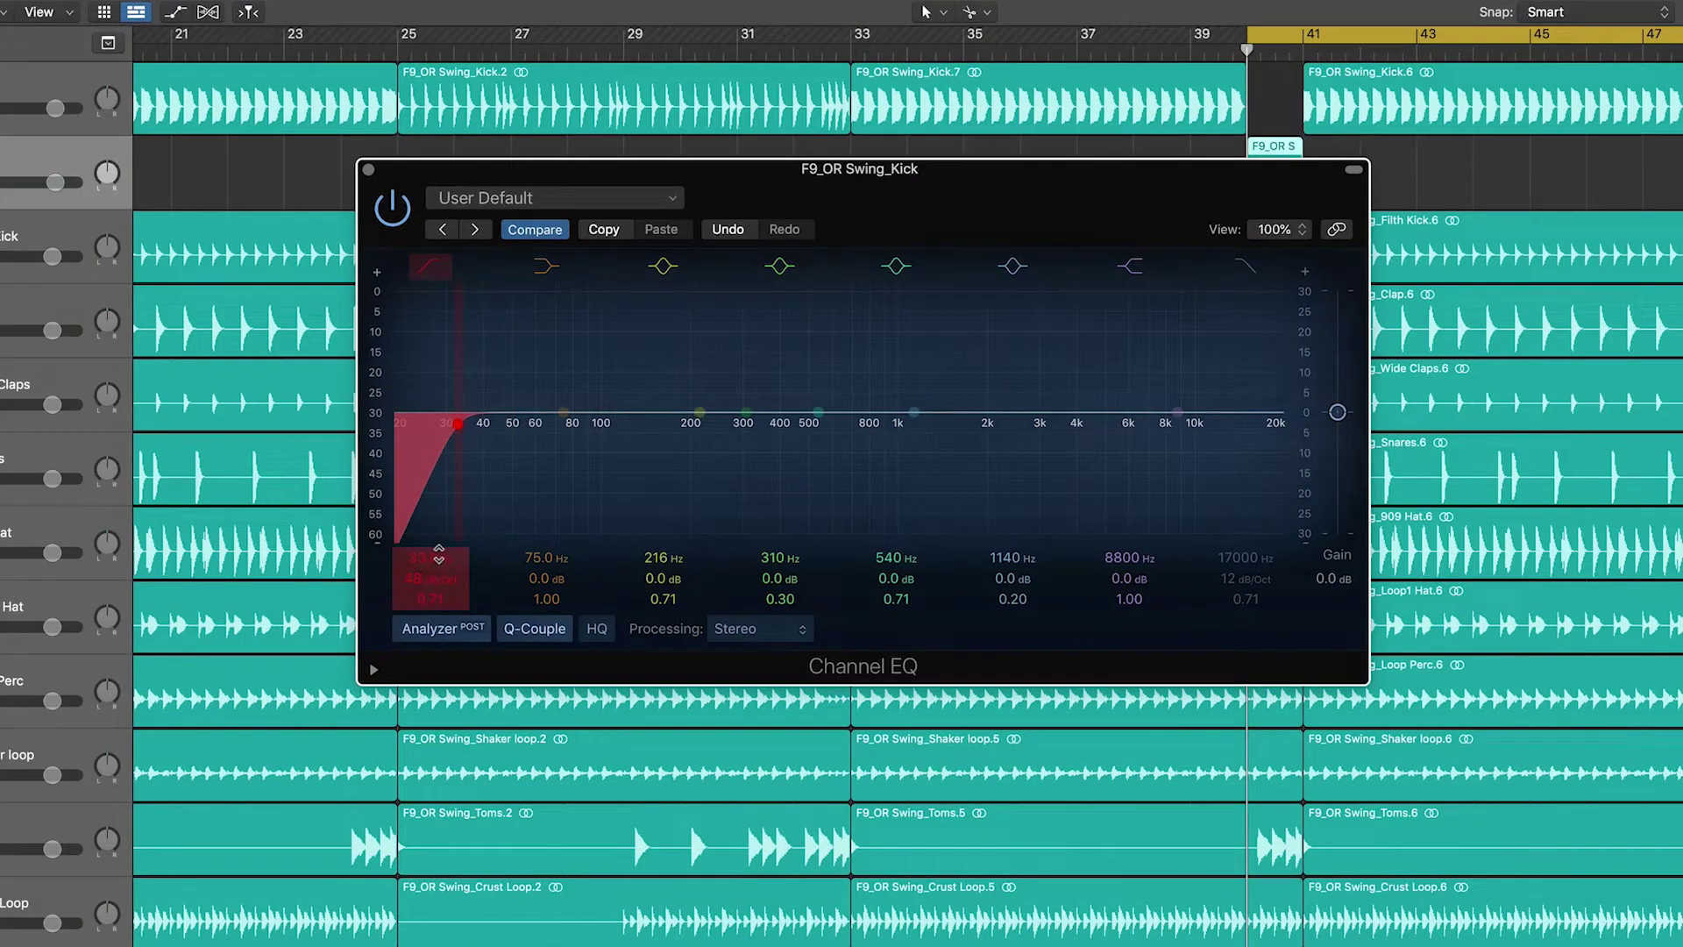
{"action": "left_click_drag", "start_coordinate": [438, 553], "coordinate": [438, 519]}
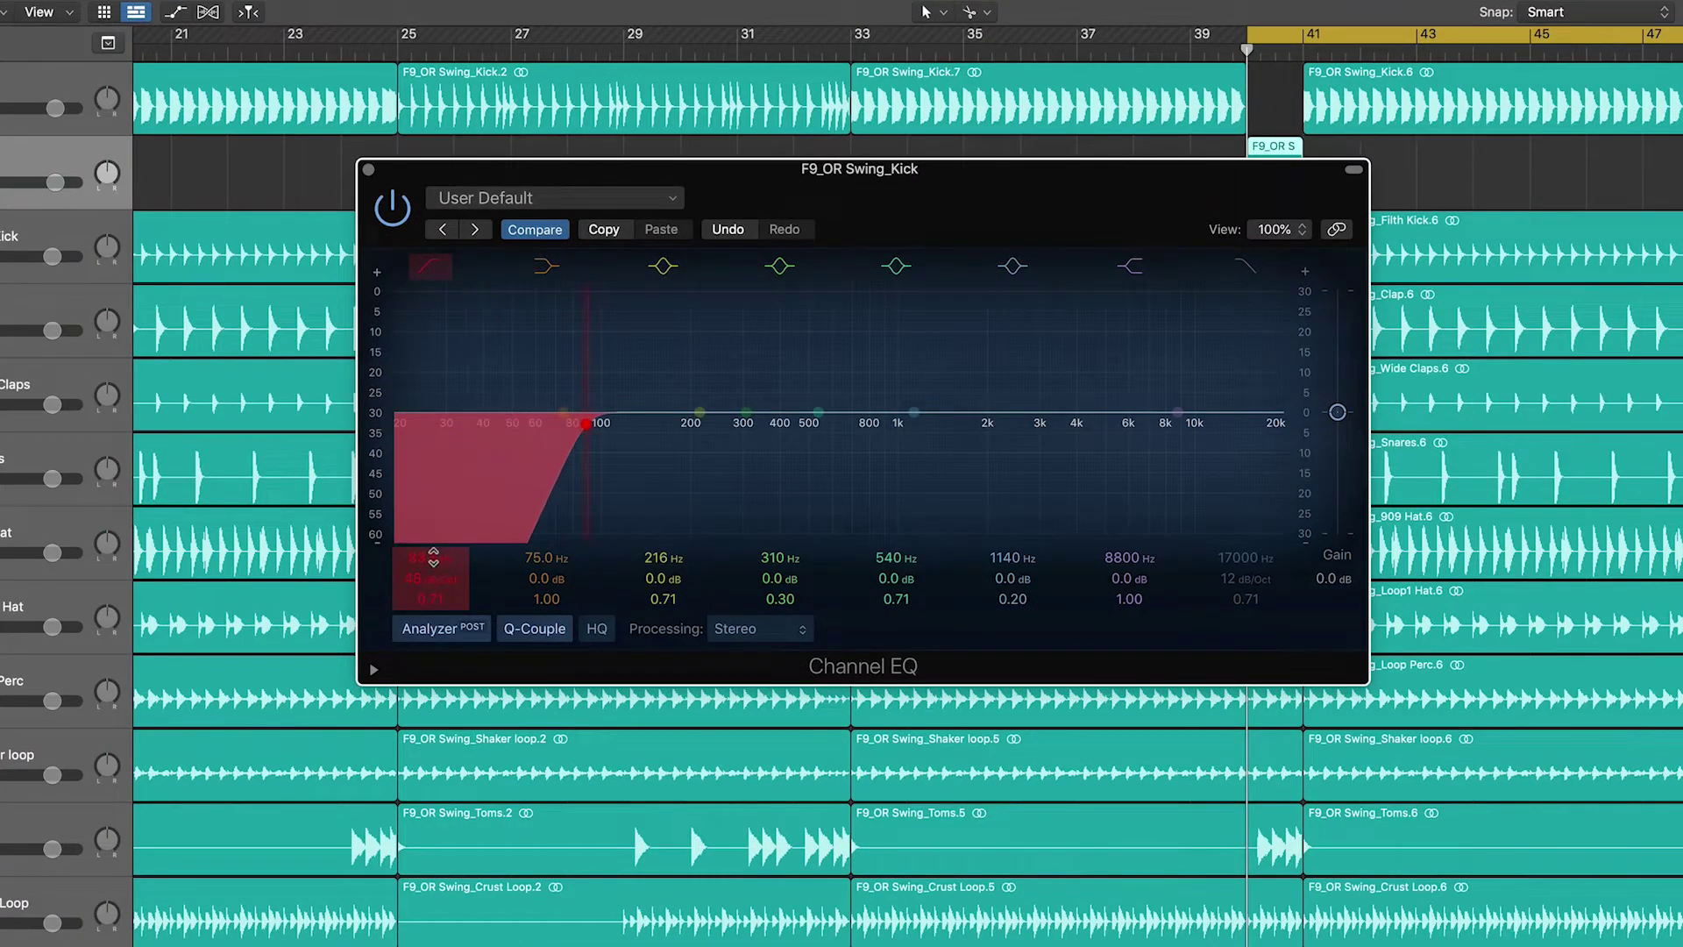
{"action": "left_click", "coordinate": [370, 169]}
{"action": "left_click", "coordinate": [1192, 37], "text": "shift"}
{"action": "key", "text": "space"}
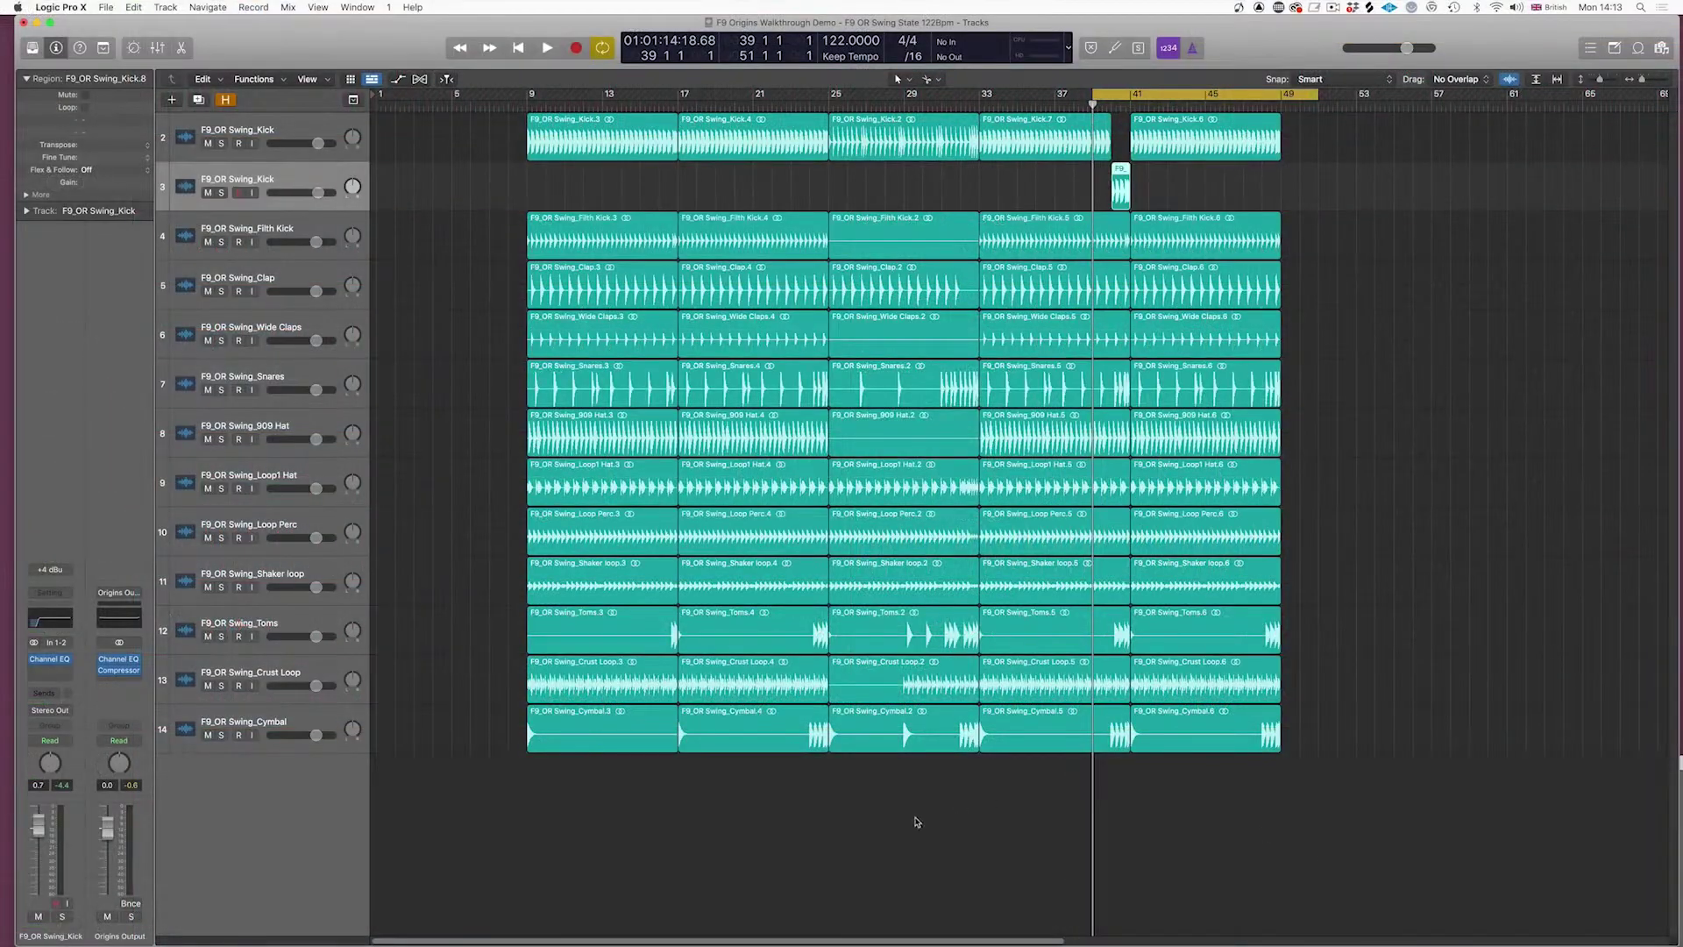
Step: Copy all drum regions of the section at bar 25 to bar 49, and move the cycle range to start at bar 41
{"action": "left_click_drag", "start_coordinate": [914, 818], "coordinate": [960, 188]}
{"action": "left_click_drag", "start_coordinate": [895, 141], "coordinate": [1348, 140]}
{"action": "left_click", "coordinate": [1179, 94]}
{"action": "left_click_drag", "start_coordinate": [1131, 96], "coordinate": [1547, 97]}
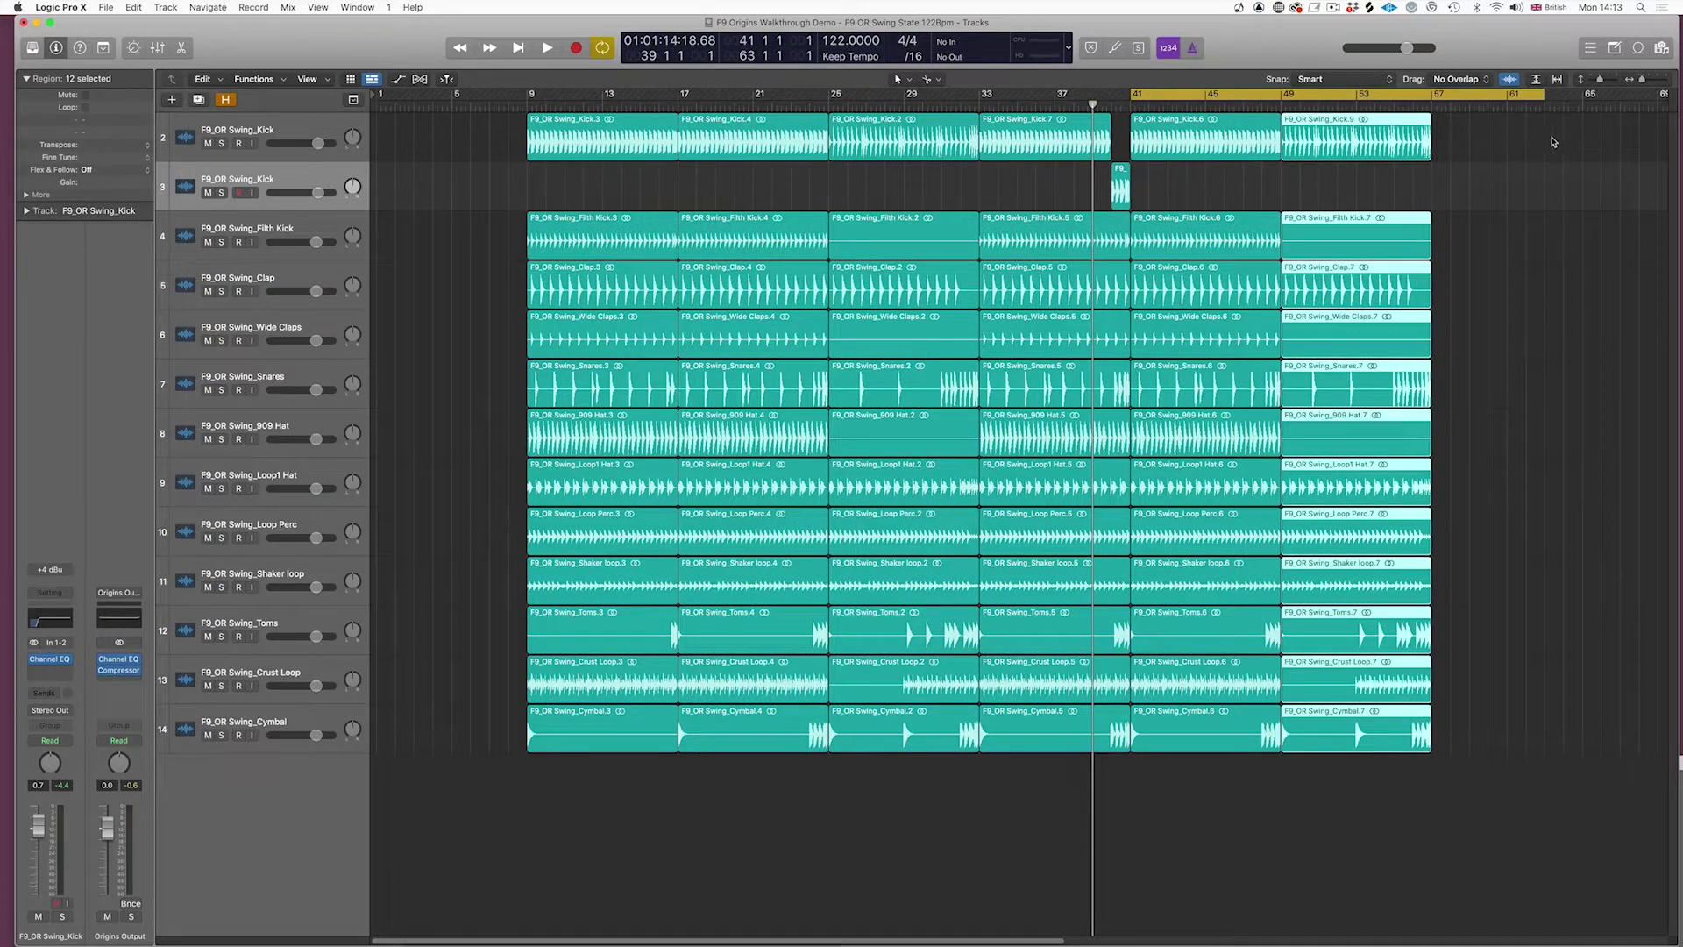
{"action": "left_click_drag", "start_coordinate": [1089, 98], "coordinate": [1601, 98]}
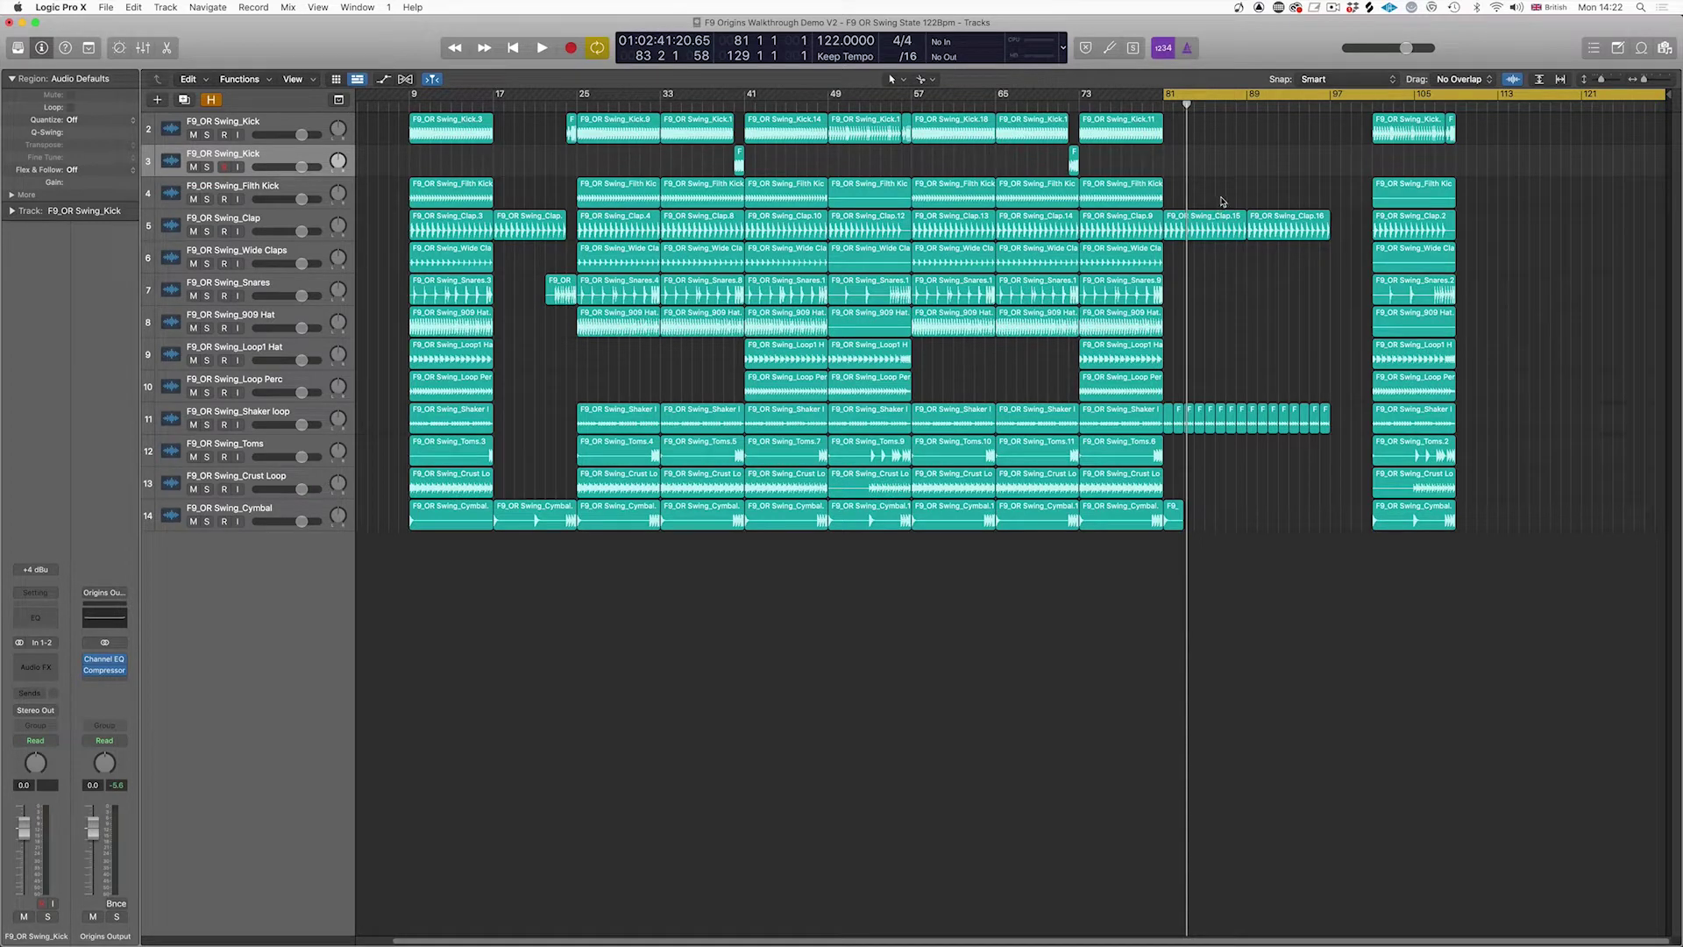
Step: Audition the extended arrangement's breakdown from bar 81
{"action": "key", "text": "super+Right"}
{"action": "key", "text": "space"}
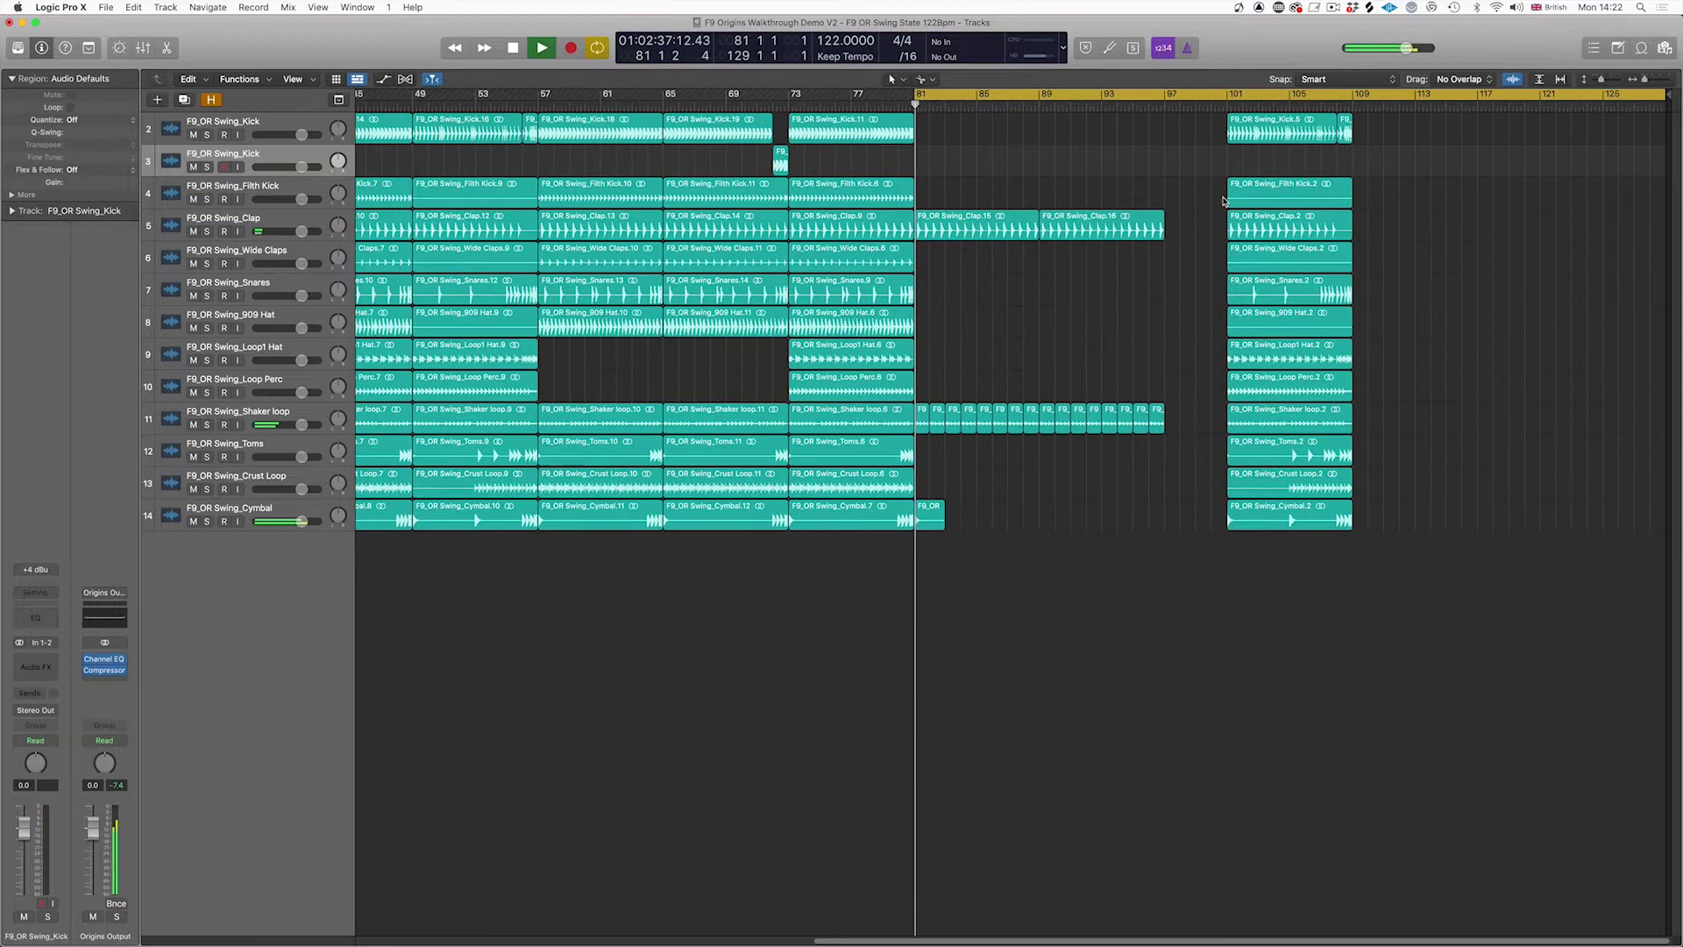
{"action": "scroll", "coordinate": [1219, 213], "scroll_direction": "left", "scroll_amount": 1}
{"action": "scroll", "coordinate": [1219, 214], "scroll_direction": "left", "scroll_amount": 5}
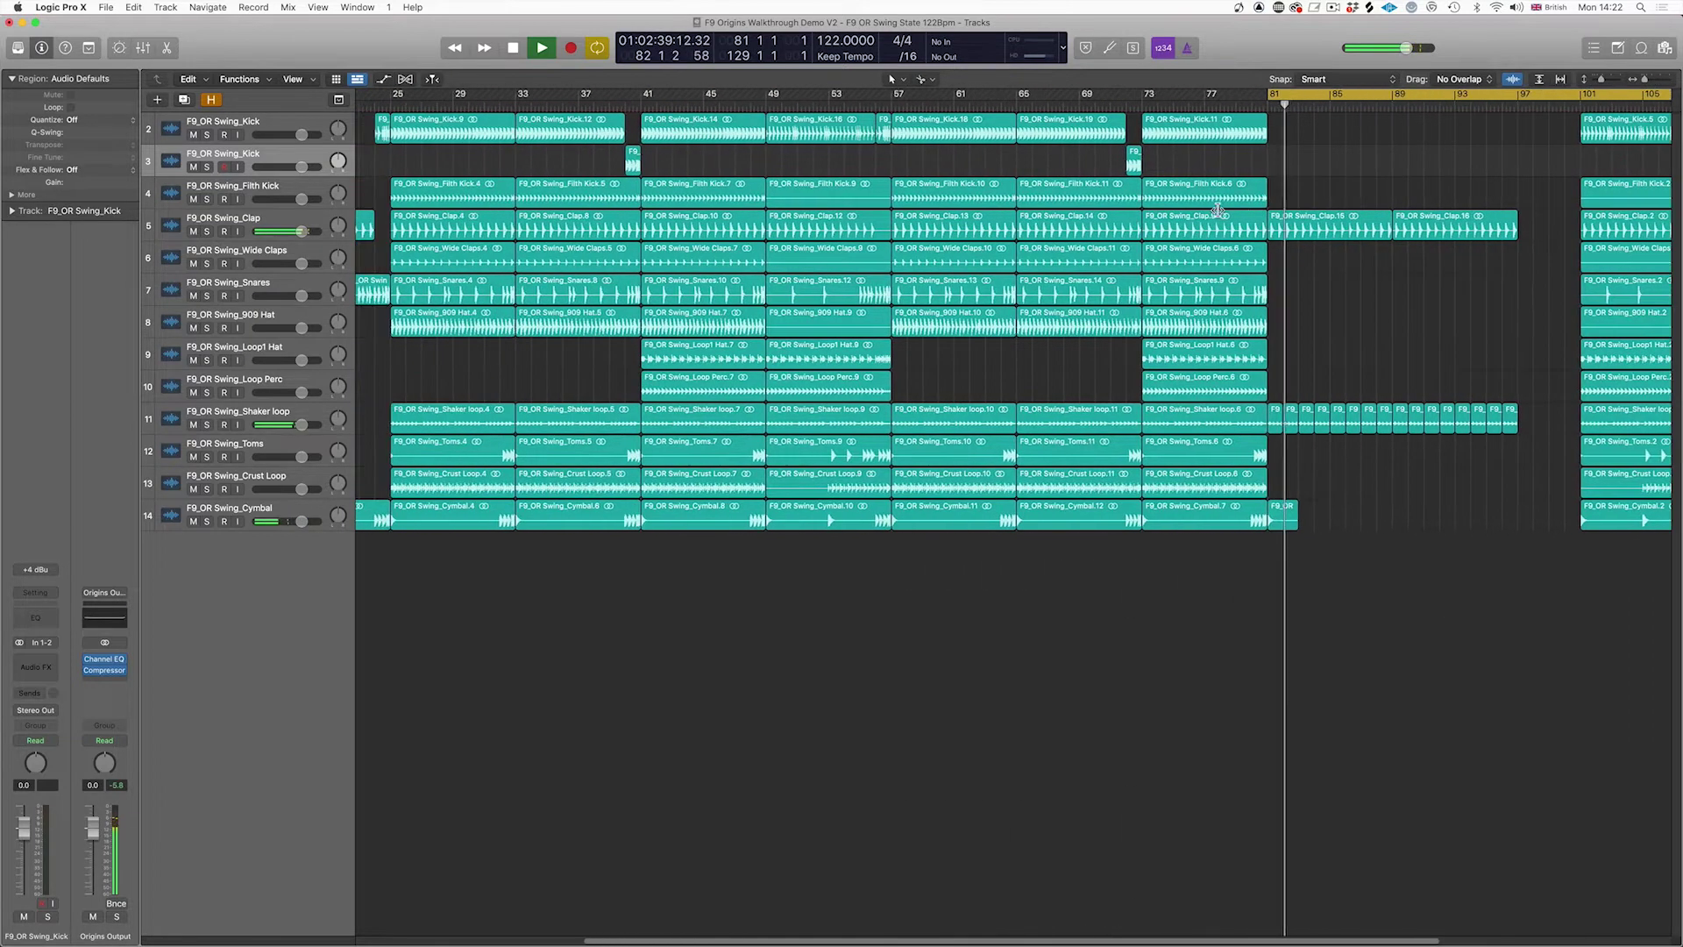
{"action": "key", "text": "space"}
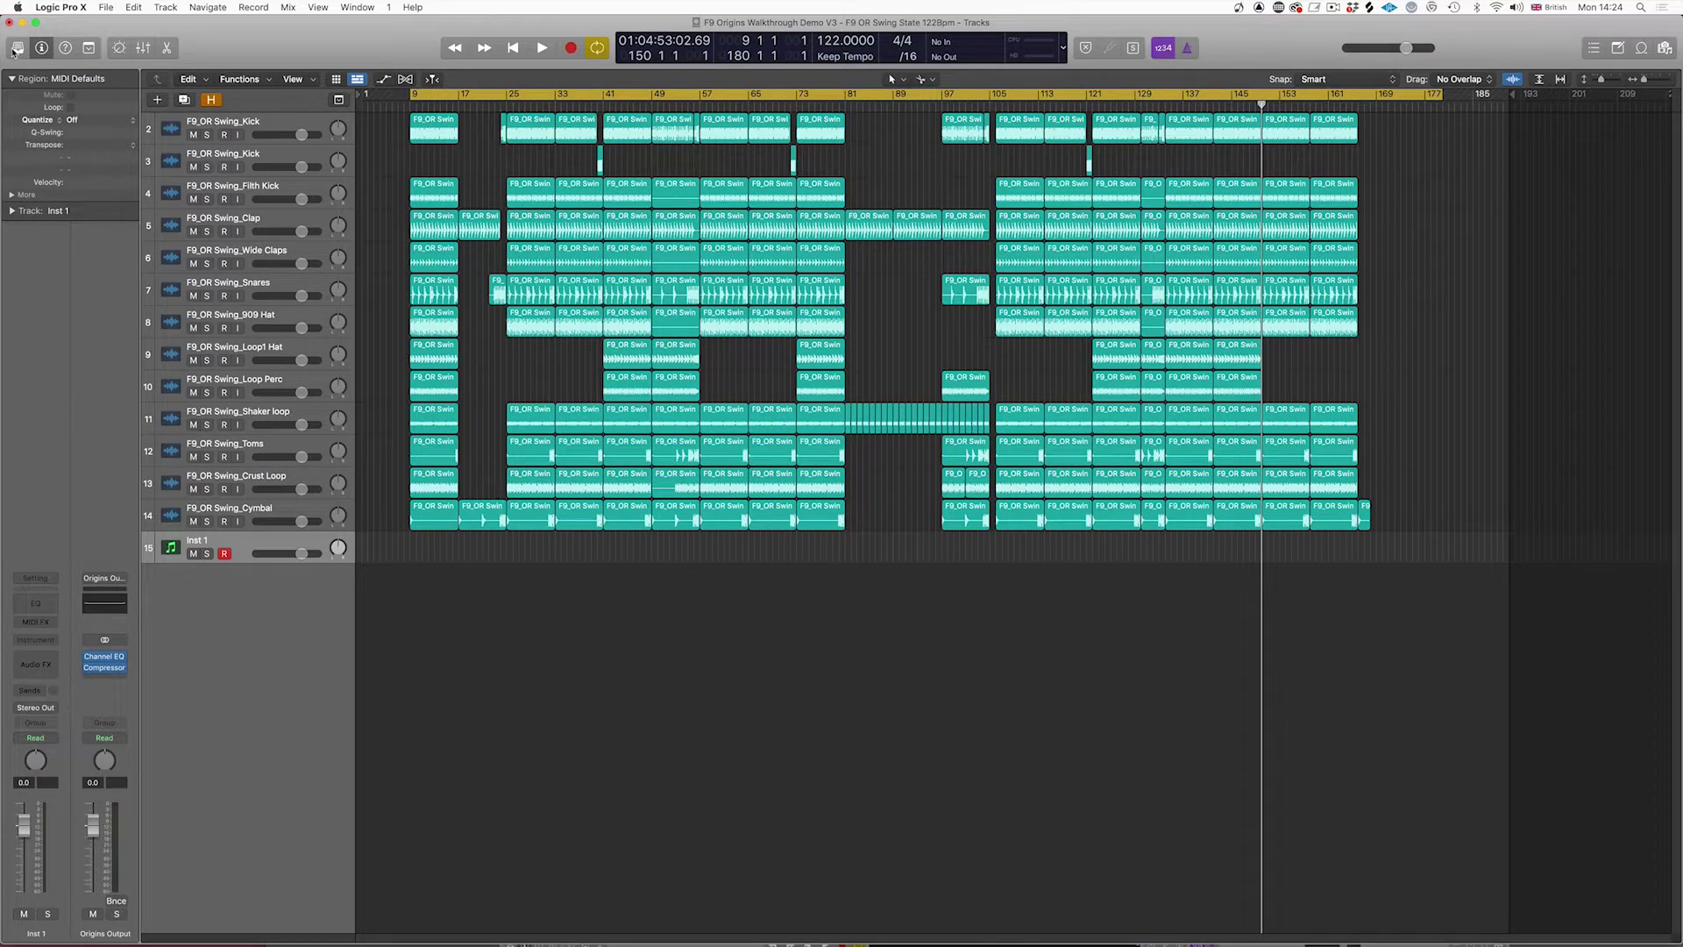
Step: Load the F9 OR 909 RR Dayz patch from the F9 OR Beats user patches onto the Inst 1 track
{"action": "left_click", "coordinate": [17, 50]}
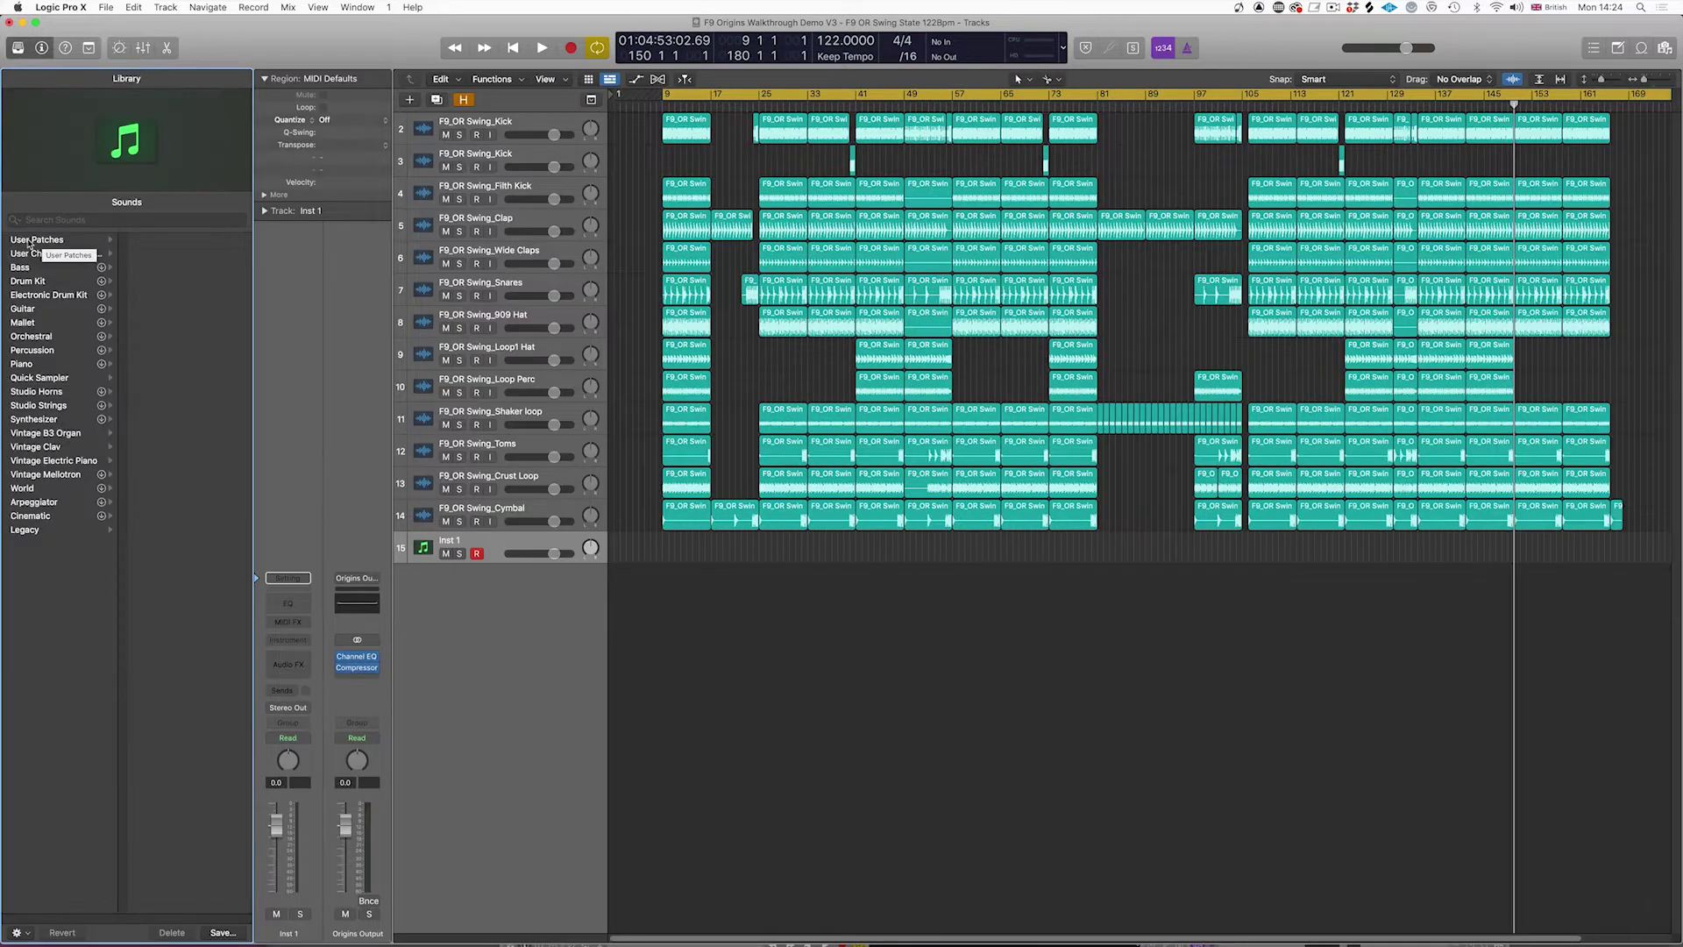
{"action": "left_click", "coordinate": [35, 240]}
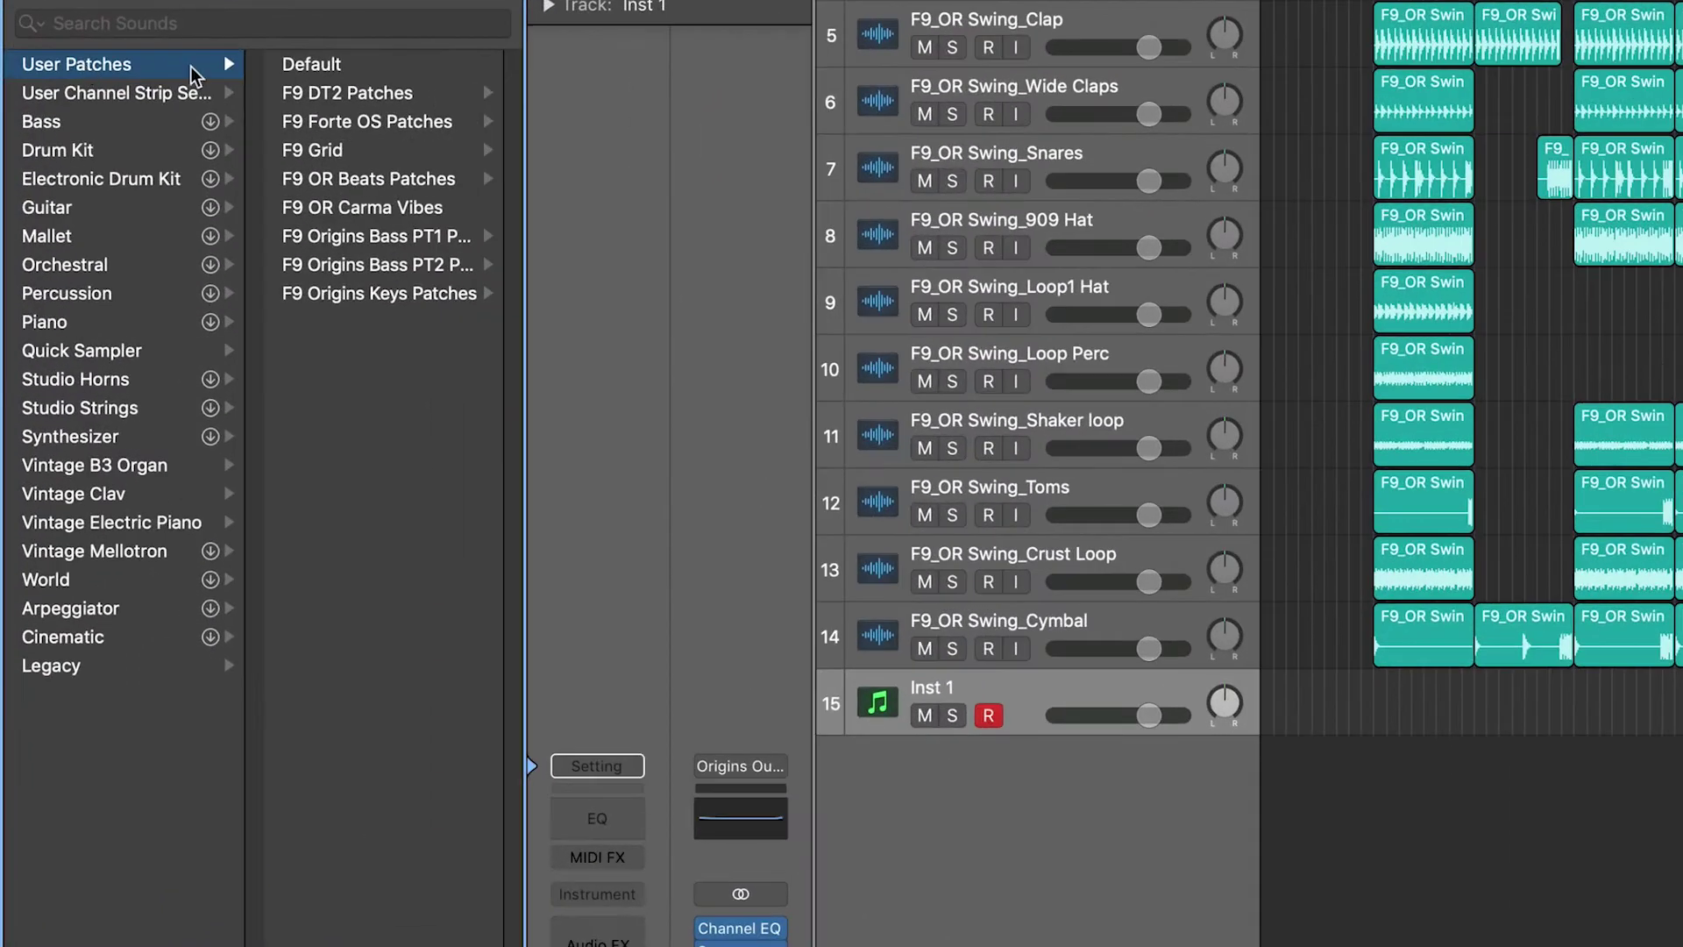
{"action": "left_click", "coordinate": [340, 179]}
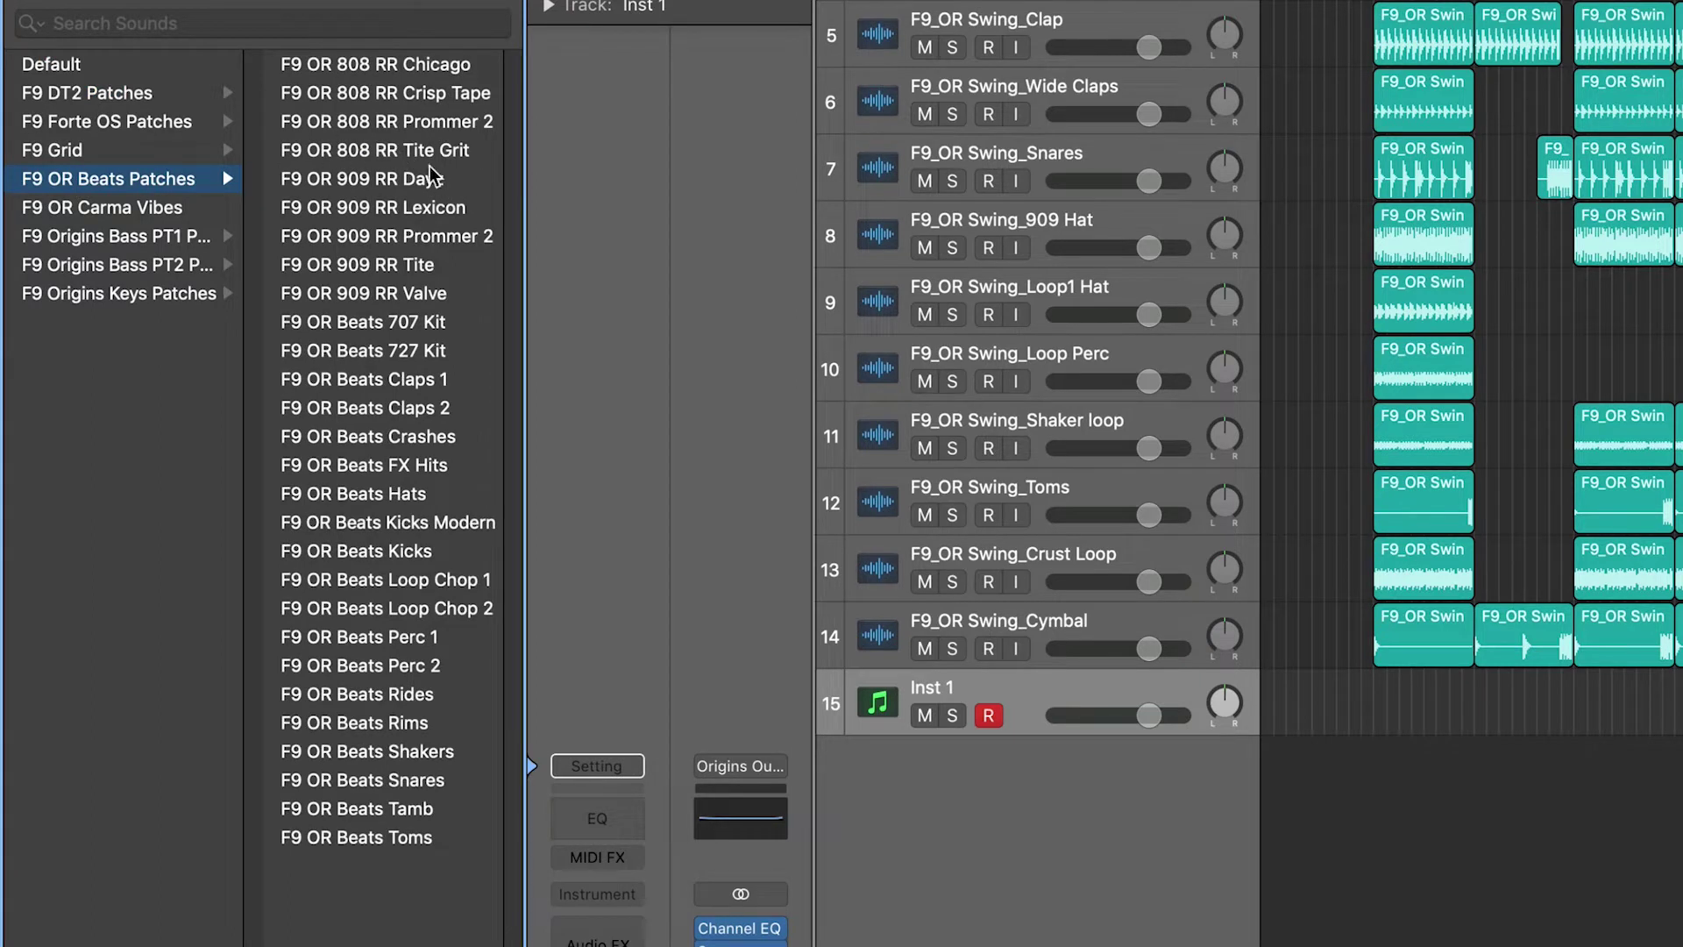
{"action": "left_click", "coordinate": [410, 265]}
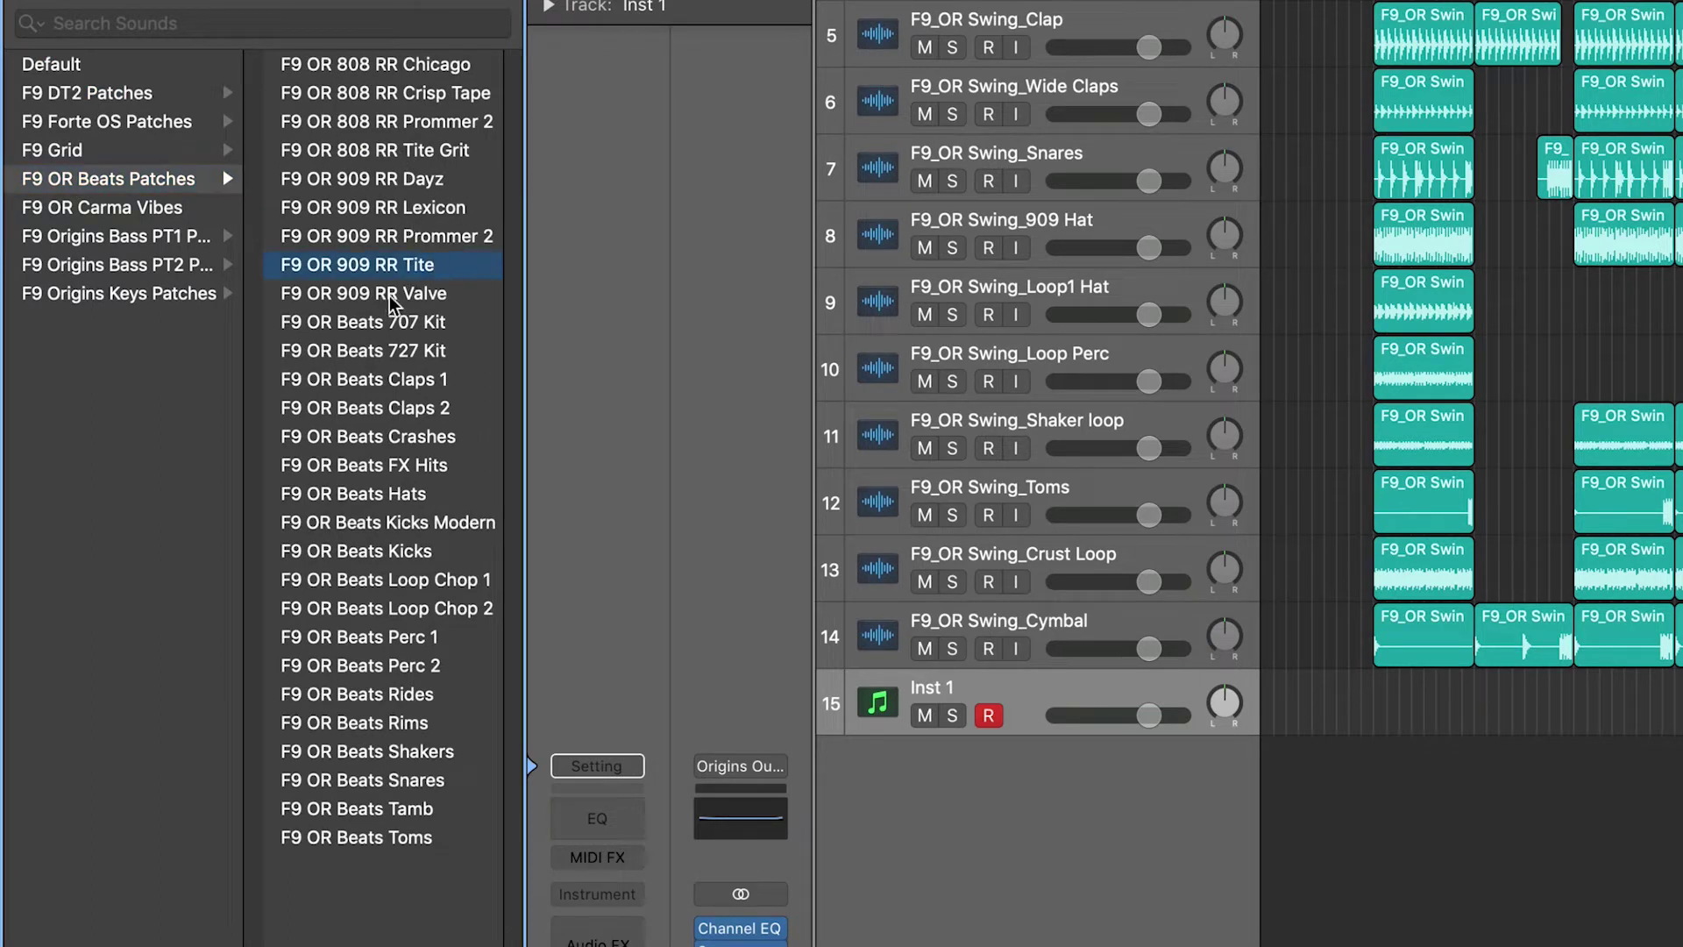
{"action": "left_click", "coordinate": [429, 179]}
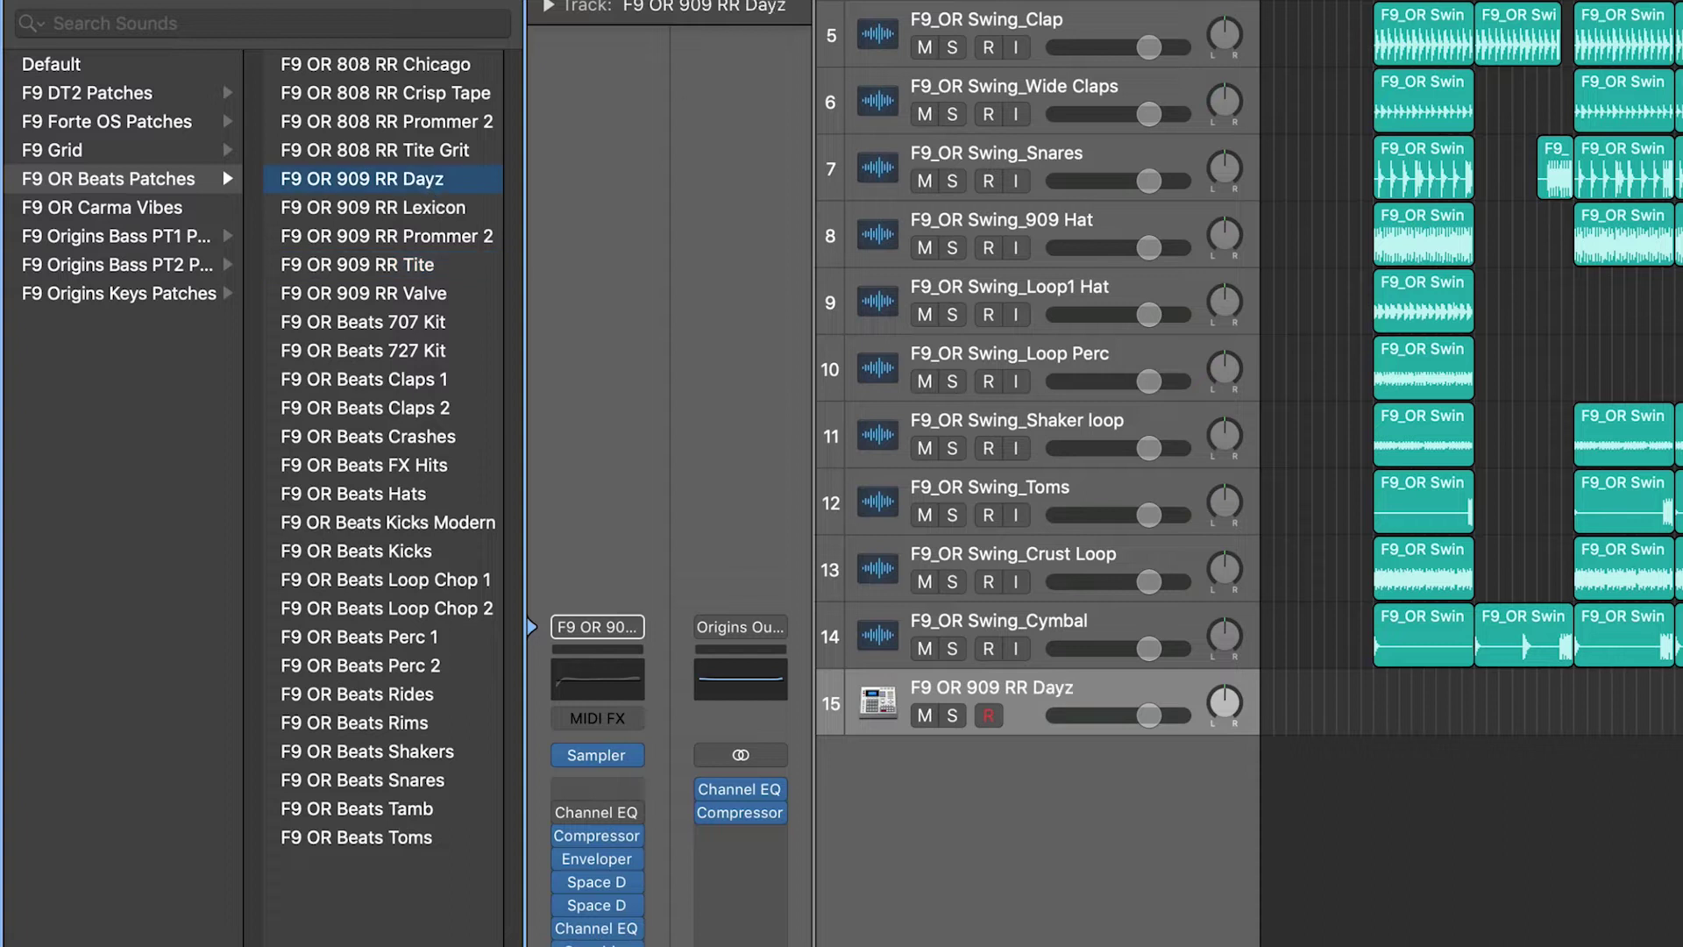
Step: Duplicate the instrument track twice, loading F9 OR 909 RR Lexicon on the first copy and F9 OR Beats FX Hits on the second
{"action": "key", "text": "super+d"}
{"action": "left_click", "coordinate": [429, 210]}
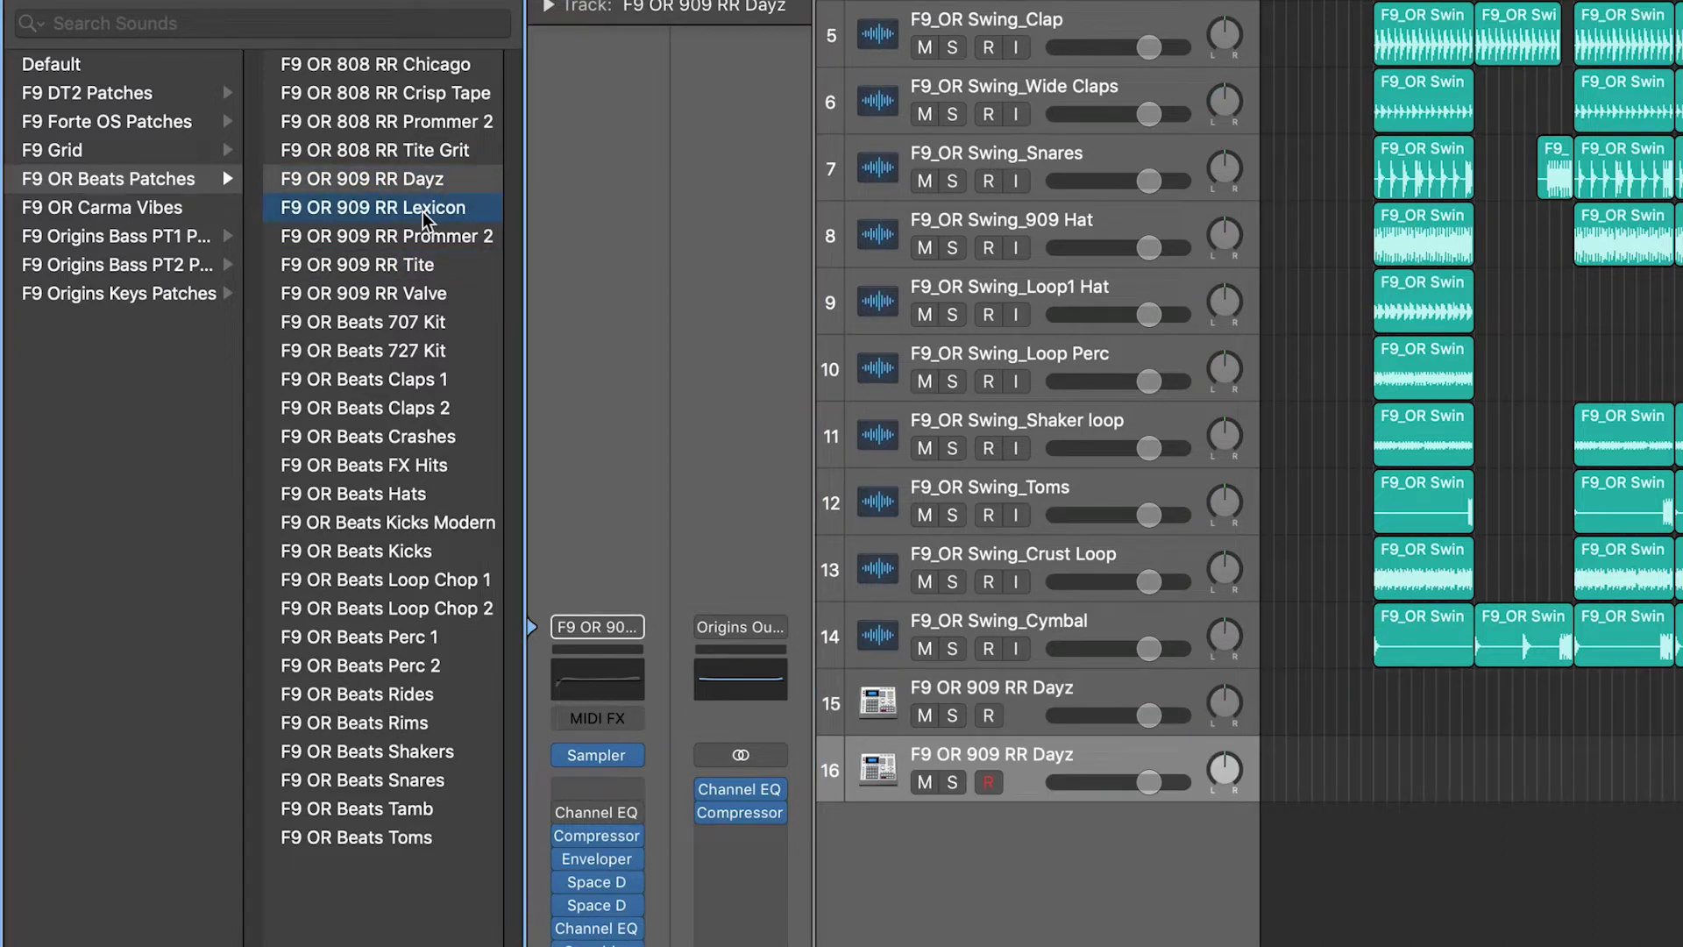
{"action": "key", "text": "super+d"}
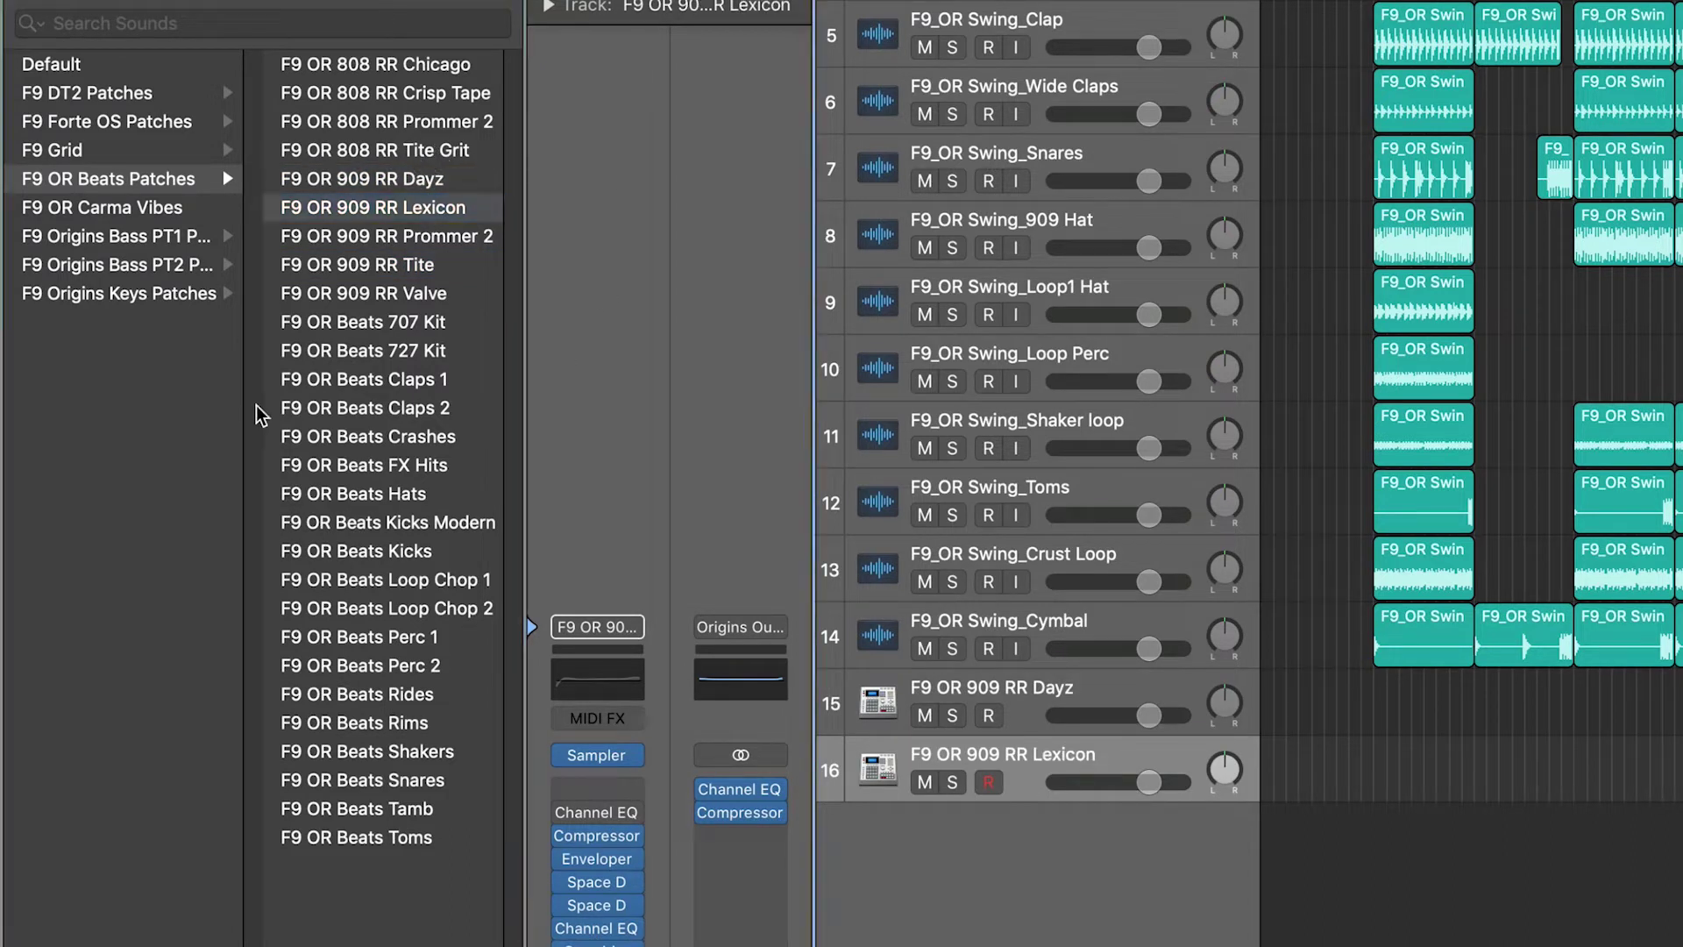
{"action": "left_click", "coordinate": [396, 469]}
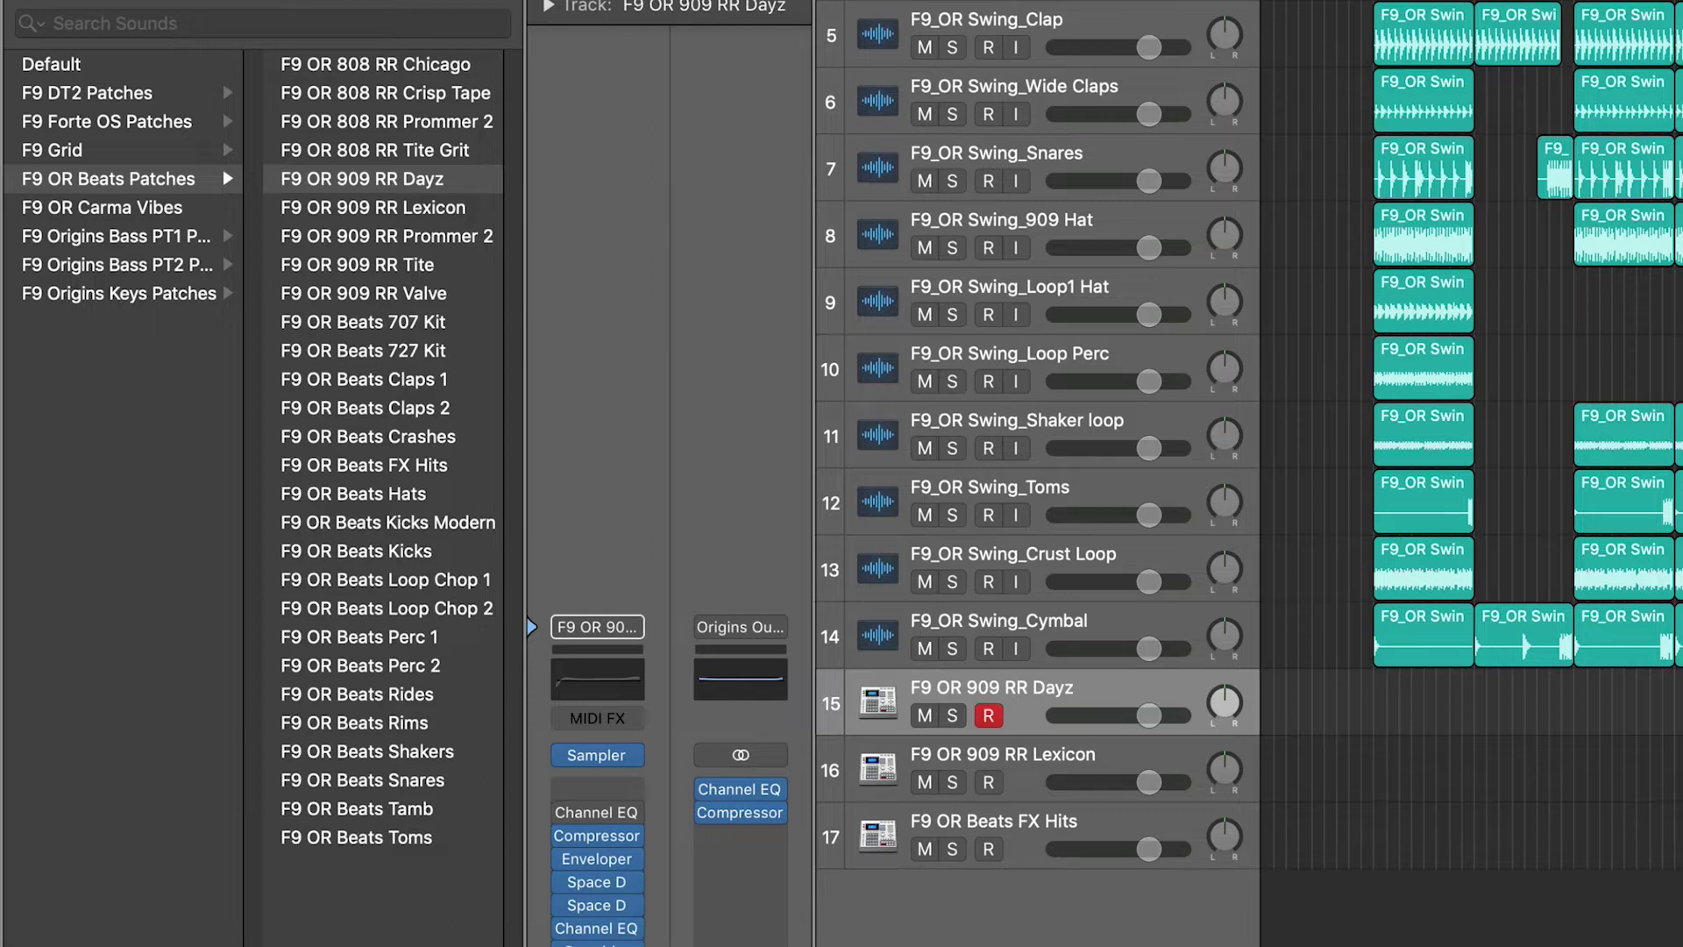
Step: Select the F9 OR Beats FX Hits track and lower its volume slightly
{"action": "left_click", "coordinate": [1104, 829]}
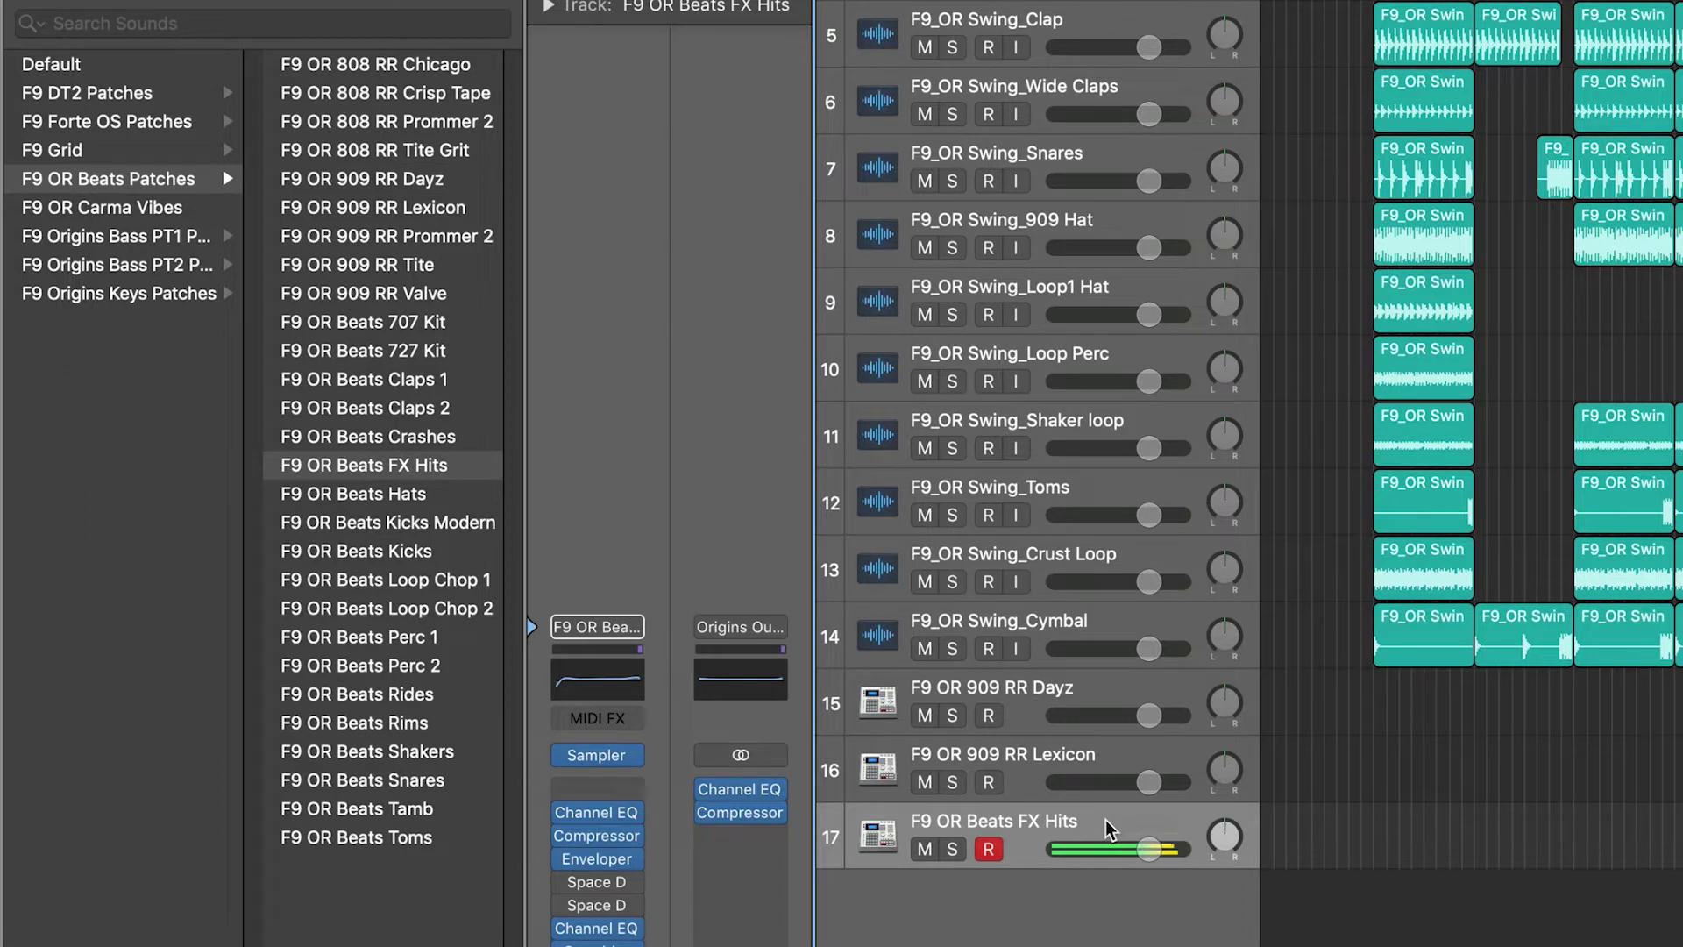
{"action": "left_click_drag", "start_coordinate": [1149, 849], "coordinate": [1124, 848]}
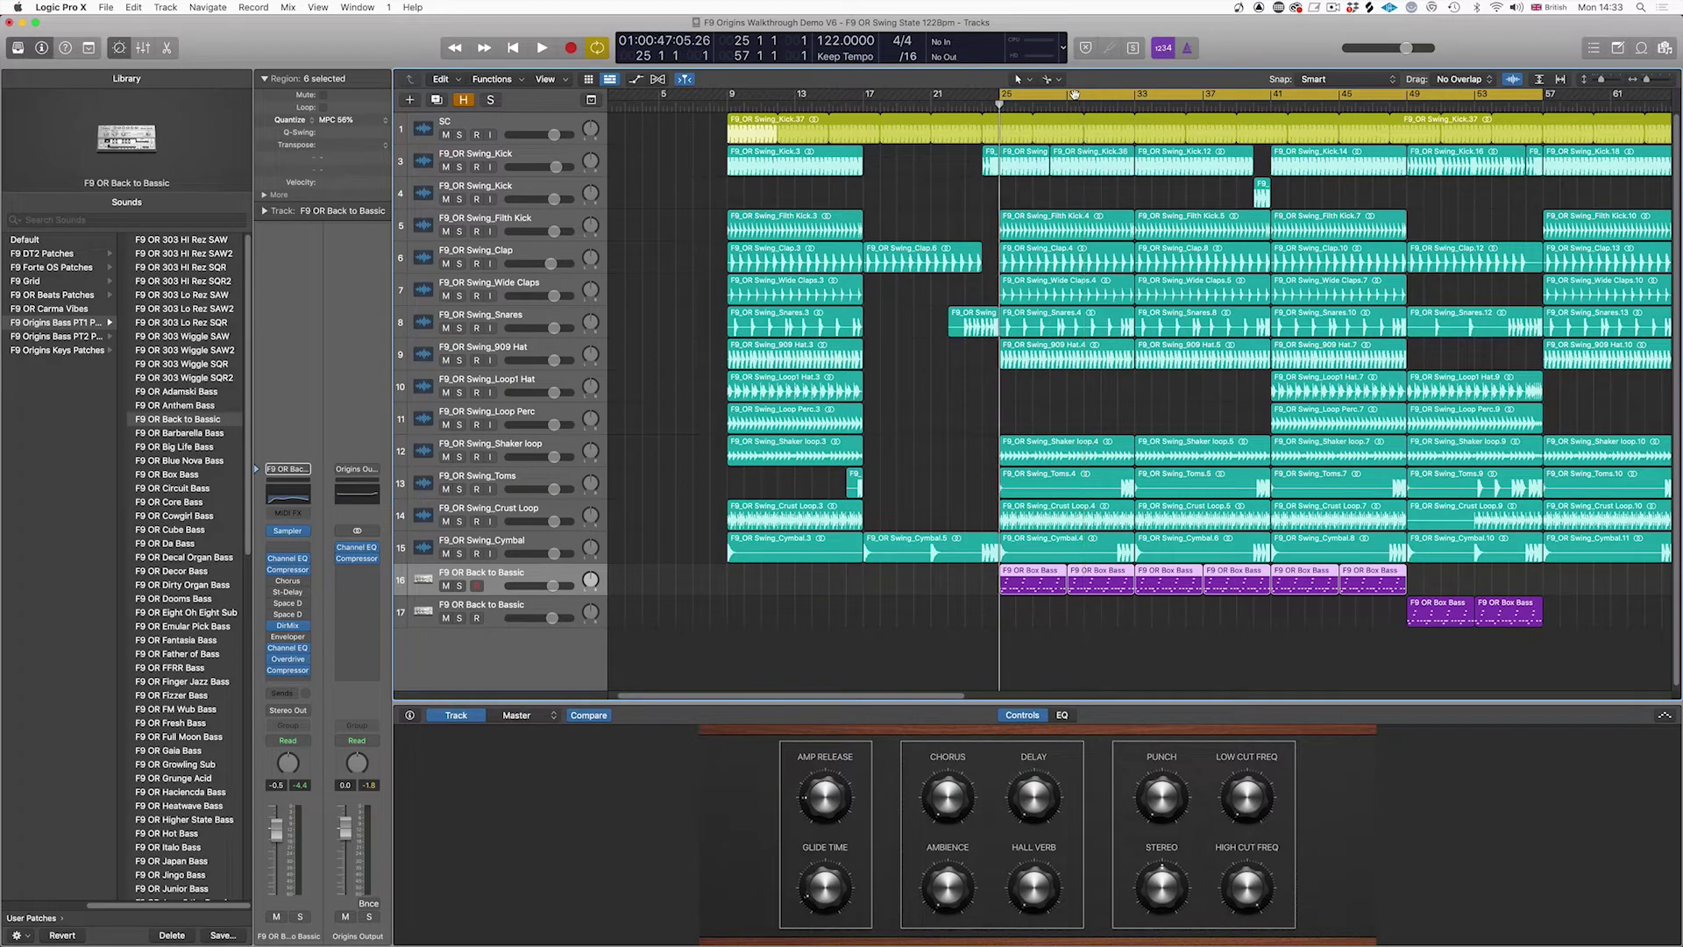
Step: Audition the arrangement from bar 25 with the F9 OR Back to Bassic bass part
{"action": "key", "text": "space"}
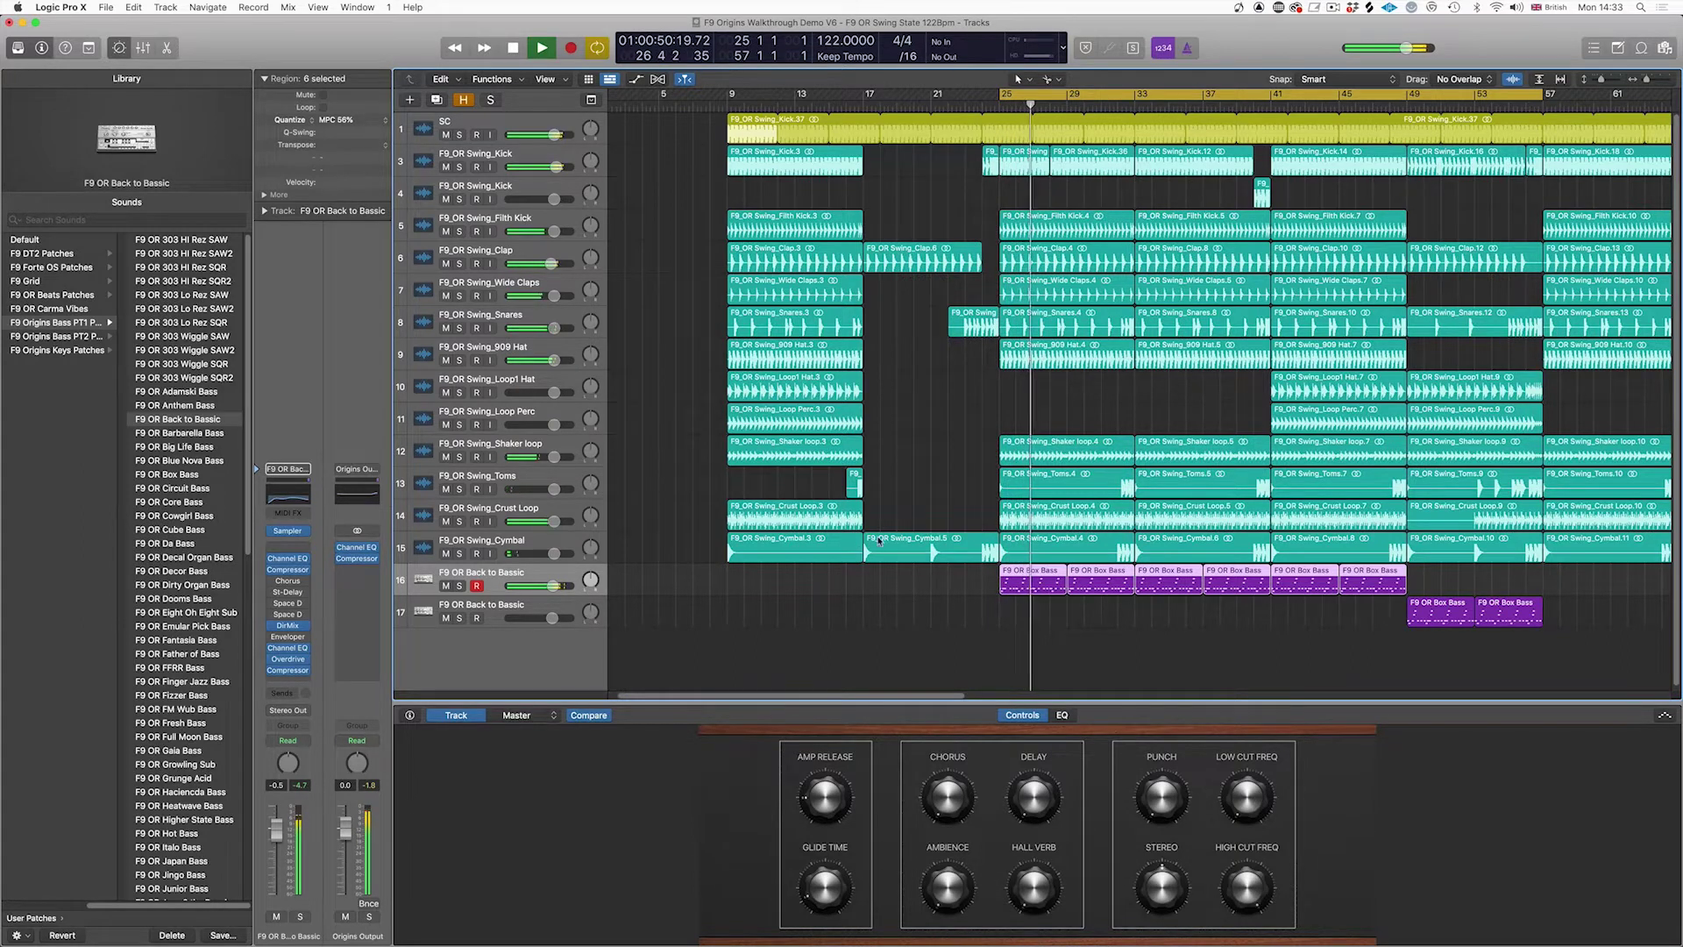
{"action": "key", "text": "super+Right"}
{"action": "scroll", "coordinate": [1041, 555], "scroll_direction": "left", "scroll_amount": 3}
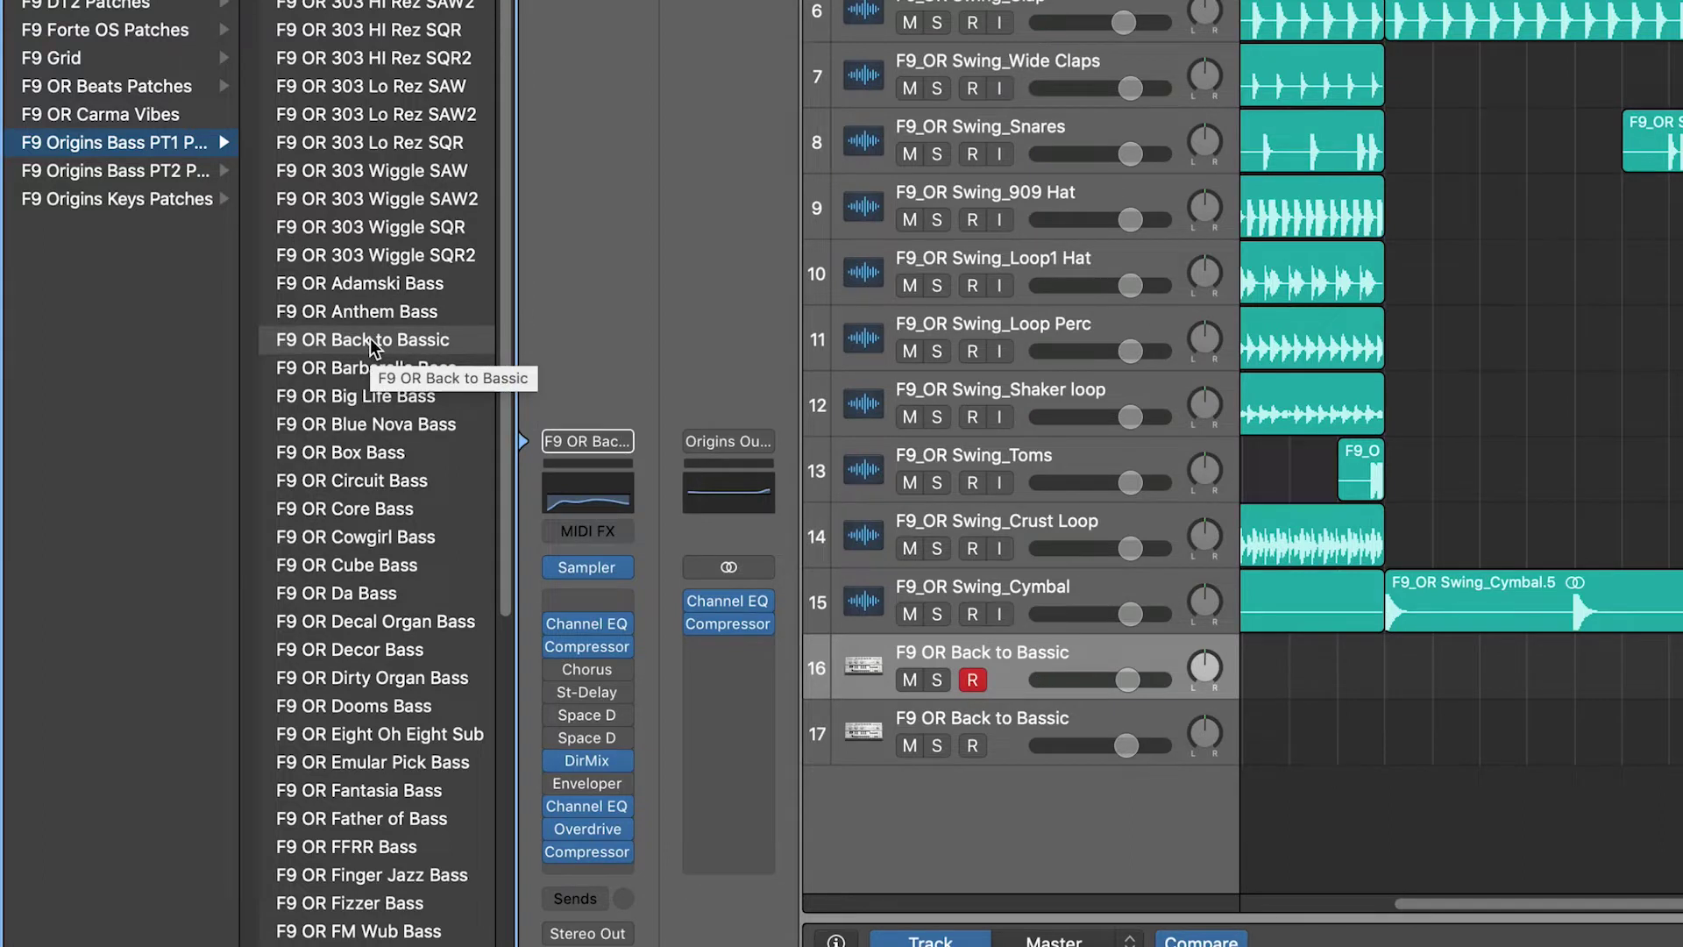
Step: Load the F9 OR Box Bass patch on track 16 and audition it with the drums
{"action": "left_click", "coordinate": [368, 424]}
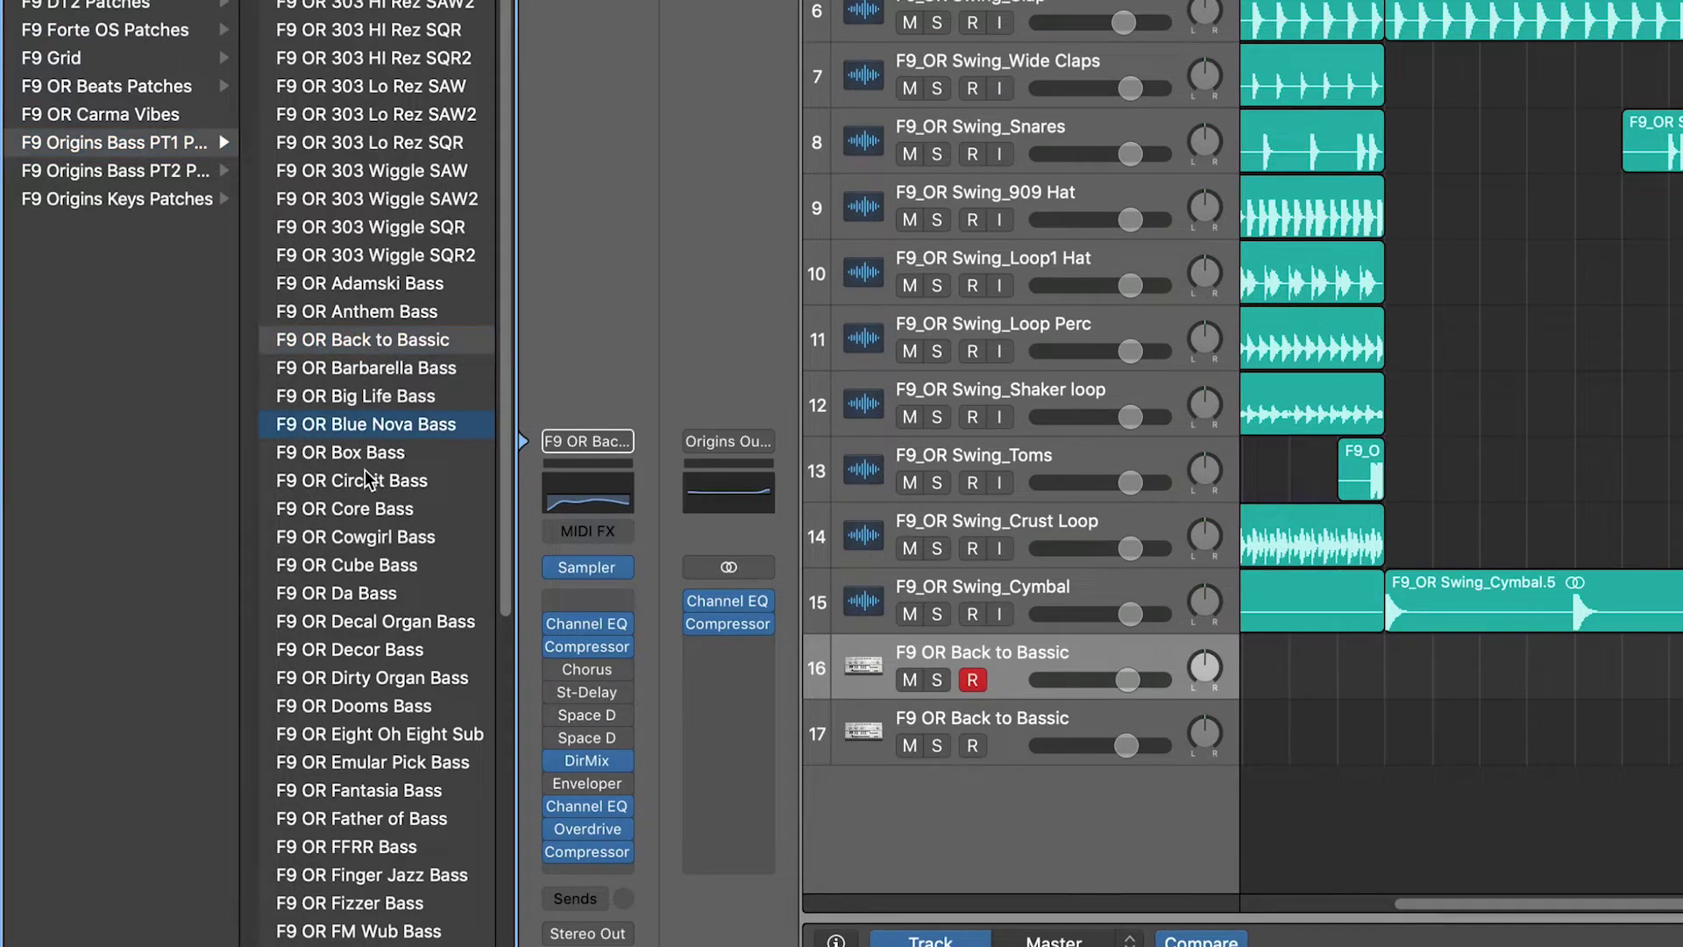
{"action": "left_click", "coordinate": [372, 454]}
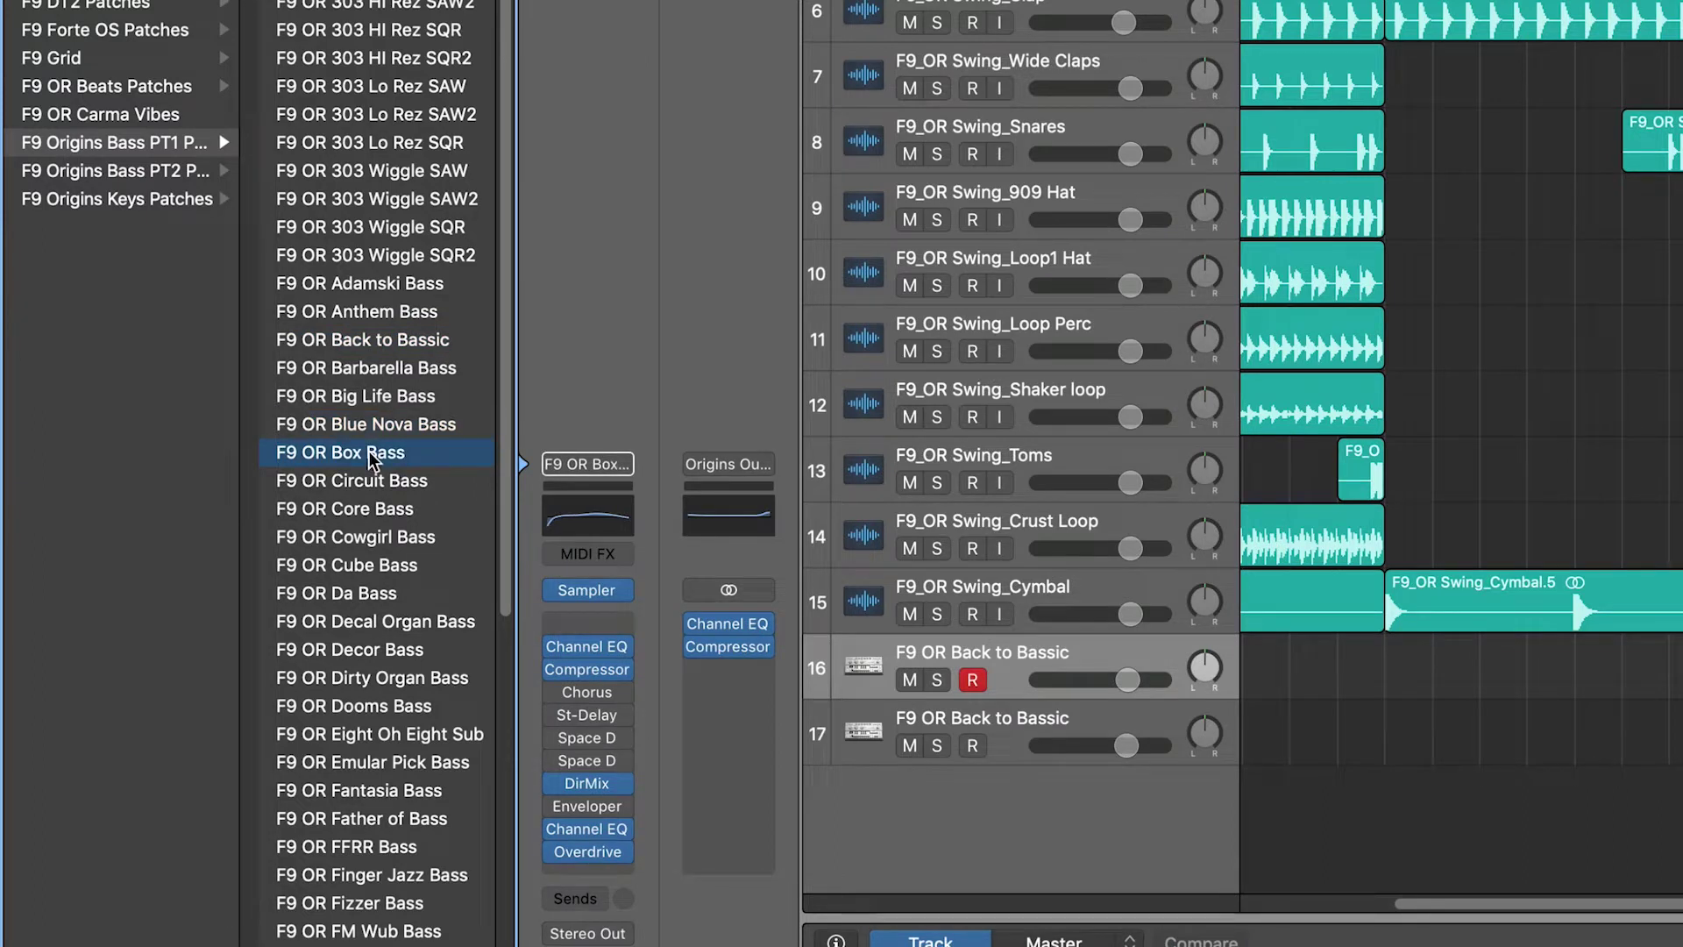
{"action": "key", "text": "space"}
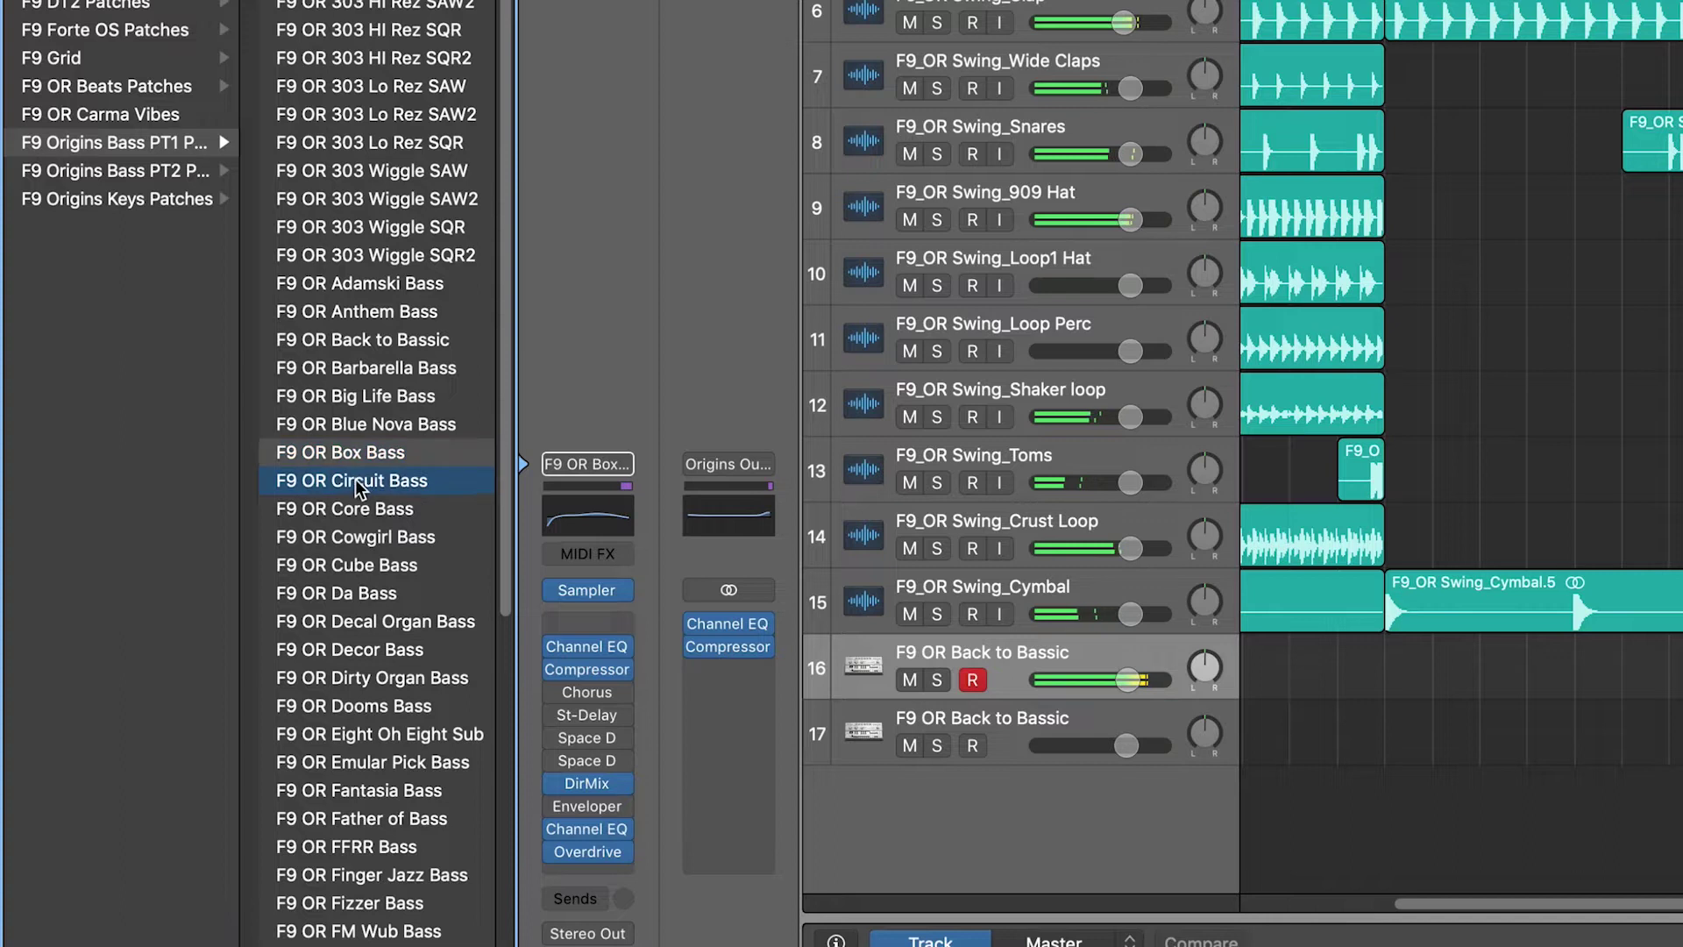
Step: Audition the F9 OR Core, Cowgirl, Decal Organ and Decor Bass patches on track 16, and settle on F9 OR Back to Bassic
{"action": "key", "text": "Down"}
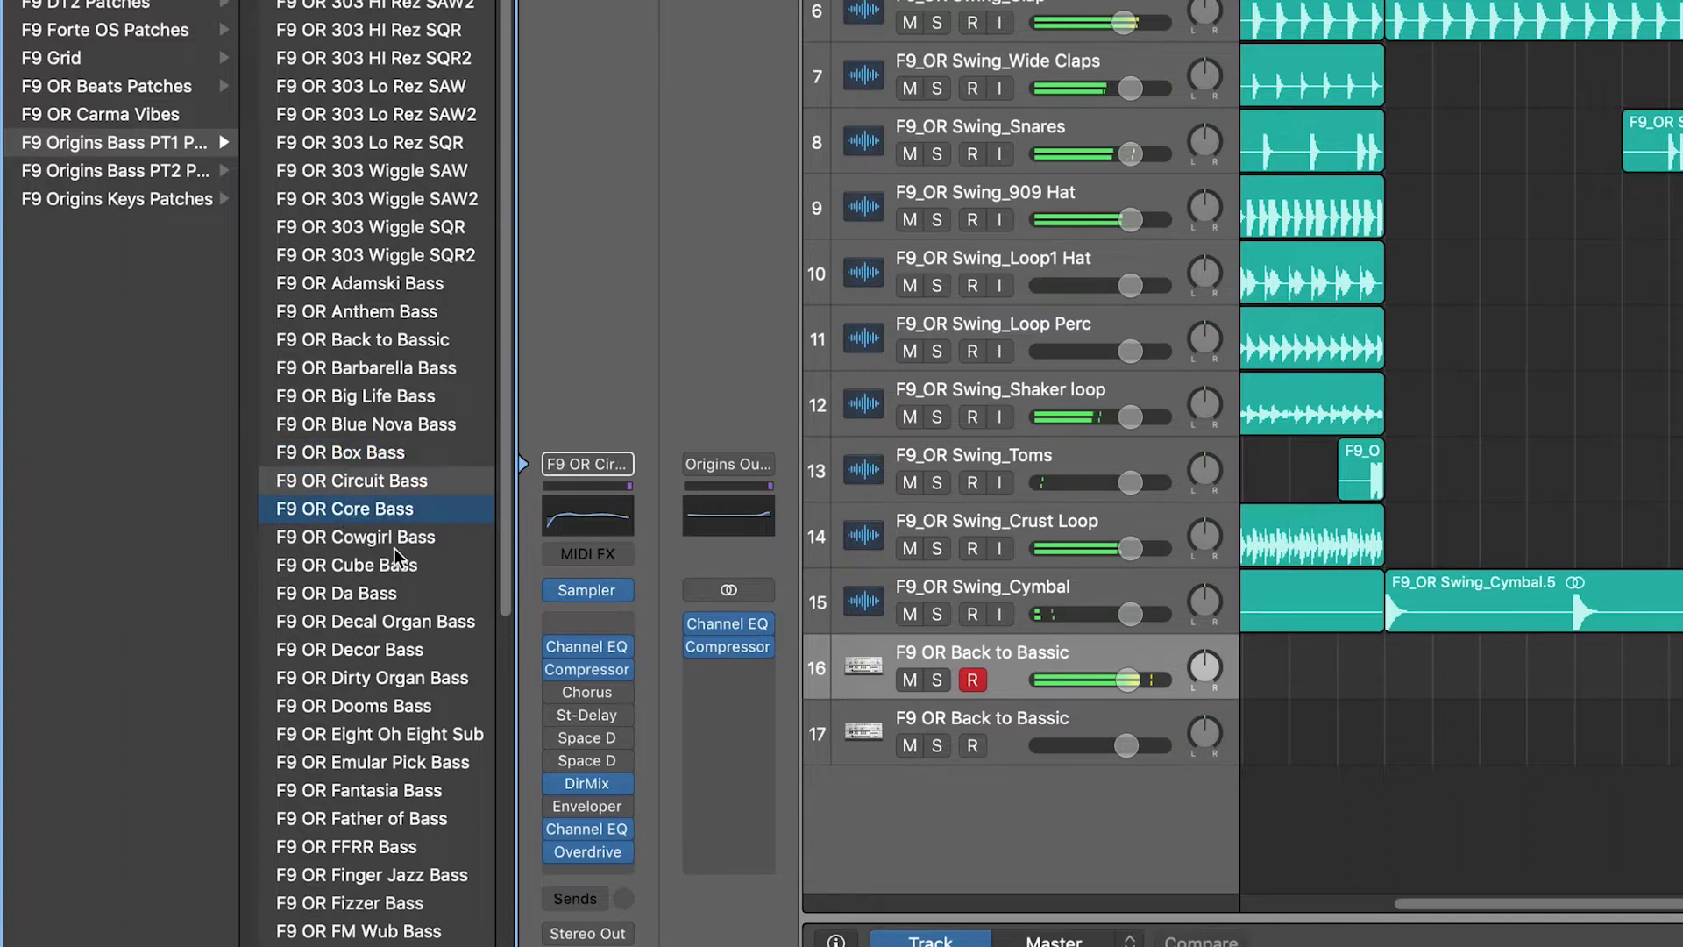
{"action": "key", "text": "Down"}
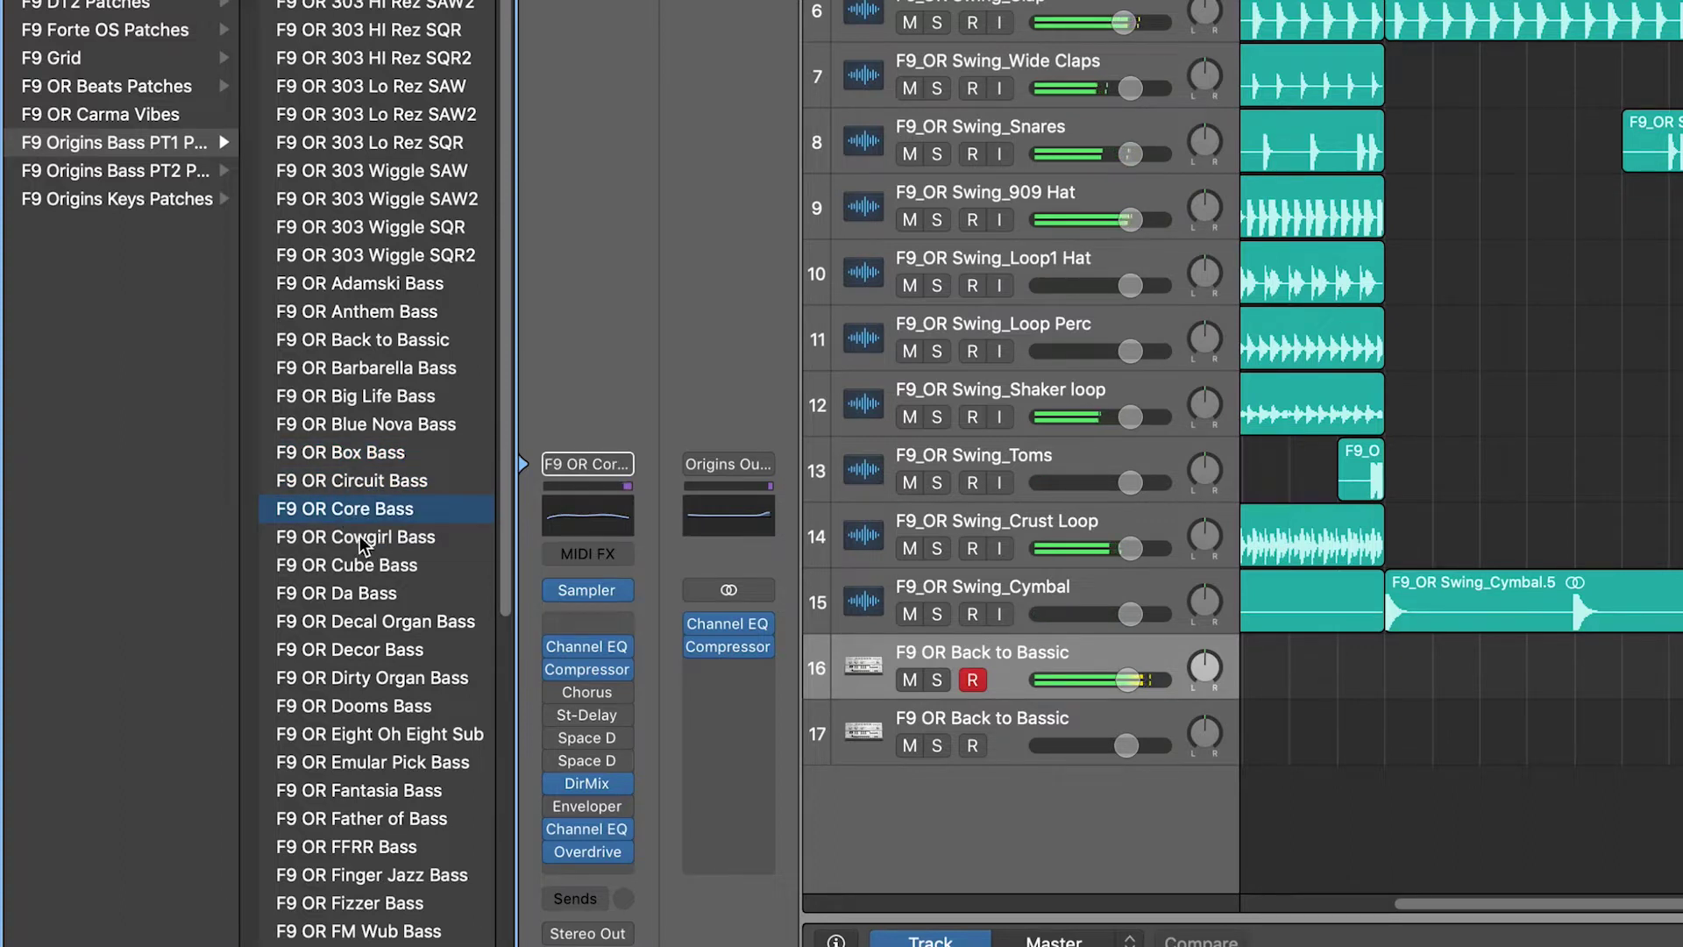
{"action": "key", "text": "Down"}
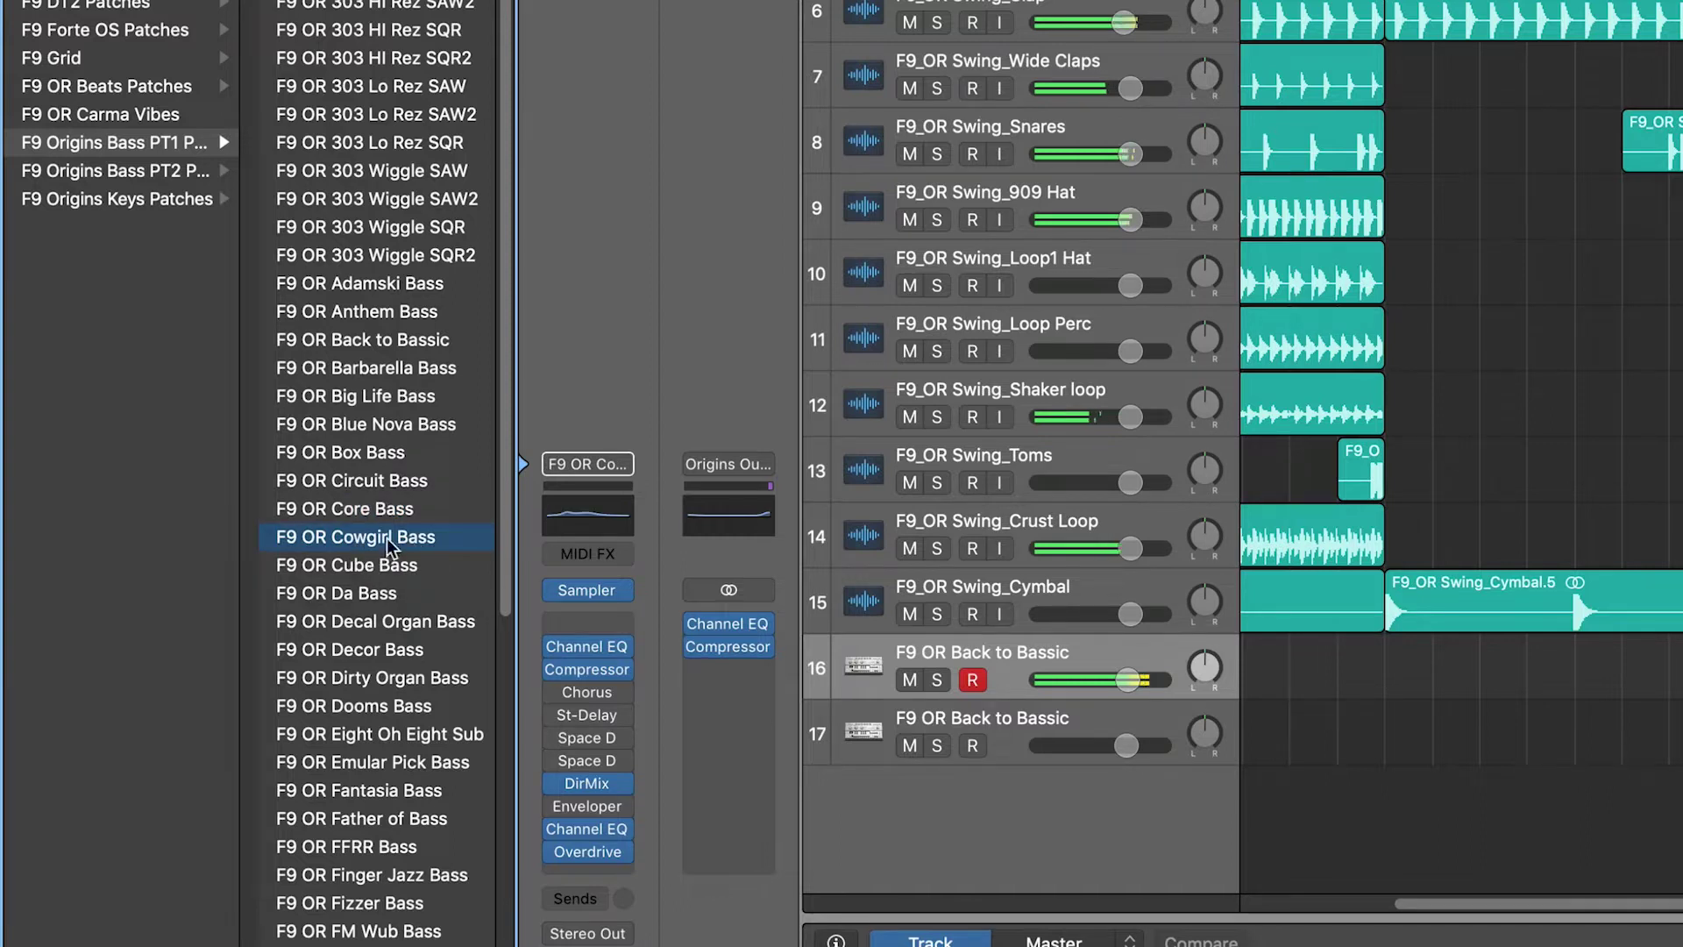
{"action": "left_click", "coordinate": [388, 622]}
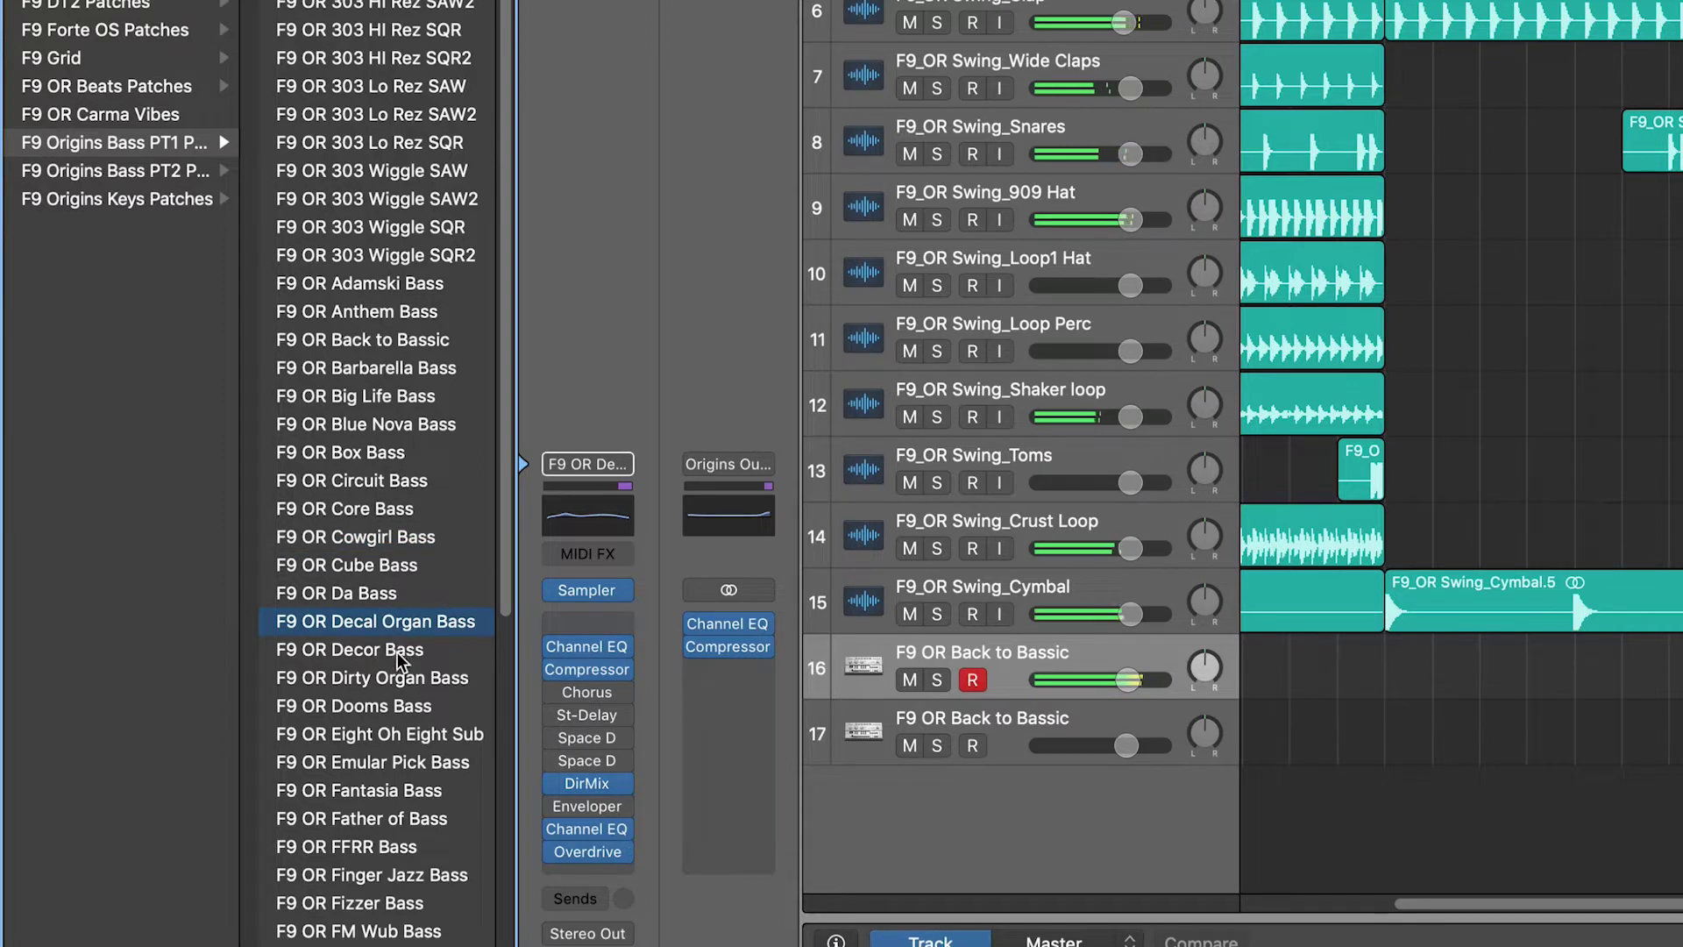
{"action": "left_click", "coordinate": [396, 651]}
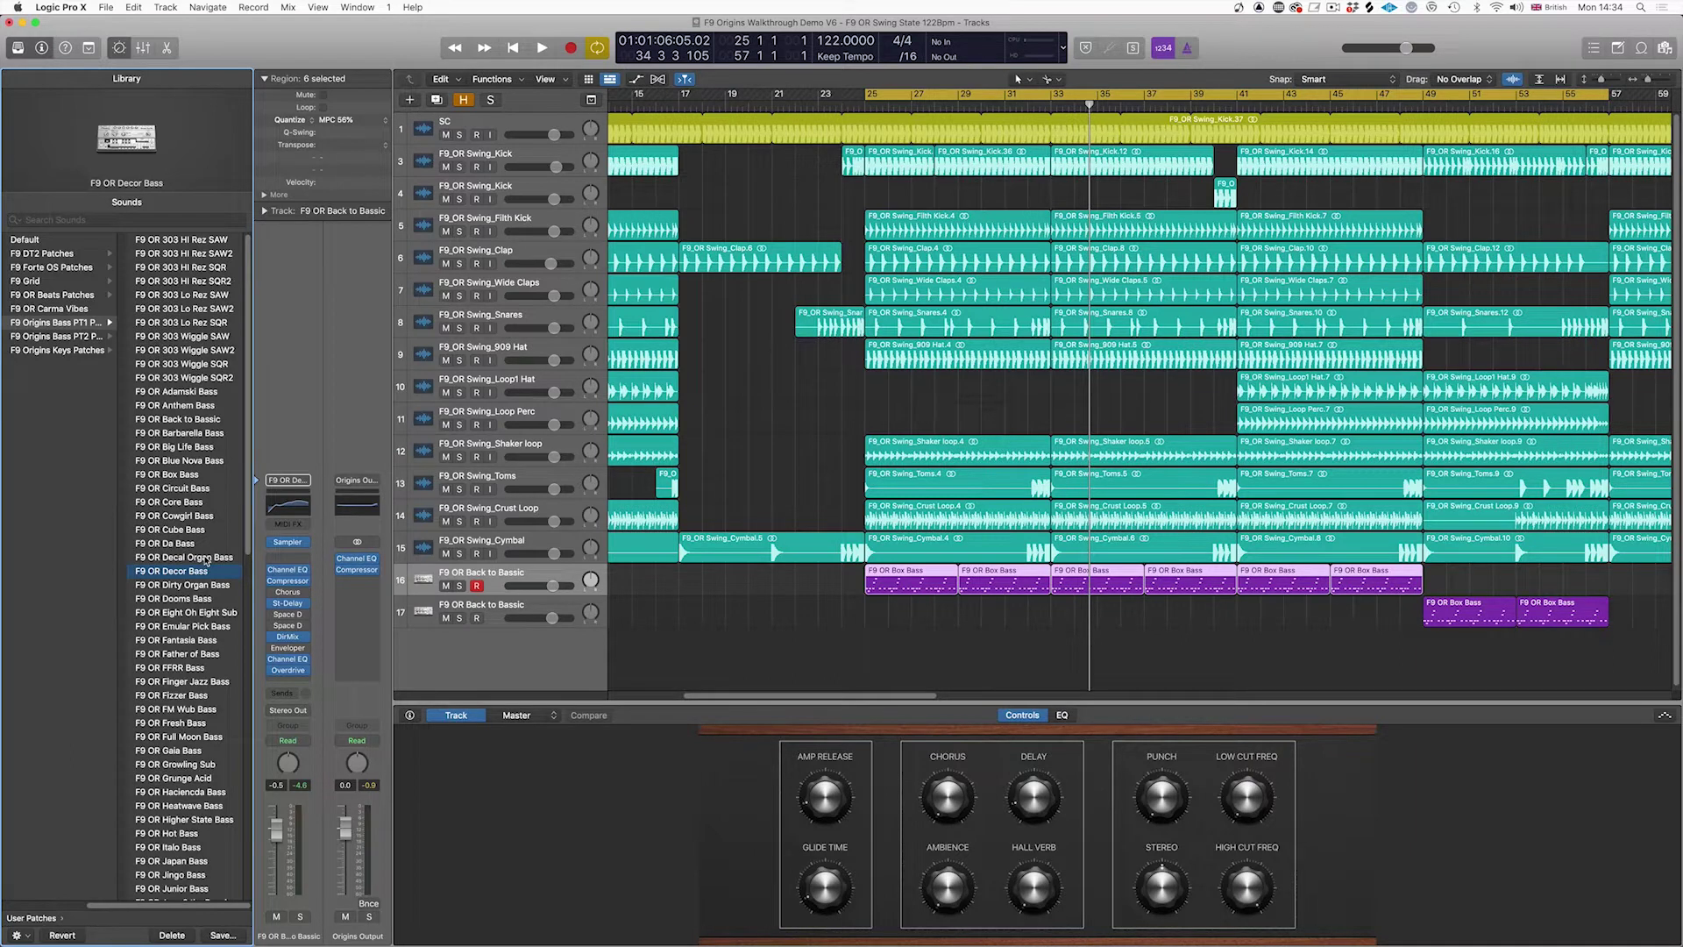
{"action": "left_click", "coordinate": [185, 420]}
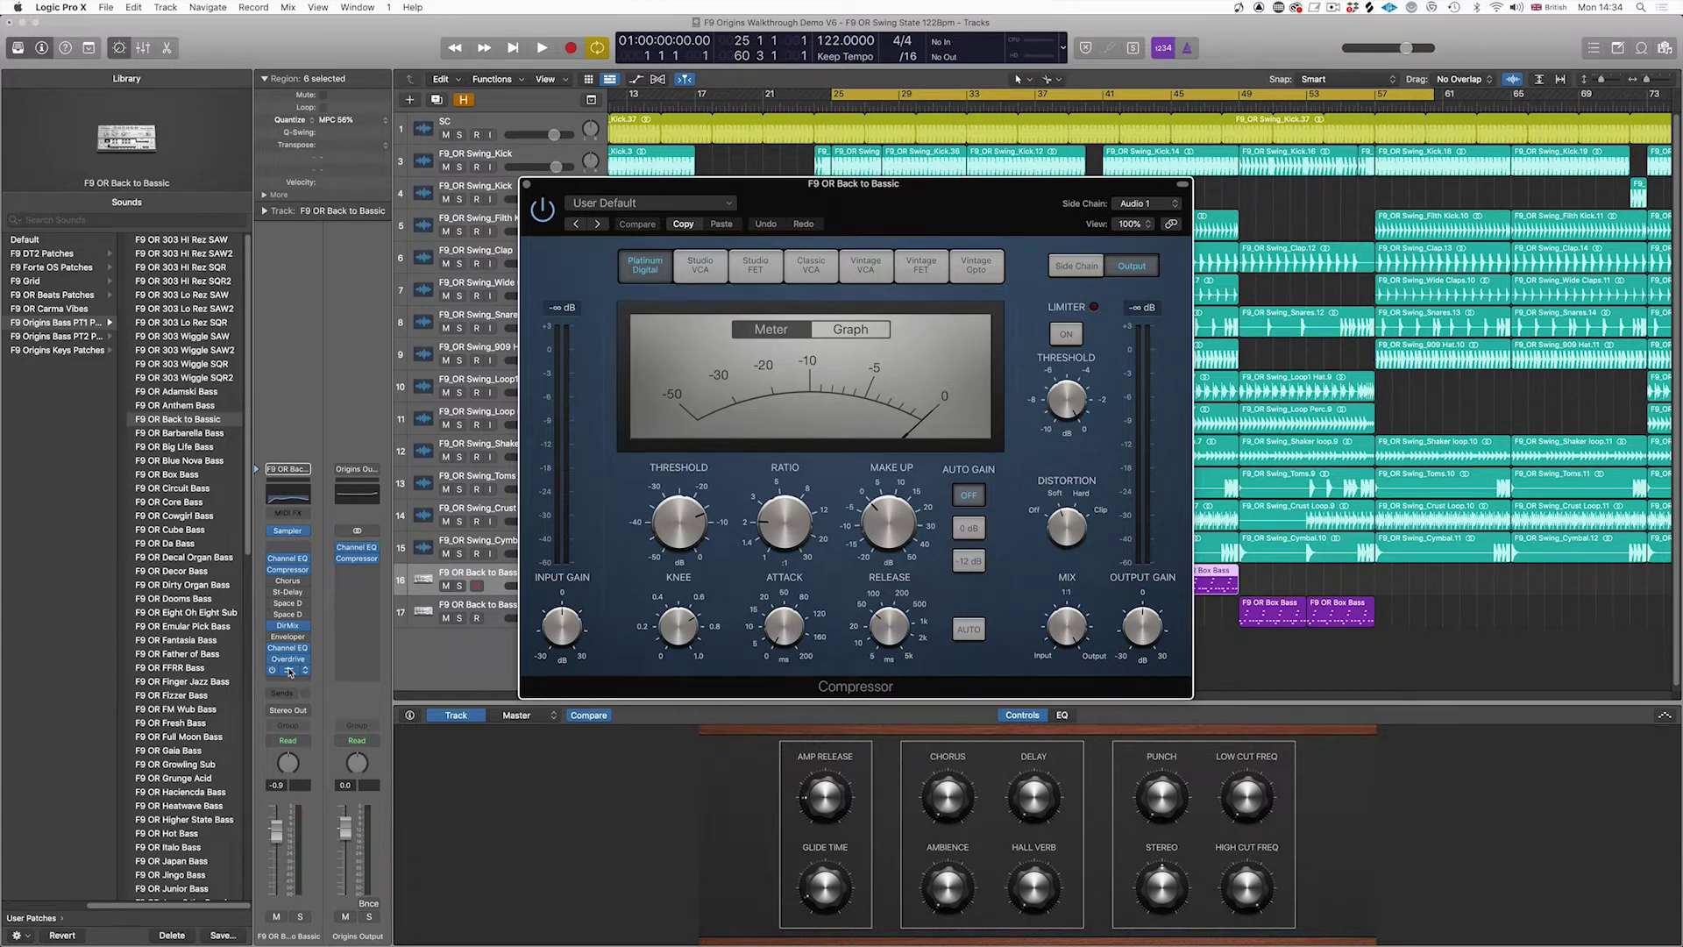
Step: Inspect the output routing options of the No Output sidechain audio channel
{"action": "key", "text": "space"}
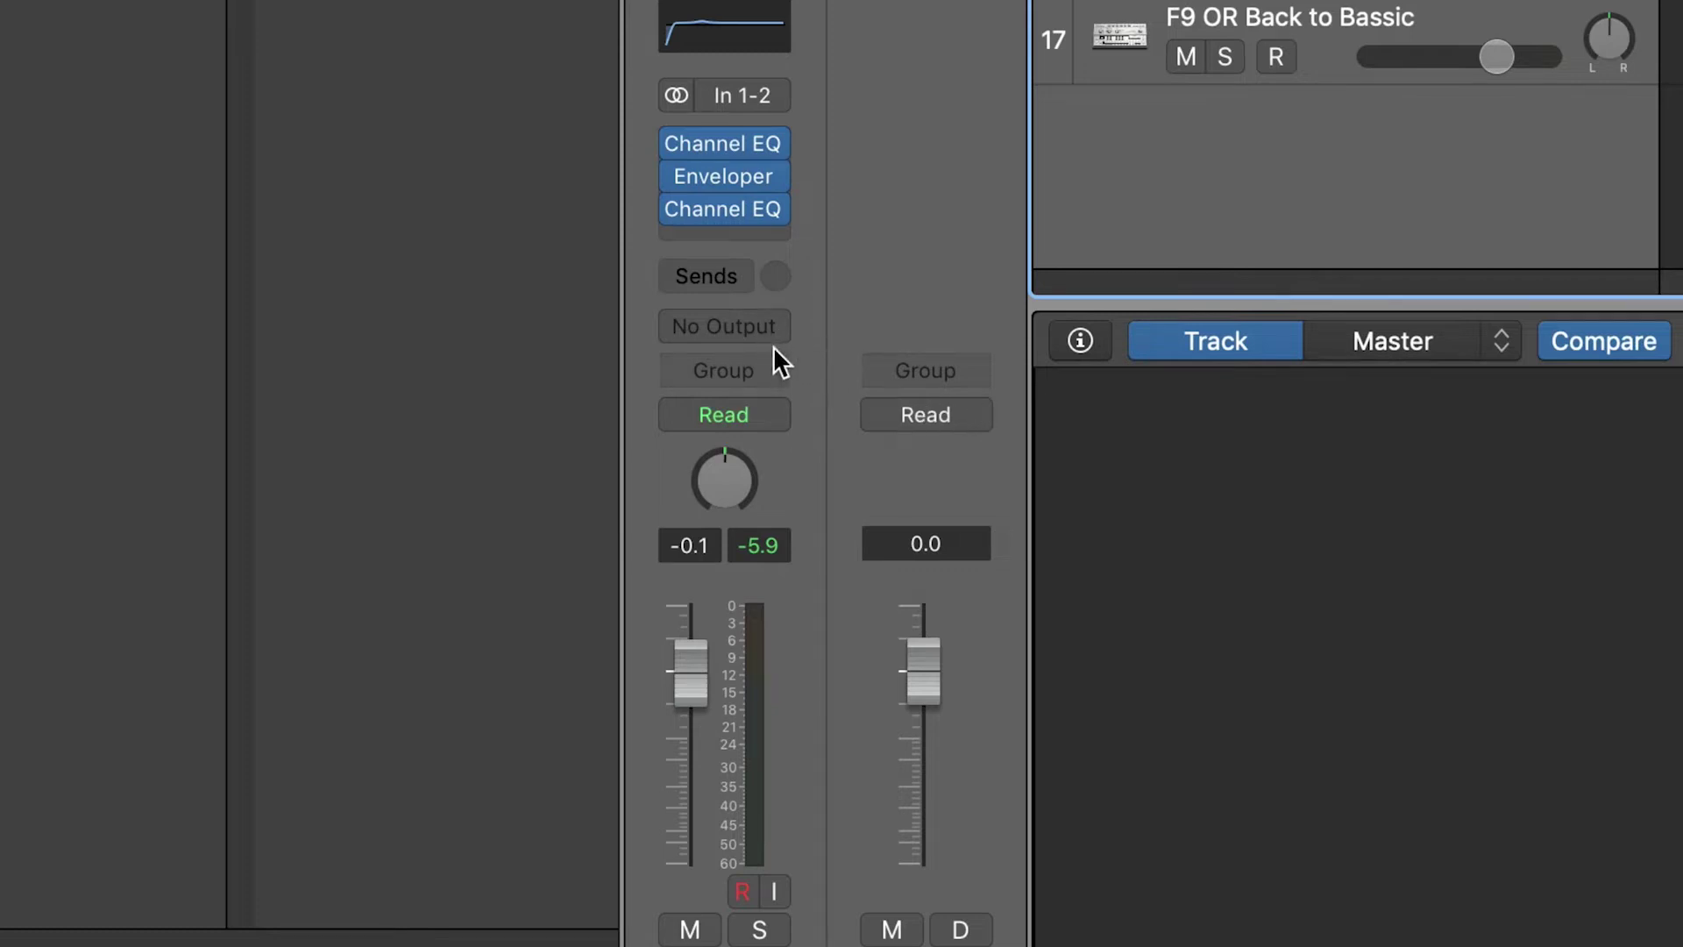
{"action": "left_click", "coordinate": [759, 329]}
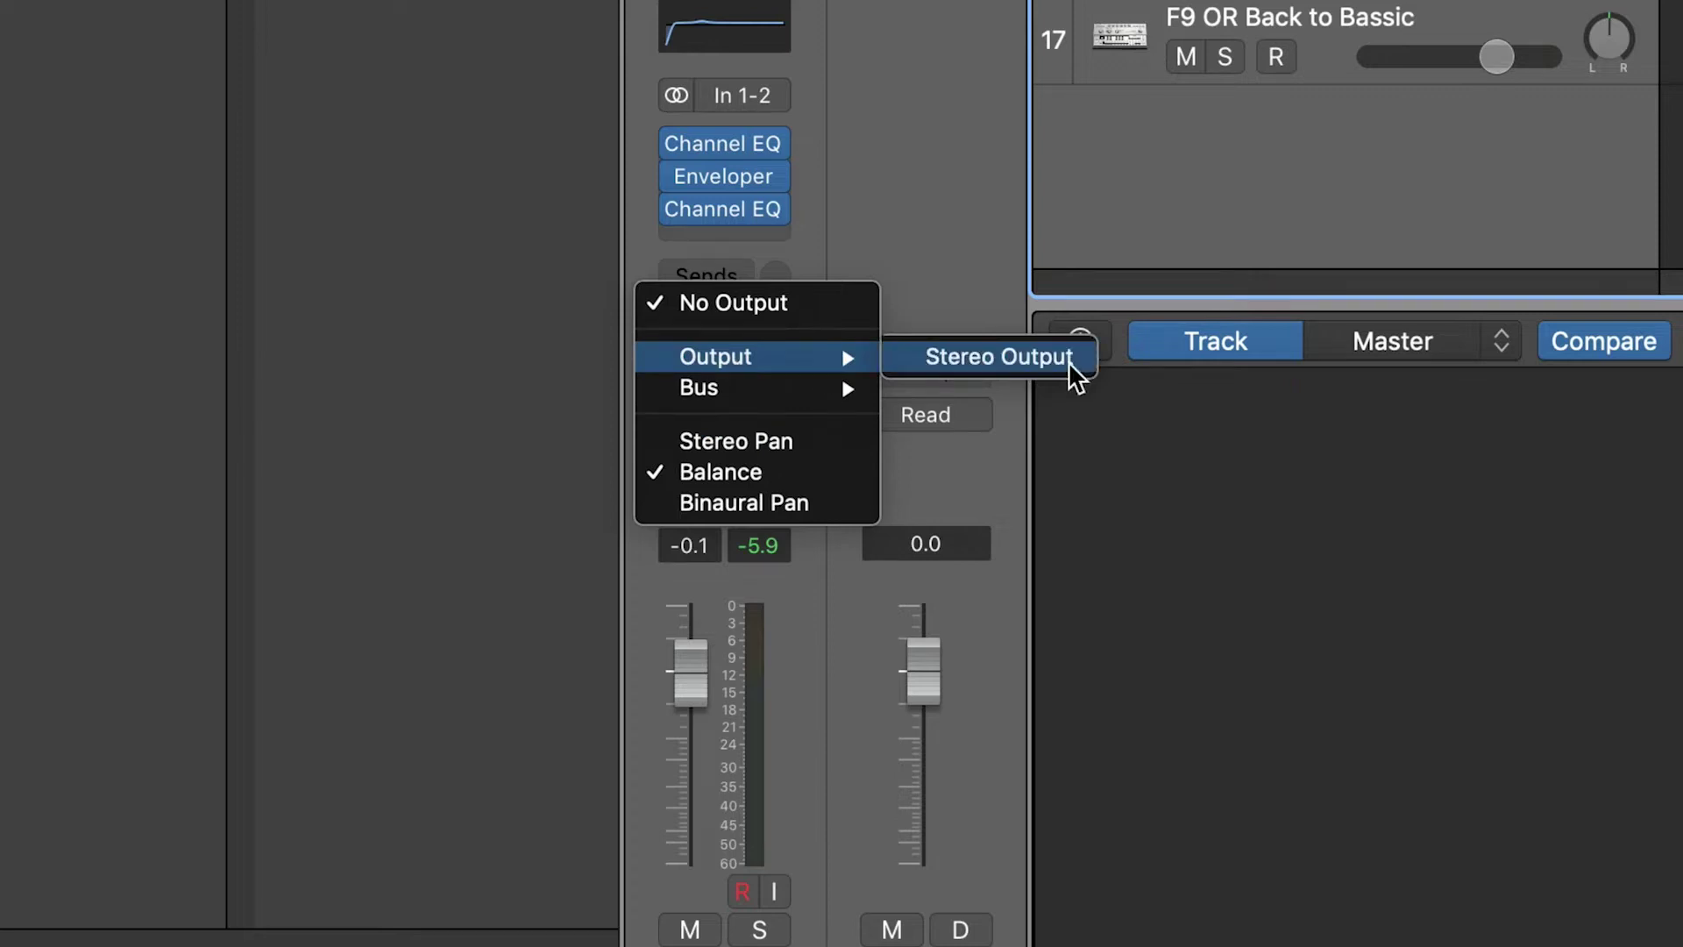
{"action": "left_click", "coordinate": [1180, 144]}
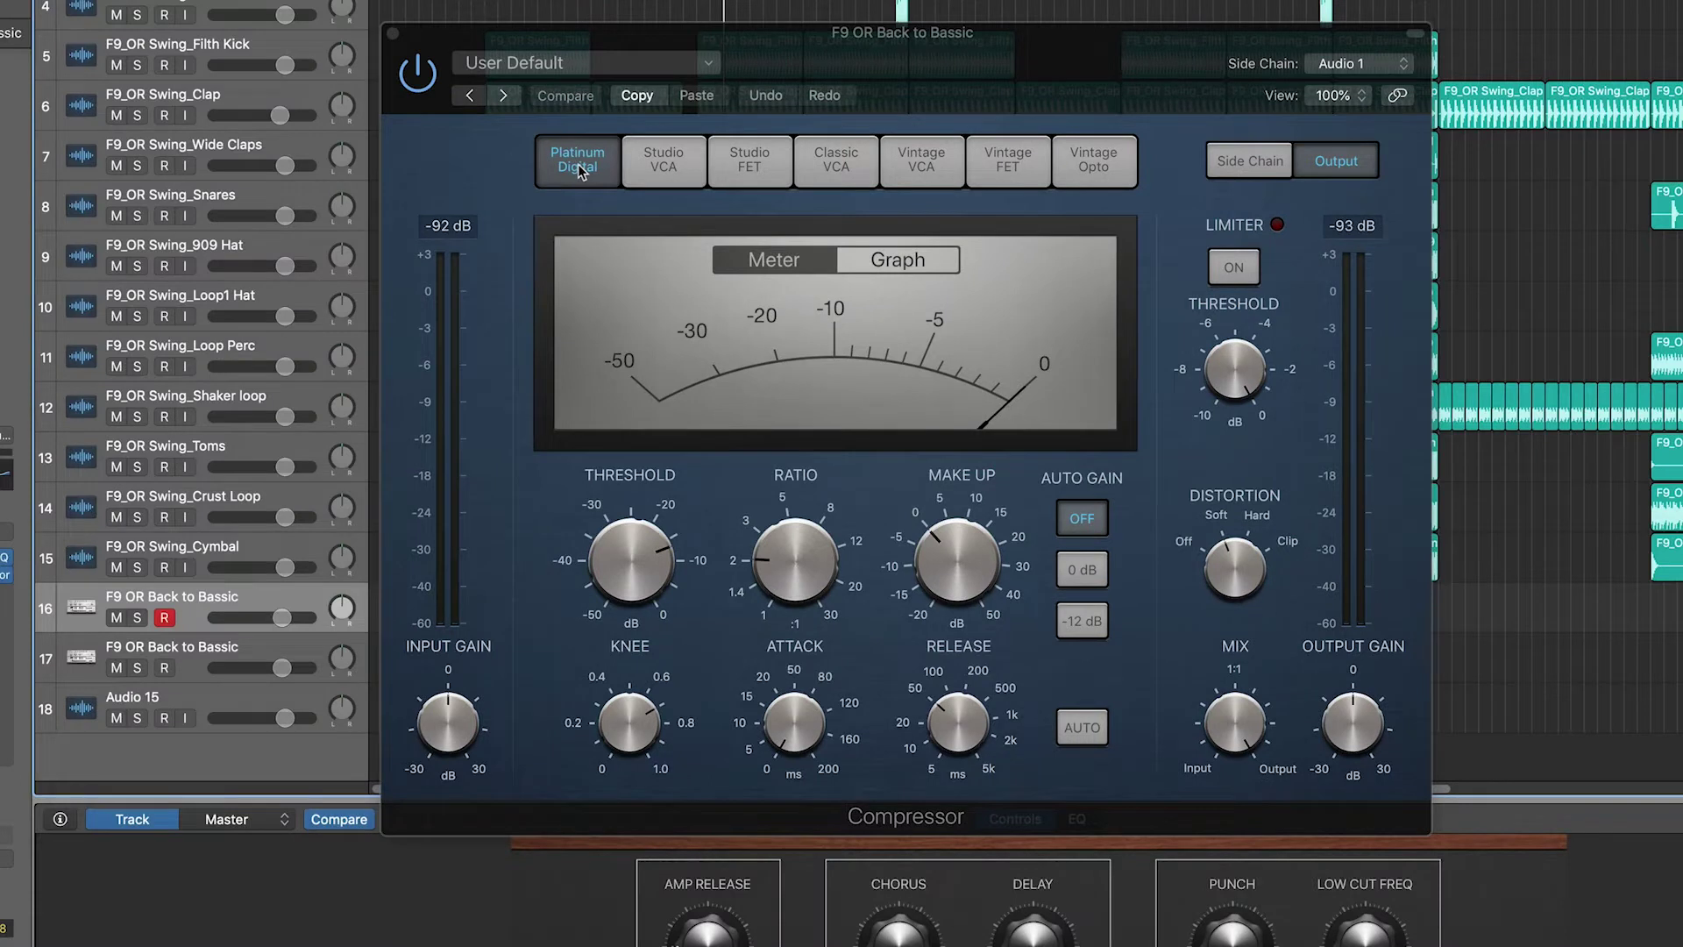
Step: Examine the attack and release settings of the Back to Bassic Compressor that uses Audio 1 as its side chain
{"action": "mouse_move", "coordinate": [973, 731]}
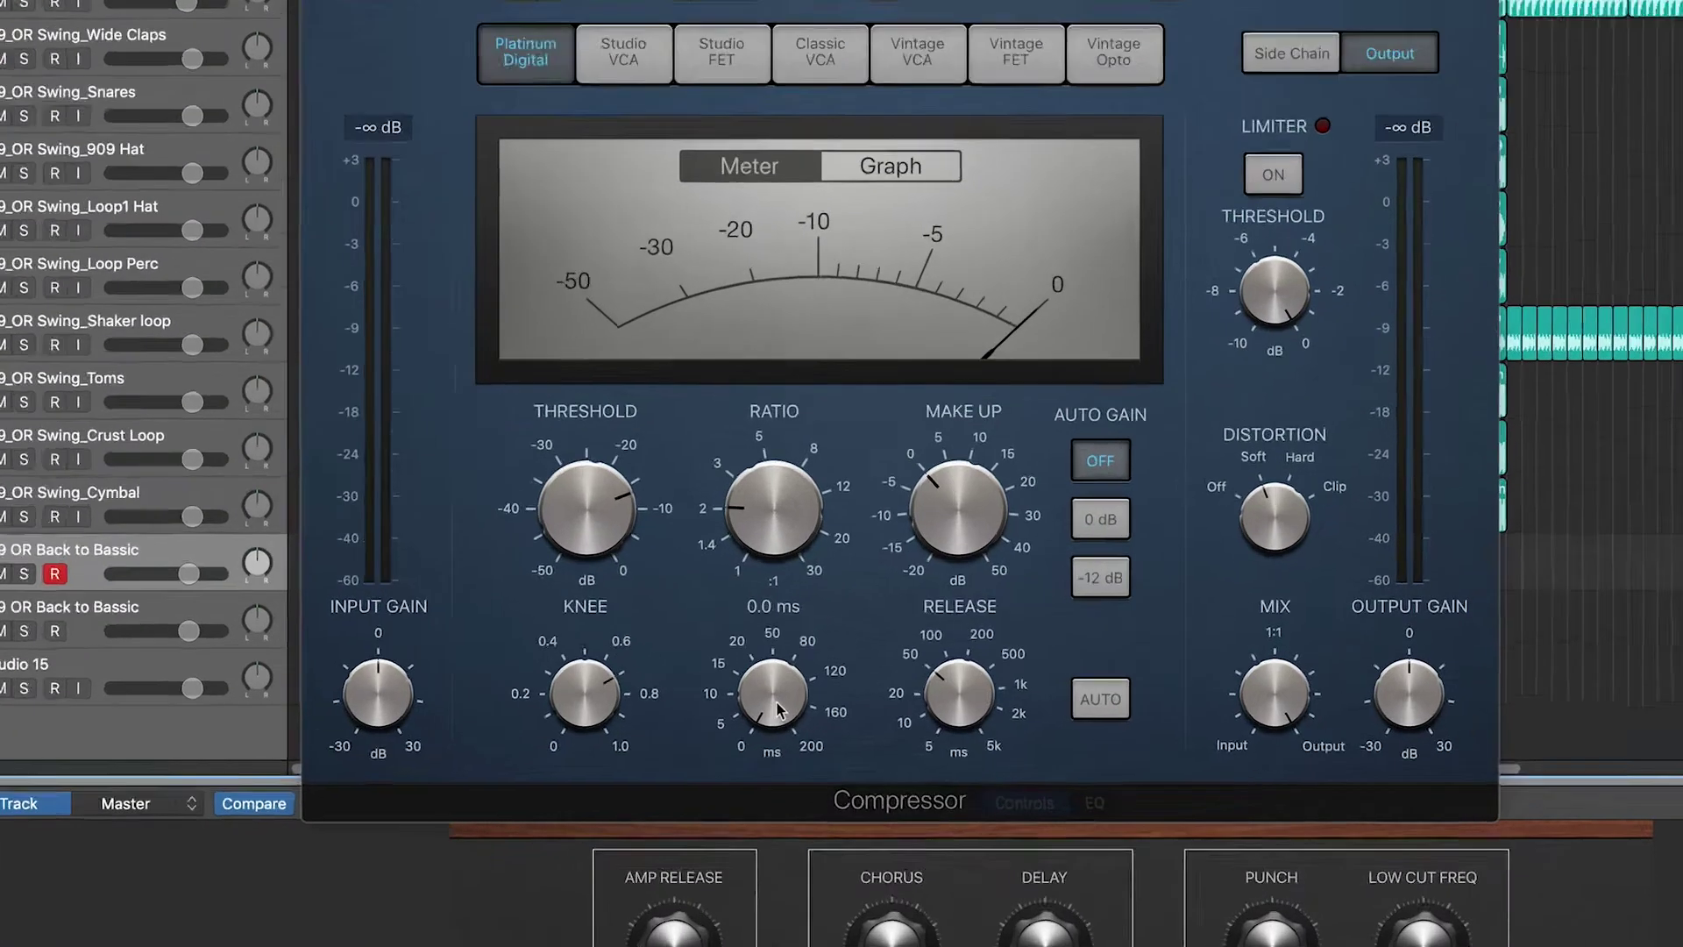
{"action": "left_click_drag", "start_coordinate": [797, 729], "coordinate": [797, 723]}
{"action": "left_click_drag", "start_coordinate": [719, 622], "coordinate": [710, 628]}
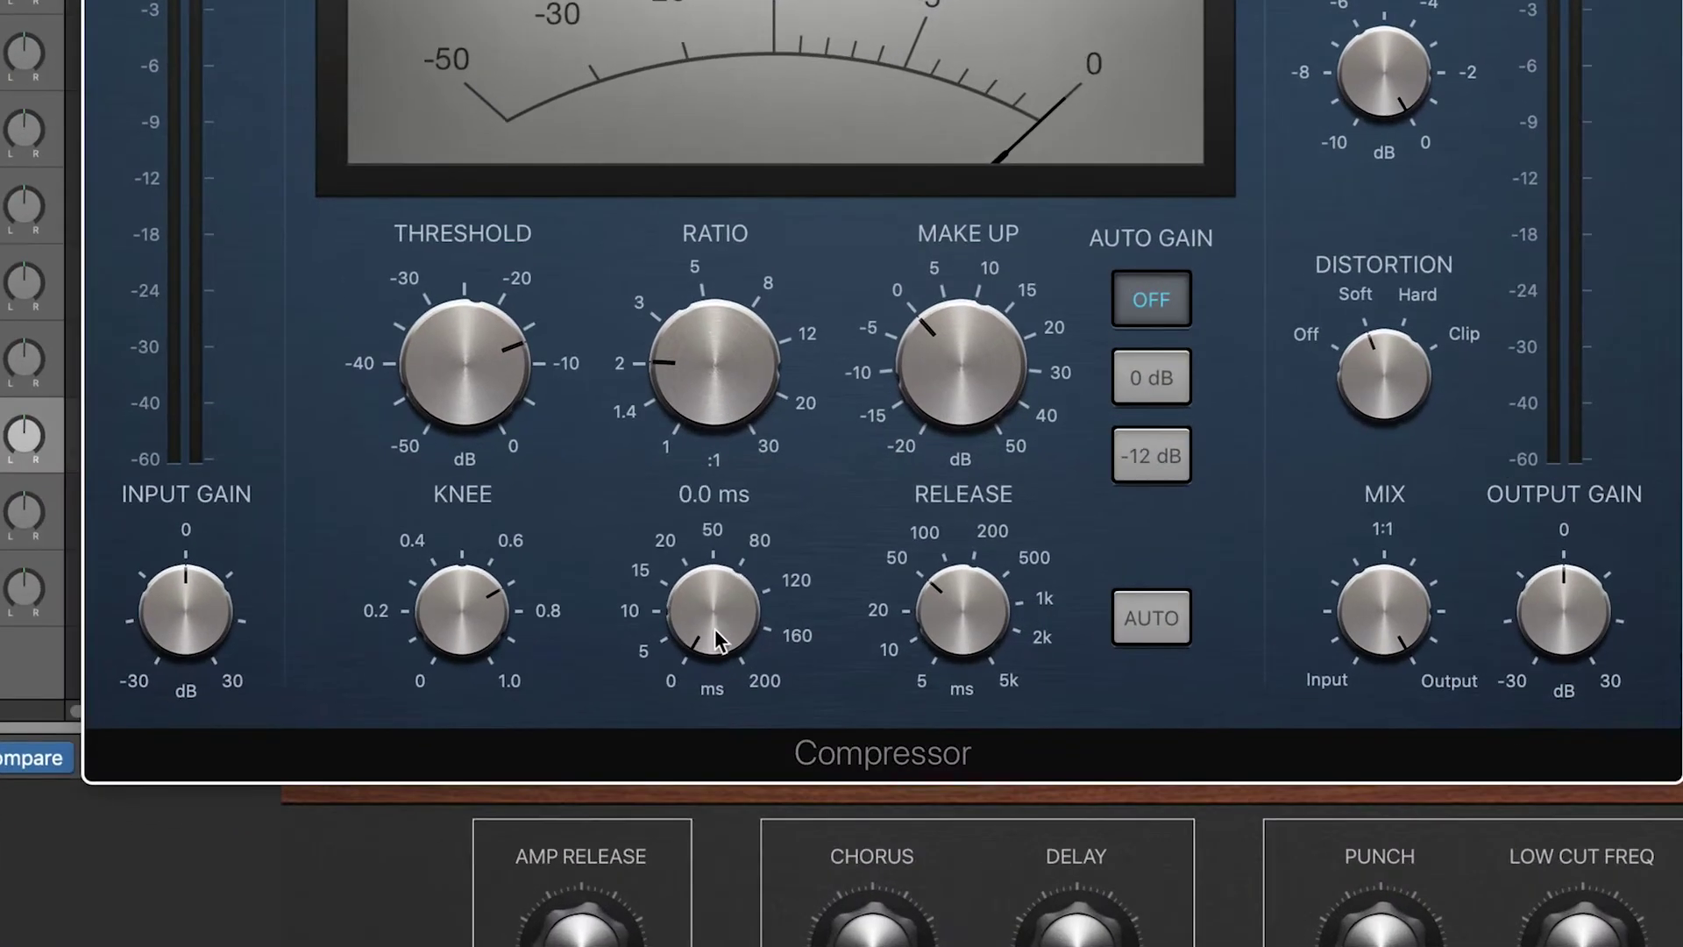
{"action": "left_click_drag", "start_coordinate": [971, 624], "coordinate": [974, 630]}
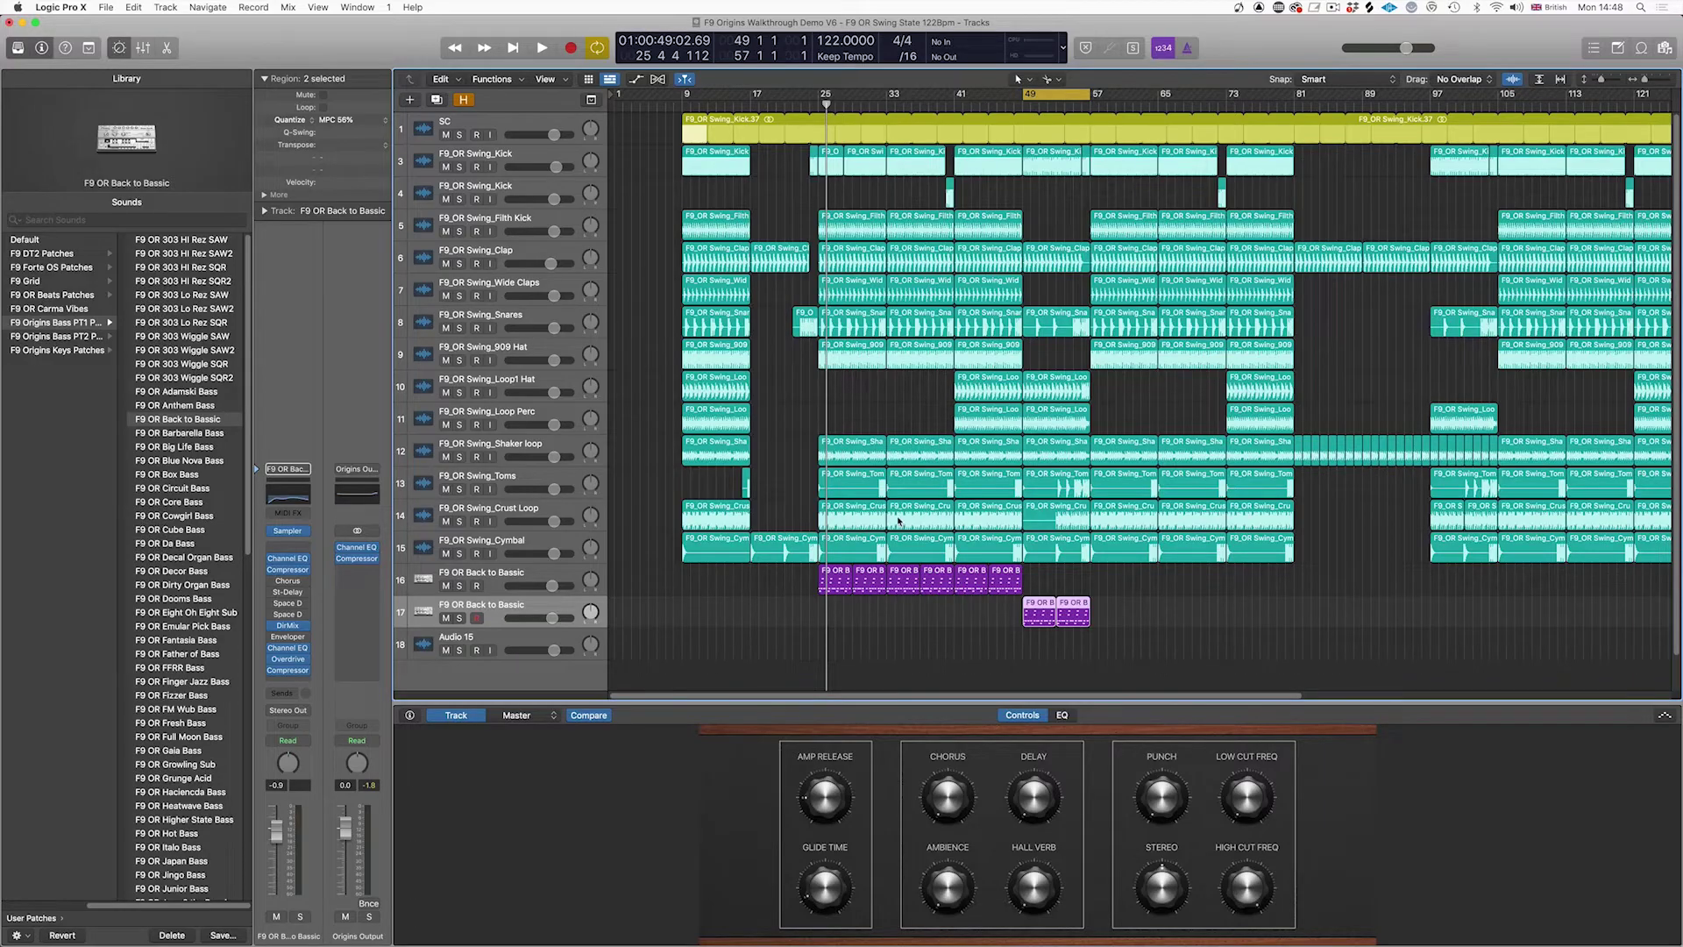
Step: Enable the low cut in the second Channel EQ on track 17, adjust its slope and raise its cutoff frequency
{"action": "key", "text": "super+Right"}
{"action": "key", "text": "super+Right"}
{"action": "scroll", "coordinate": [876, 526], "scroll_direction": "right", "scroll_amount": 4}
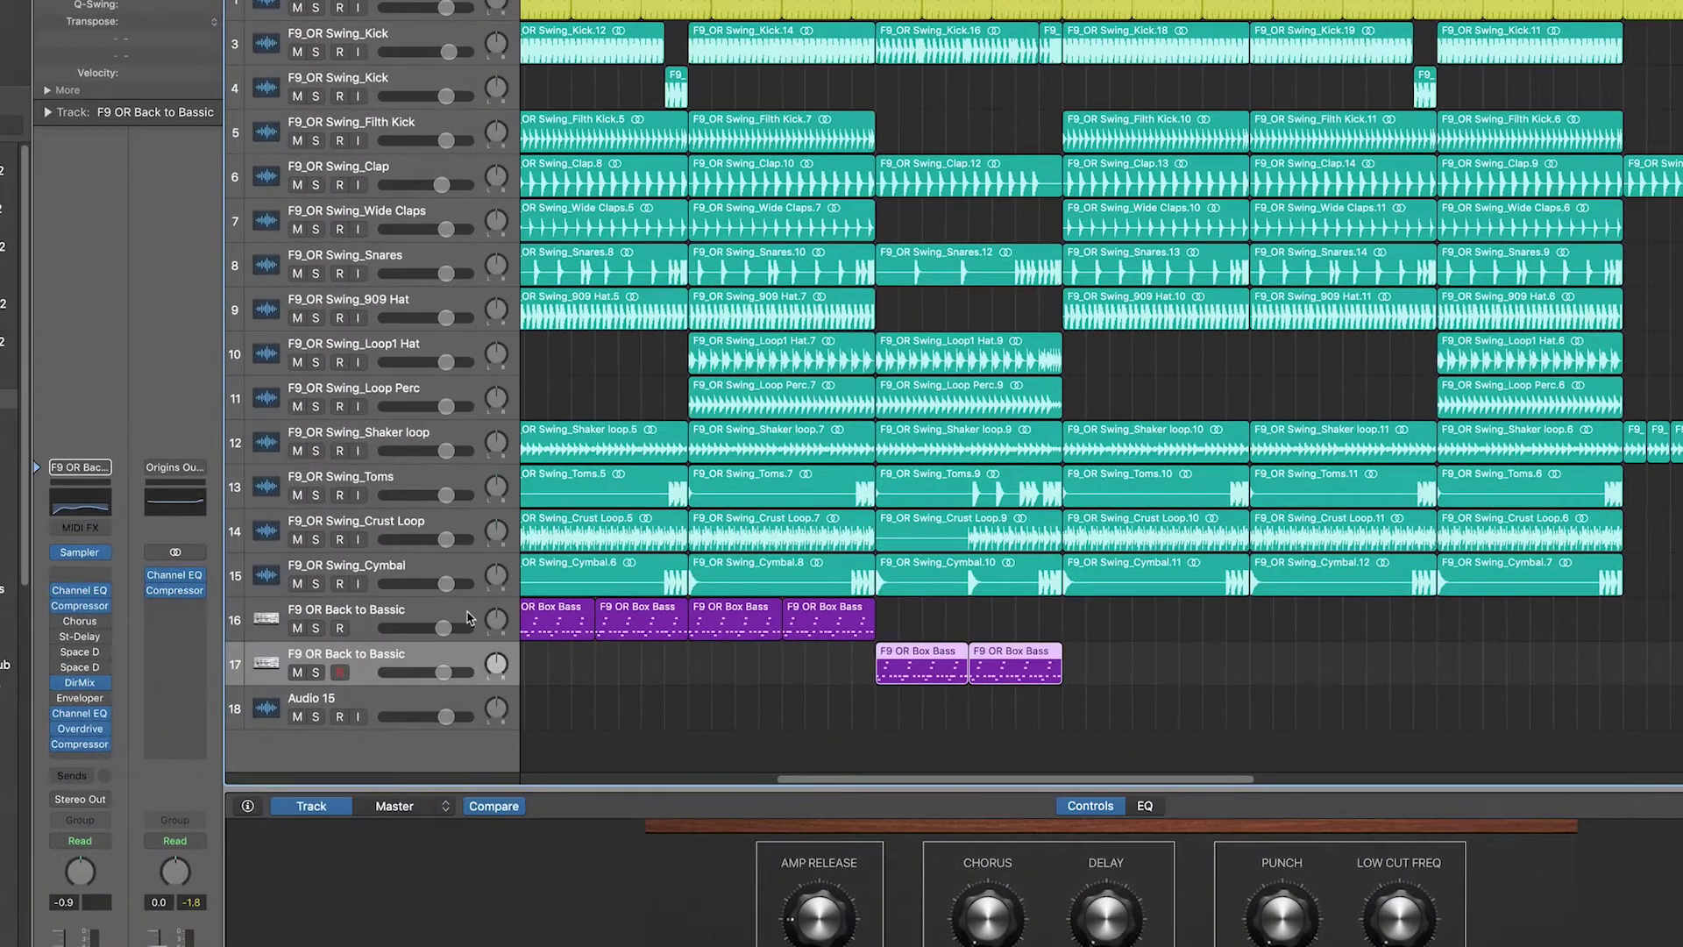
{"action": "left_click", "coordinate": [78, 714]}
{"action": "left_click", "coordinate": [464, 164]}
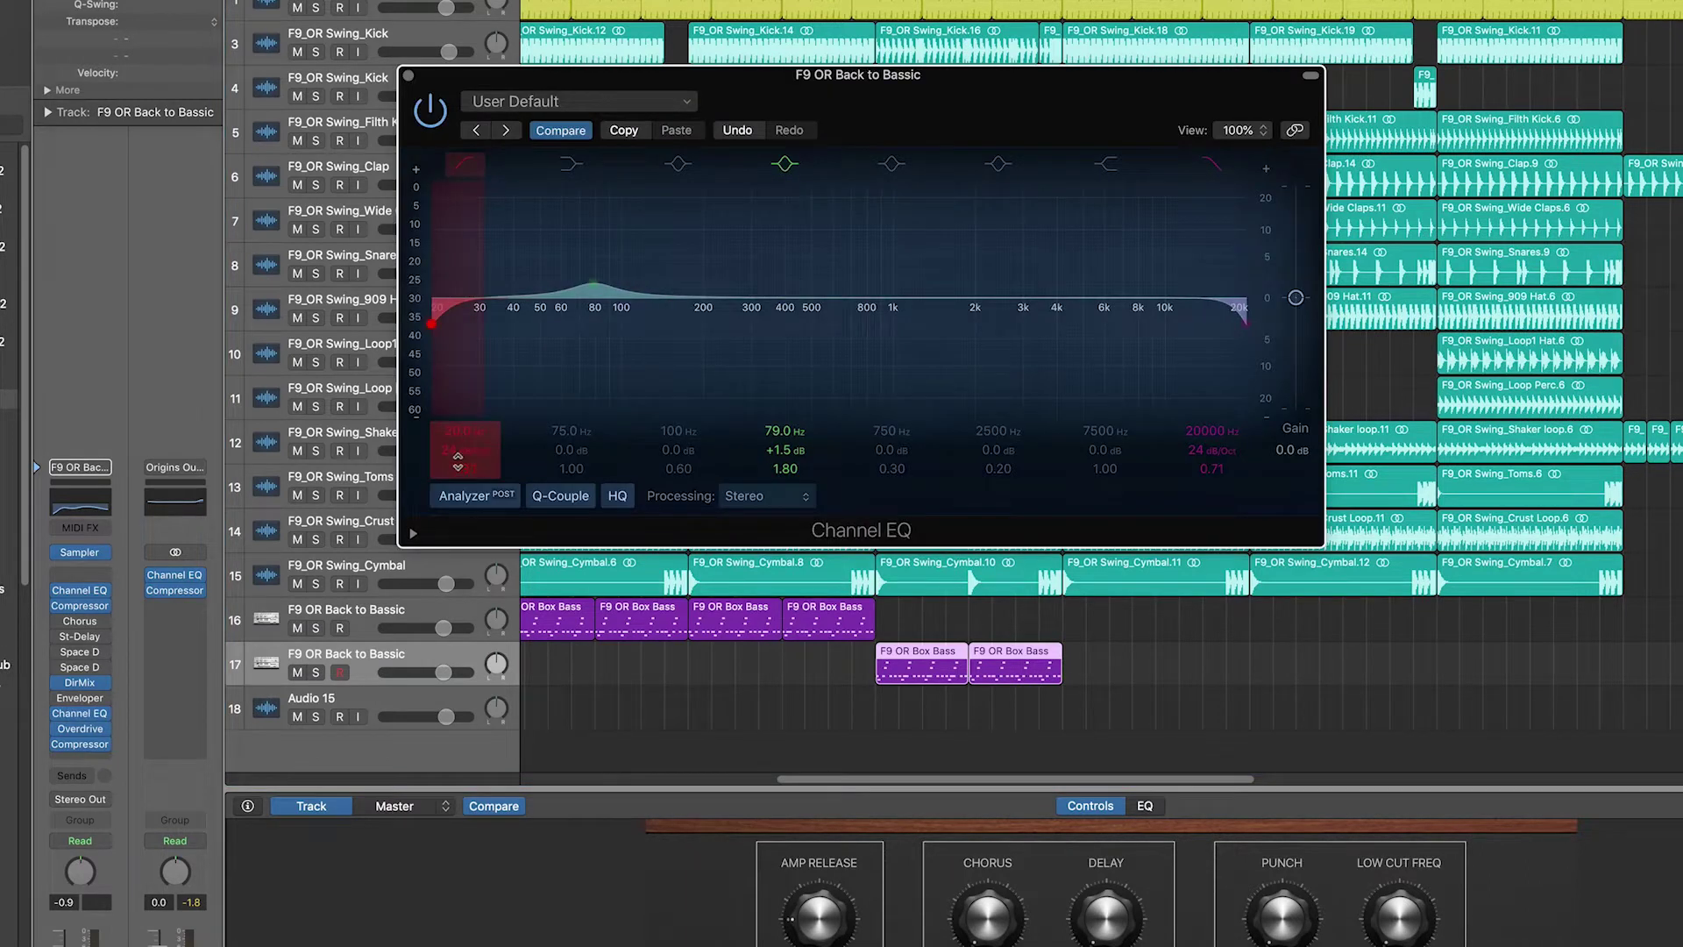
{"action": "mouse_move", "coordinate": [458, 461]}
{"action": "left_mouse_down"}
{"action": "mouse_move", "coordinate": [472, 510]}
{"action": "mouse_move", "coordinate": [472, 491]}
{"action": "left_mouse_up"}
{"action": "left_click_drag", "start_coordinate": [464, 430], "coordinate": [464, 407]}
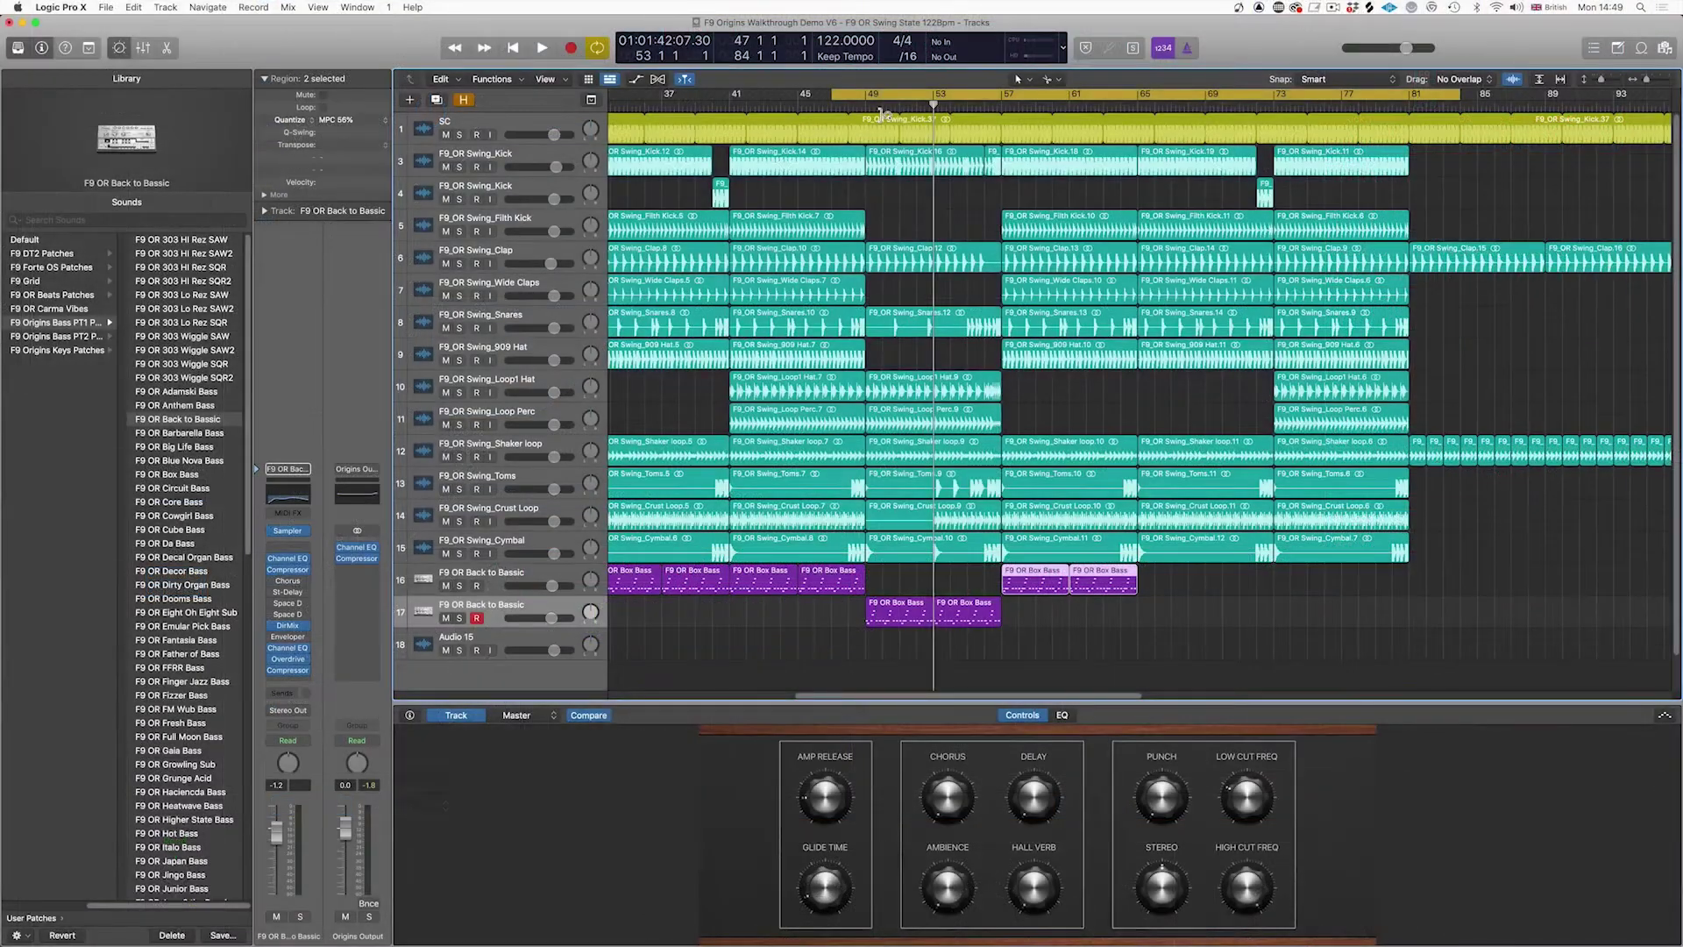
Step: Audition the bass swap between tracks 16 and 17 from before bar 49 through bar 57, with cycling off
{"action": "key", "text": "space"}
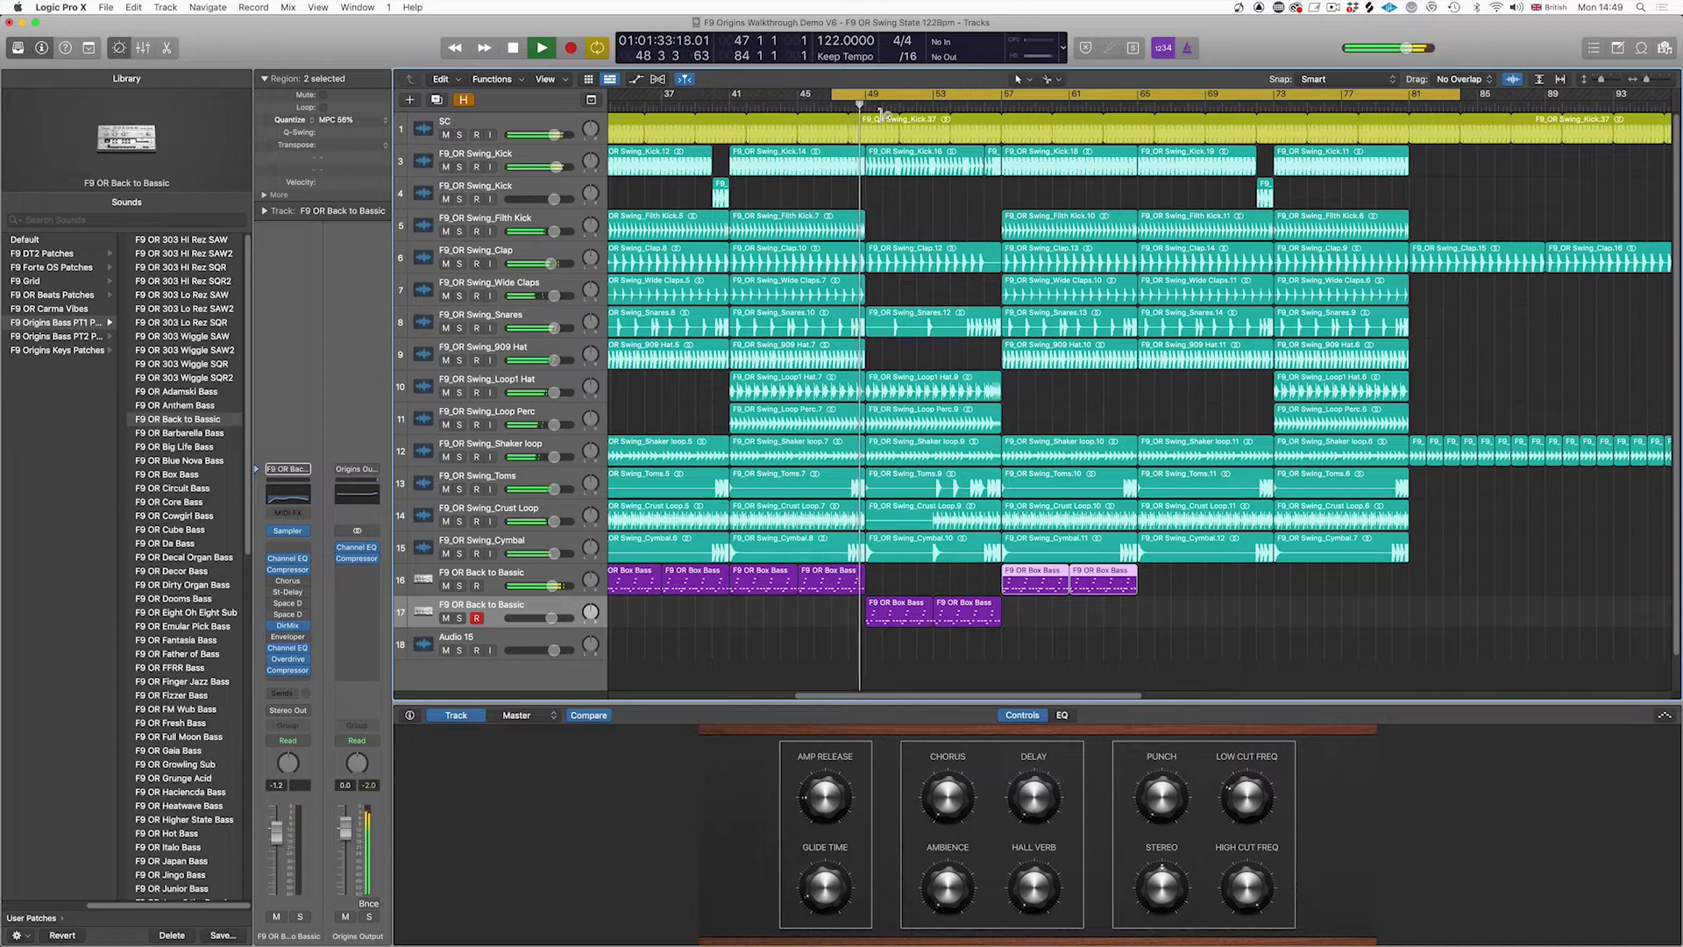
{"action": "left_click", "coordinate": [987, 97]}
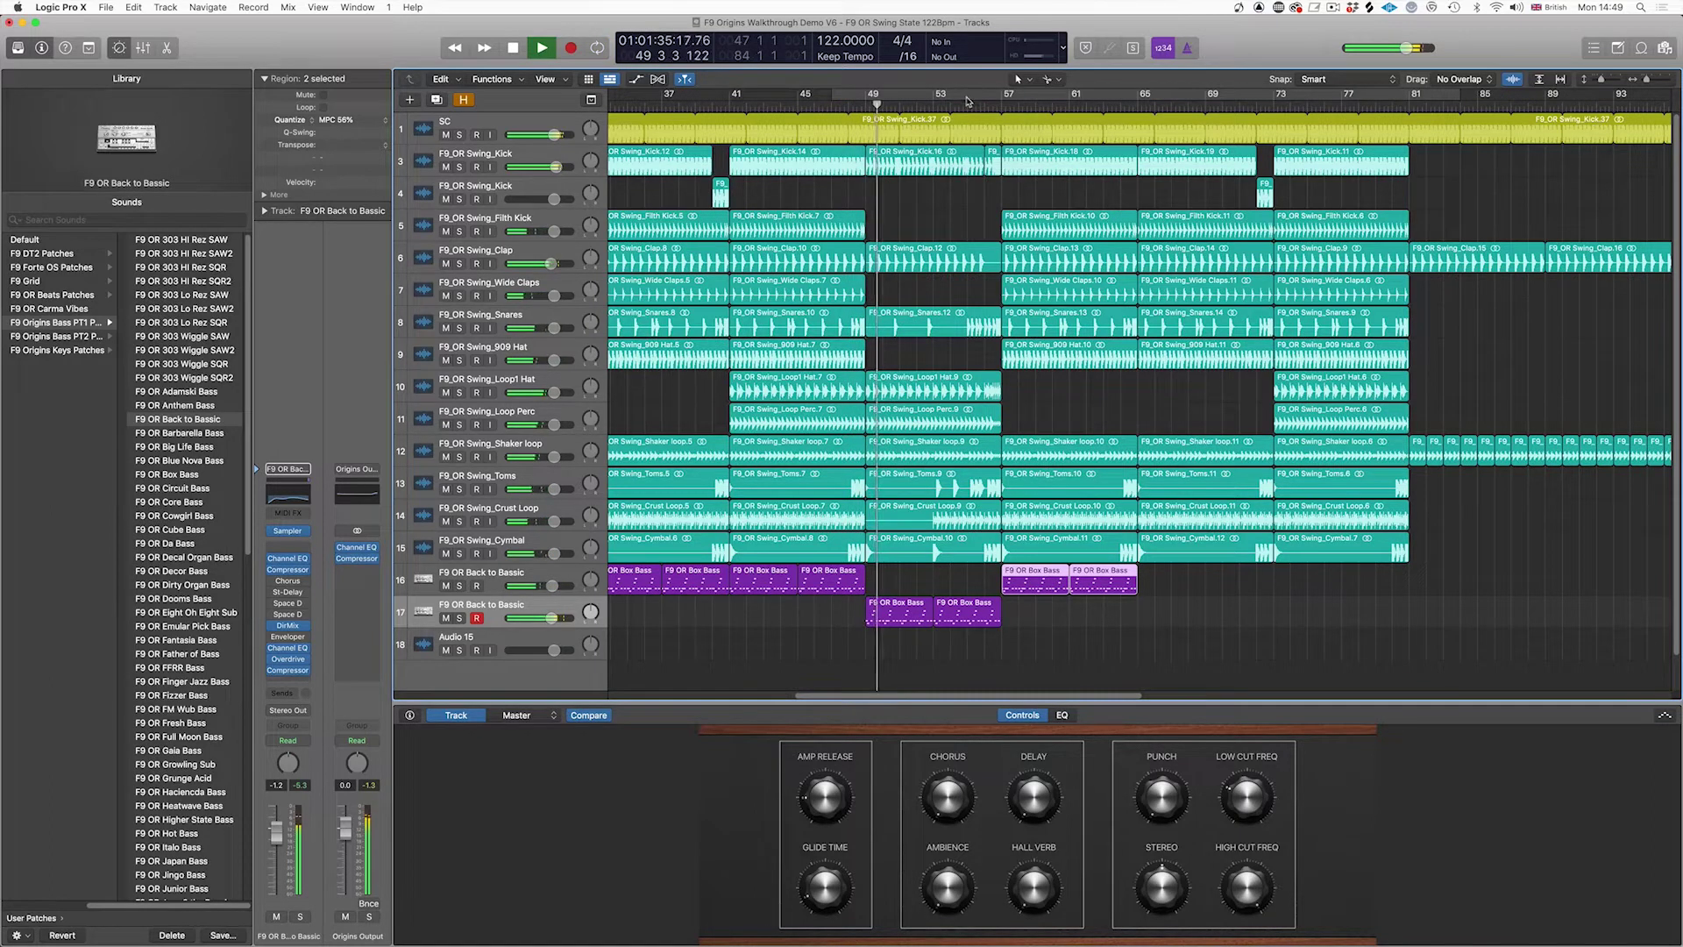
{"action": "left_click_drag", "start_coordinate": [969, 92], "coordinate": [933, 94]}
{"action": "left_click", "coordinate": [999, 97]}
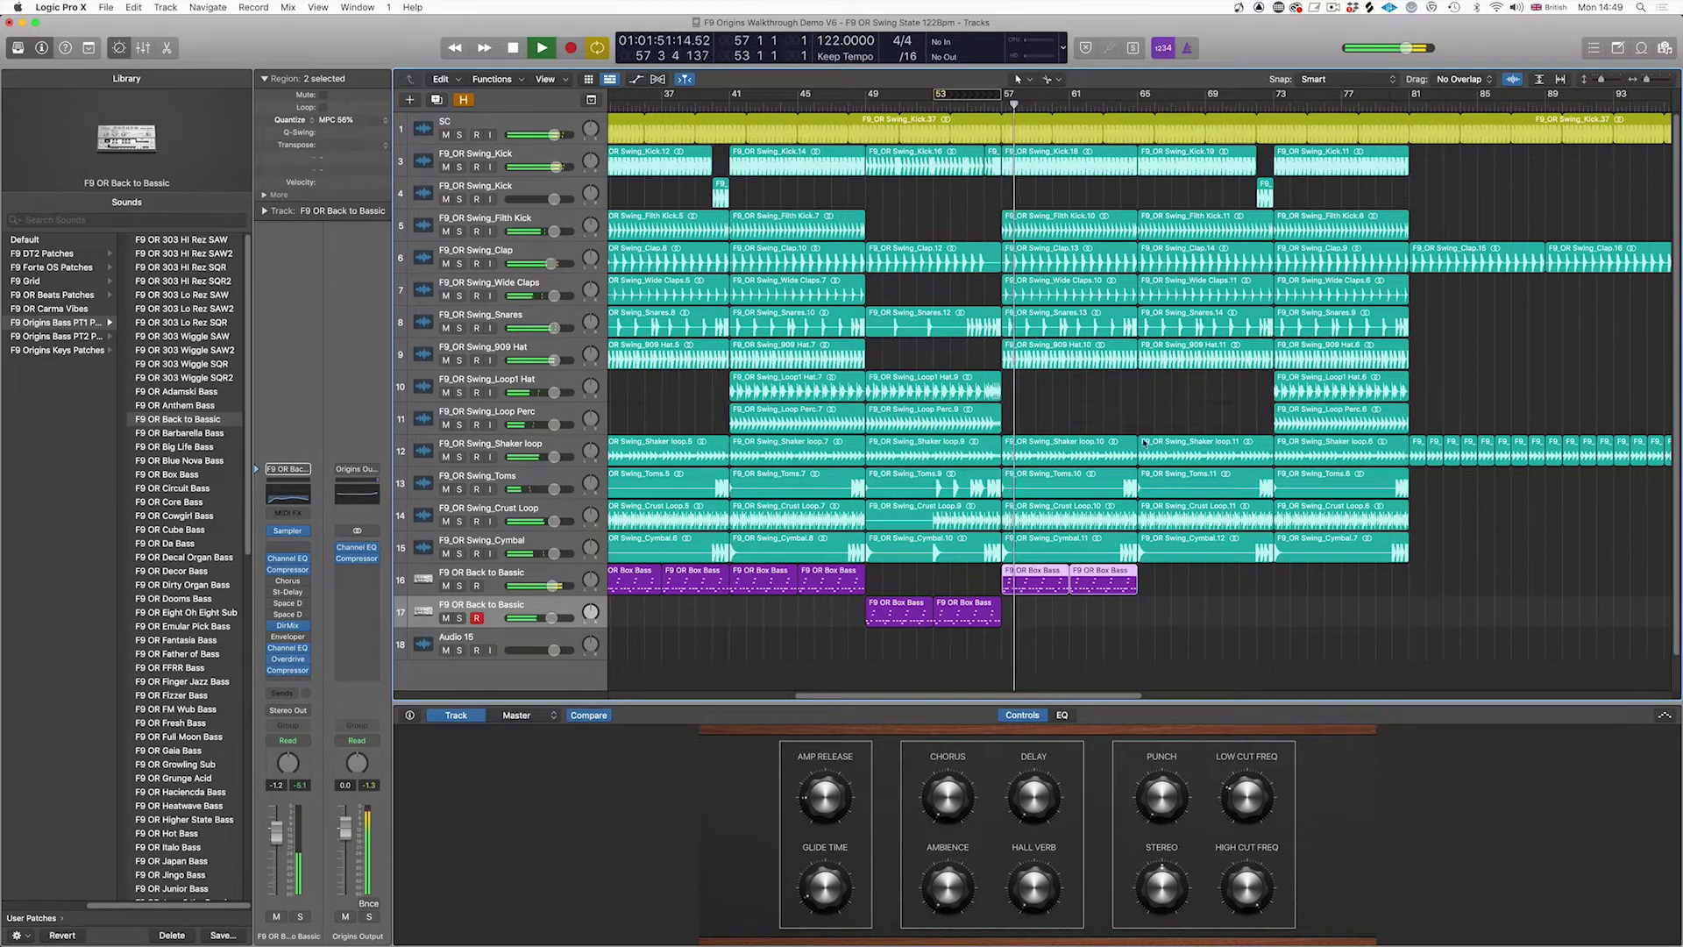
{"action": "key", "text": "space"}
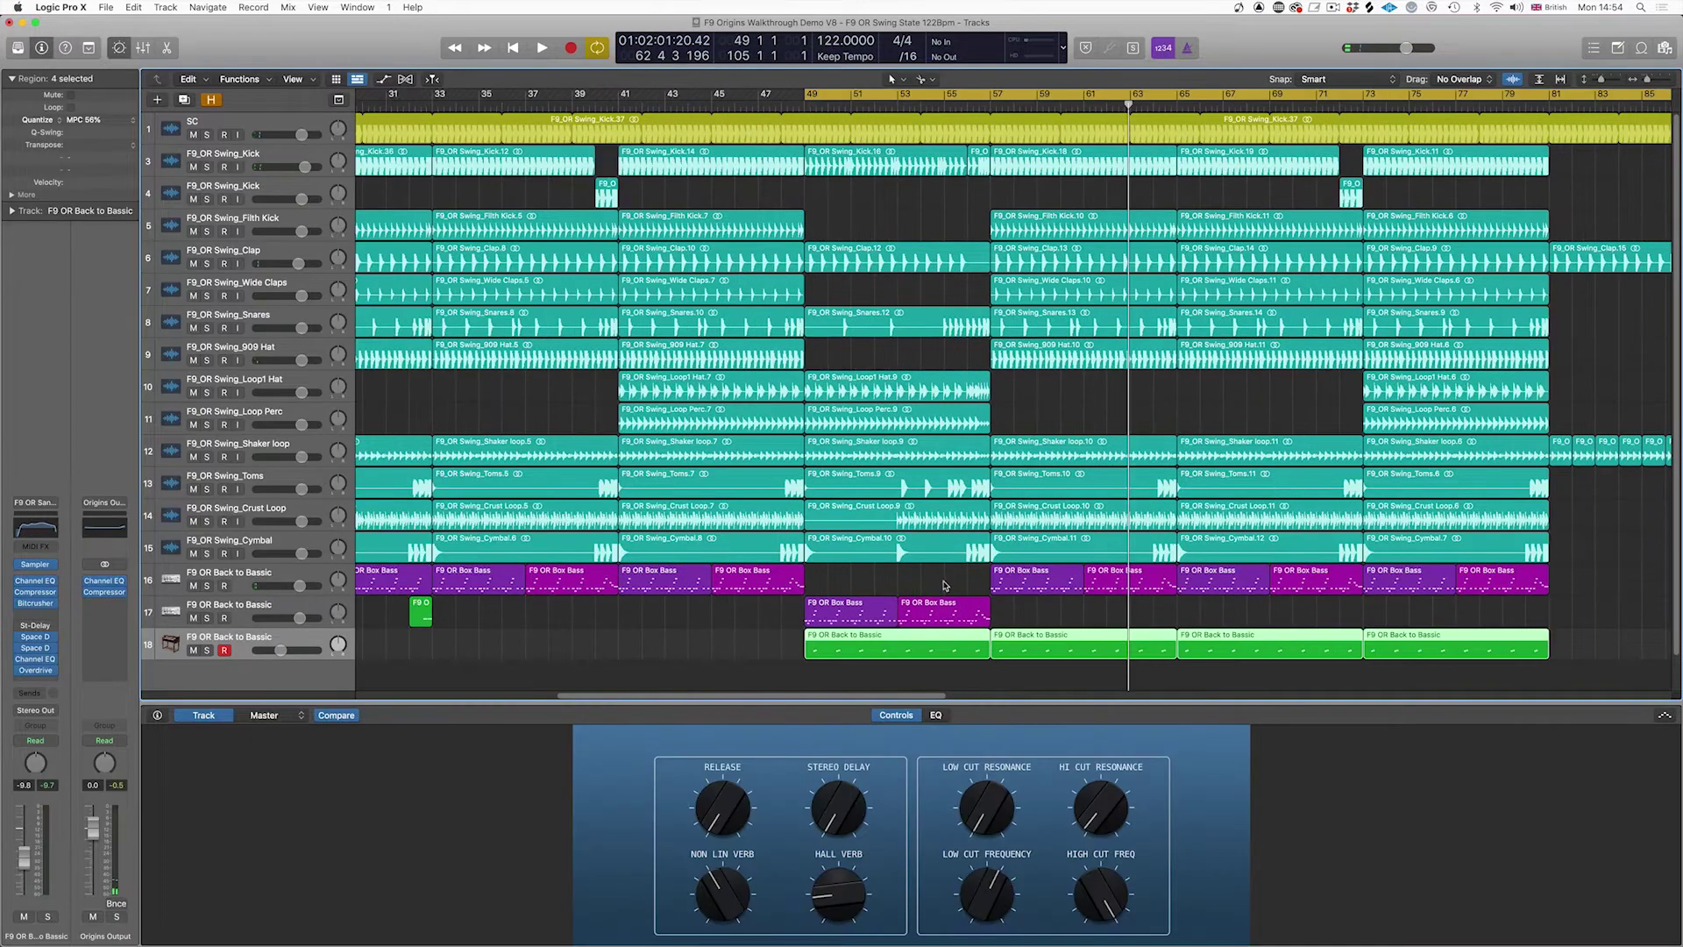
Step: Select the F9 OR Box Bass region at bar 45 on track 16 and audition it soloed
{"action": "left_click", "coordinate": [947, 586]}
{"action": "left_click", "coordinate": [956, 612]}
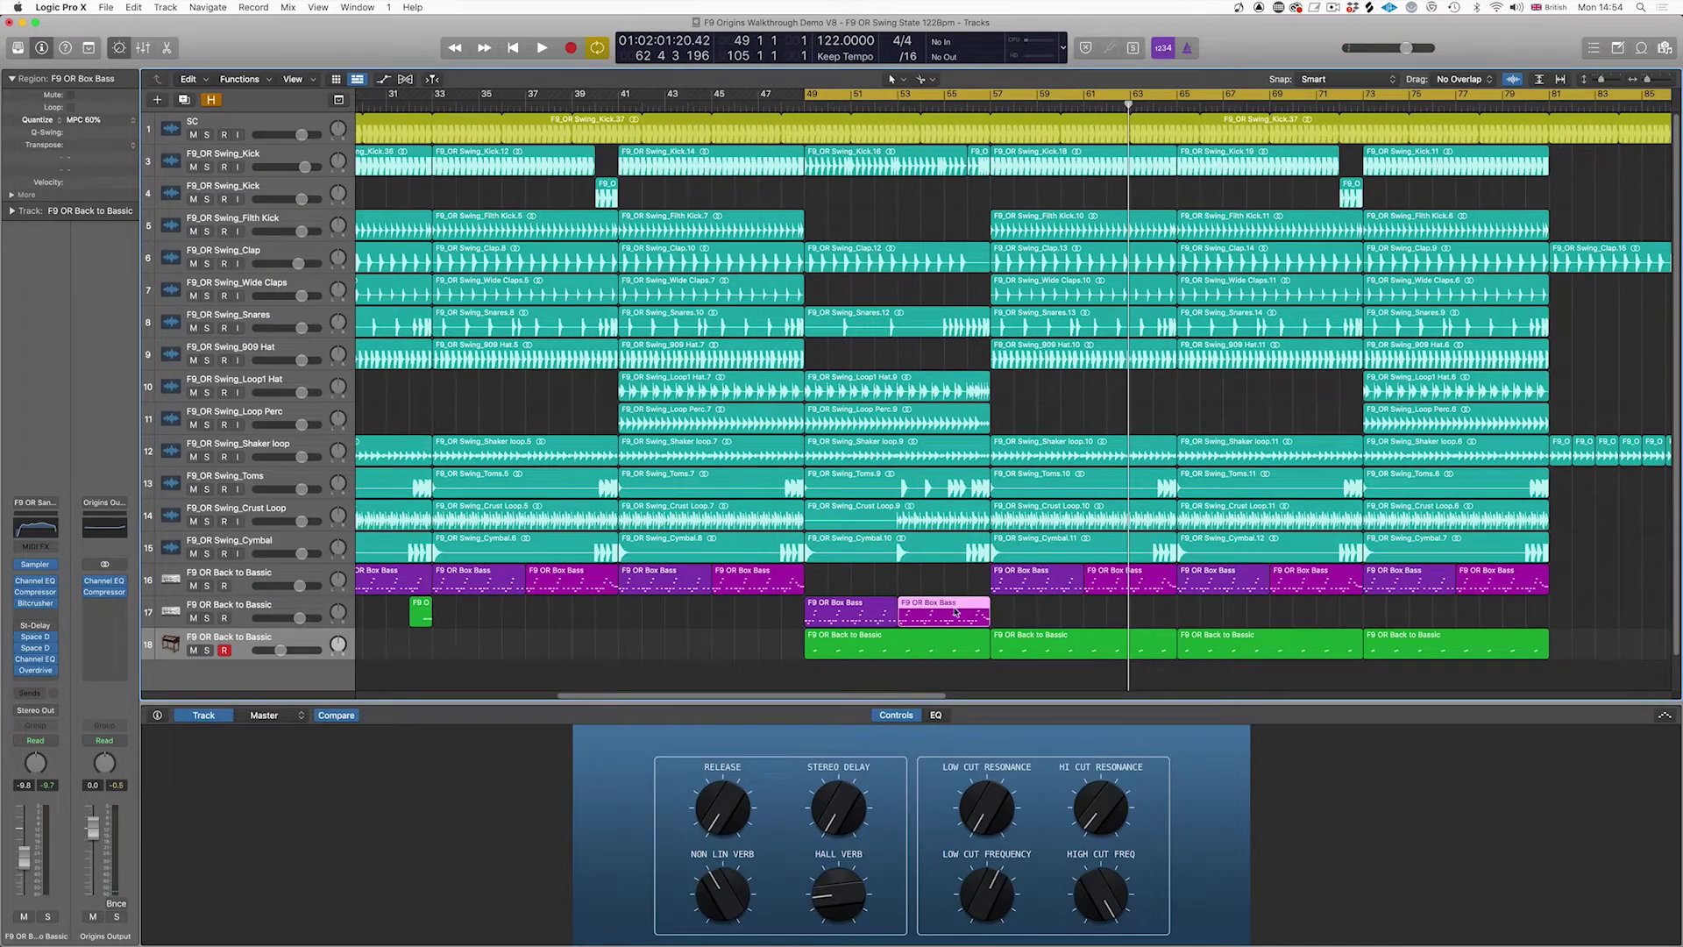
{"action": "left_click", "coordinate": [754, 586]}
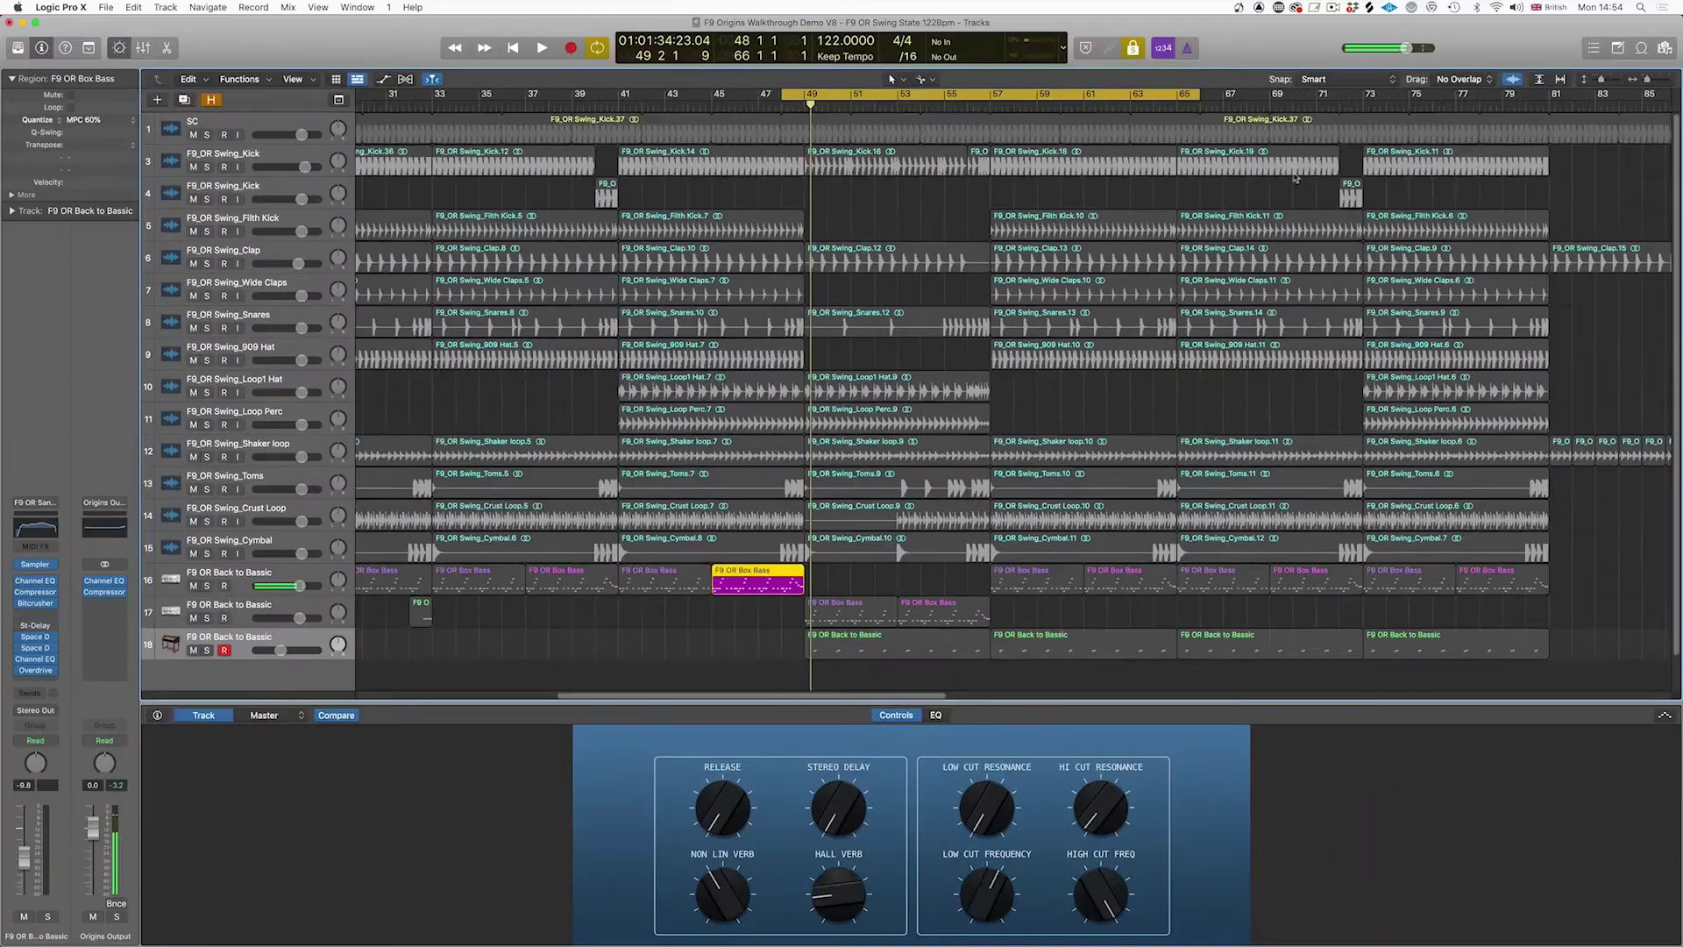
Step: Select track 18 and set the cycle range from bar 49 to bar 81, with the playhead at bar 49
{"action": "left_click", "coordinate": [242, 643]}
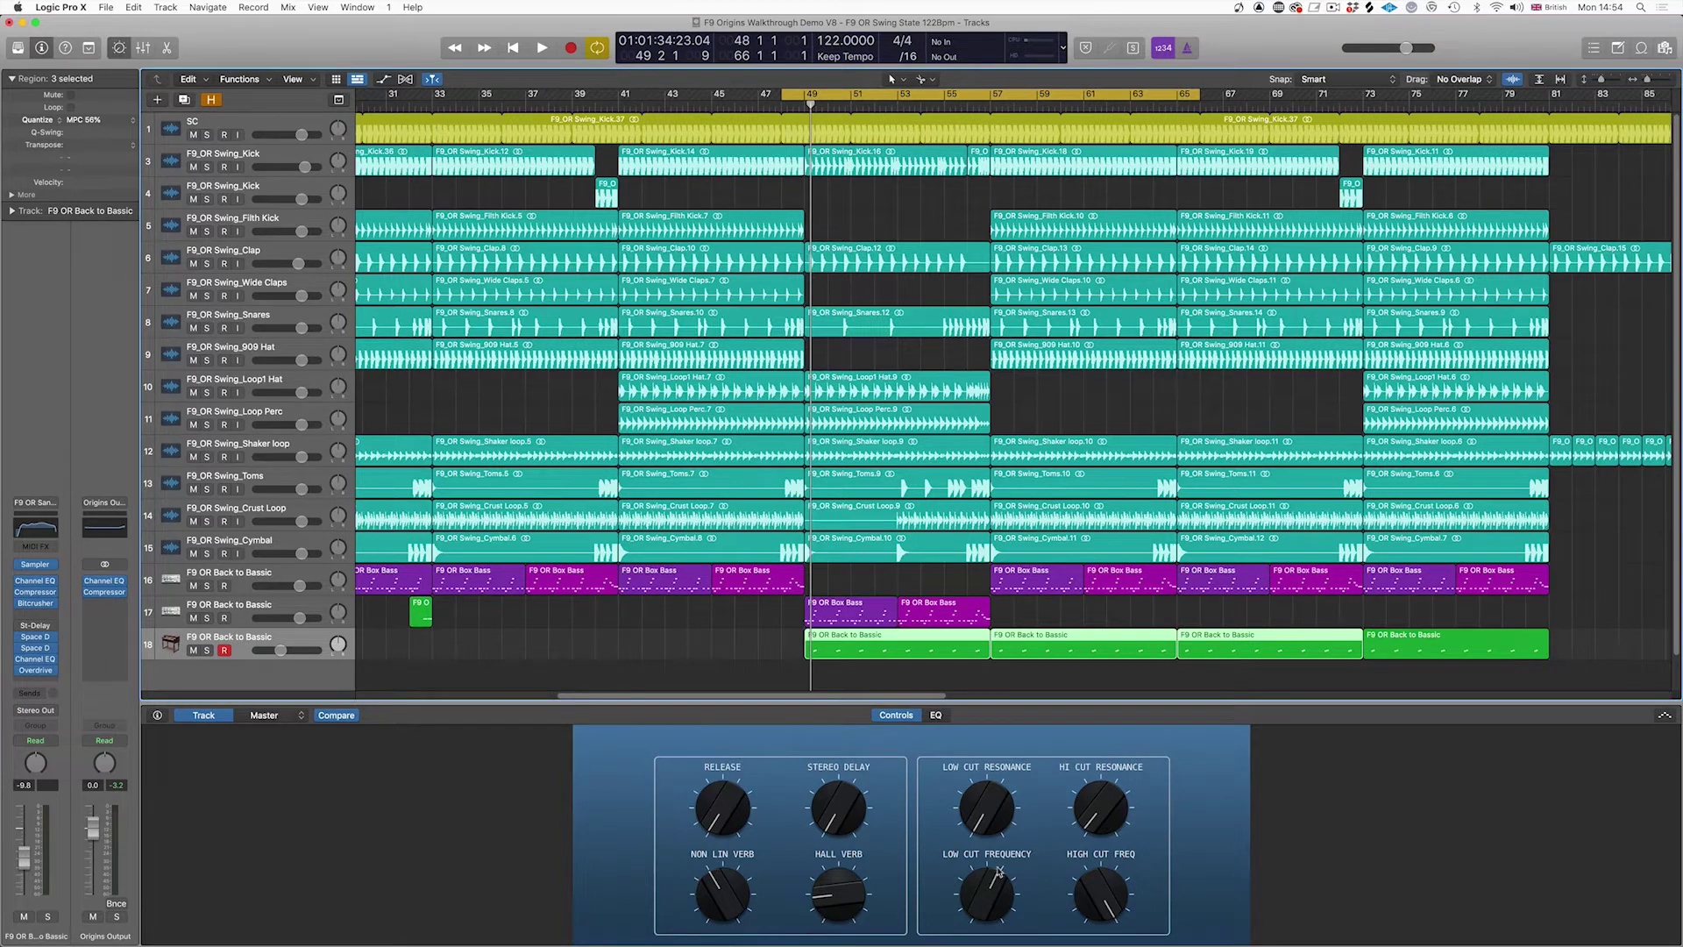
{"action": "left_click_drag", "start_coordinate": [824, 101], "coordinate": [1569, 112]}
{"action": "key", "text": "Return"}
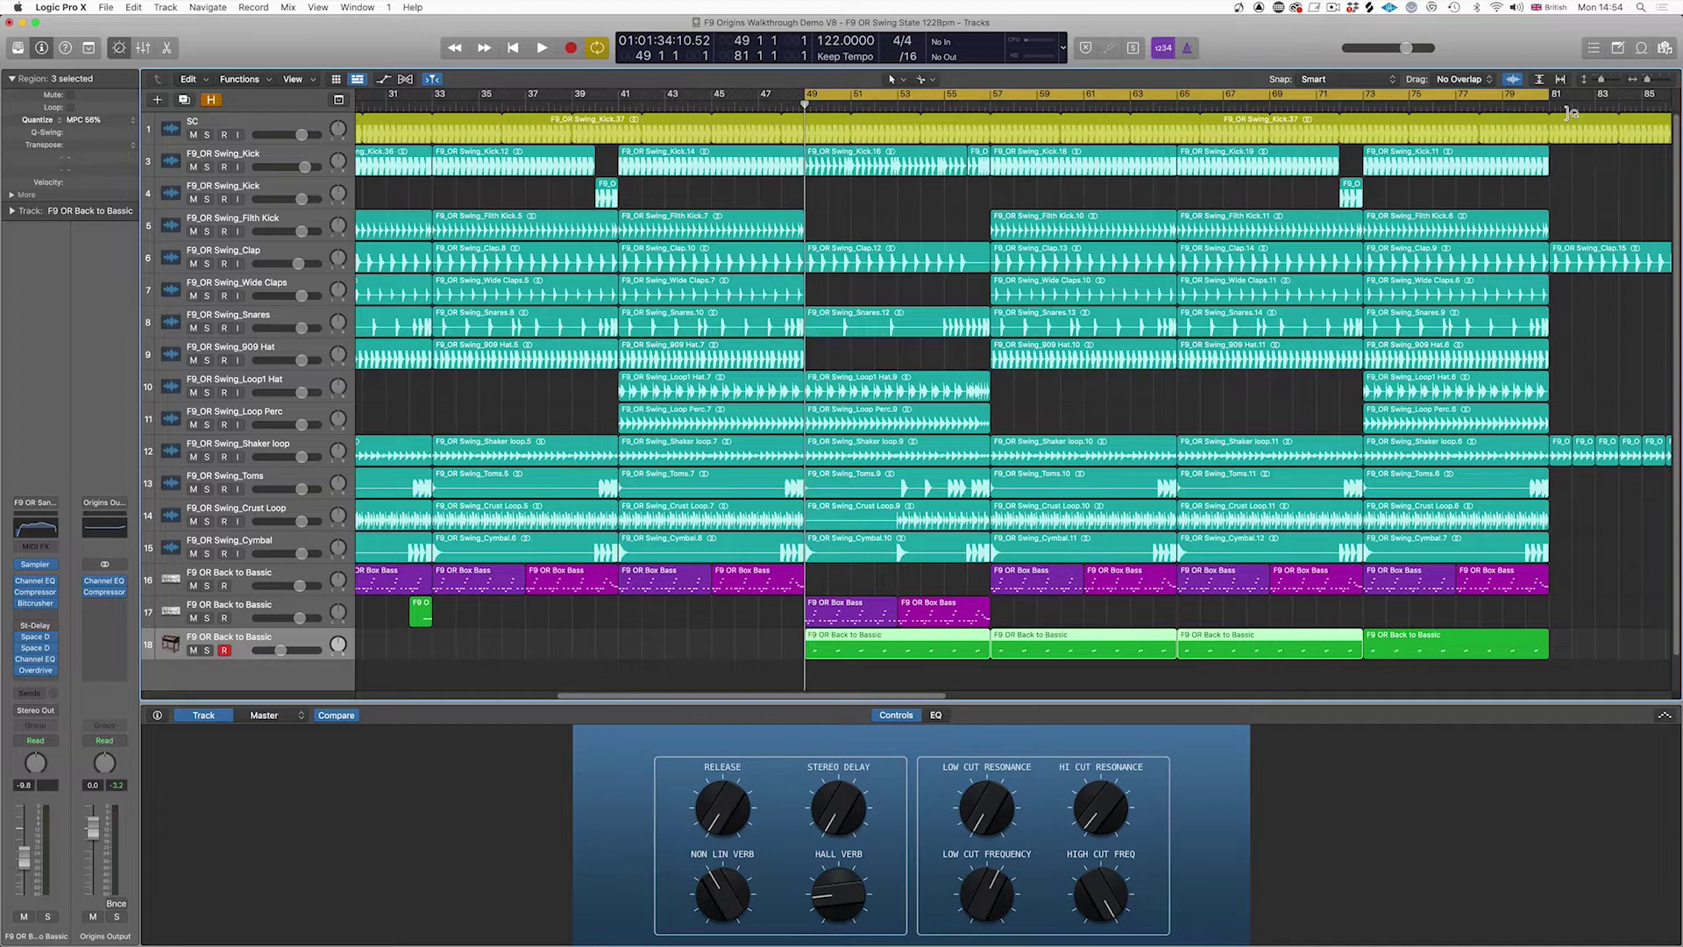
Step: Audition the green Back to Bassic part on track 18 with the drums and bass from bar 49
{"action": "left_click", "coordinate": [207, 650]}
{"action": "left_click", "coordinate": [208, 651]}
{"action": "key", "text": "space"}
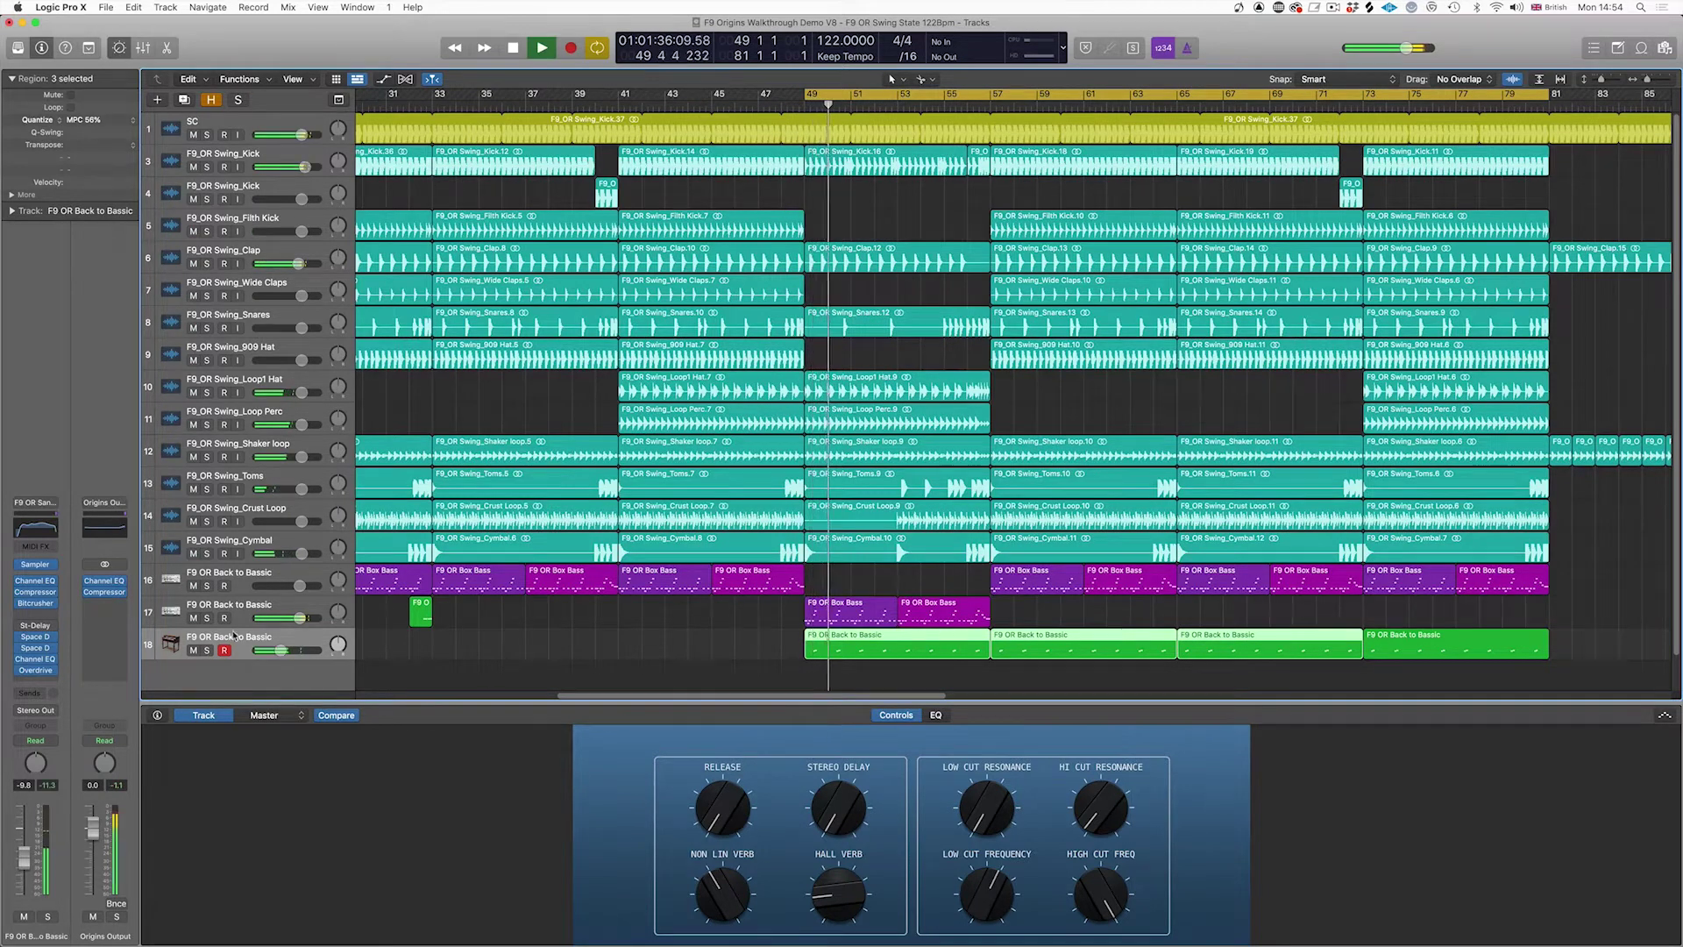
{"action": "left_click", "coordinate": [178, 643]}
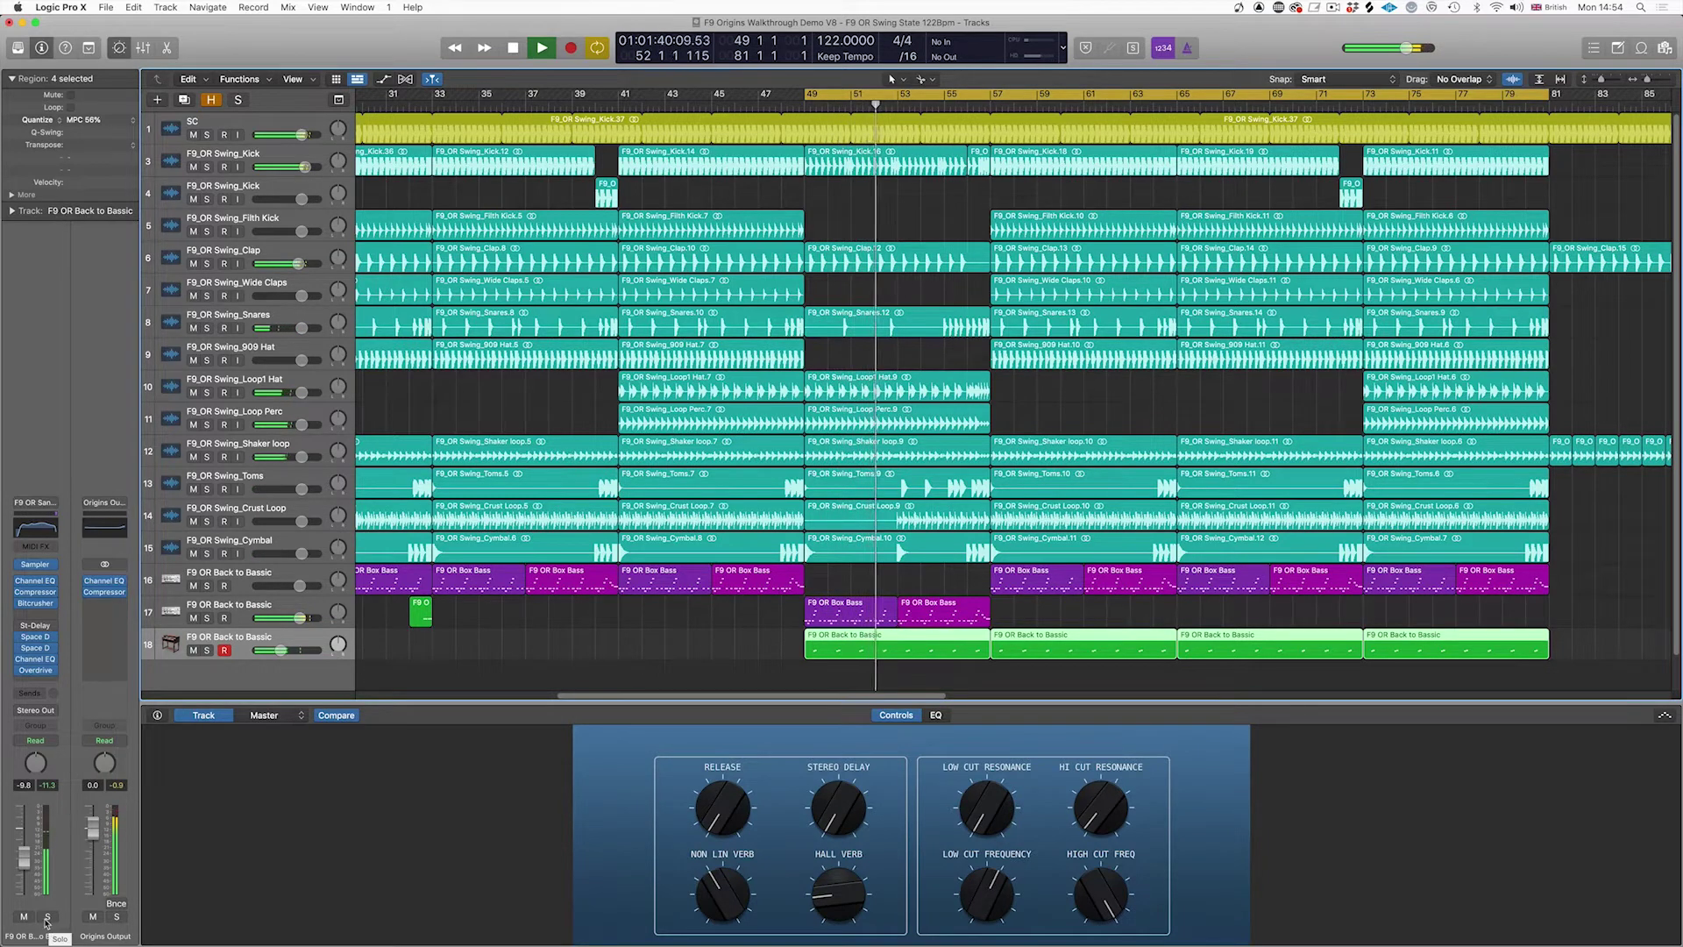
{"action": "key", "text": "space"}
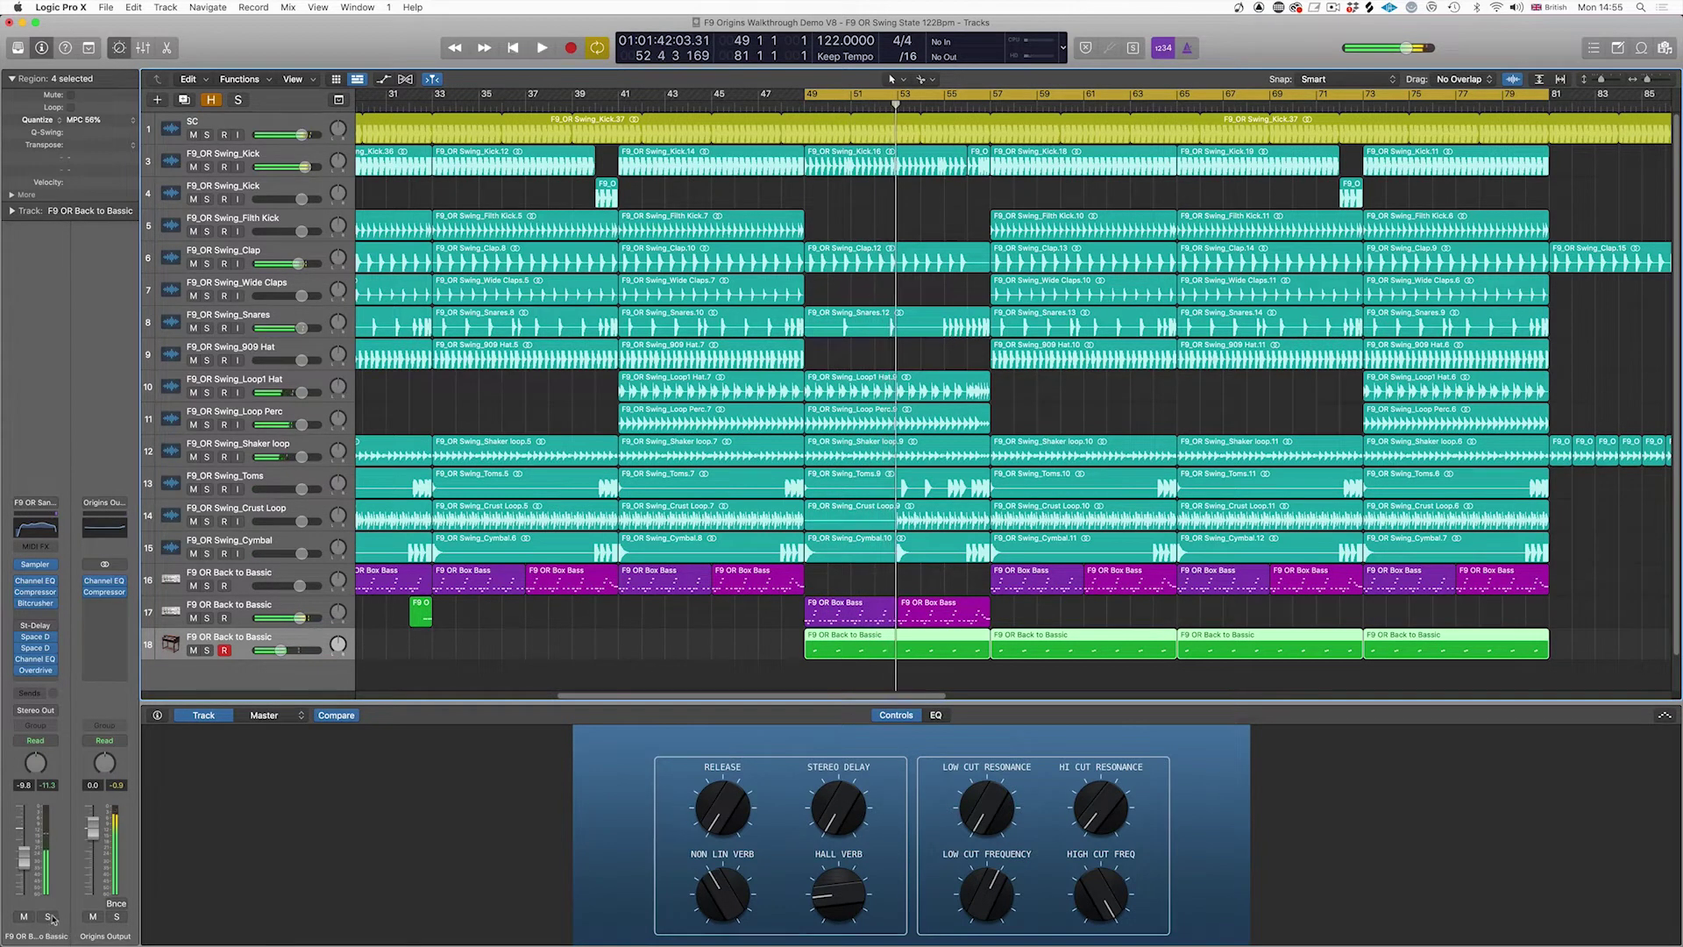
Step: Solo track 18 and turn its Low Cut Frequency control down to minimum while auditioning the part
{"action": "left_click", "coordinate": [48, 916]}
{"action": "left_click_drag", "start_coordinate": [987, 894], "coordinate": [966, 946]}
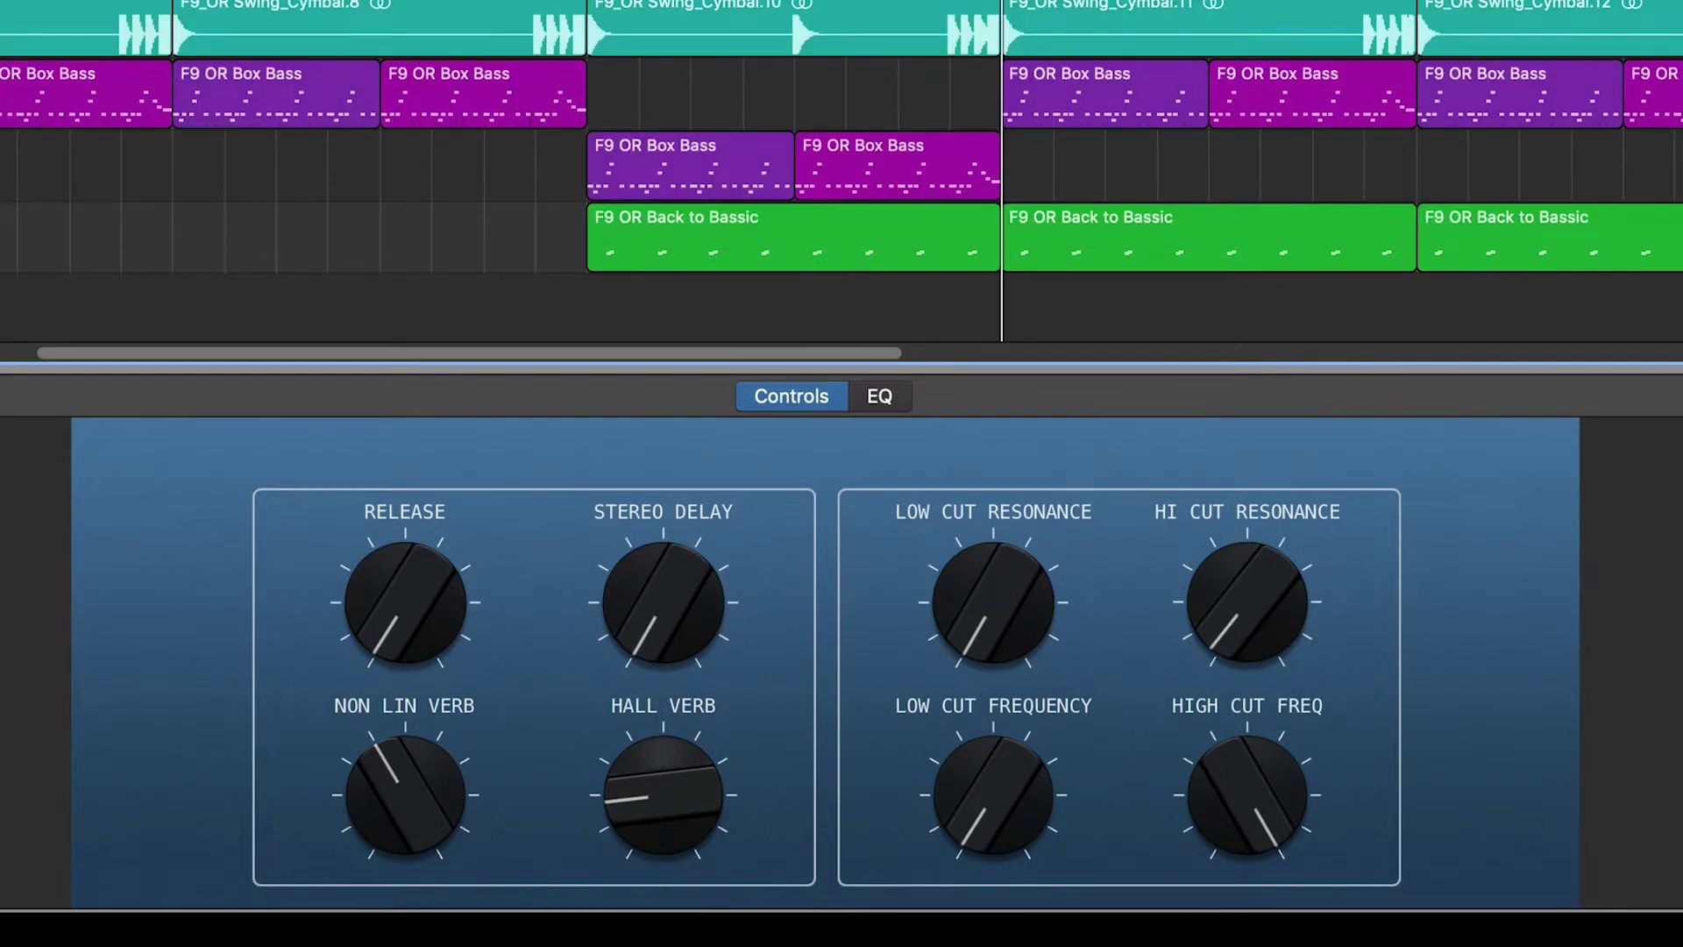
{"action": "key", "text": "super+Left"}
{"action": "key", "text": "space"}
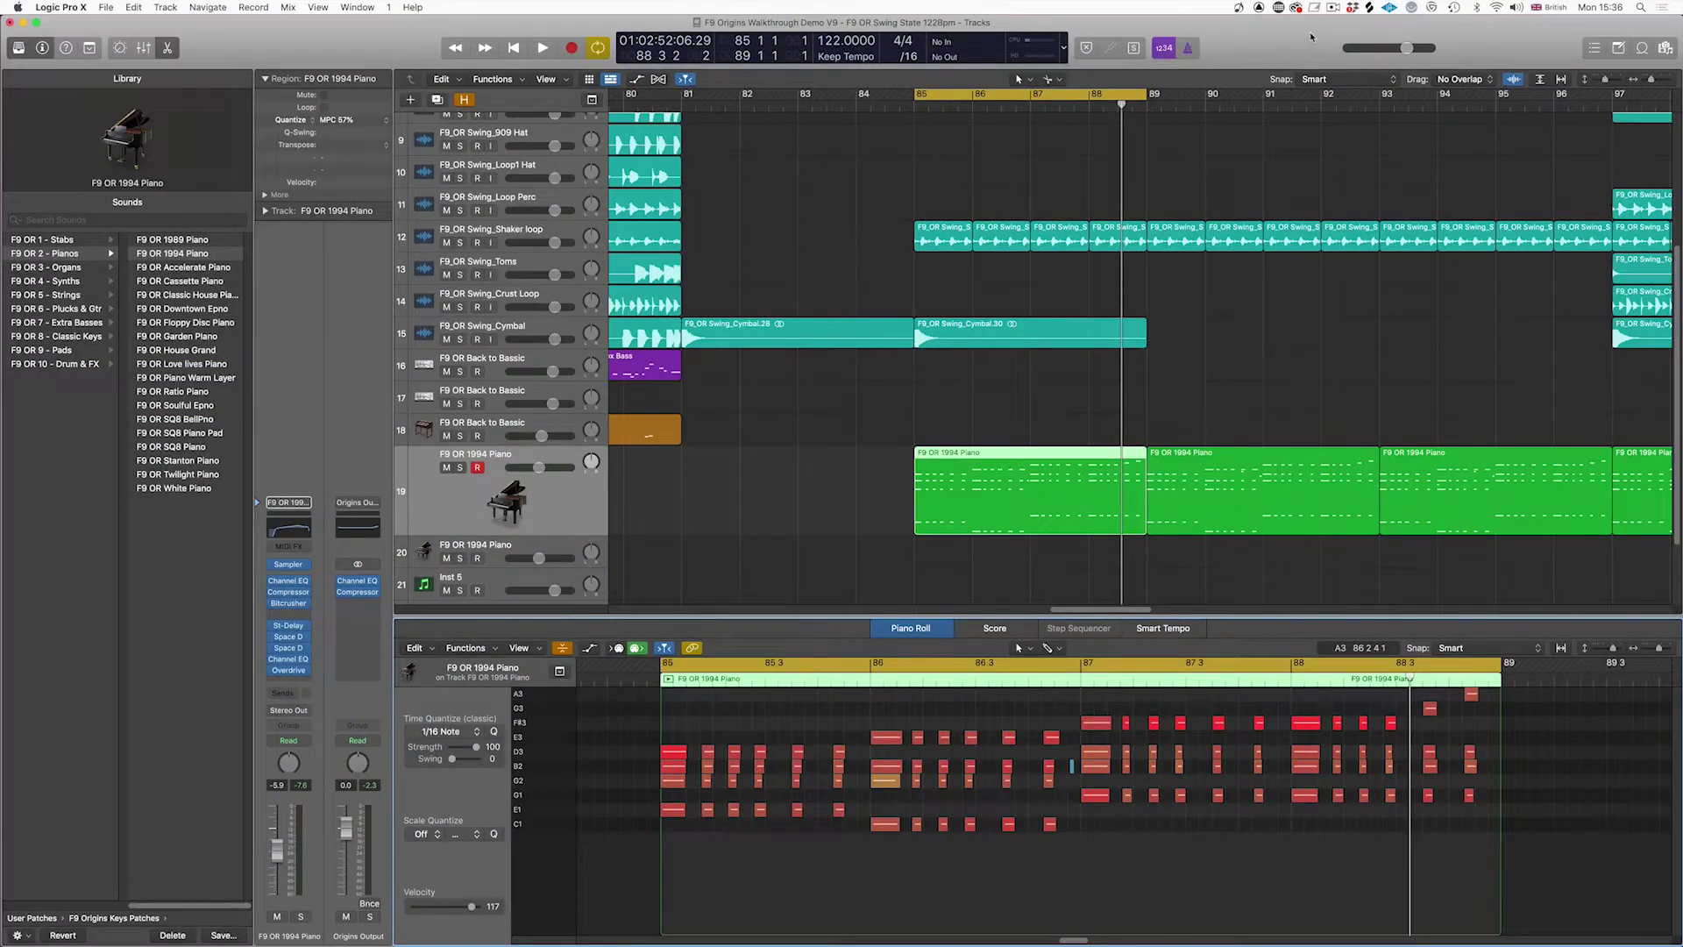
Step: Select the piano region at bar 85 on track 19 and load the F9 OR 1994 Piano patch
{"action": "left_click", "coordinate": [1046, 189]}
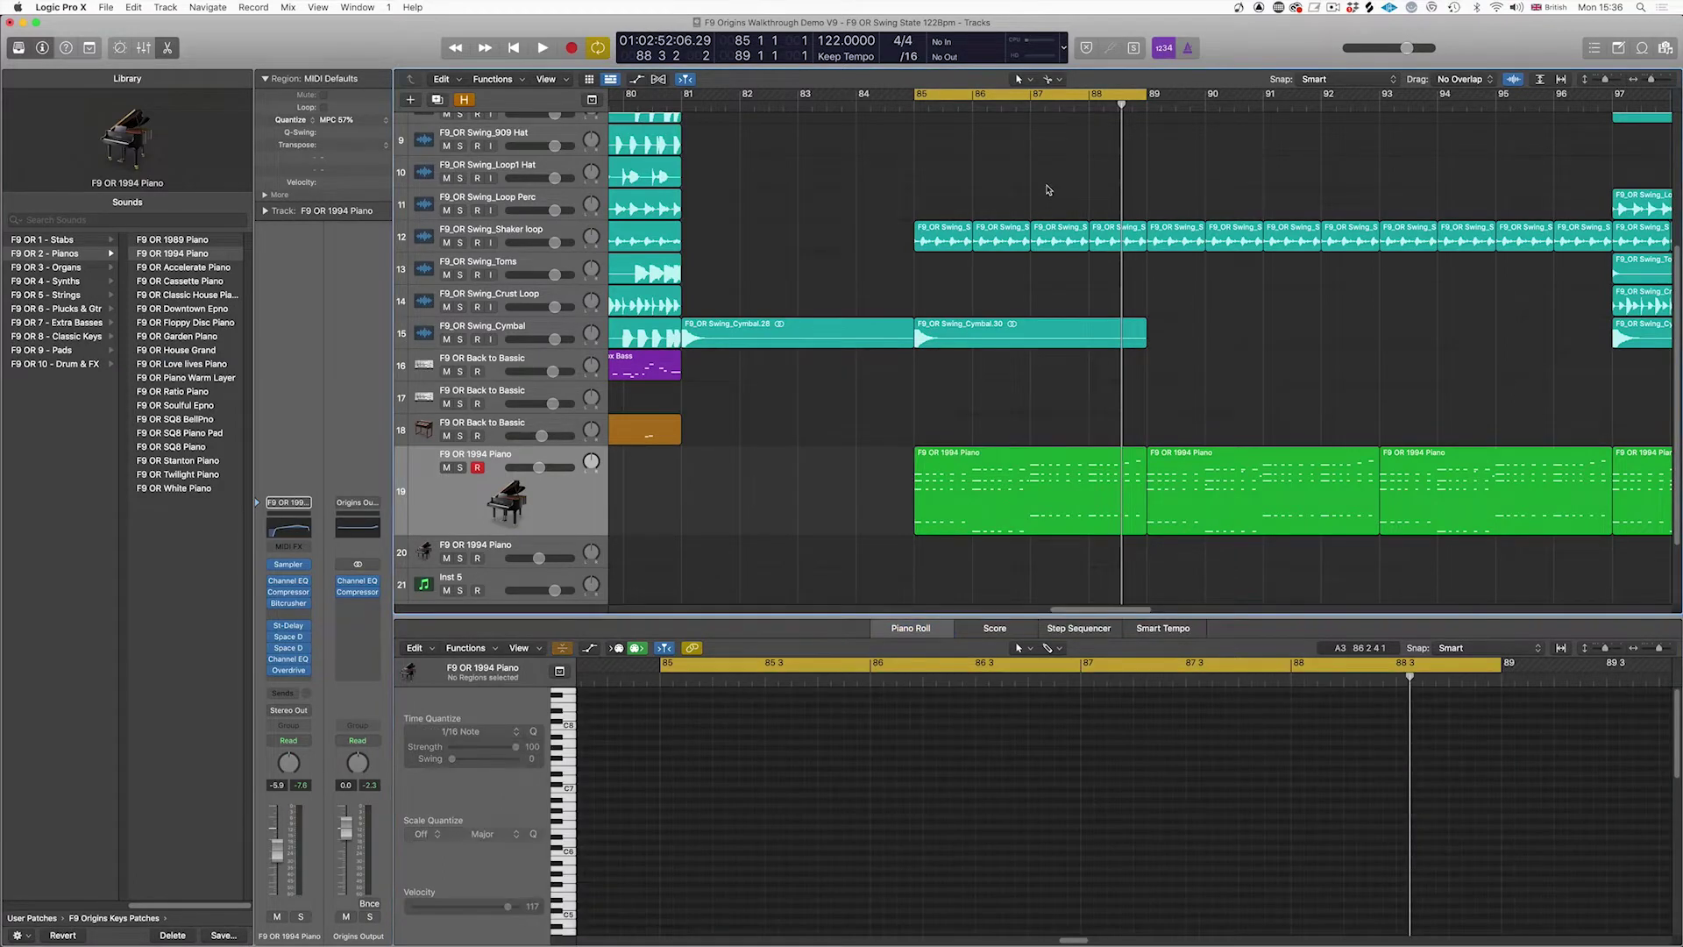
{"action": "left_click", "coordinate": [1056, 476]}
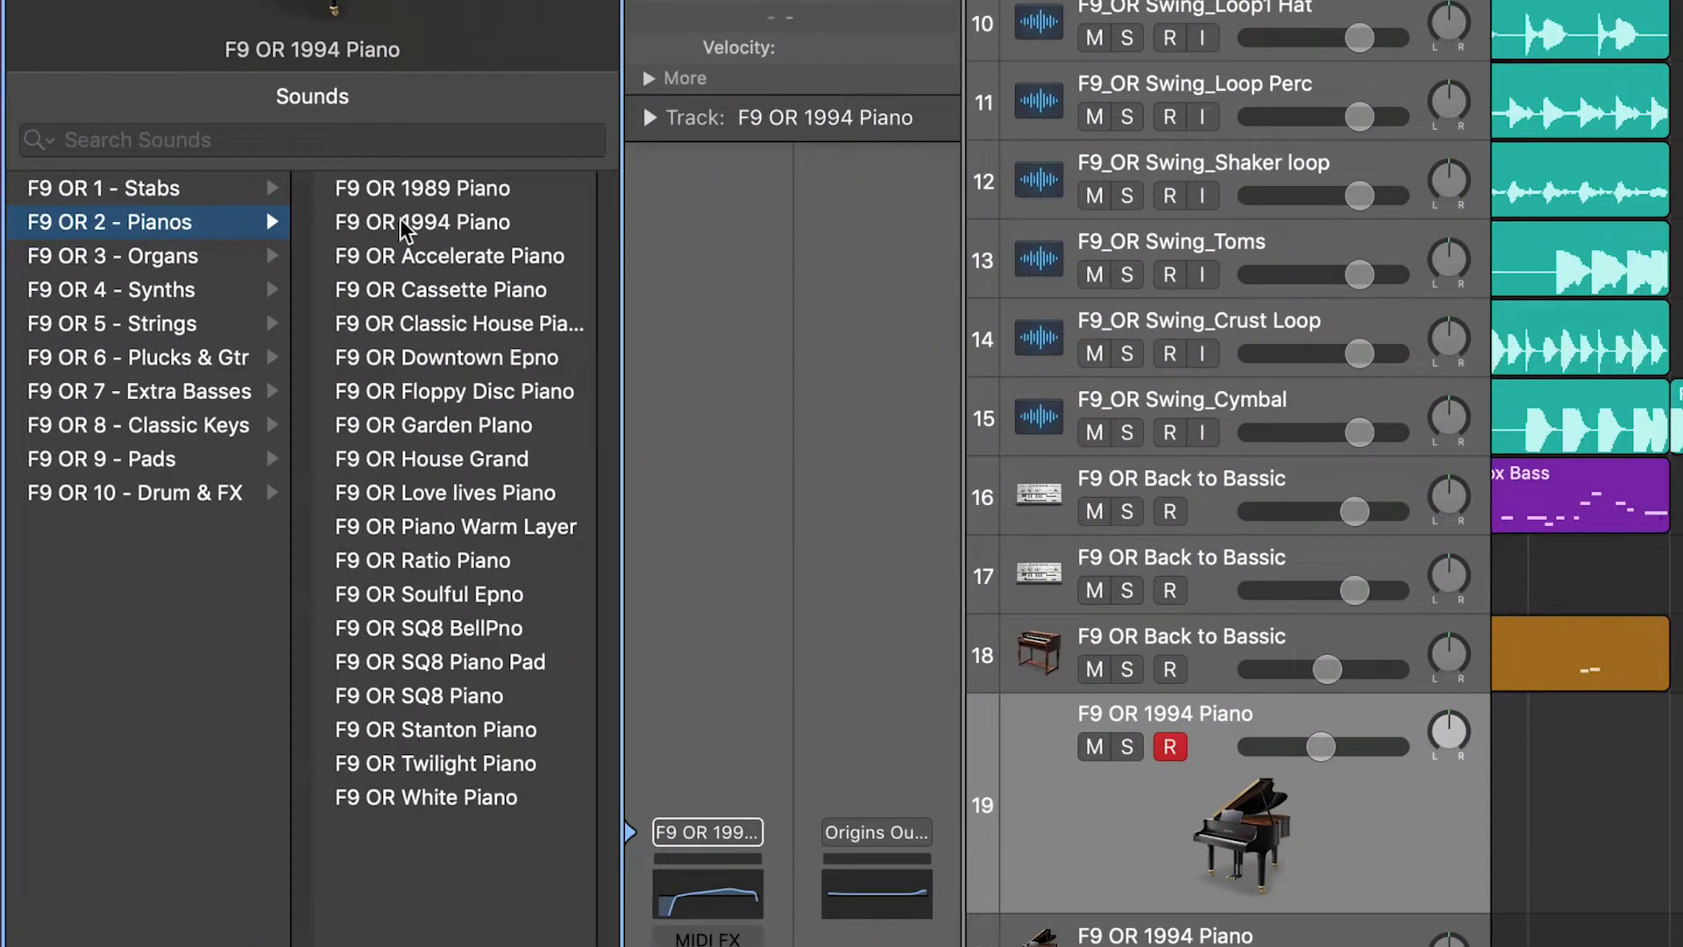
{"action": "left_click", "coordinate": [419, 225]}
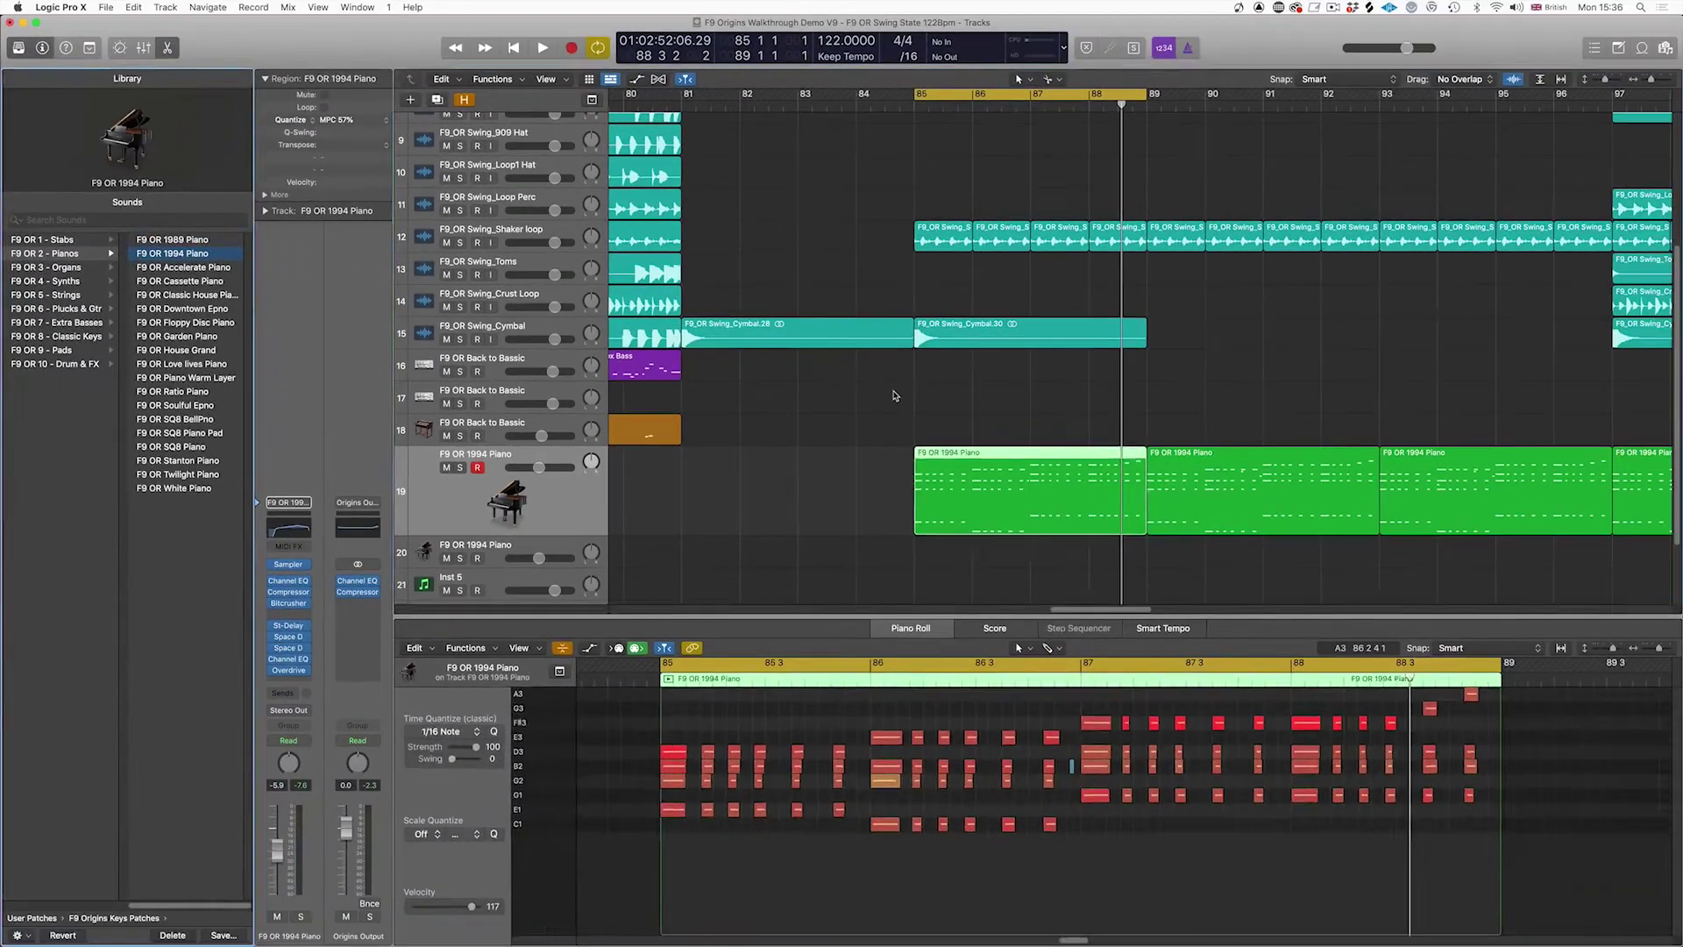
Step: Audition the F9 OR 1994 Piano region from bar 85 with the shaker and cymbal
{"action": "left_click", "coordinate": [1192, 435]}
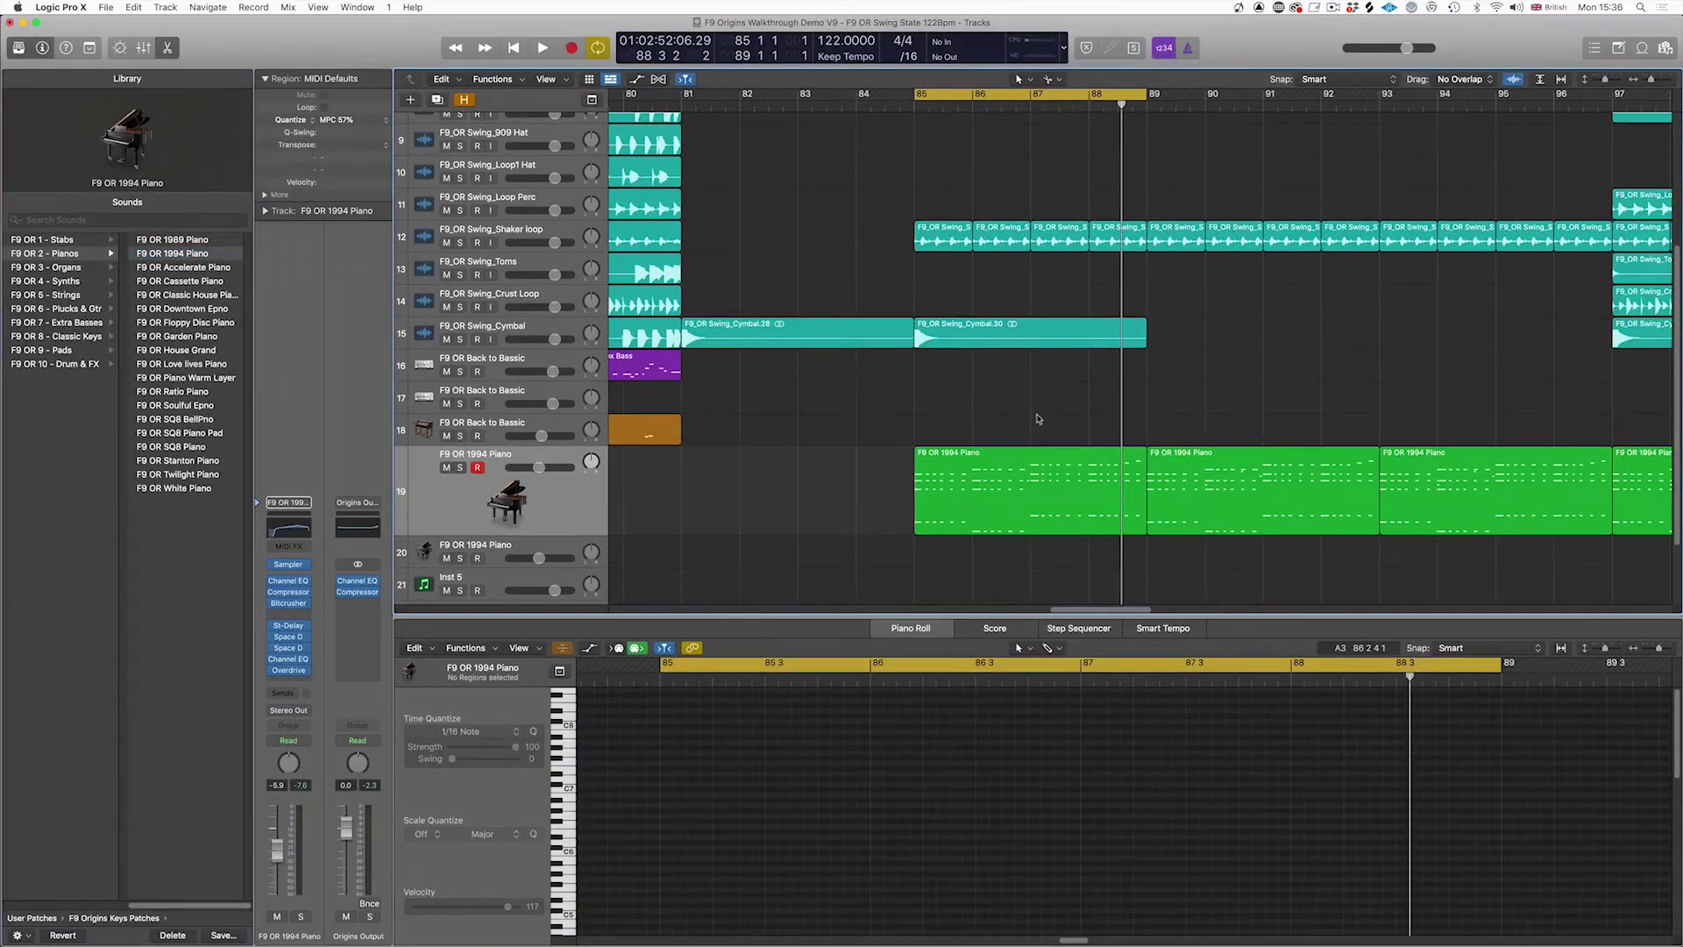
{"action": "left_click", "coordinate": [1043, 467]}
{"action": "key", "text": "space"}
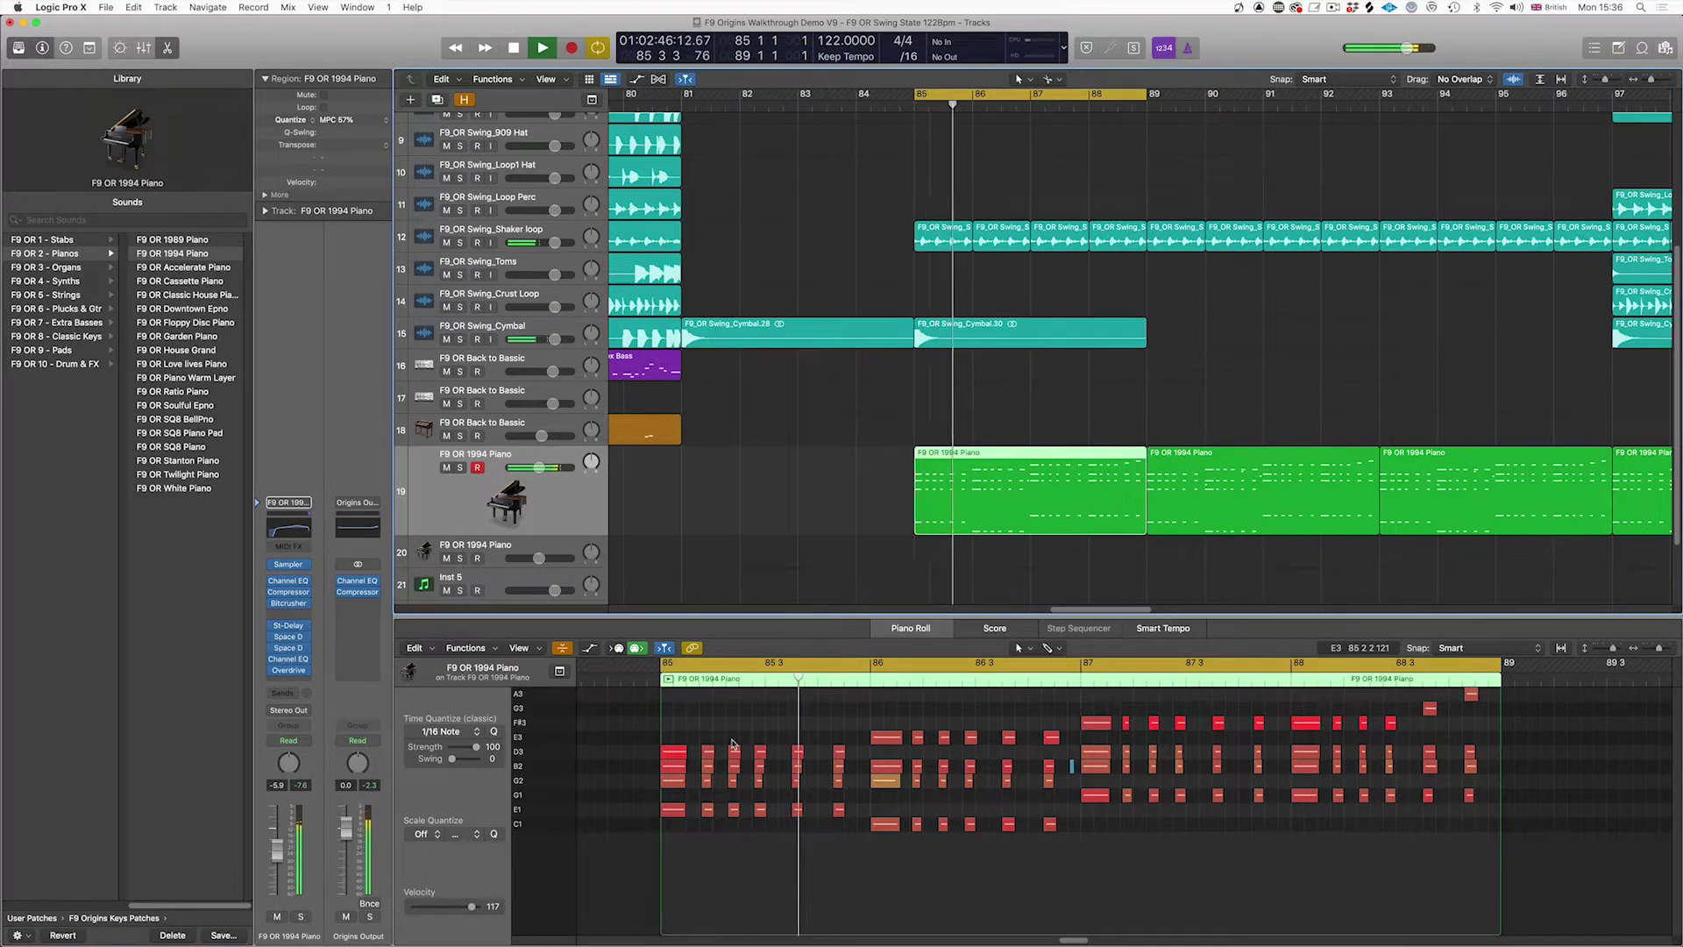
{"action": "key", "text": "space"}
Step: Examine the top notes of the piano chords across bars 85 to 88 in the Piano Roll
{"action": "mouse_move", "coordinate": [673, 756]}
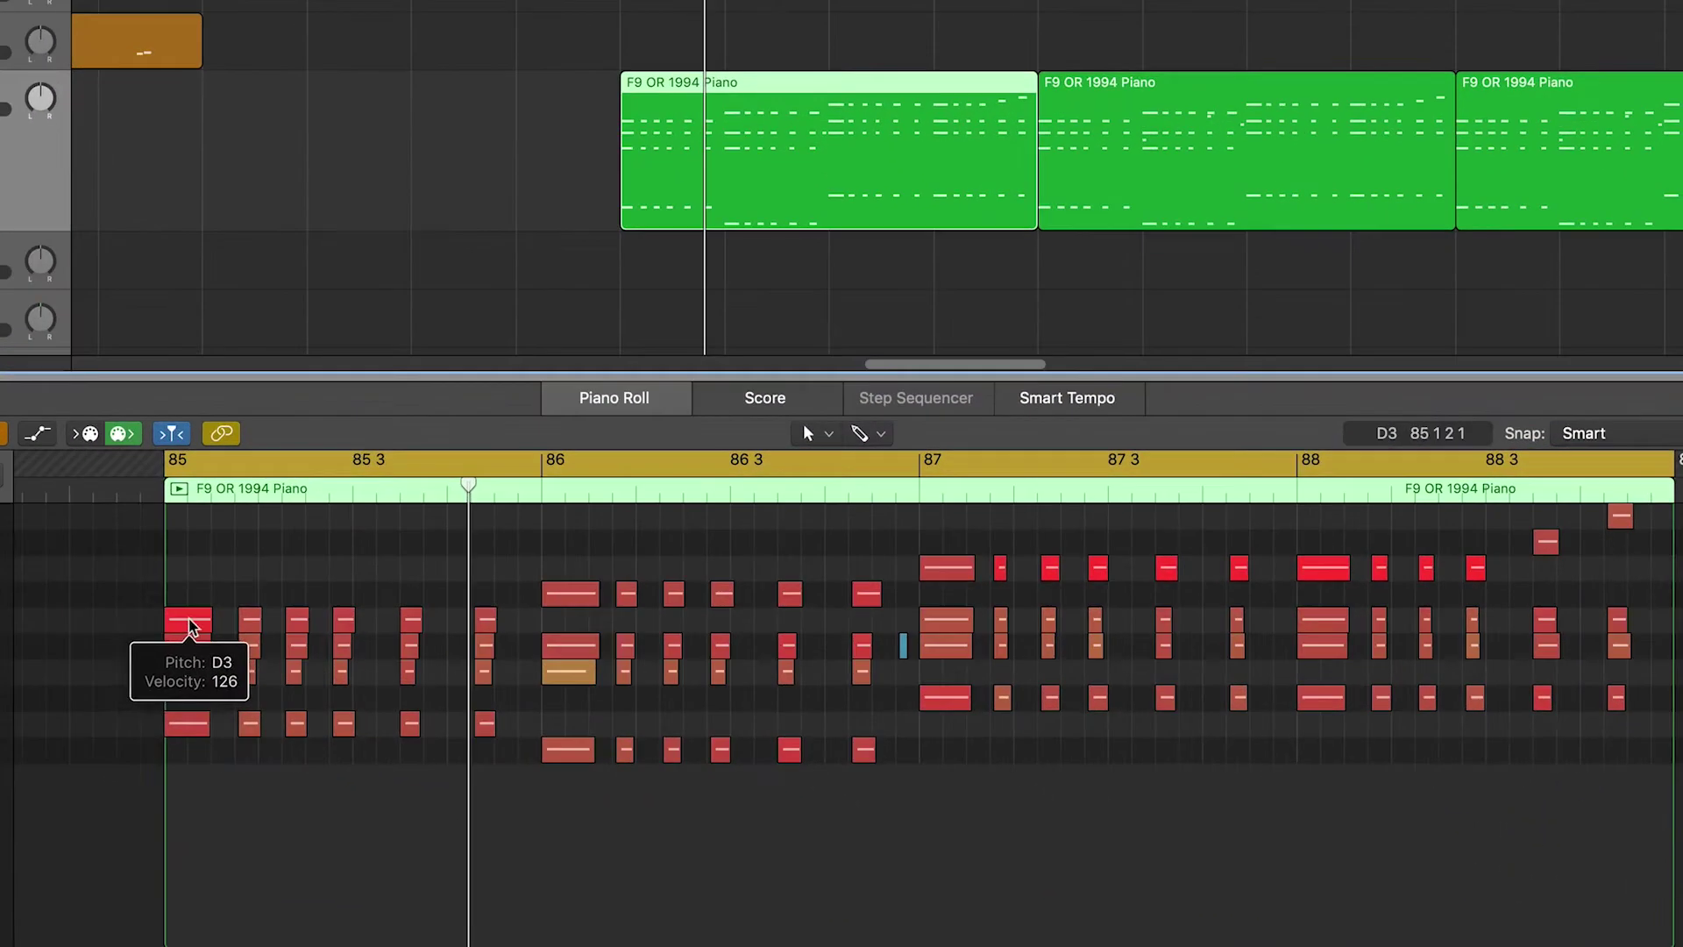
{"action": "left_click", "coordinate": [189, 621]}
{"action": "left_click", "coordinate": [571, 601]}
{"action": "left_click", "coordinate": [947, 569]}
{"action": "left_click", "coordinate": [1322, 570]}
{"action": "left_click", "coordinate": [1544, 541]}
{"action": "left_click", "coordinate": [1619, 515]}
{"action": "left_click", "coordinate": [1301, 540]}
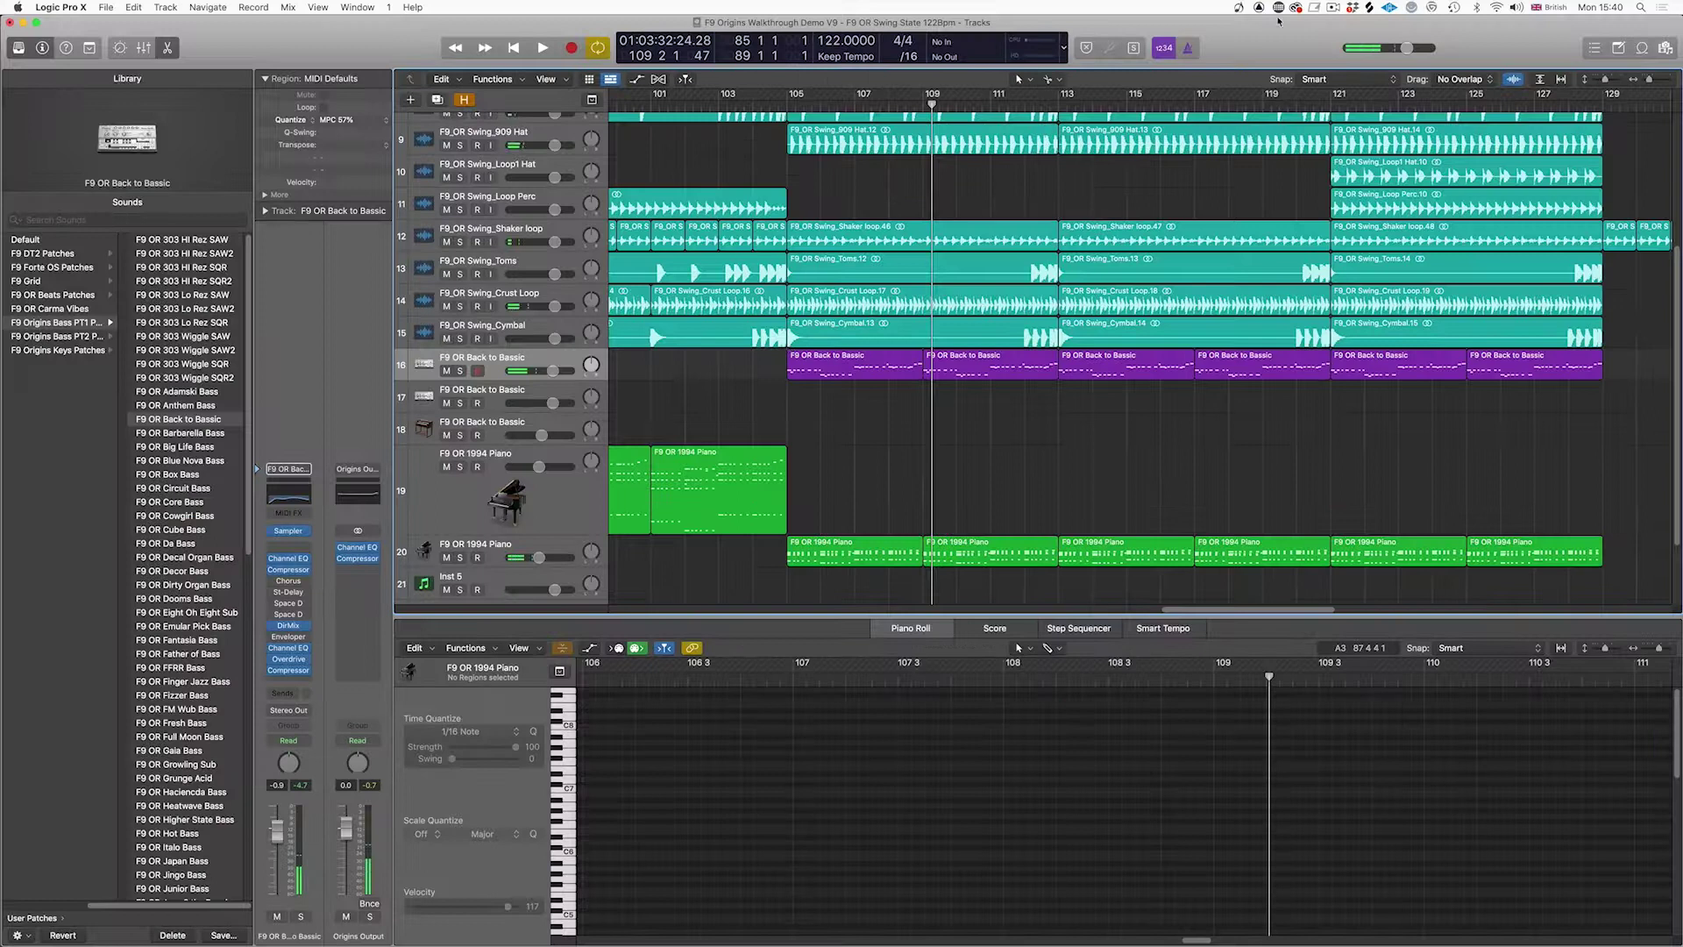
Step: Set the cycle range to bars 105 to 113 and audition the bass, piano and drums together
{"action": "scroll", "coordinate": [831, 418], "scroll_direction": "left", "scroll_amount": 2}
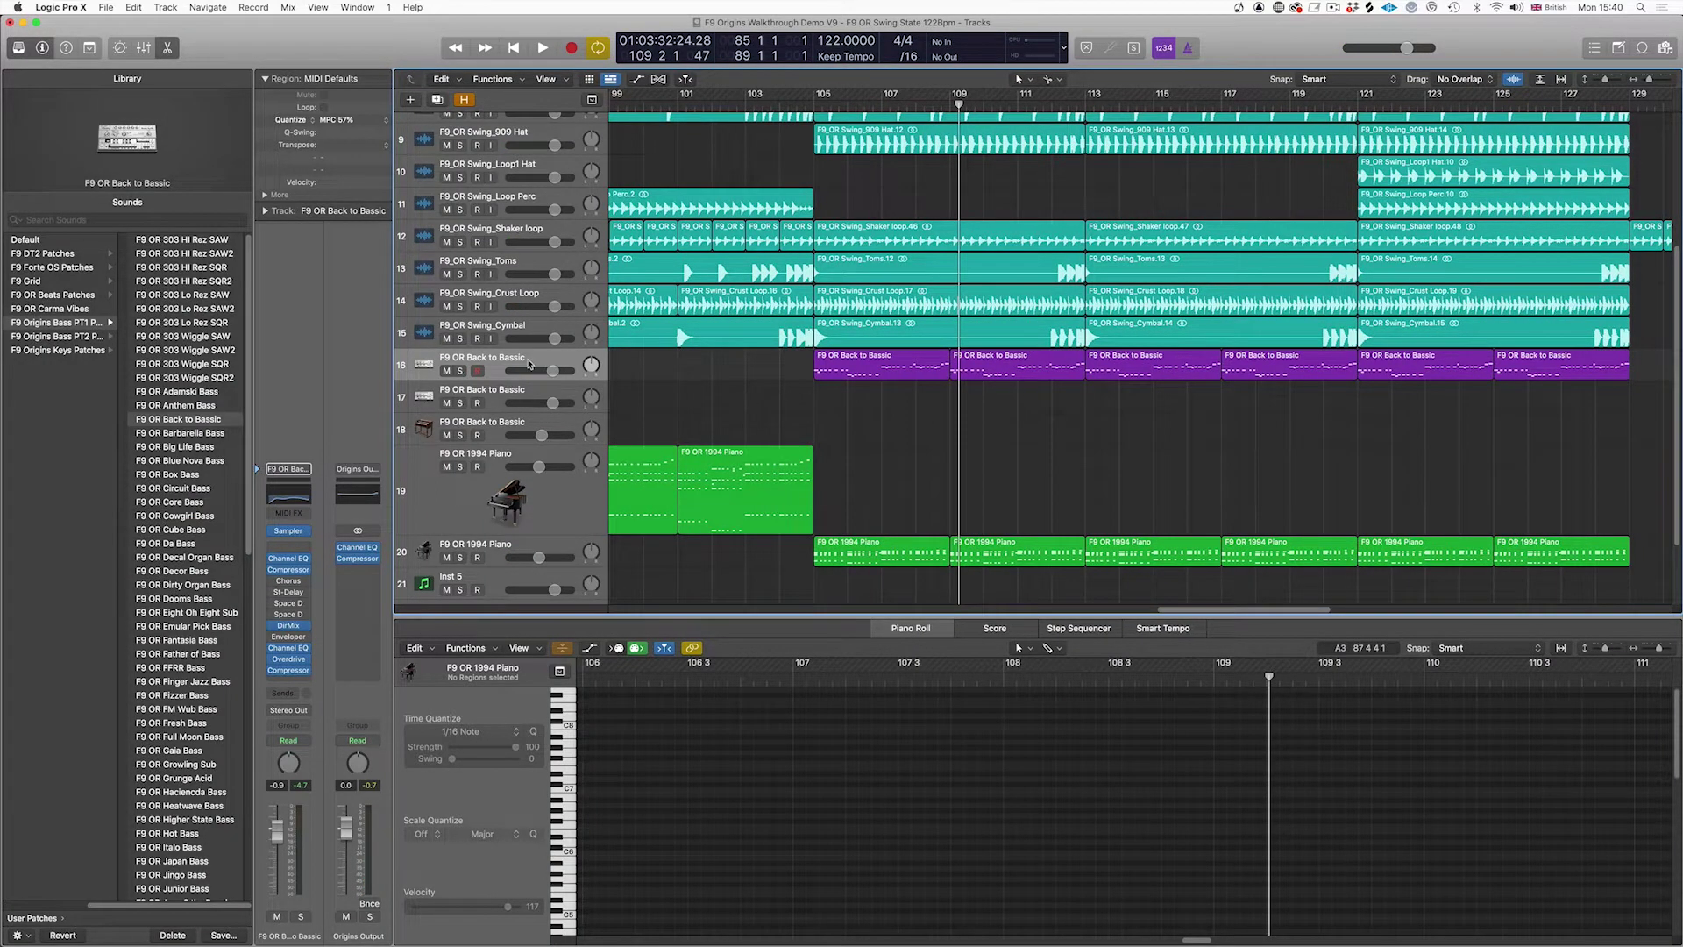
{"action": "left_click_drag", "start_coordinate": [817, 98], "coordinate": [1088, 100]}
{"action": "key", "text": "space"}
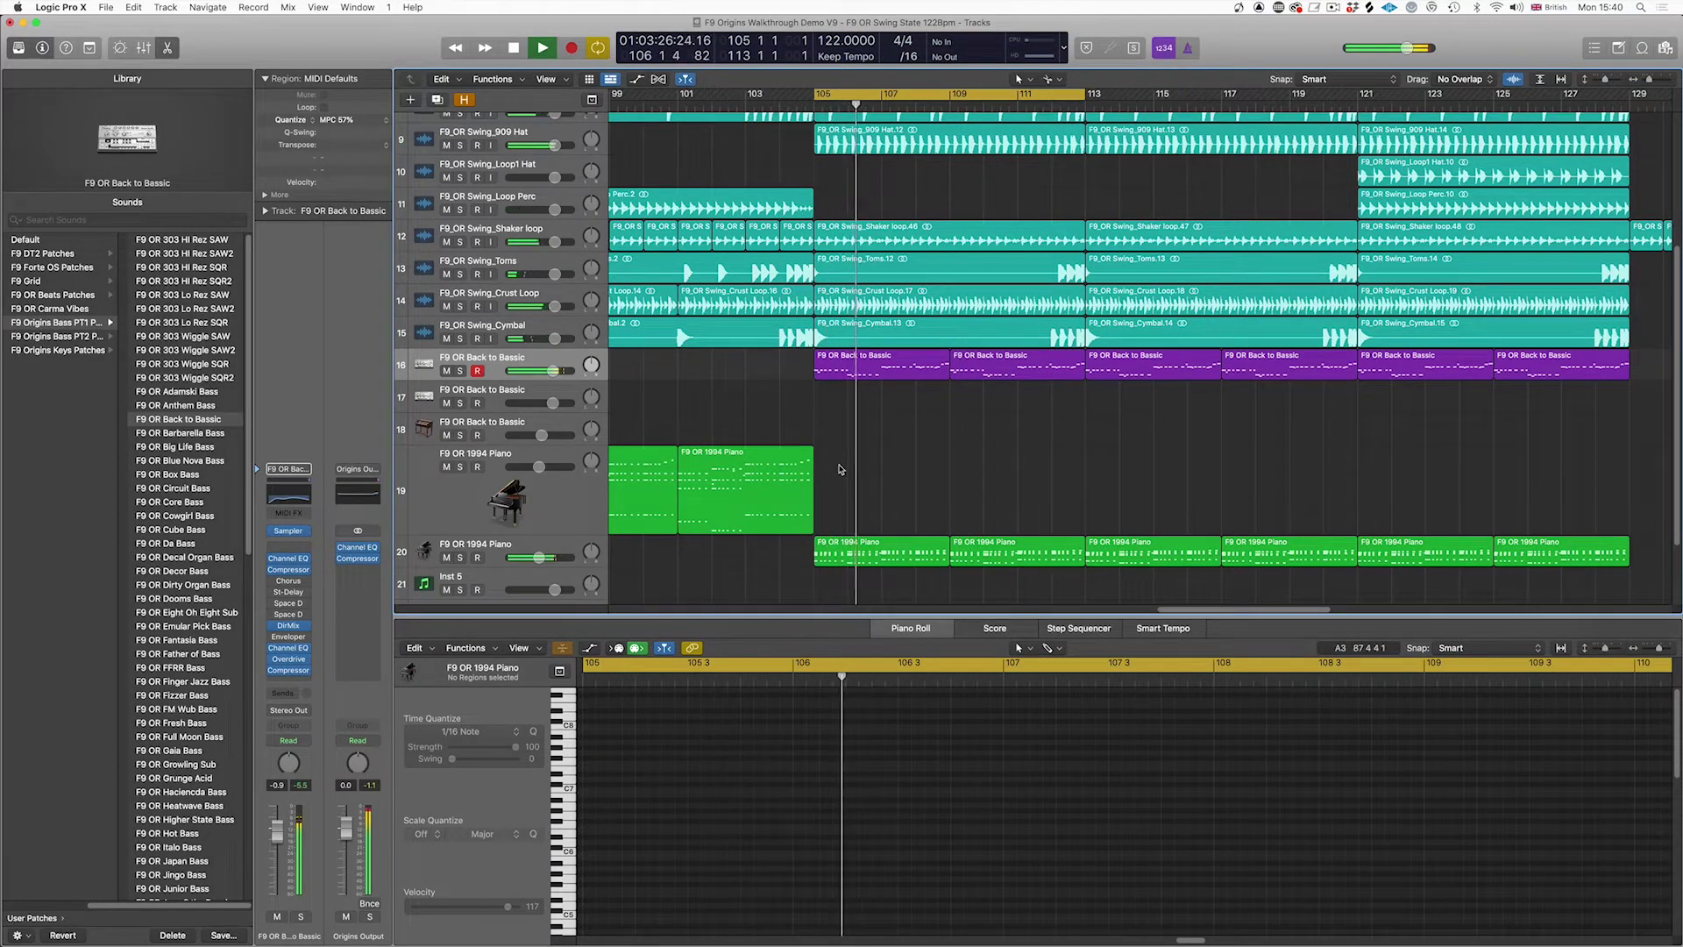
{"action": "scroll", "coordinate": [855, 465], "scroll_direction": "left", "scroll_amount": 5}
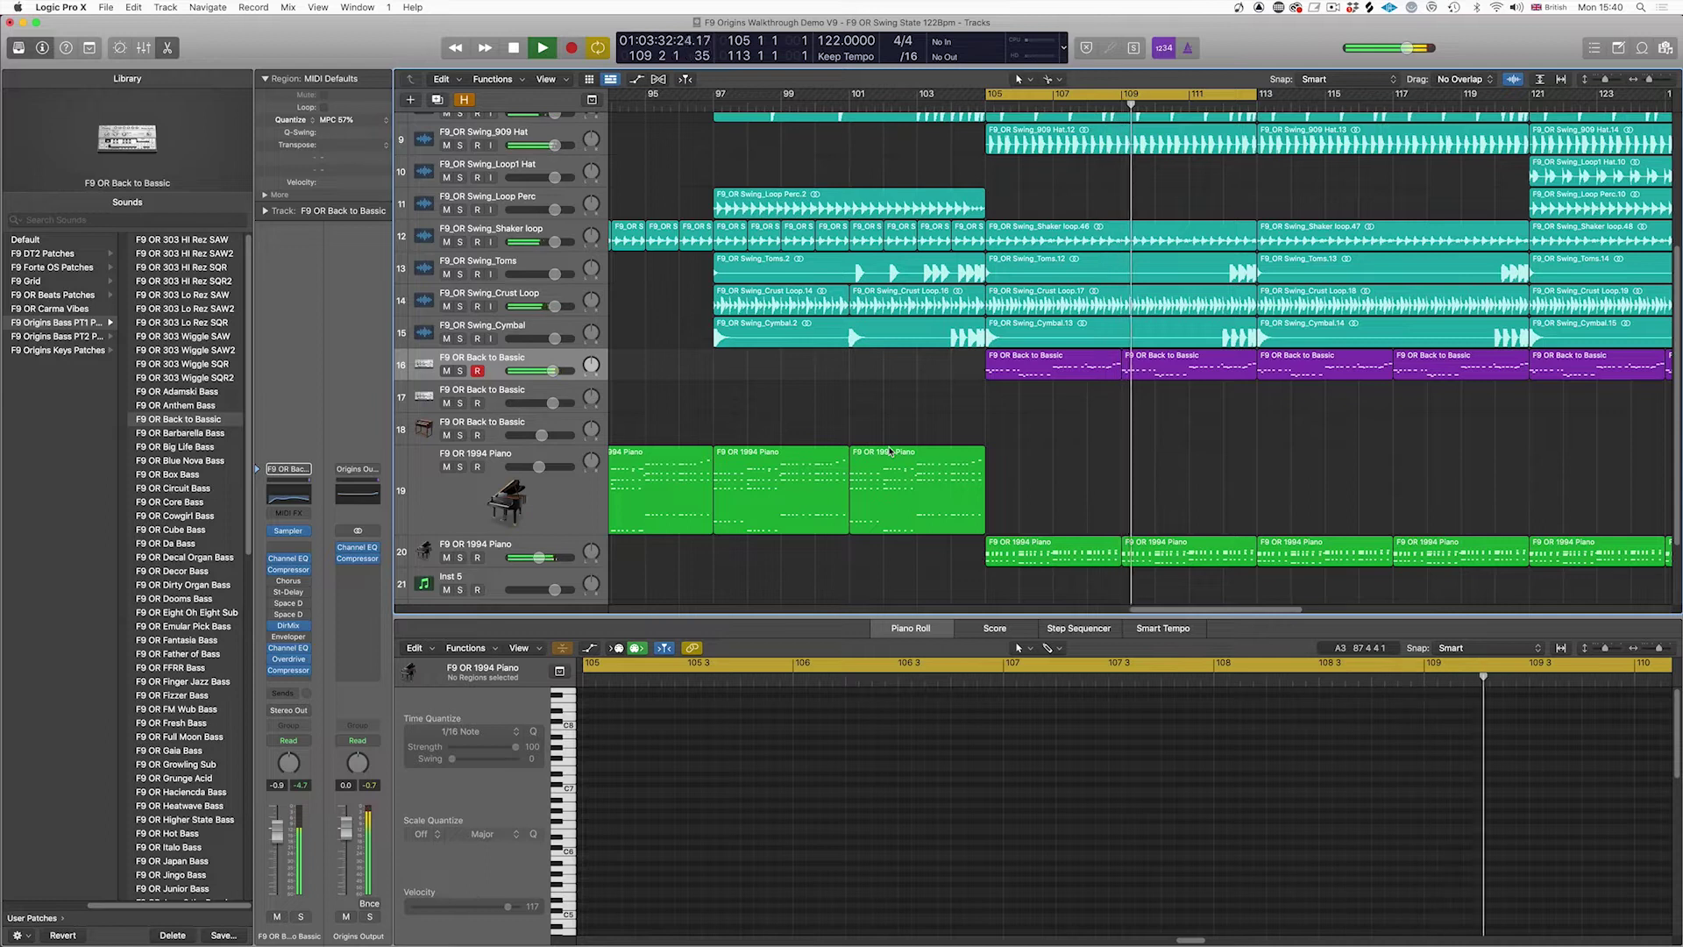
{"action": "key", "text": "space"}
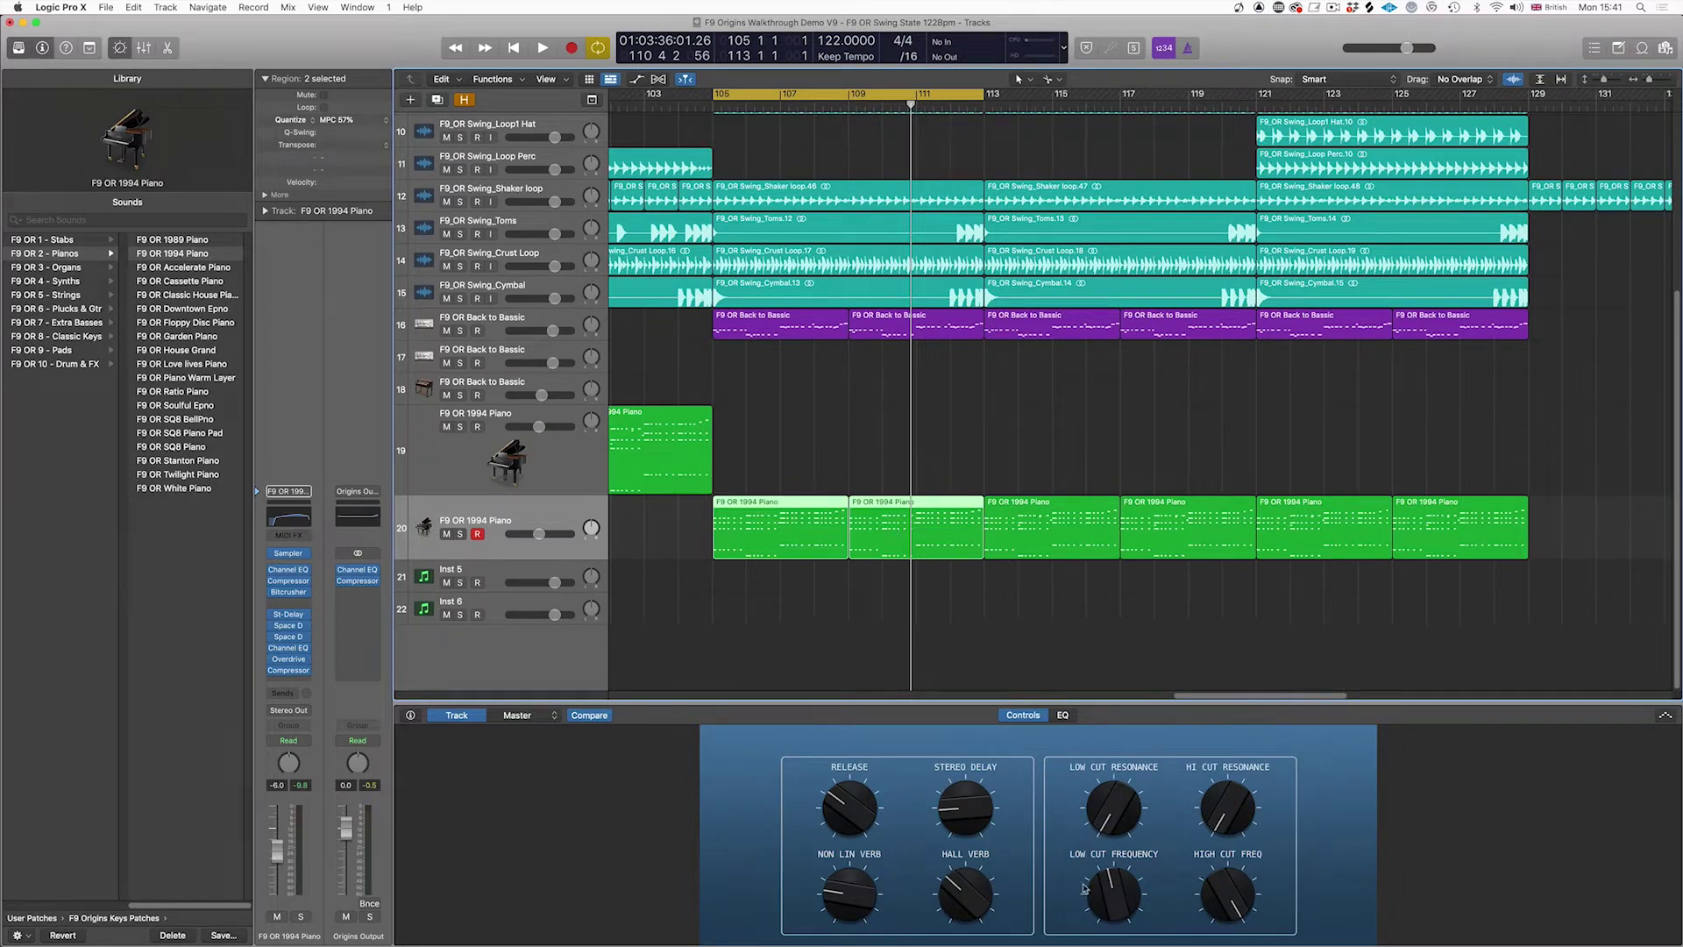
Step: Set the track 20 piano's Low Cut Frequency to about 141 Hz and audition the section from bar 103
{"action": "left_click_drag", "start_coordinate": [1108, 881], "coordinate": [1106, 885]}
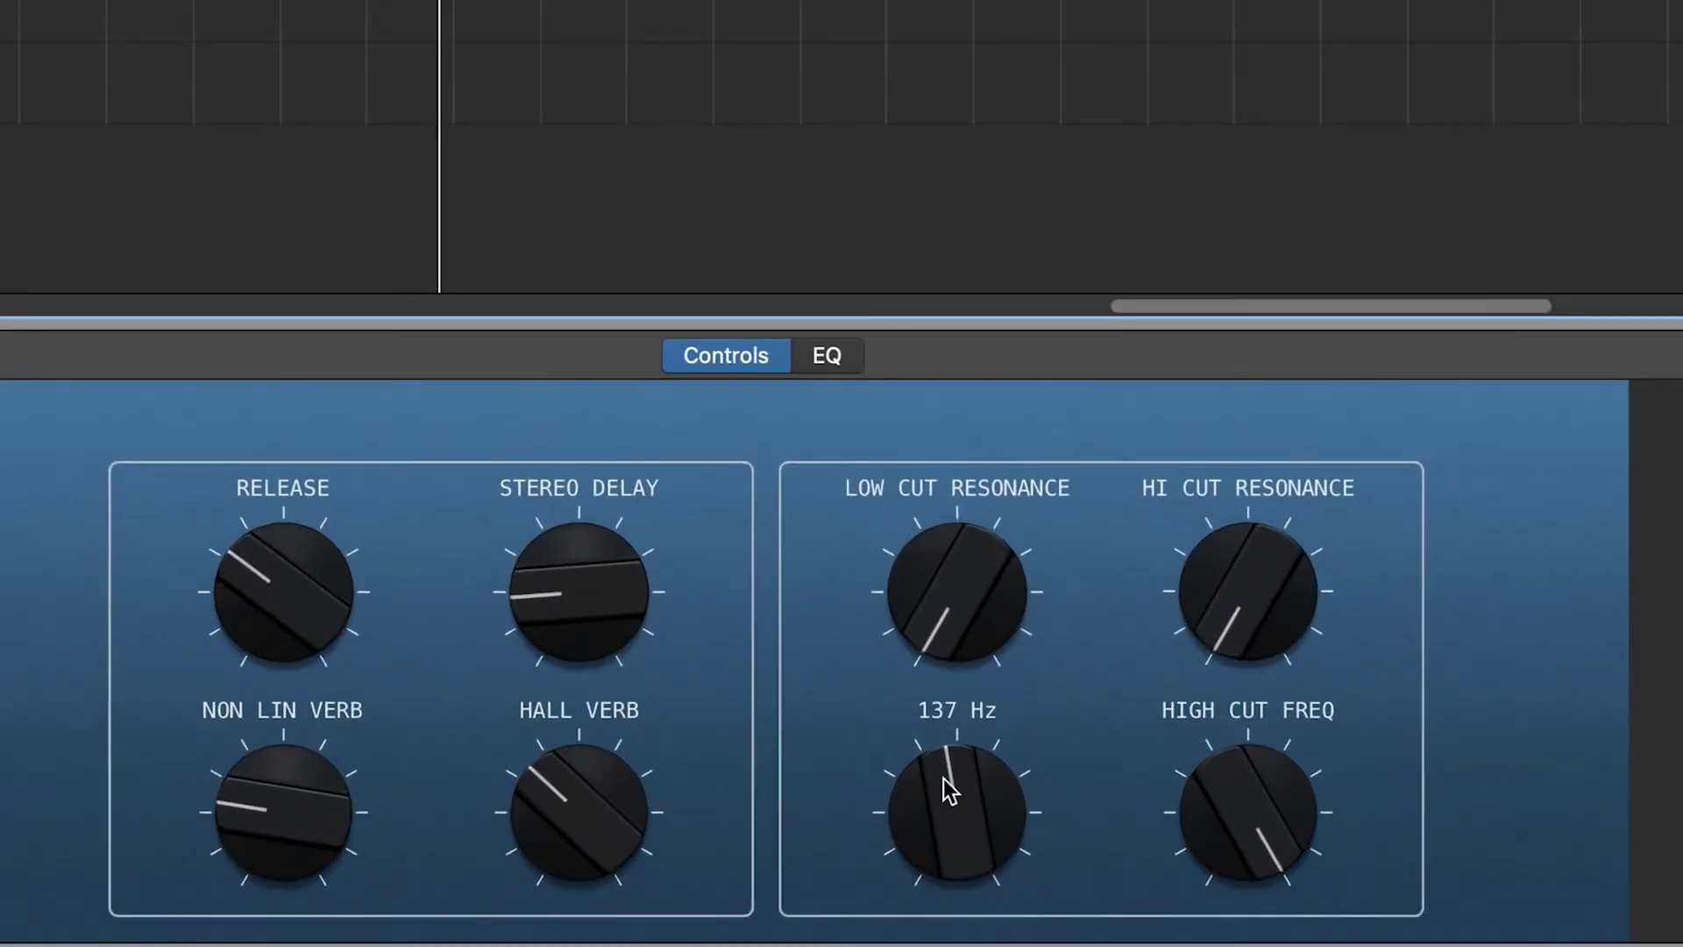
{"action": "left_click_drag", "start_coordinate": [944, 778], "coordinate": [943, 780]}
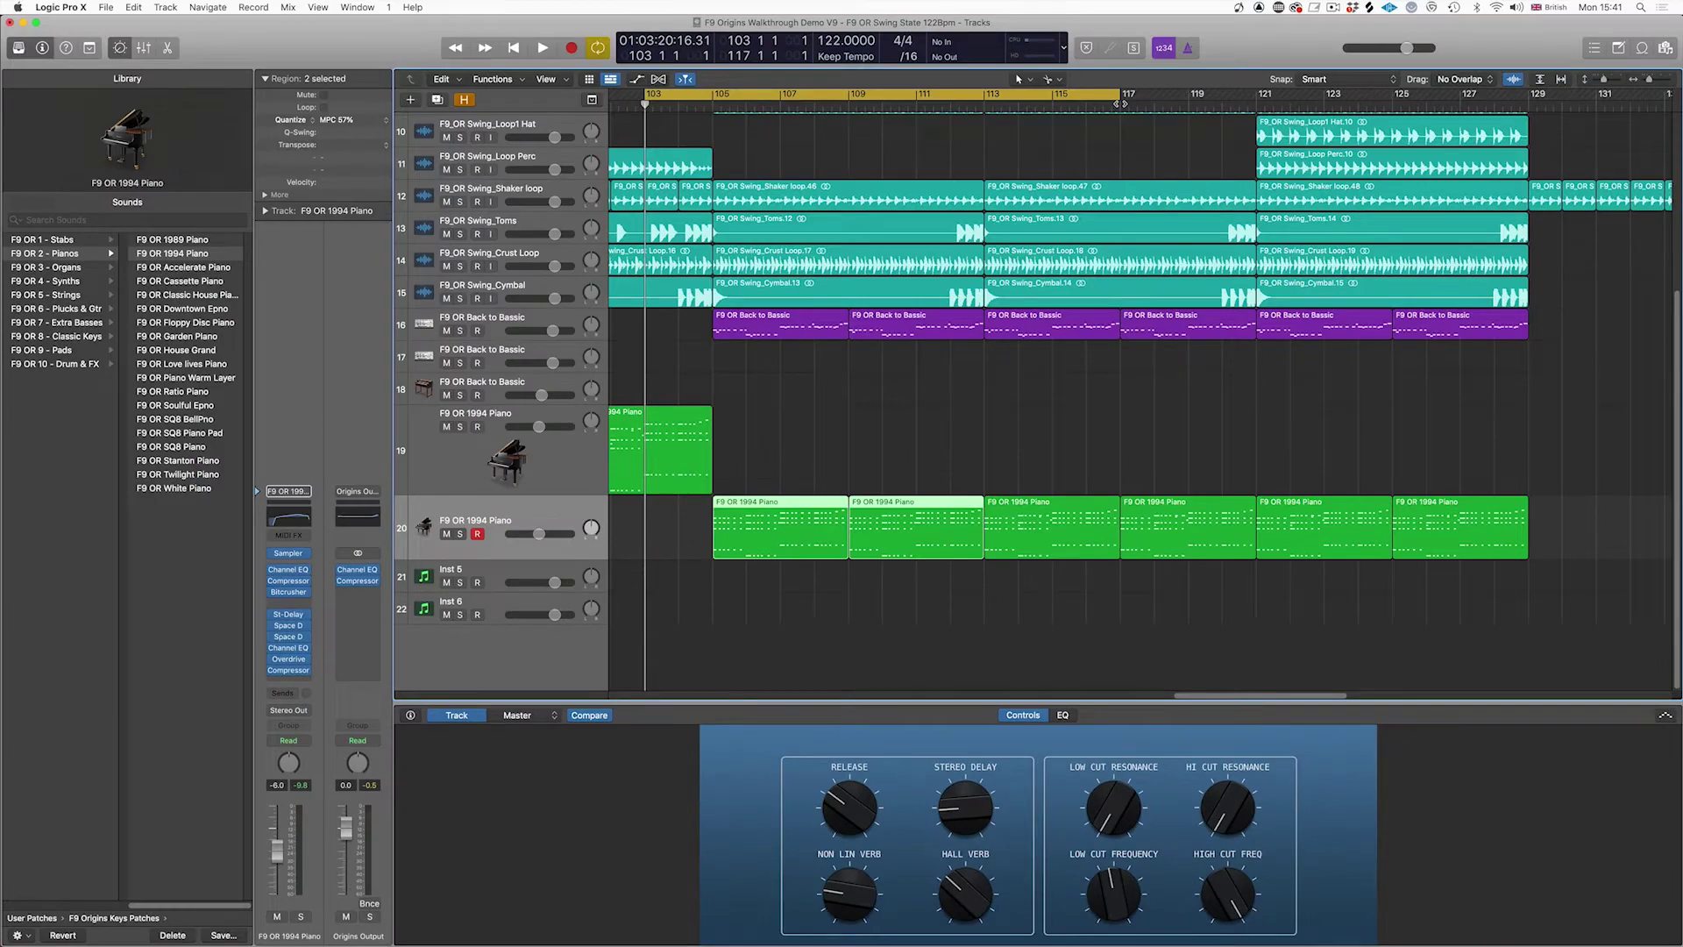
{"action": "key", "text": "space"}
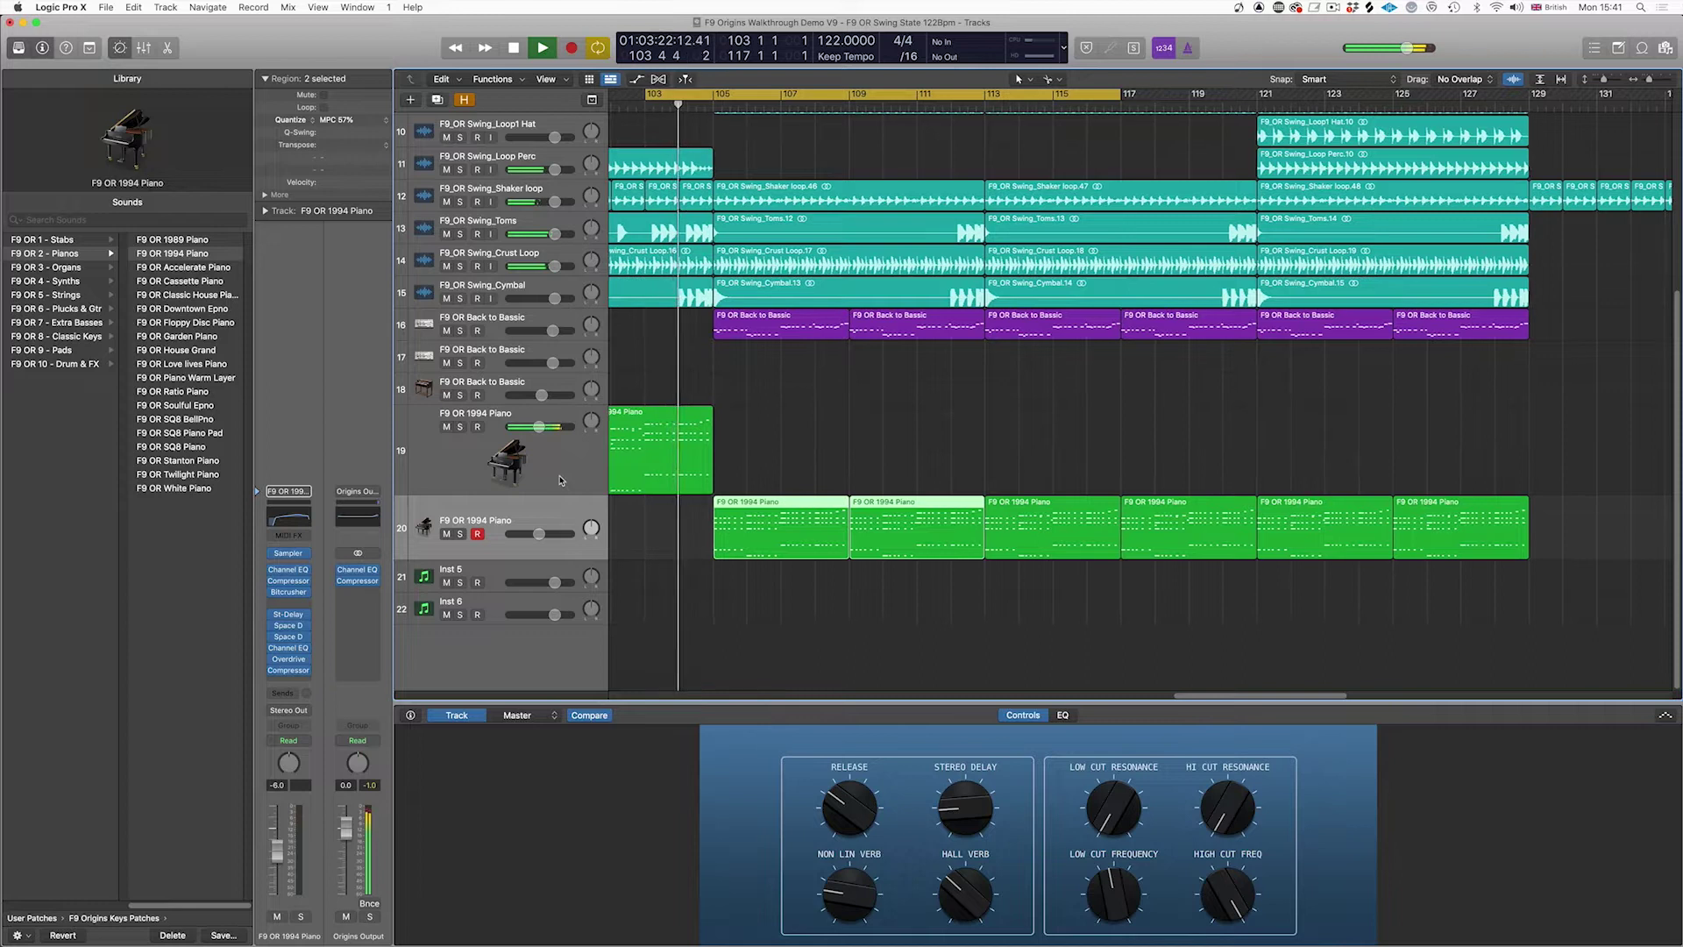
{"action": "scroll", "coordinate": [561, 480], "scroll_direction": "left", "scroll_amount": 3}
{"action": "left_click", "coordinate": [567, 517]}
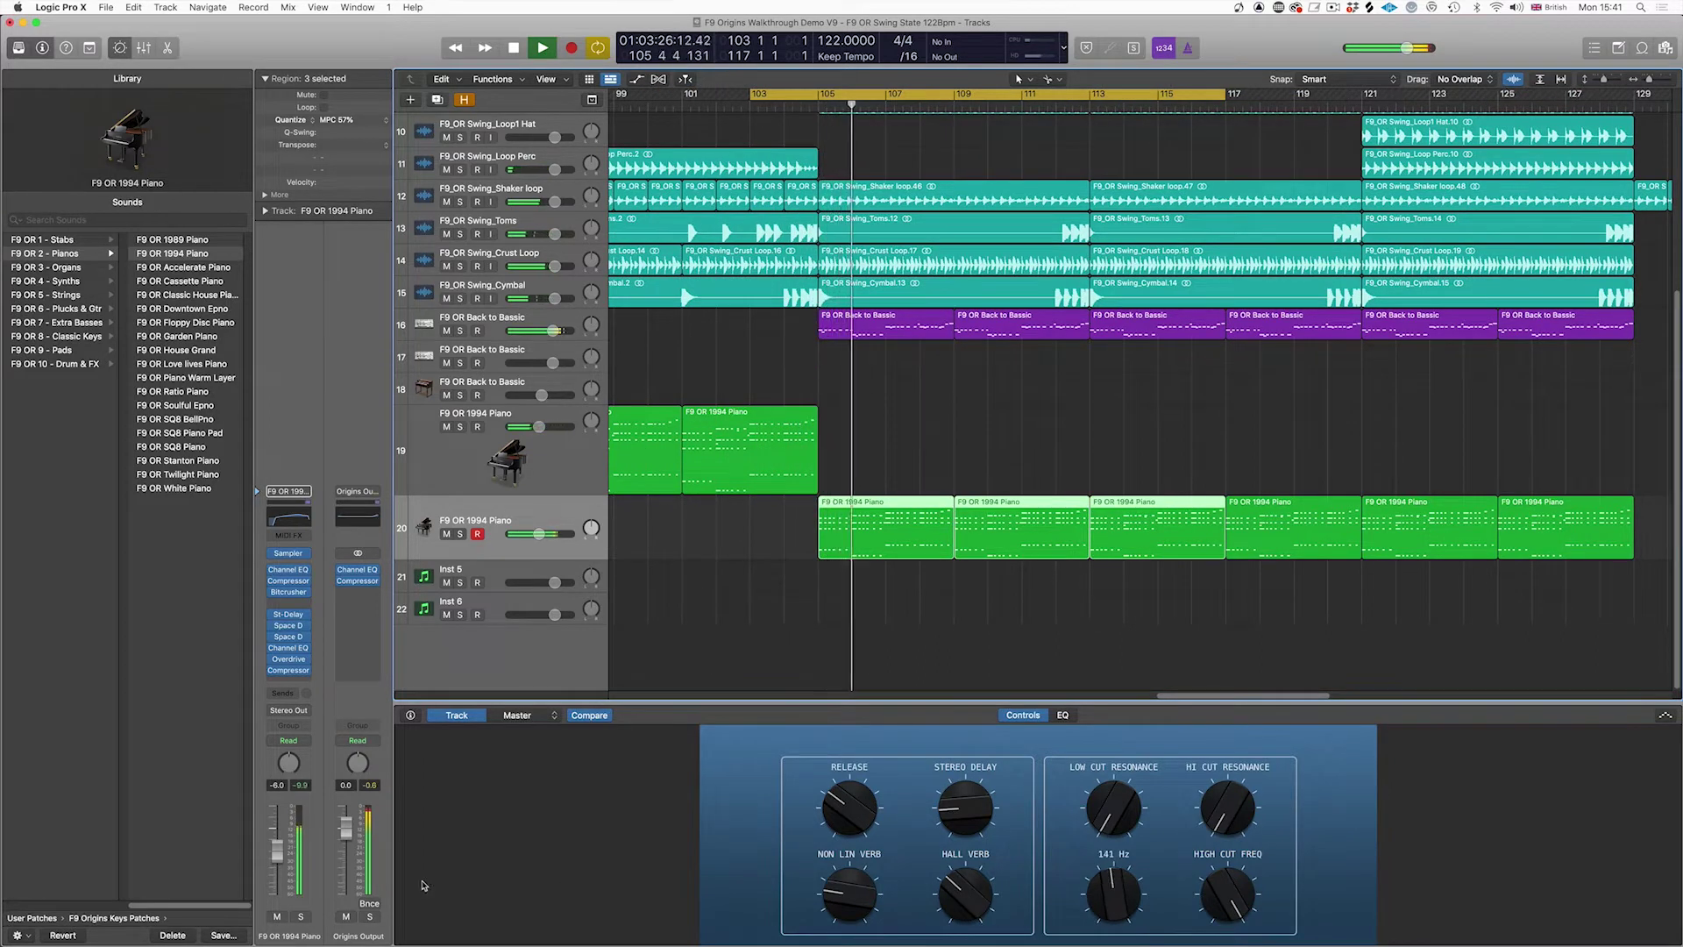
Step: Open the last Compressor on the track 20 piano and compare the Platinum Digital model with Studio VCA
{"action": "left_click", "coordinate": [293, 675]}
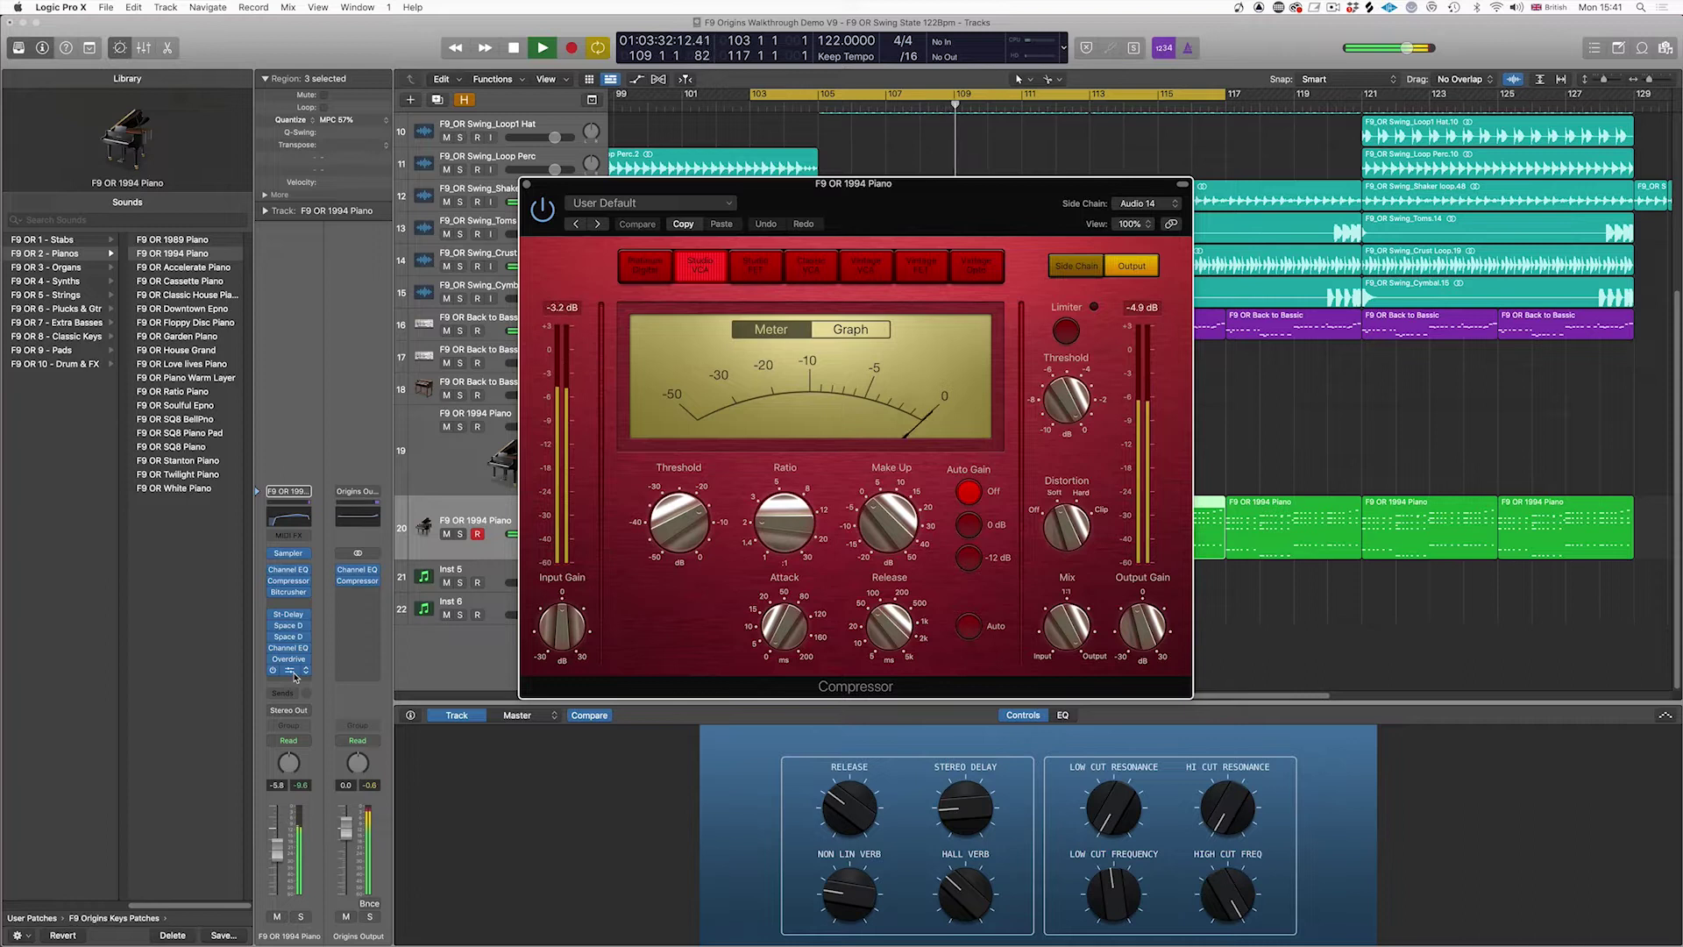
{"action": "key", "text": "space"}
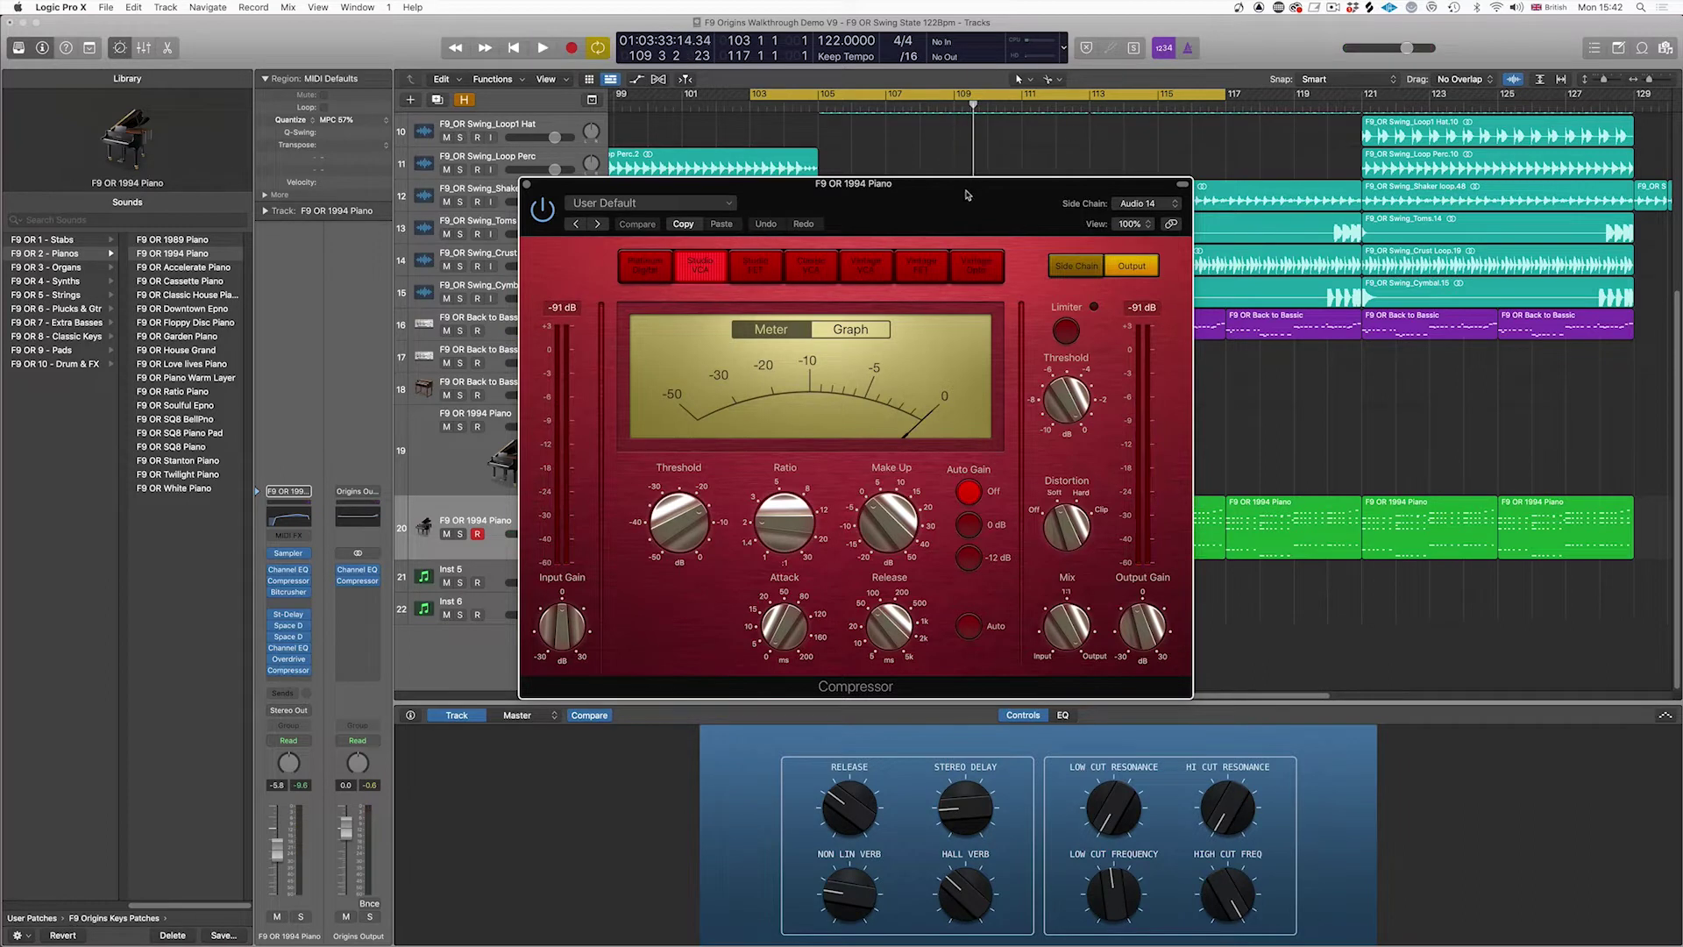
{"action": "left_click_drag", "start_coordinate": [968, 195], "coordinate": [1009, 182]}
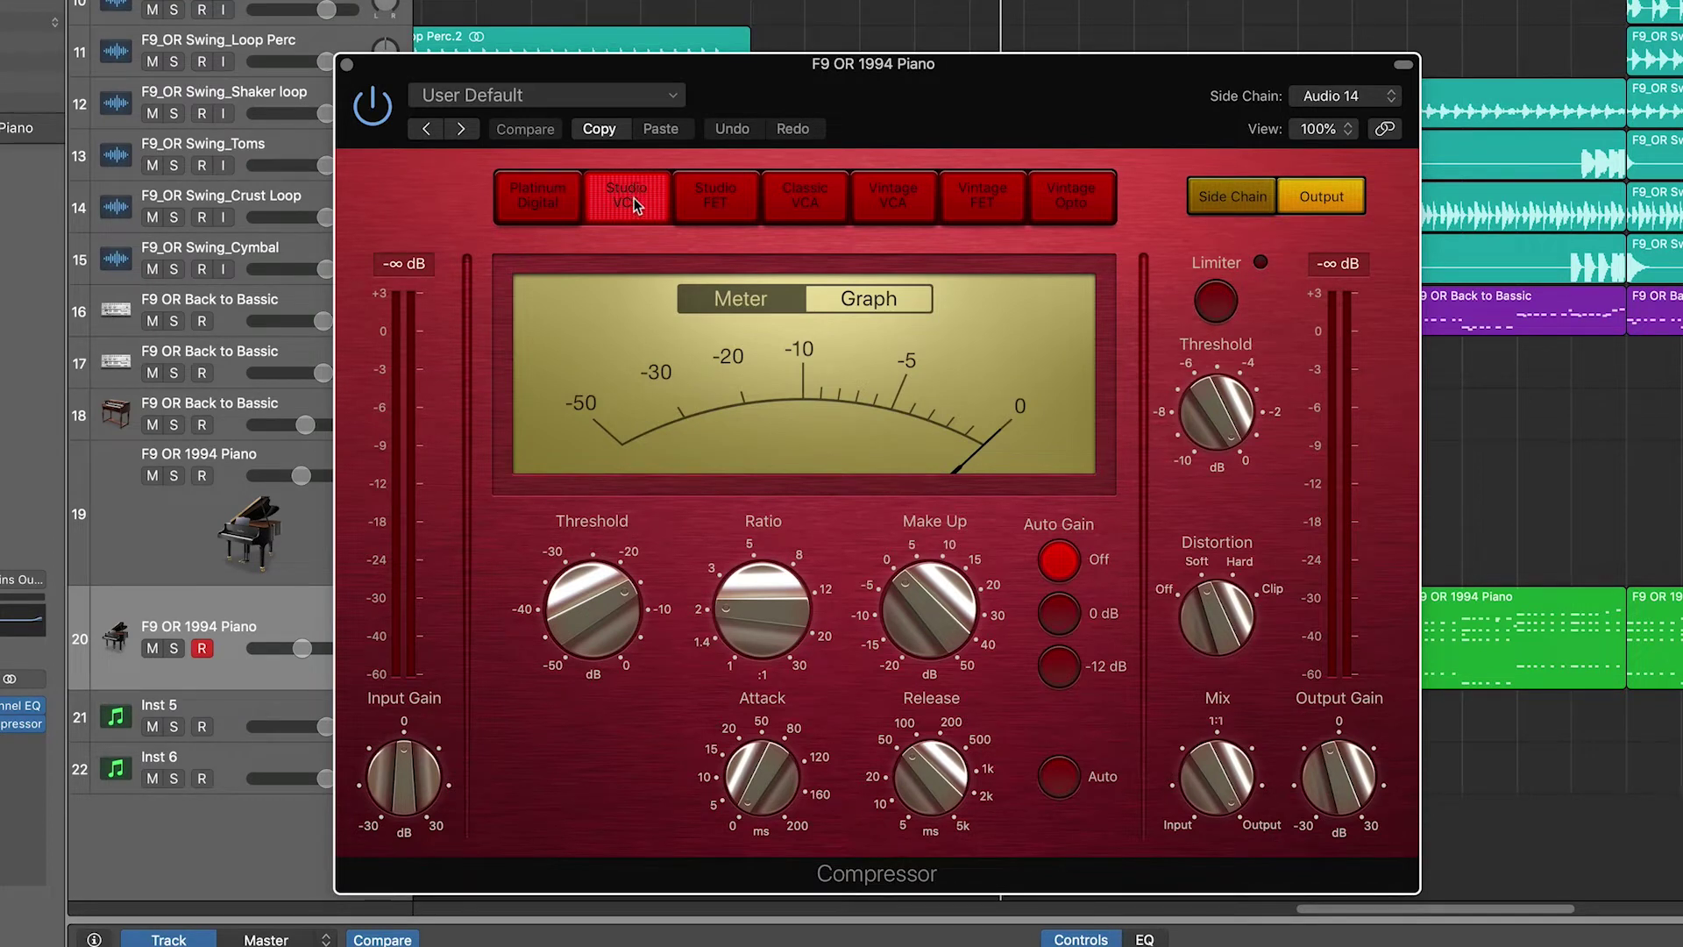
{"action": "left_click", "coordinate": [505, 193]}
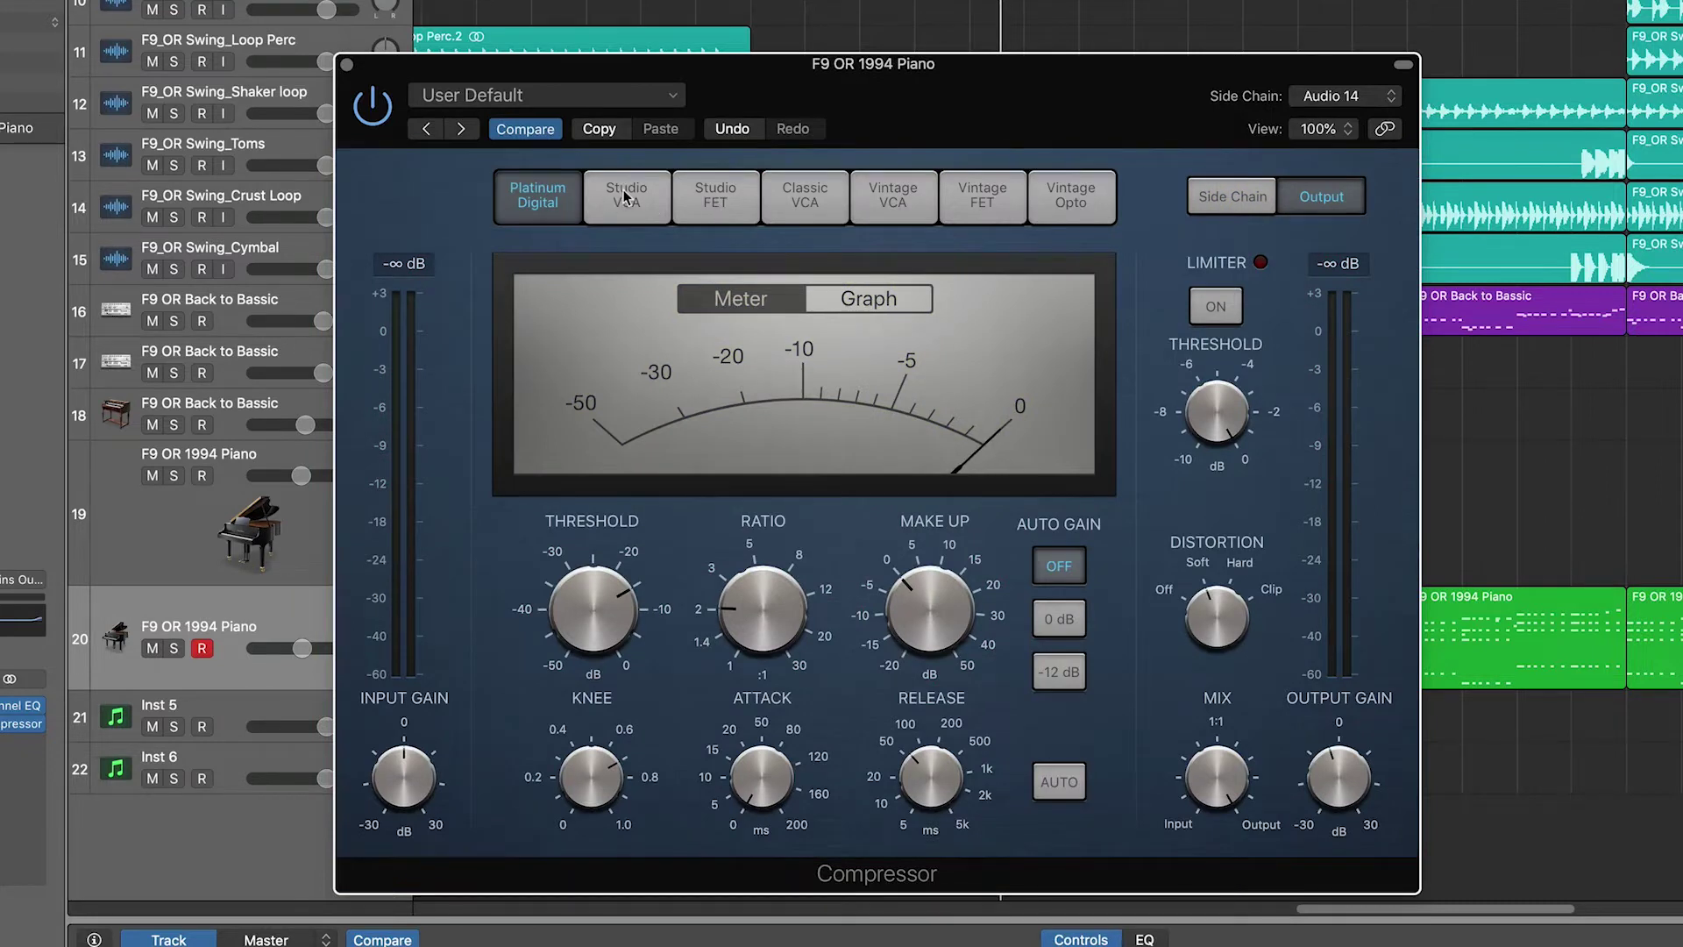
{"action": "left_click", "coordinate": [625, 194]}
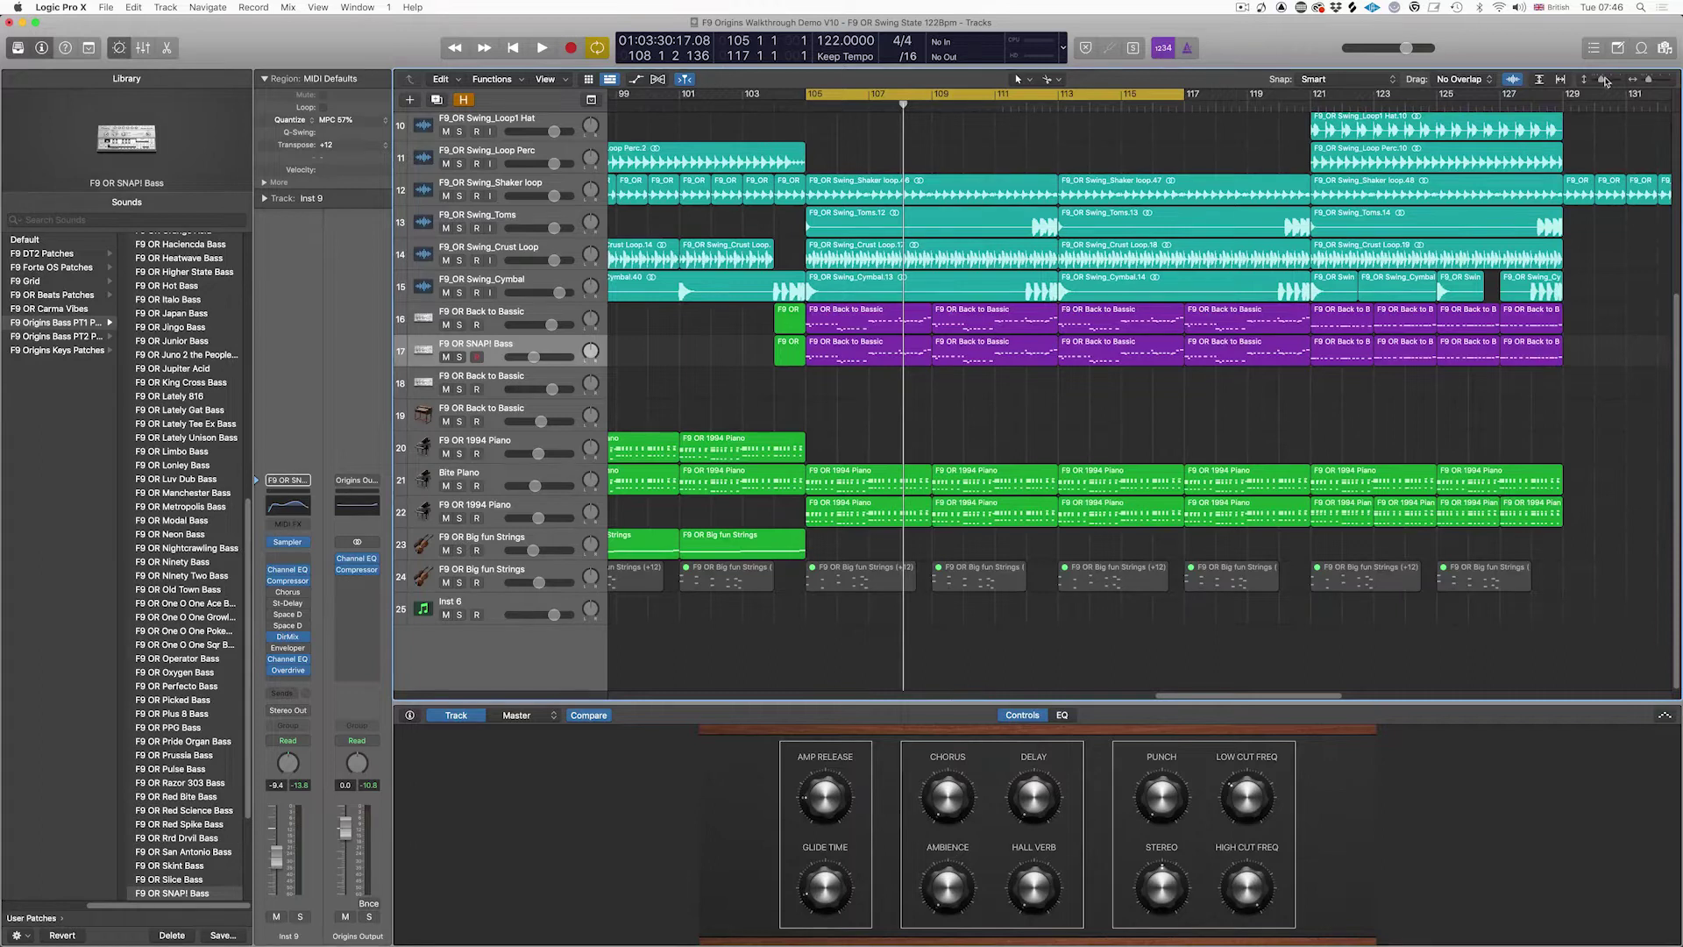
Step: Solo the SNAP! Bass regions from bar 105 and adjust the bass patch's Low Cut Freq around 140 Hz
{"action": "left_click_drag", "start_coordinate": [1606, 81], "coordinate": [1610, 81]}
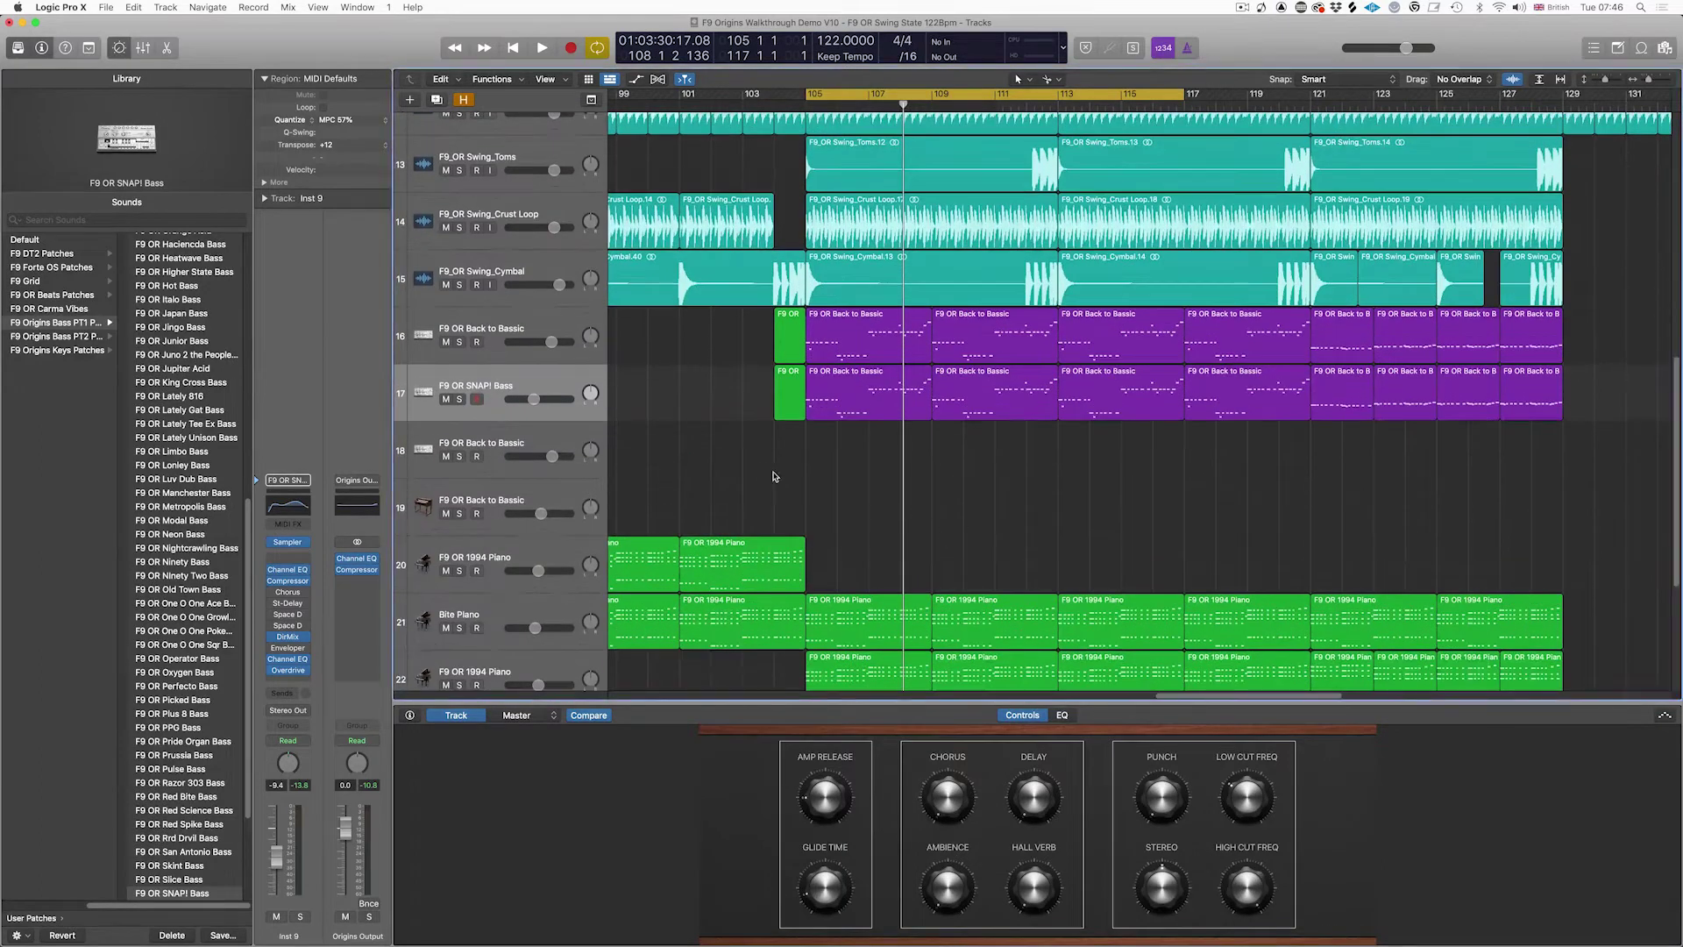
{"action": "left_click_drag", "start_coordinate": [830, 461], "coordinate": [1014, 401]}
{"action": "key", "text": "ctrl+s"}
{"action": "key", "text": "shift+space"}
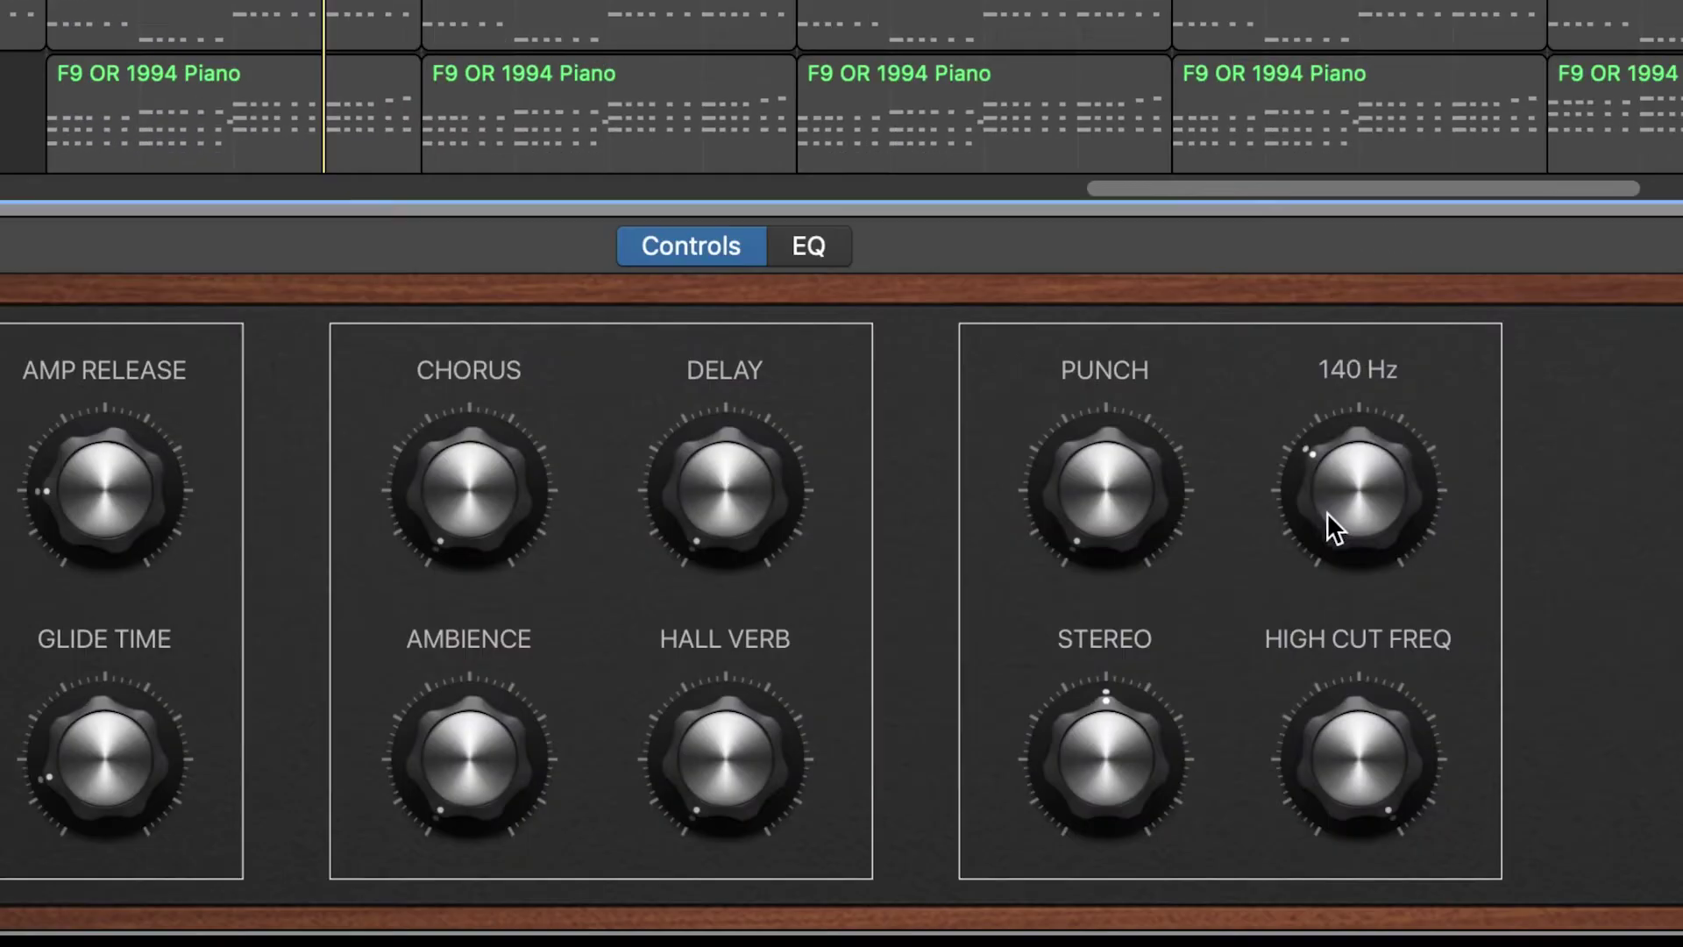
{"action": "left_click_drag", "start_coordinate": [1328, 512], "coordinate": [1345, 491]}
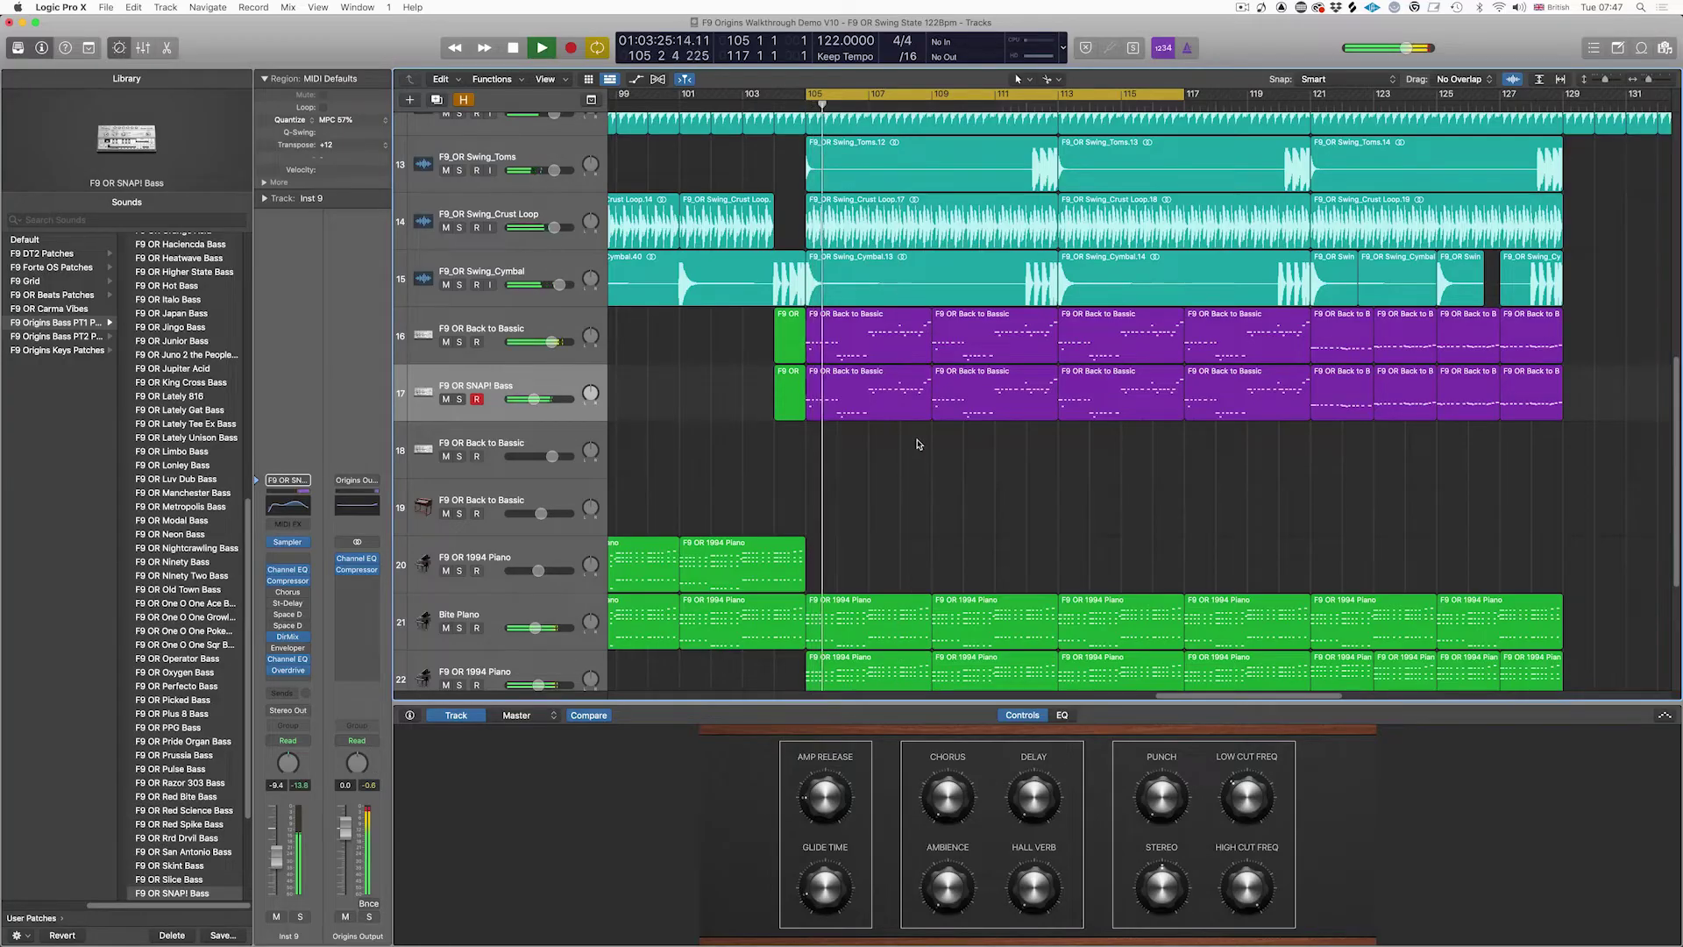
Step: Raise the SNAP! Bass track volume to -7.4 dB while the full mix plays
{"action": "left_click", "coordinate": [521, 396]}
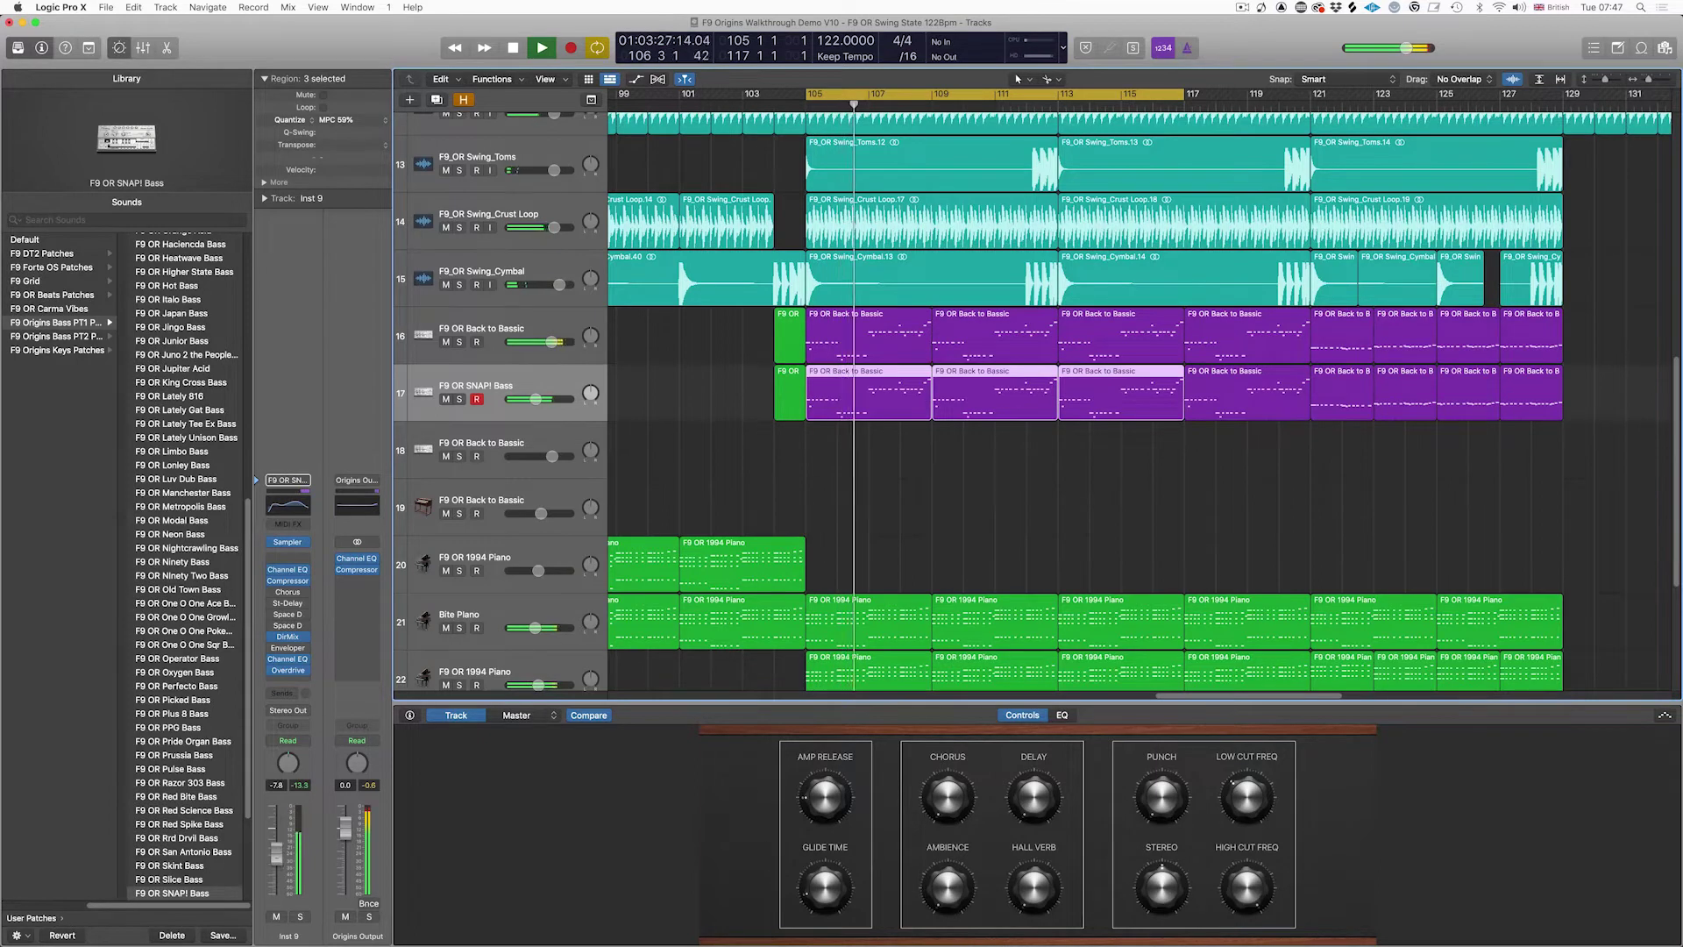
{"action": "scroll", "coordinate": [1192, 369], "scroll_direction": "down", "scroll_amount": 3}
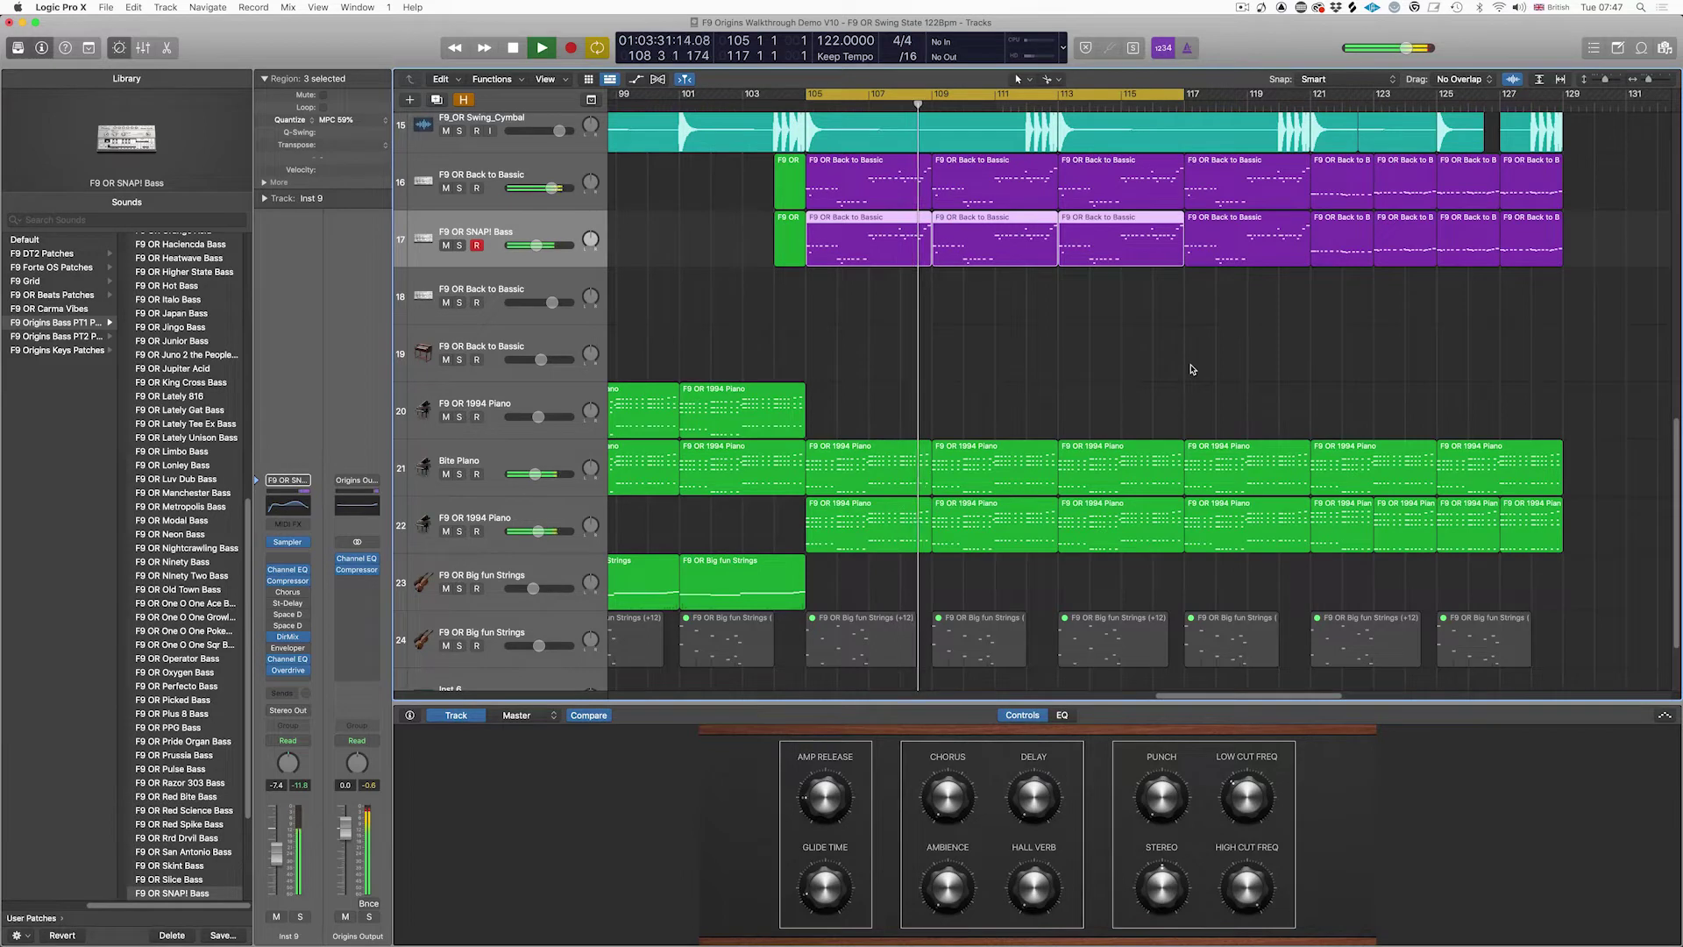
{"action": "key", "text": "space"}
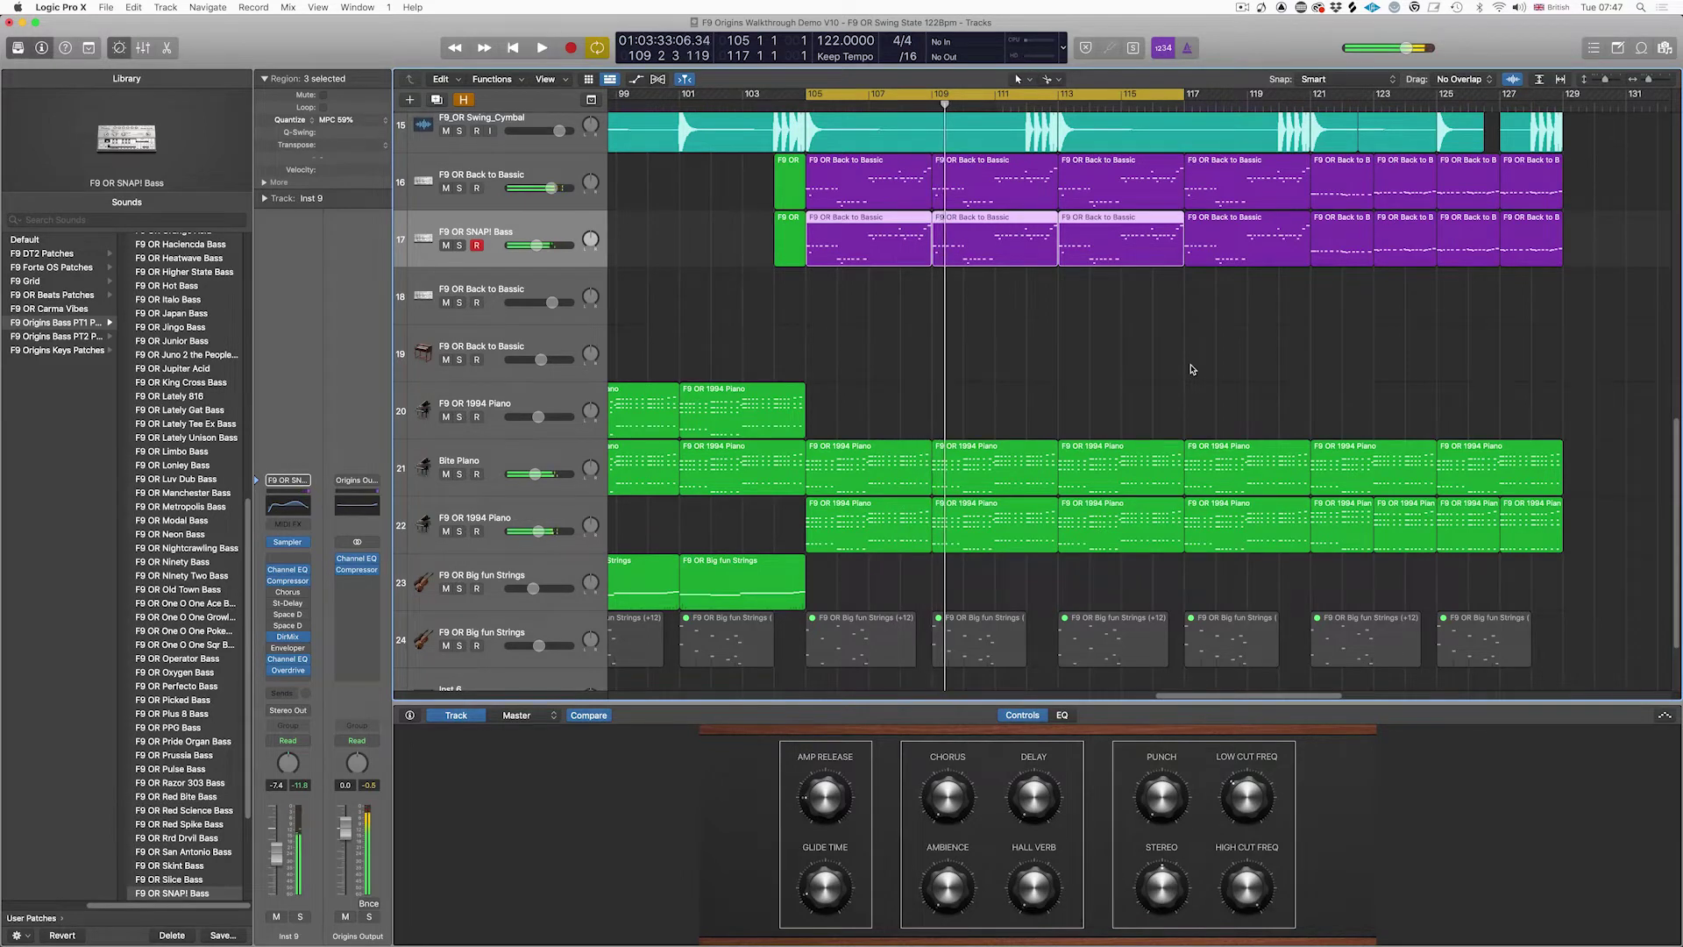
Step: Solo and audition the Bite Piano track, comparing a 10000 ms Sampler Env 1 Amp decay with a short one
{"action": "left_click", "coordinate": [518, 459]}
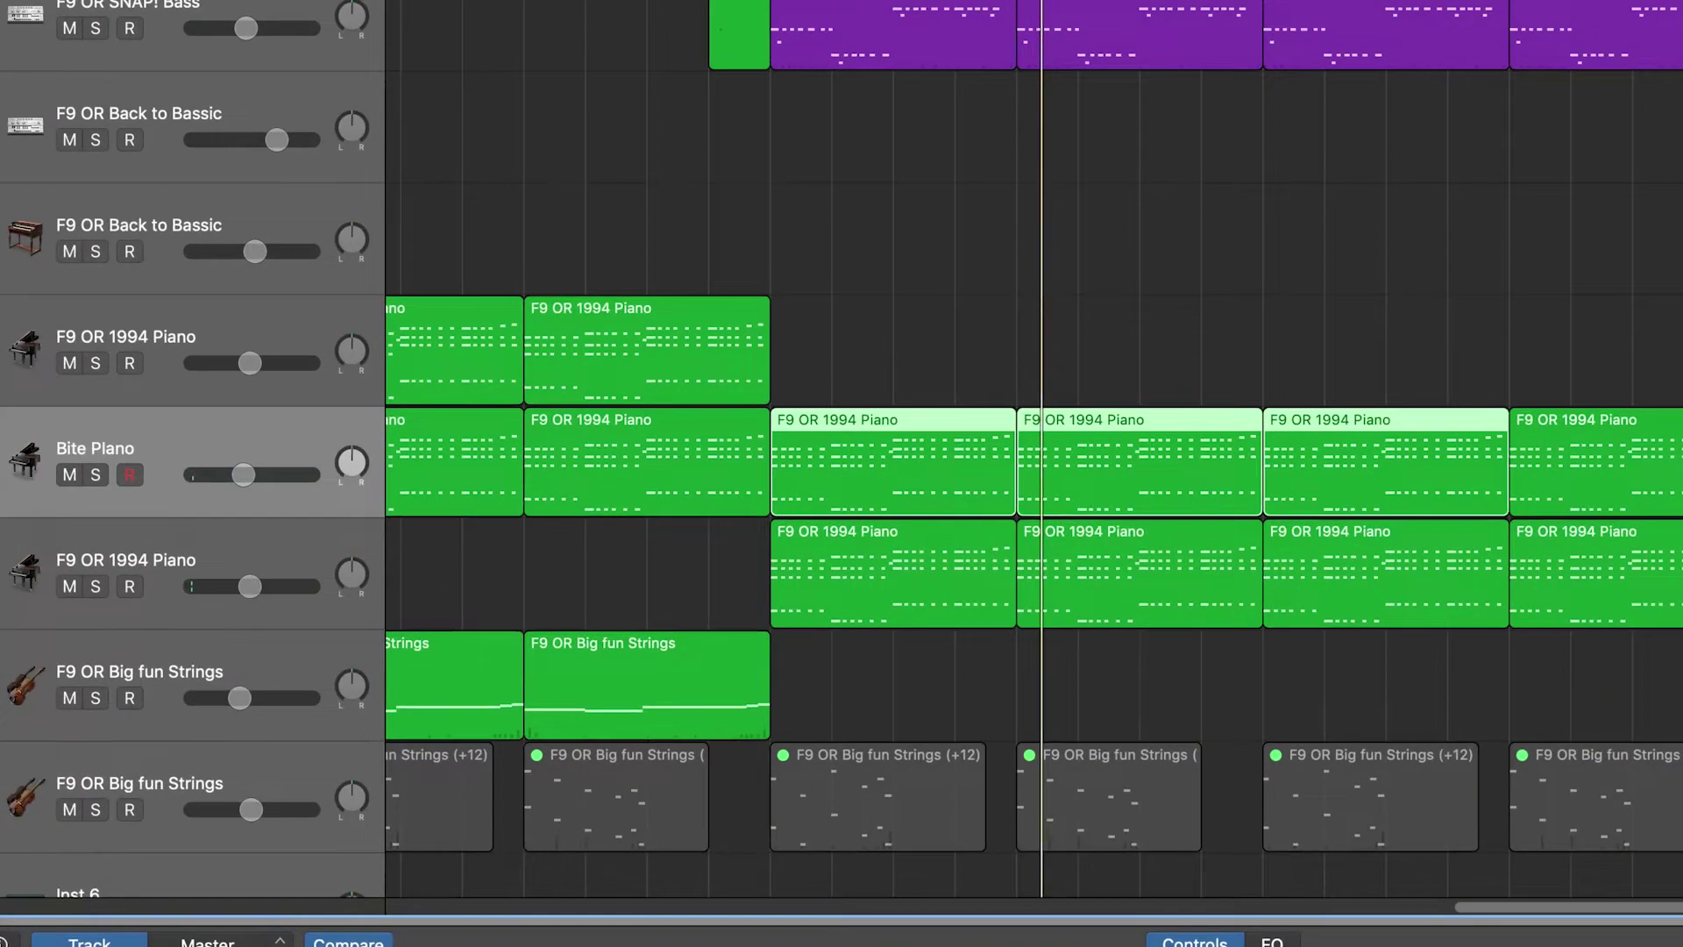
{"action": "left_click", "coordinate": [299, 916]}
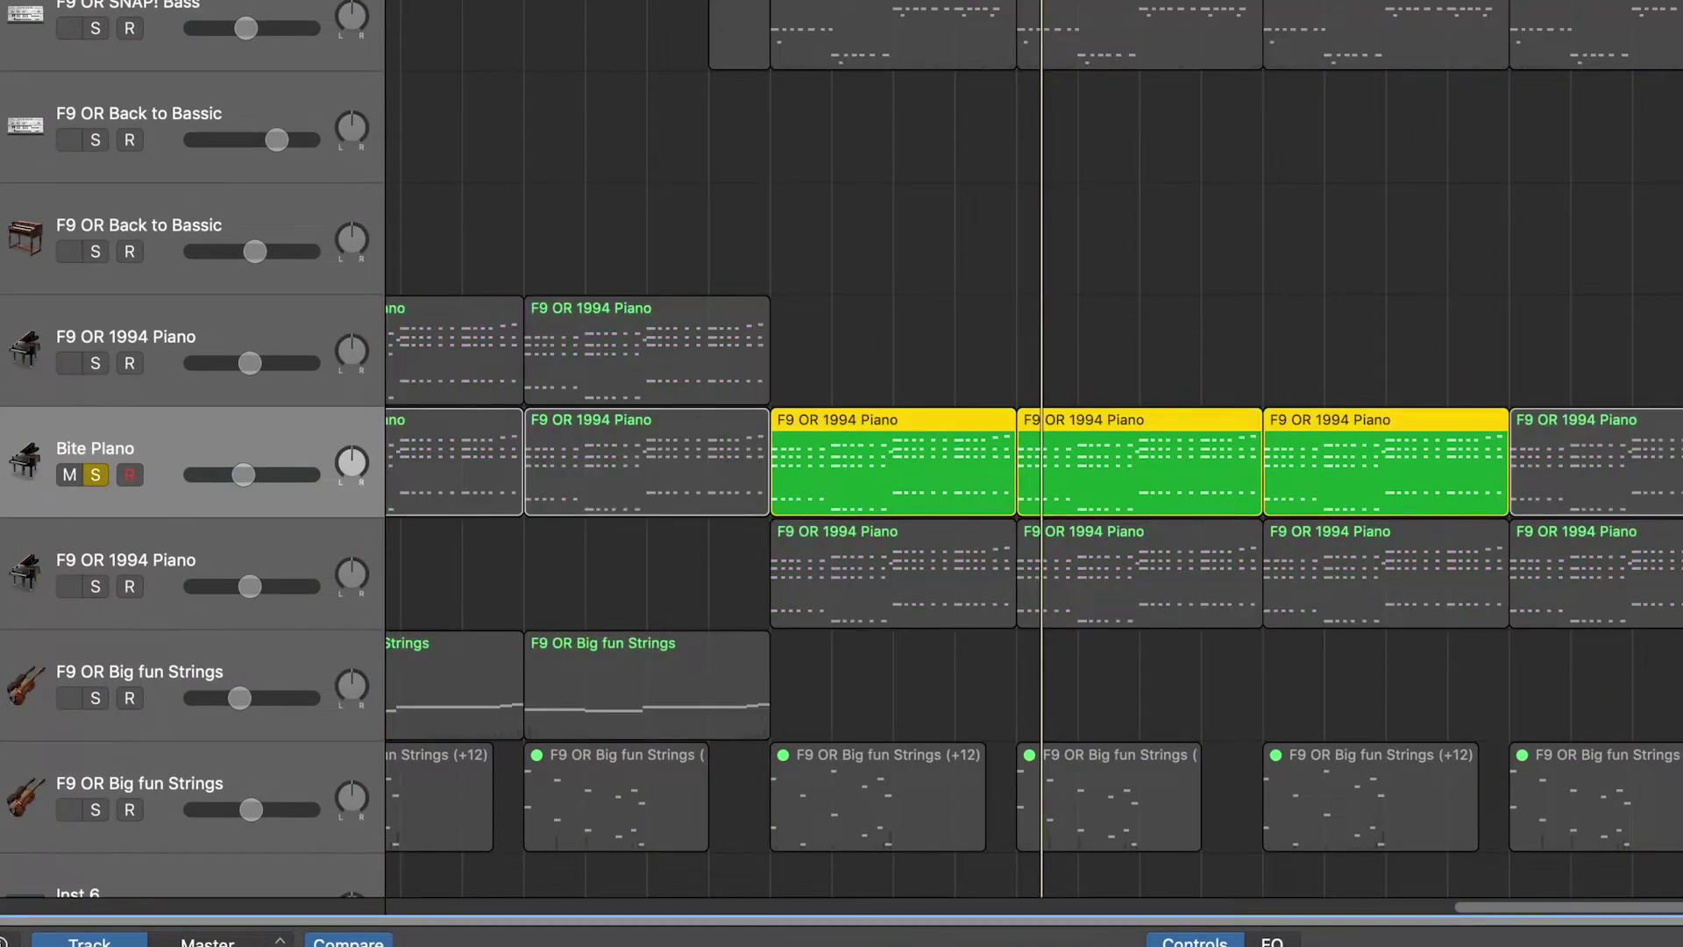
{"action": "key", "text": "space"}
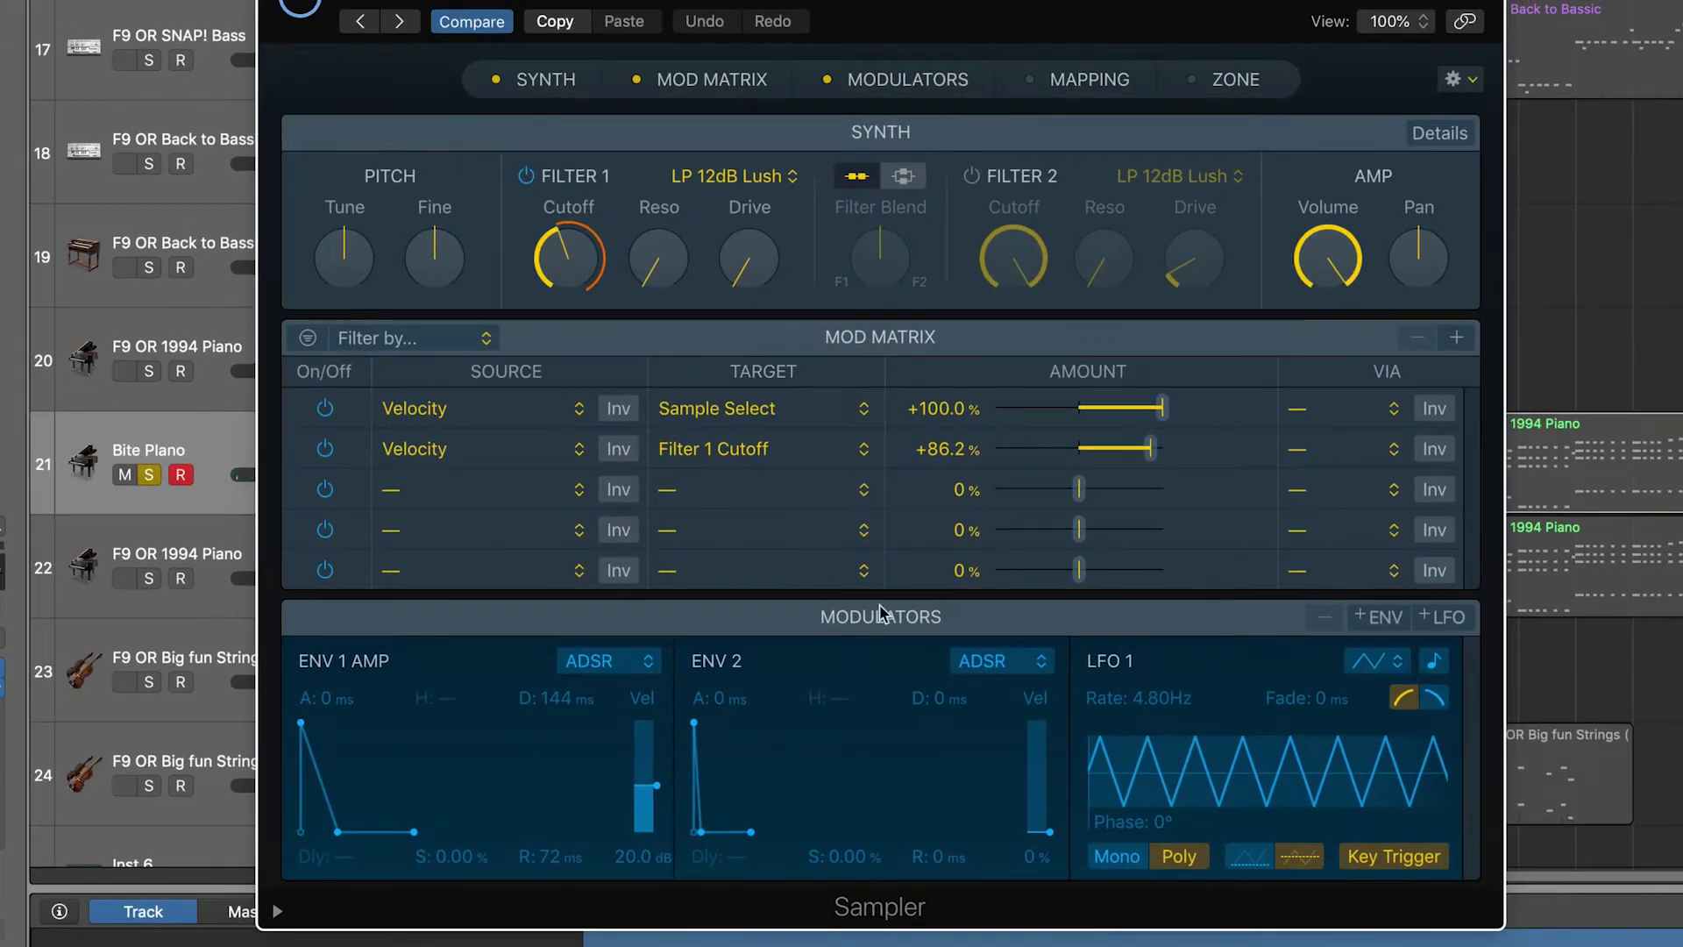
{"action": "left_click_drag", "start_coordinate": [563, 706], "coordinate": [563, 636]}
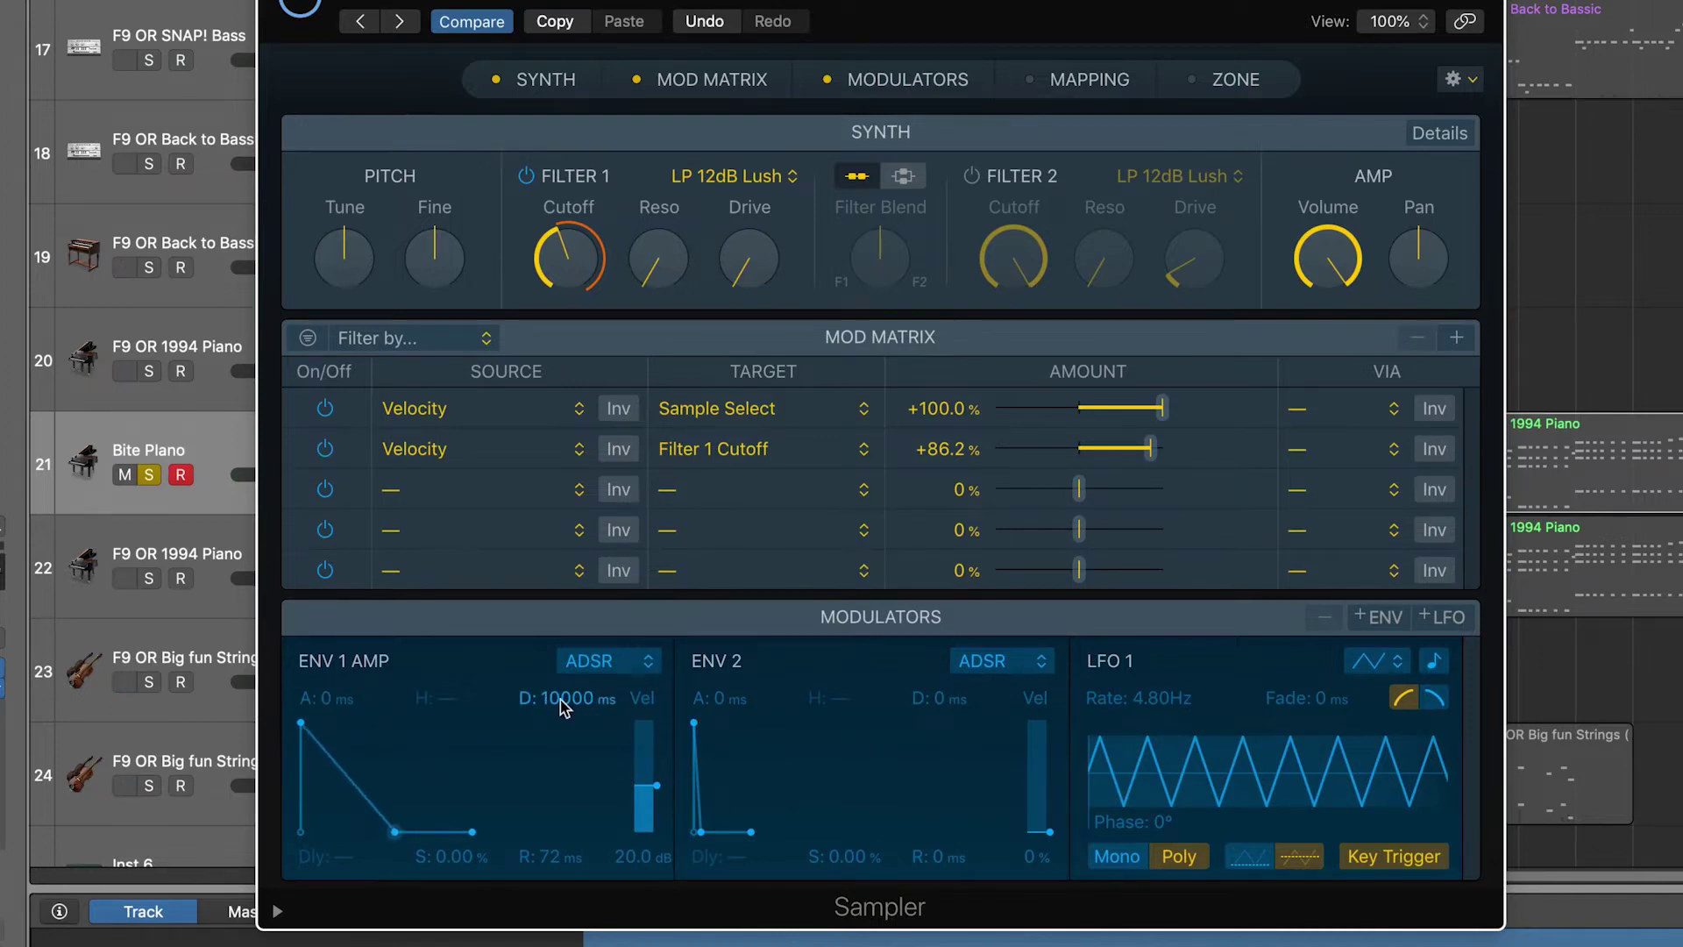
{"action": "left_click_drag", "start_coordinate": [562, 704], "coordinate": [561, 783]}
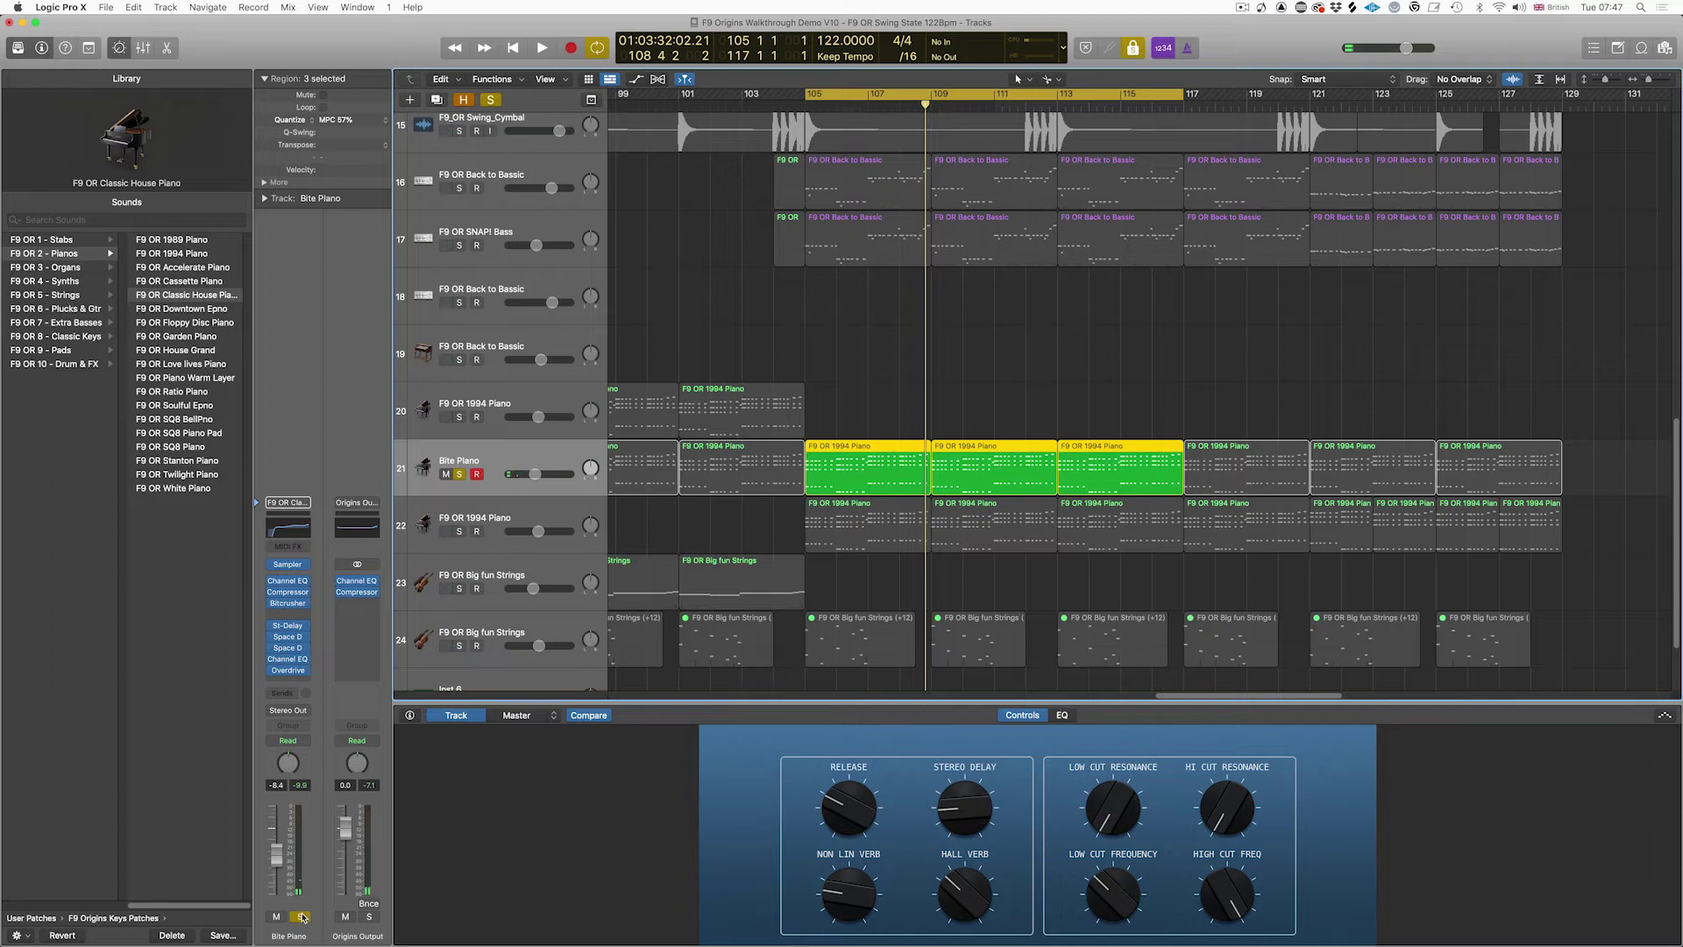
Step: With the Bite Piano track unsoloed, mute only its region at bar 105 and play the full arrangement from there
{"action": "left_click", "coordinate": [302, 916]}
{"action": "left_click", "coordinate": [887, 401]}
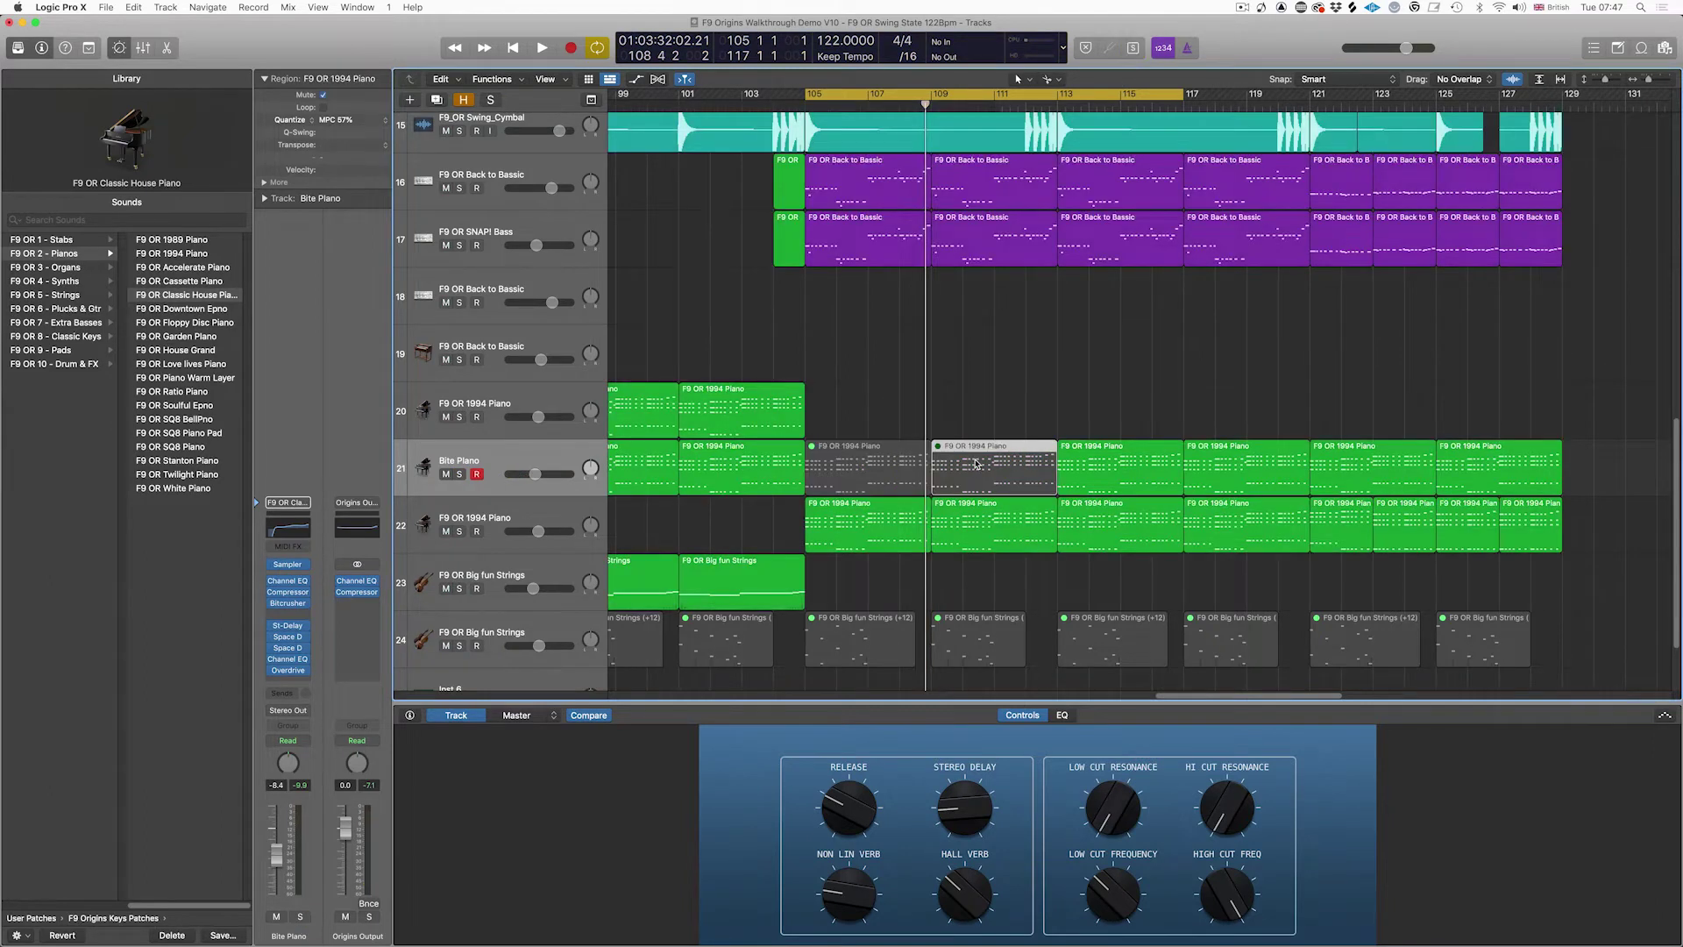
{"action": "key", "text": "ctrl+m"}
{"action": "left_click", "coordinate": [978, 373]}
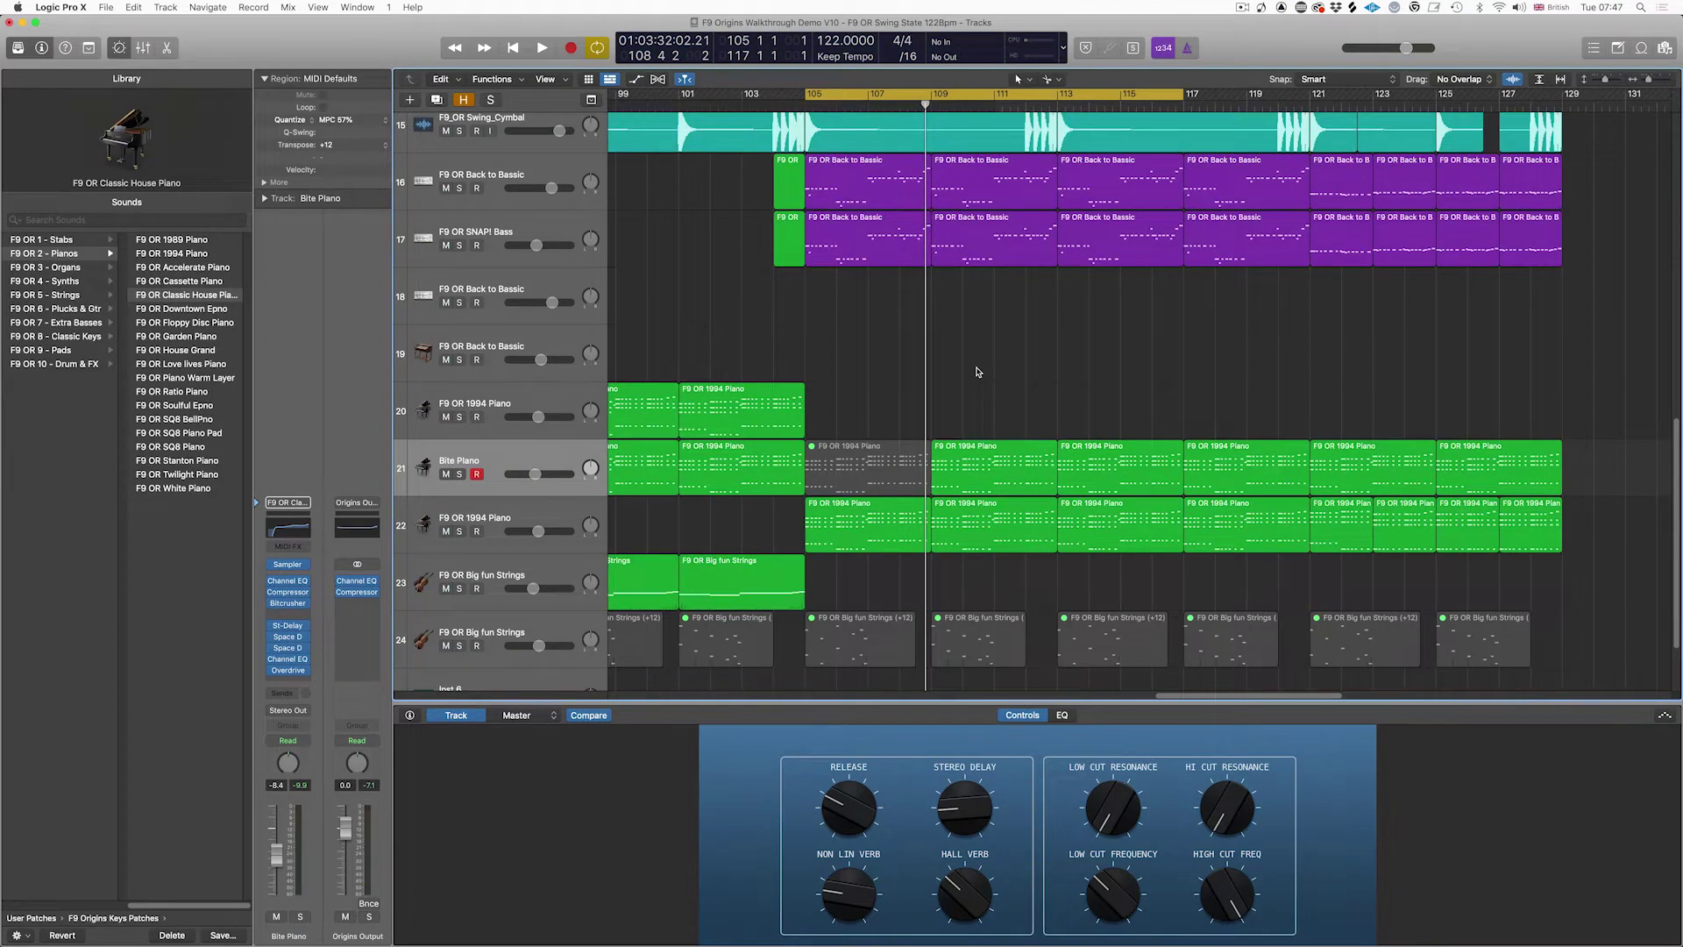
{"action": "key", "text": "Return"}
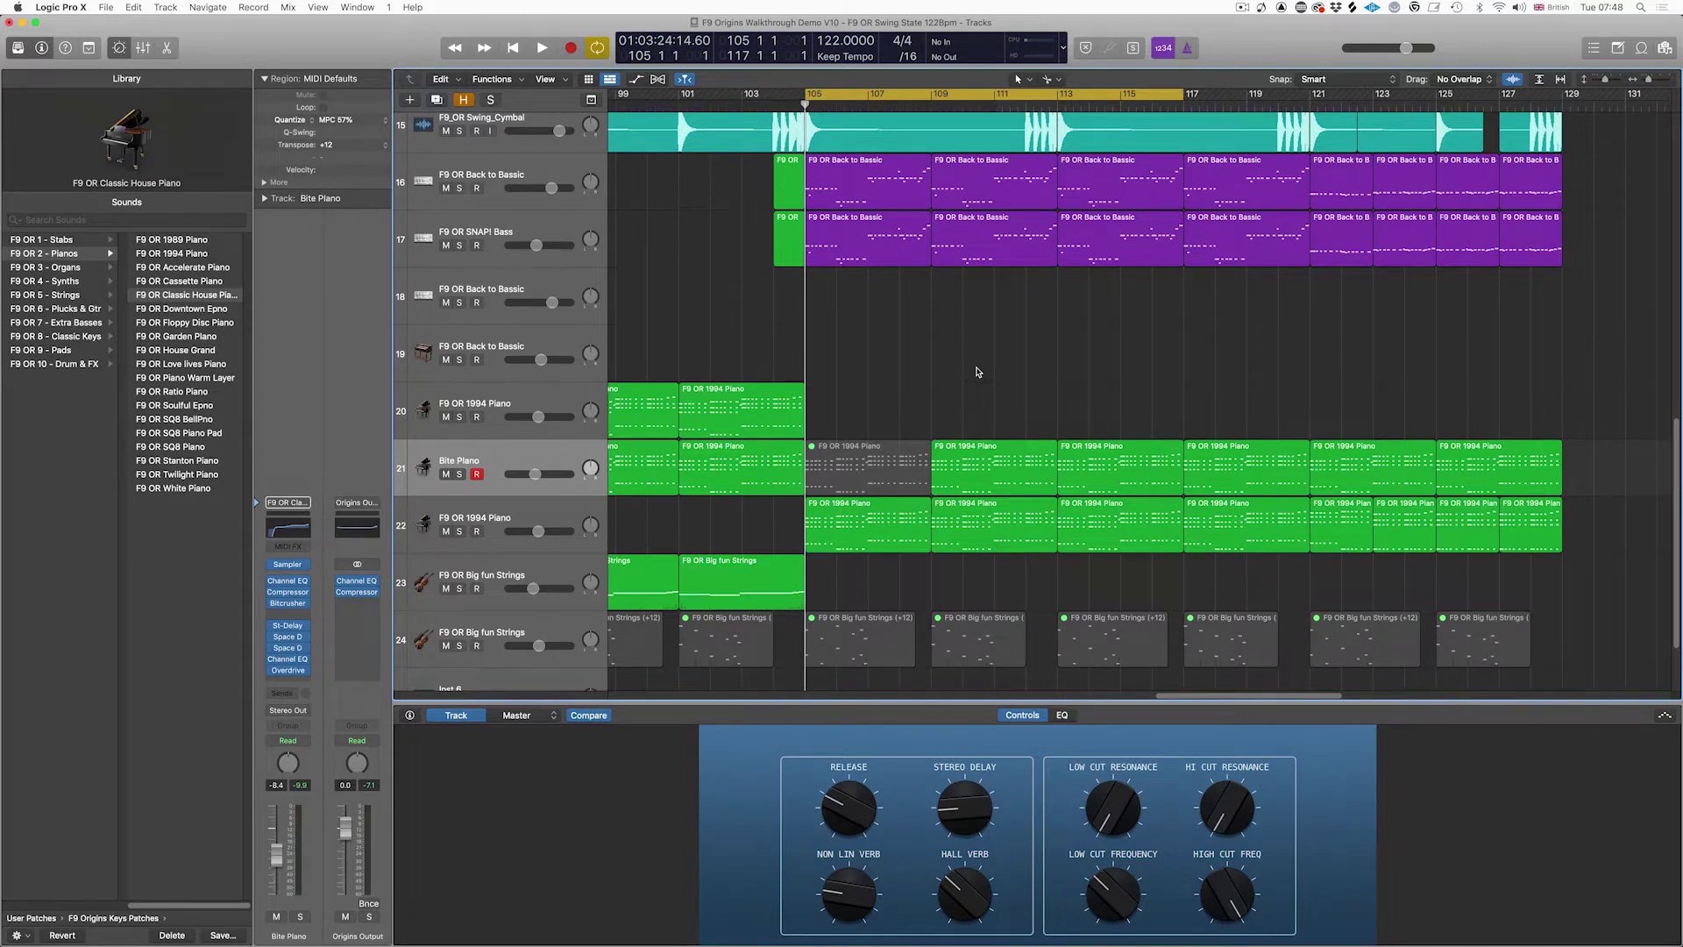
{"action": "key", "text": "space"}
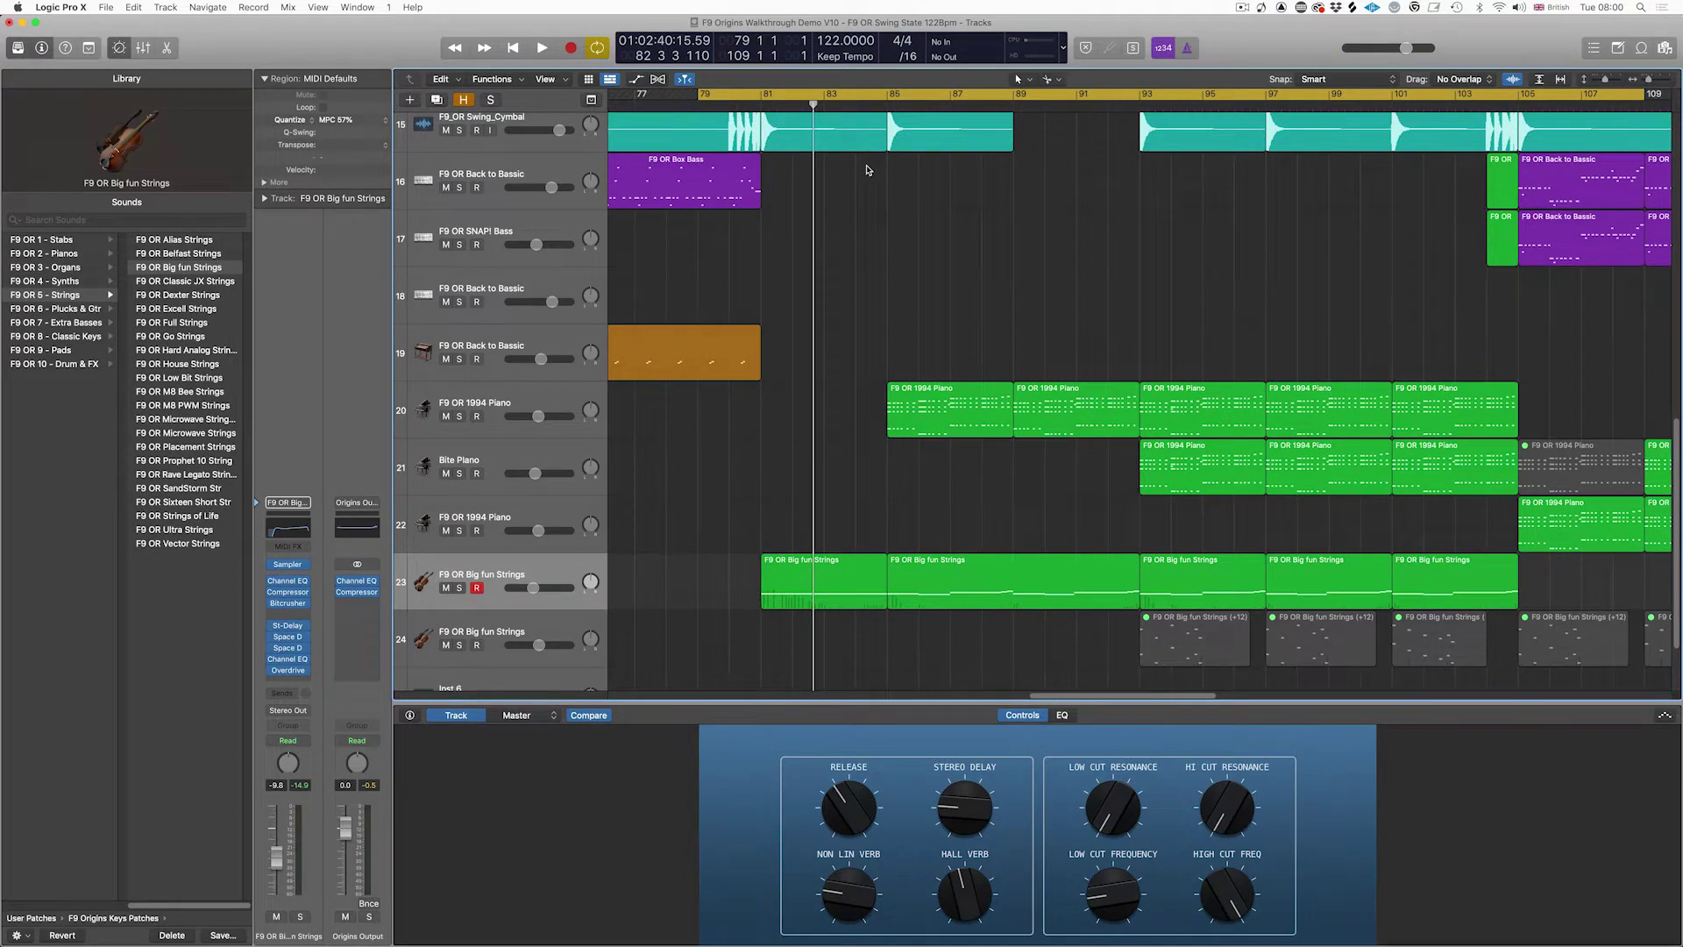
Step: Audition the Big fun Strings on track 23 against the pianos and raise the strings' volume slightly
{"action": "key", "text": "space"}
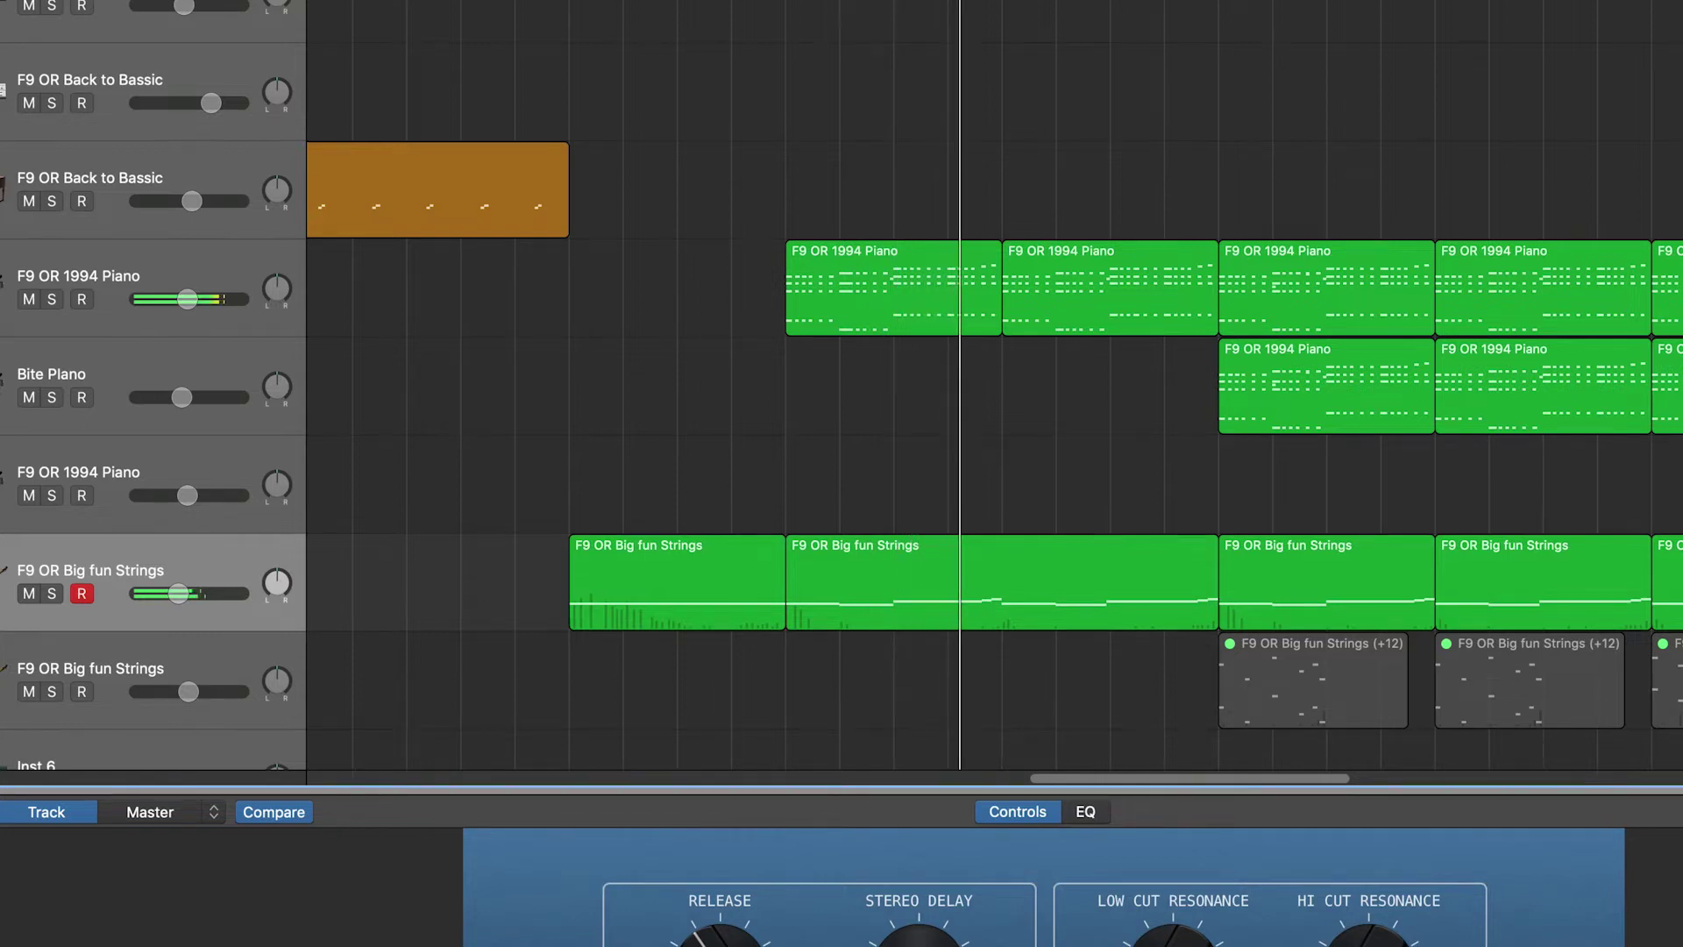
{"action": "scroll", "coordinate": [1127, 150], "scroll_direction": "right", "scroll_amount": 3}
{"action": "scroll", "coordinate": [1131, 139], "scroll_direction": "down", "scroll_amount": 4}
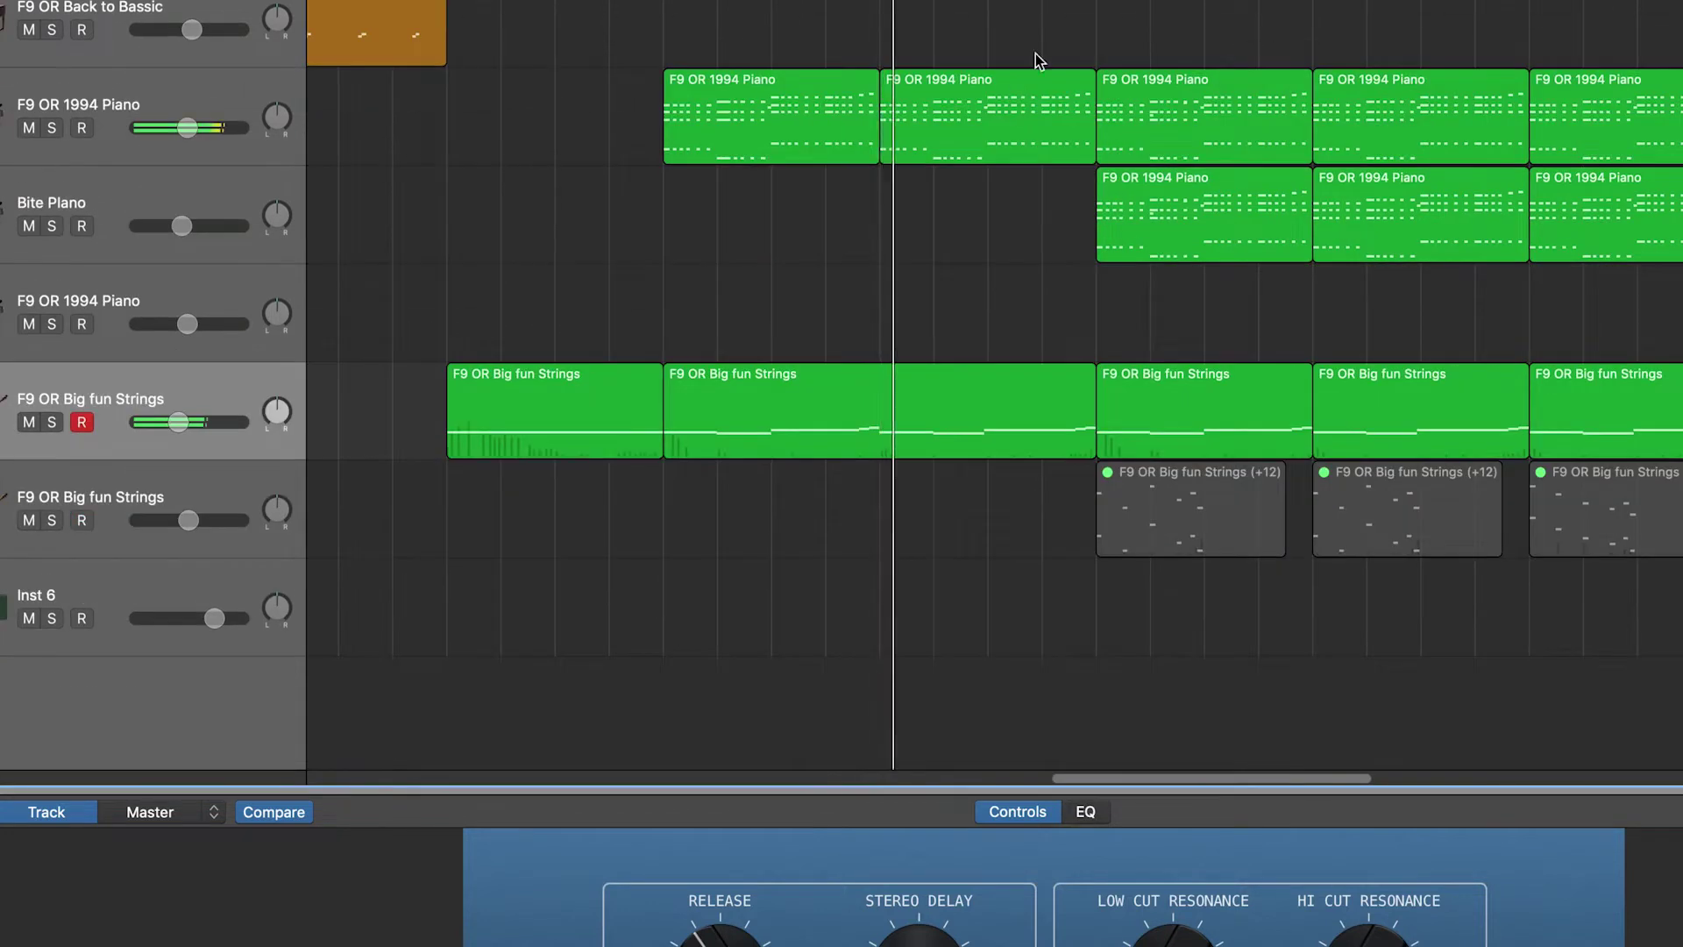
{"action": "left_click", "coordinate": [149, 375]}
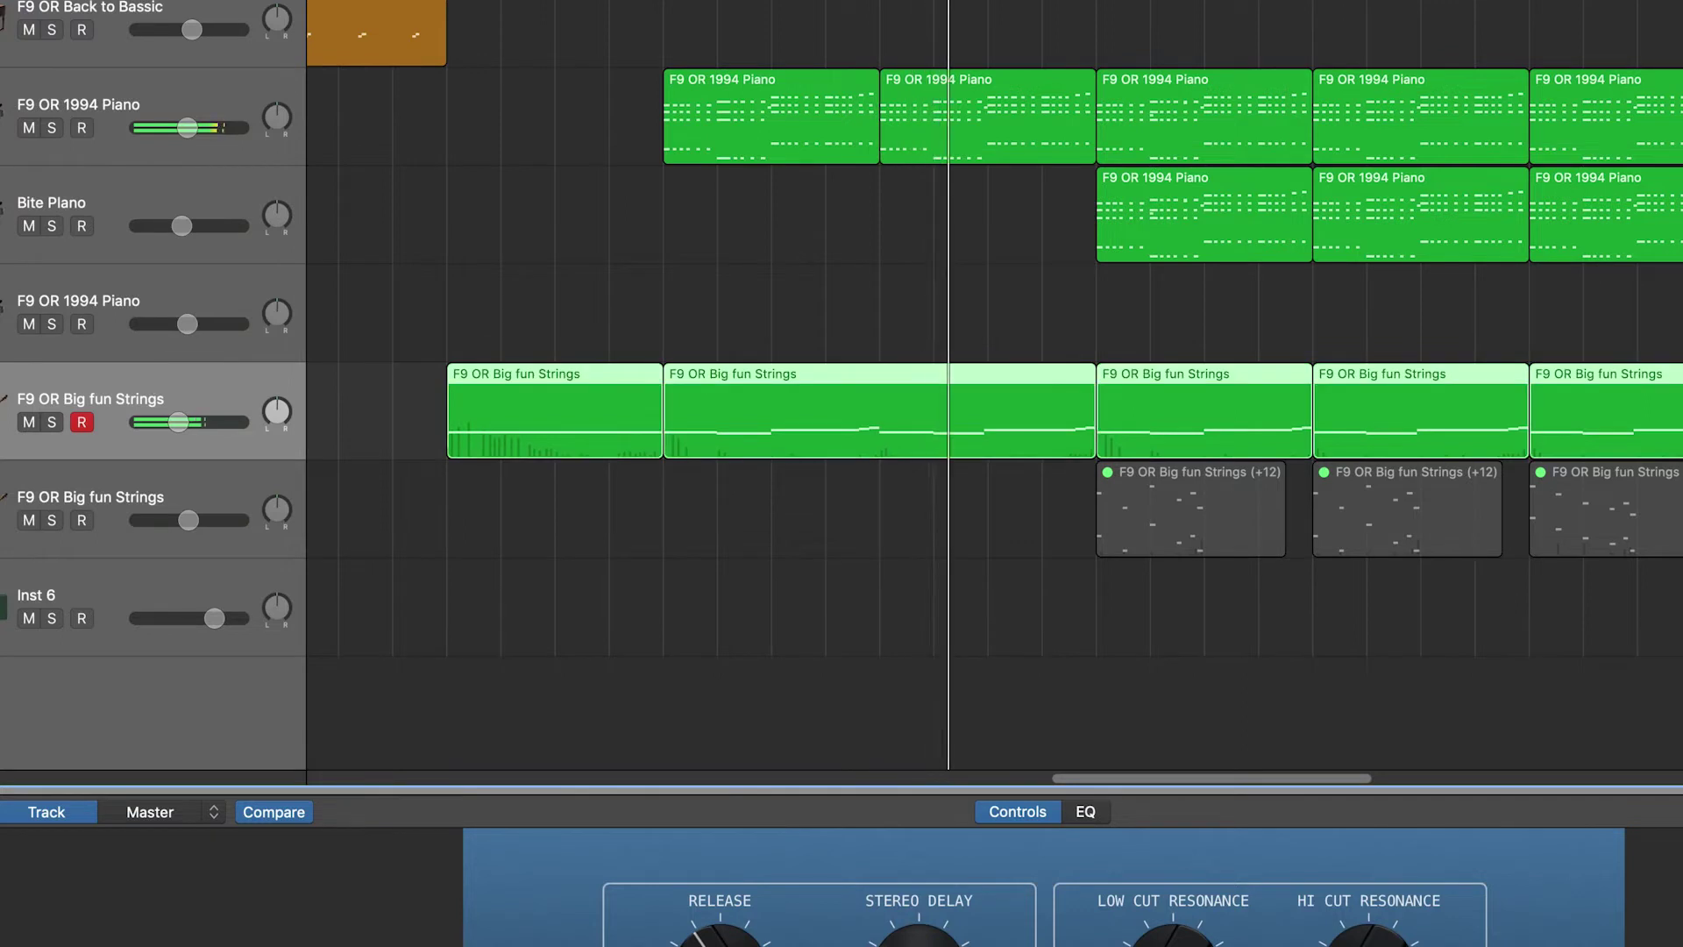
{"action": "left_click", "coordinate": [850, 274]}
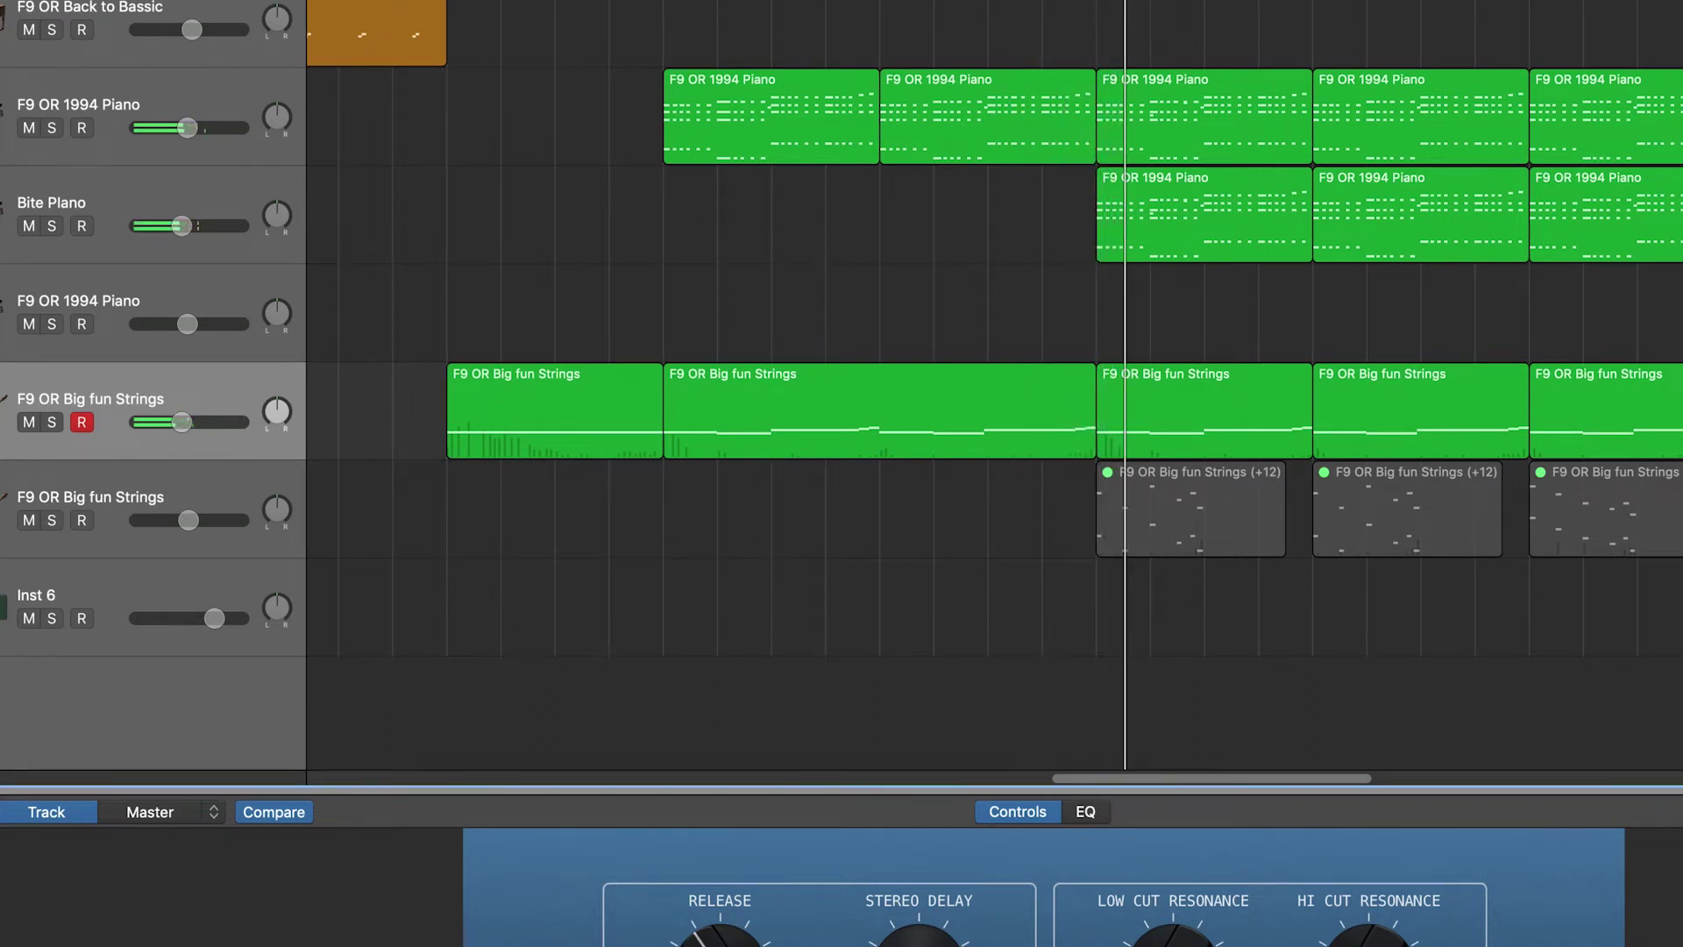
Step: Solo the Big fun Strings region at bar 85 together with the first 1994 Piano region and audition them
{"action": "left_click", "coordinate": [866, 410]}
{"action": "key", "text": "ctrl+s"}
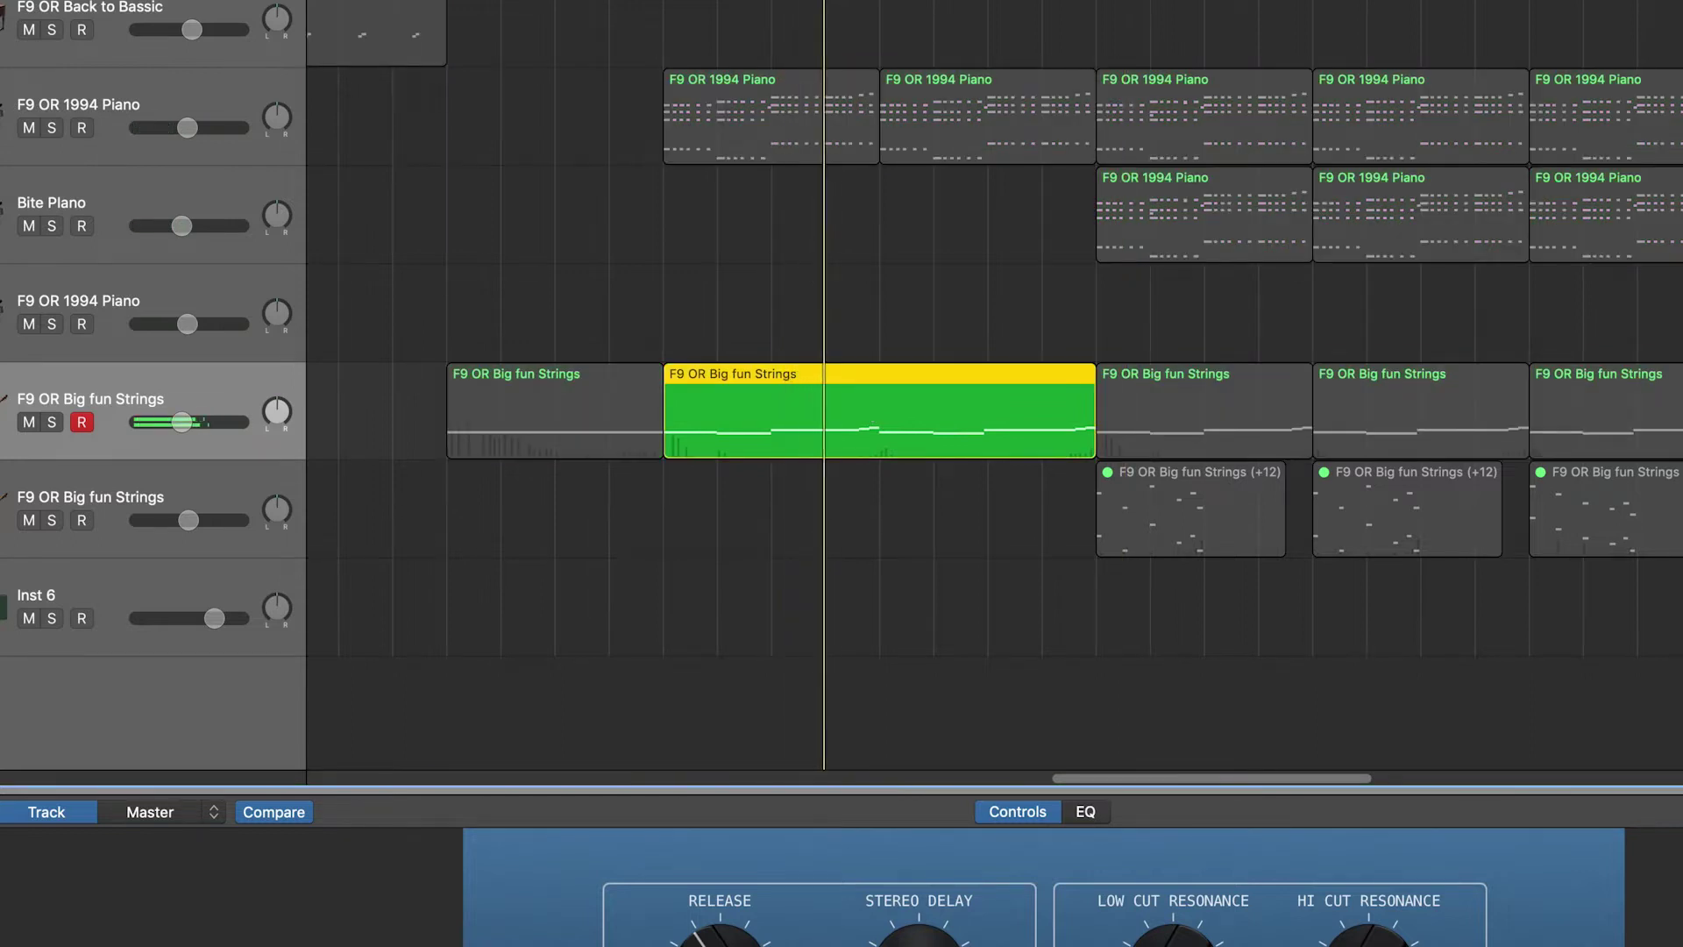
{"action": "key", "text": "space"}
{"action": "mouse_move", "coordinate": [829, 4]}
{"action": "left_mouse_down"}
{"action": "mouse_move", "coordinate": [829, 419]}
{"action": "mouse_move", "coordinate": [845, 454]}
{"action": "left_mouse_up"}
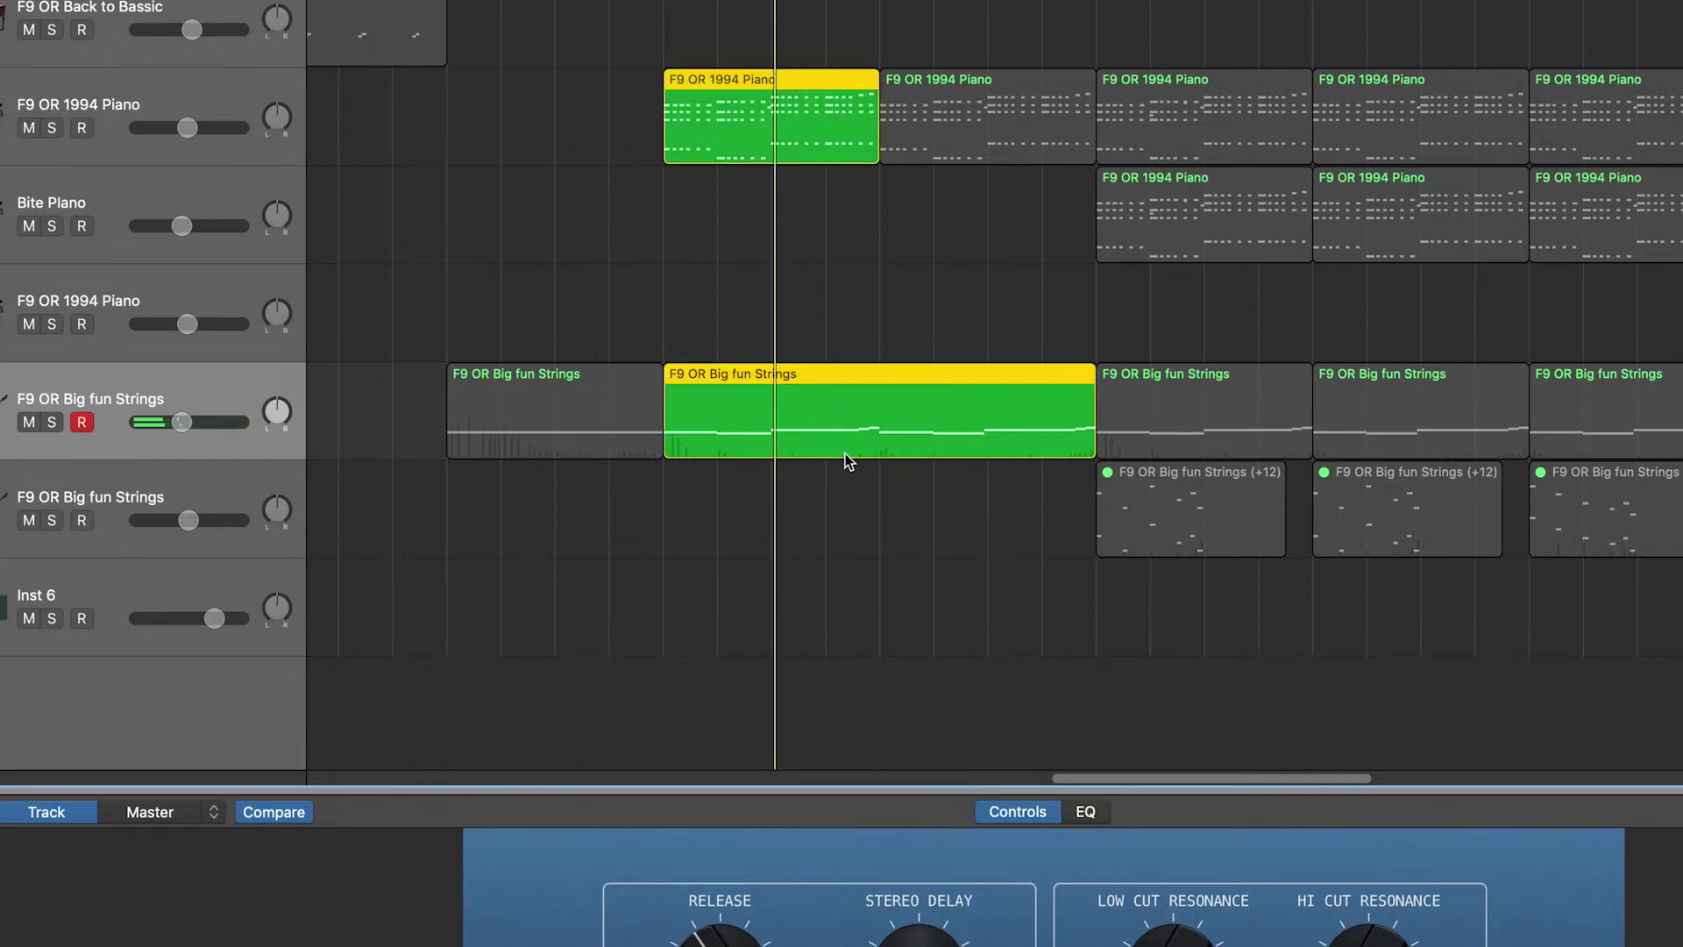
{"action": "key", "text": "space"}
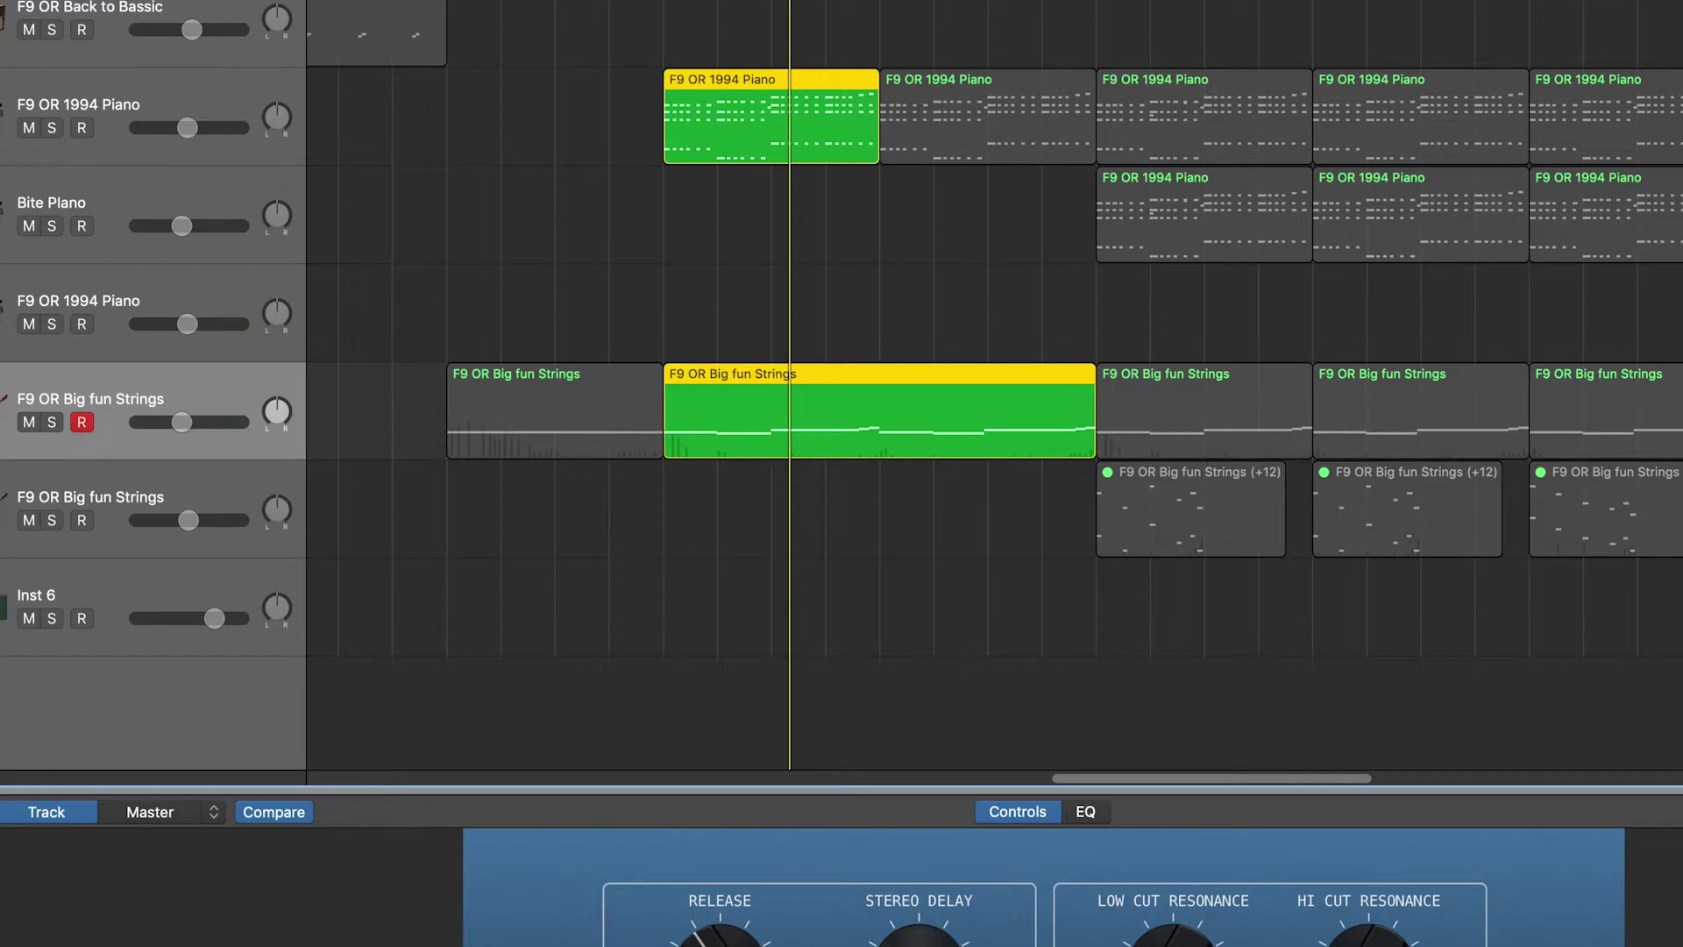
Step: Turn off soloing, unmute the Big fun Strings (+12) regions on track 24 from bar 93 and play them with the arrangement
{"action": "key", "text": "ctrl+s"}
{"action": "left_click", "coordinate": [789, 526]}
{"action": "left_click_drag", "start_coordinate": [982, 523], "coordinate": [1679, 549]}
{"action": "key", "text": "ctrl+m"}
{"action": "scroll", "coordinate": [1438, 657], "scroll_direction": "right", "scroll_amount": 5}
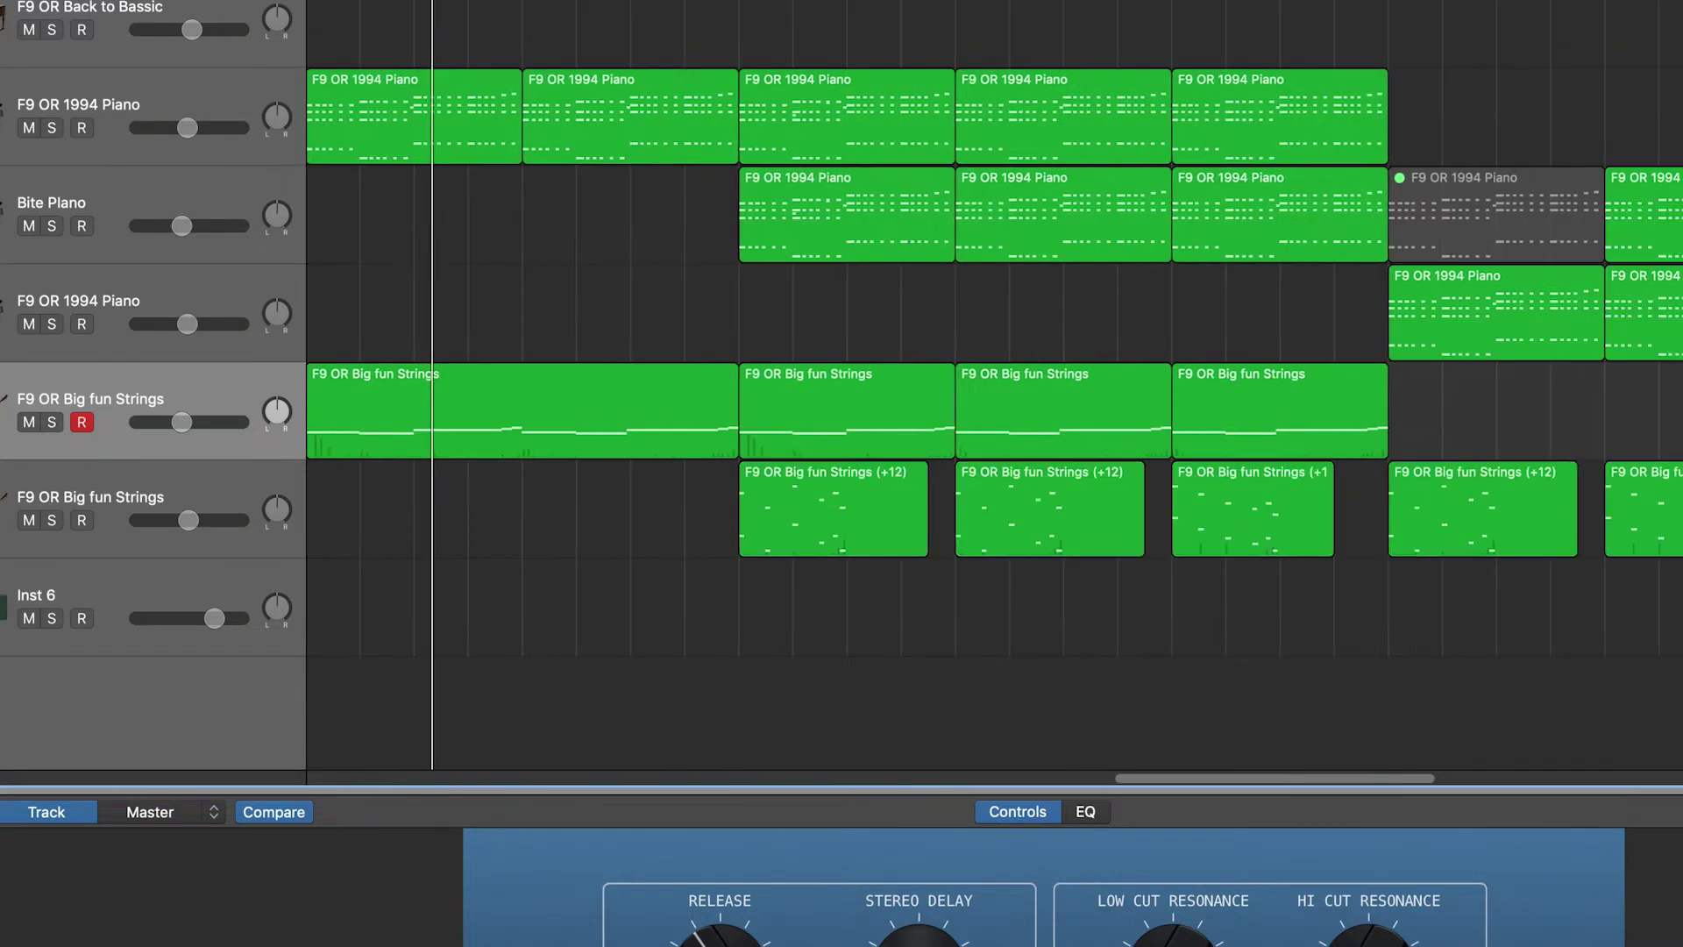
{"action": "left_click_drag", "start_coordinate": [618, 519], "coordinate": [1287, 487]}
{"action": "key", "text": "space"}
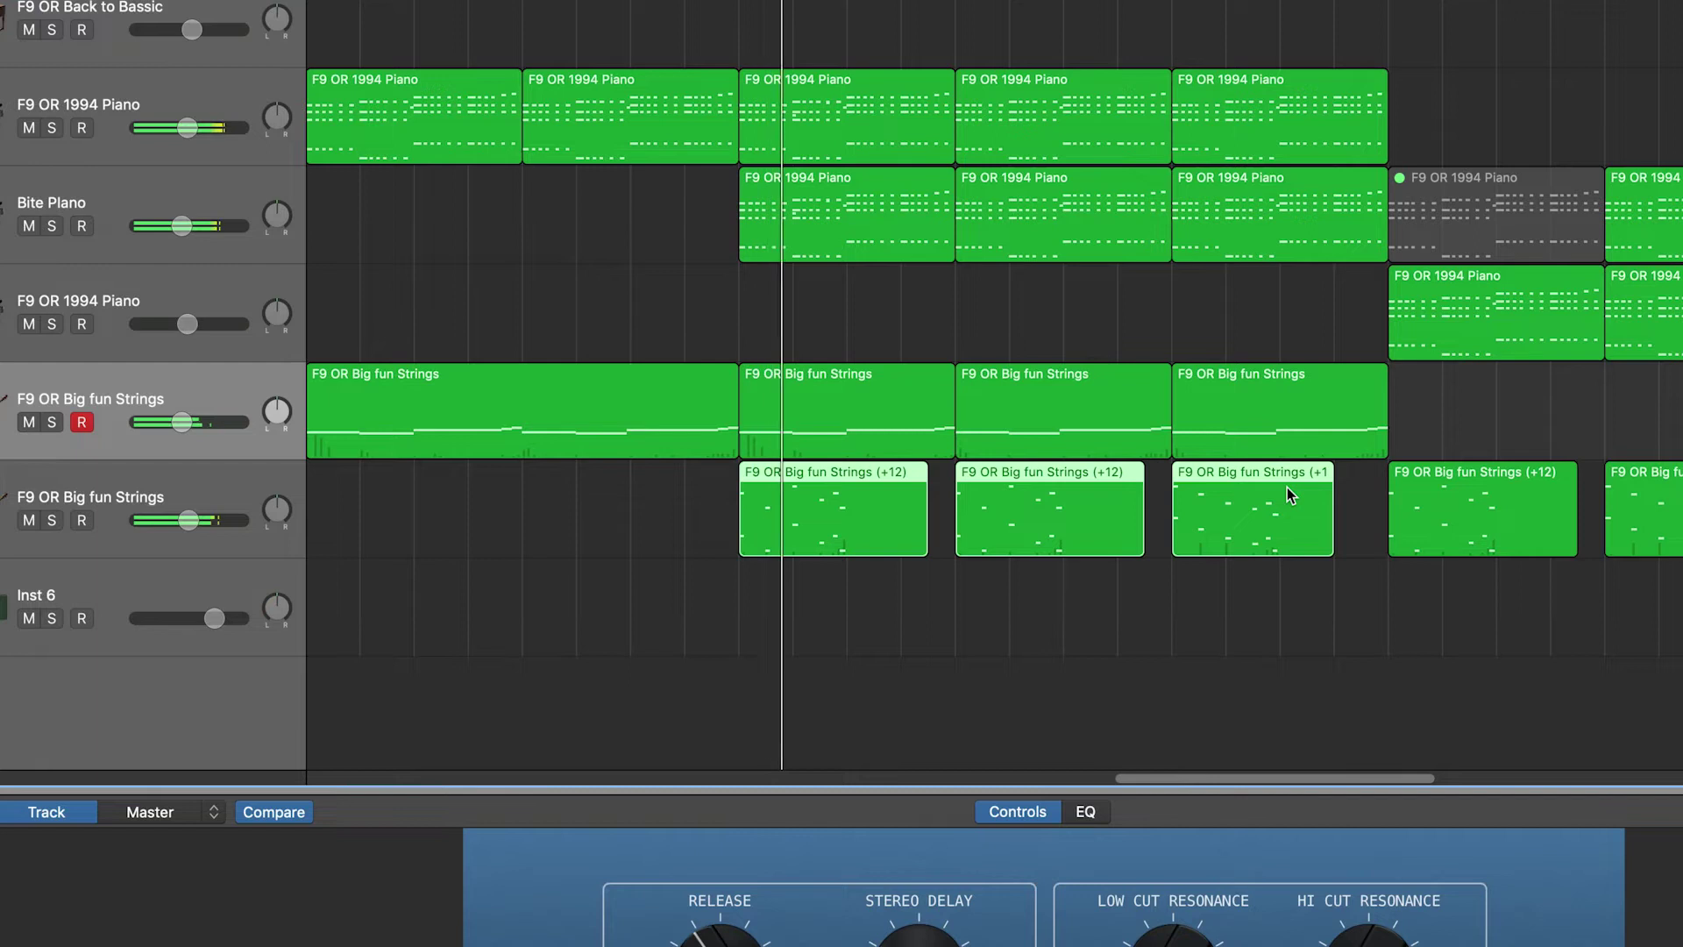
{"action": "left_click", "coordinate": [112, 487]}
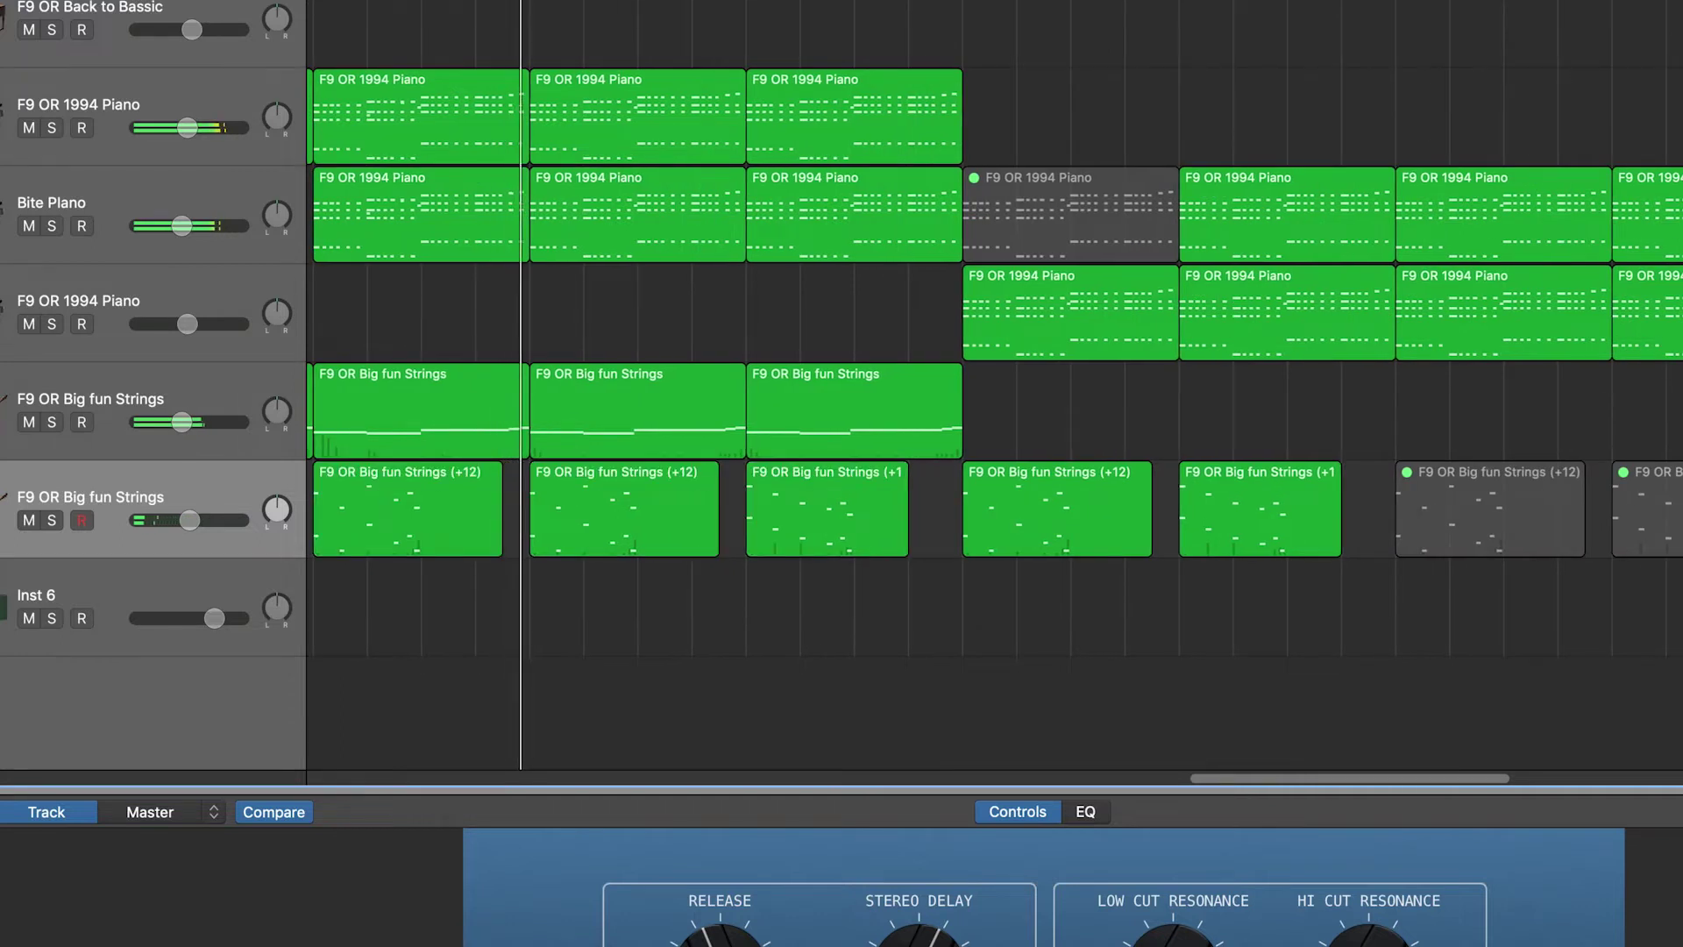
Step: Unmute the Bite Piano region at bar 105 and the remaining Big fun Strings (+12) regions from bar 113 and play up to bar 105
{"action": "left_click", "coordinate": [1092, 213]}
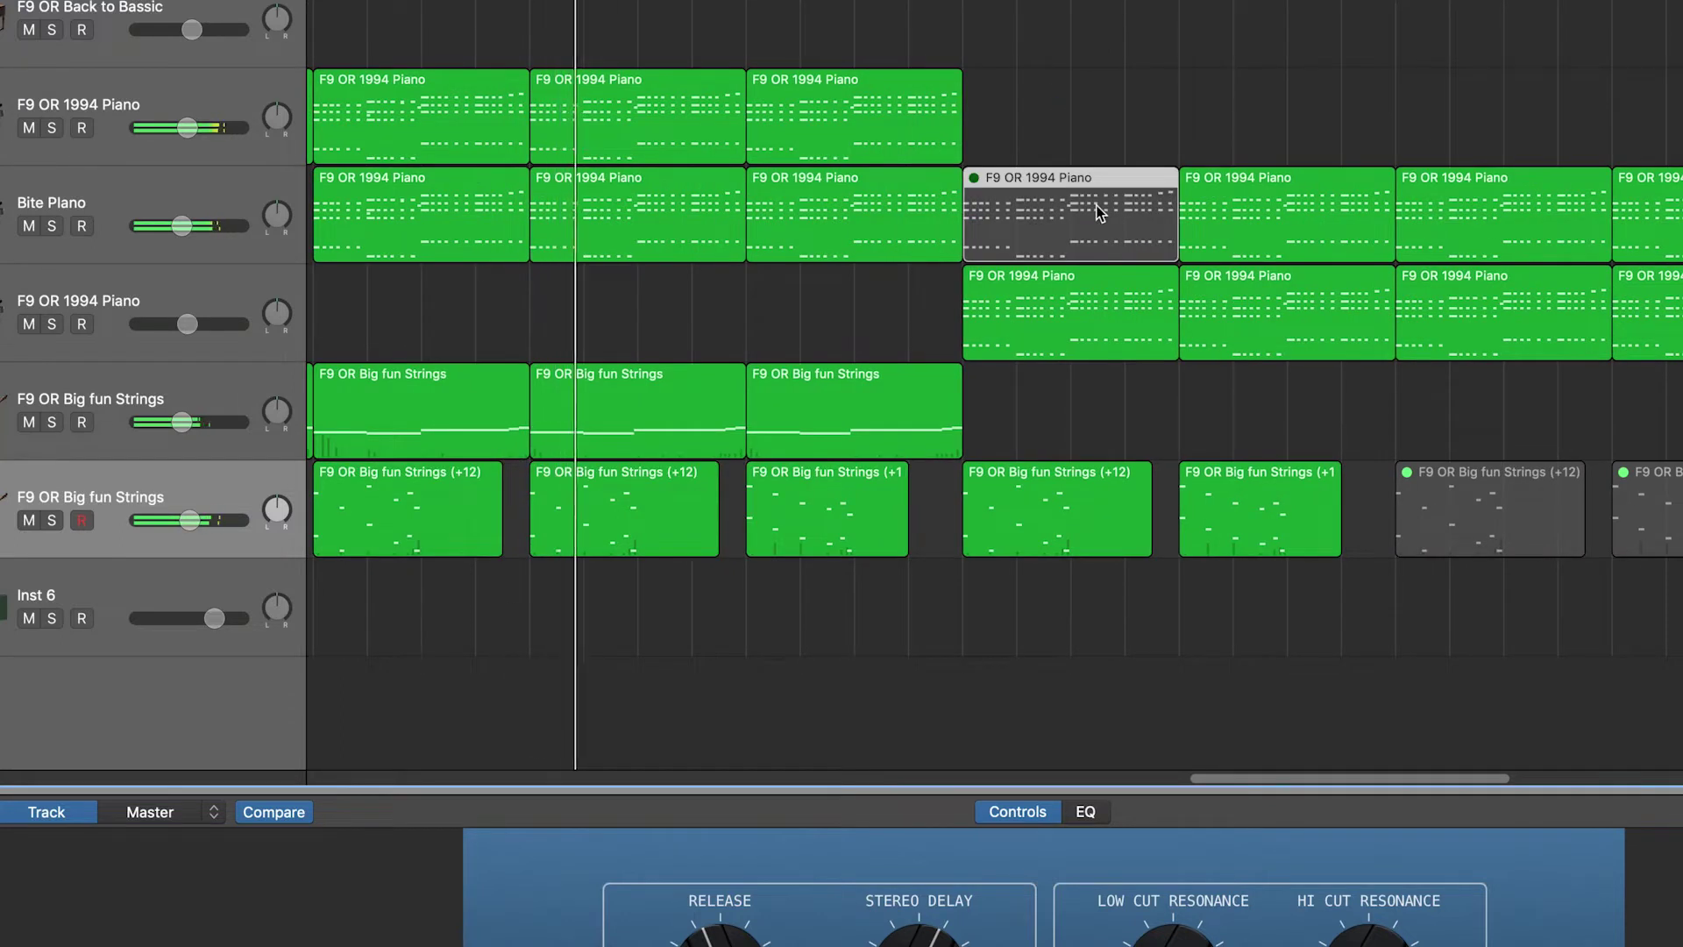
{"action": "key", "text": "m"}
{"action": "left_click", "coordinate": [1510, 473]}
{"action": "key", "text": "m"}
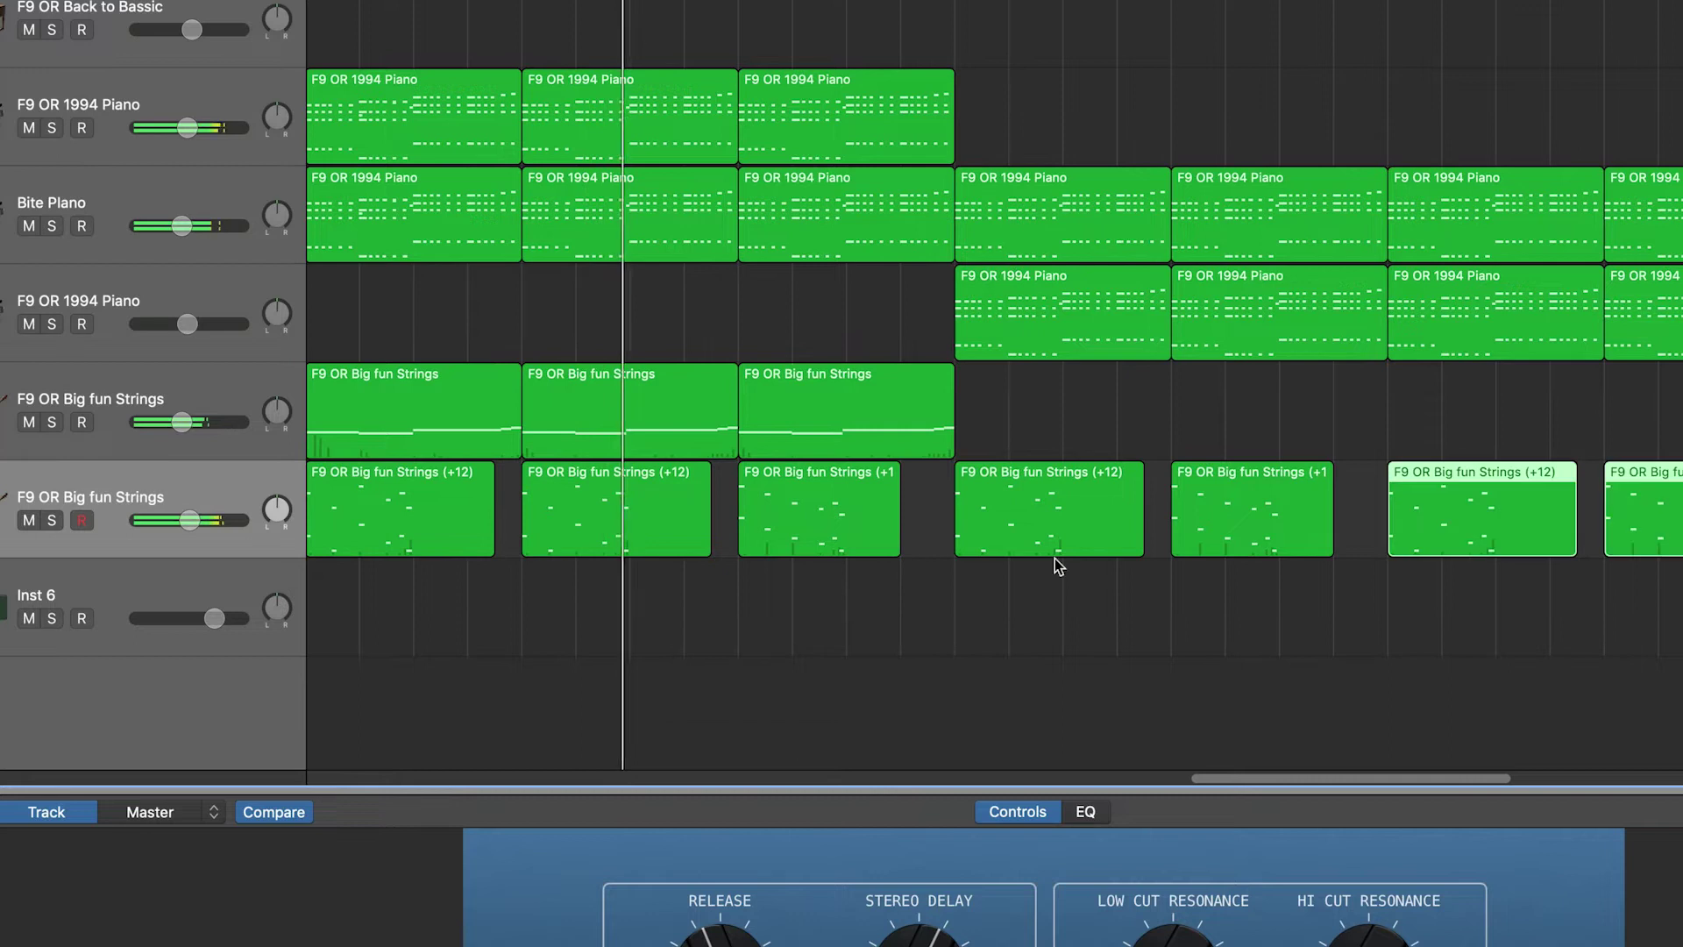
{"action": "scroll", "coordinate": [973, 566], "scroll_direction": "right", "scroll_amount": 5}
{"action": "scroll", "coordinate": [882, 156], "scroll_direction": "left", "scroll_amount": 6}
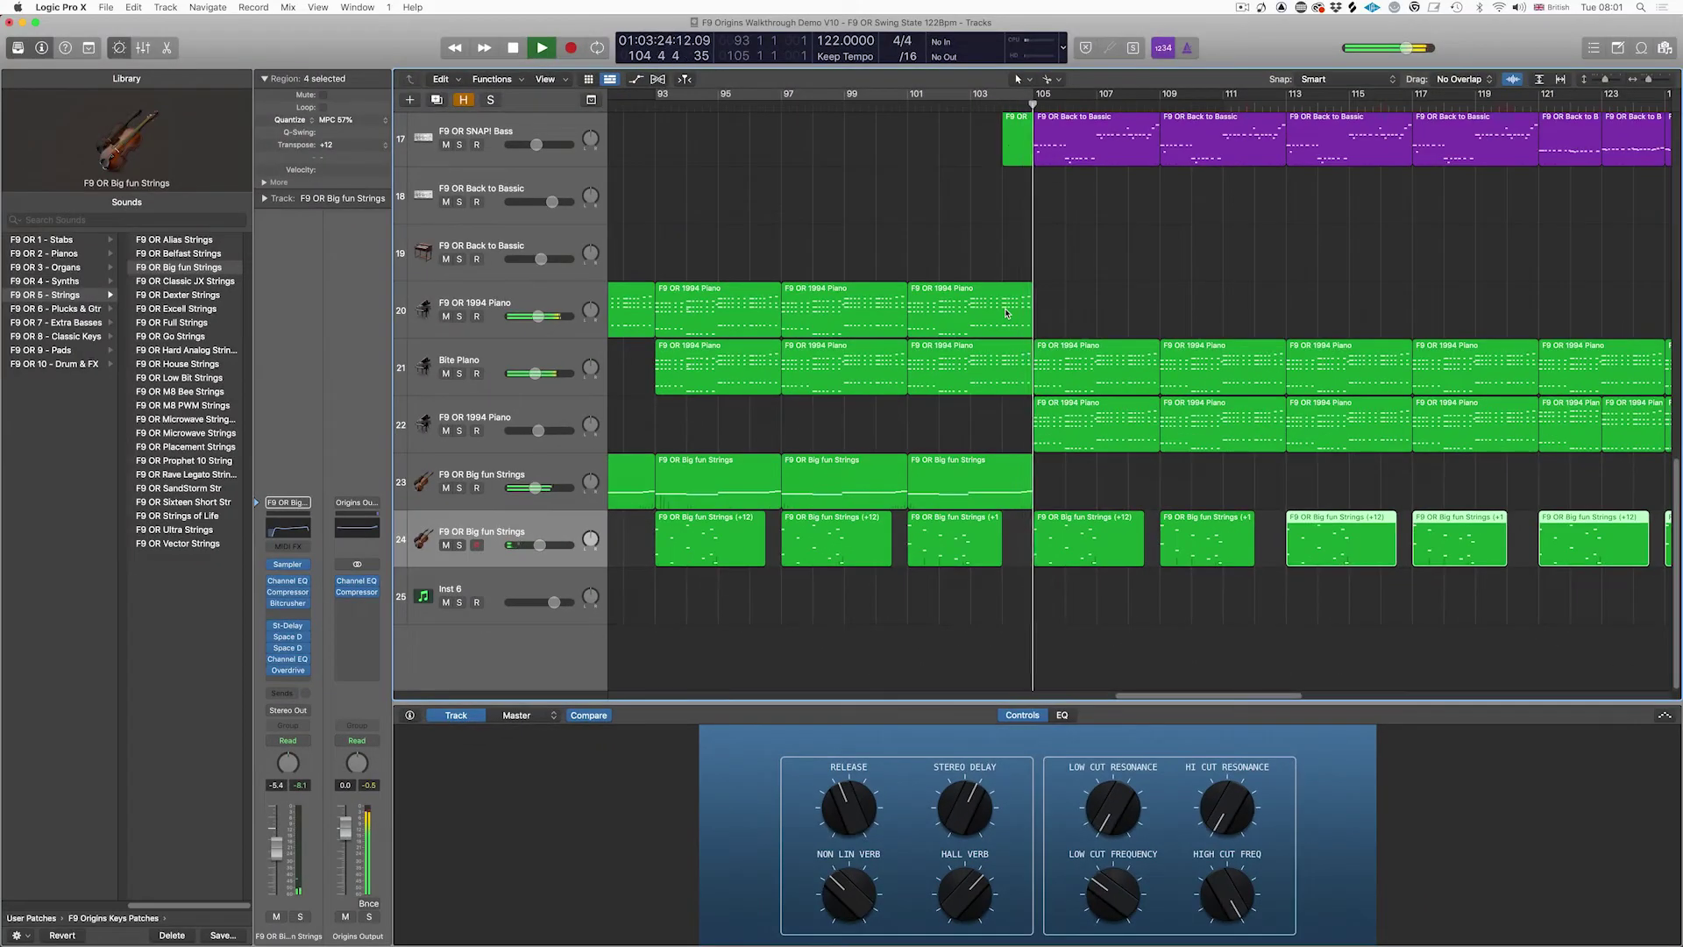
{"action": "key", "text": "space"}
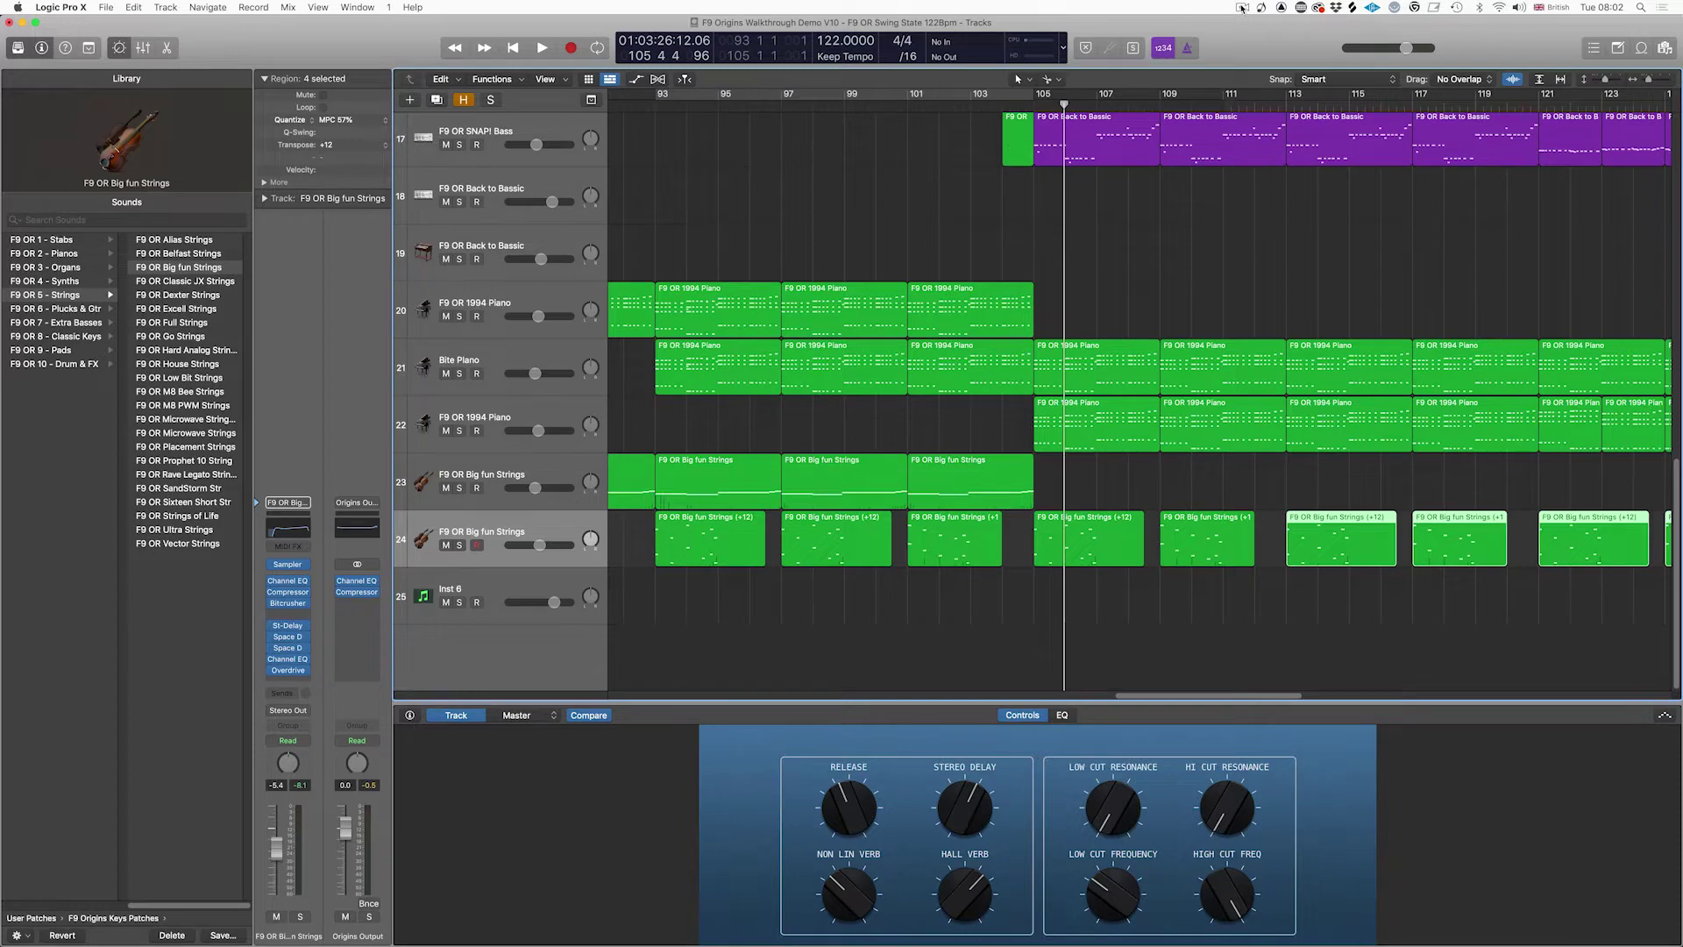
Step: Audition the Hi Strings regions from bar 81 on track 25, soloed and within the full arrangement
{"action": "left_click", "coordinate": [694, 505]}
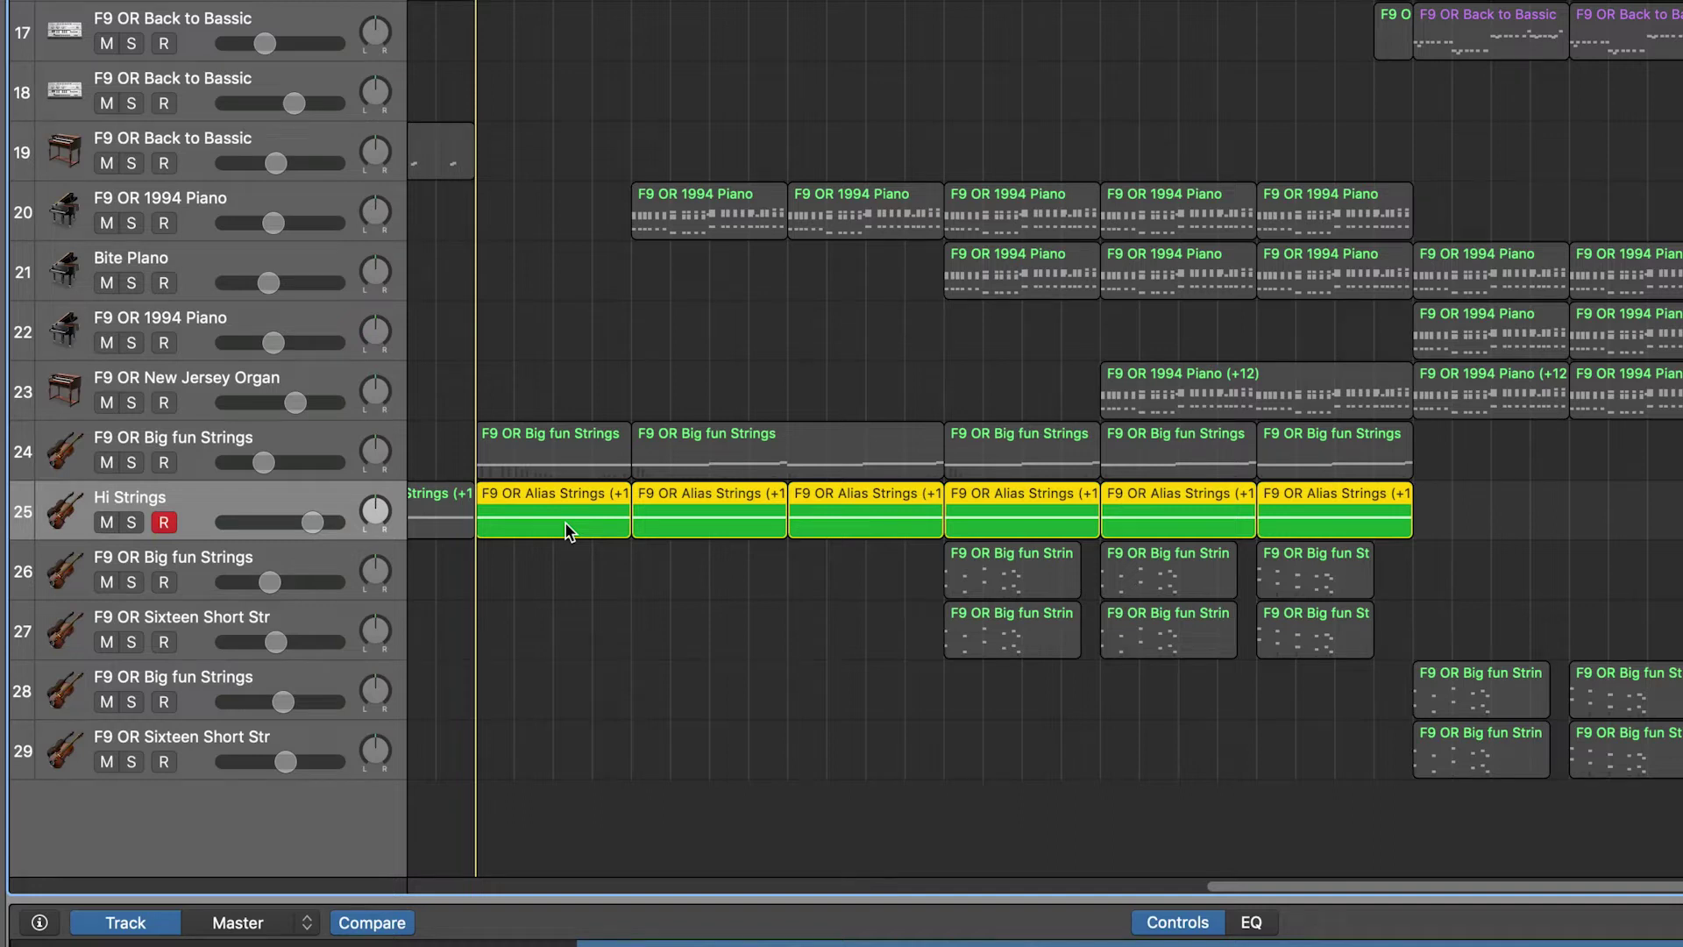
{"action": "key", "text": "space"}
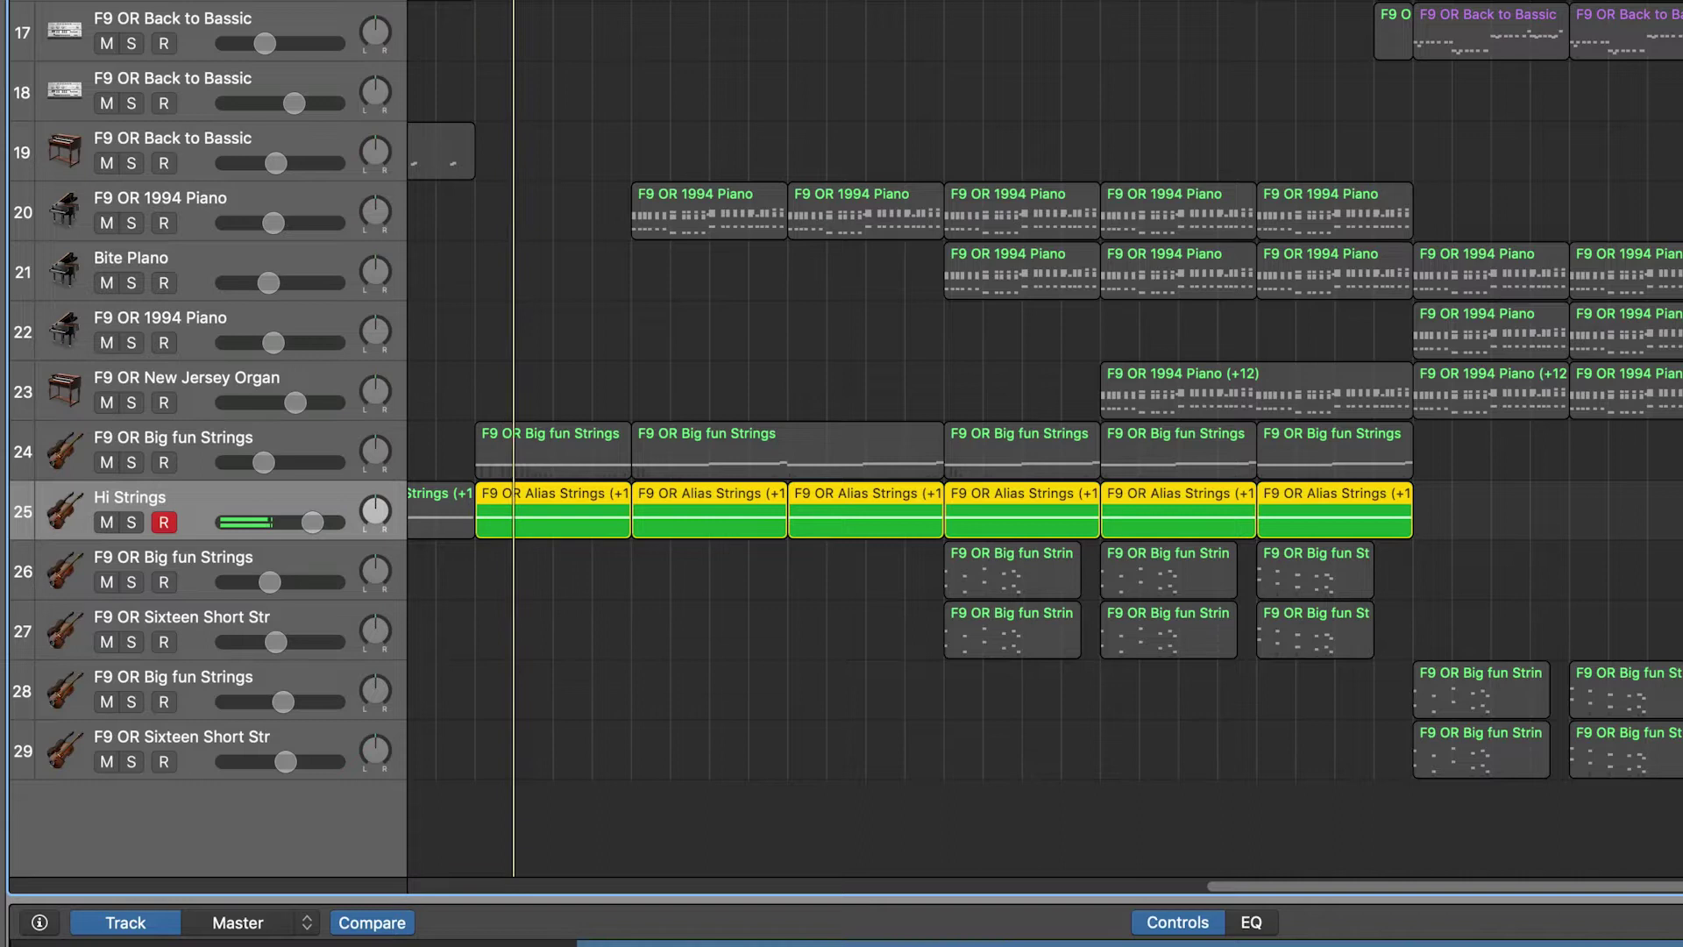
{"action": "key", "text": "super+a"}
{"action": "key", "text": "space"}
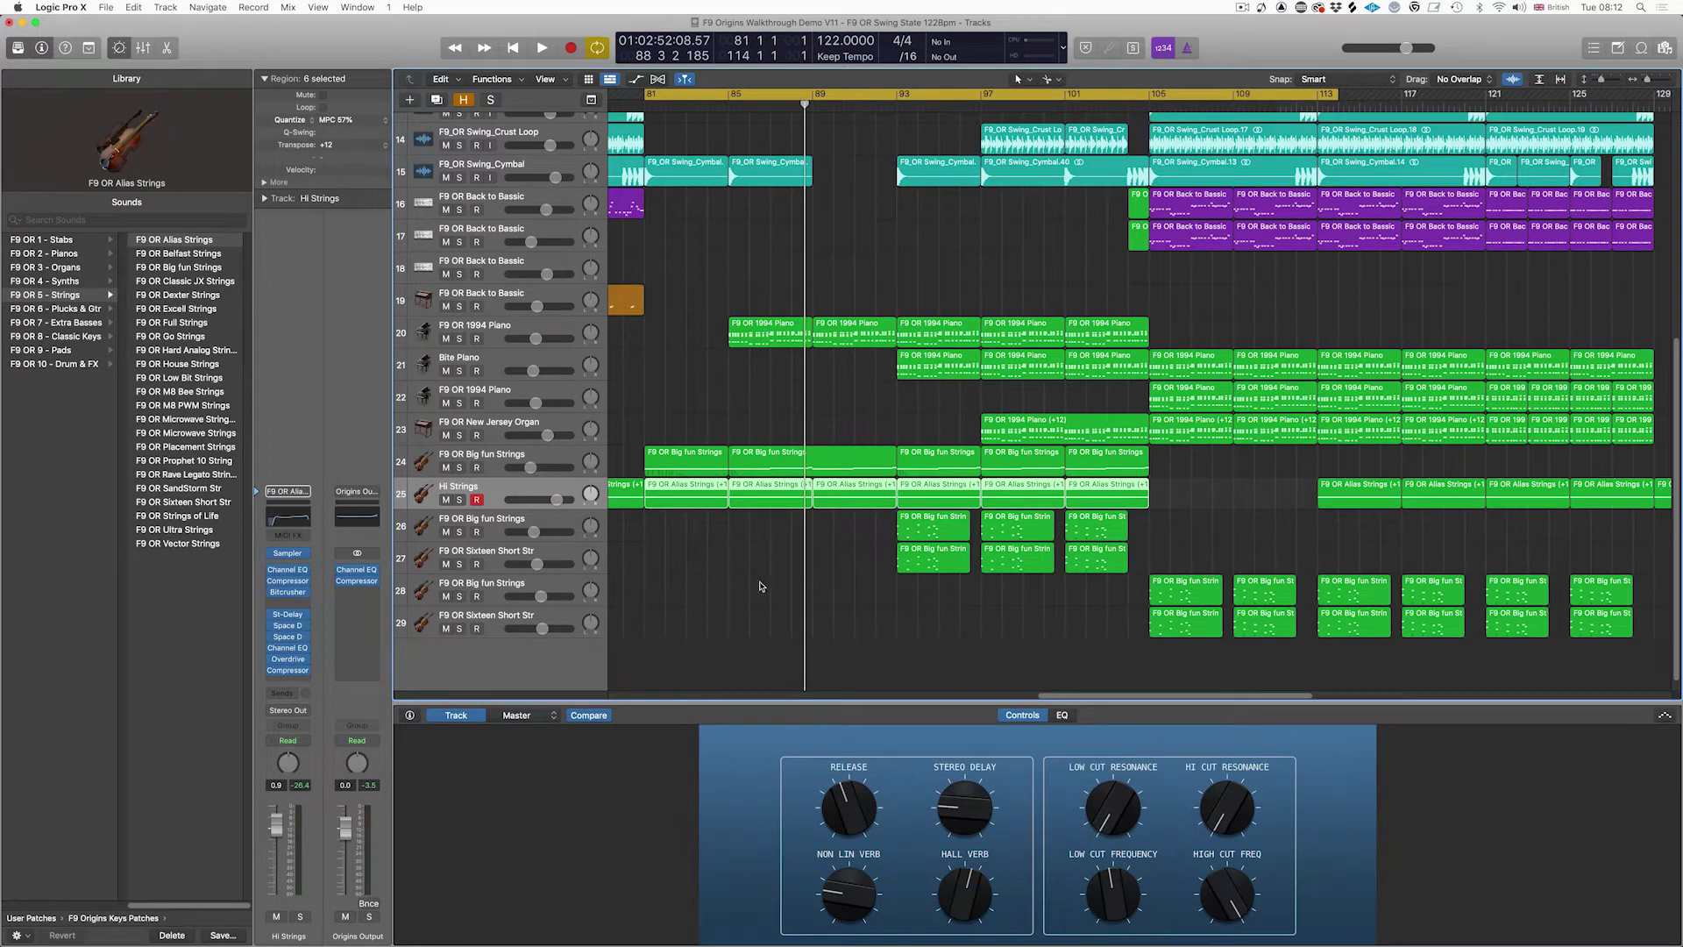
Step: Move the cycle range to start at bar 105 and audition the Sixteen Short Str regions on track 29, soloed and in the full mix
{"action": "left_click", "coordinate": [517, 619]}
{"action": "left_click_drag", "start_coordinate": [1151, 96], "coordinate": [1676, 94]}
{"action": "scroll", "coordinate": [619, 577], "scroll_direction": "right", "scroll_amount": 3}
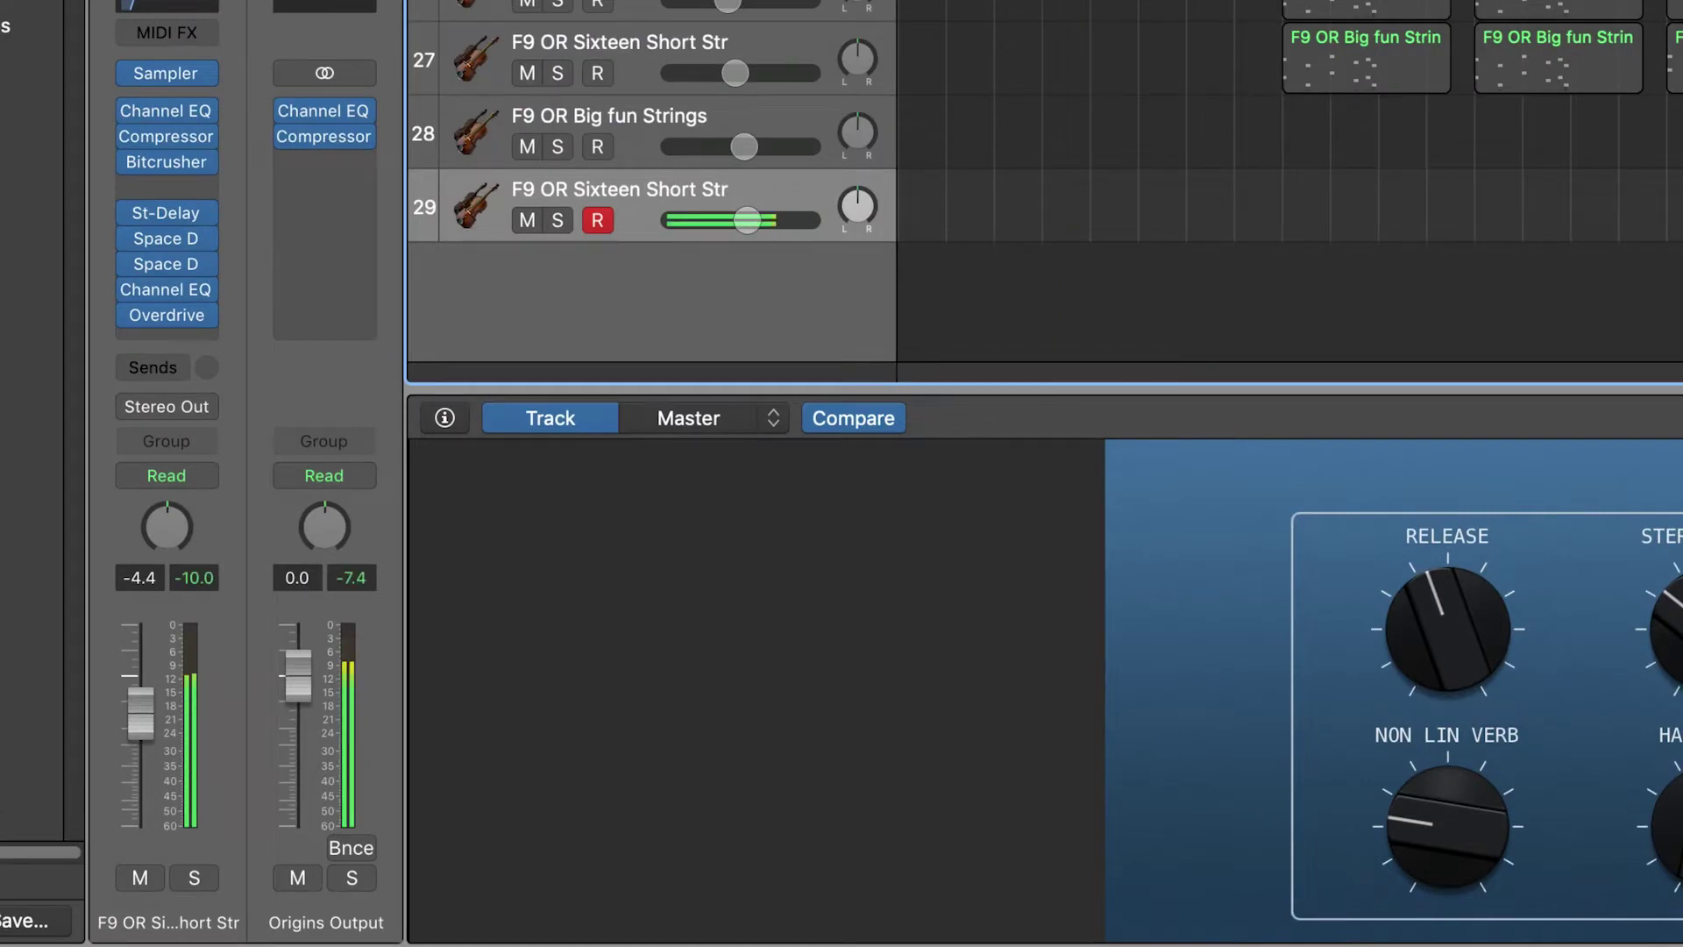
{"action": "key", "text": "ctrl+s"}
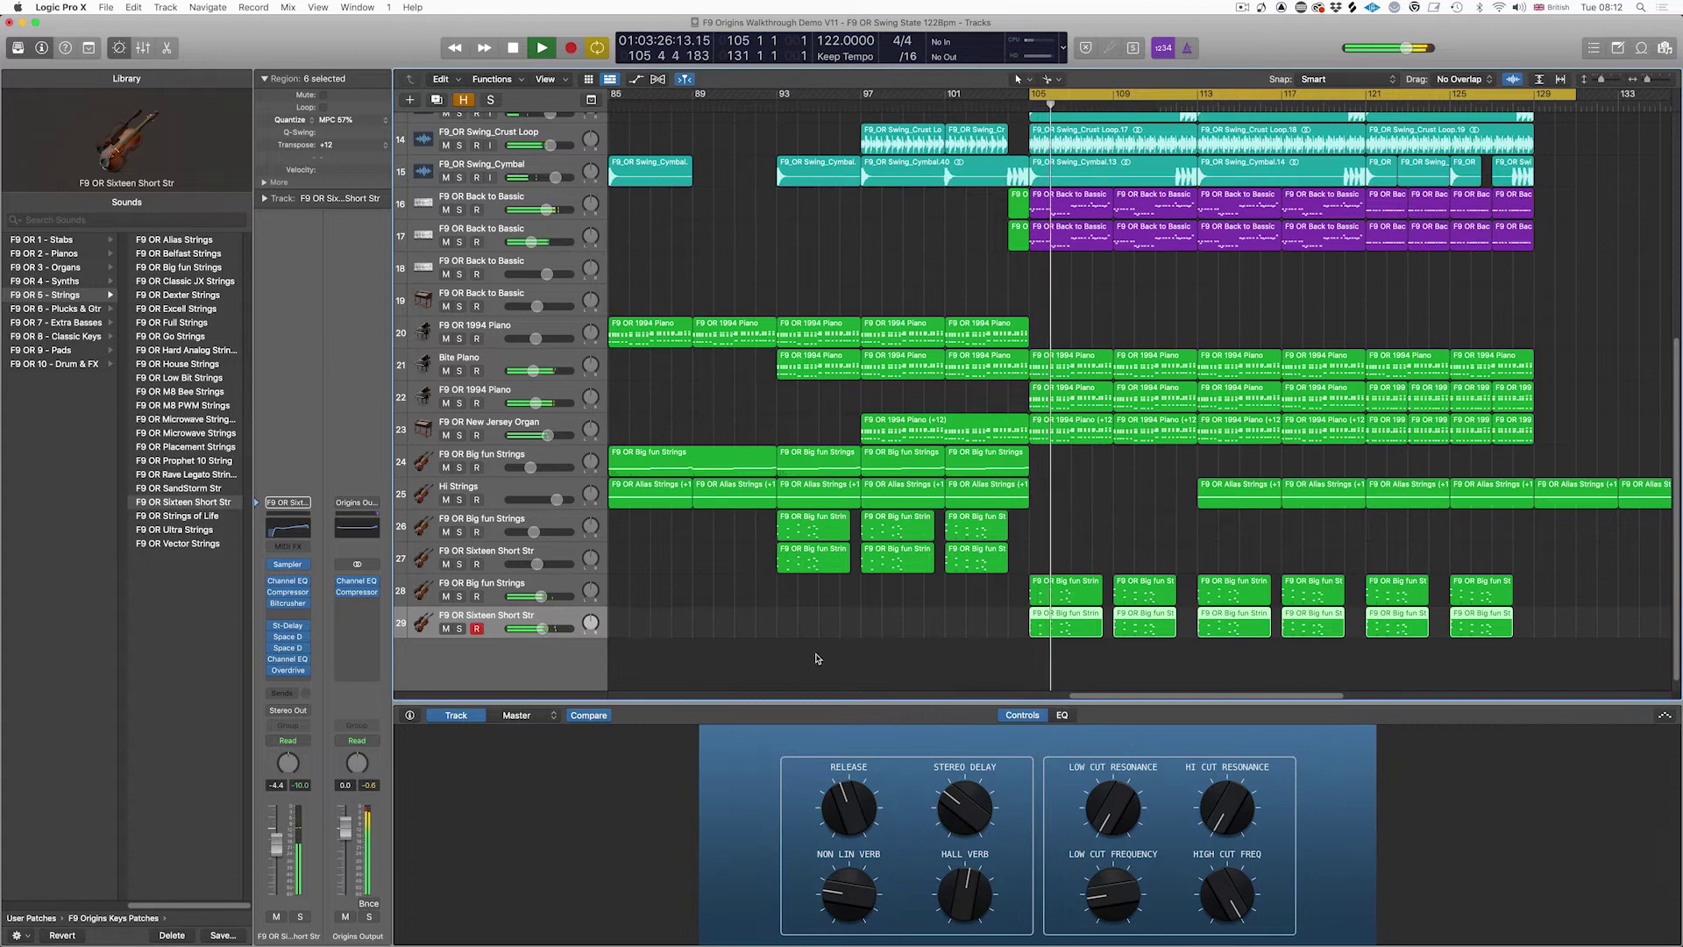
{"action": "scroll", "coordinate": [836, 653], "scroll_direction": "right", "scroll_amount": 3}
{"action": "scroll", "coordinate": [835, 653], "scroll_direction": "right", "scroll_amount": 2}
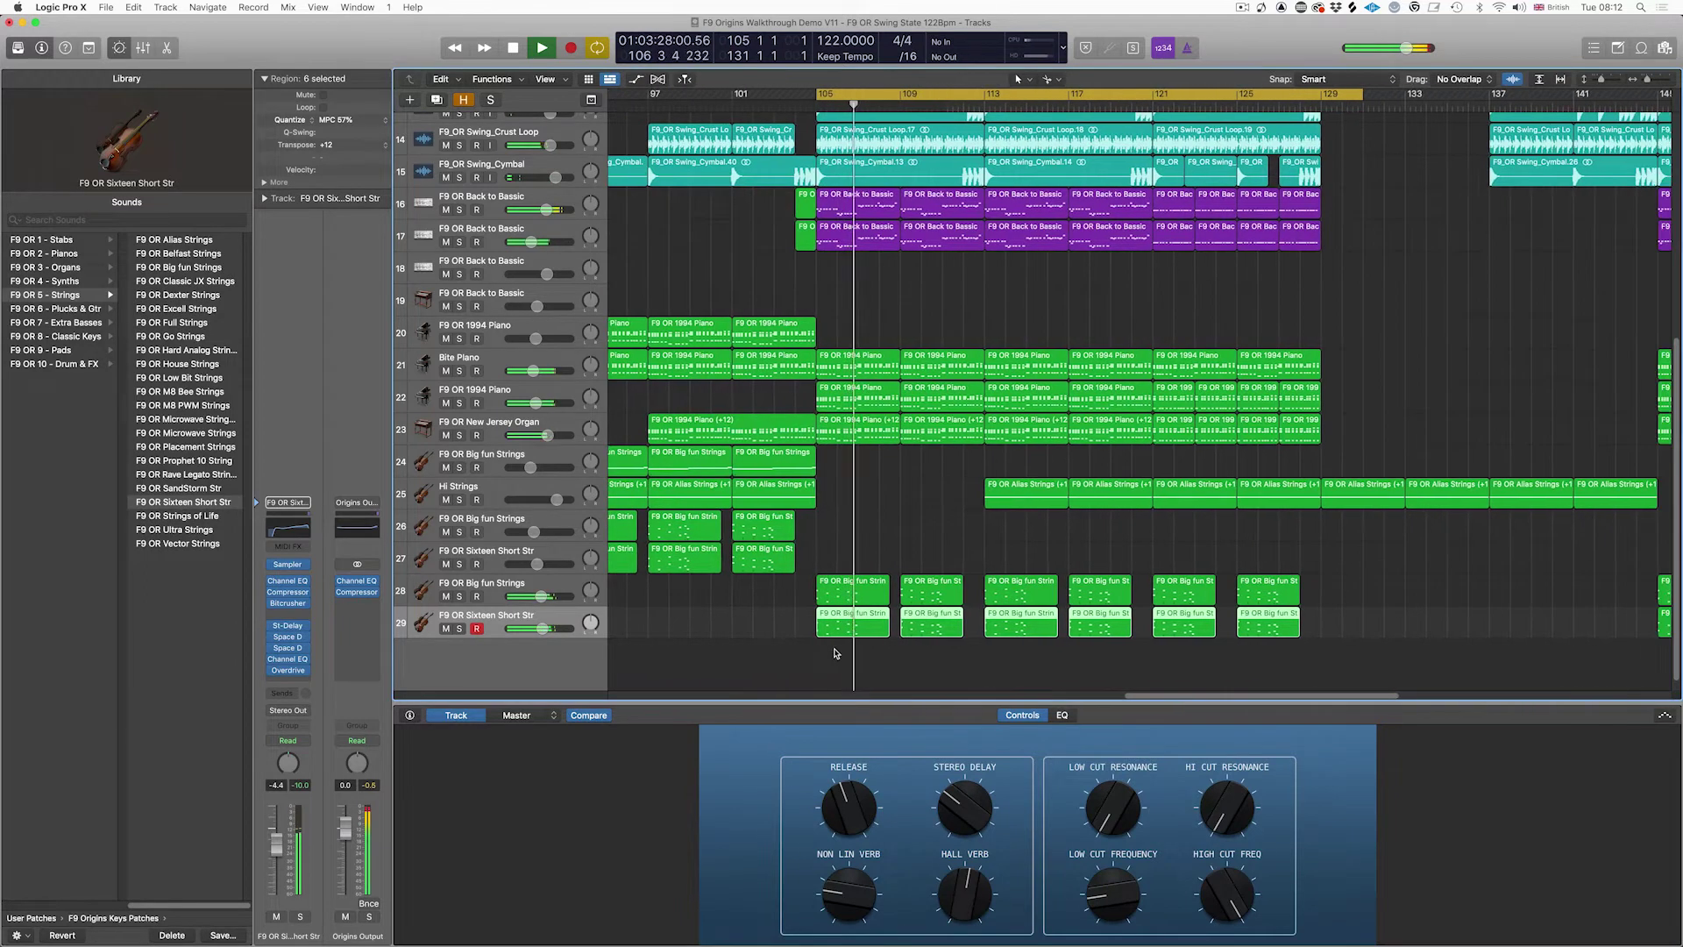
{"action": "left_click", "coordinate": [1000, 547]}
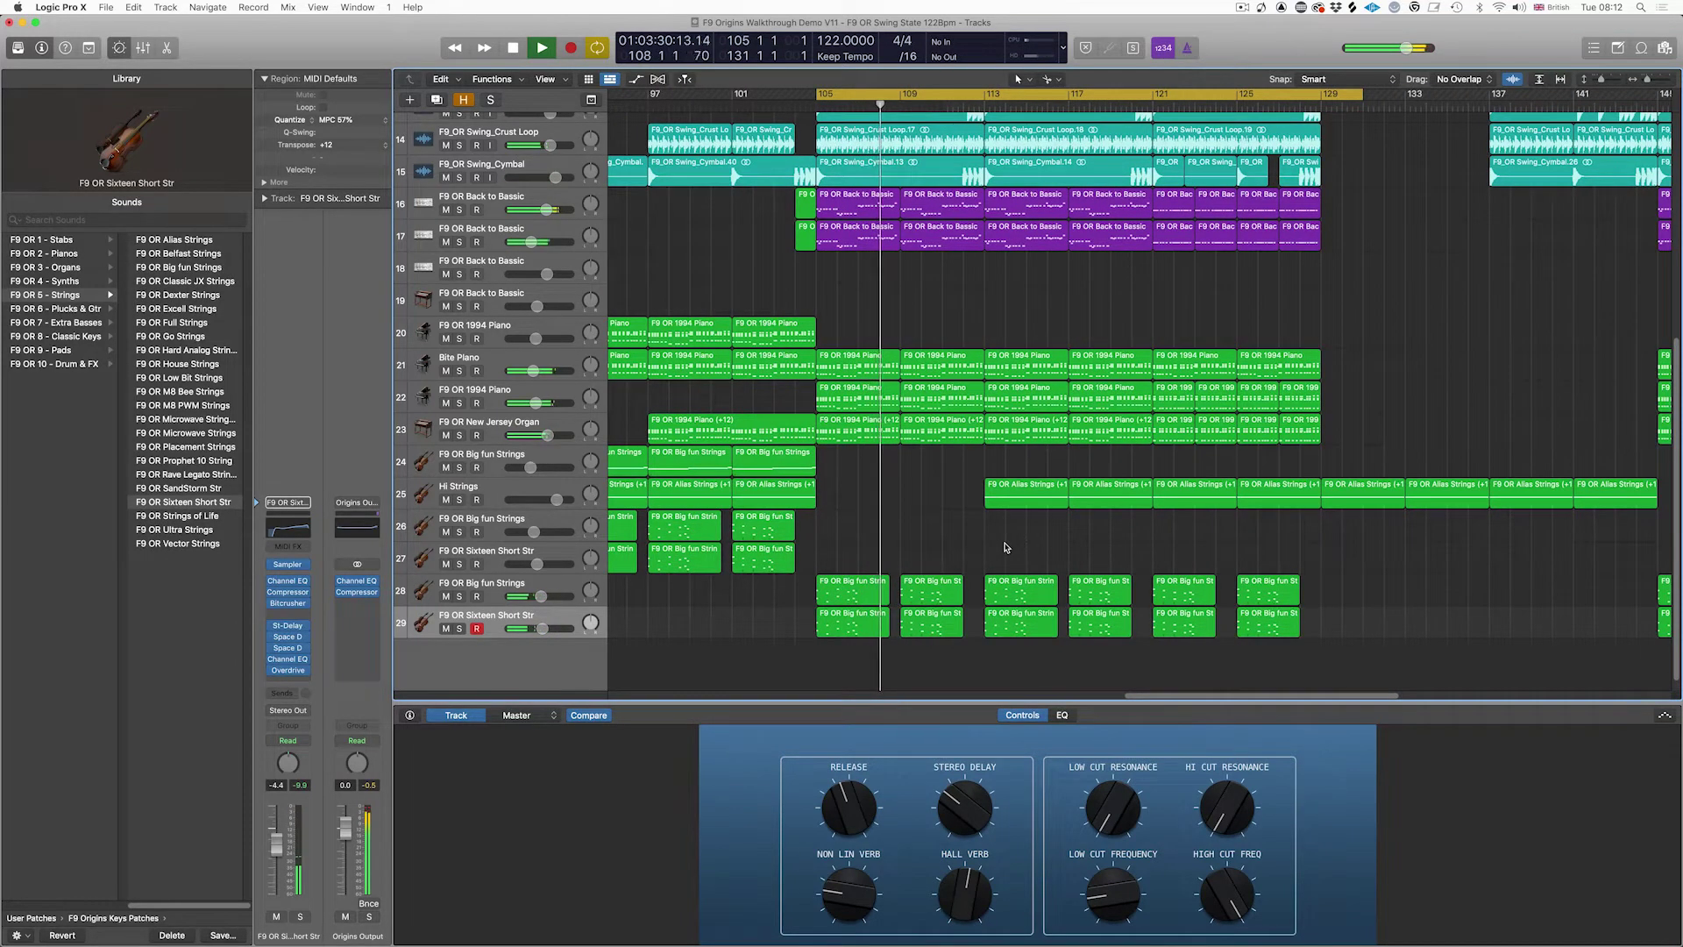
{"action": "key", "text": "space"}
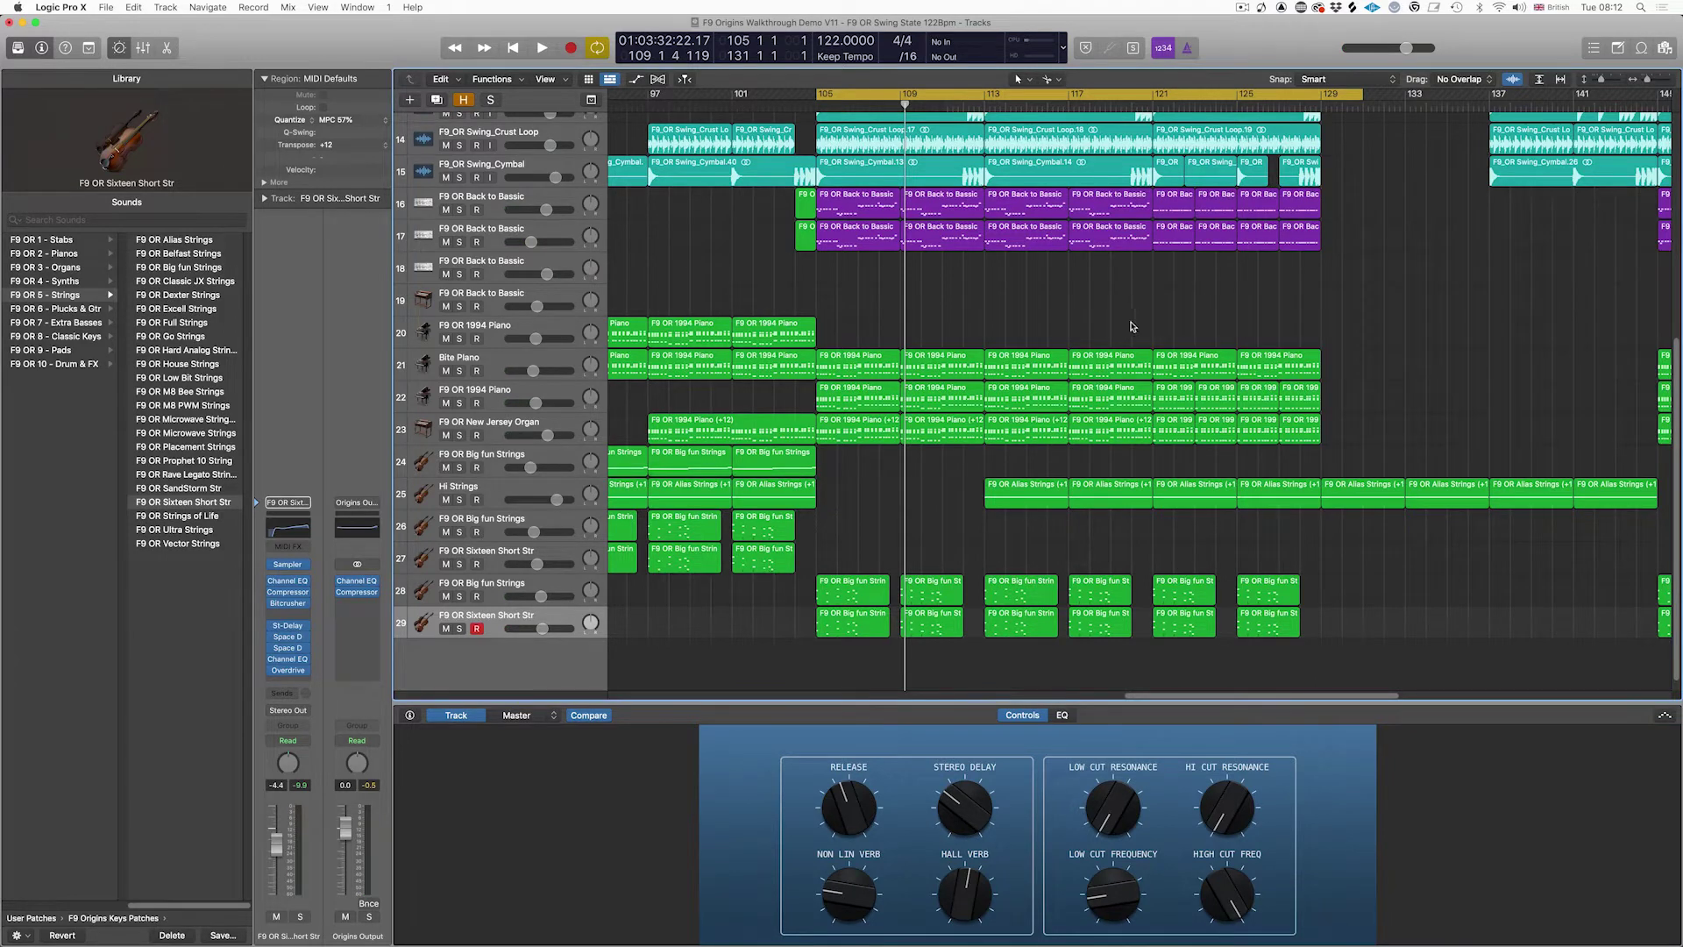
Step: Cycle bars 117 to 125 and audition the New Jersey Organ regions on track 23 soloed
{"action": "left_click_drag", "start_coordinate": [1146, 90], "coordinate": [1412, 99]}
{"action": "key", "text": "Return"}
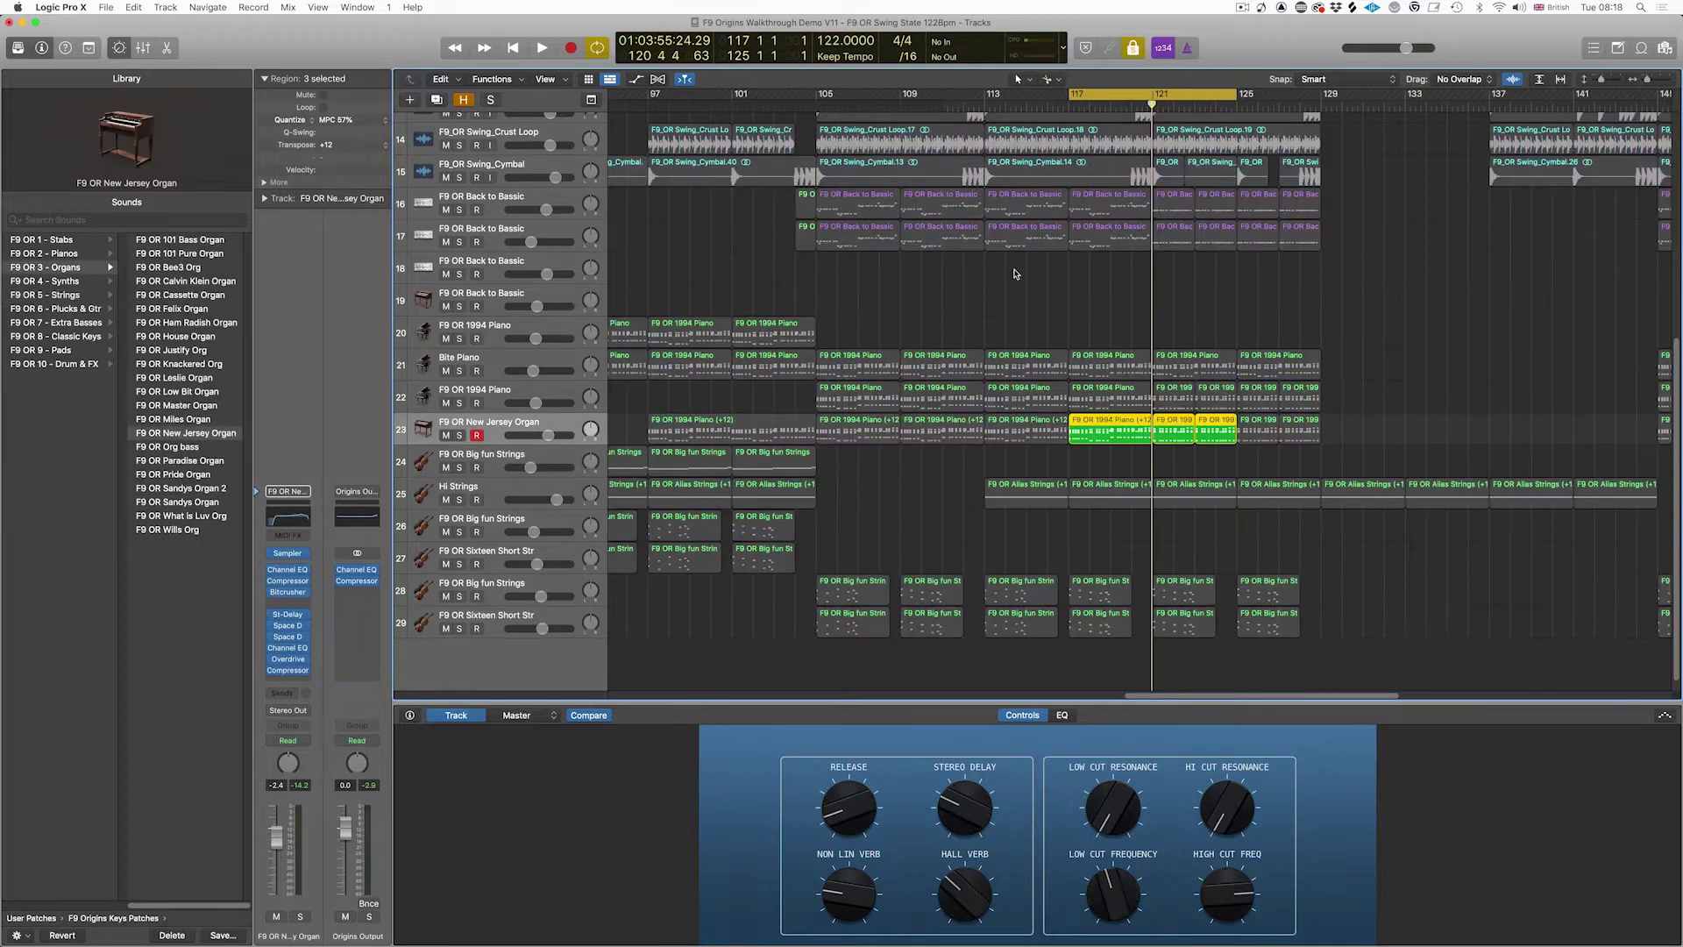
{"action": "key", "text": "super+Right"}
{"action": "scroll", "coordinate": [1012, 278], "scroll_direction": "right", "scroll_amount": 5}
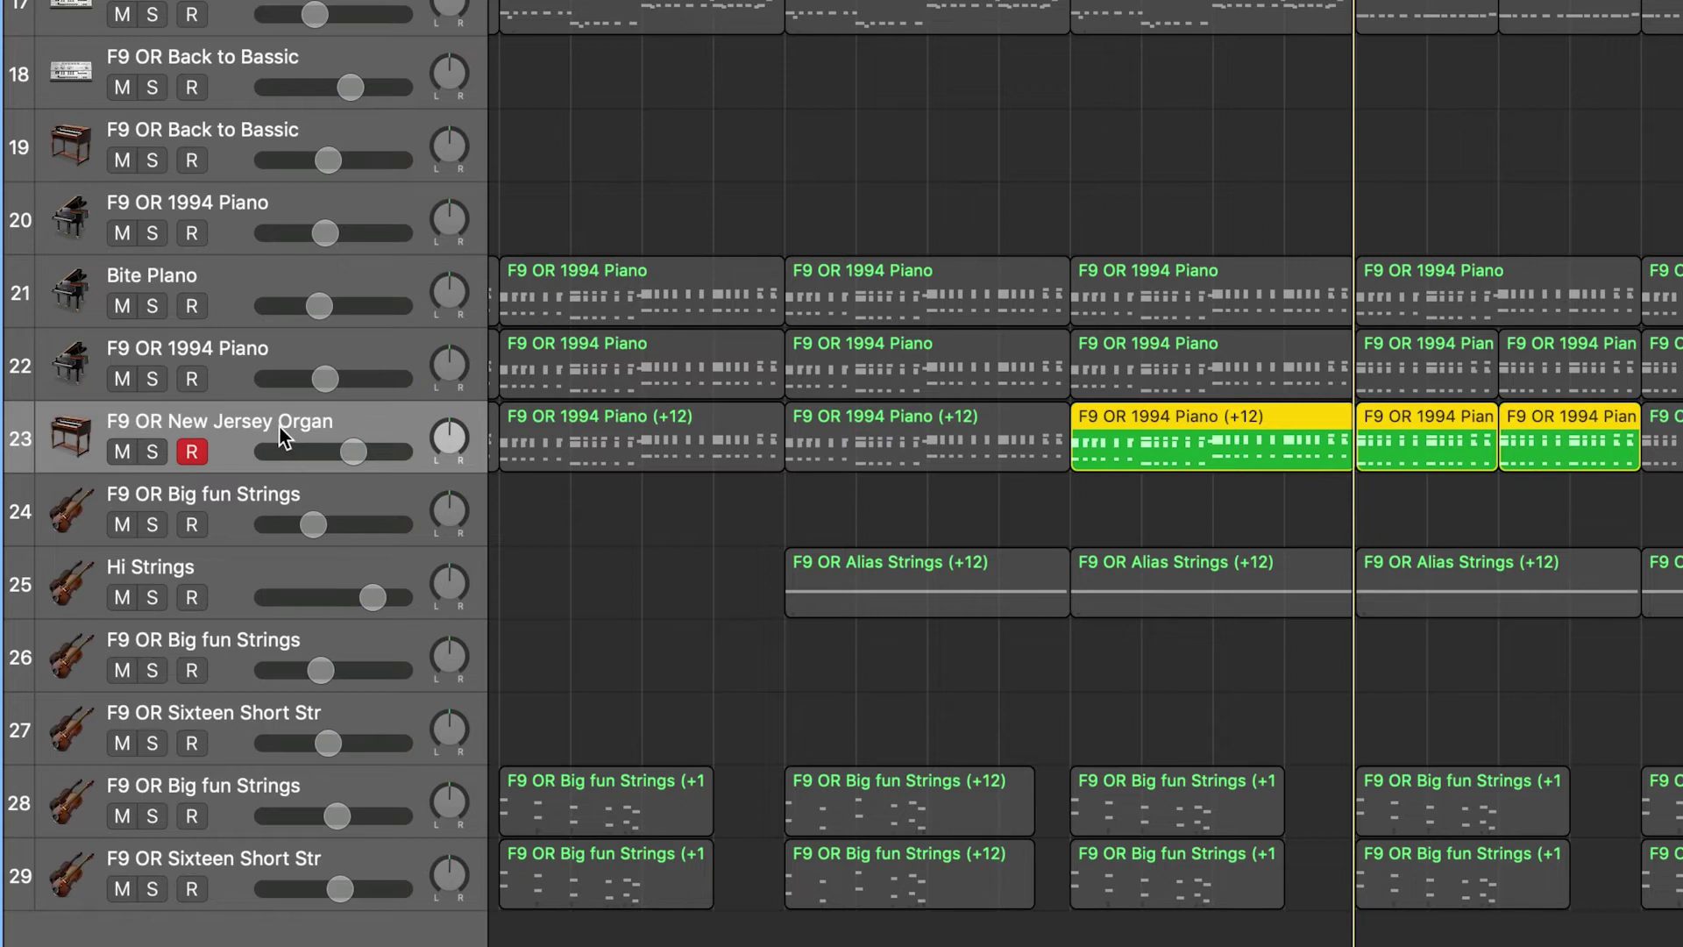
{"action": "key", "text": "space"}
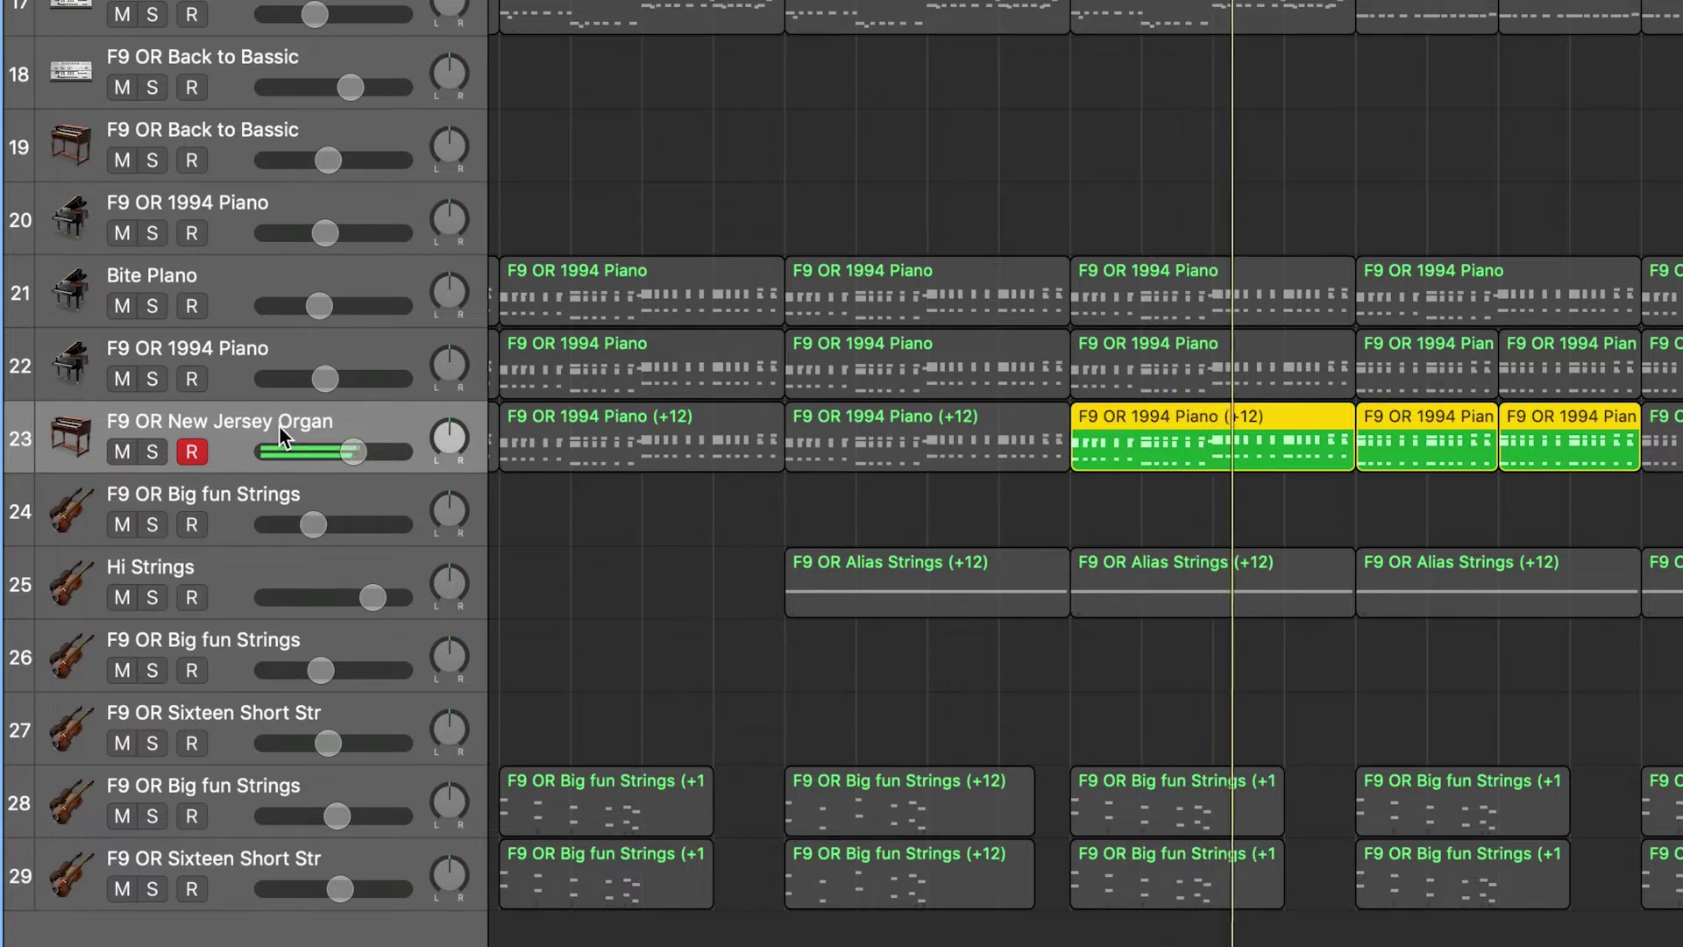
{"action": "key", "text": "space"}
Step: Solo the Bite Piano, 1994 Piano and New Jersey Organ regions from bar 117 together, compare with the organ muted and unmuted, and end the solo
{"action": "left_click_drag", "start_coordinate": [1139, 171], "coordinate": [1567, 491]}
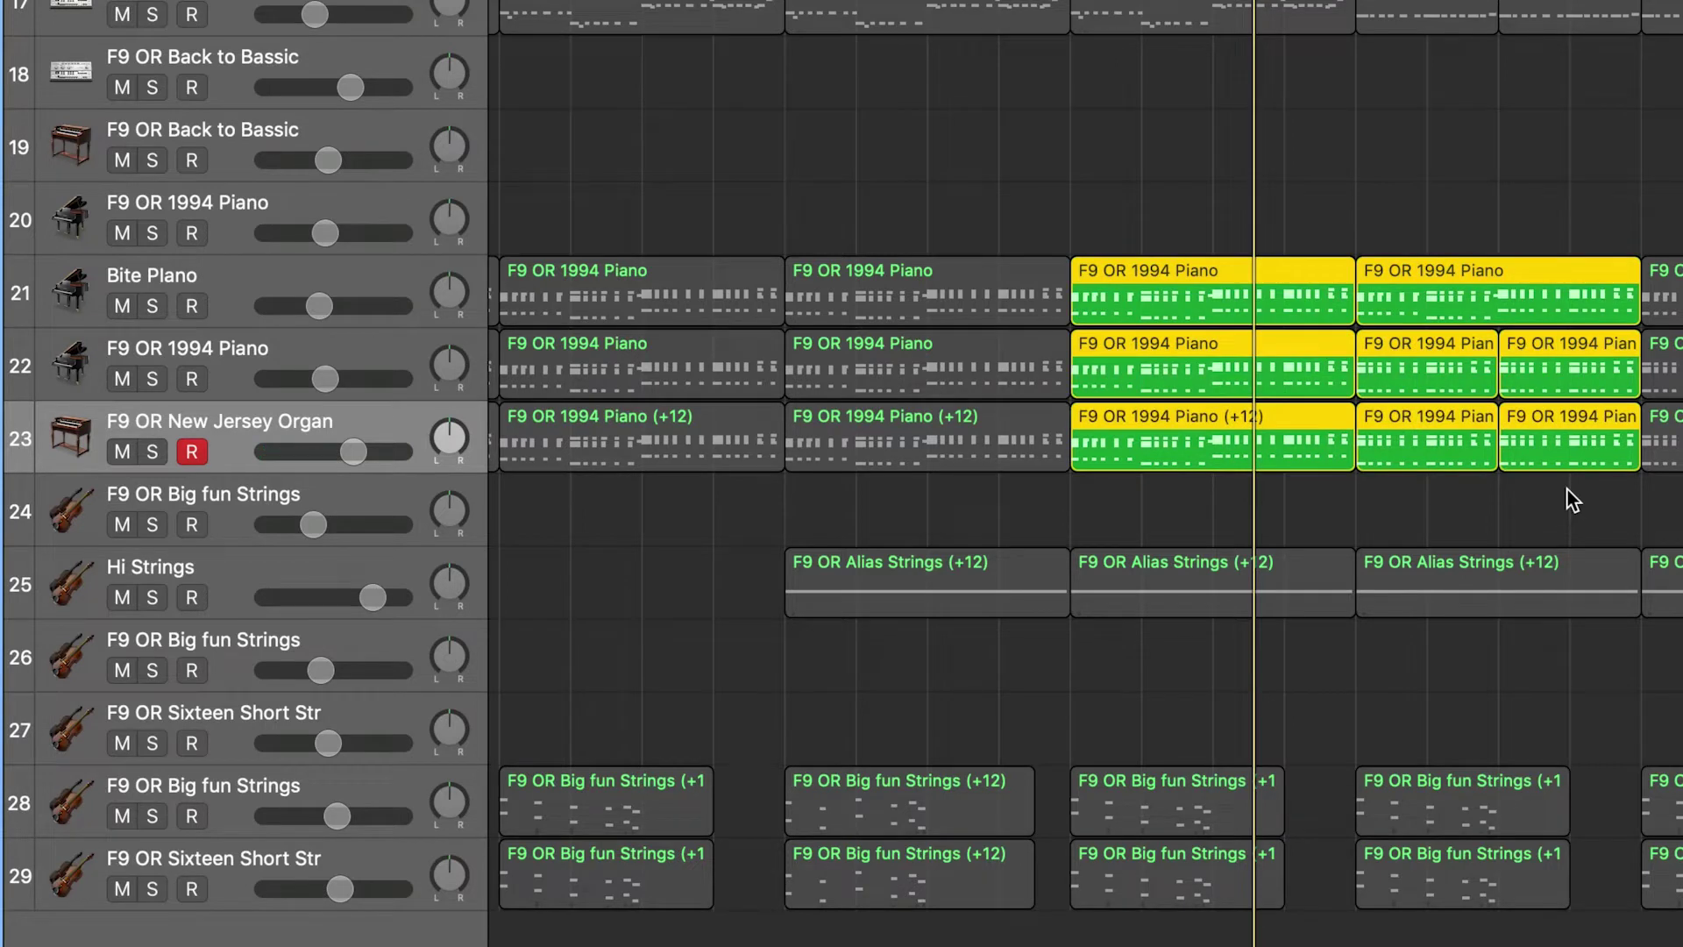
{"action": "key", "text": "shift+space"}
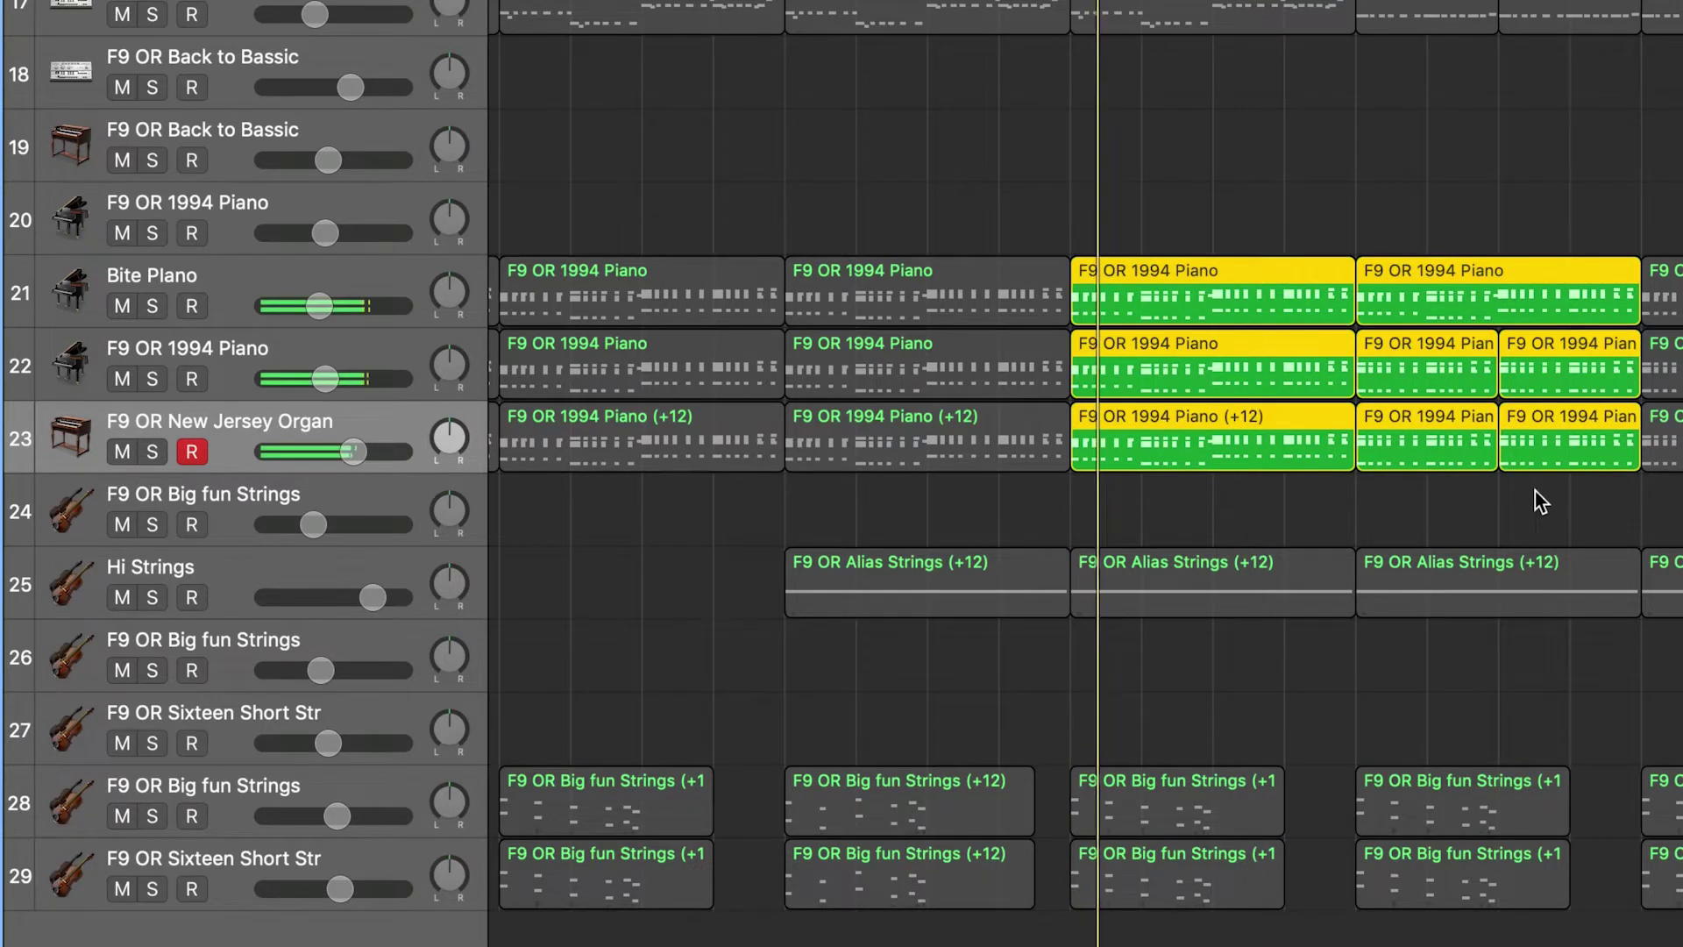
{"action": "left_click", "coordinate": [265, 423]}
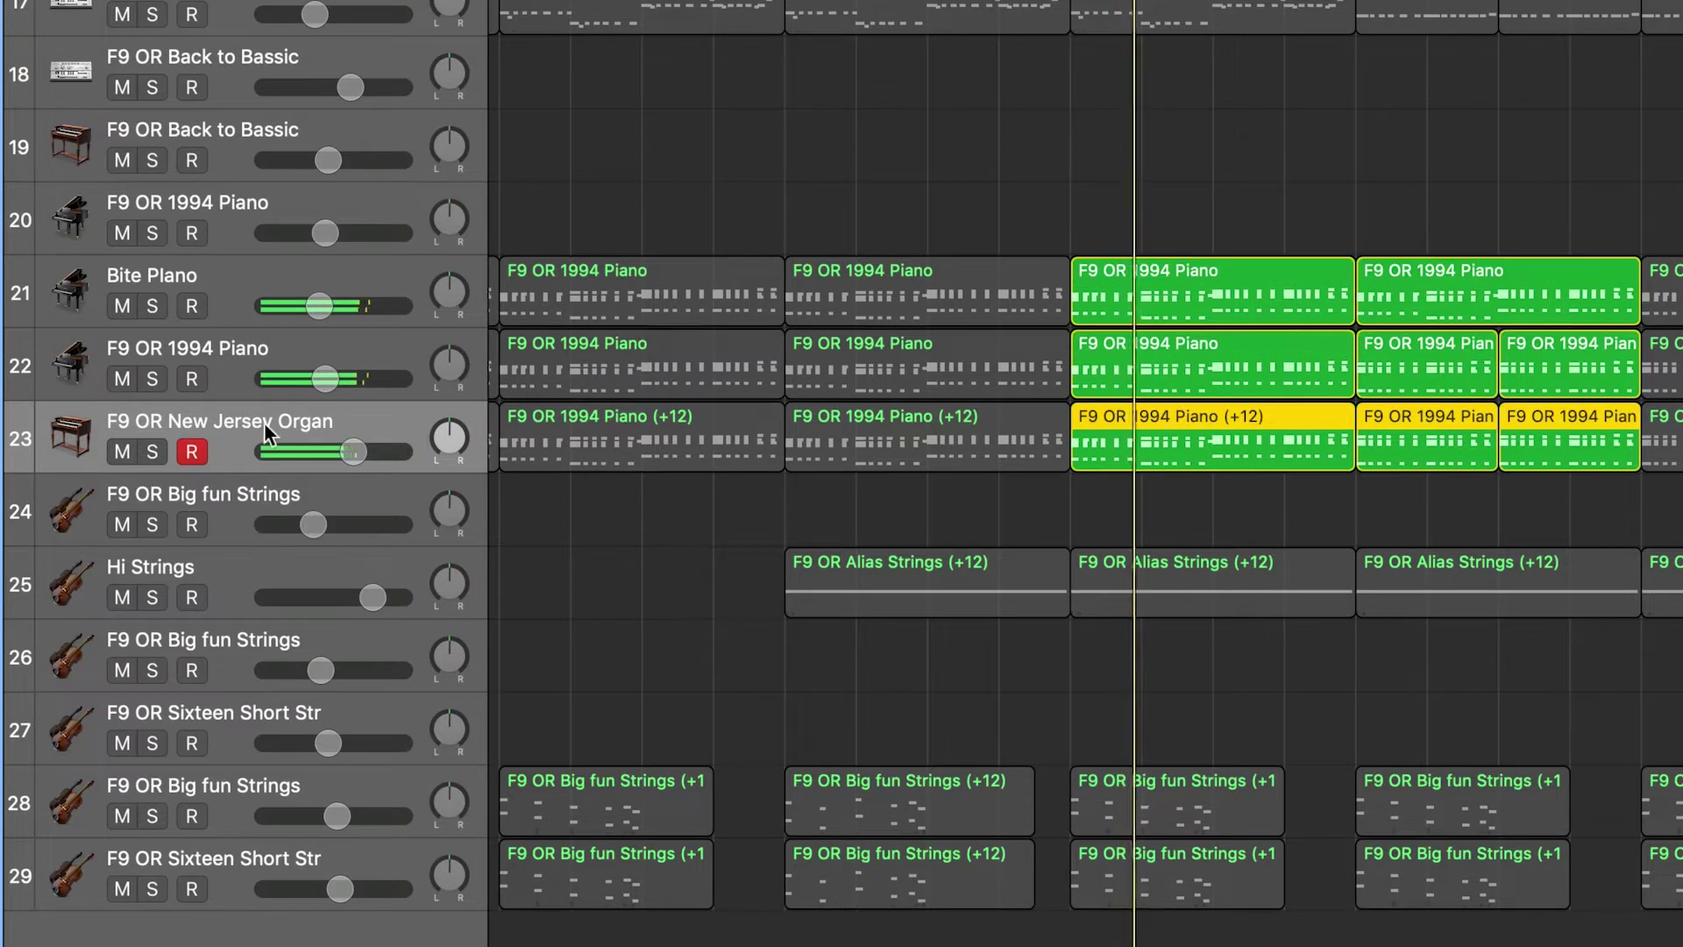
{"action": "left_click", "coordinate": [123, 453]}
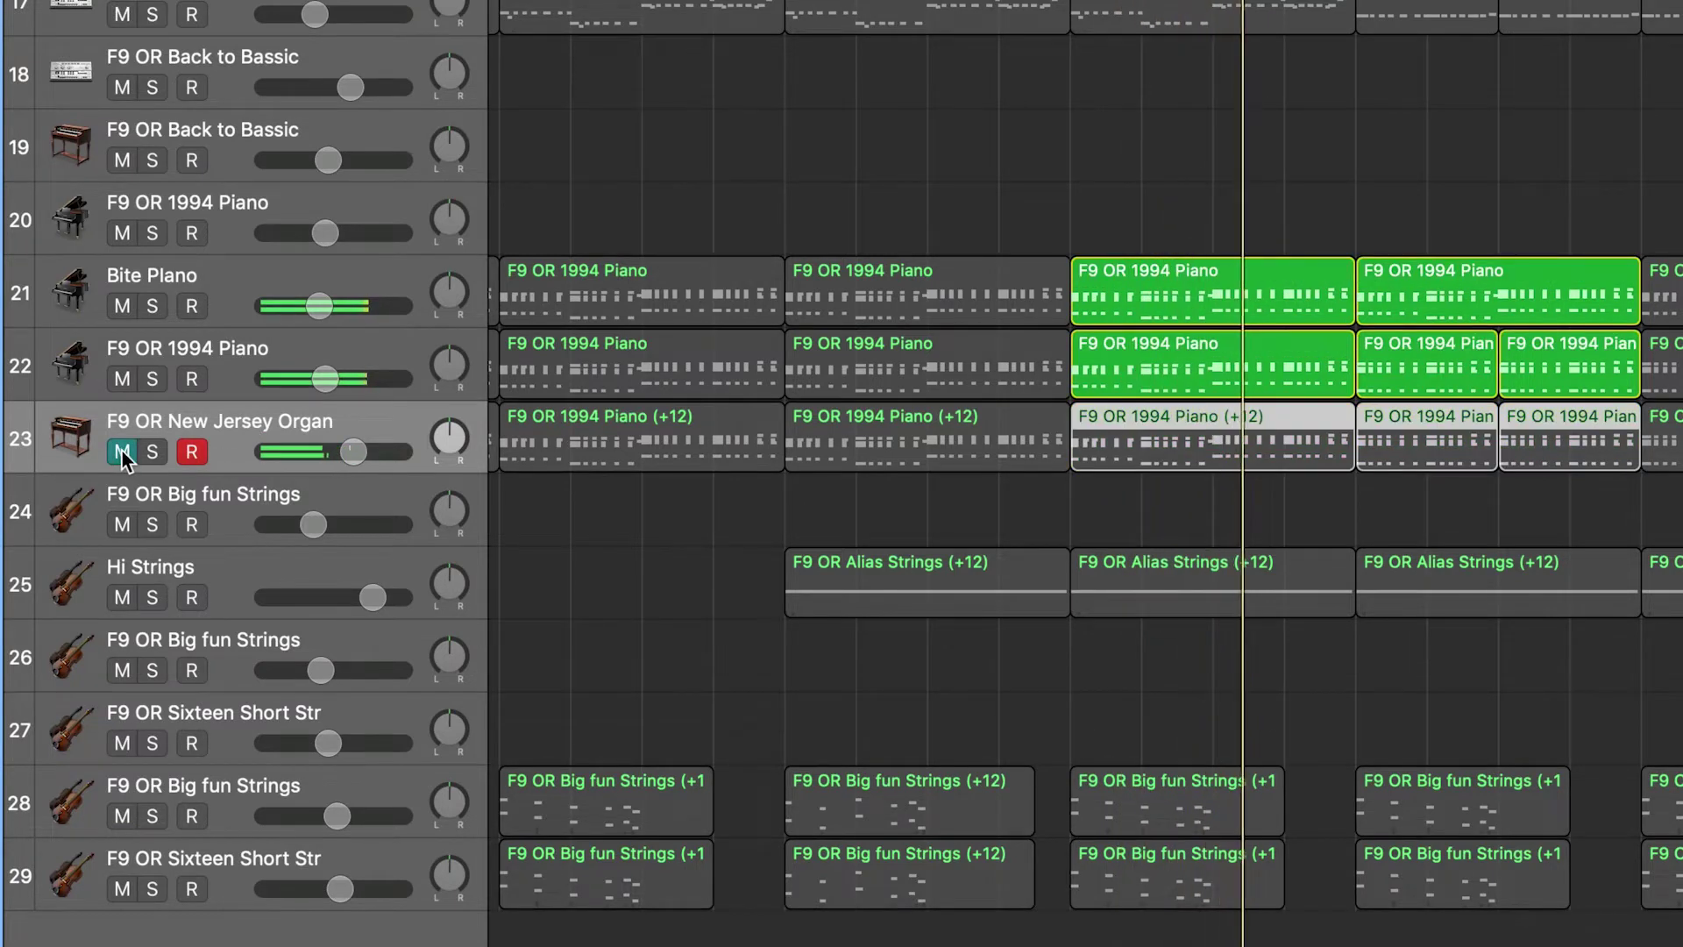
{"action": "left_click", "coordinate": [123, 453]}
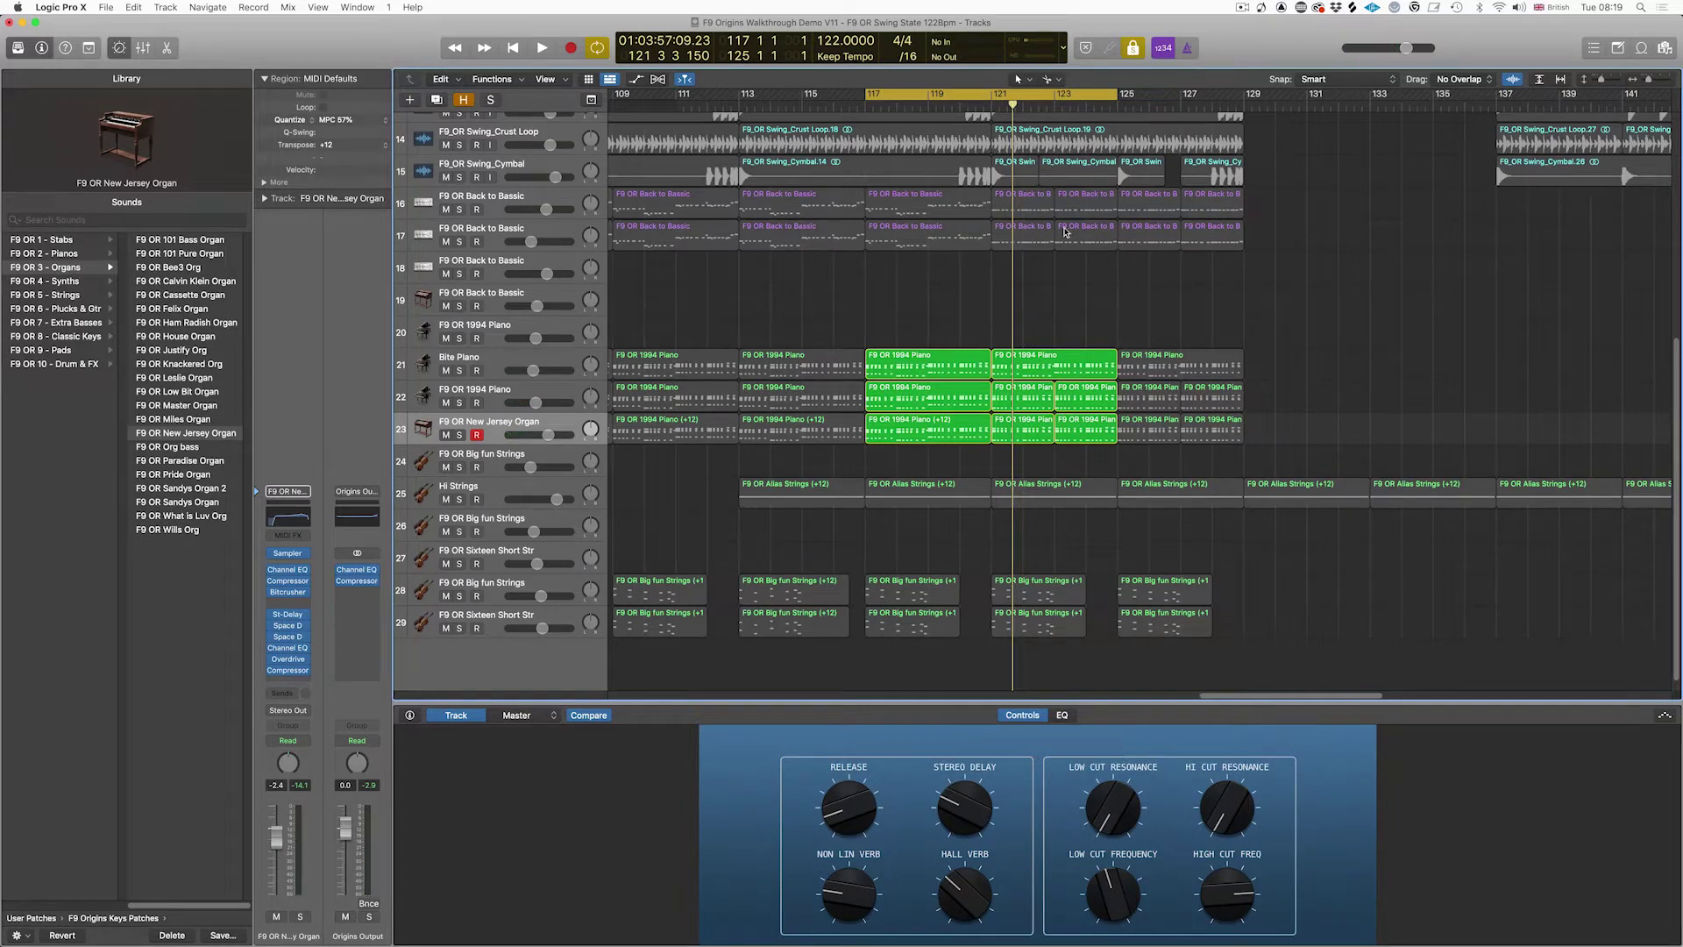
{"action": "left_click", "coordinate": [1132, 51]}
{"action": "key", "text": "space"}
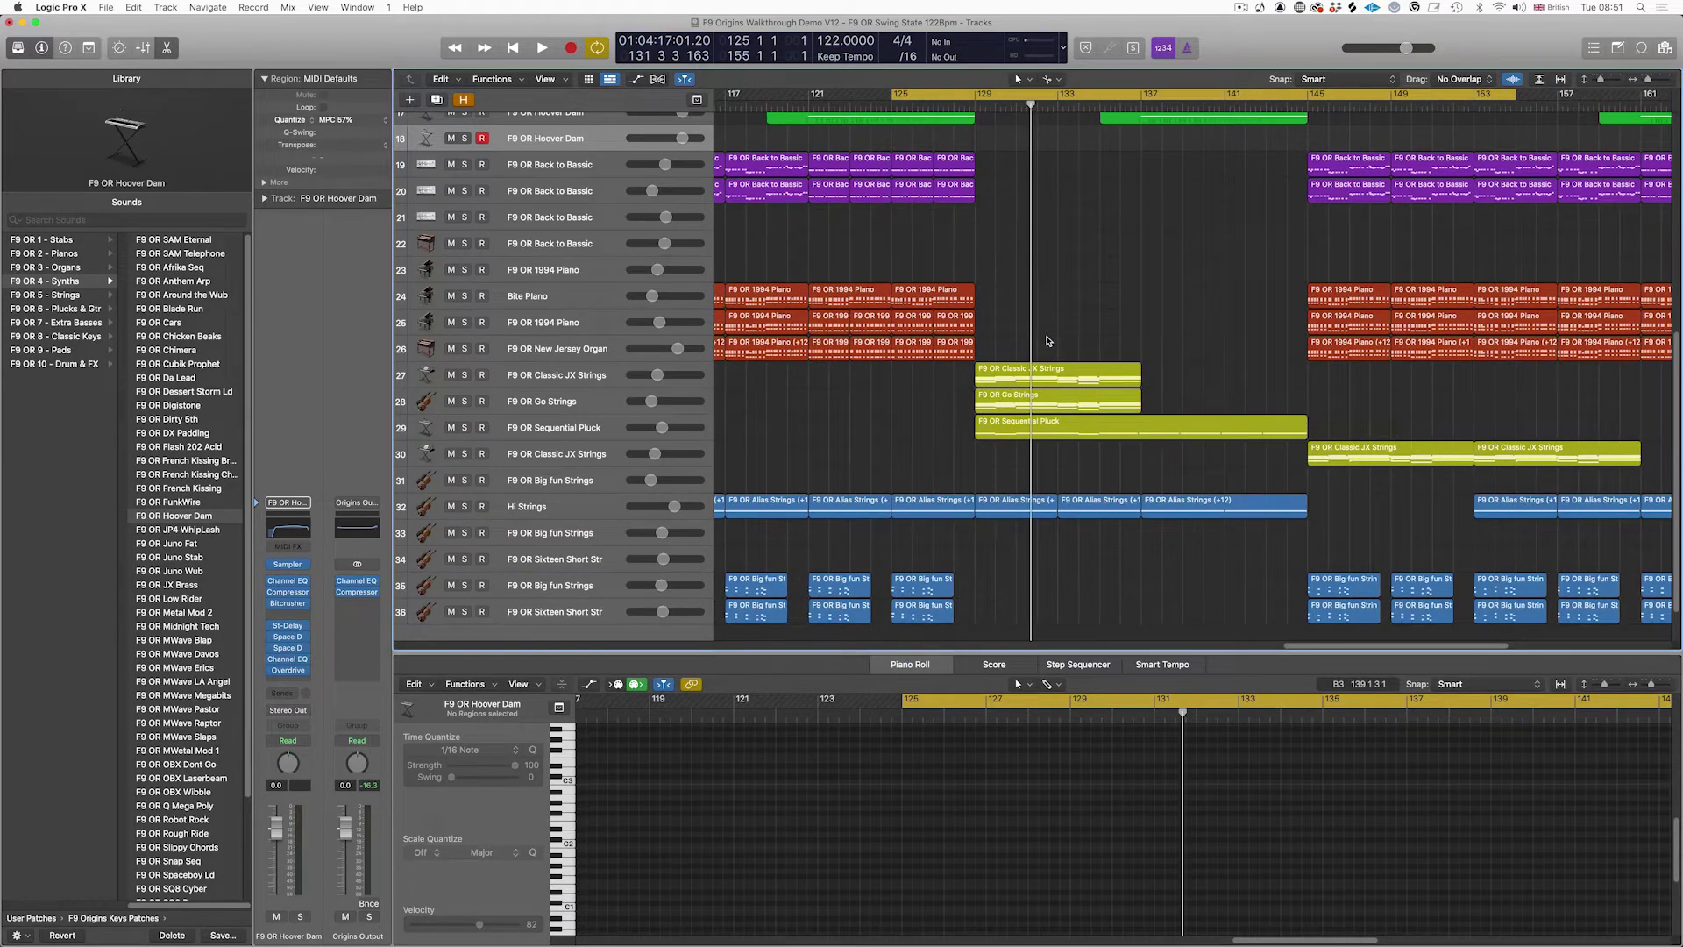
Step: Set the cycle range to bars 128 to 162 and play the breakdown with the JX Strings, Go Strings and Sequential Pluck
{"action": "key", "text": "c"}
{"action": "left_click_drag", "start_coordinate": [953, 93], "coordinate": [1660, 94]}
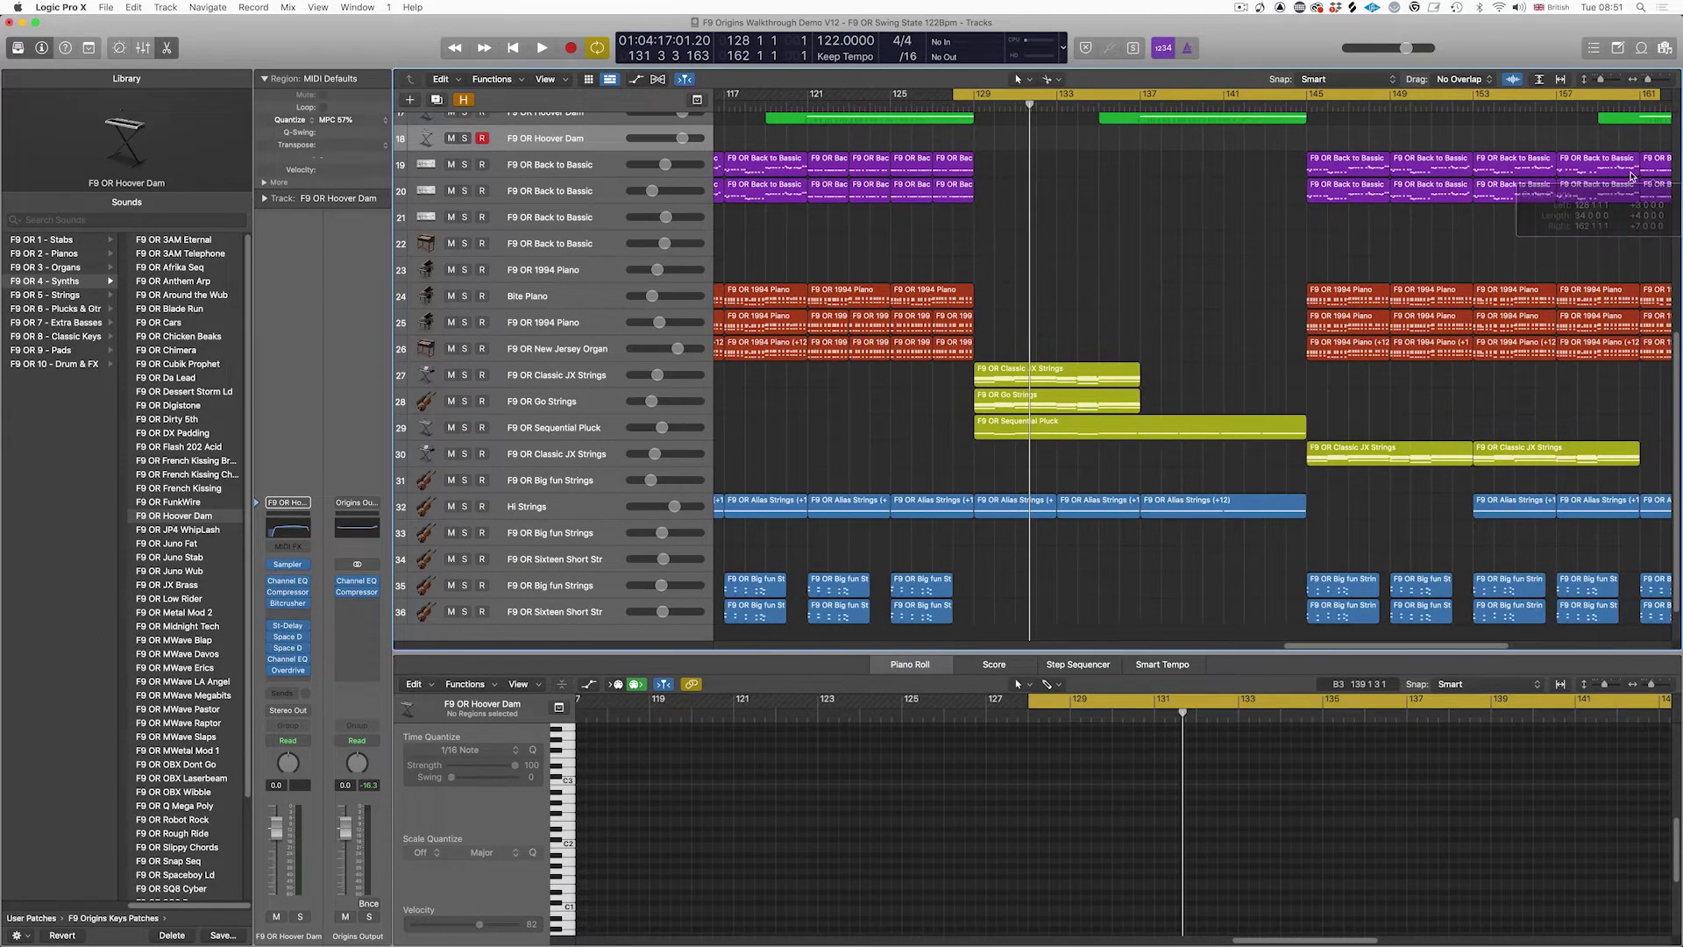
{"action": "key", "text": "space"}
{"action": "key", "text": "space"}
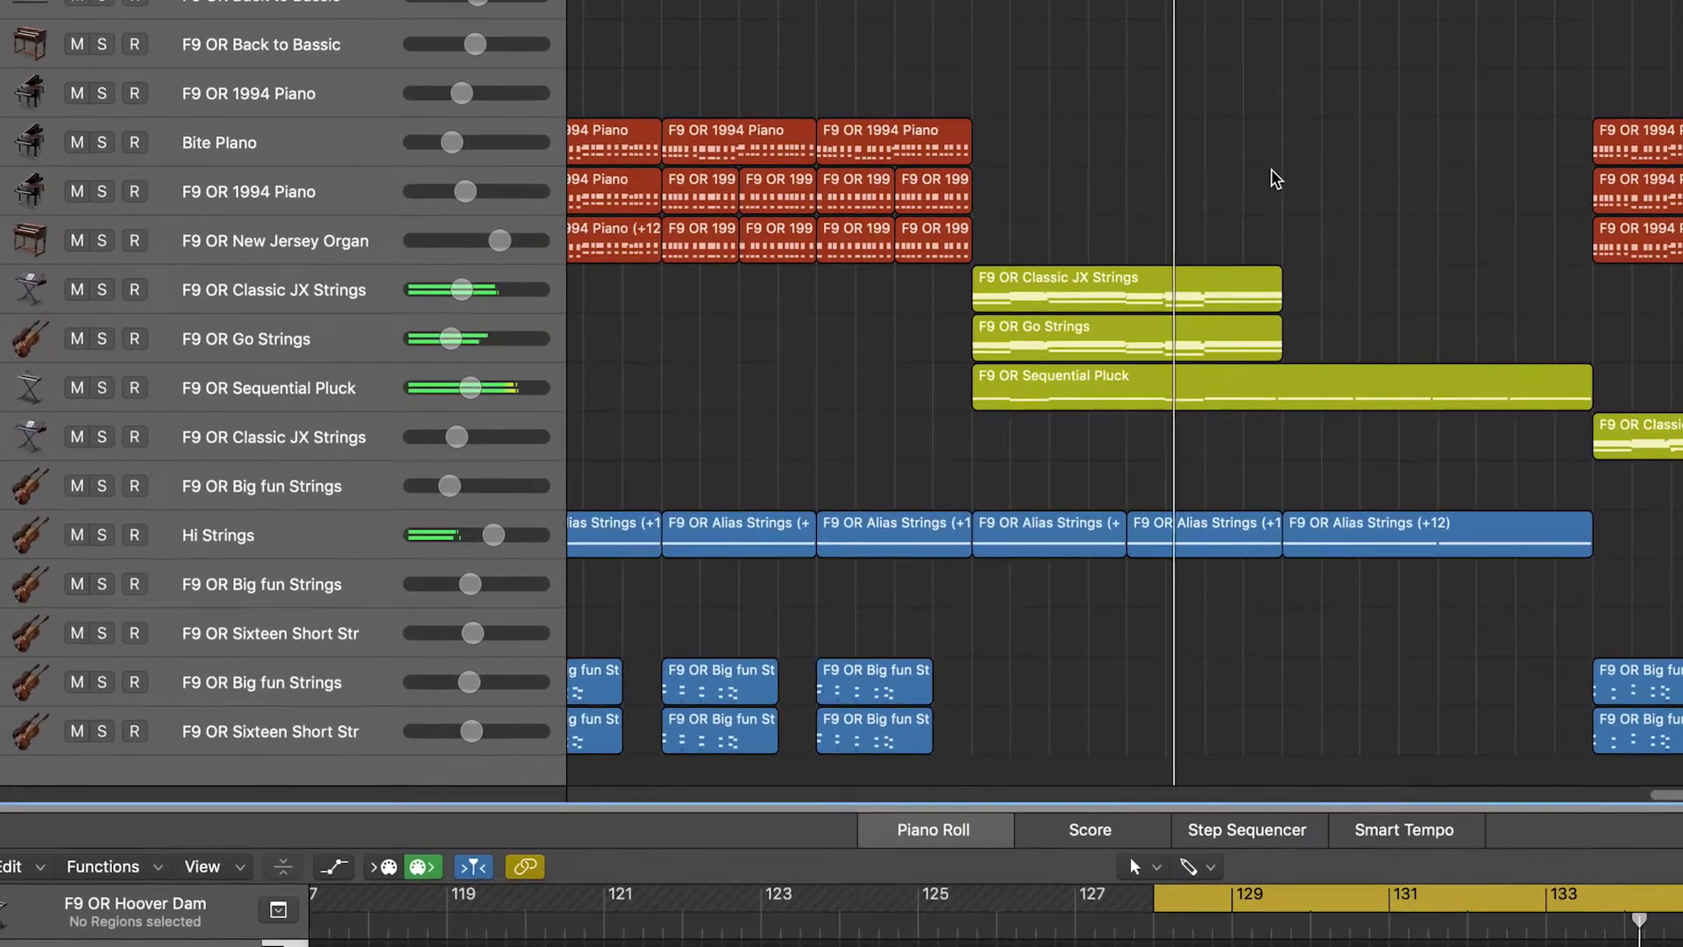
{"action": "scroll", "coordinate": [1271, 175], "scroll_direction": "down", "scroll_amount": 2}
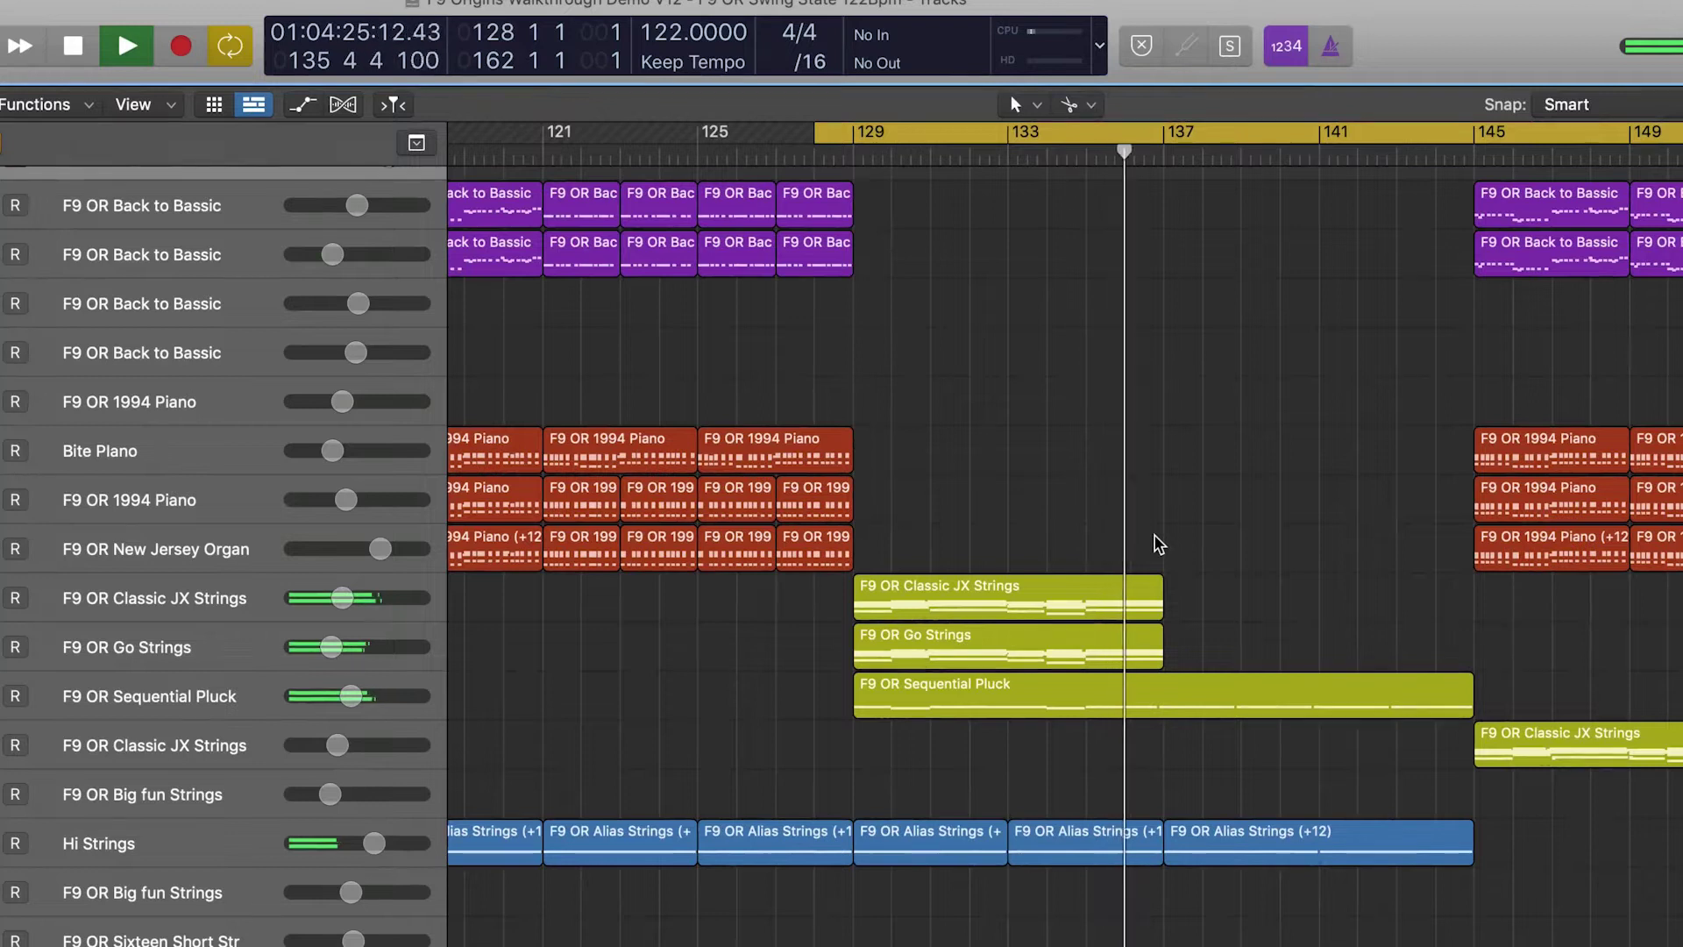
{"action": "scroll", "coordinate": [1159, 544], "scroll_direction": "up", "scroll_amount": 5}
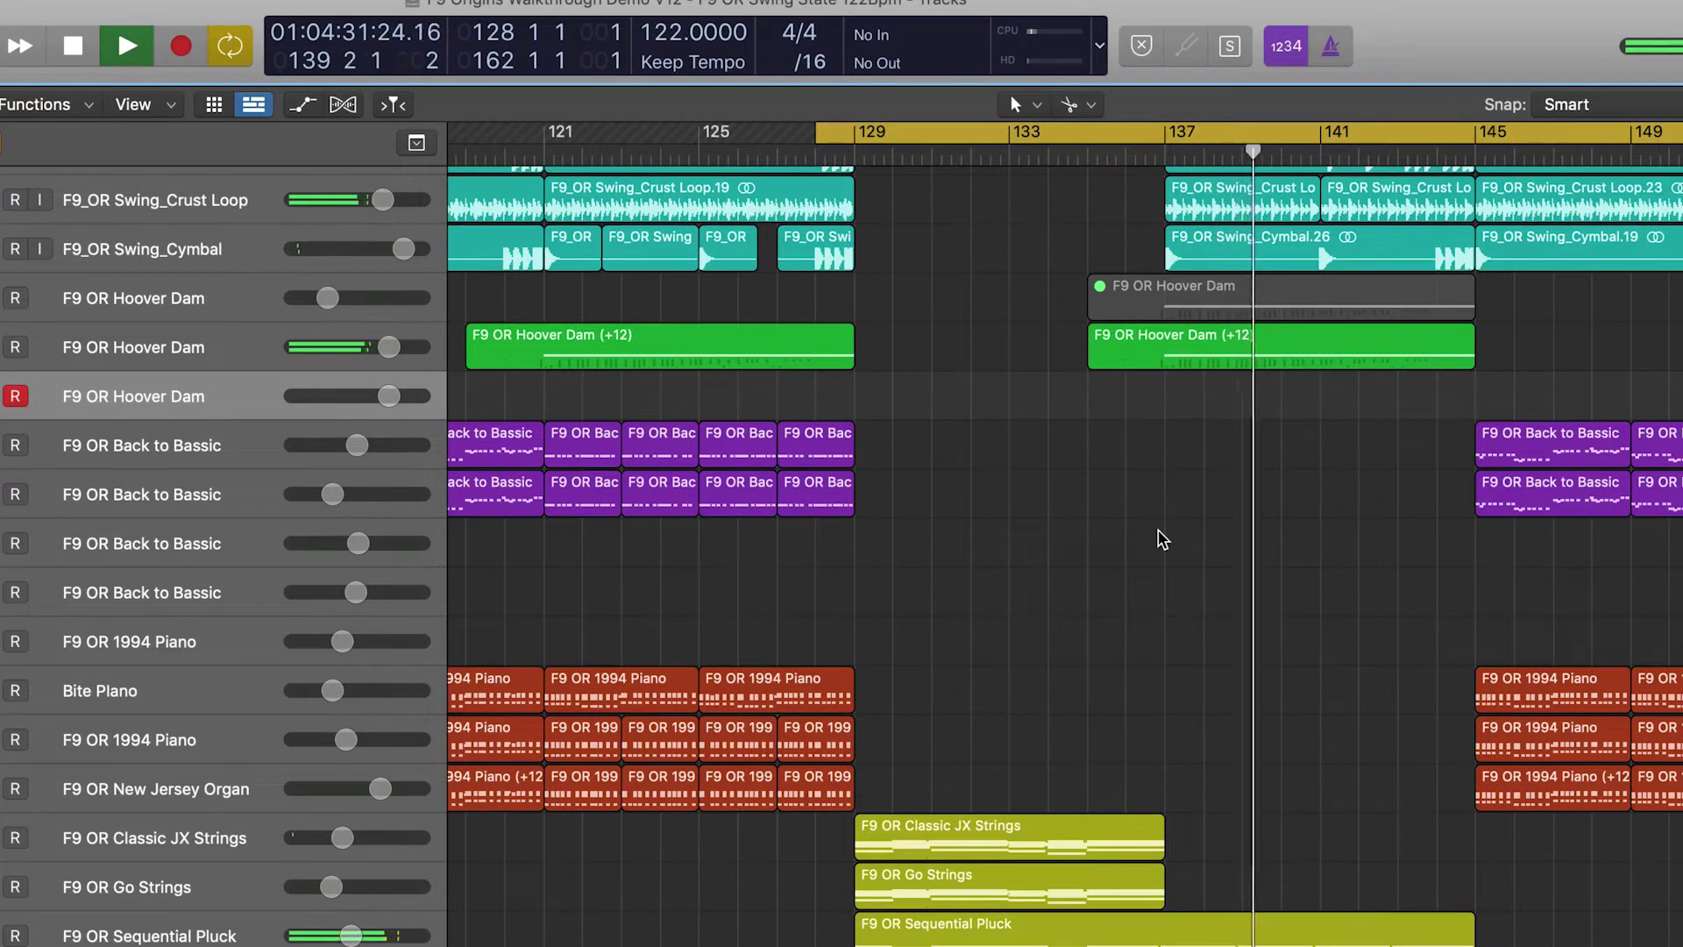
{"action": "key", "text": "space"}
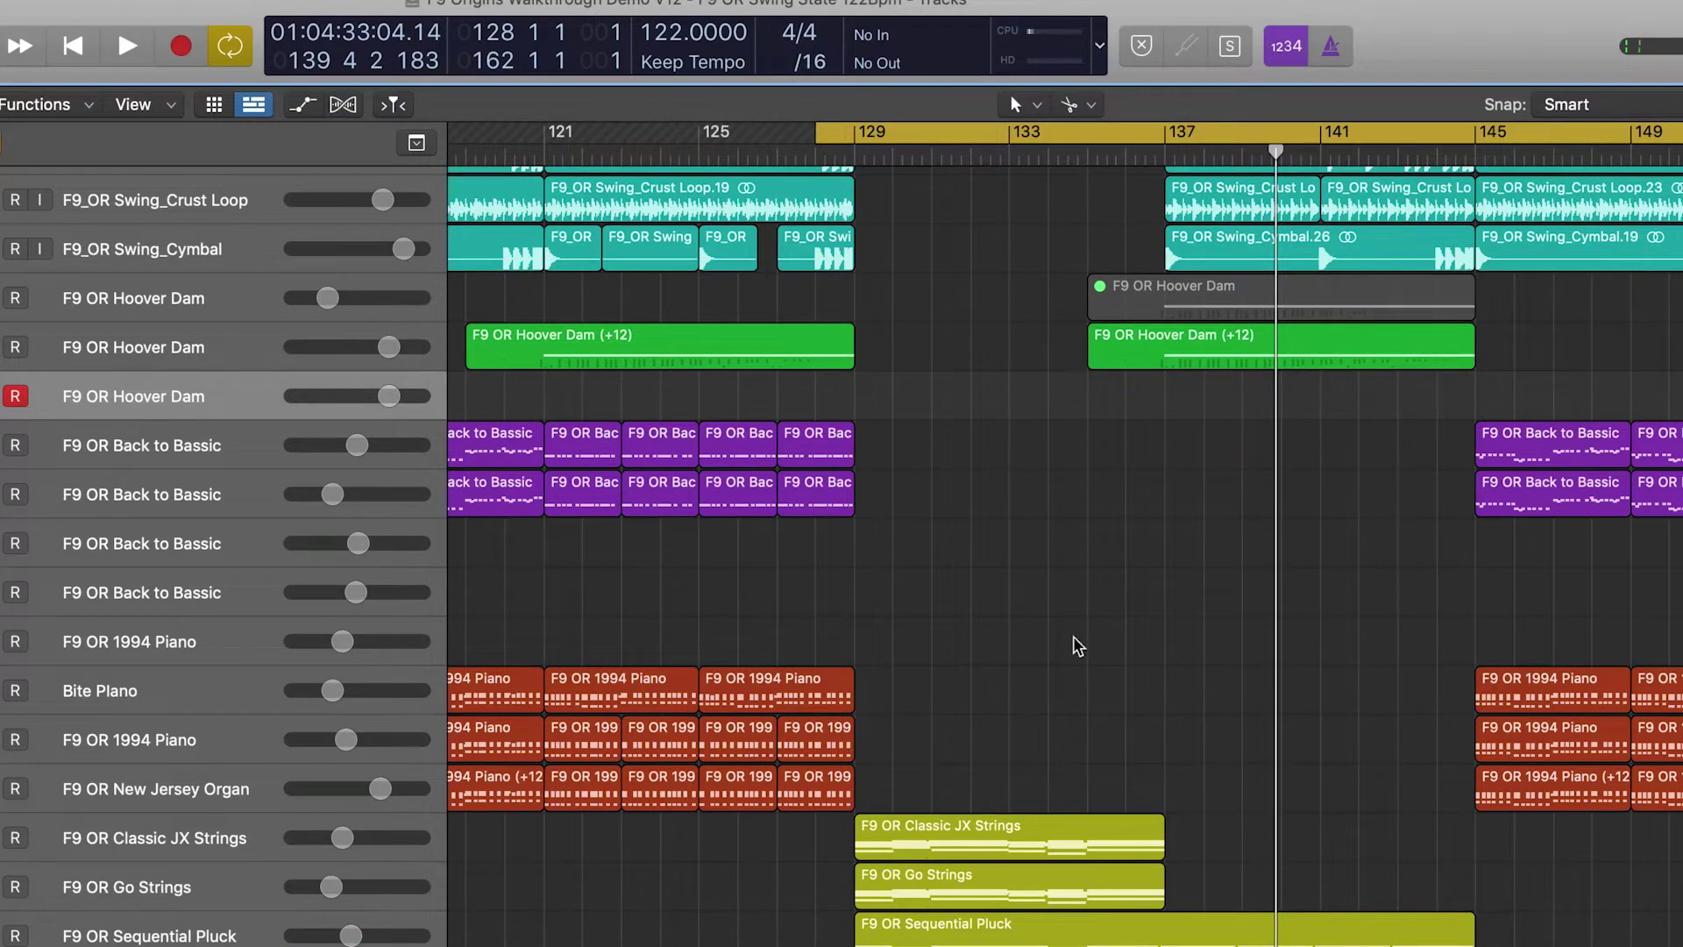
Step: Solo and audition the Classic JX Strings region at bar 129 on track 27, followed by the Go Strings region on track 28
{"action": "scroll", "coordinate": [1150, 772], "scroll_direction": "down", "scroll_amount": 1}
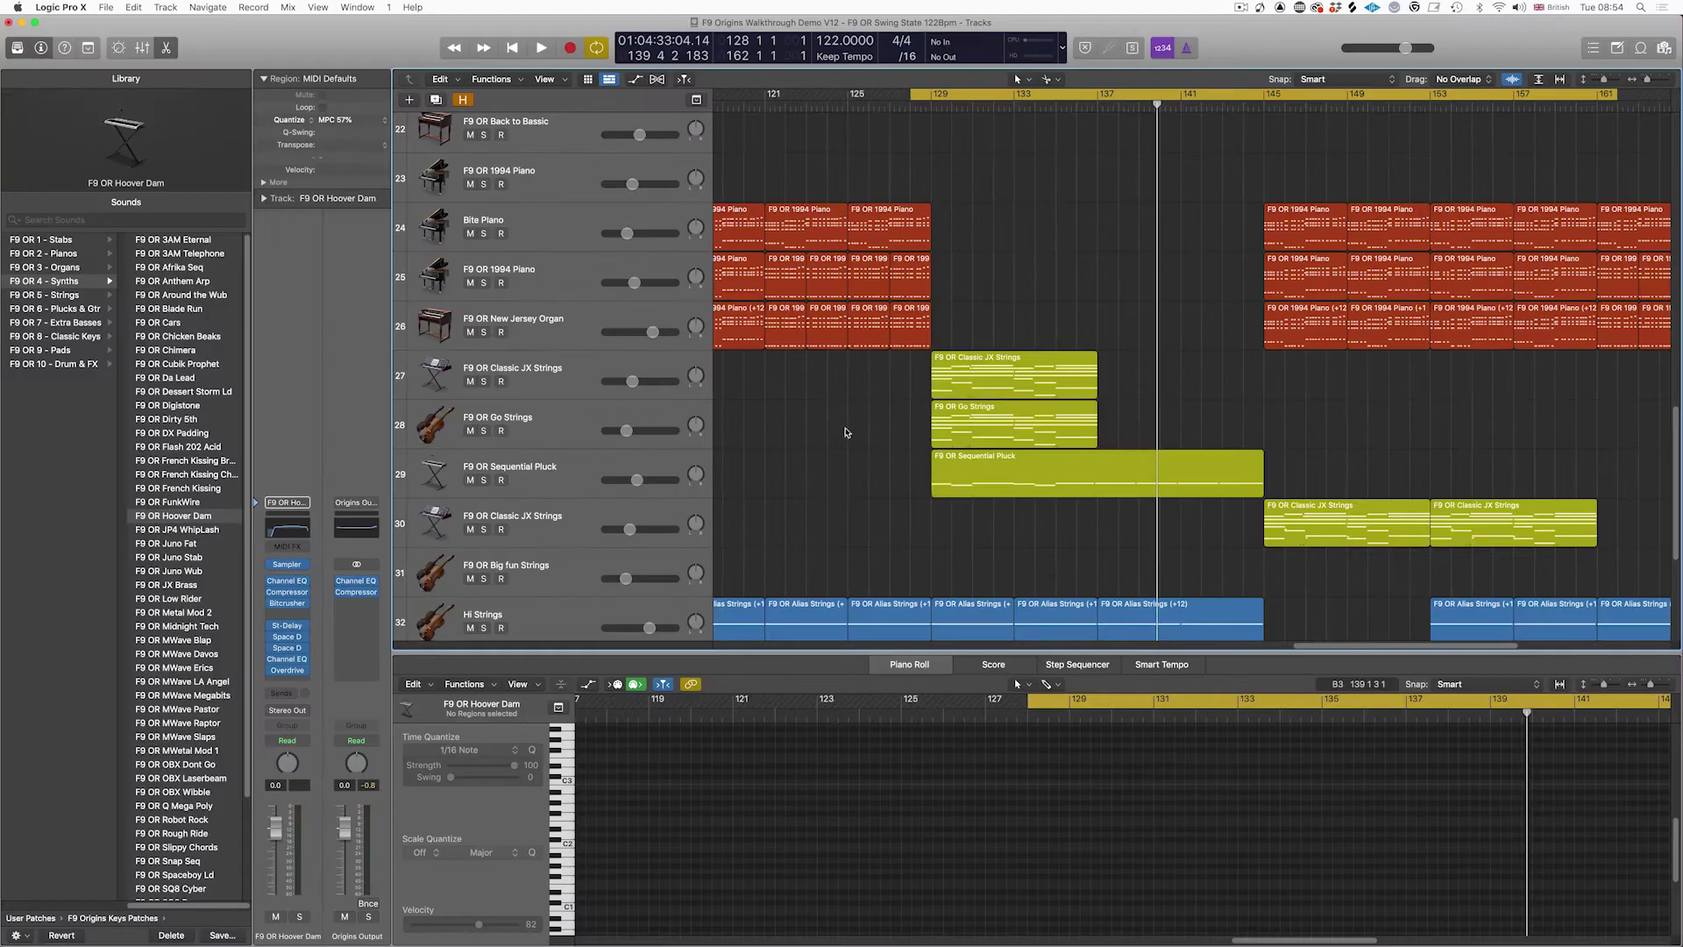
{"action": "left_click", "coordinate": [971, 380]}
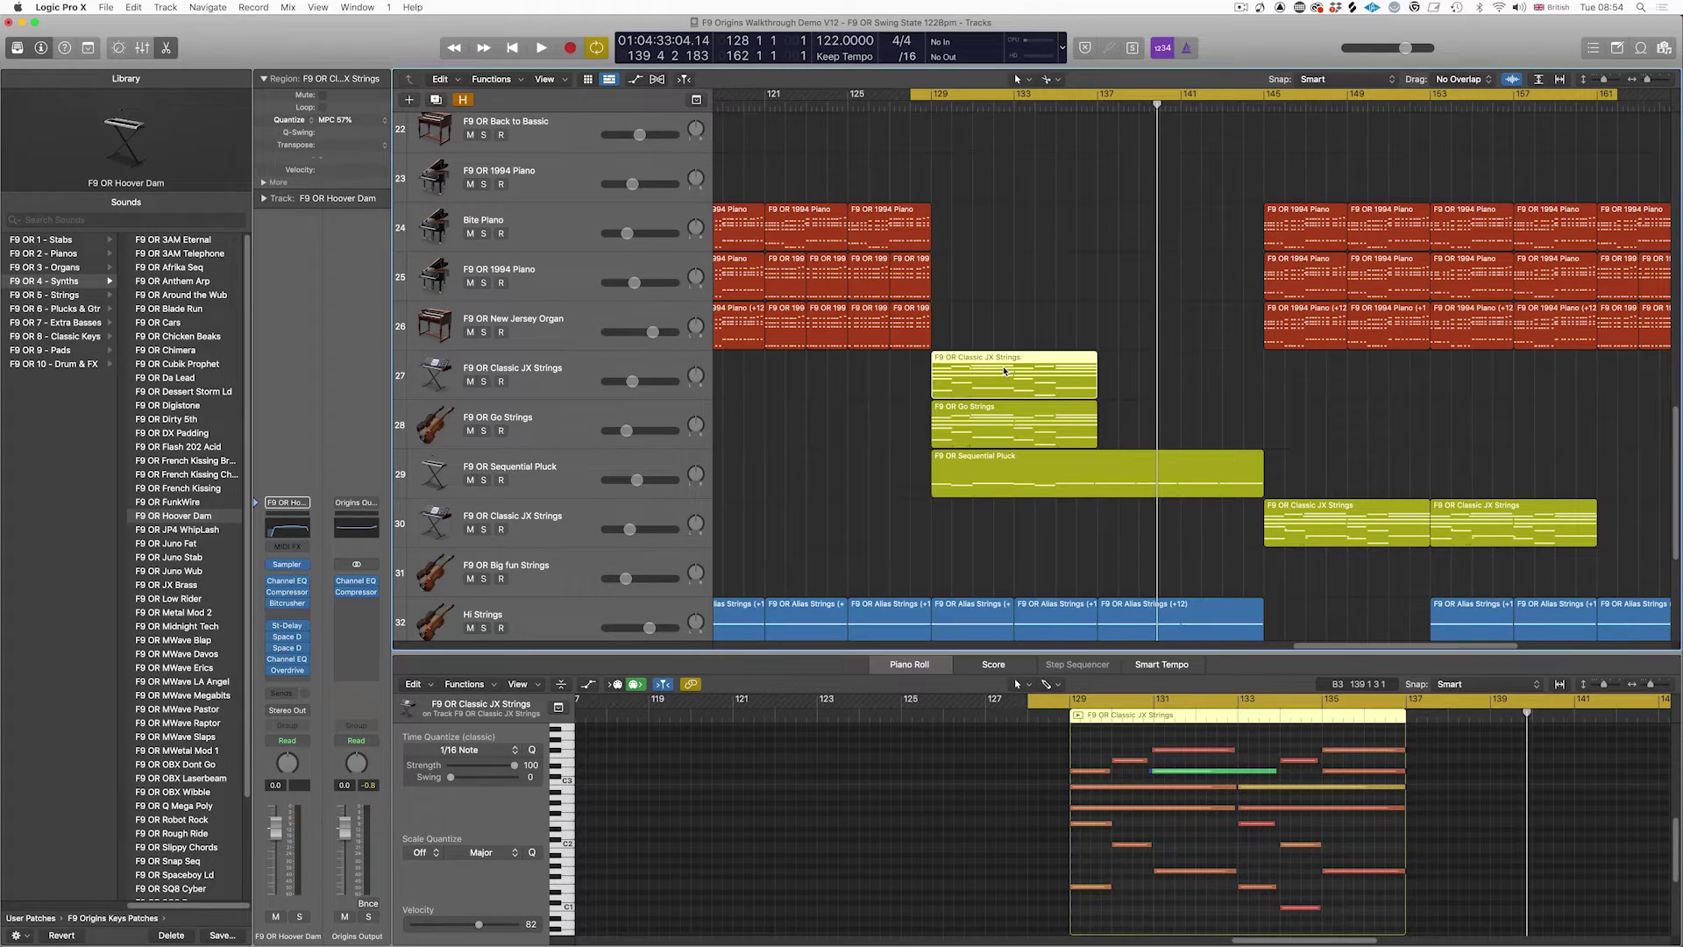
{"action": "key", "text": "ctrl+s"}
{"action": "key", "text": "shift+Return"}
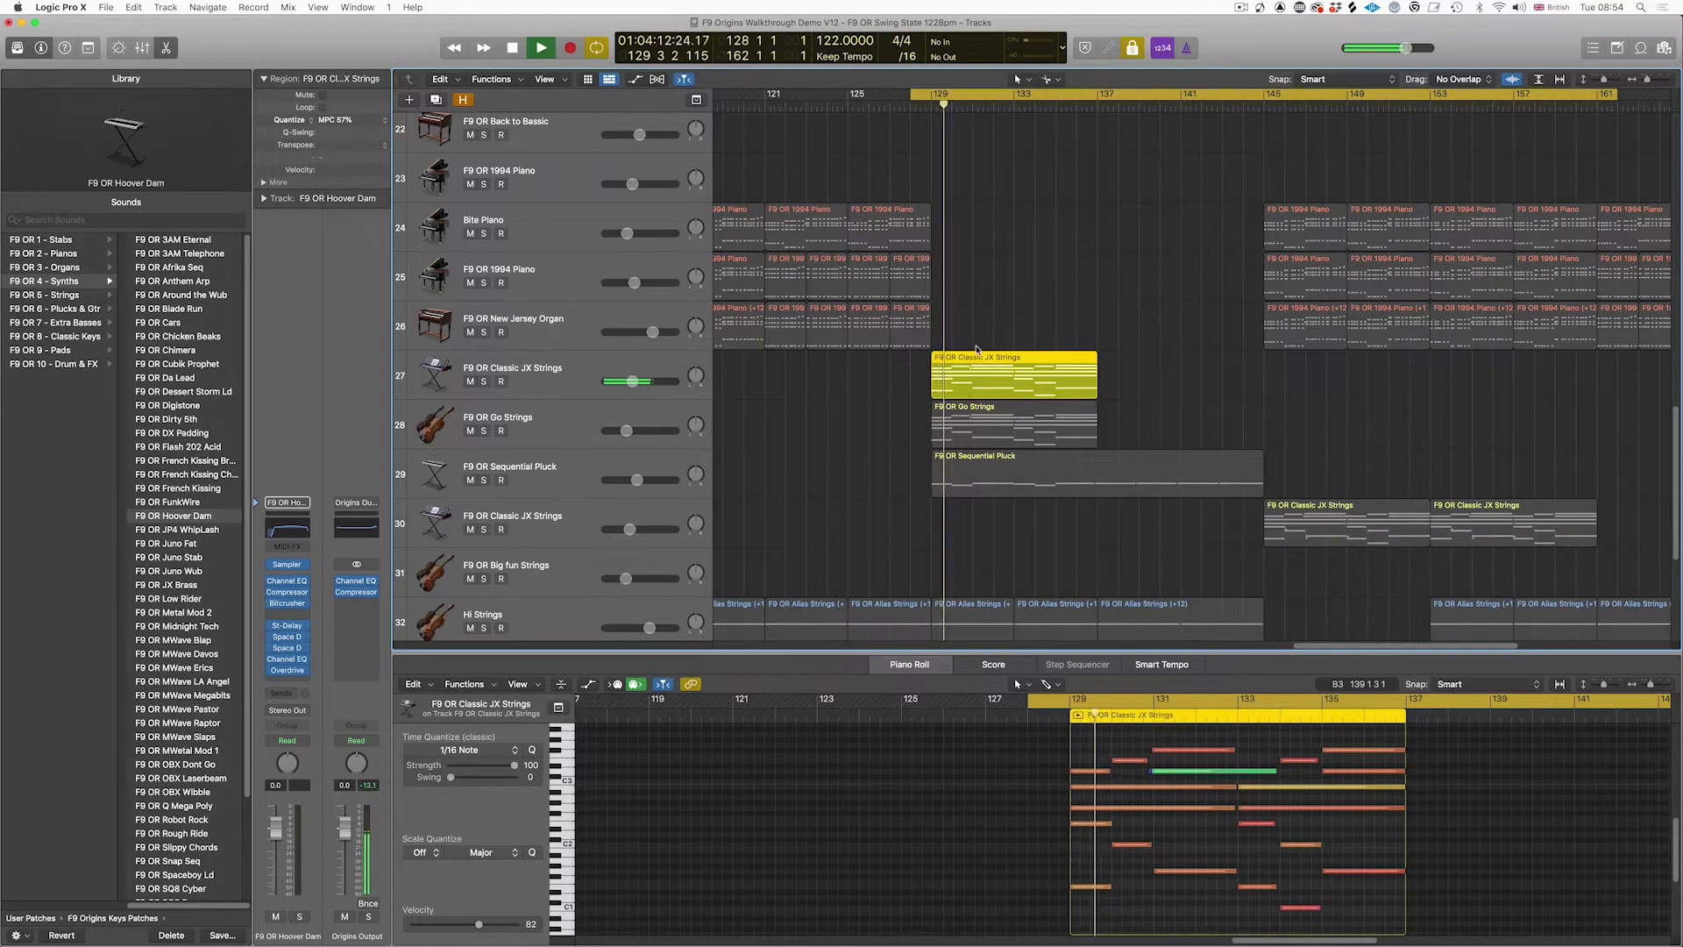
{"action": "key", "text": "super+Right"}
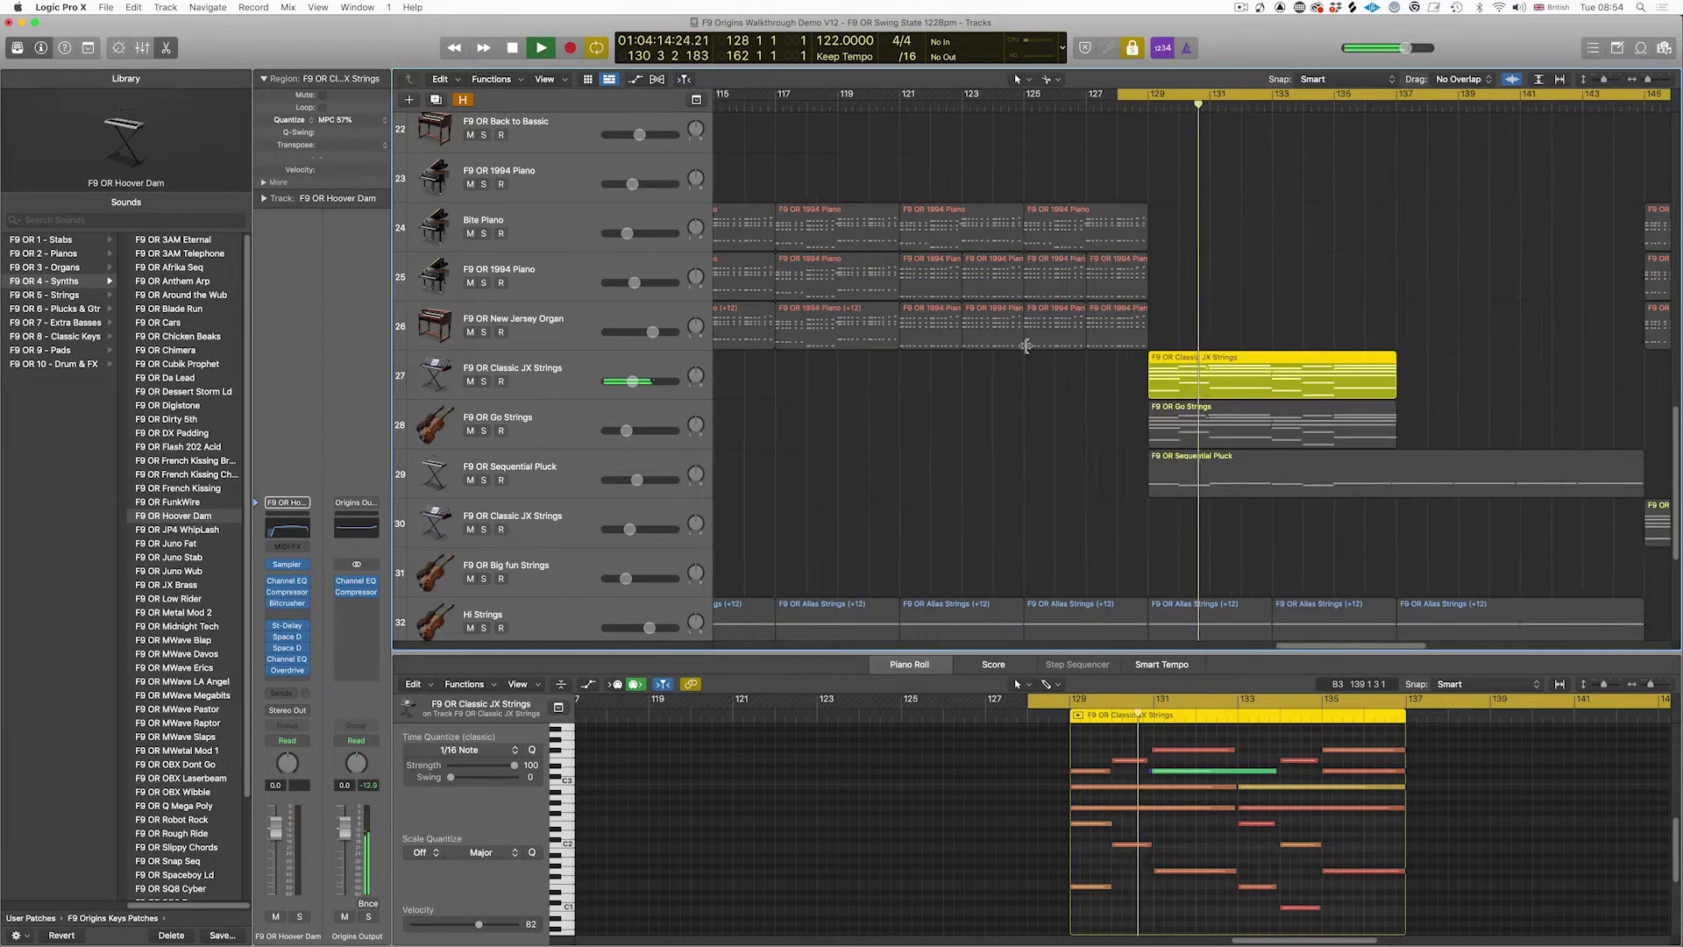
{"action": "scroll", "coordinate": [1025, 347], "scroll_direction": "right", "scroll_amount": 6}
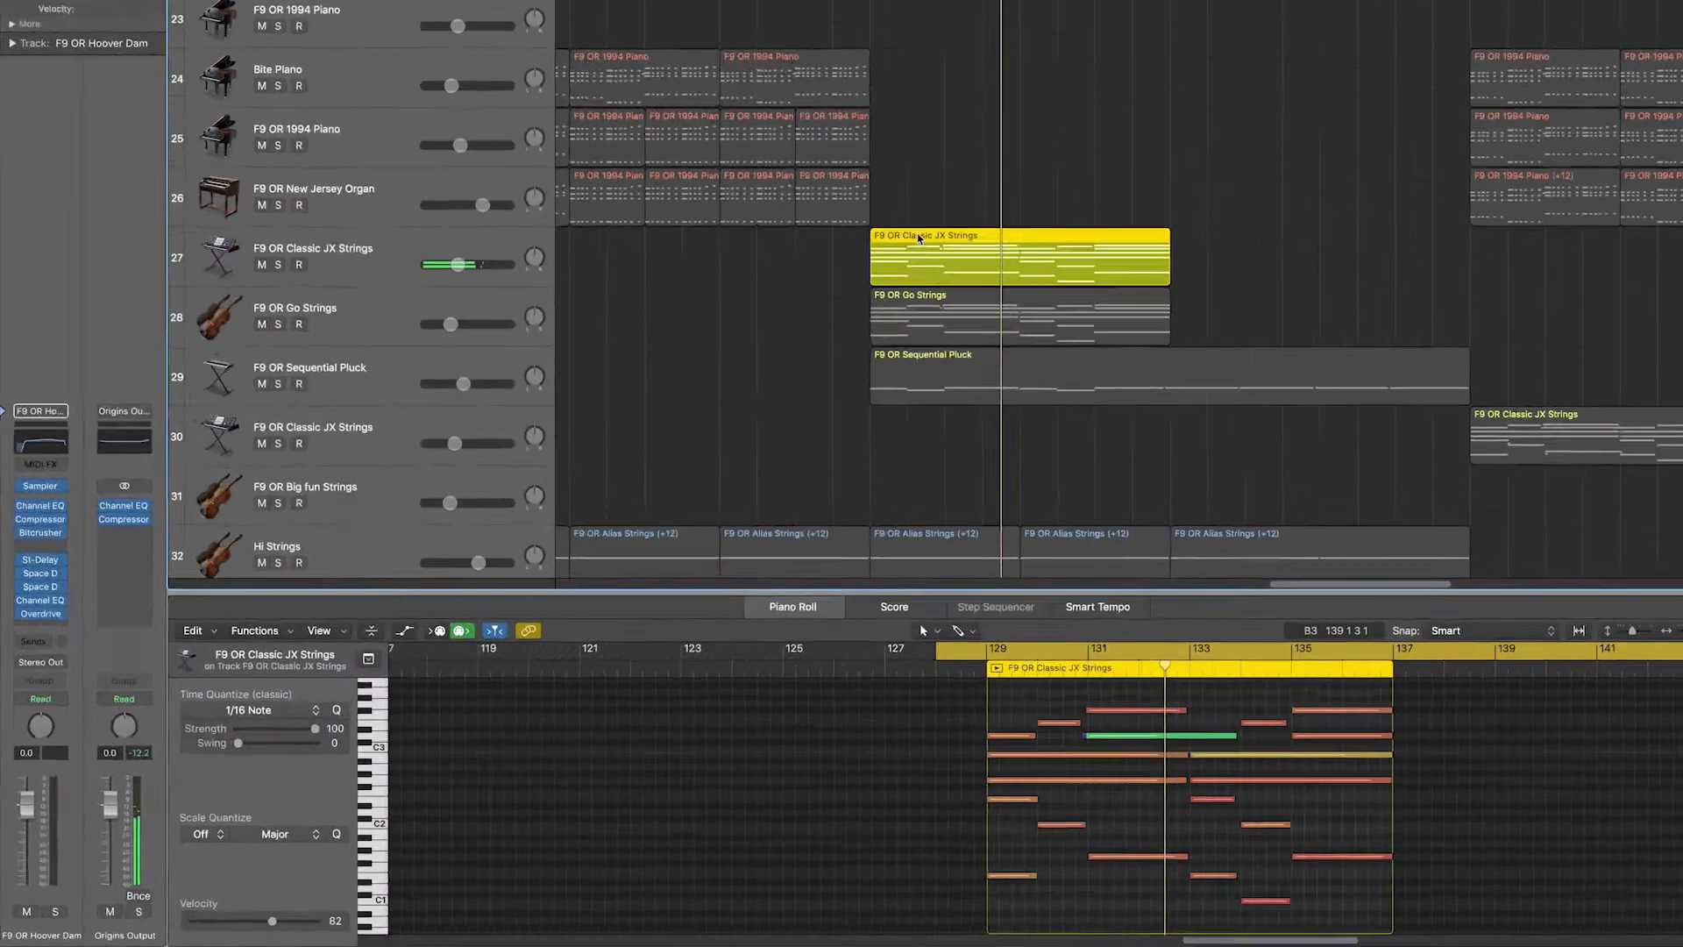
{"action": "left_click", "coordinate": [976, 320]}
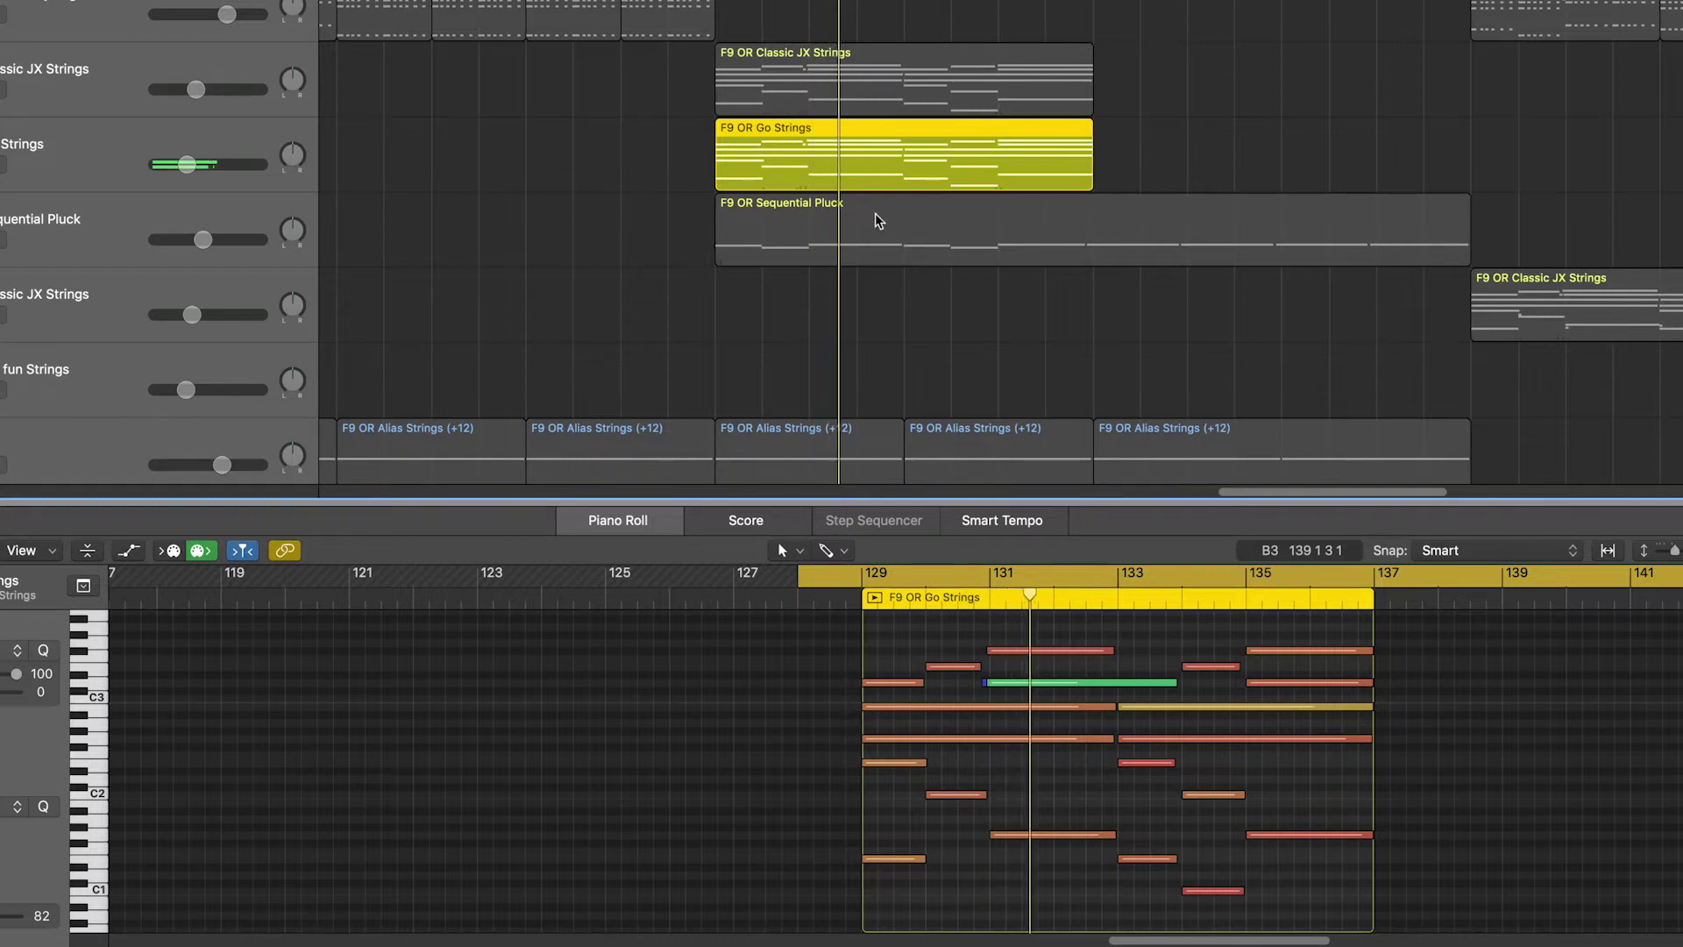
Step: Solo the Sequential Pluck region at bar 129 and audition it in place of the Go Strings region
{"action": "left_click", "coordinate": [924, 228]}
{"action": "left_click", "coordinate": [67, 223]}
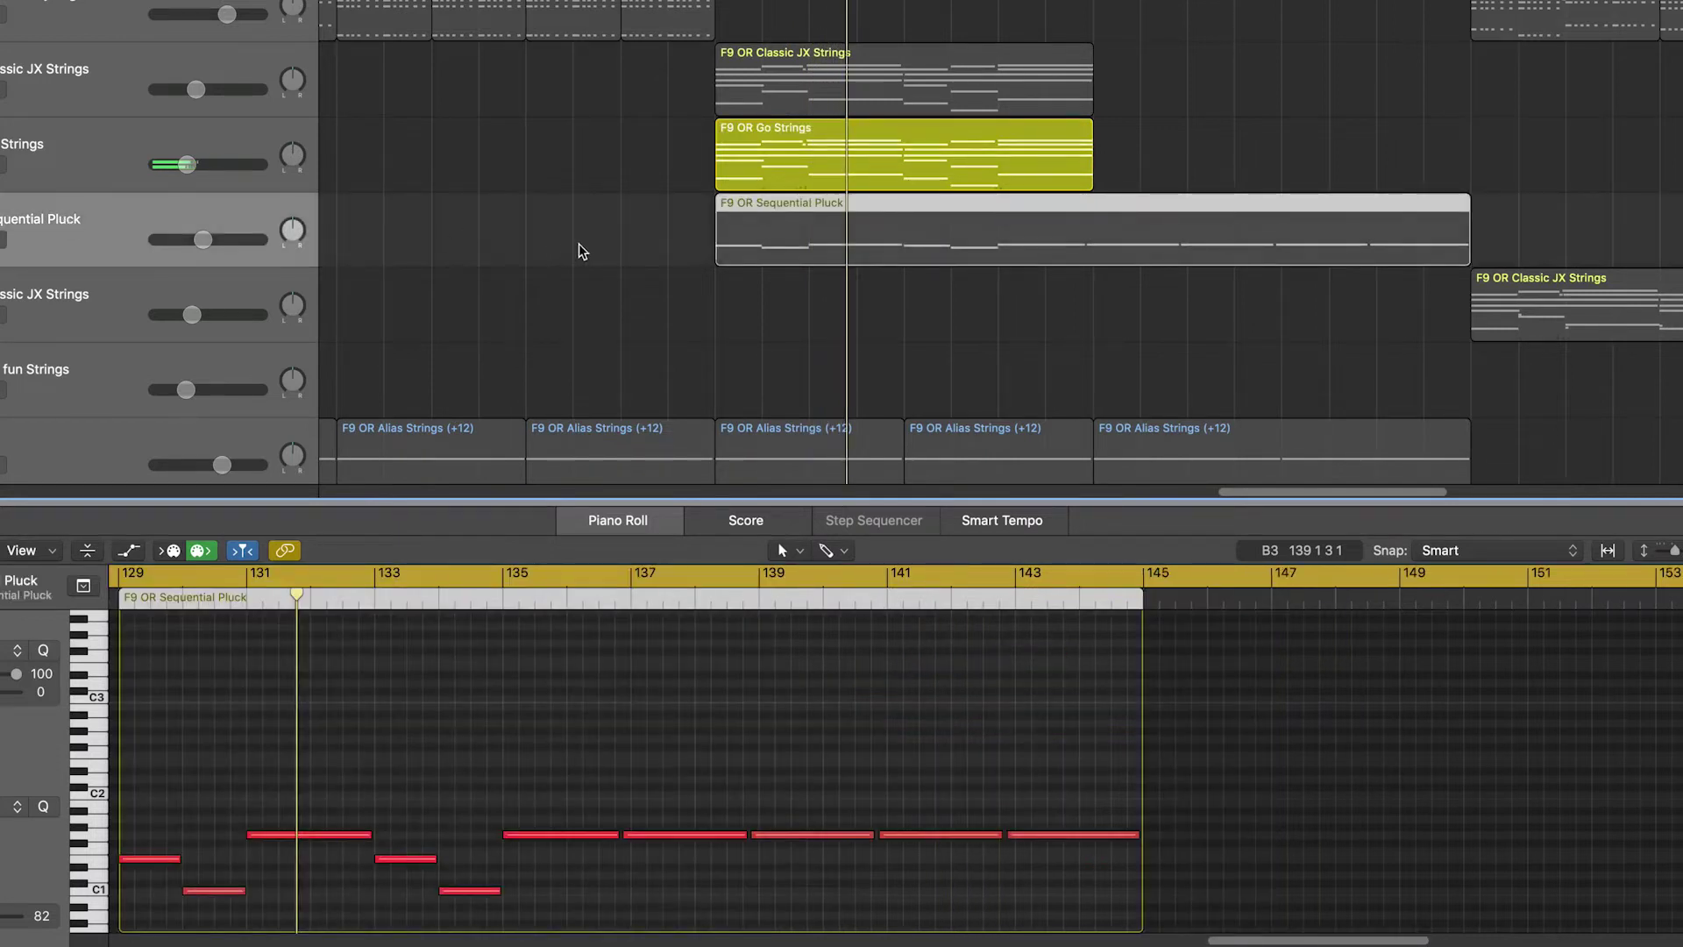
{"action": "key", "text": "ctrl+s"}
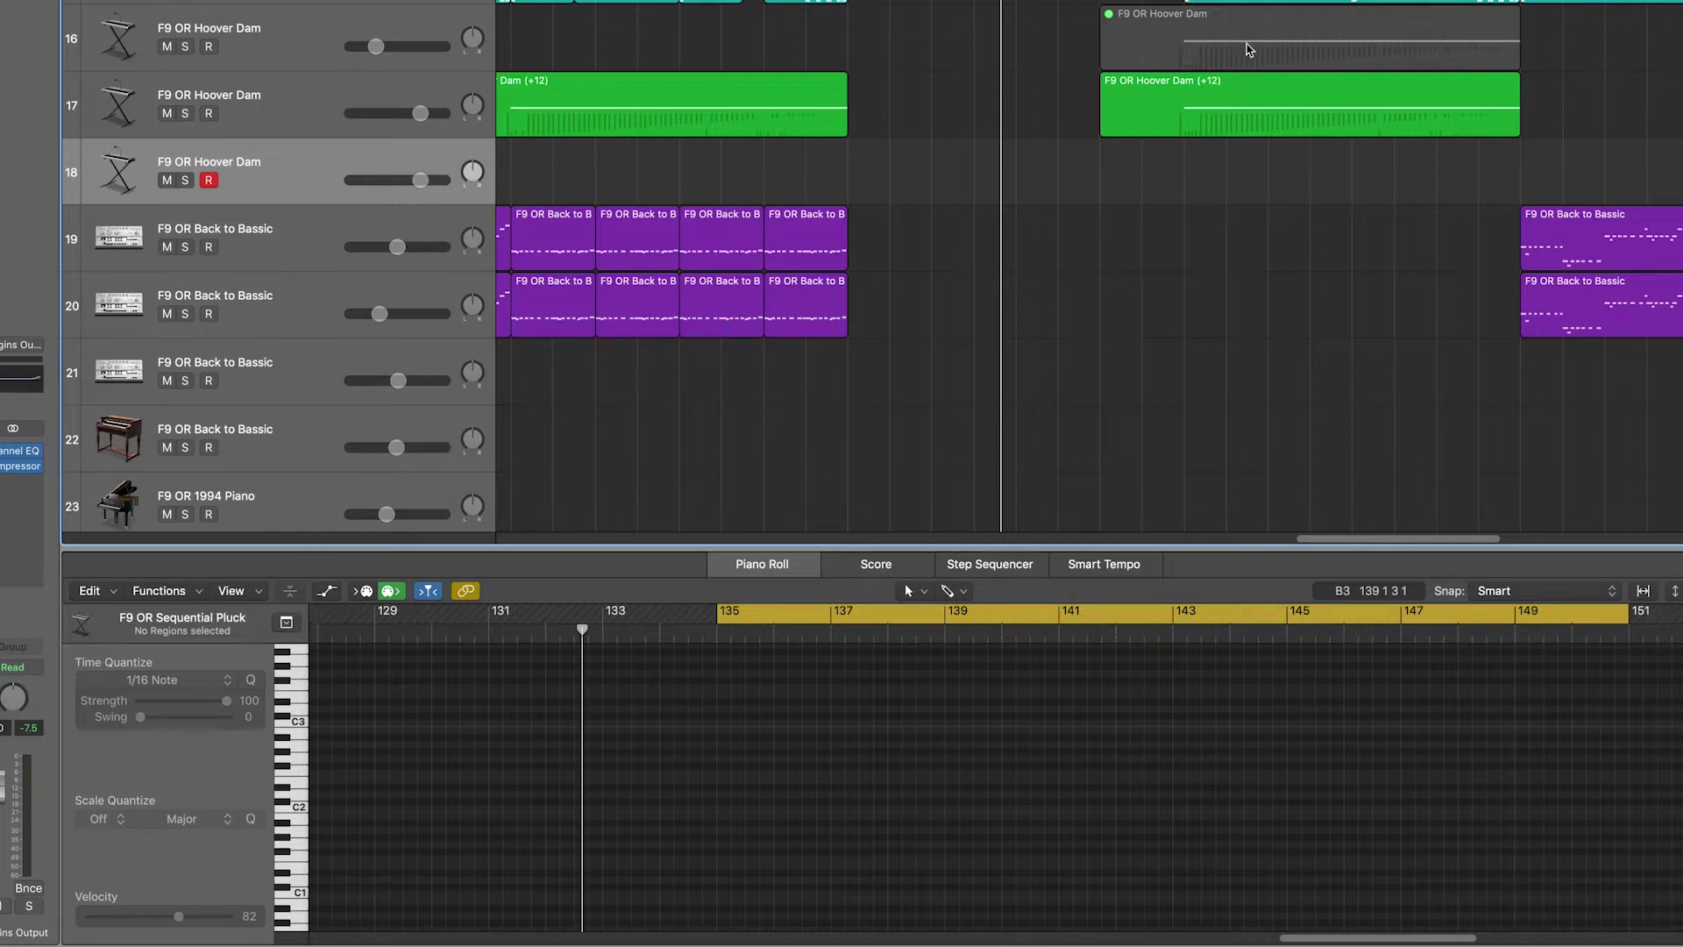
Step: Solo the Hoover Dam (+12) region that starts at bar 135 on track 17
{"action": "left_click", "coordinate": [1279, 99]}
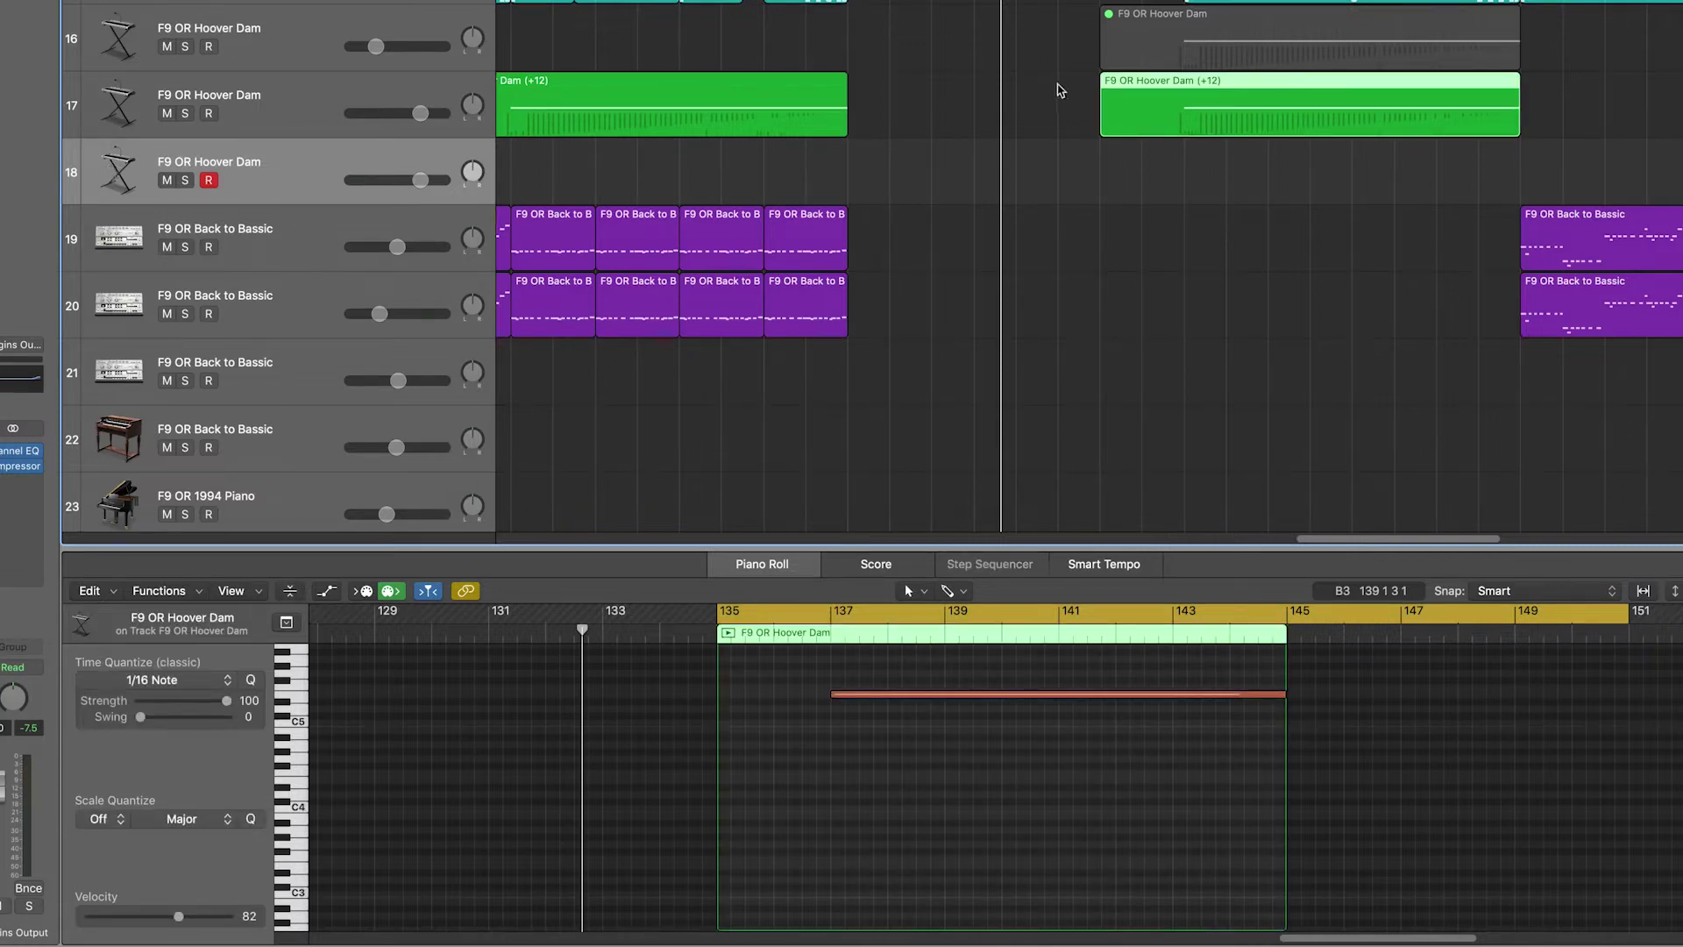
{"action": "left_click", "coordinate": [1039, 49]}
{"action": "scroll", "coordinate": [1140, 61], "scroll_direction": "left", "scroll_amount": 1}
{"action": "left_click", "coordinate": [1218, 96]}
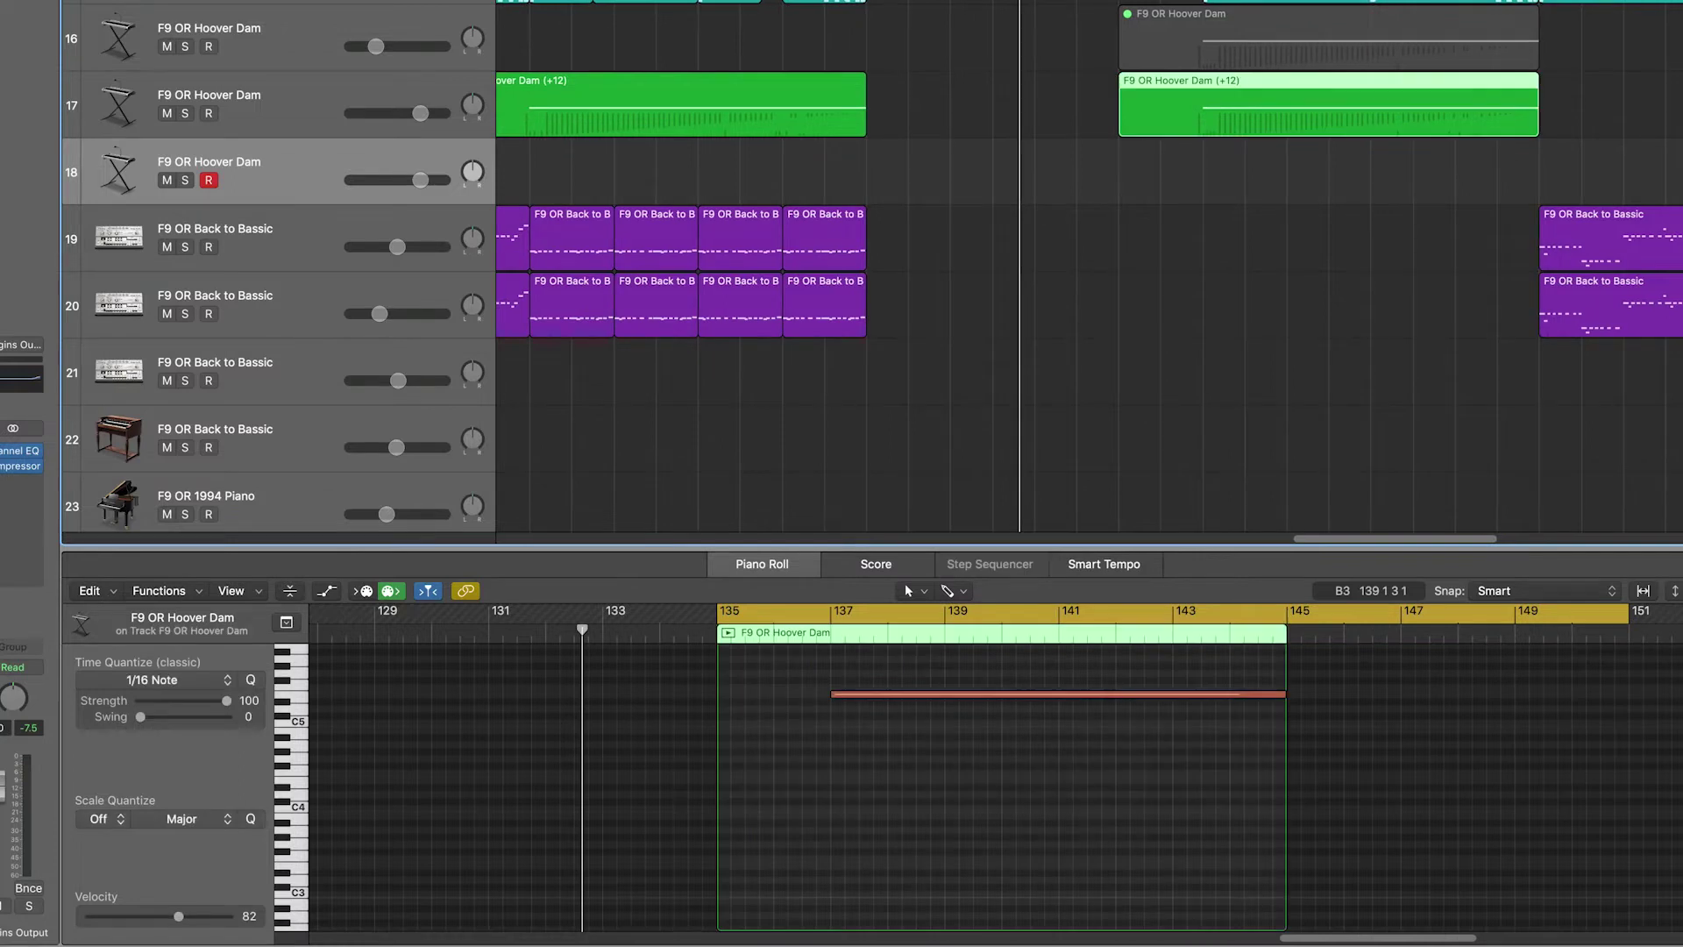
{"action": "key", "text": "ctrl+s"}
Step: Show the Hoover Dam region's Pitch Bend automation in the Piano Roll, play the soloed region, and end the solo
{"action": "left_click", "coordinate": [329, 592]}
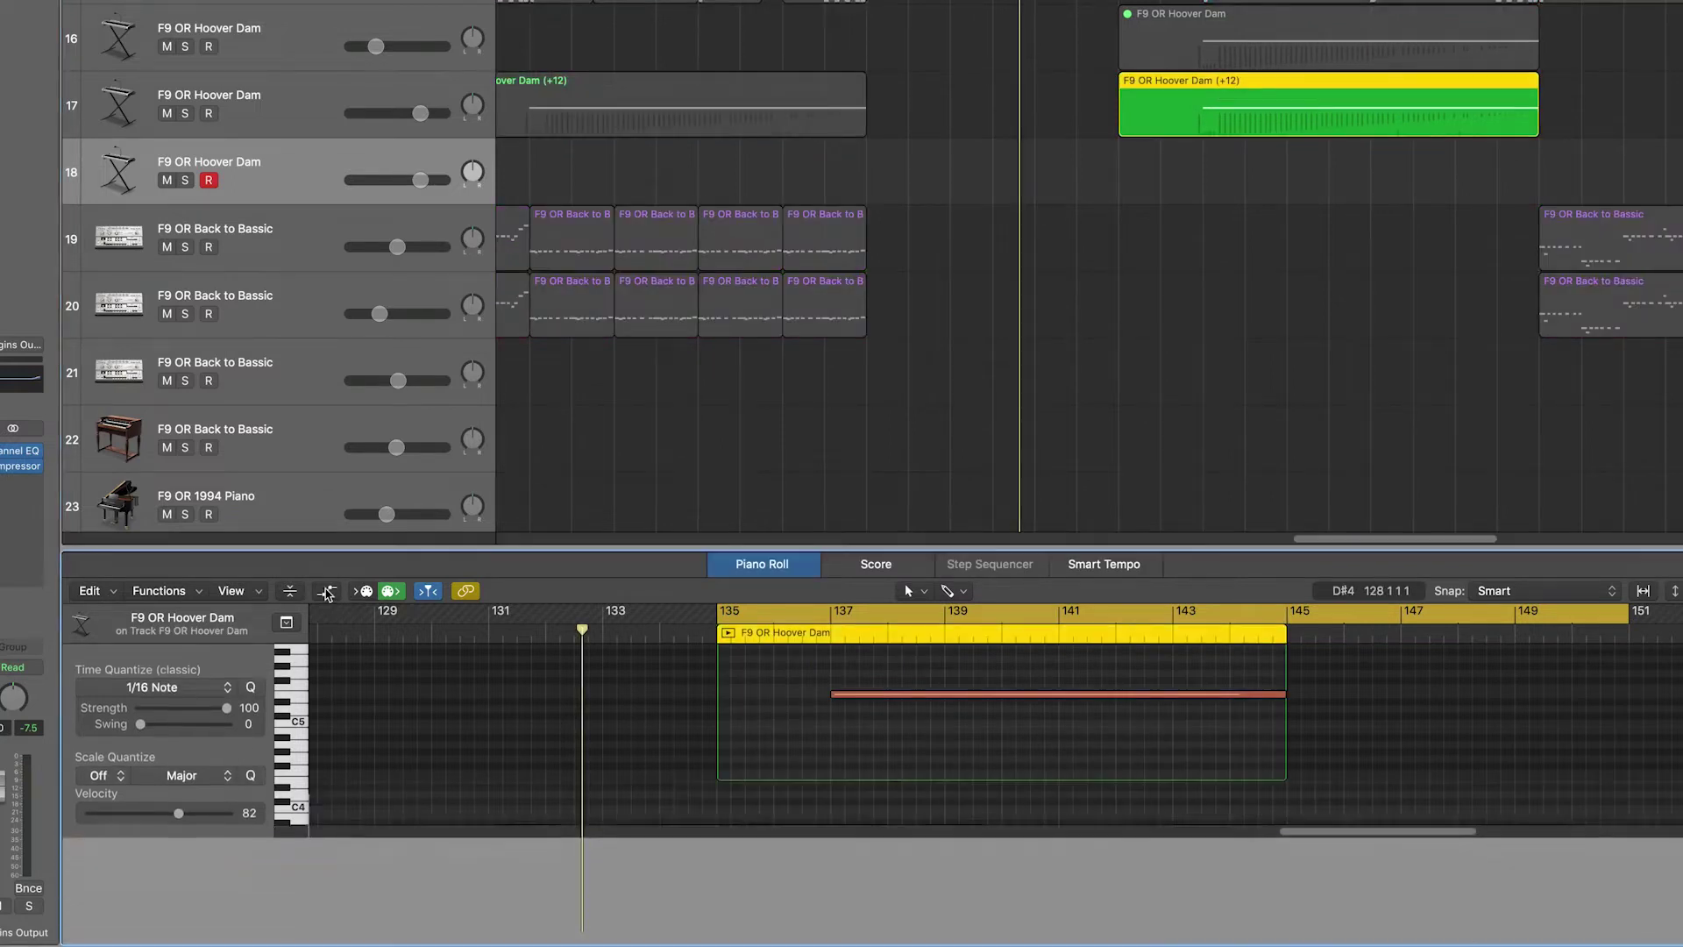
{"action": "left_click", "coordinate": [208, 887]}
{"action": "left_click", "coordinate": [263, 891]}
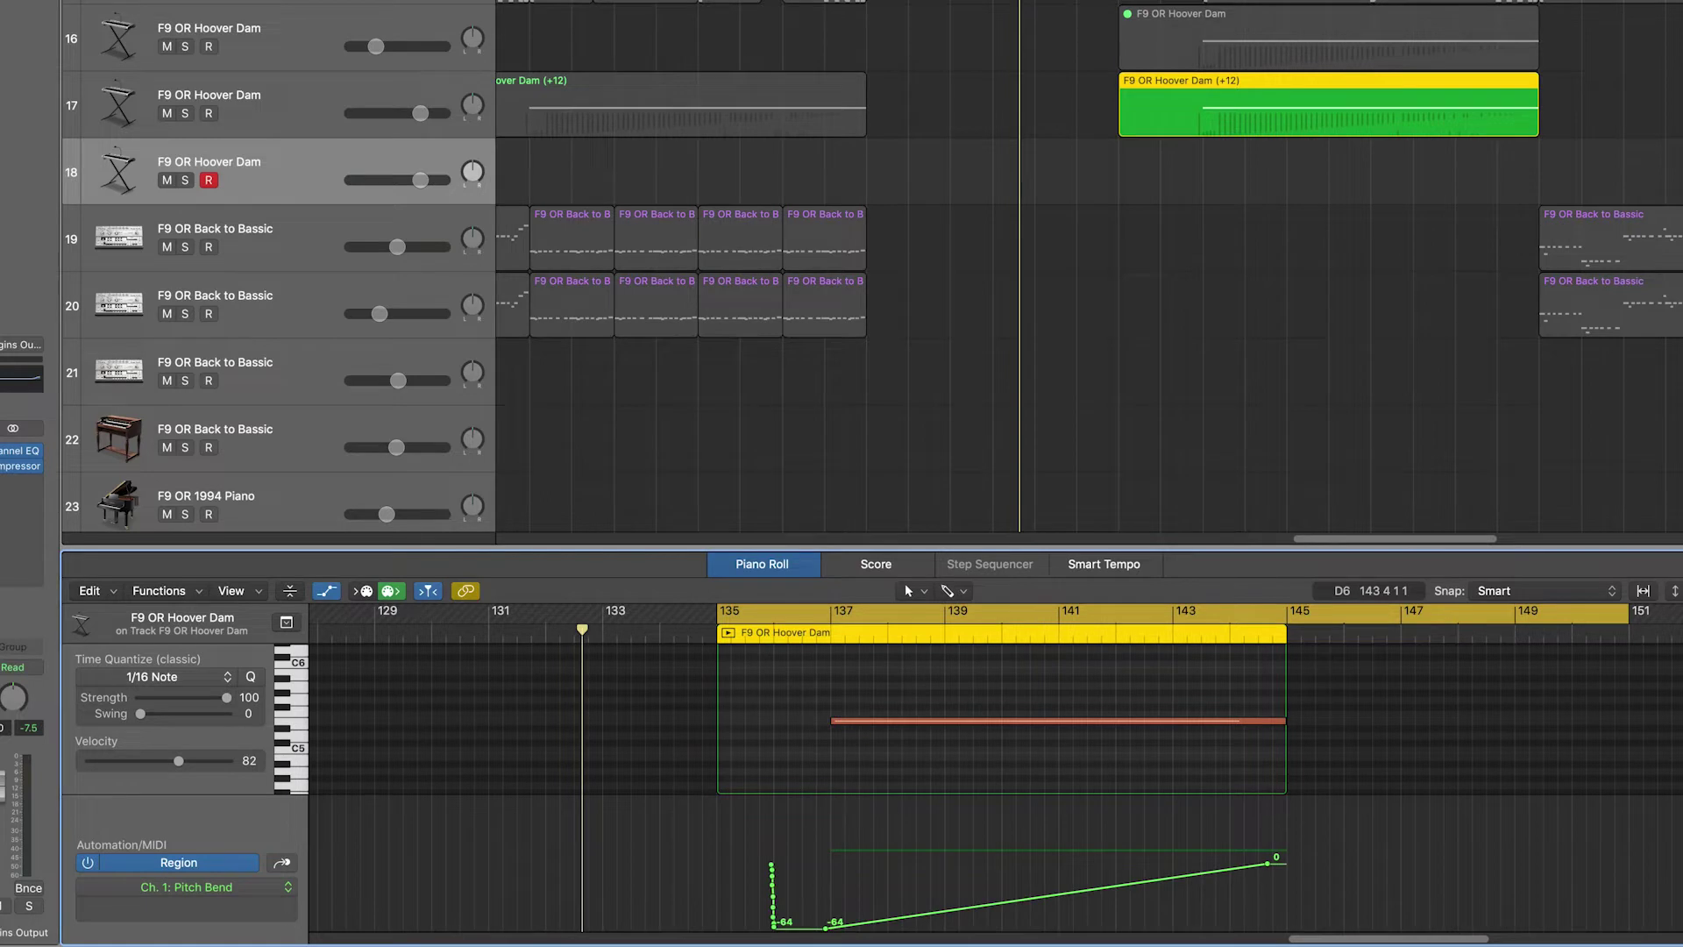
{"action": "key", "text": "space"}
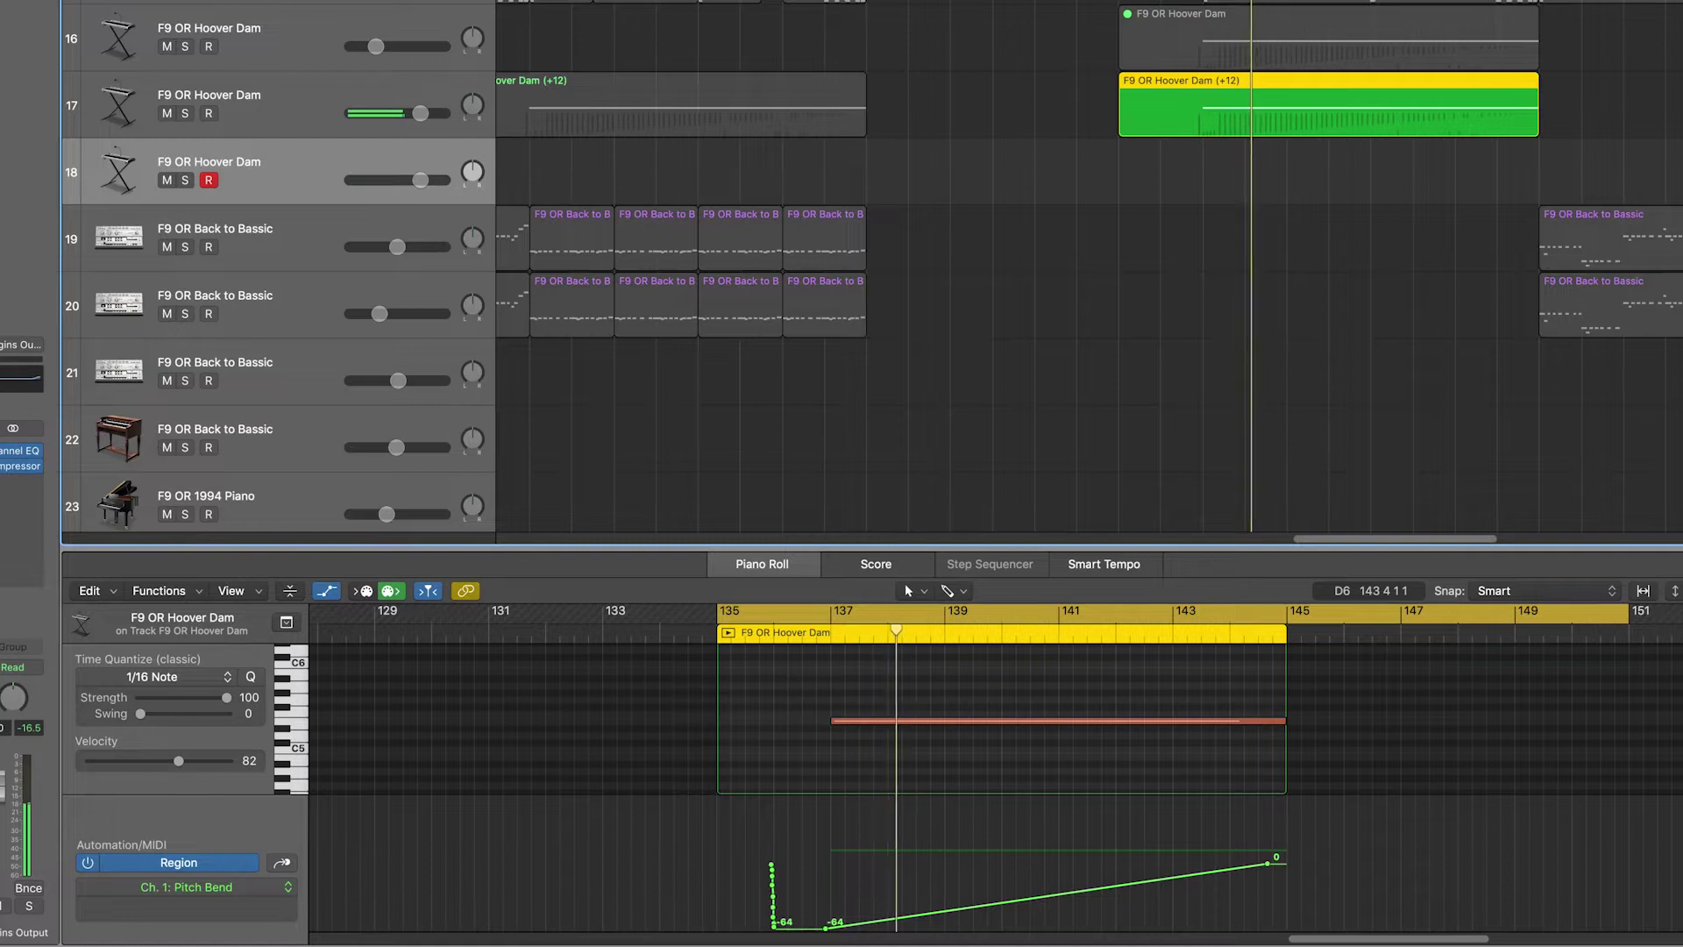
{"action": "key", "text": "ctrl+s"}
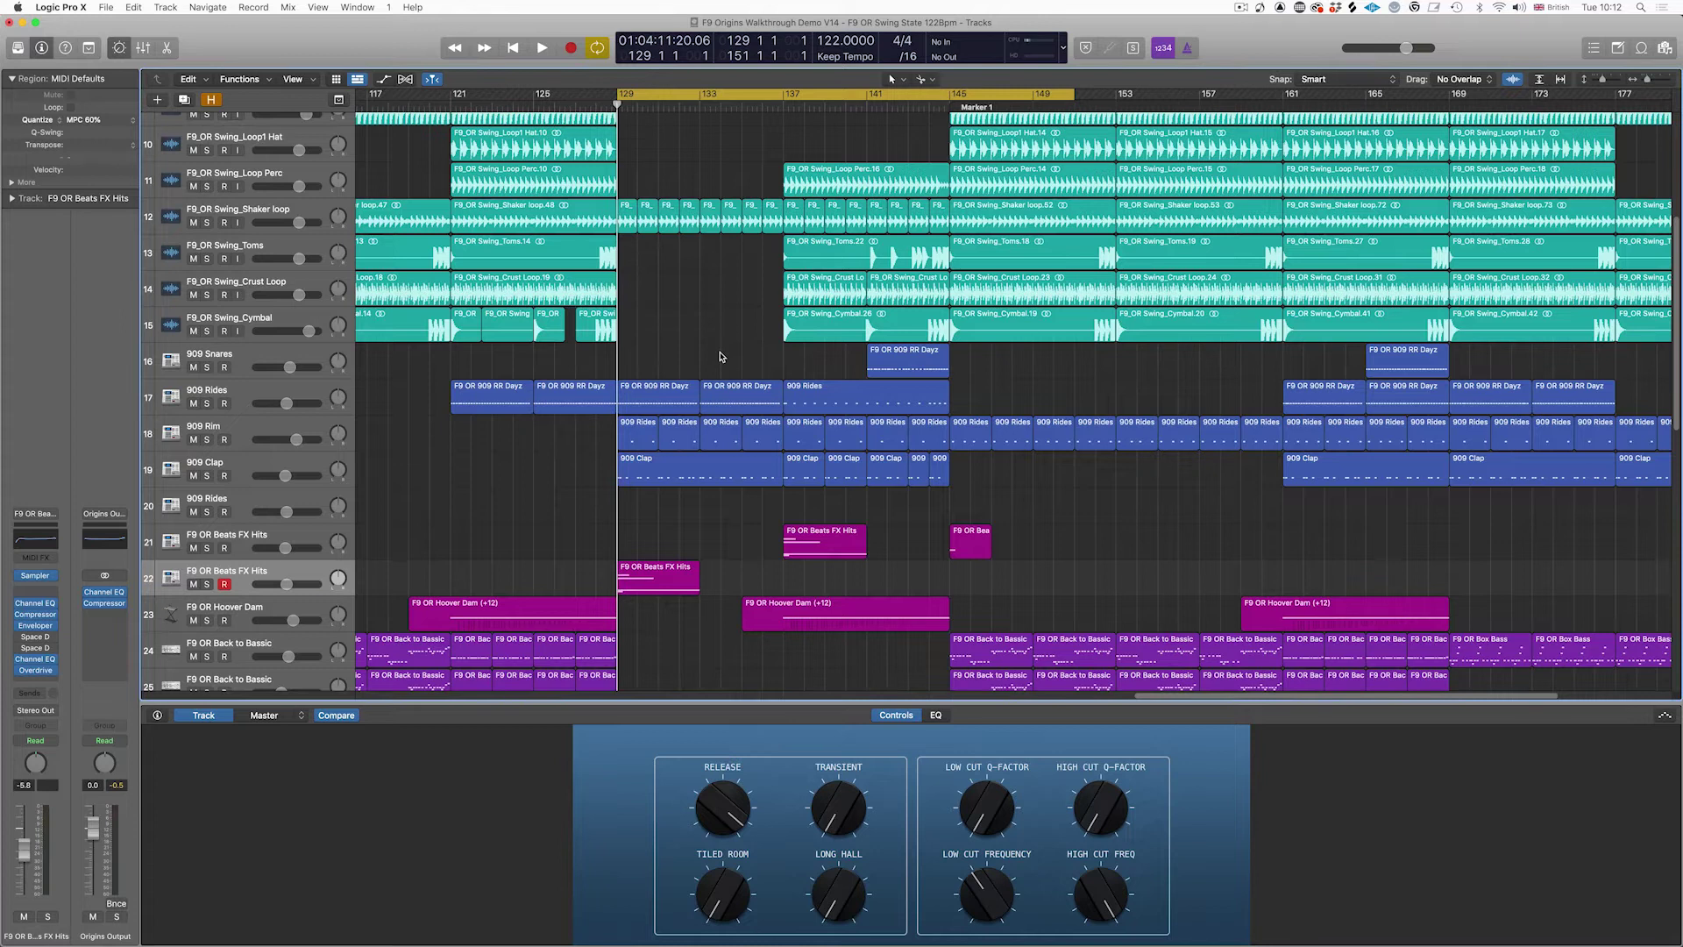
Step: Solo and audition the 909 Clap region at bar 129, followed by the 909 RR Dayz regions and the first 909 Rides region on track 18
{"action": "left_click", "coordinate": [652, 477]}
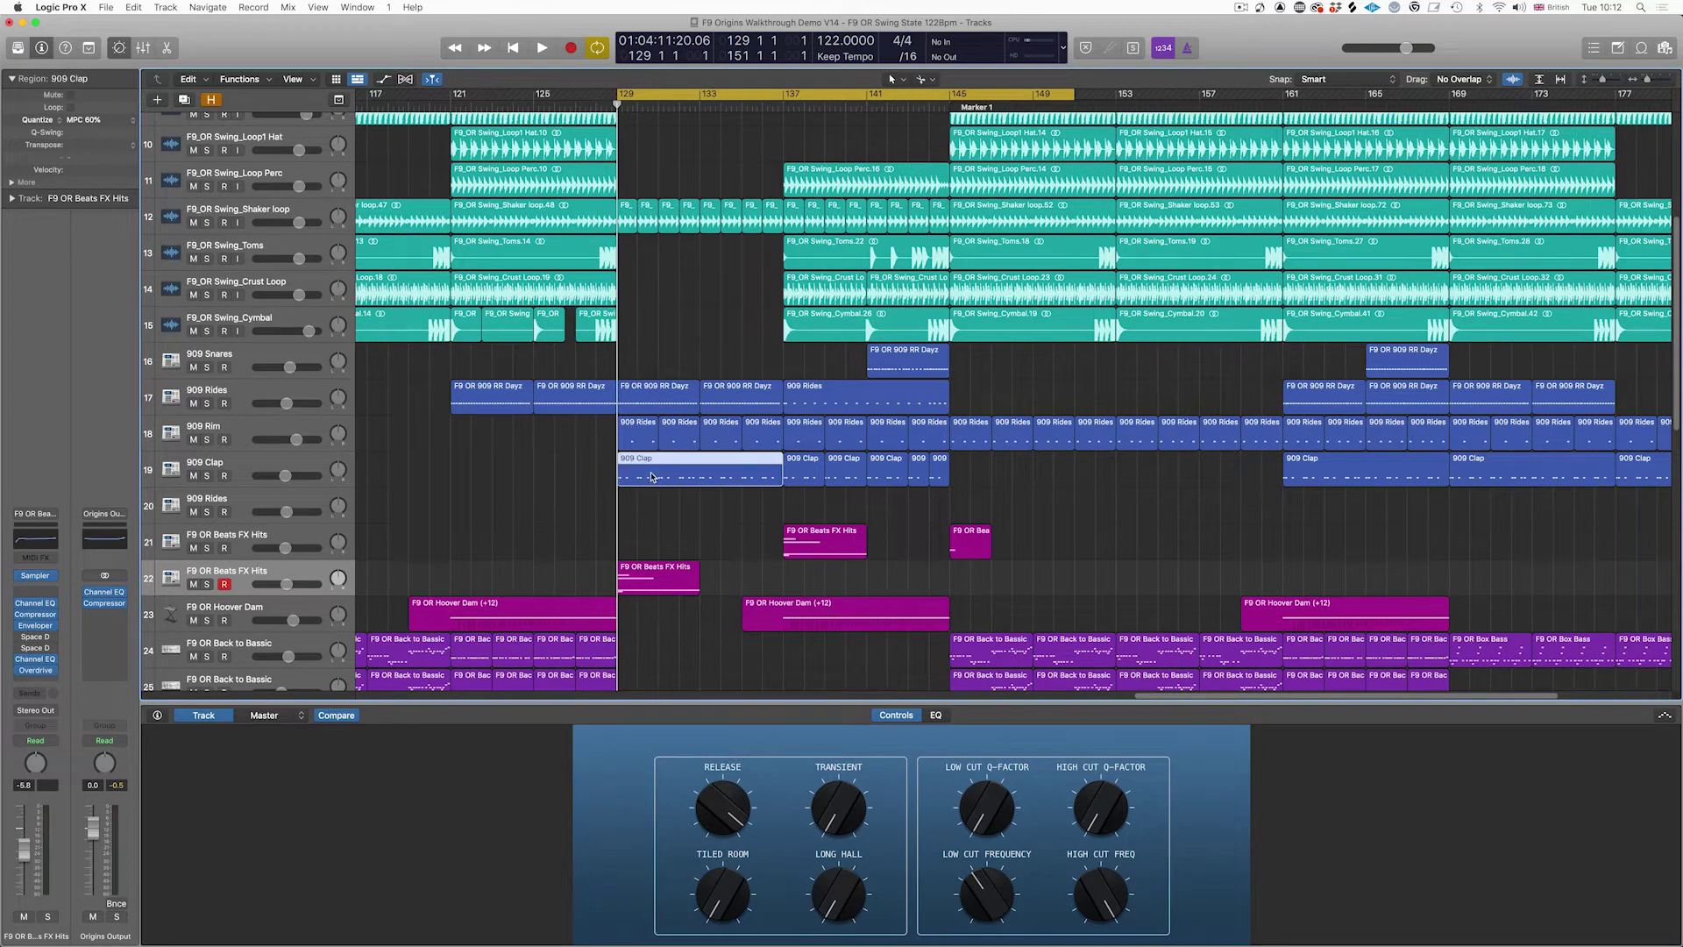
{"action": "scroll", "coordinate": [656, 472], "scroll_direction": "down", "scroll_amount": 10}
{"action": "scroll", "coordinate": [659, 467], "scroll_direction": "up", "scroll_amount": 10}
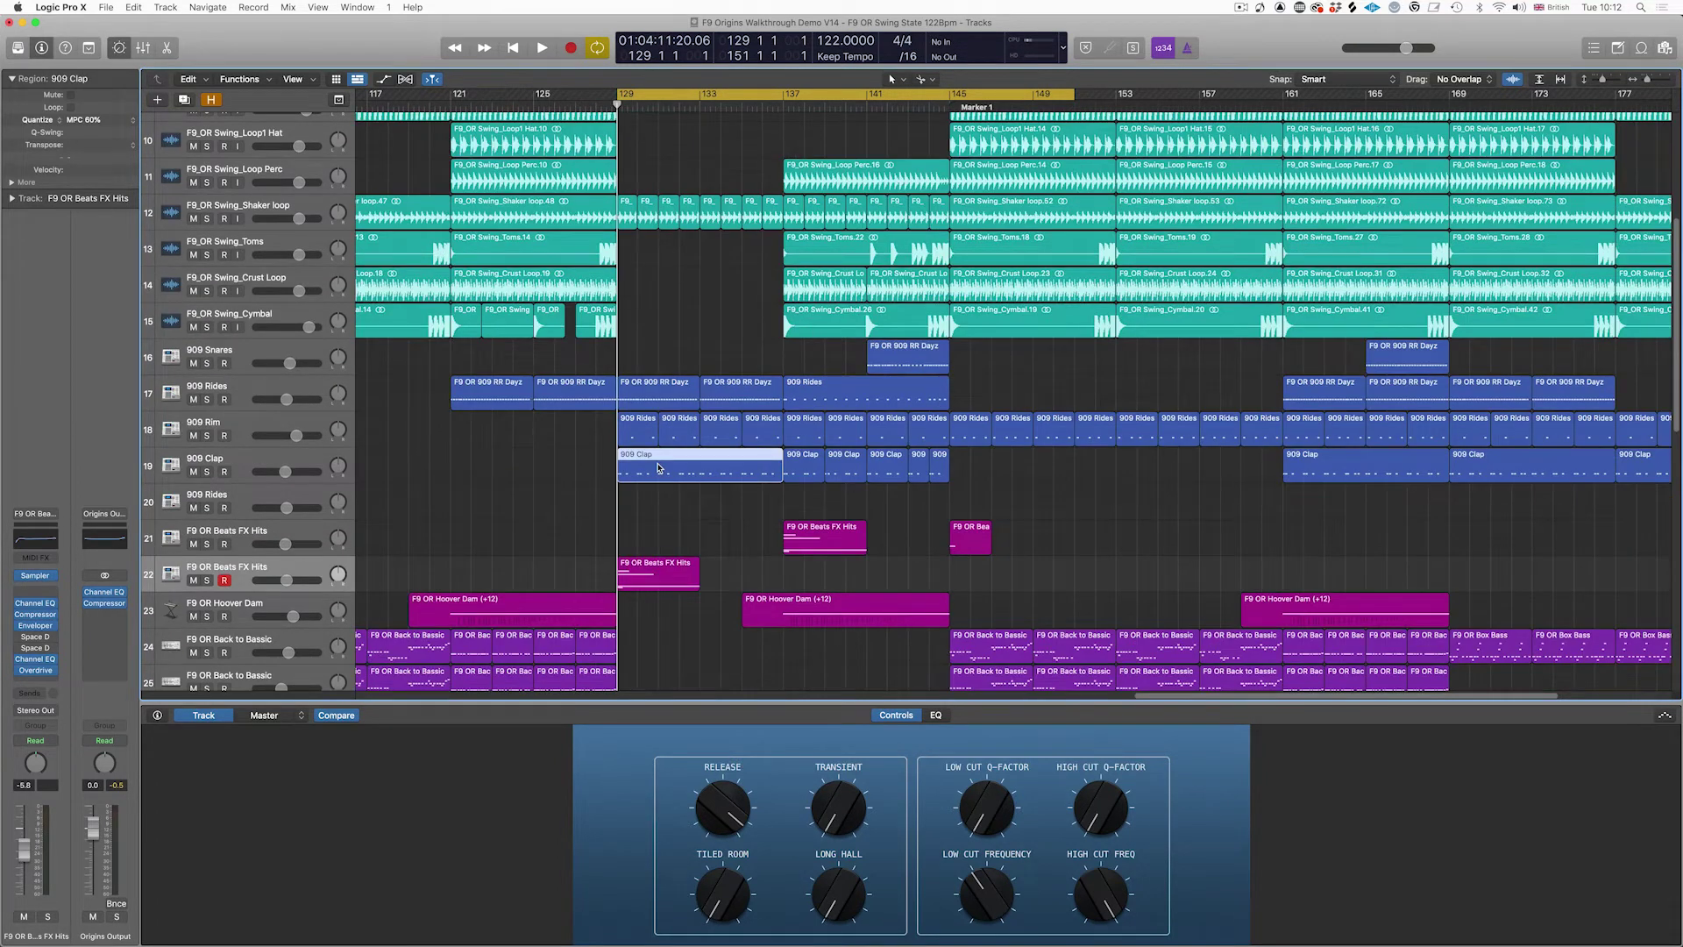
{"action": "key", "text": "ctrl+s"}
{"action": "key", "text": "space"}
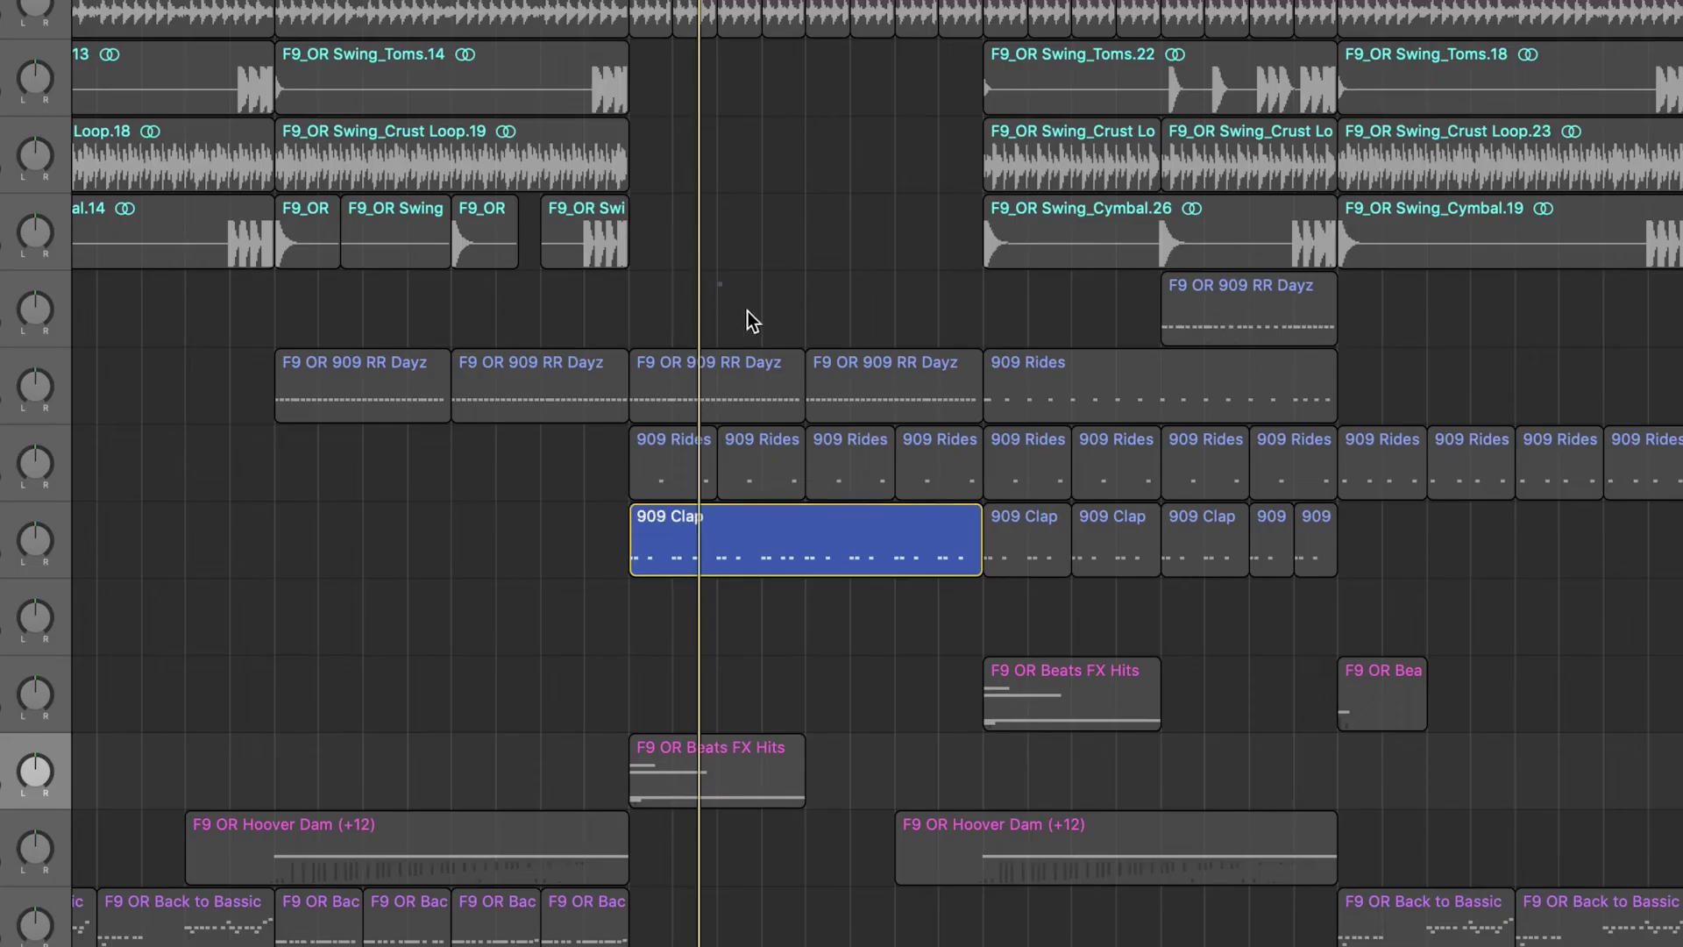
{"action": "left_click_drag", "start_coordinate": [718, 283], "coordinate": [911, 405]}
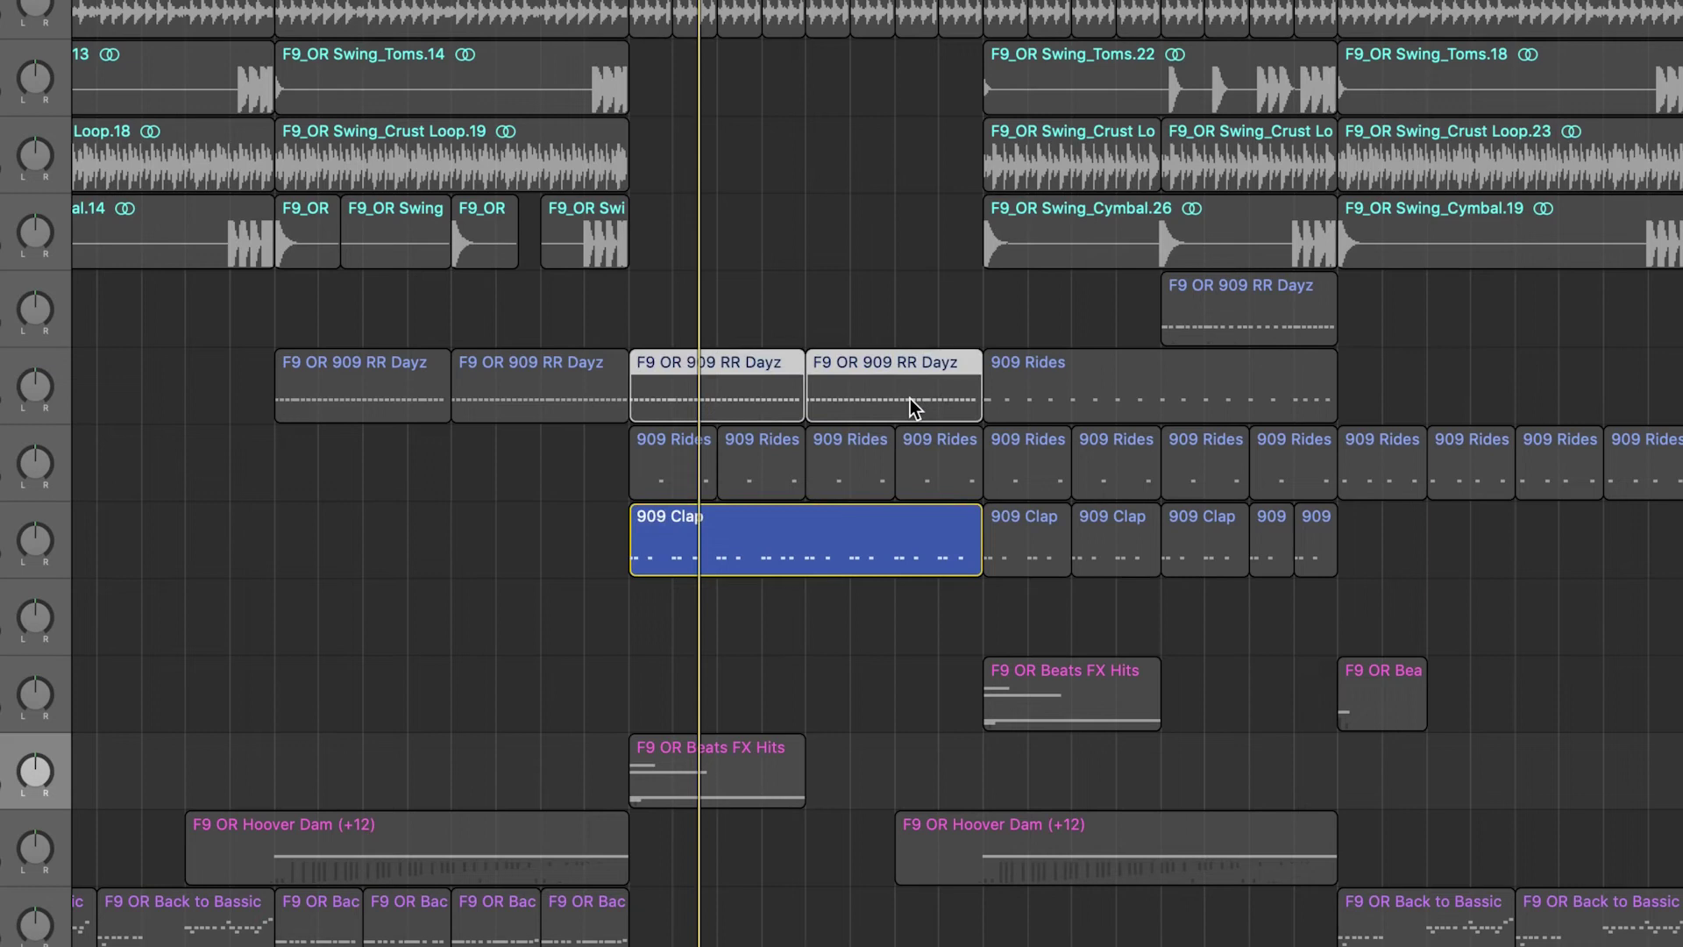
{"action": "left_click", "coordinate": [657, 477]}
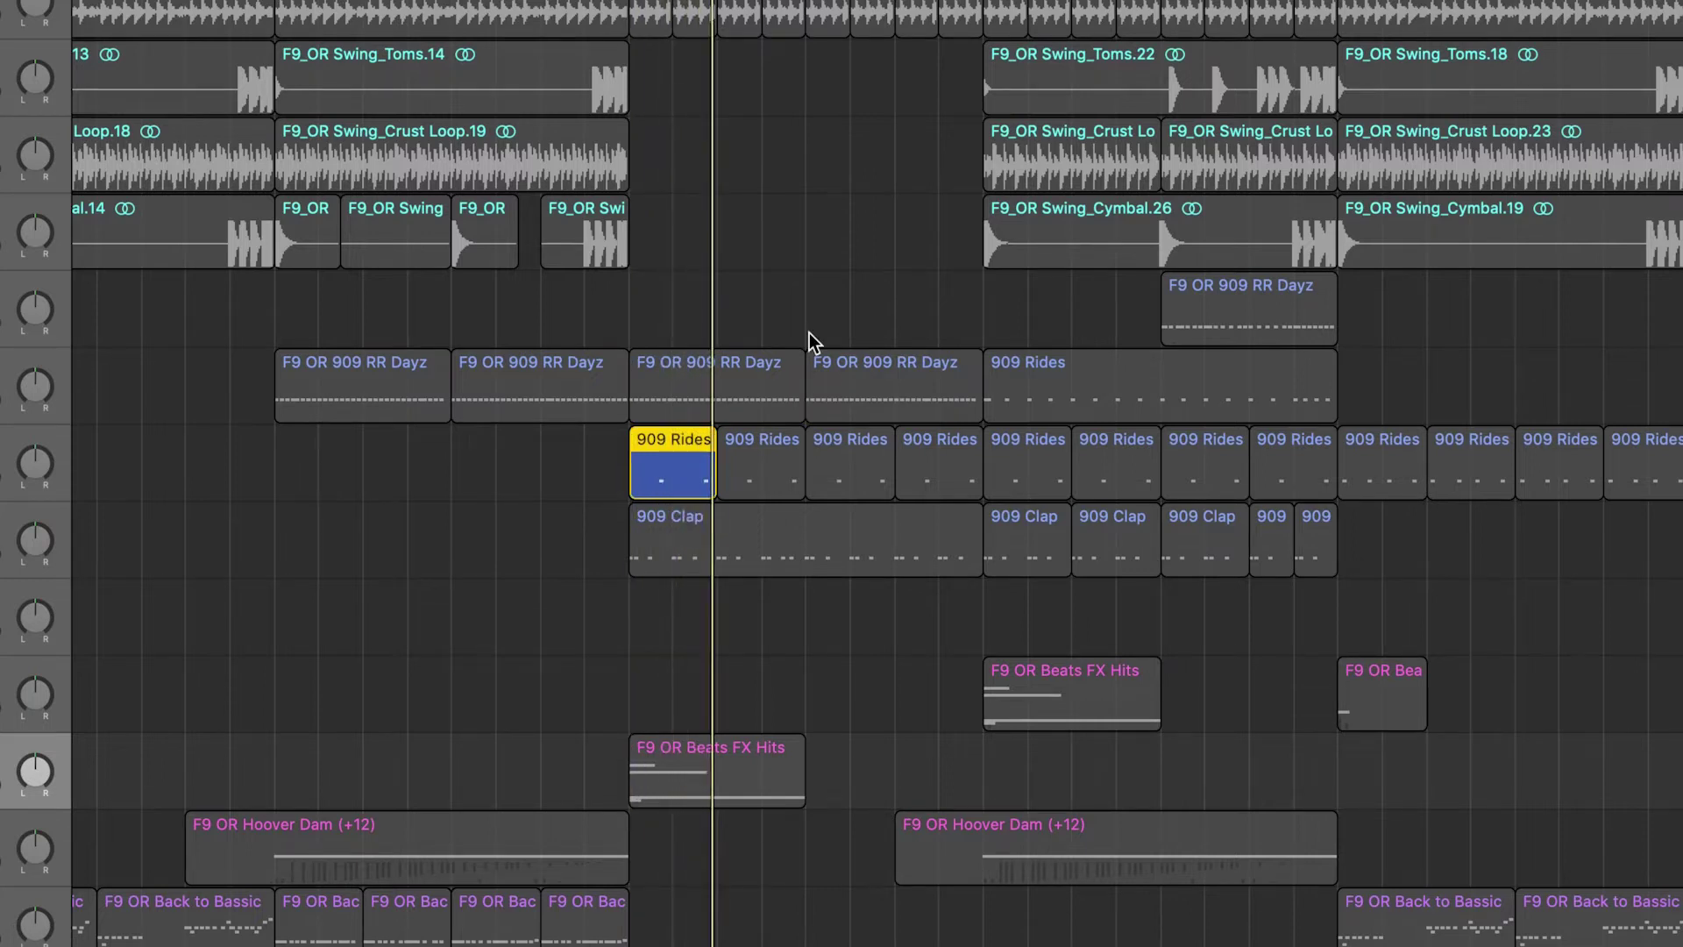
Step: End the solo and play the breakdown percussion together from bar 129
{"action": "key", "text": "space"}
{"action": "key", "text": "ctrl+s"}
{"action": "left_click", "coordinate": [743, 137]}
{"action": "key", "text": "space"}
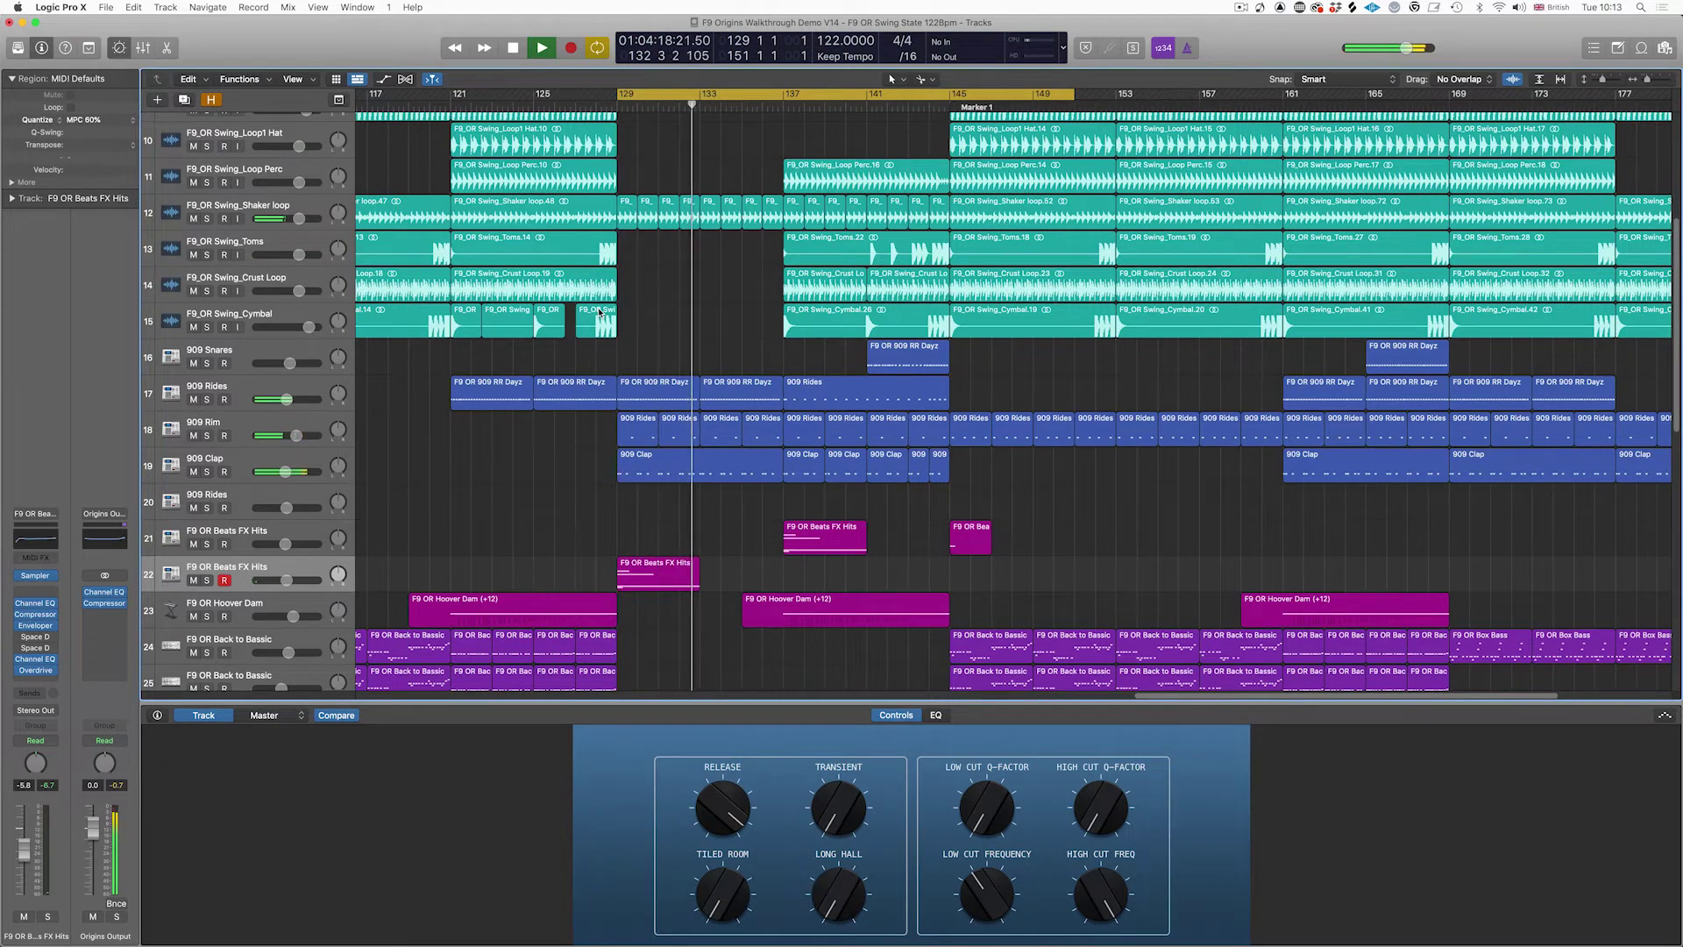
{"action": "key", "text": "space"}
Step: Set the cycle range to start at bar 140 and audition the 909 RR Dayz region at bar 141 on track 16 soloed
{"action": "left_click_drag", "start_coordinate": [868, 95], "coordinate": [1189, 112]}
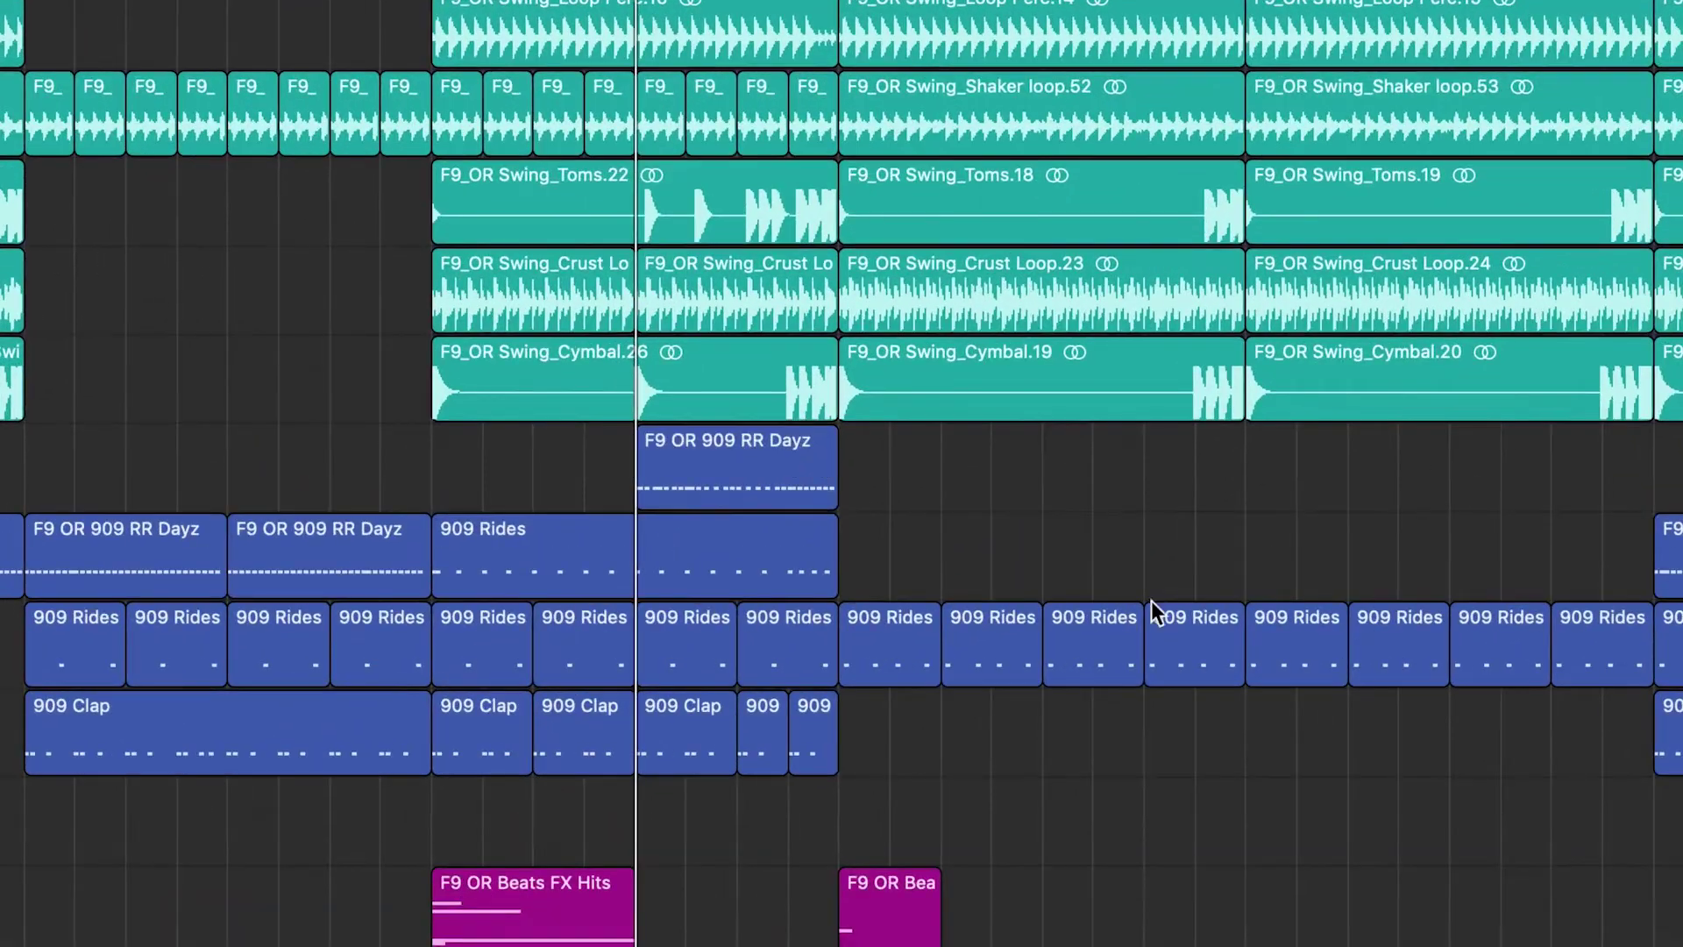
{"action": "left_click", "coordinate": [906, 356]}
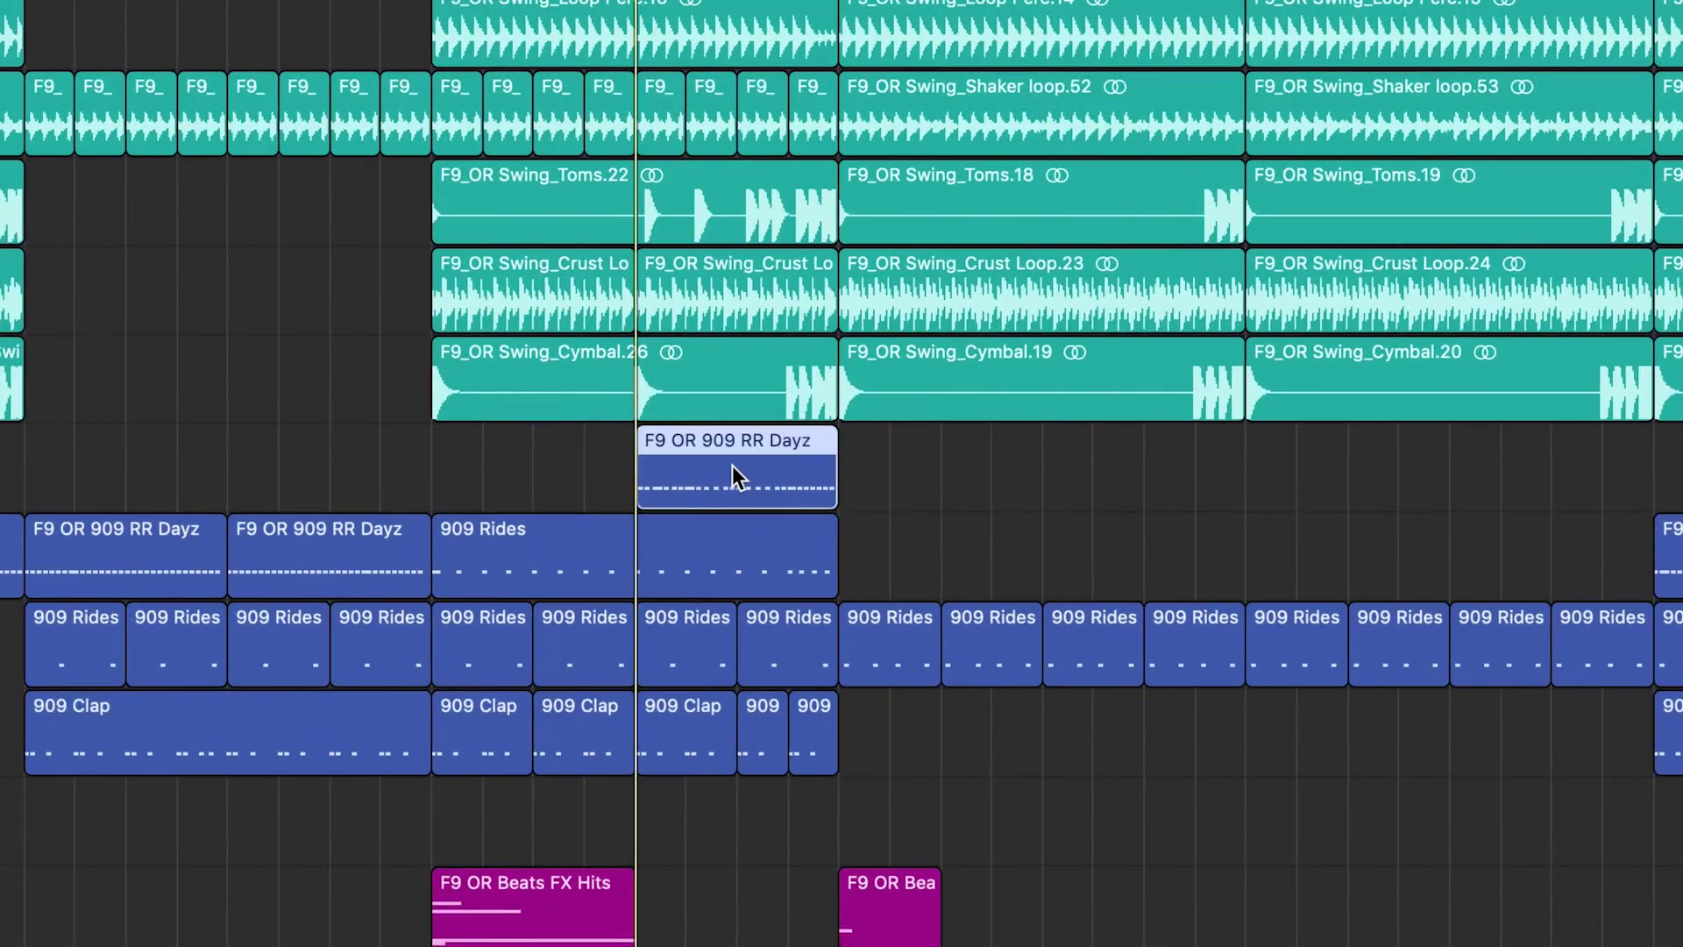
{"action": "key", "text": "ctrl+s"}
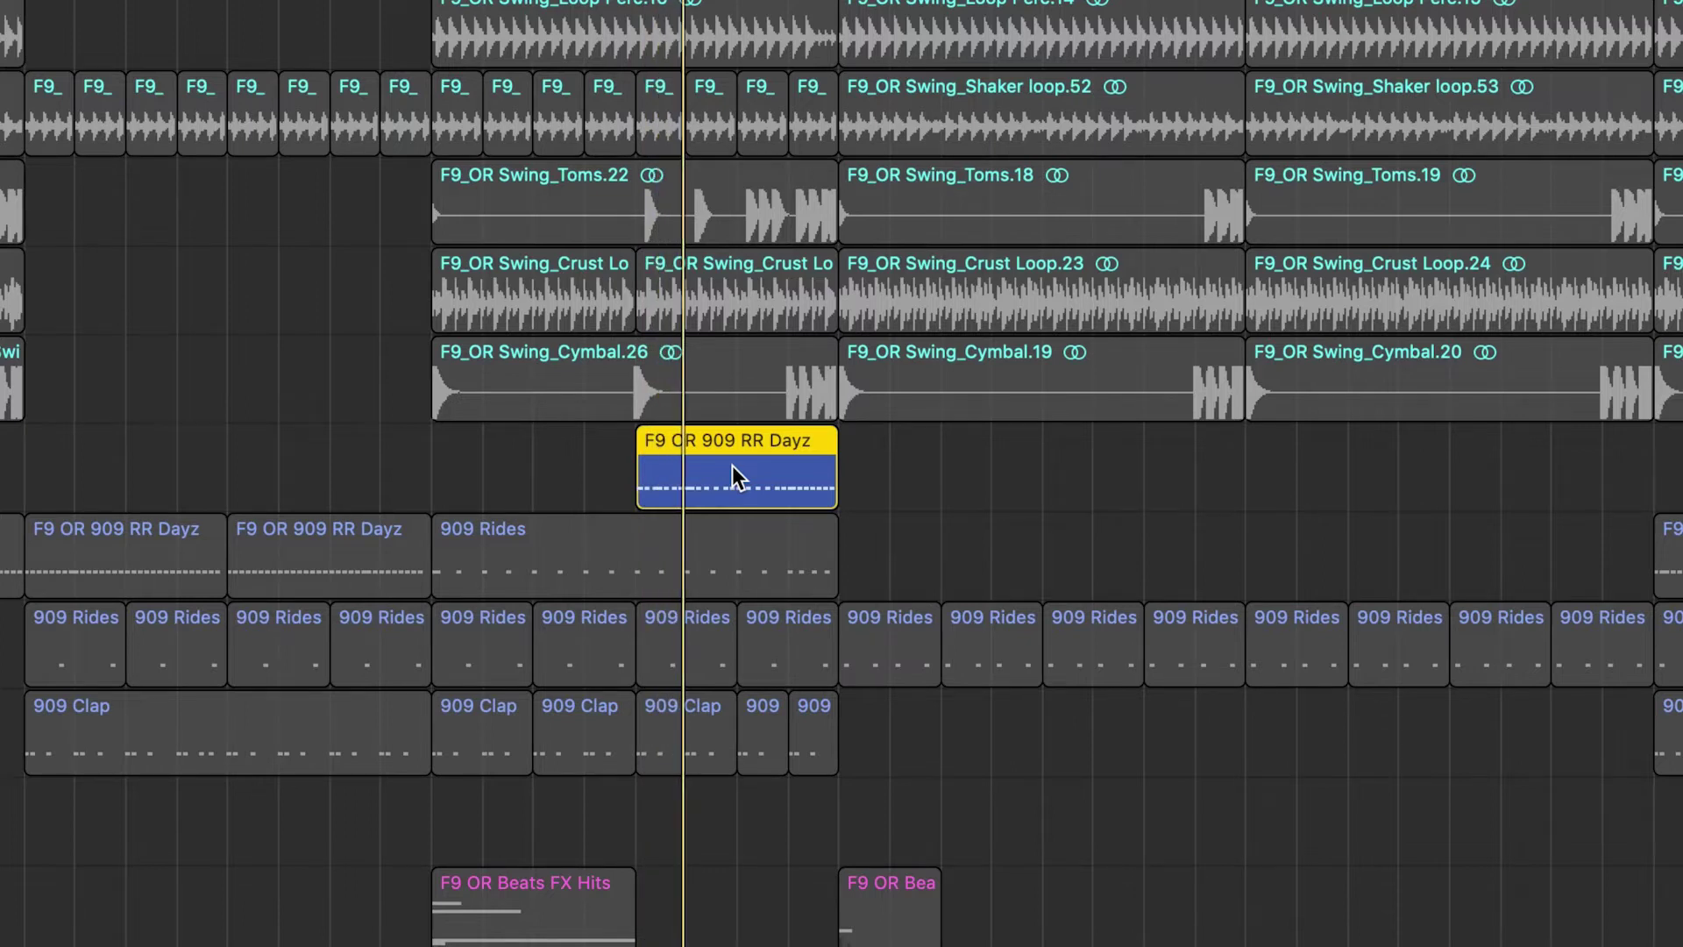
{"action": "key", "text": "ctrl+s"}
Step: Select the Beats FX Hits on track 21 and play the full breakdown with the cycle range at bars 129 to 164
{"action": "key", "text": "space"}
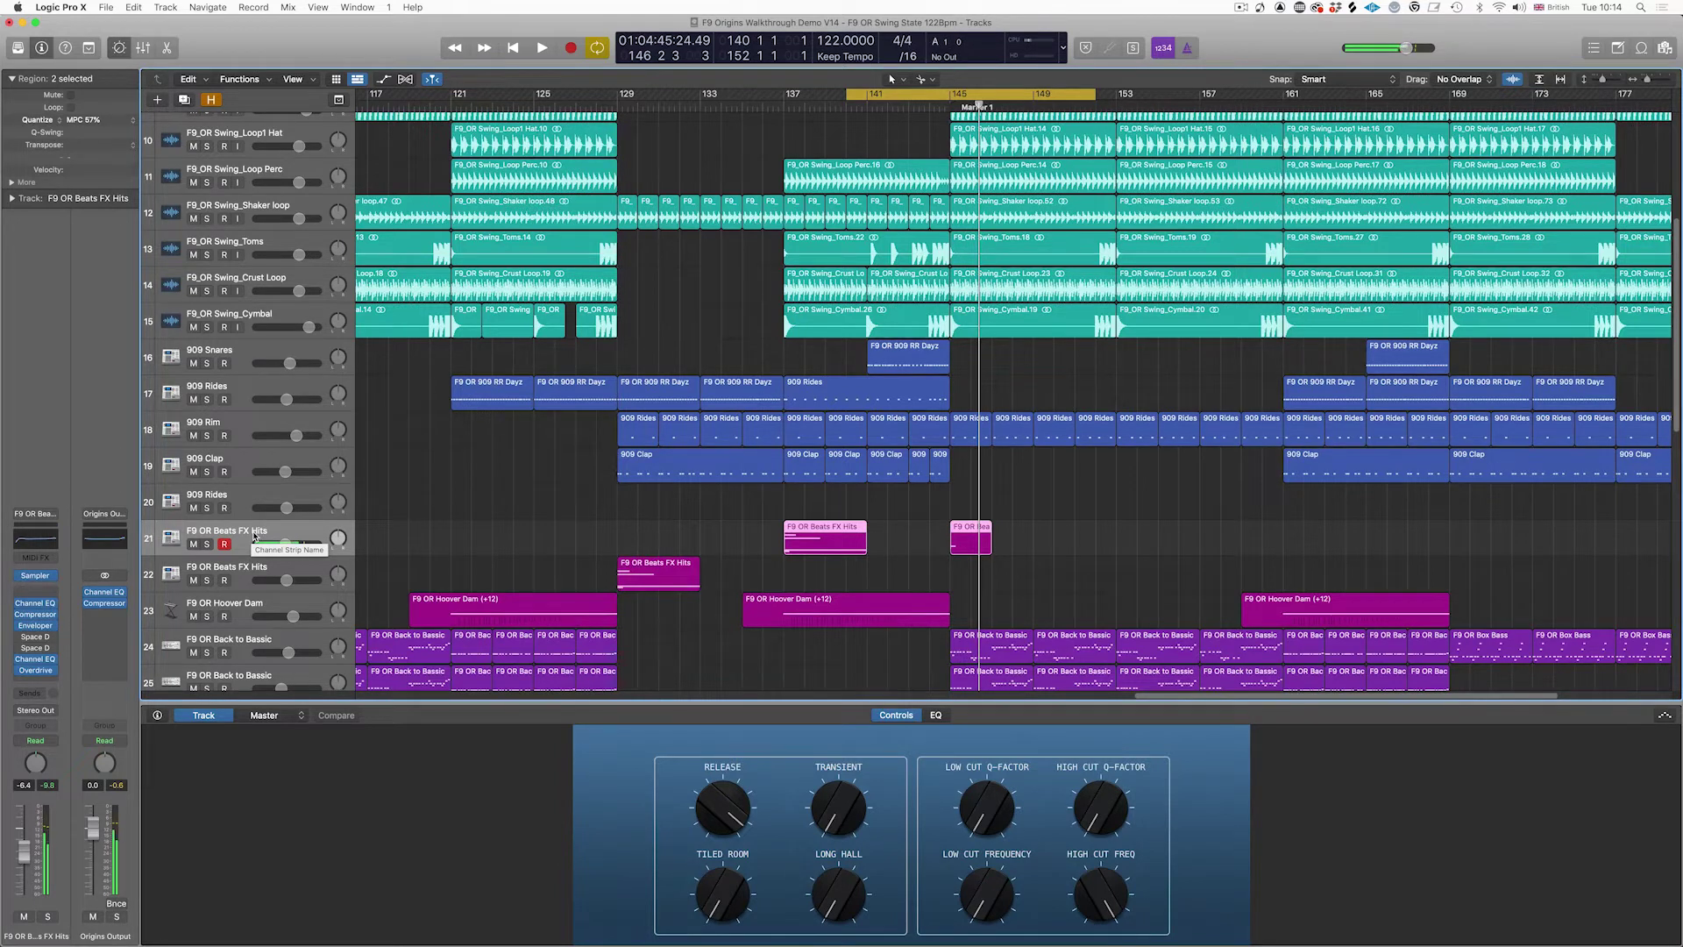
{"action": "key", "text": "space"}
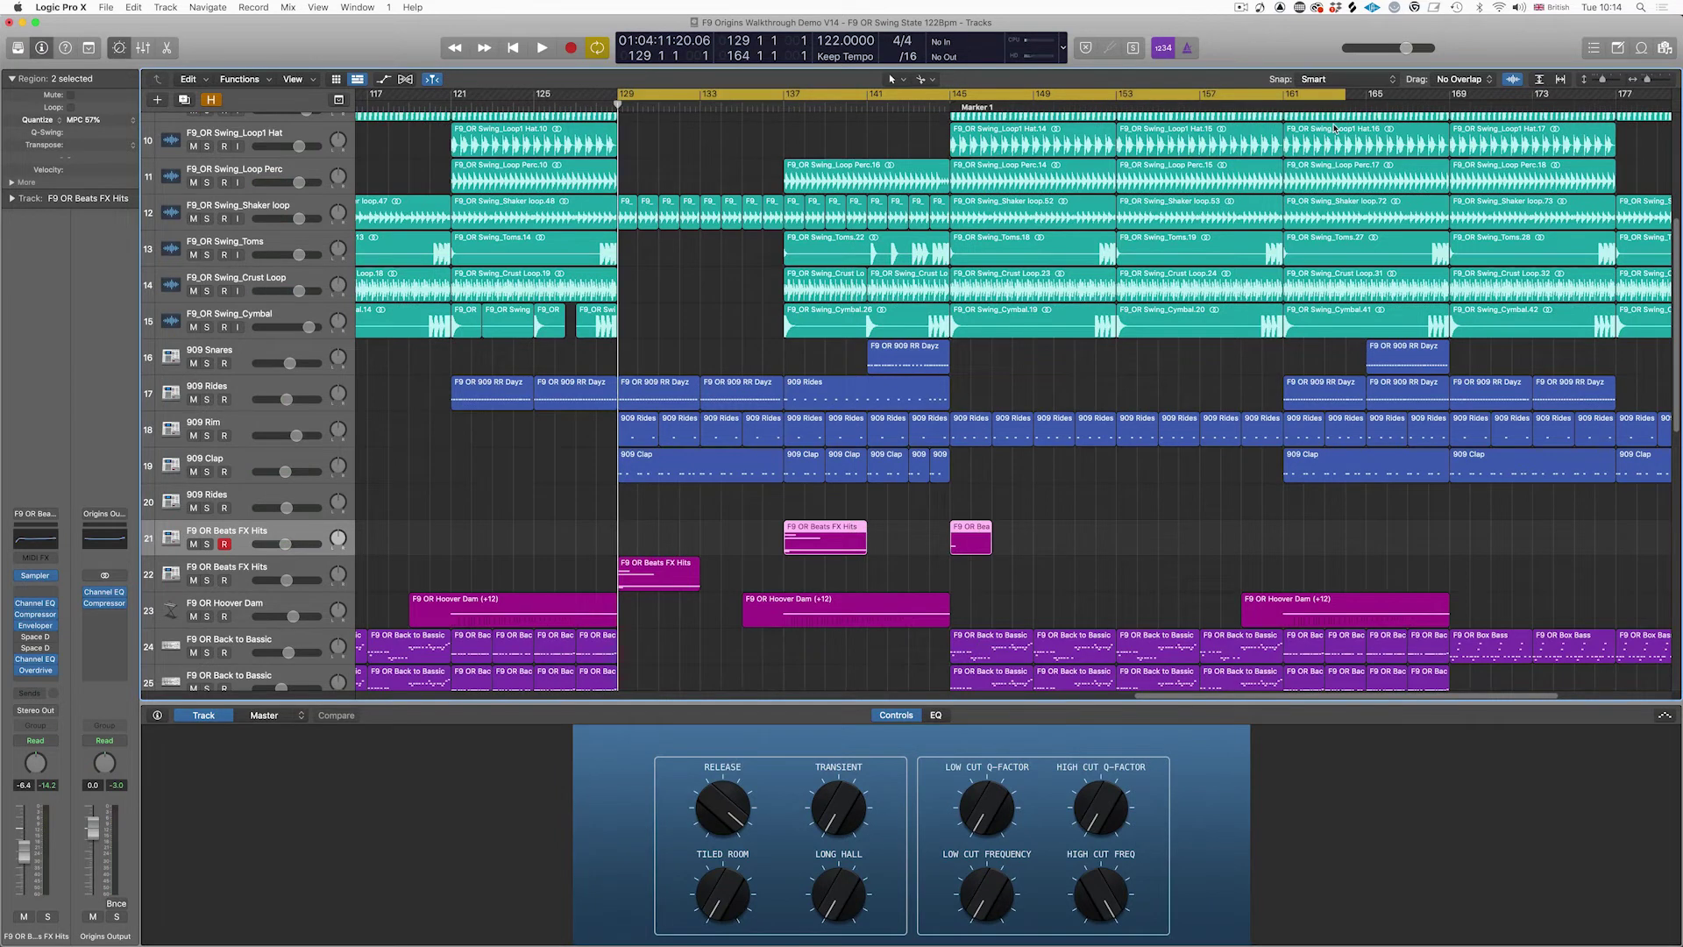
{"action": "key", "text": "space"}
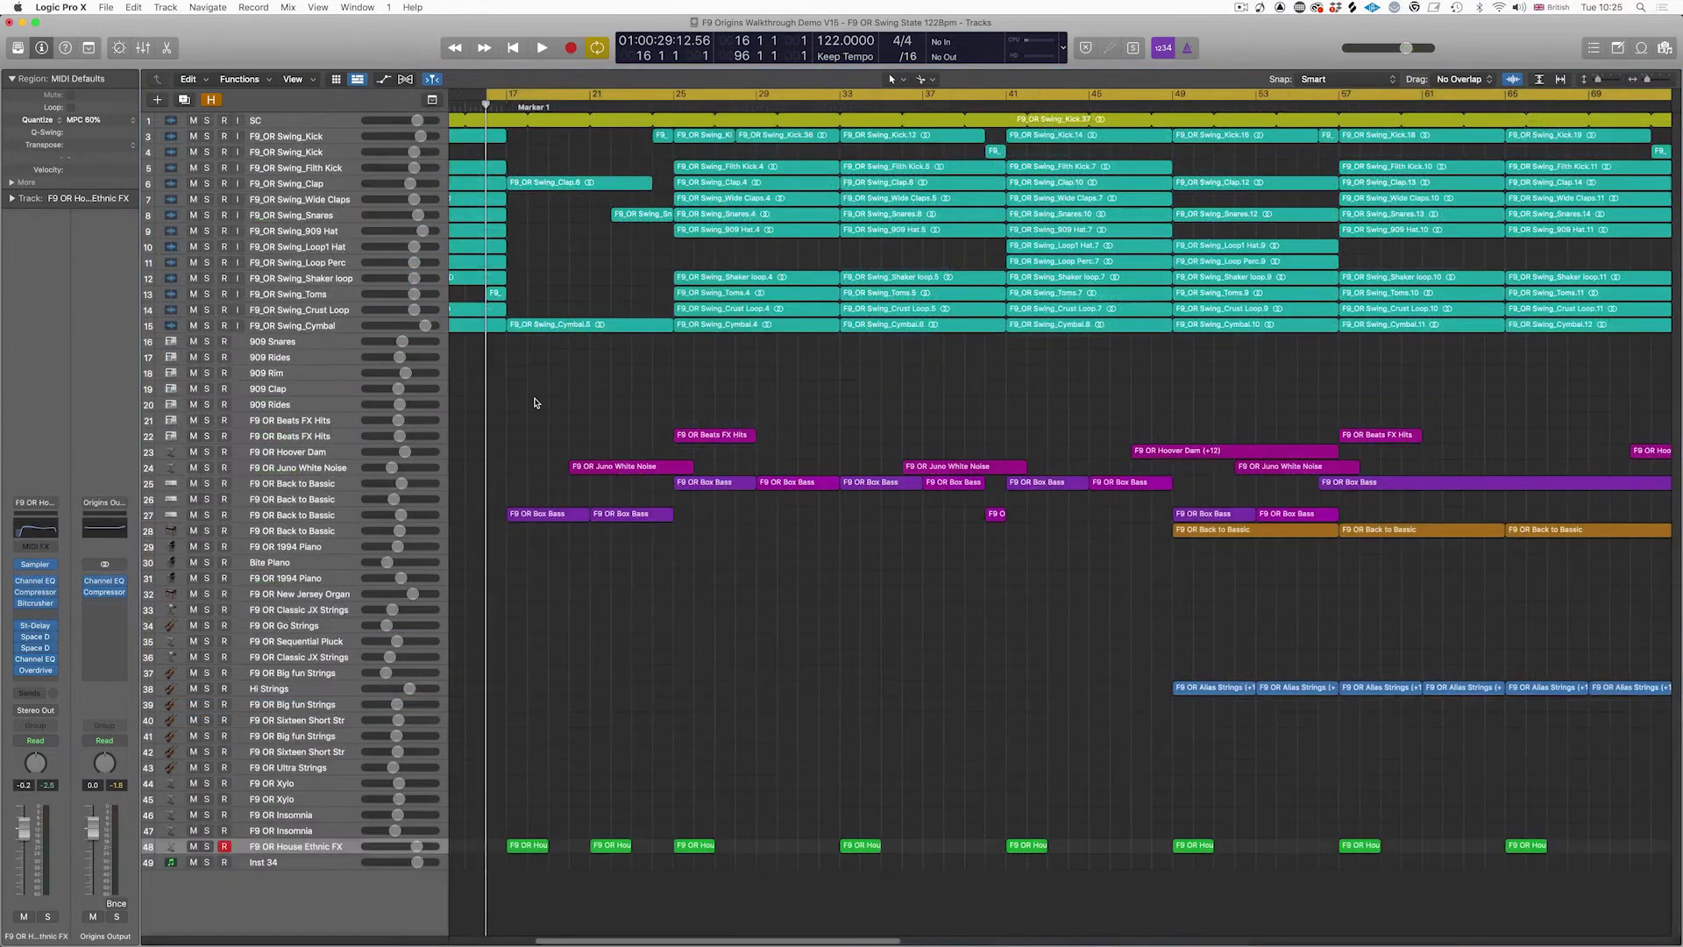
Step: Select the Back to Bassic track 27 and play its Box Bass regions from bar 16
{"action": "scroll", "coordinate": [536, 402], "scroll_direction": "left", "scroll_amount": 2}
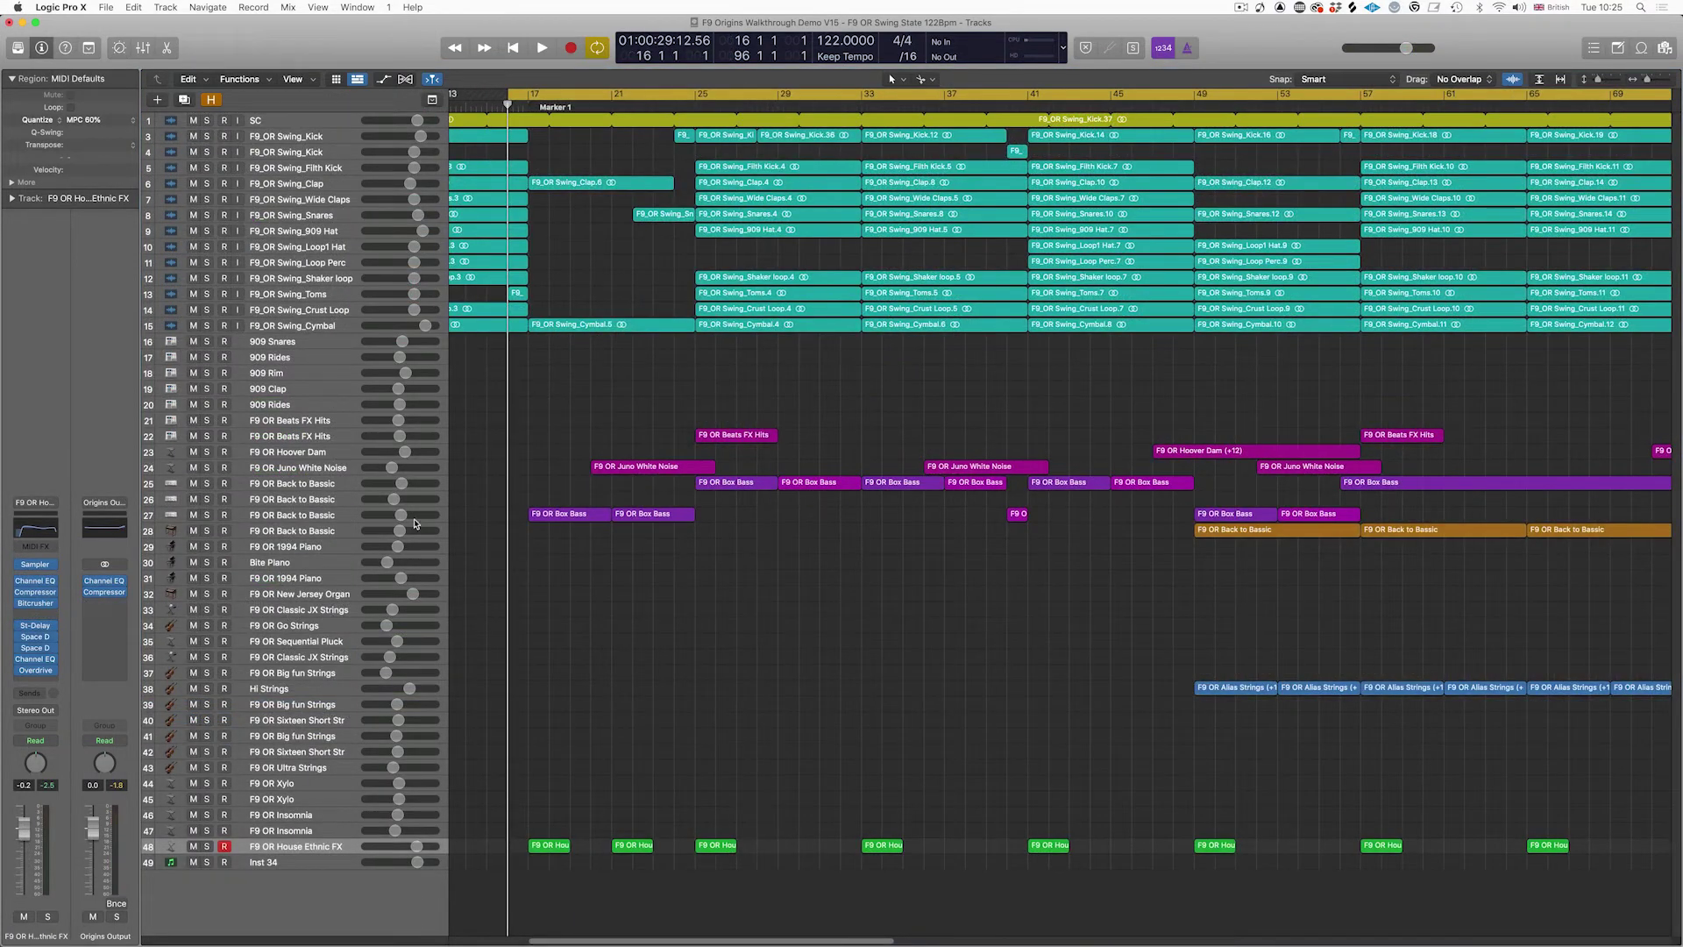
{"action": "left_click", "coordinate": [308, 517]}
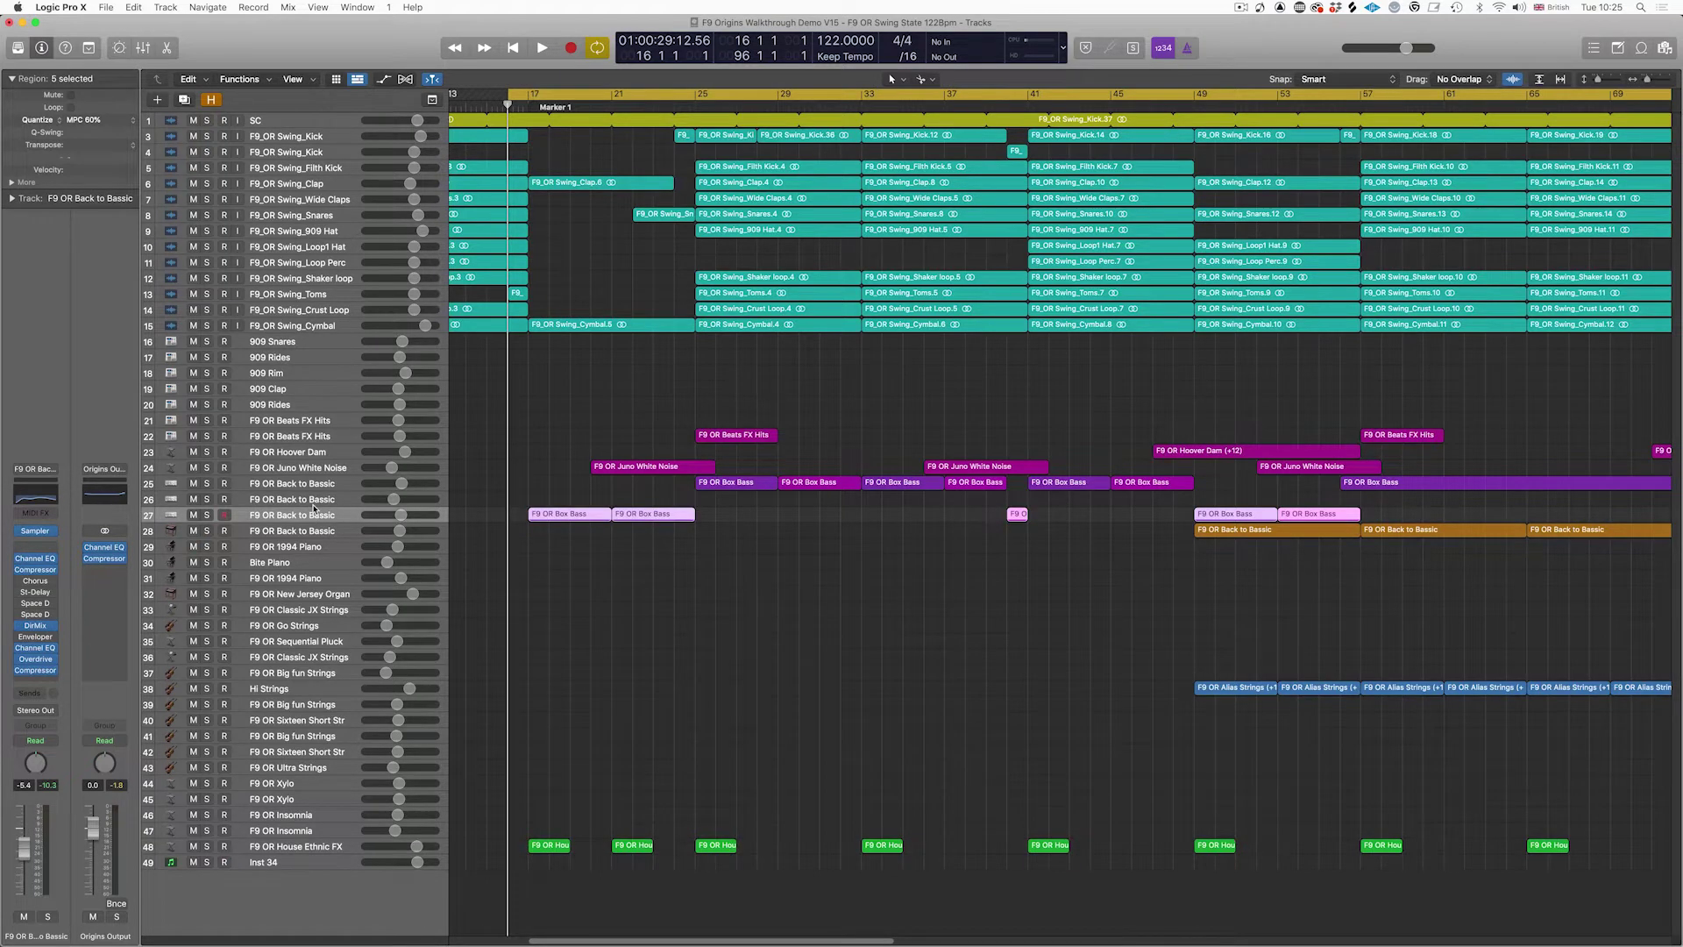
{"action": "key", "text": "space"}
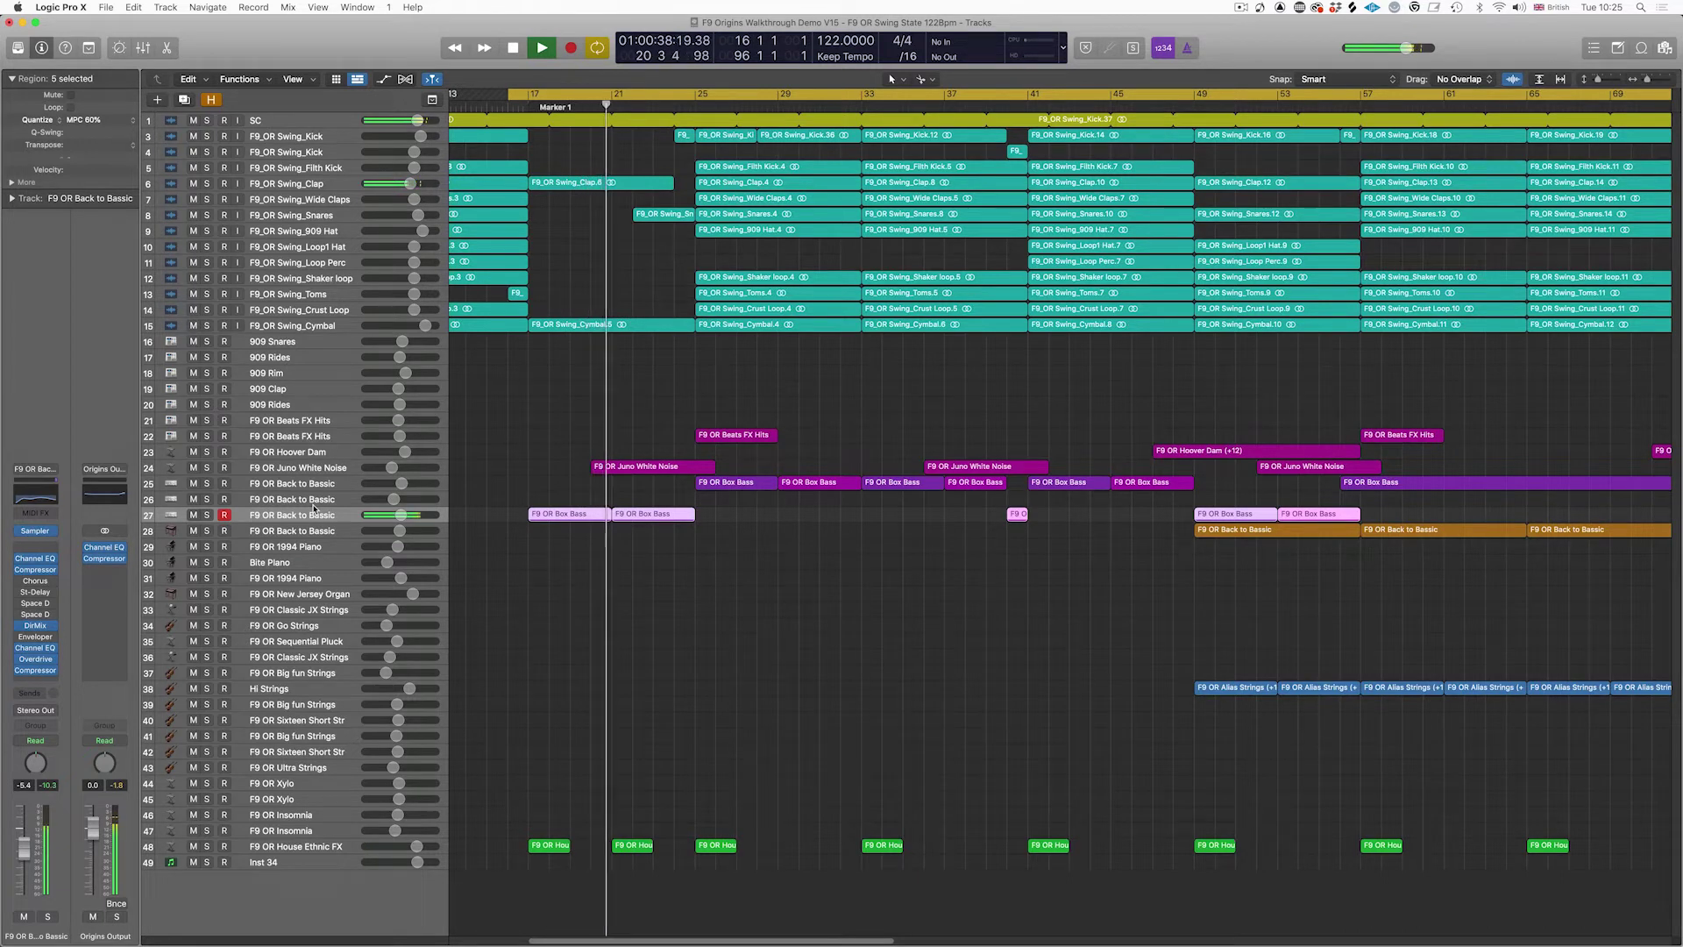
Step: Display the Smart Controls for the Back to Bassic track 27 and adjust its Low Cut Freq during playback
{"action": "key", "text": "x"}
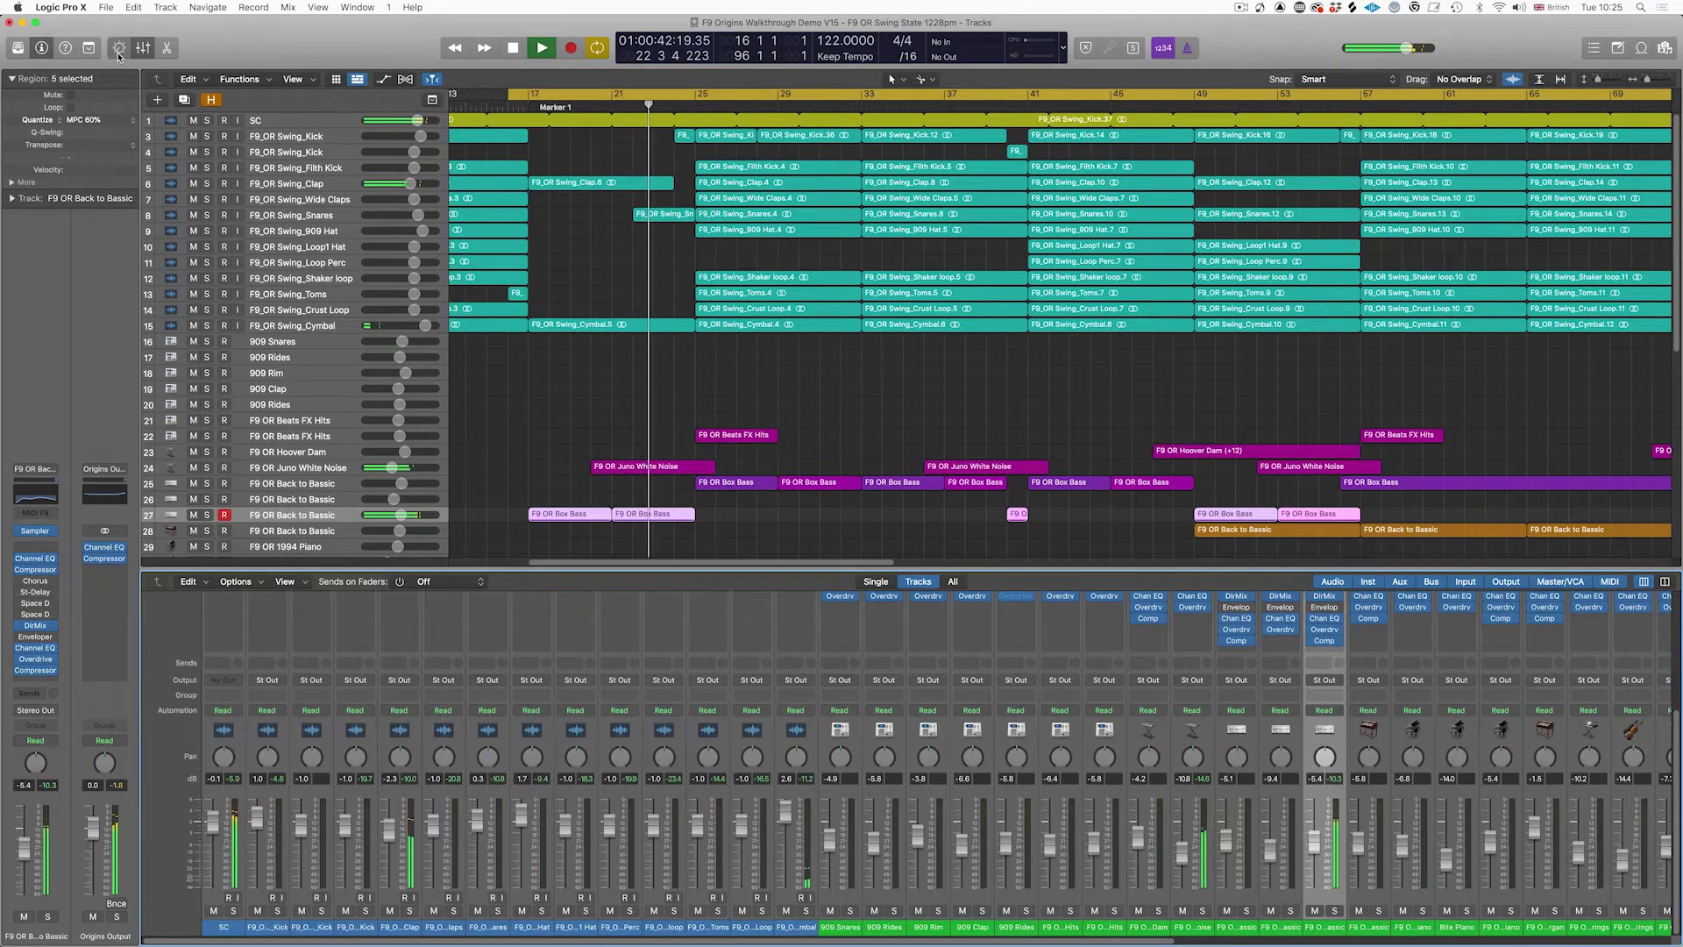
{"action": "key", "text": "b"}
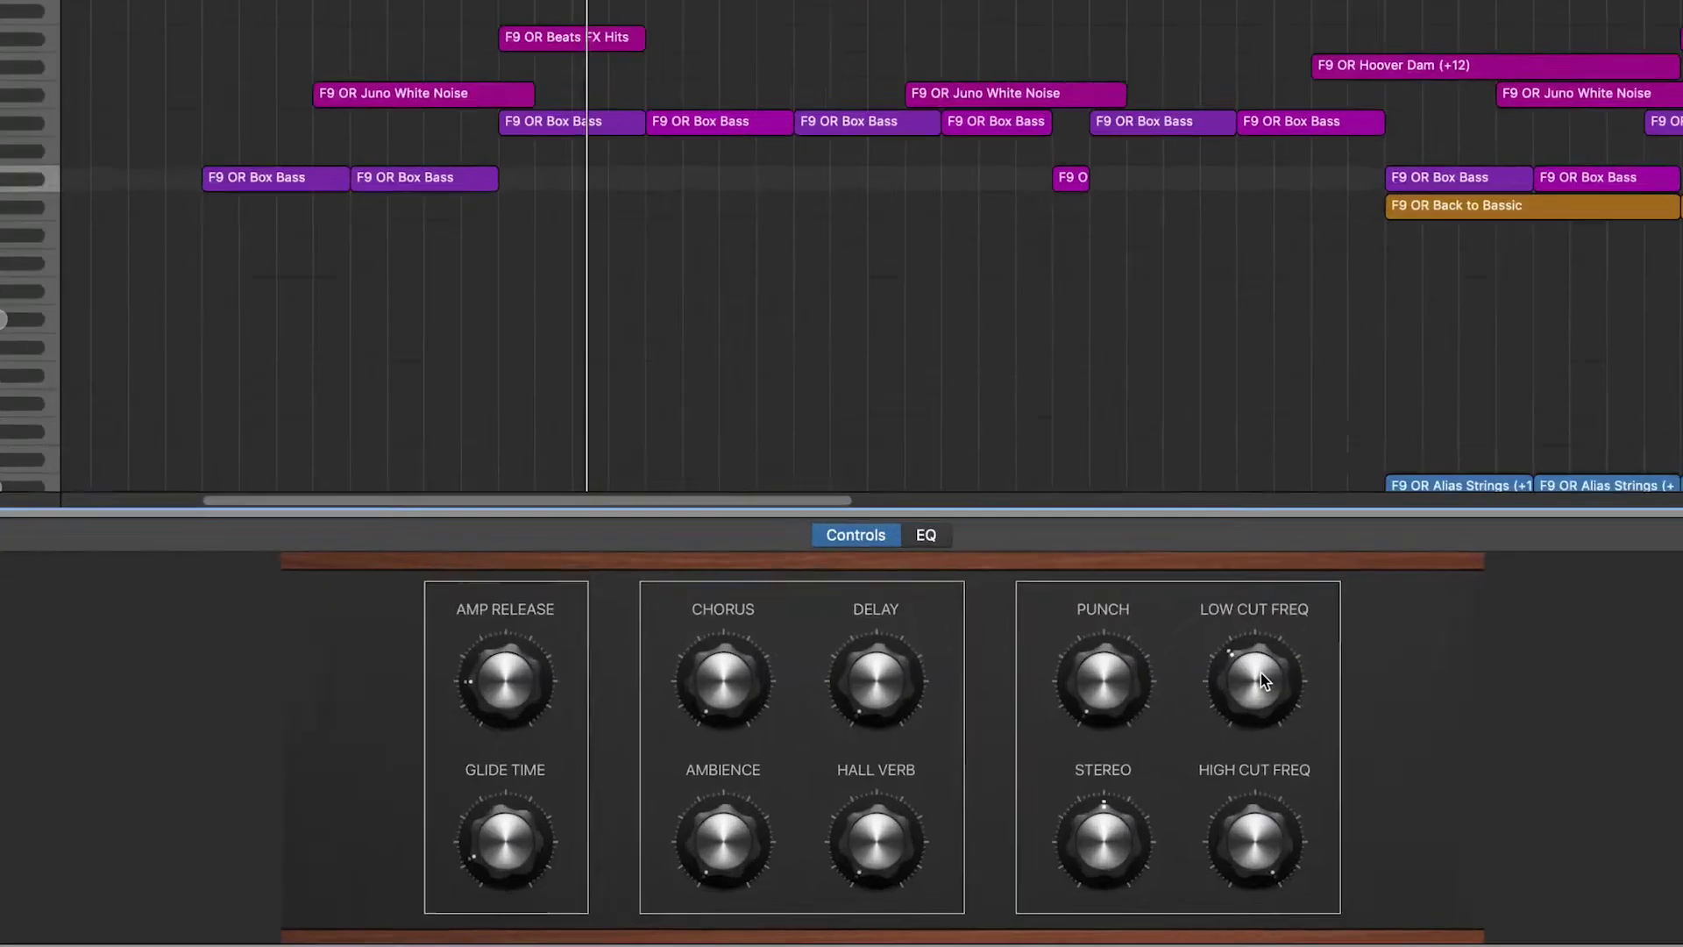
{"action": "left_click", "coordinate": [1124, 792]}
{"action": "left_click_drag", "start_coordinate": [1359, 561], "coordinate": [1355, 567]}
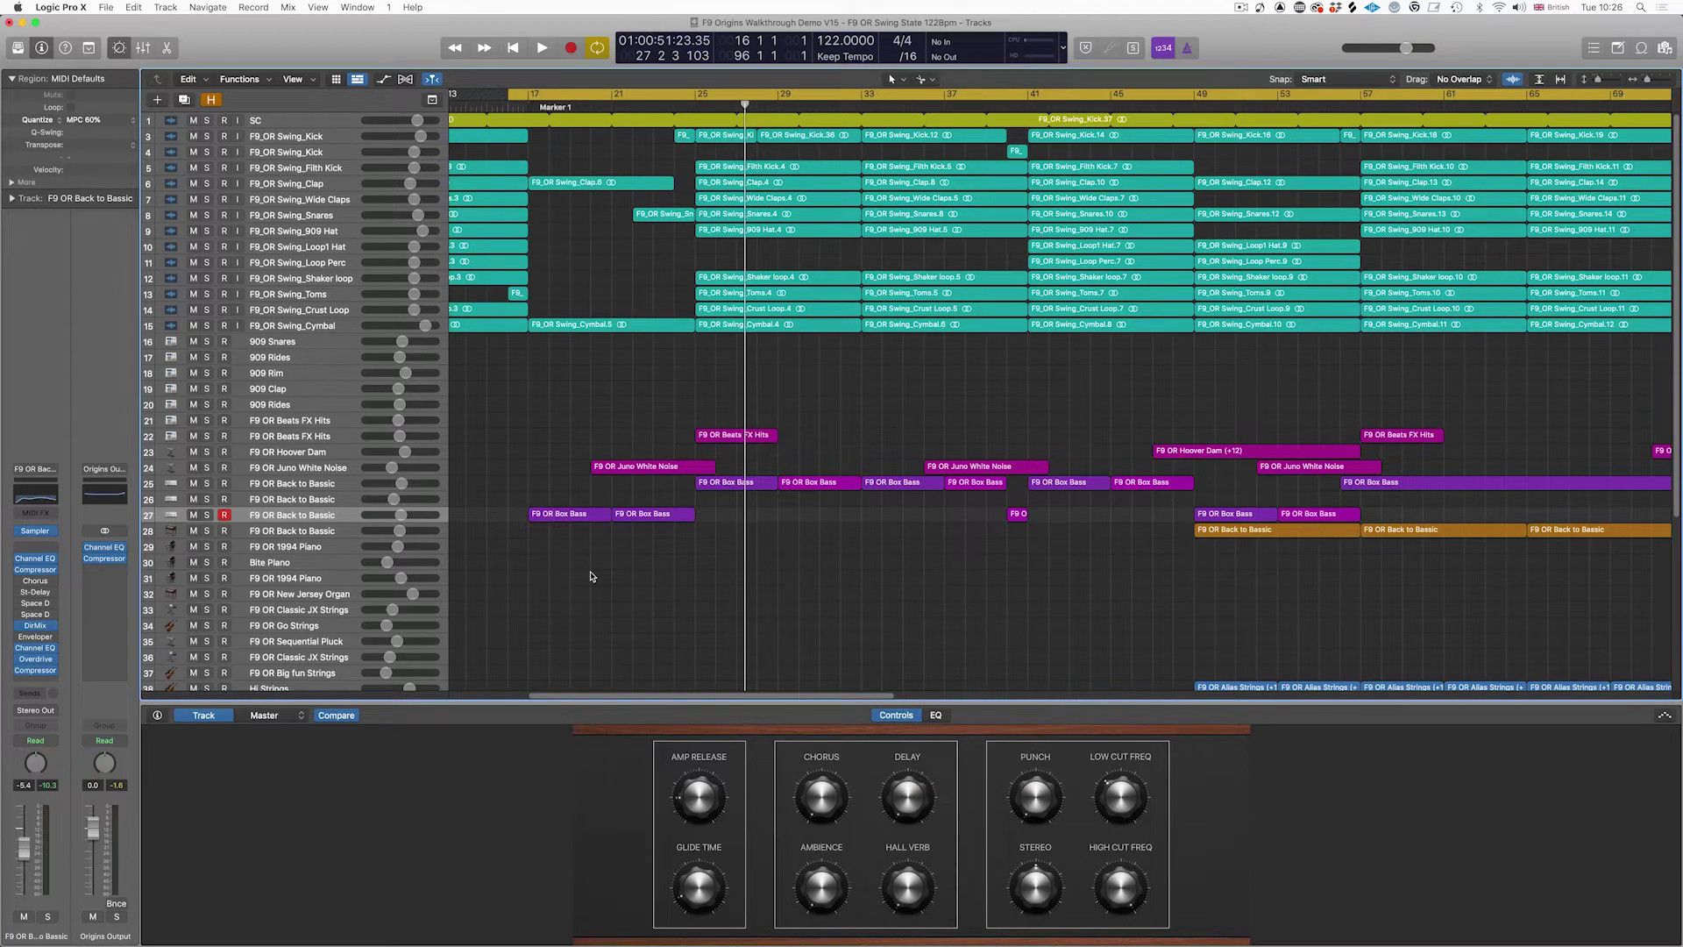
Step: Select the Juno White Noise track 24 and audition its sound
{"action": "scroll", "coordinate": [598, 576], "scroll_direction": "down", "scroll_amount": 5}
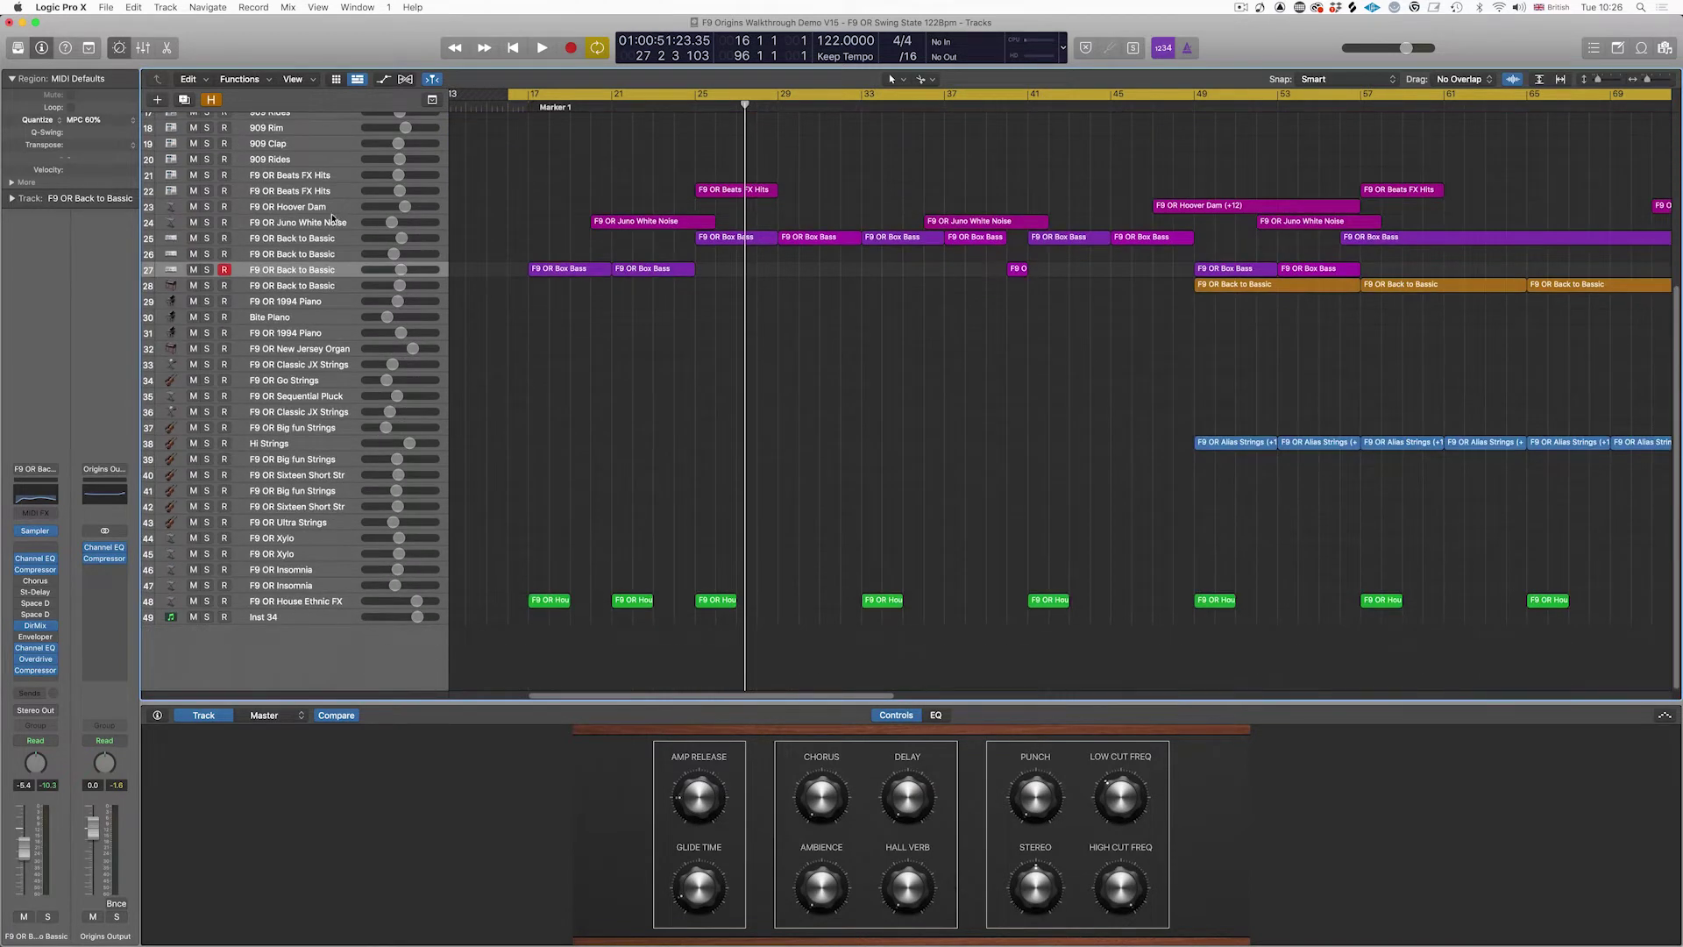
{"action": "left_click", "coordinate": [327, 224]}
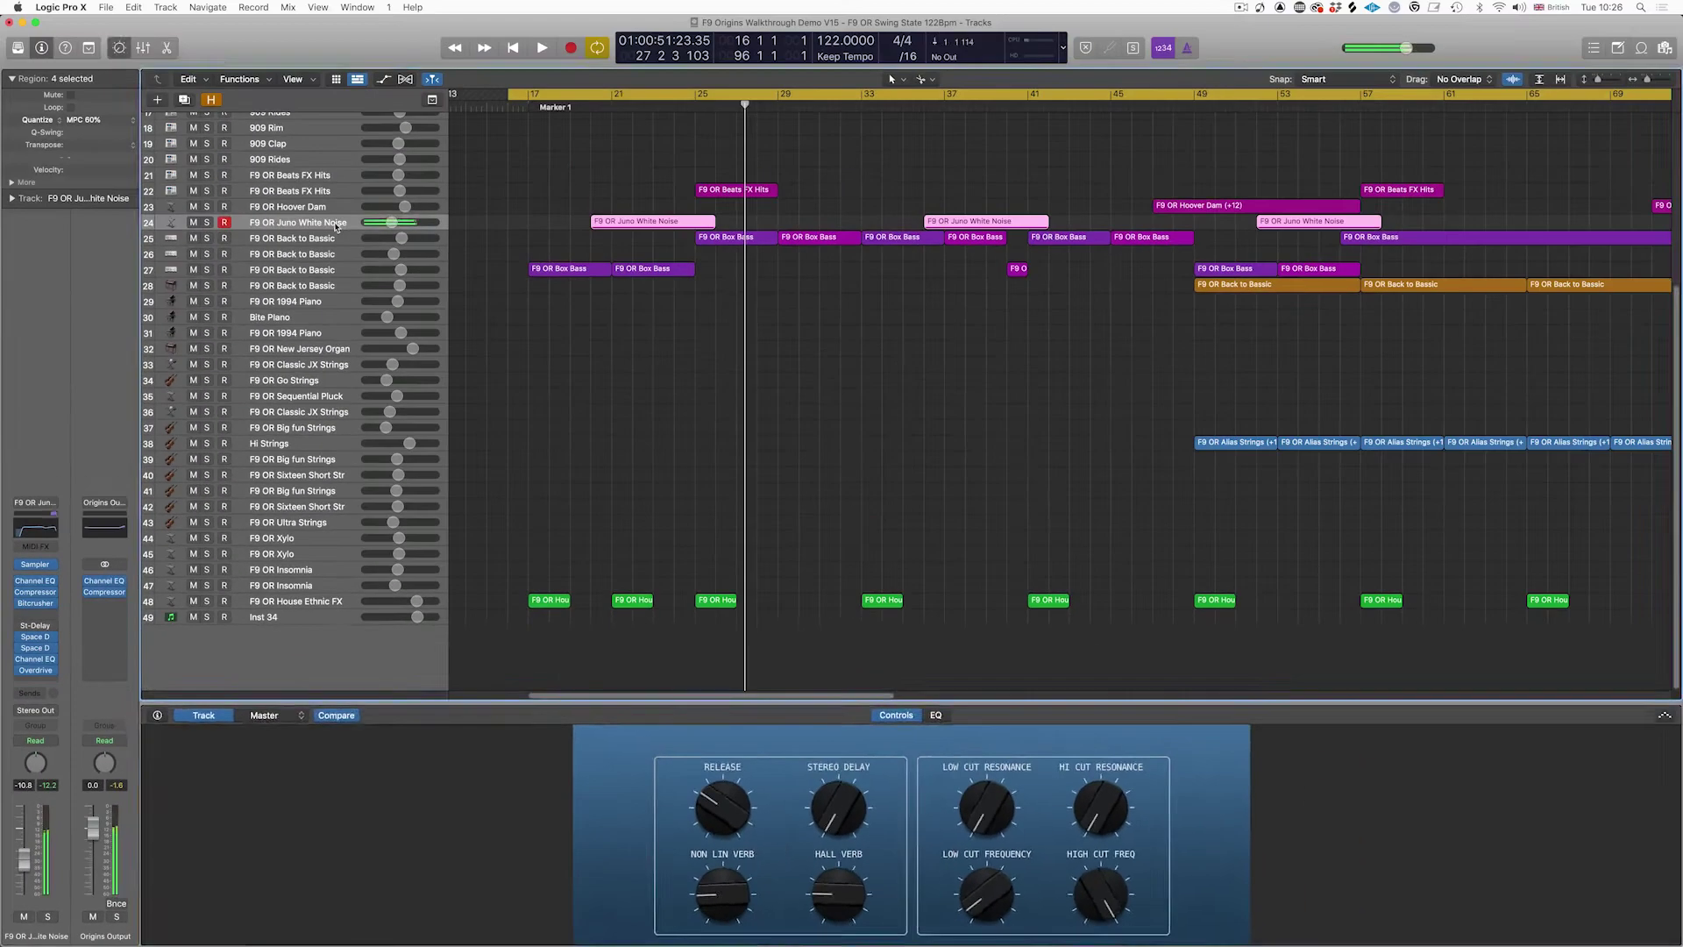
{"action": "key", "text": "p"}
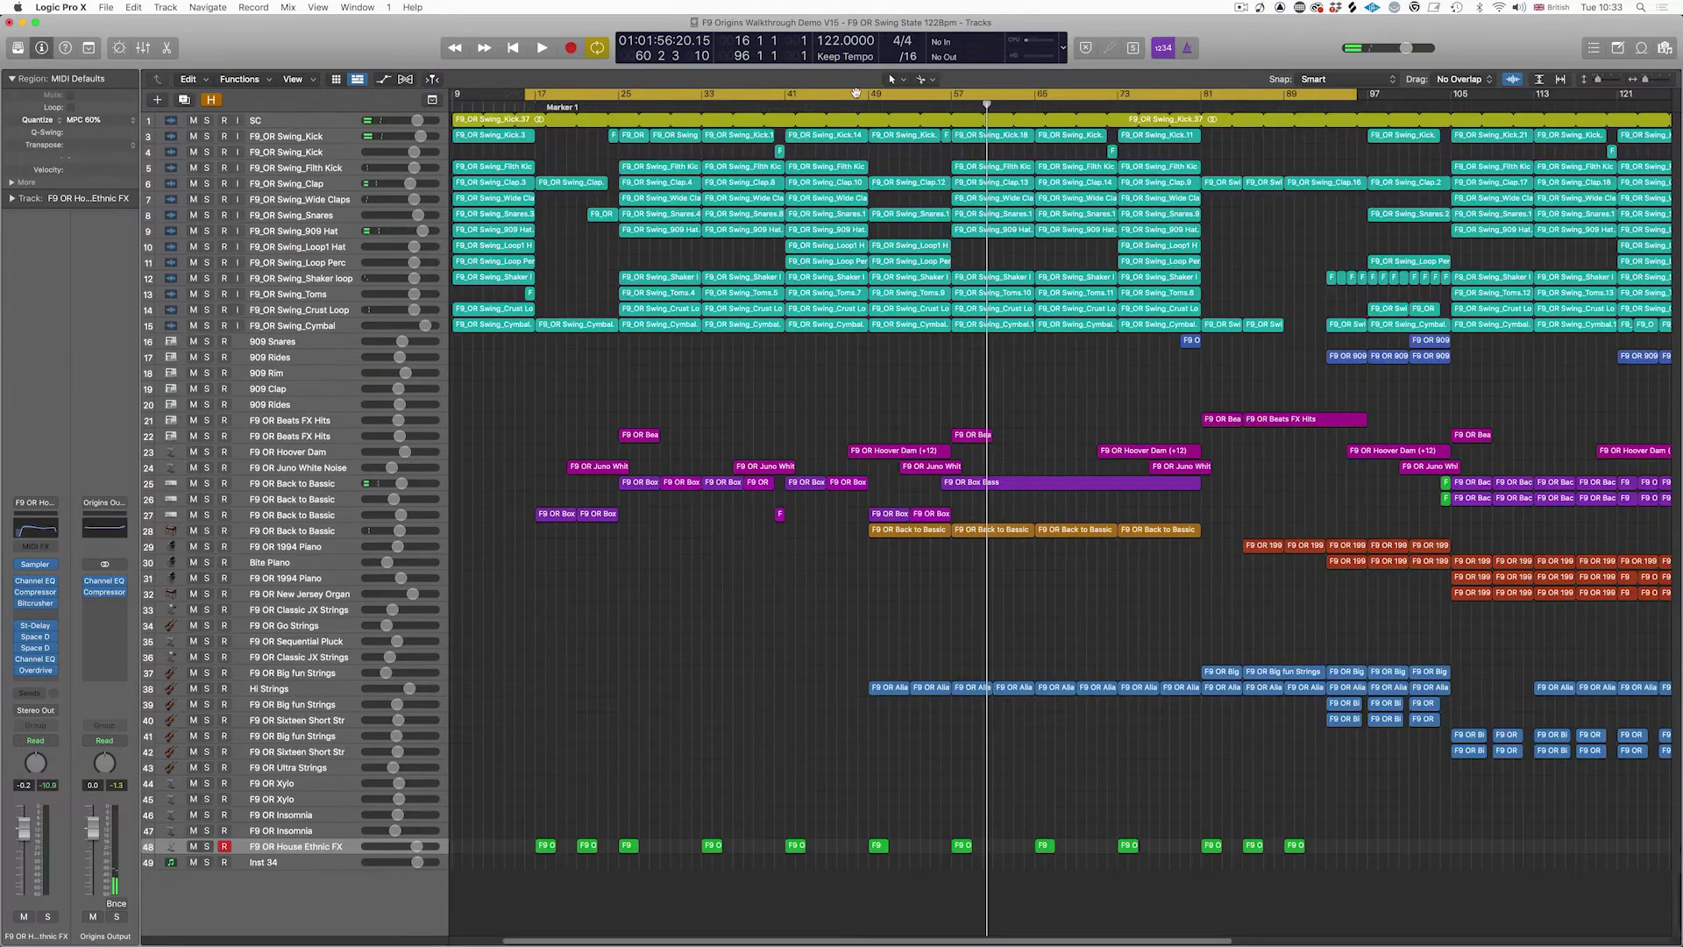
Step: Set the cycle range to about bars 47 to 64 and play the section where the second bass and Alias Strings enter
{"action": "left_click", "coordinate": [877, 98]}
{"action": "left_click_drag", "start_coordinate": [851, 98], "coordinate": [1025, 97]}
{"action": "key", "text": "Return"}
{"action": "key", "text": "super+Right"}
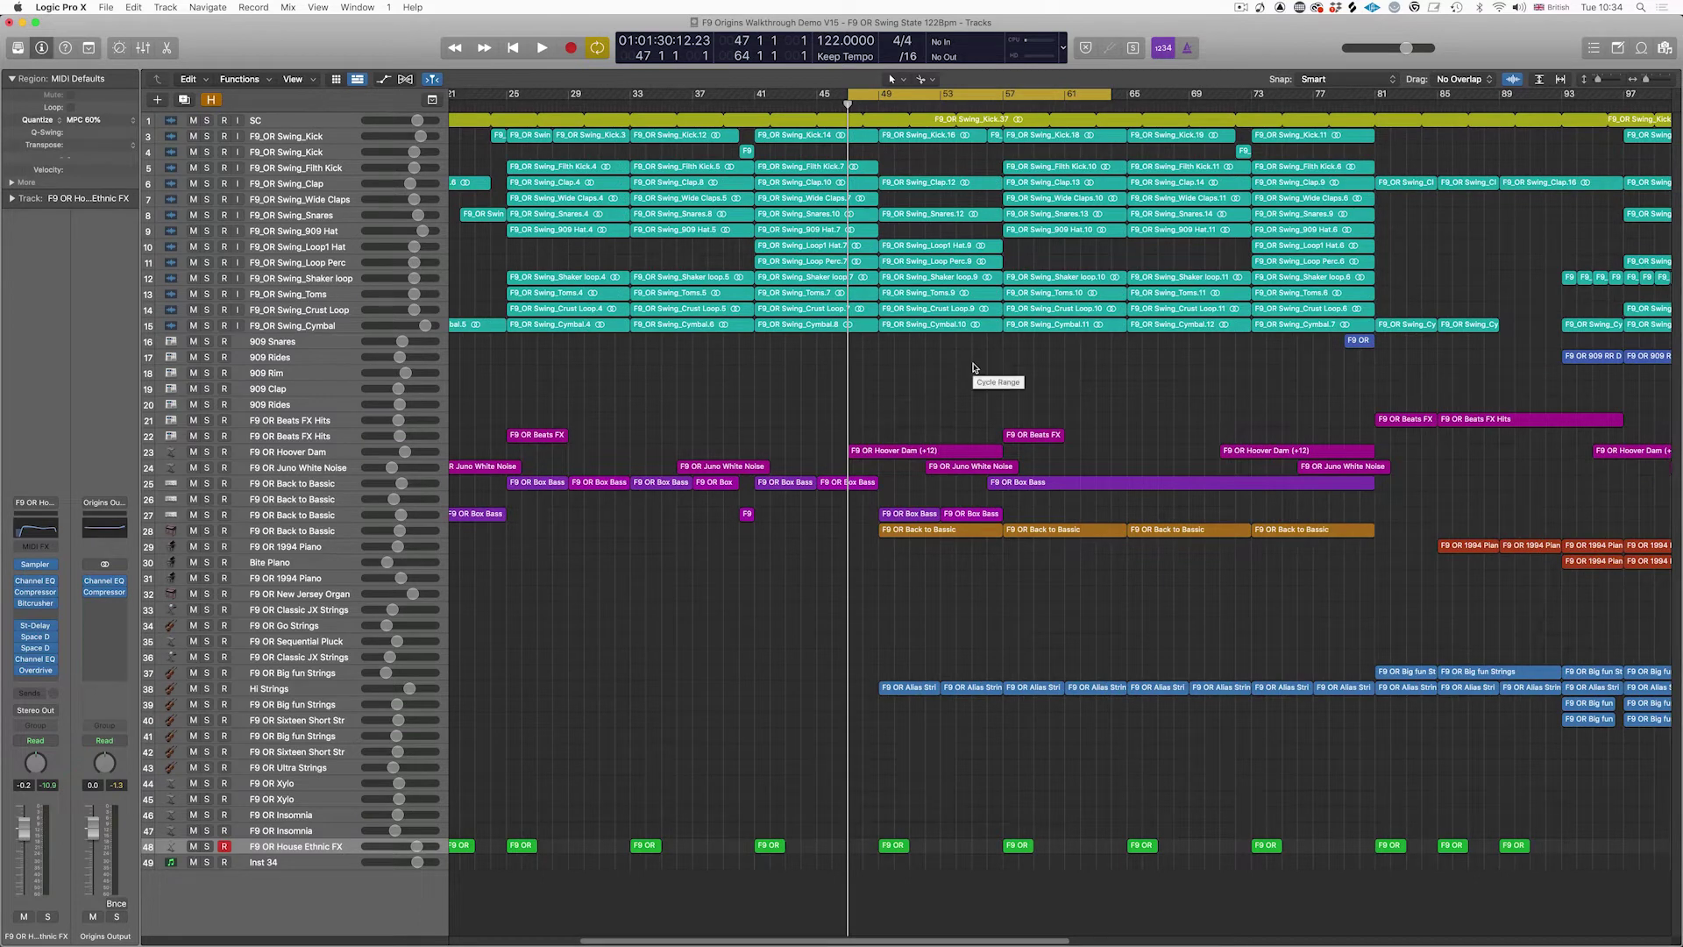
{"action": "key", "text": "space"}
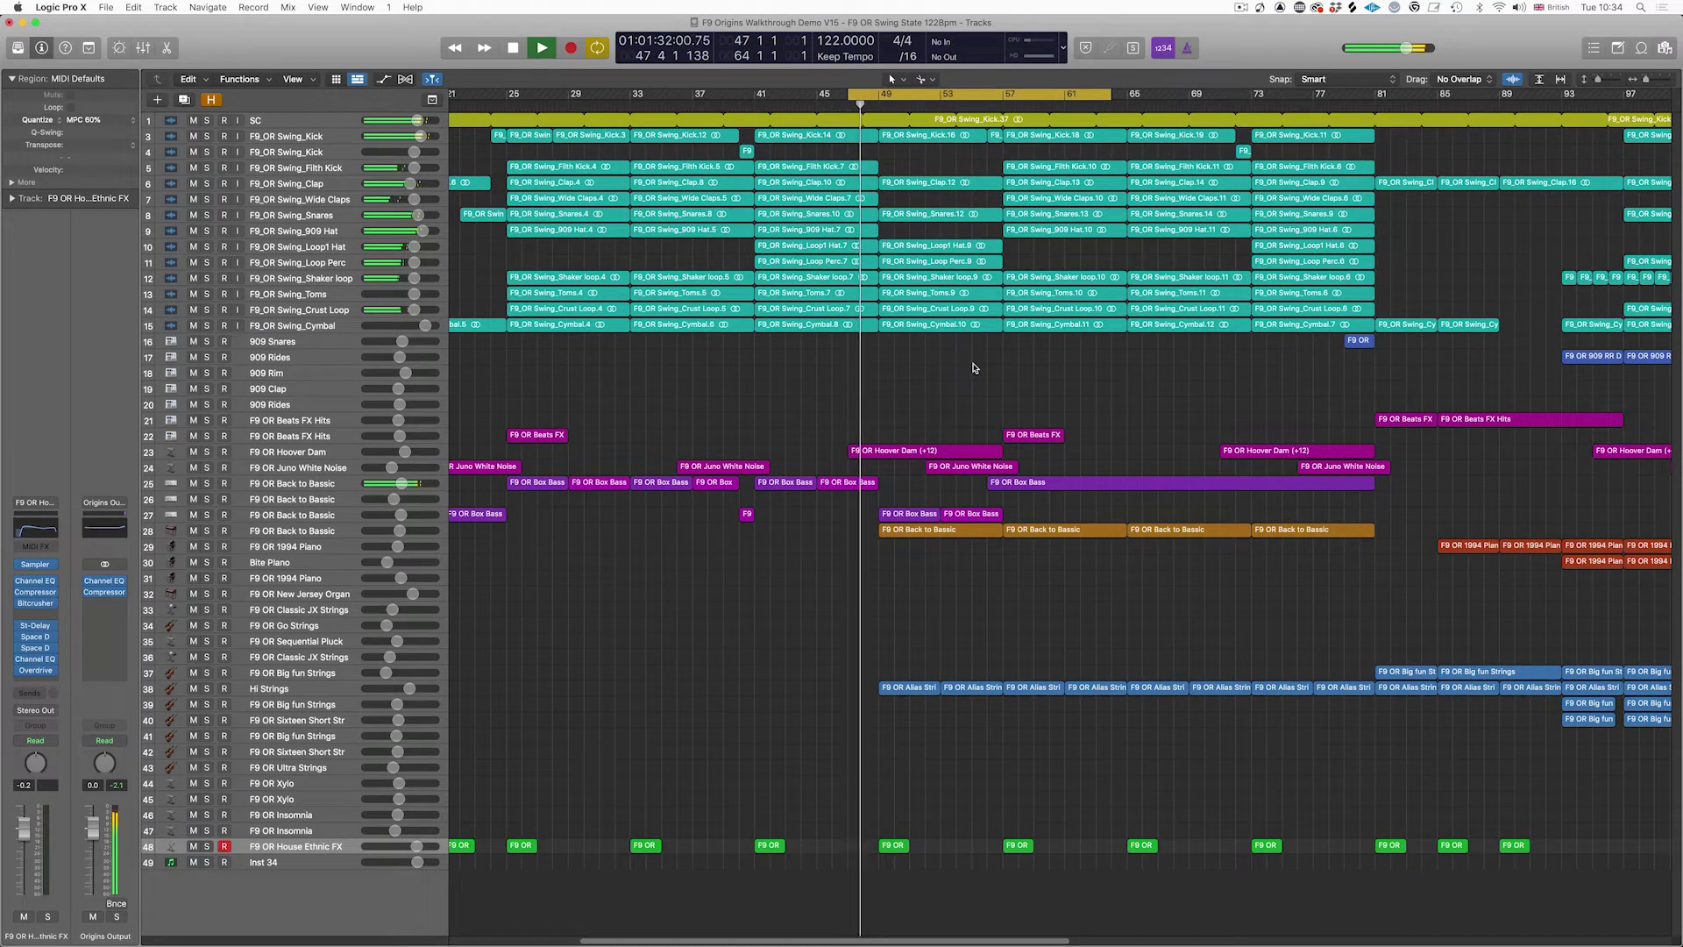
{"action": "key", "text": "super+Right"}
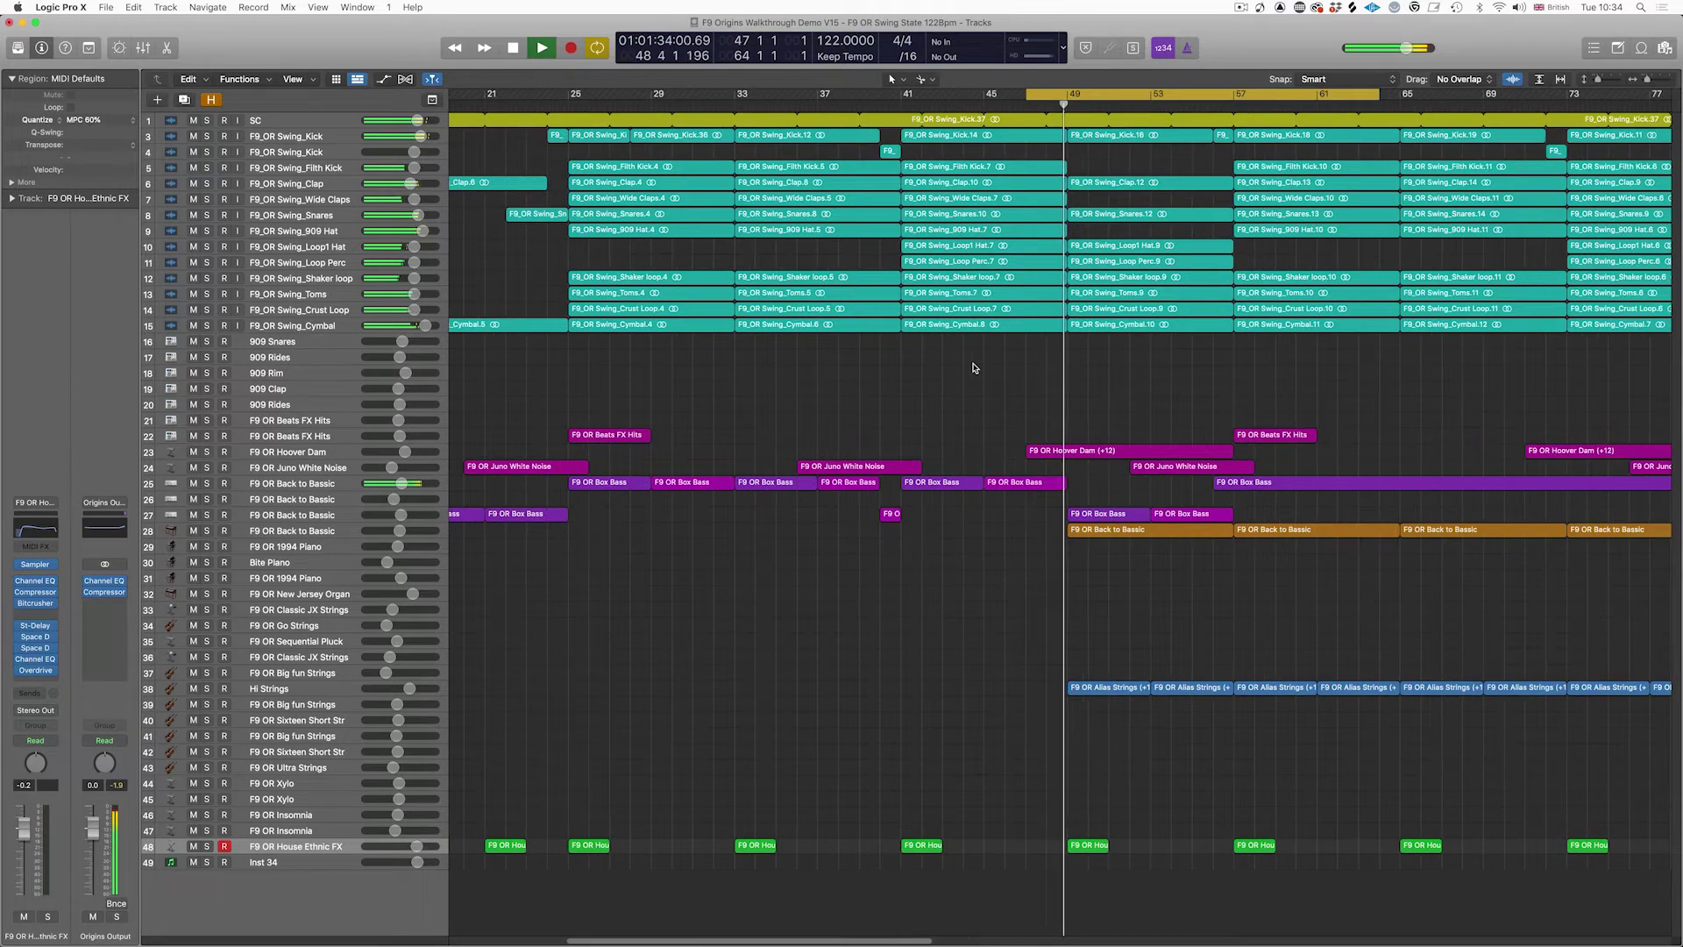
{"action": "scroll", "coordinate": [926, 543], "scroll_direction": "right", "scroll_amount": 5}
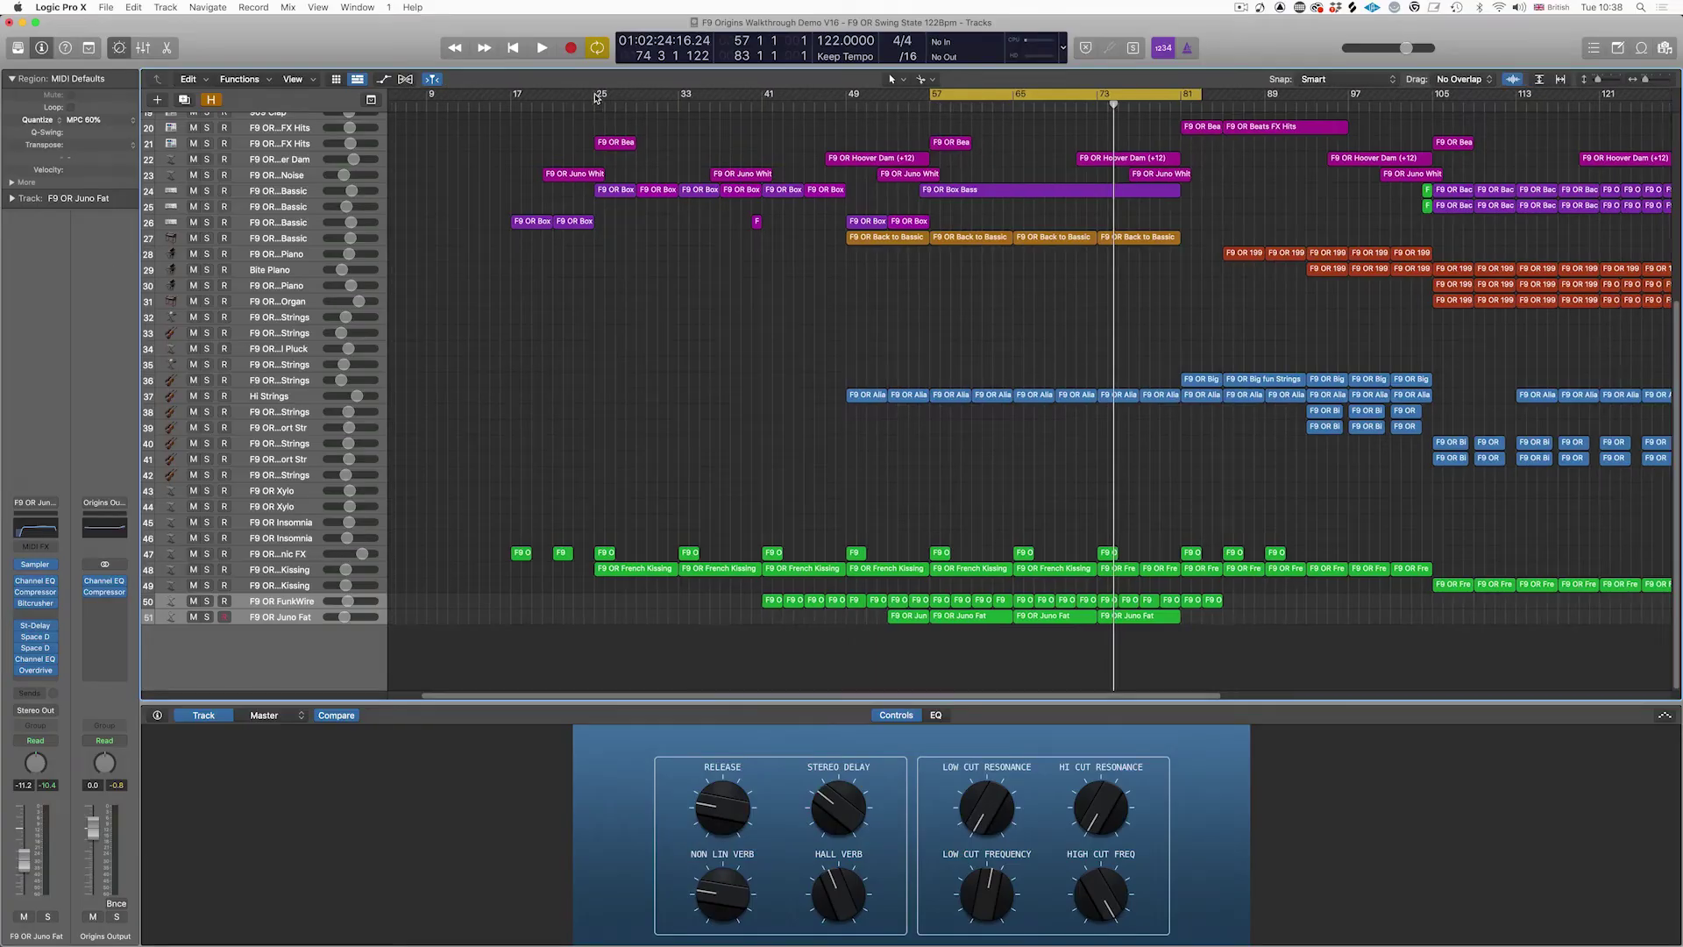
Step: Set the cycle range to bars 25 to 41 and audition the French Kissing regions on track 48 soloed
{"action": "left_click_drag", "start_coordinate": [595, 97], "coordinate": [762, 97]}
{"action": "left_click", "coordinate": [313, 565]}
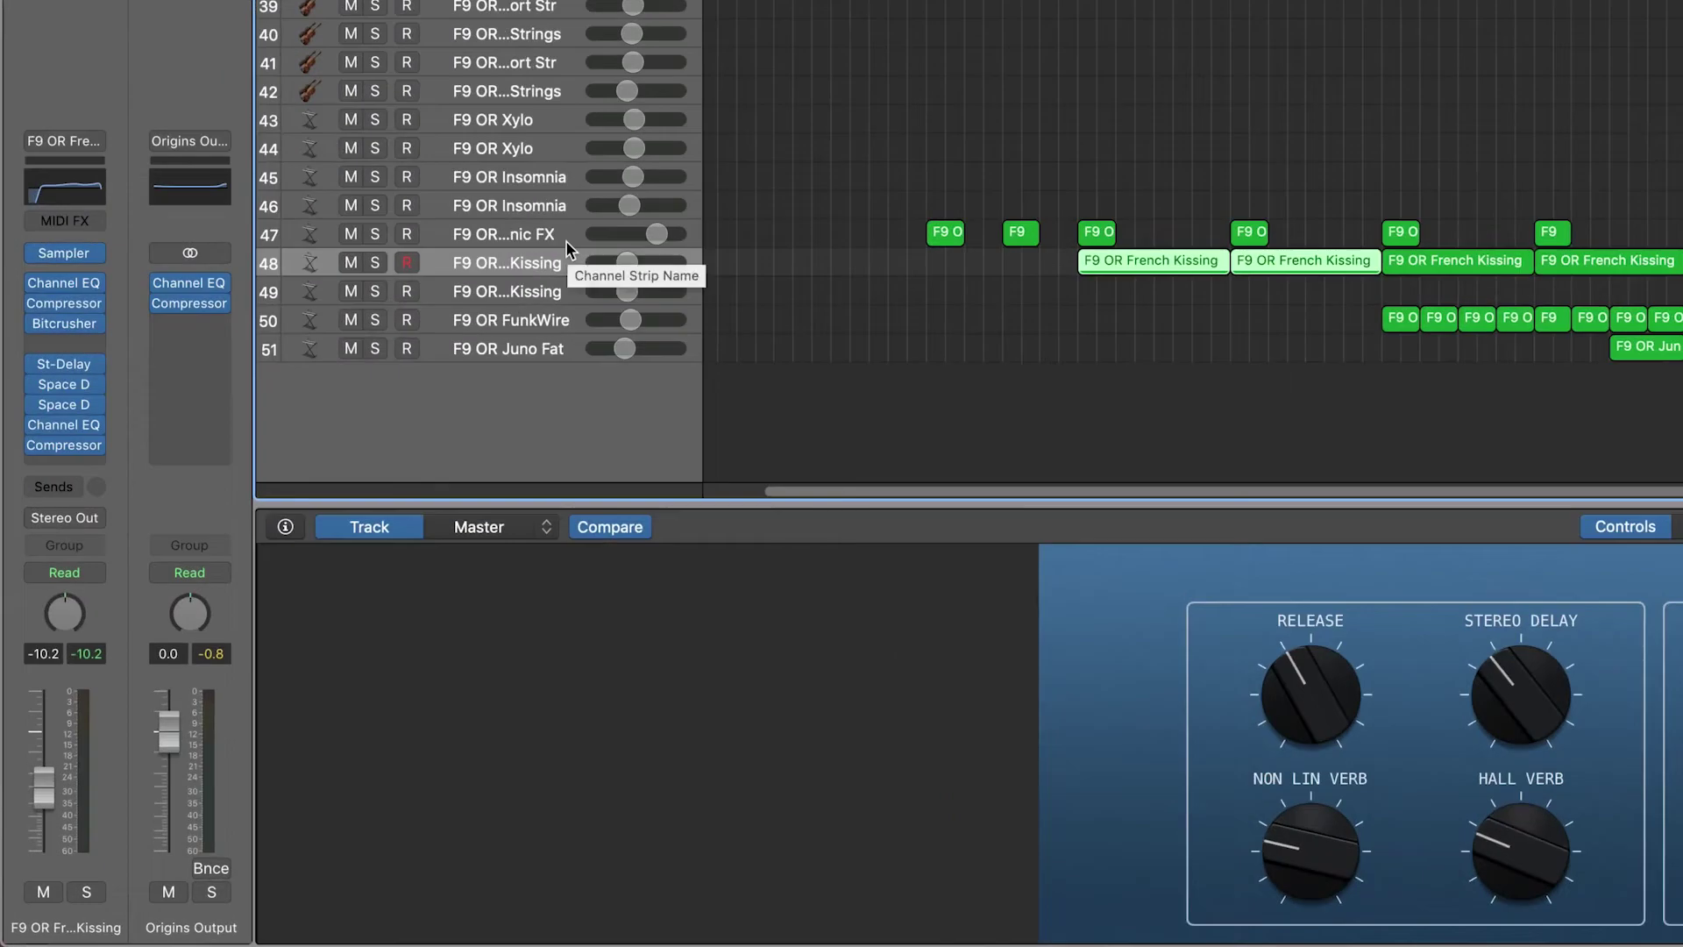
{"action": "key", "text": "space"}
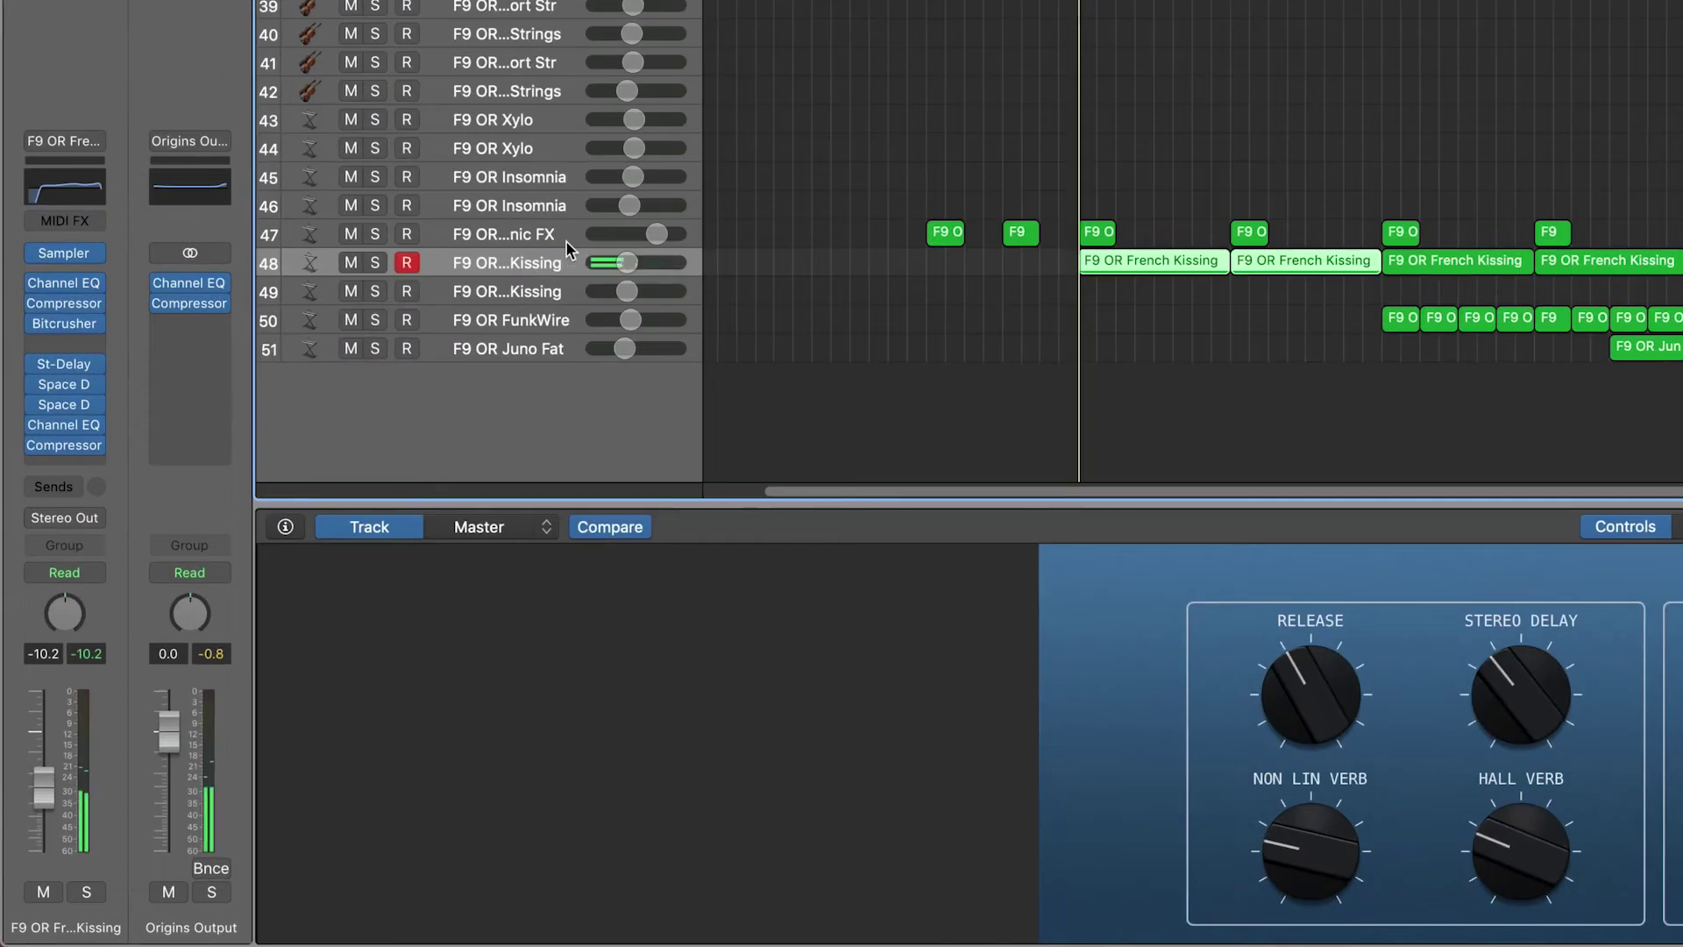
Step: Solo the selected French Kissing regions during playback and pick MPC 60% as their quantize setting
{"action": "key", "text": "ctrl+s"}
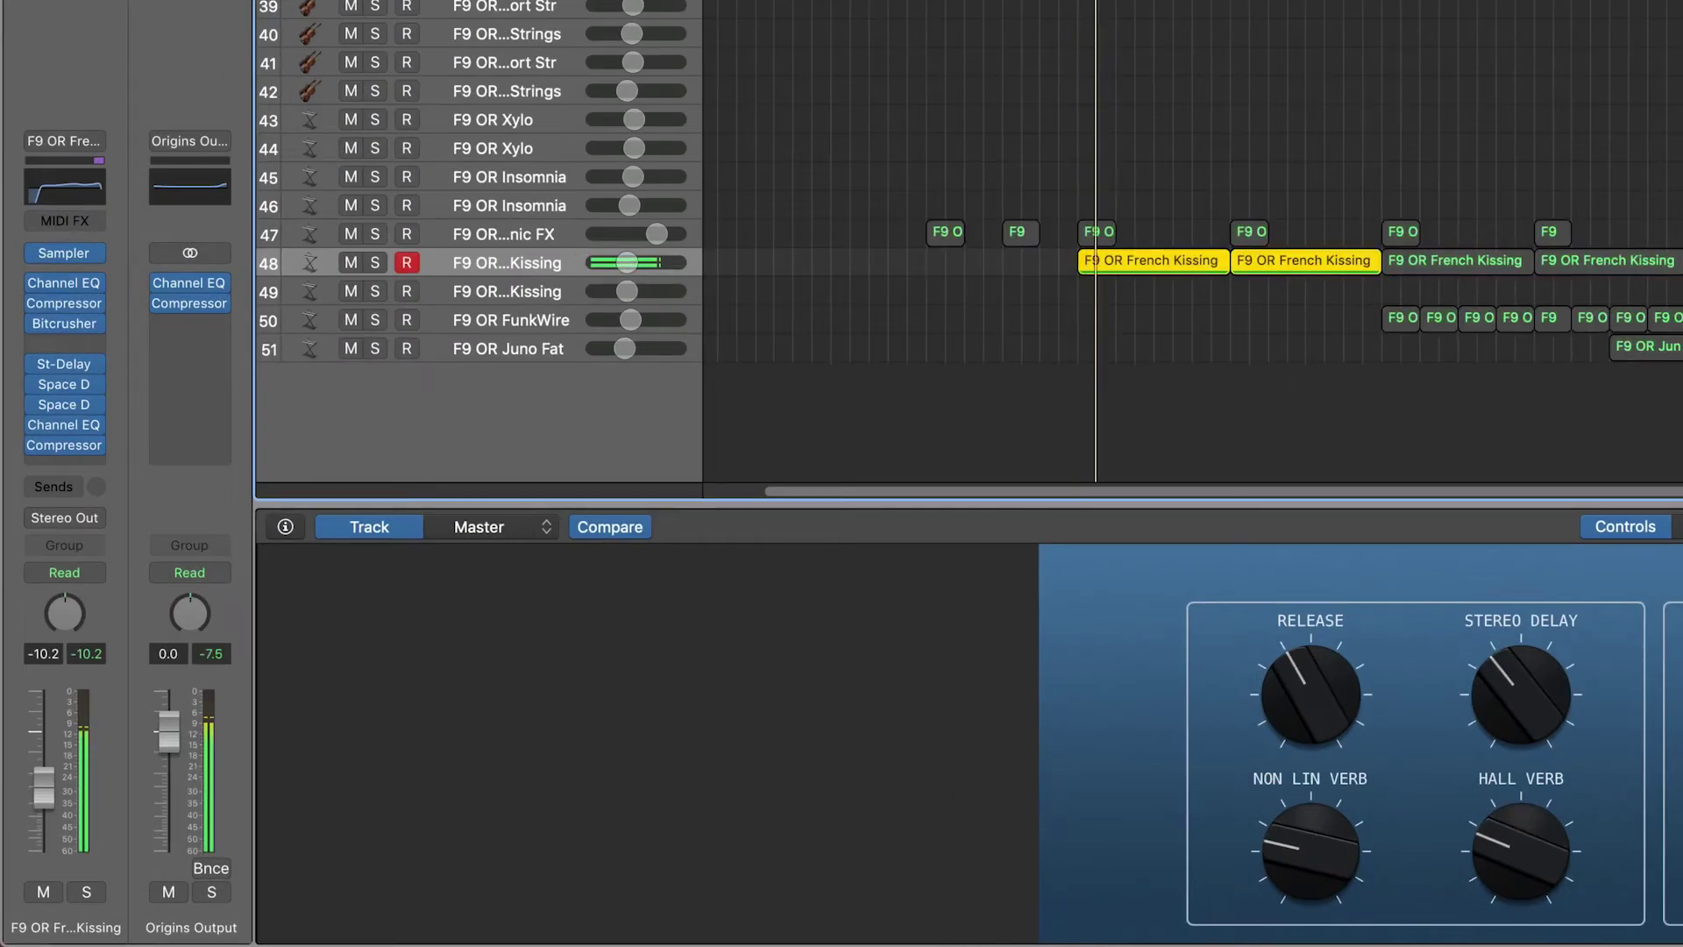
{"action": "key", "text": "super+Right"}
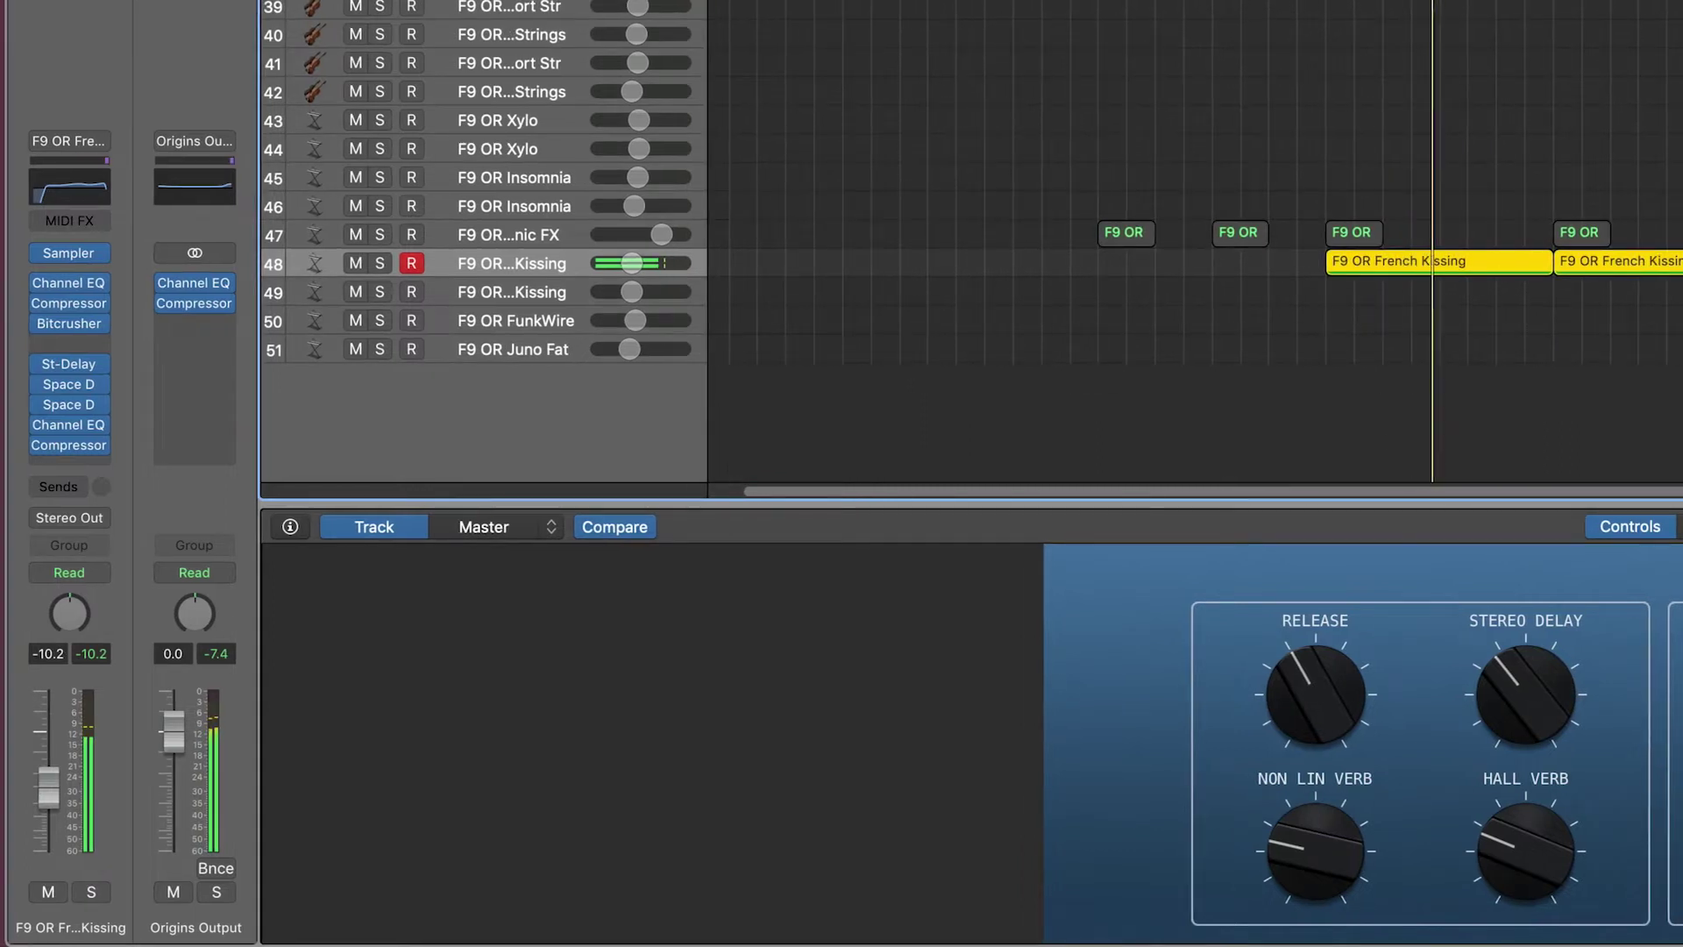
{"action": "left_click", "coordinate": [167, 1]}
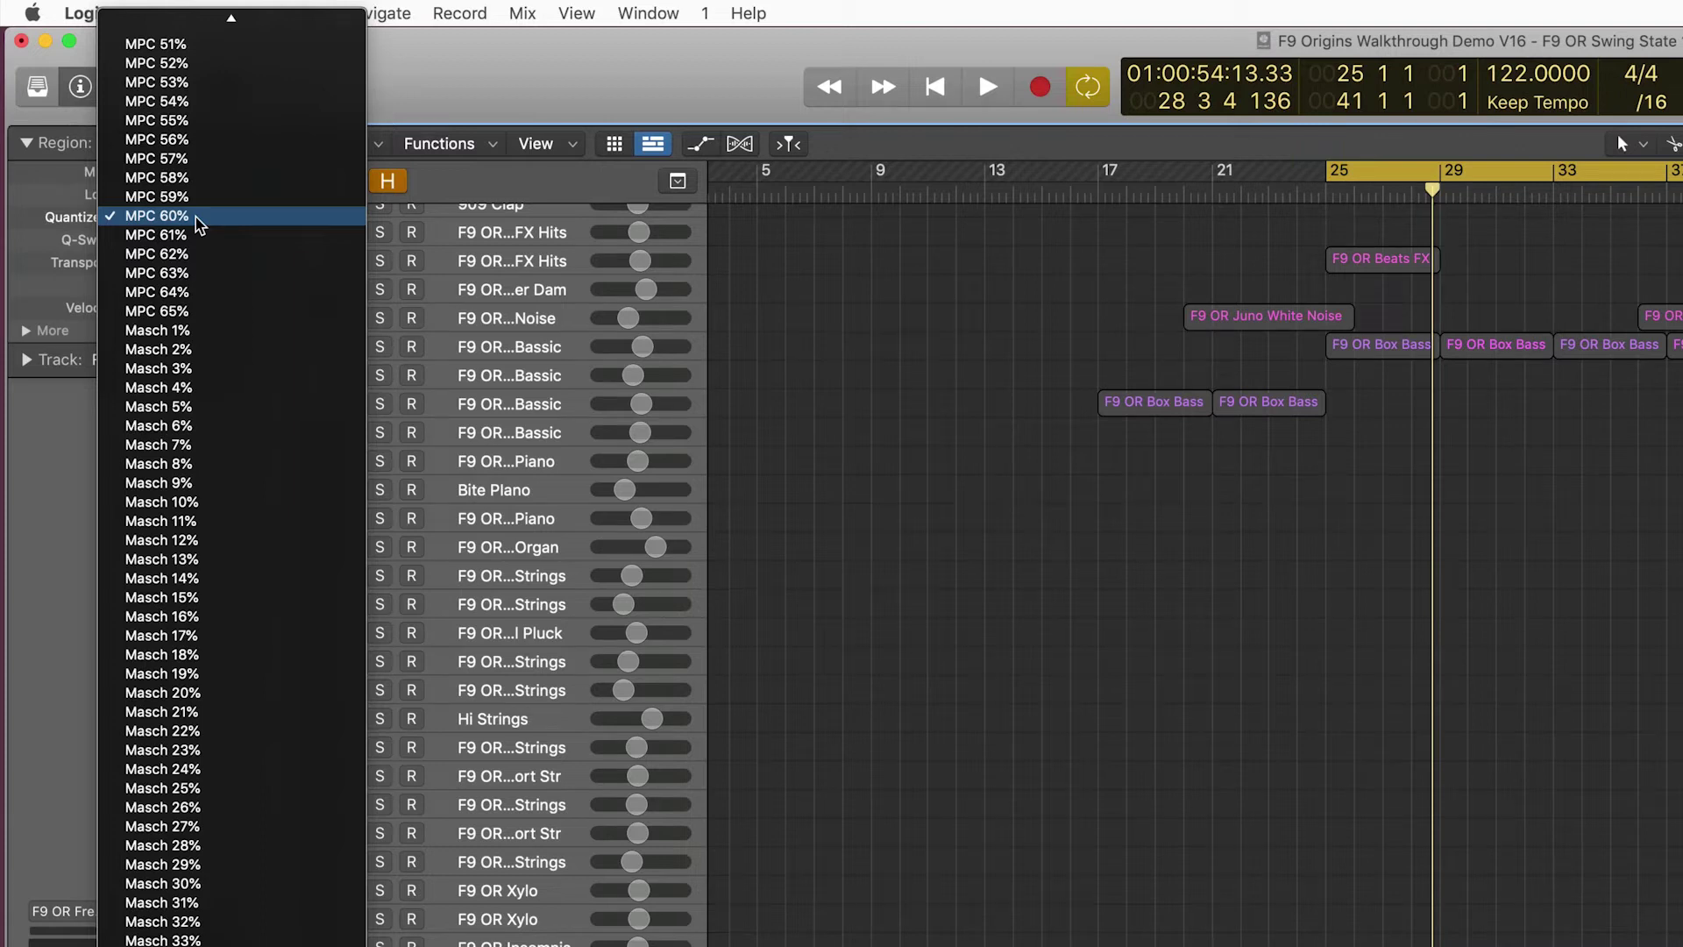
{"action": "left_click", "coordinate": [197, 219]}
{"action": "left_click", "coordinate": [903, 293]}
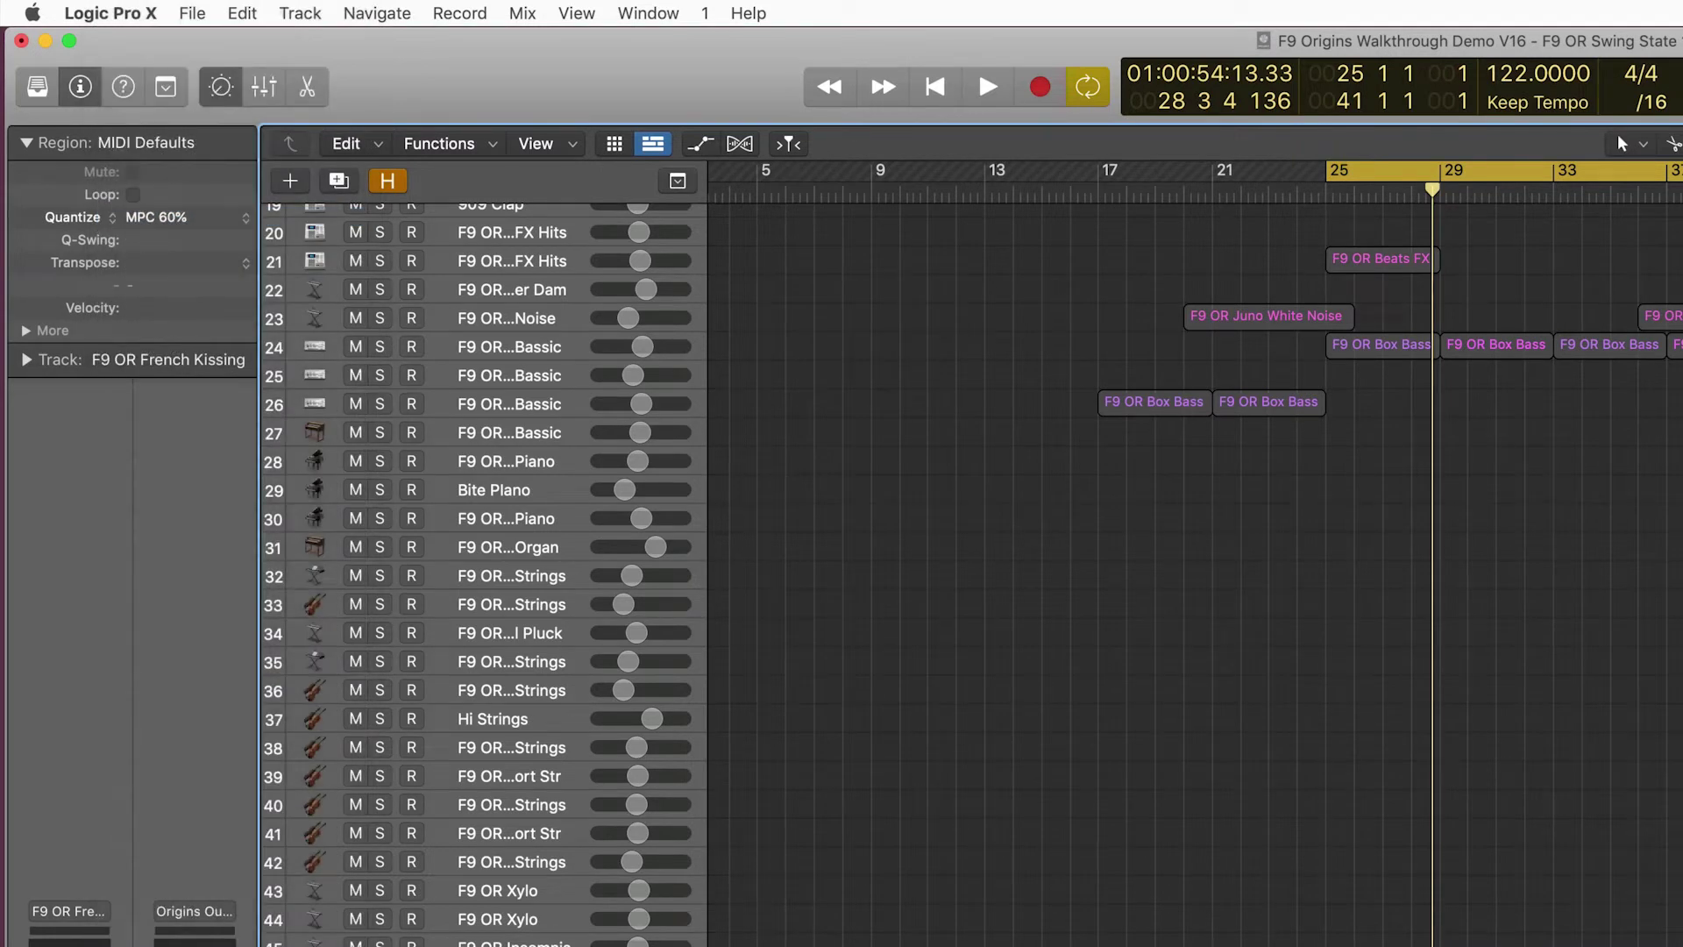
Step: Play the cycle section from bar 25 in context and raise the French Kissing track's volume slightly
{"action": "left_click", "coordinate": [1385, 61]}
{"action": "key", "text": "space"}
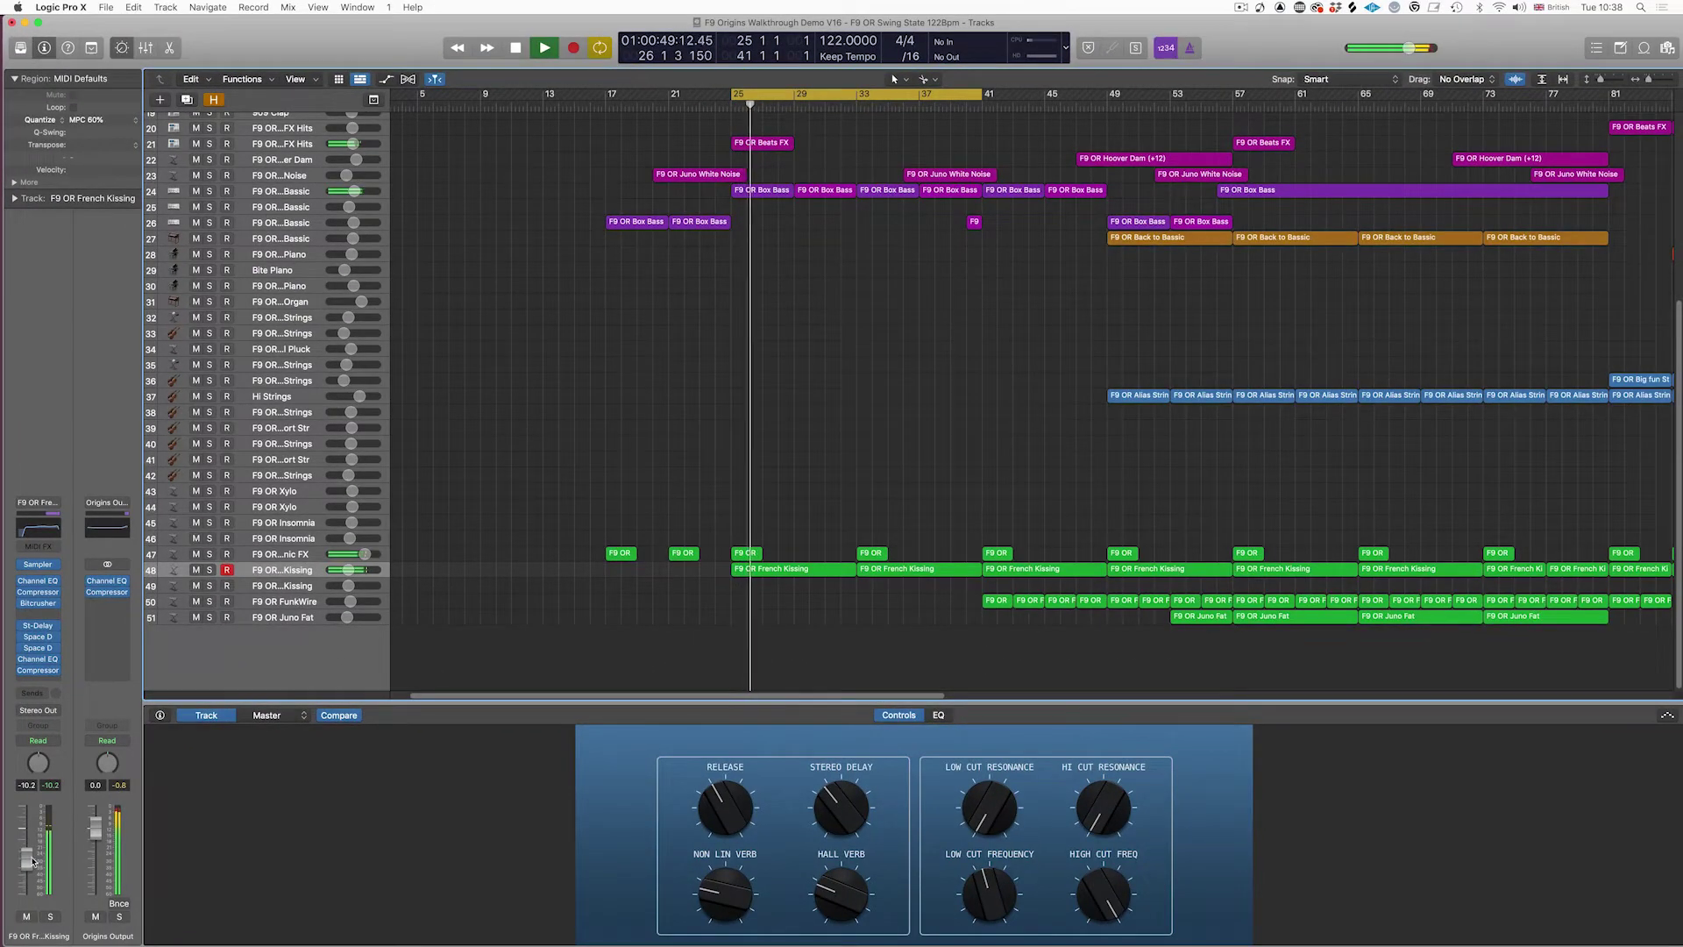
{"action": "left_click_drag", "start_coordinate": [34, 862], "coordinate": [34, 860]}
{"action": "scroll", "coordinate": [988, 344], "scroll_direction": "right", "scroll_amount": 2}
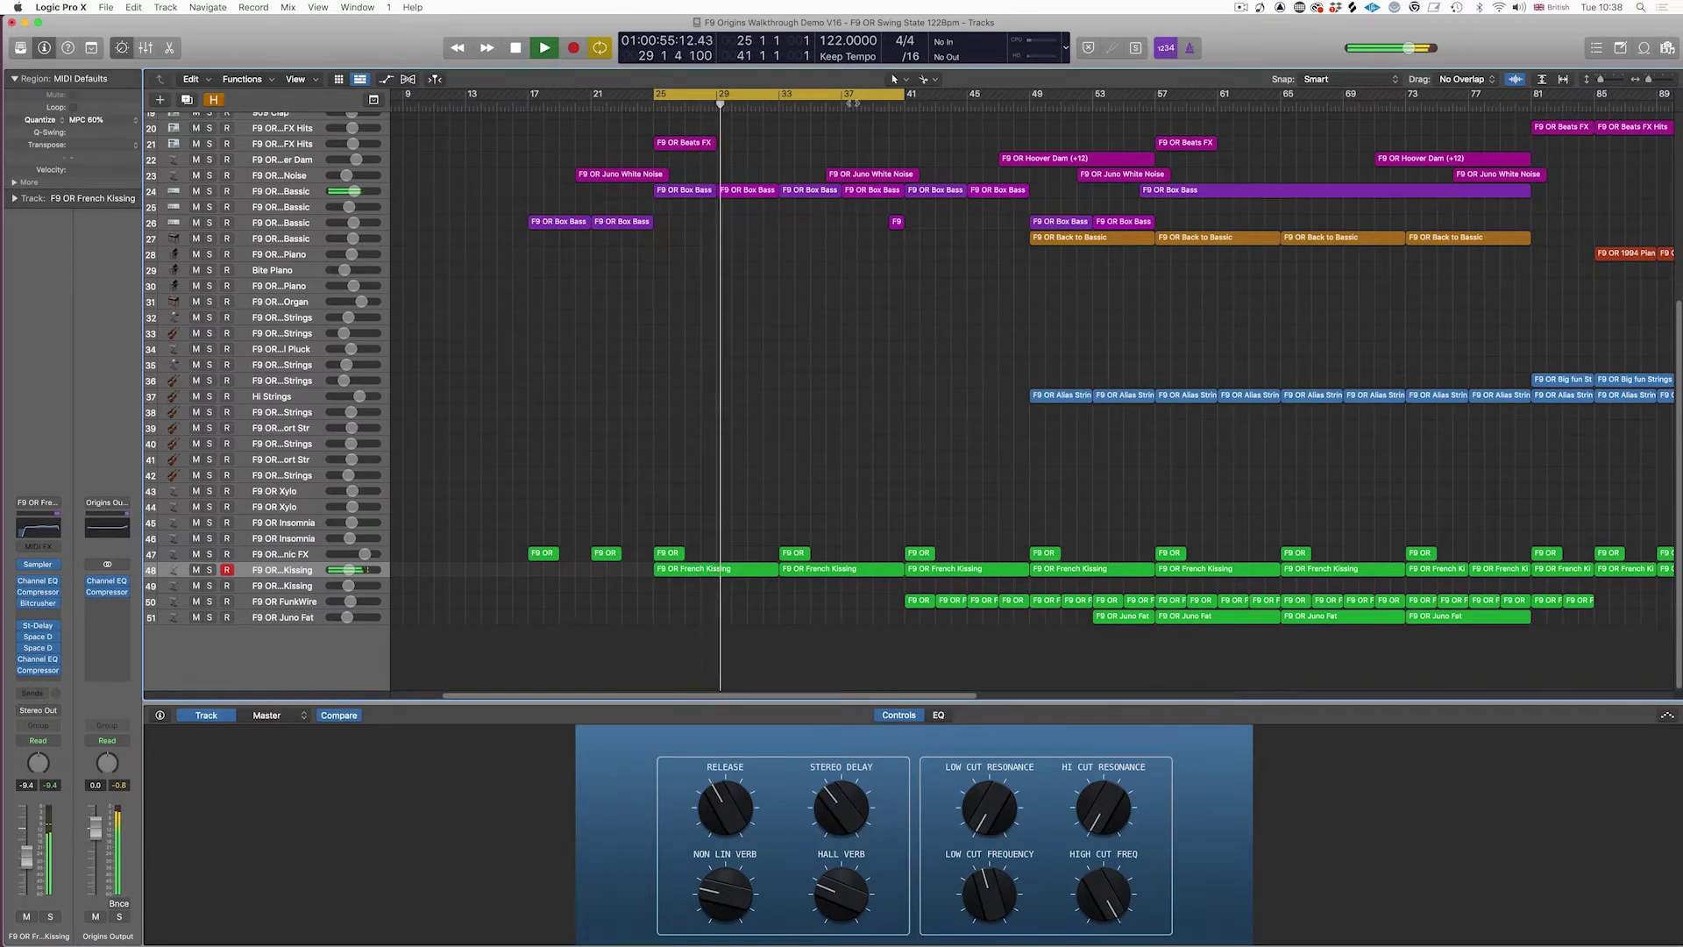
Step: Set the cycle range to bars 41 to 63 and audition the FunkWire track 50 within the mix
{"action": "left_click", "coordinate": [919, 103]}
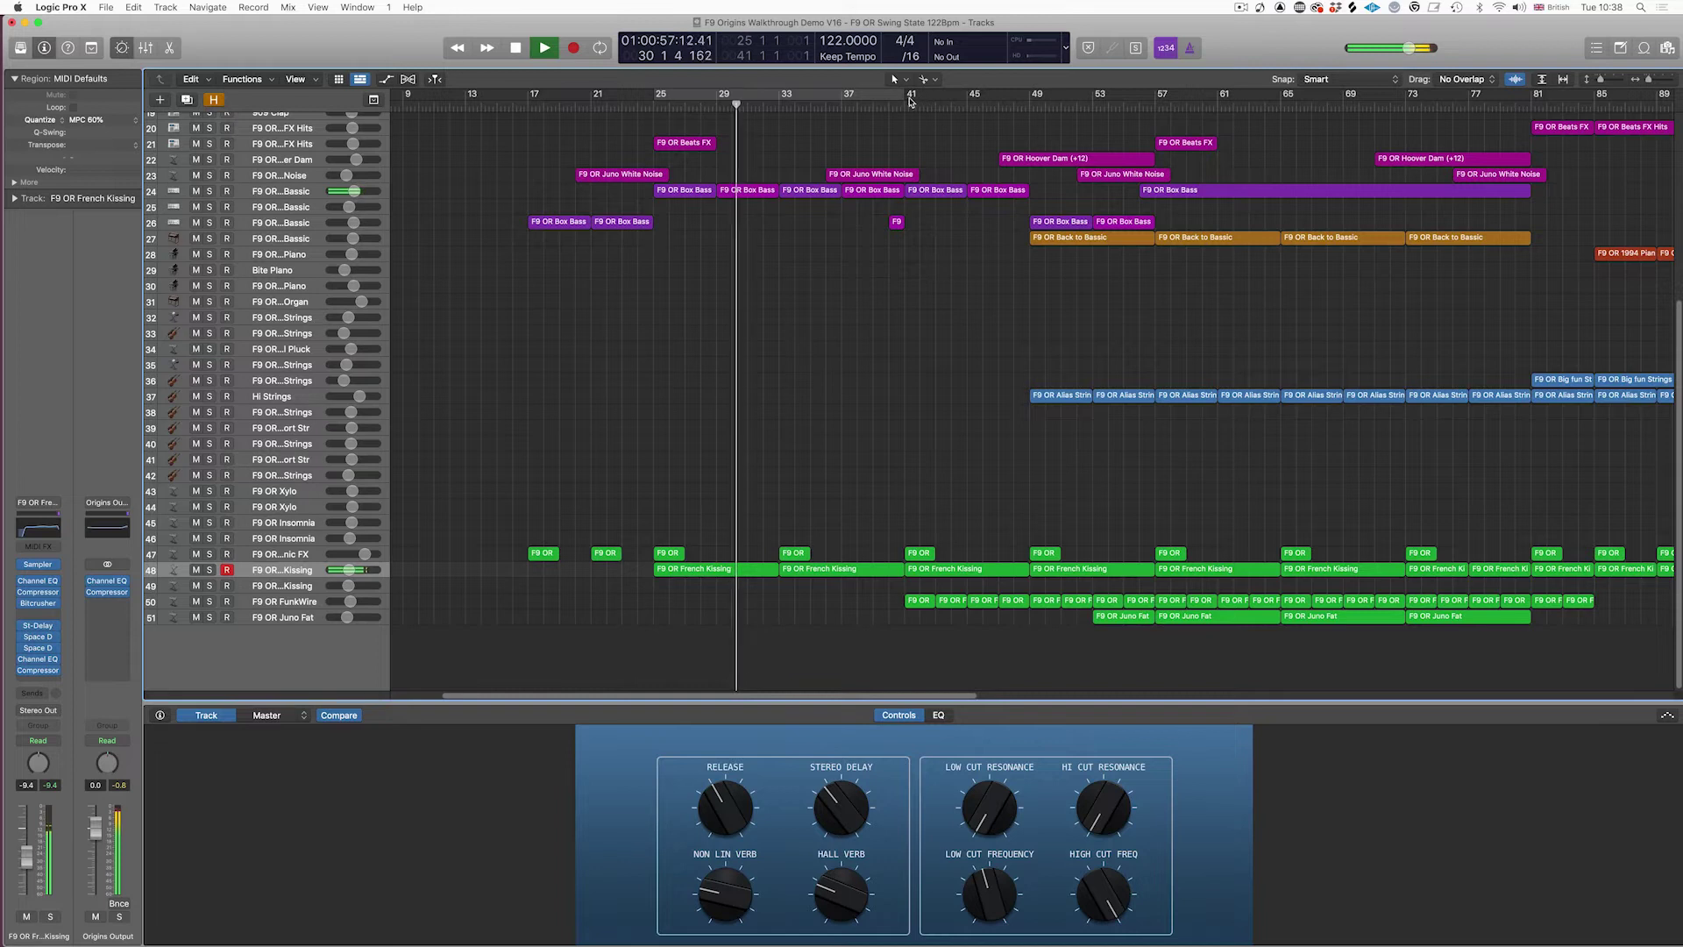
{"action": "key", "text": "space"}
{"action": "left_click_drag", "start_coordinate": [911, 100], "coordinate": [1249, 100]}
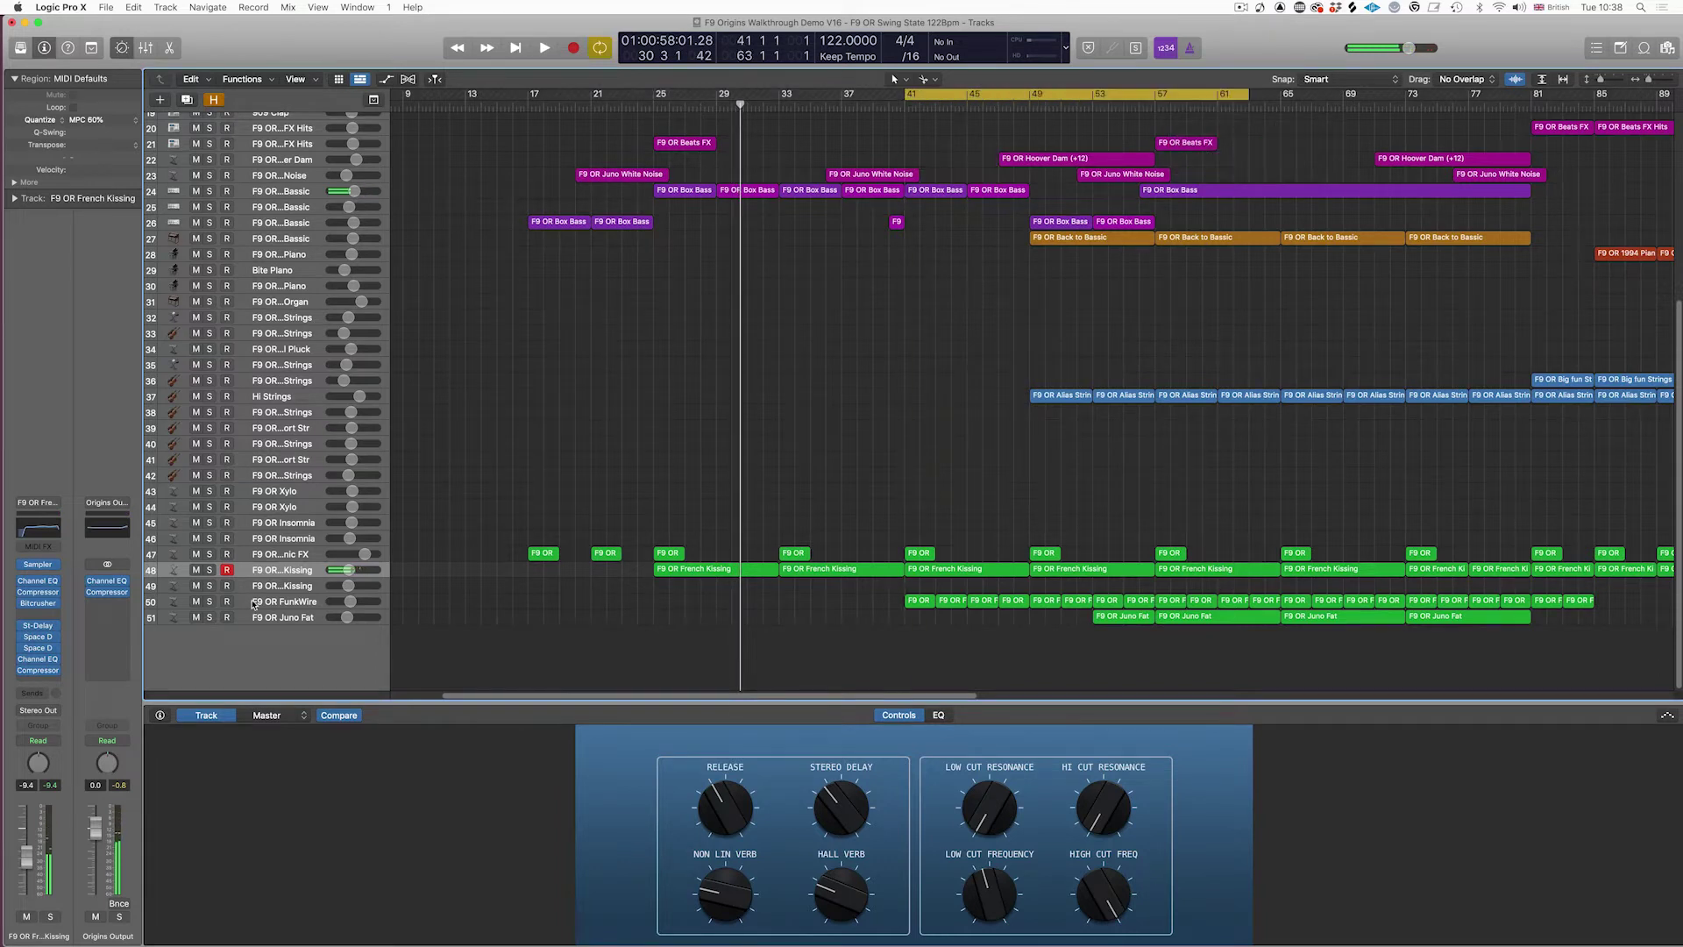
{"action": "left_click", "coordinate": [272, 601]}
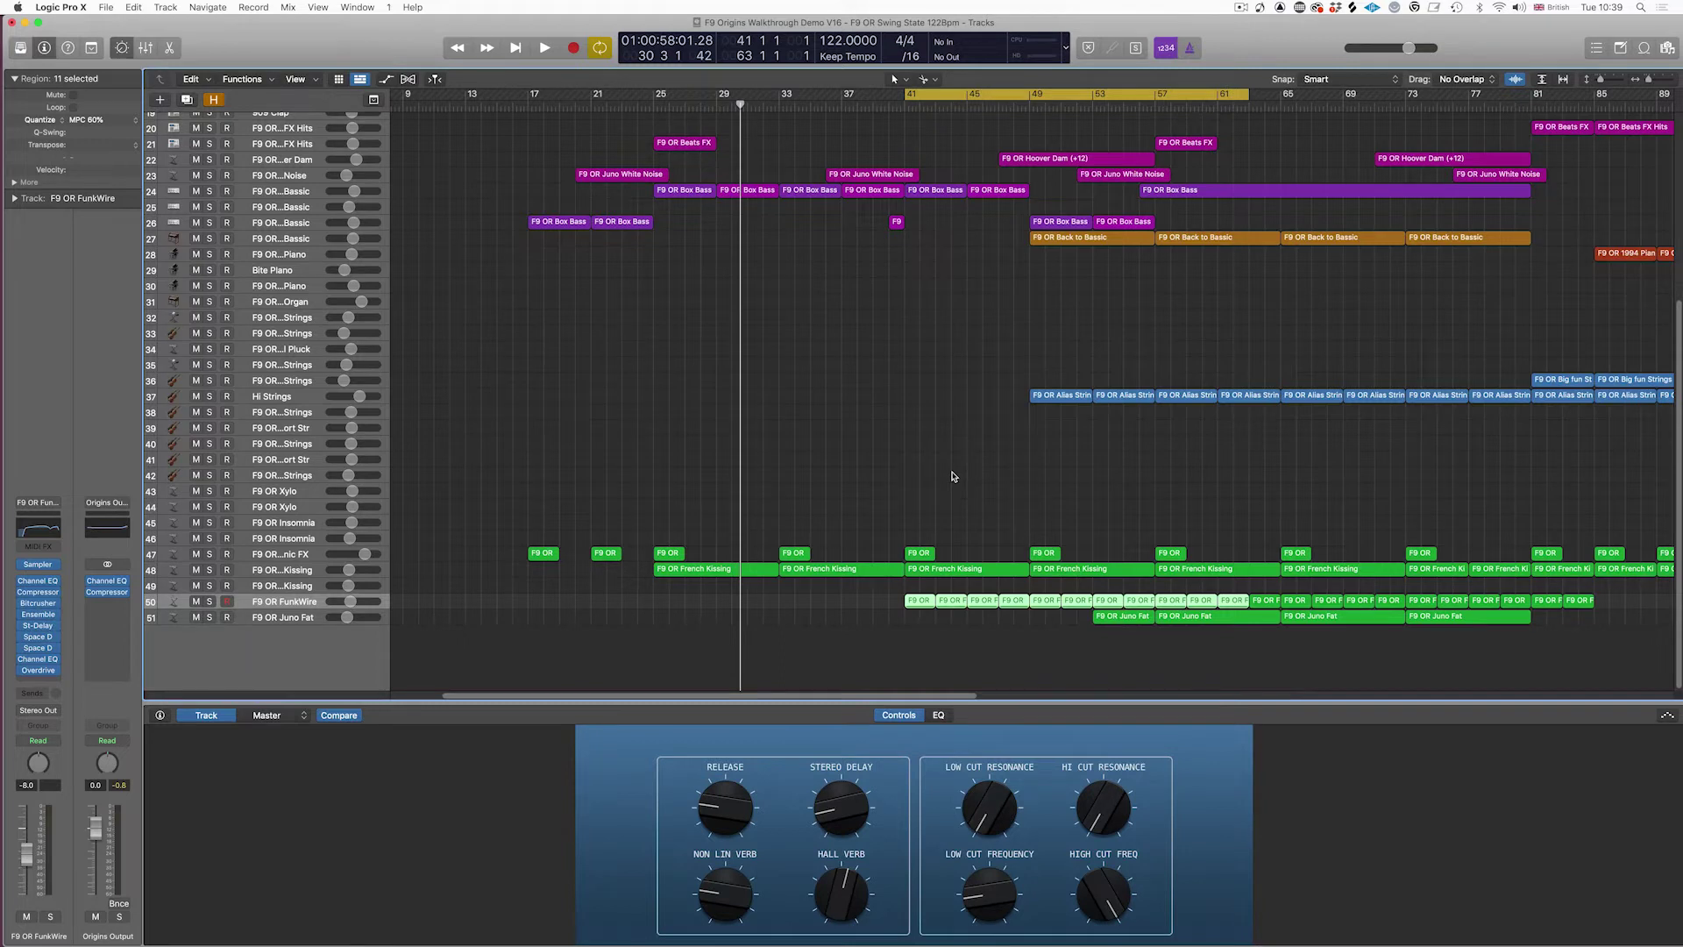
{"action": "key", "text": "space"}
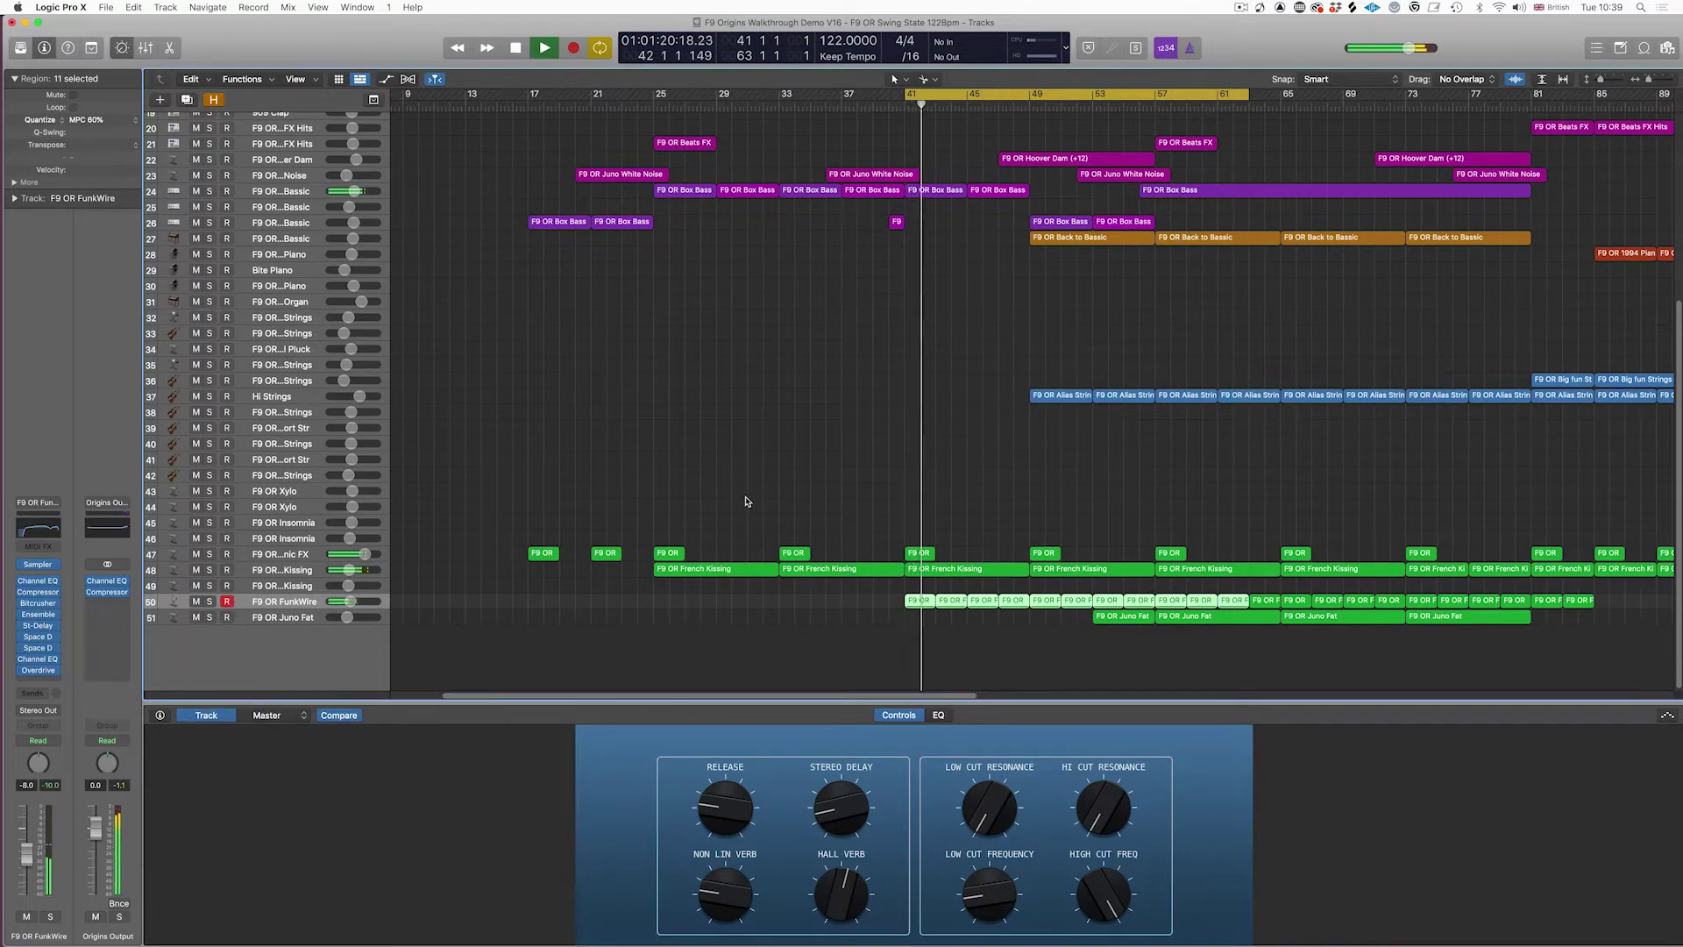
{"action": "scroll", "coordinate": [751, 492], "scroll_direction": "right", "scroll_amount": 5}
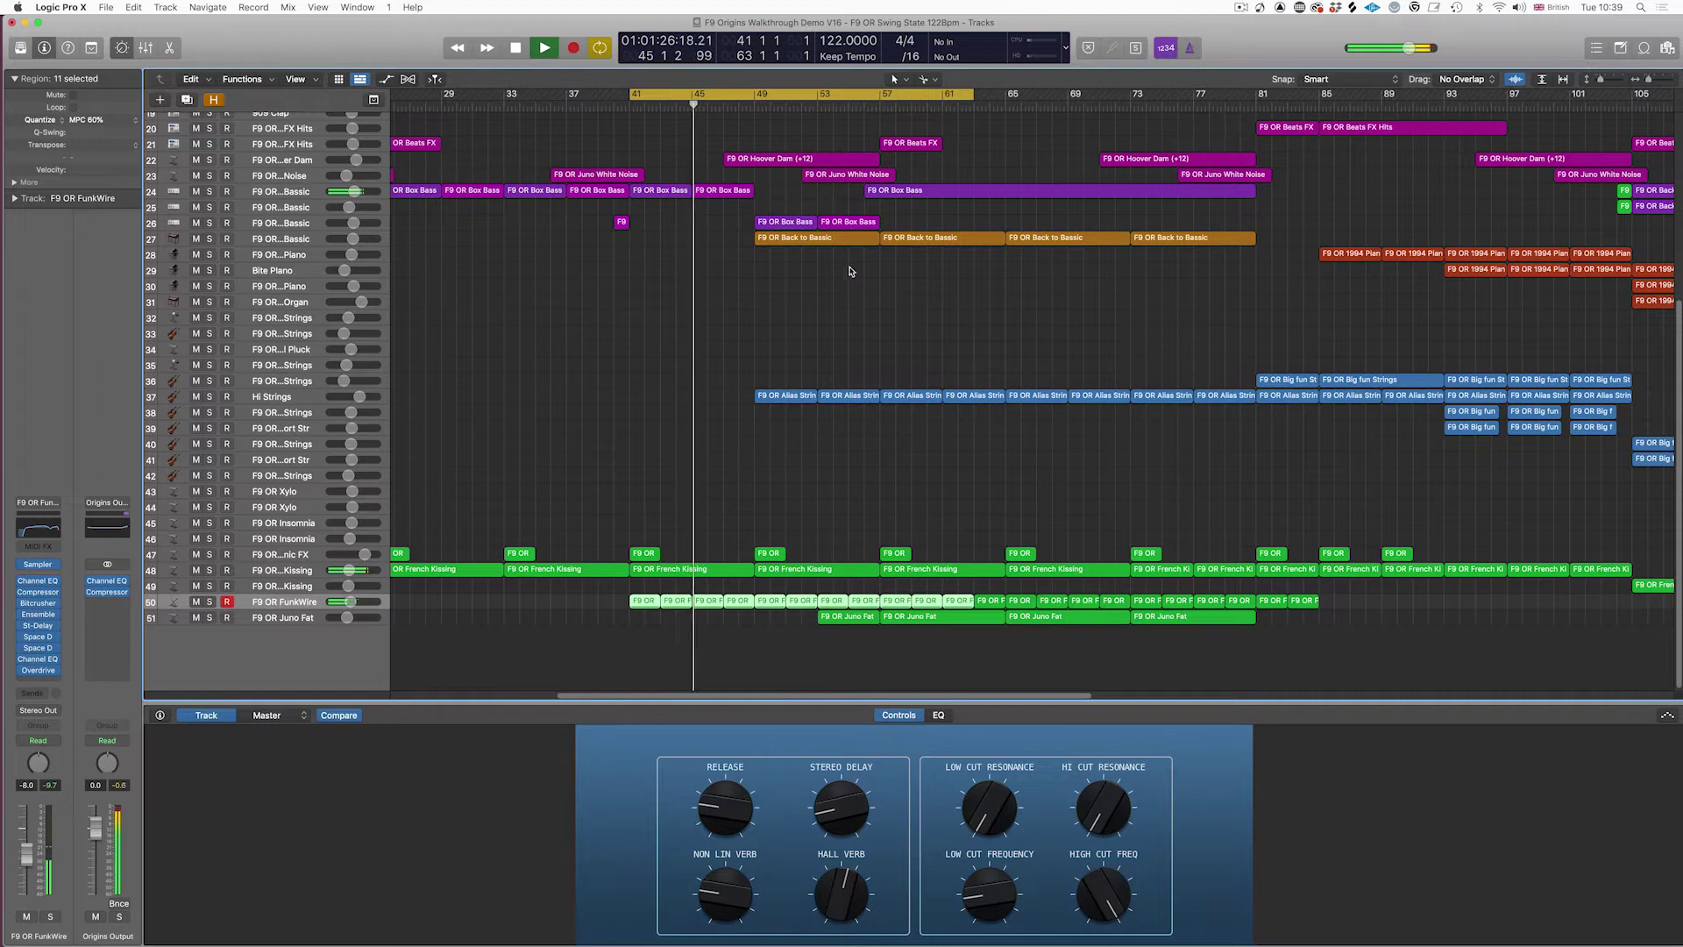
{"action": "key", "text": "space"}
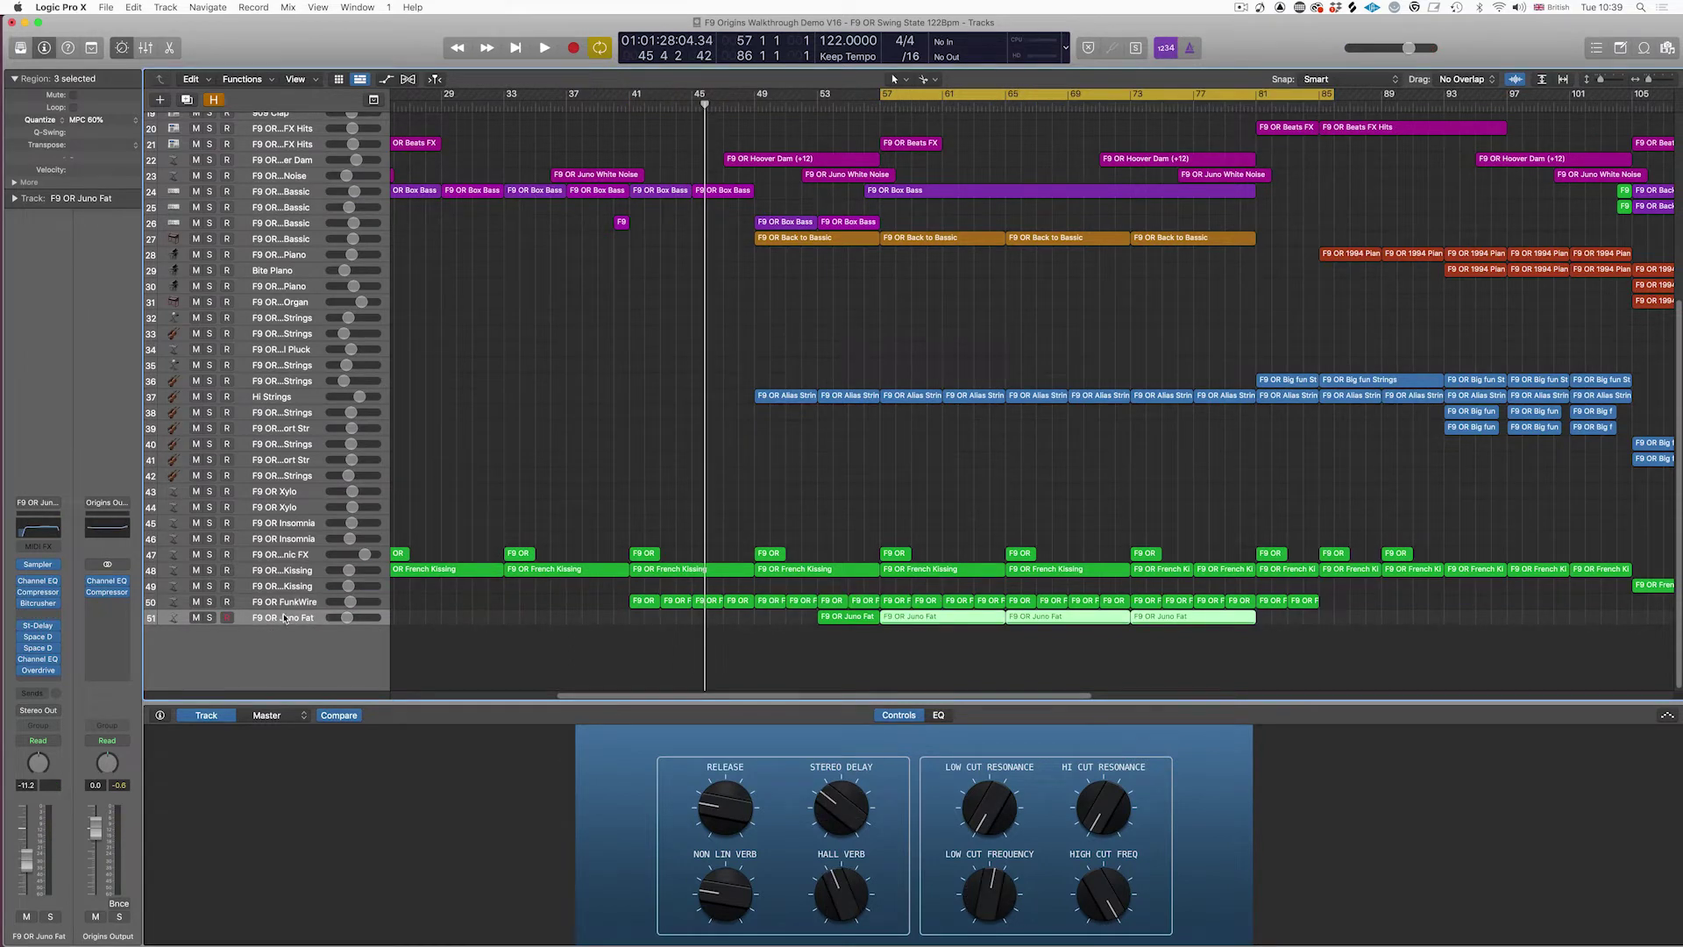
Step: Audition the Juno Fat track 51 in the mix and soloed, viewing its bar 57 region in the Piano Roll
{"action": "key", "text": "space"}
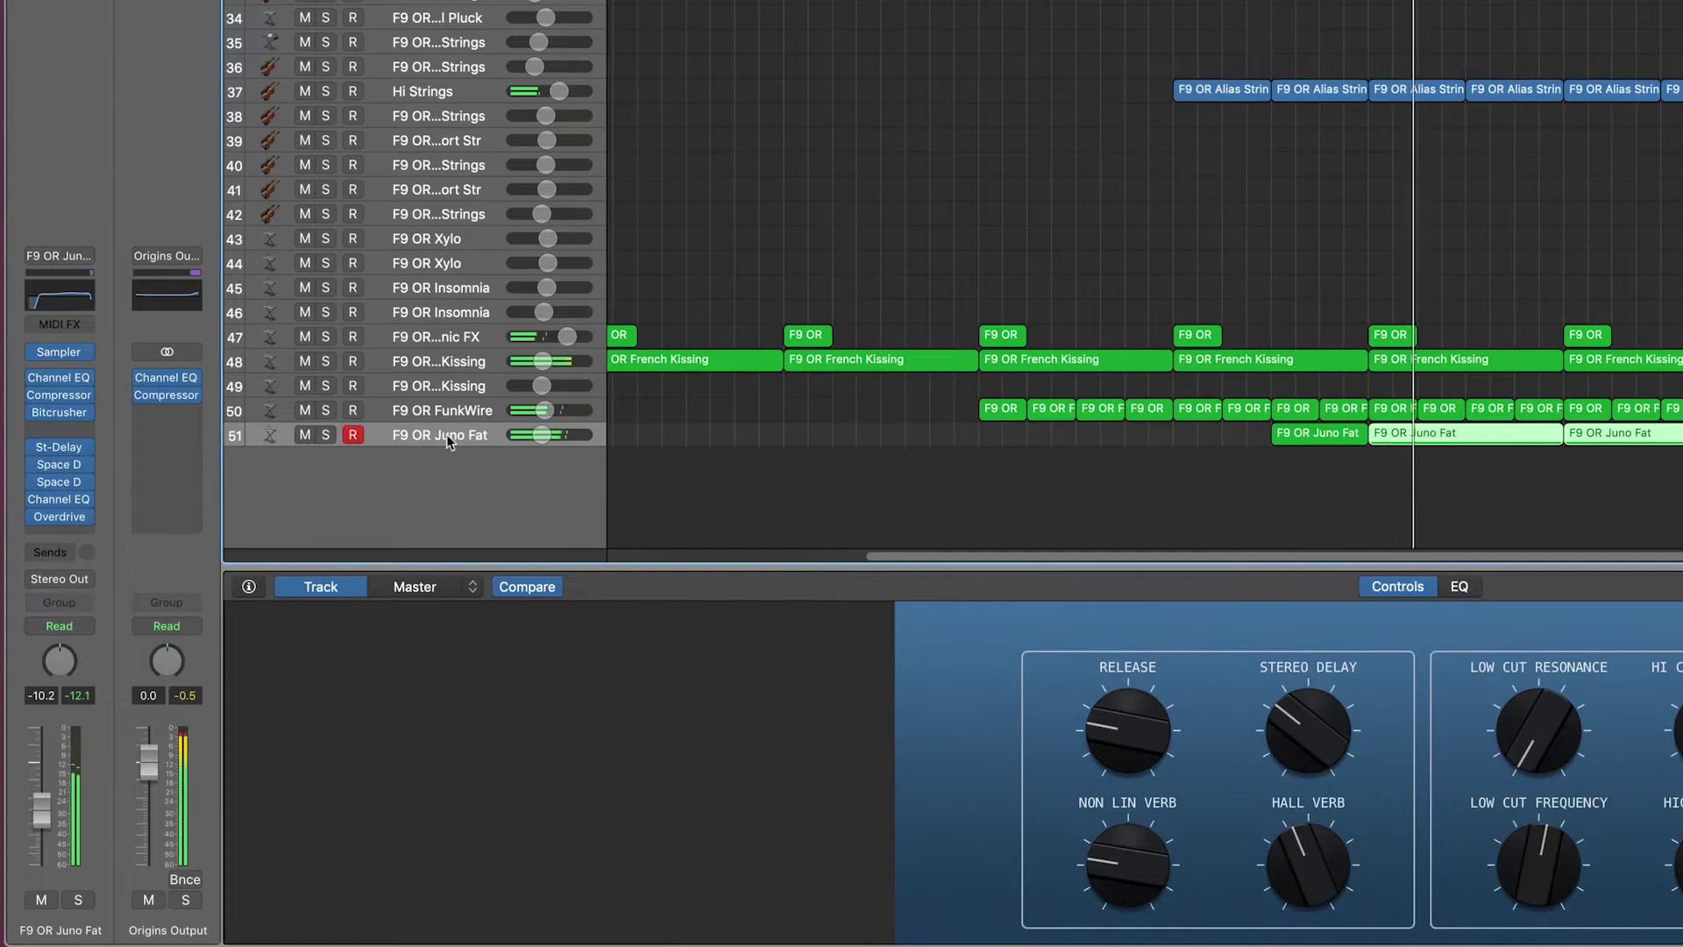
{"action": "left_click", "coordinate": [324, 437]}
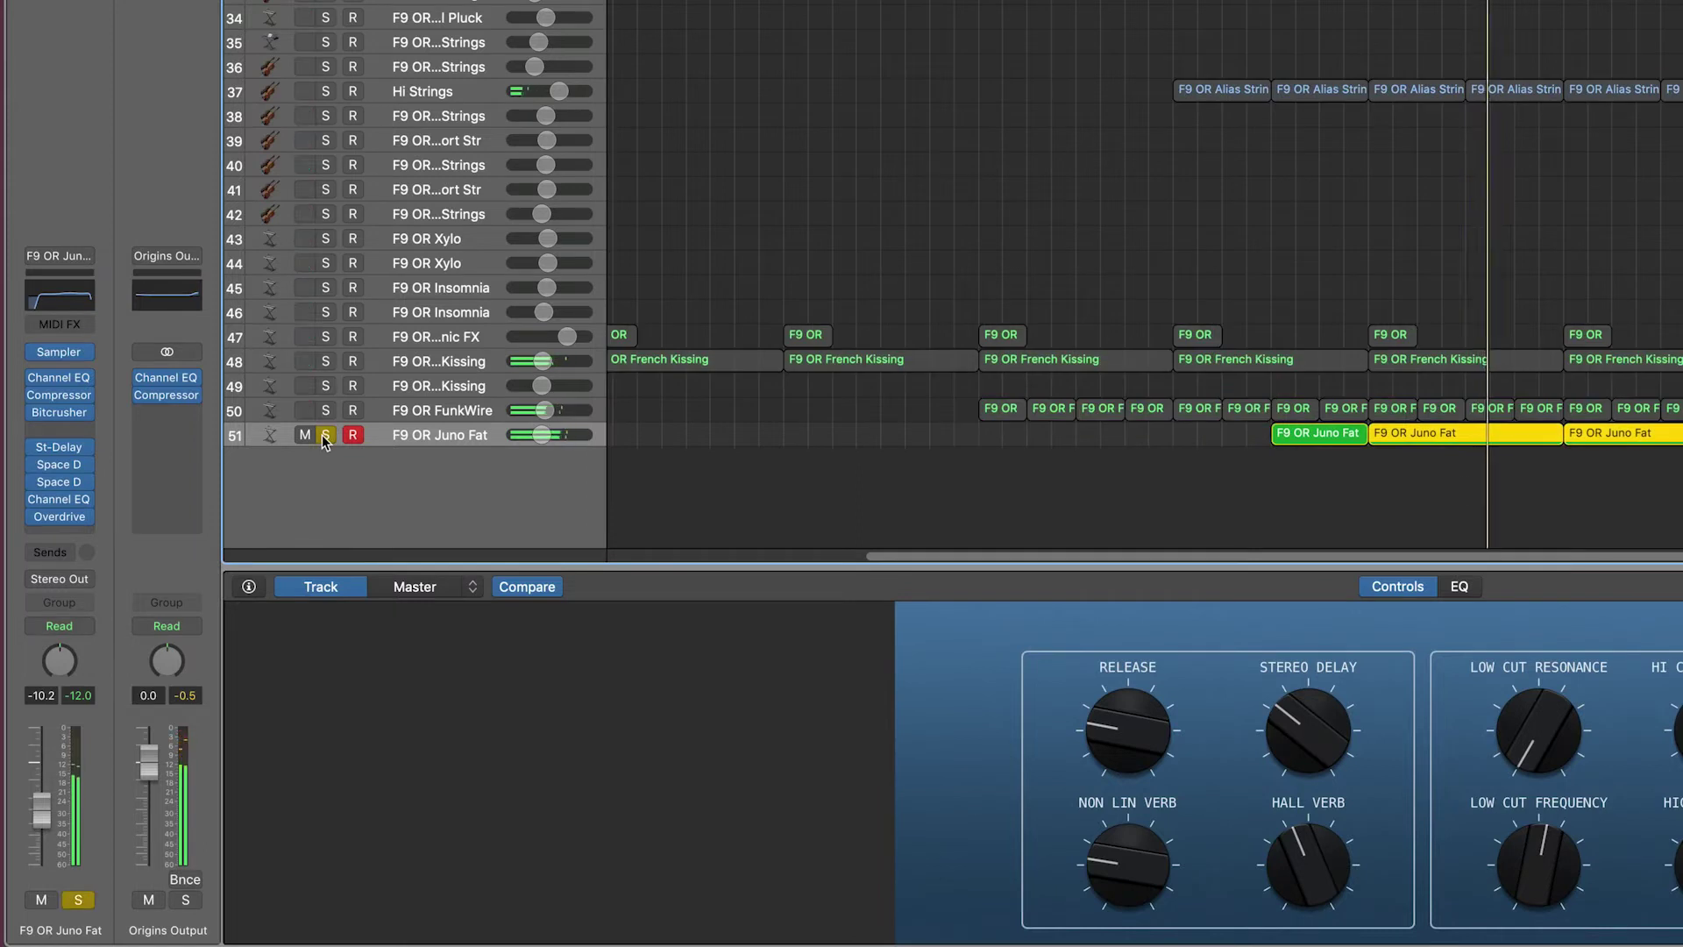
{"action": "left_click", "coordinate": [1443, 436]}
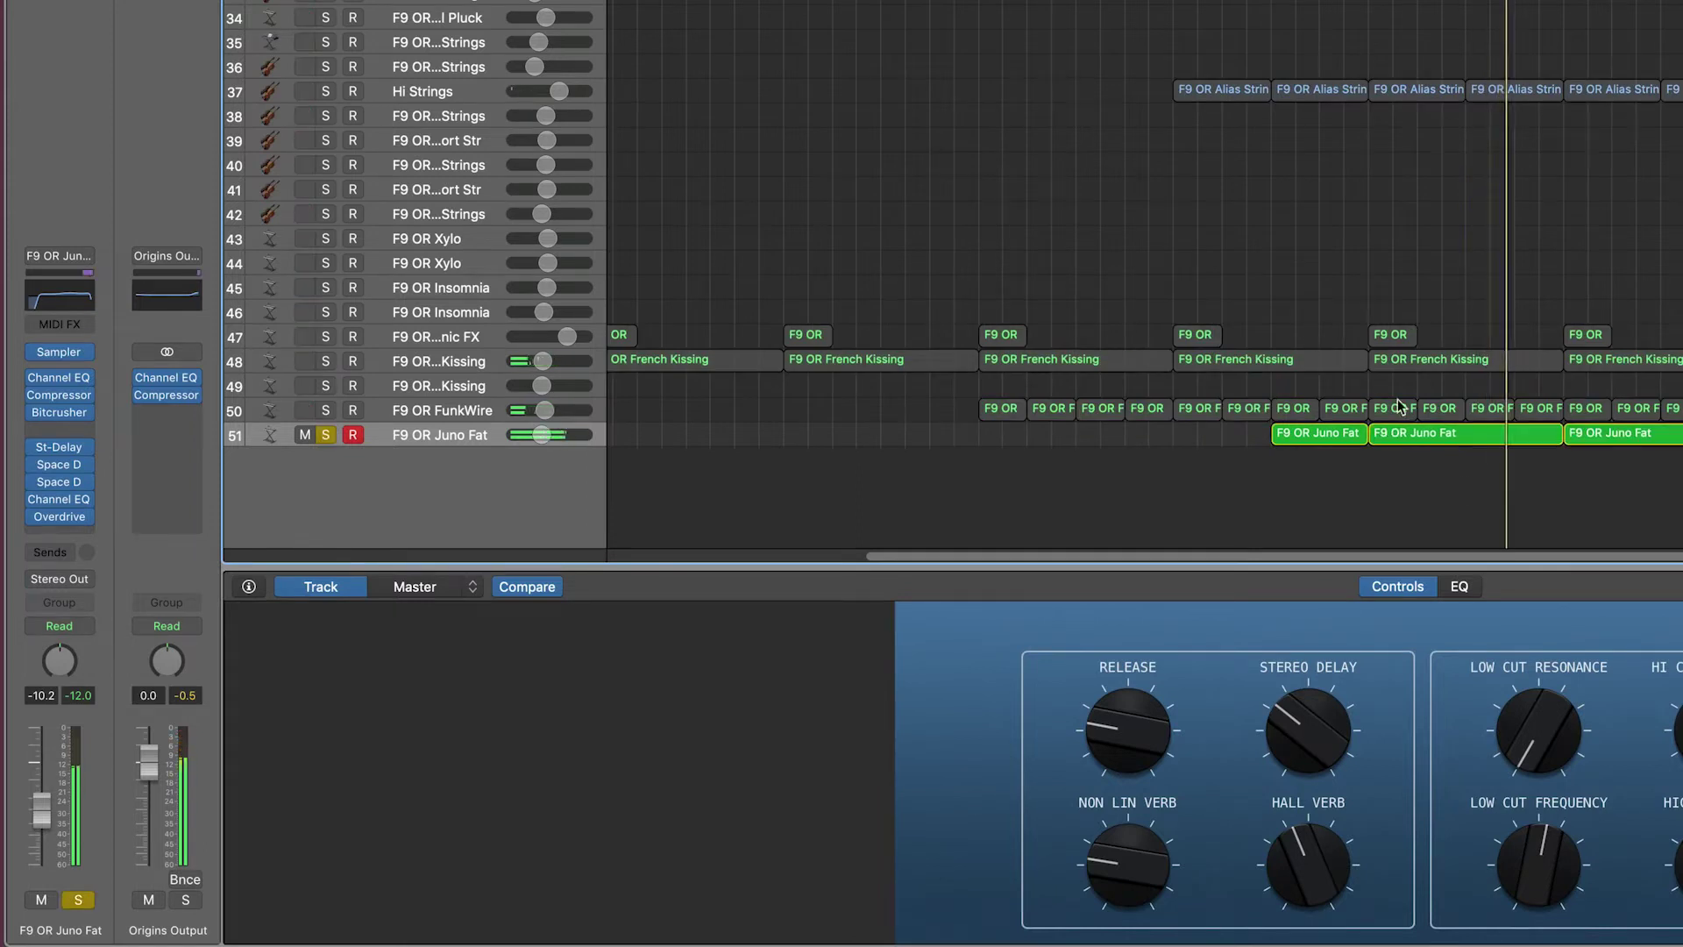
{"action": "double_click", "coordinate": [1443, 438]}
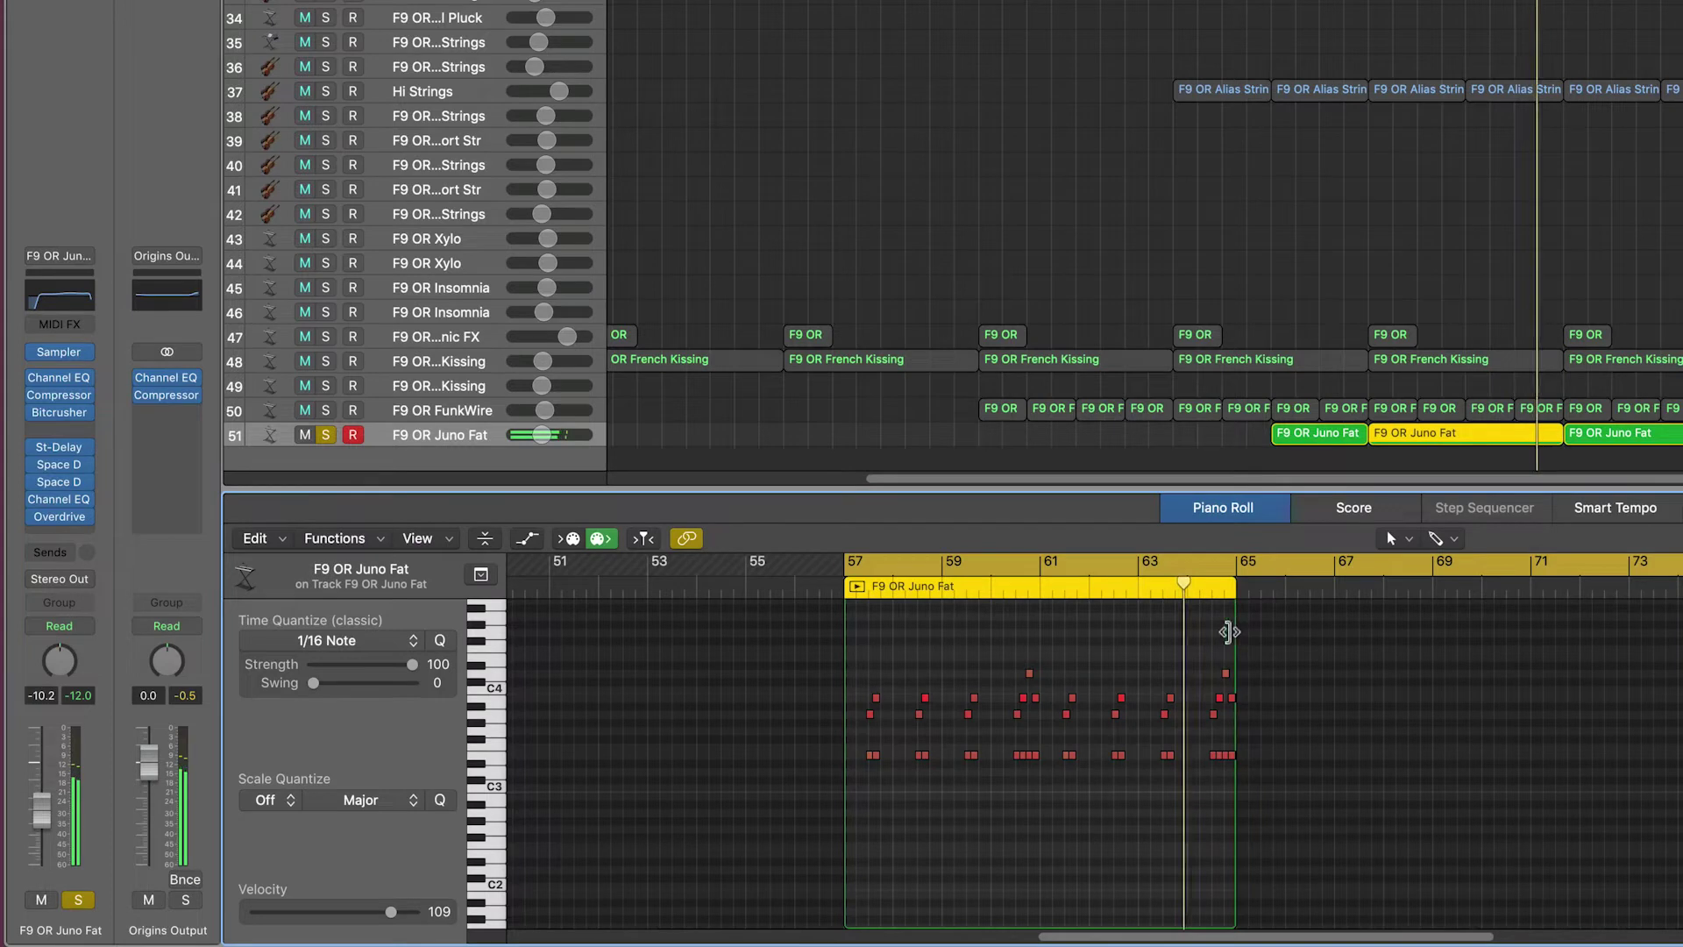
{"action": "key", "text": "space"}
{"action": "scroll", "coordinate": [1113, 281], "scroll_direction": "right", "scroll_amount": 2}
{"action": "left_click", "coordinate": [1096, 271]}
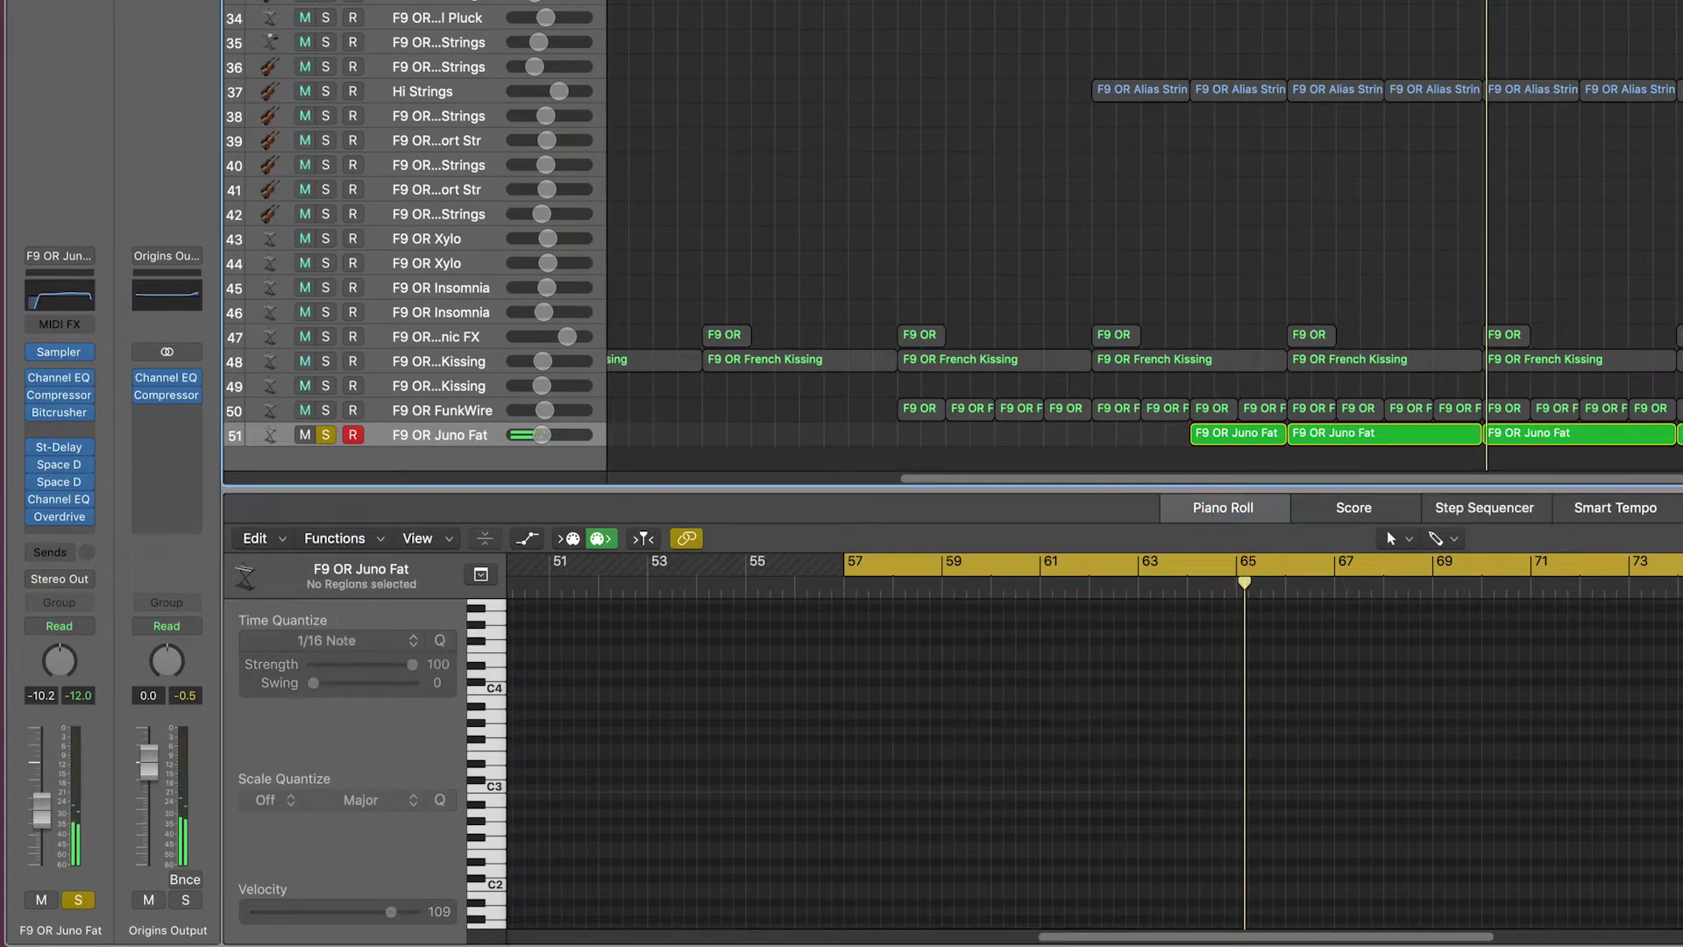
{"action": "scroll", "coordinate": [1140, 263], "scroll_direction": "right", "scroll_amount": 2}
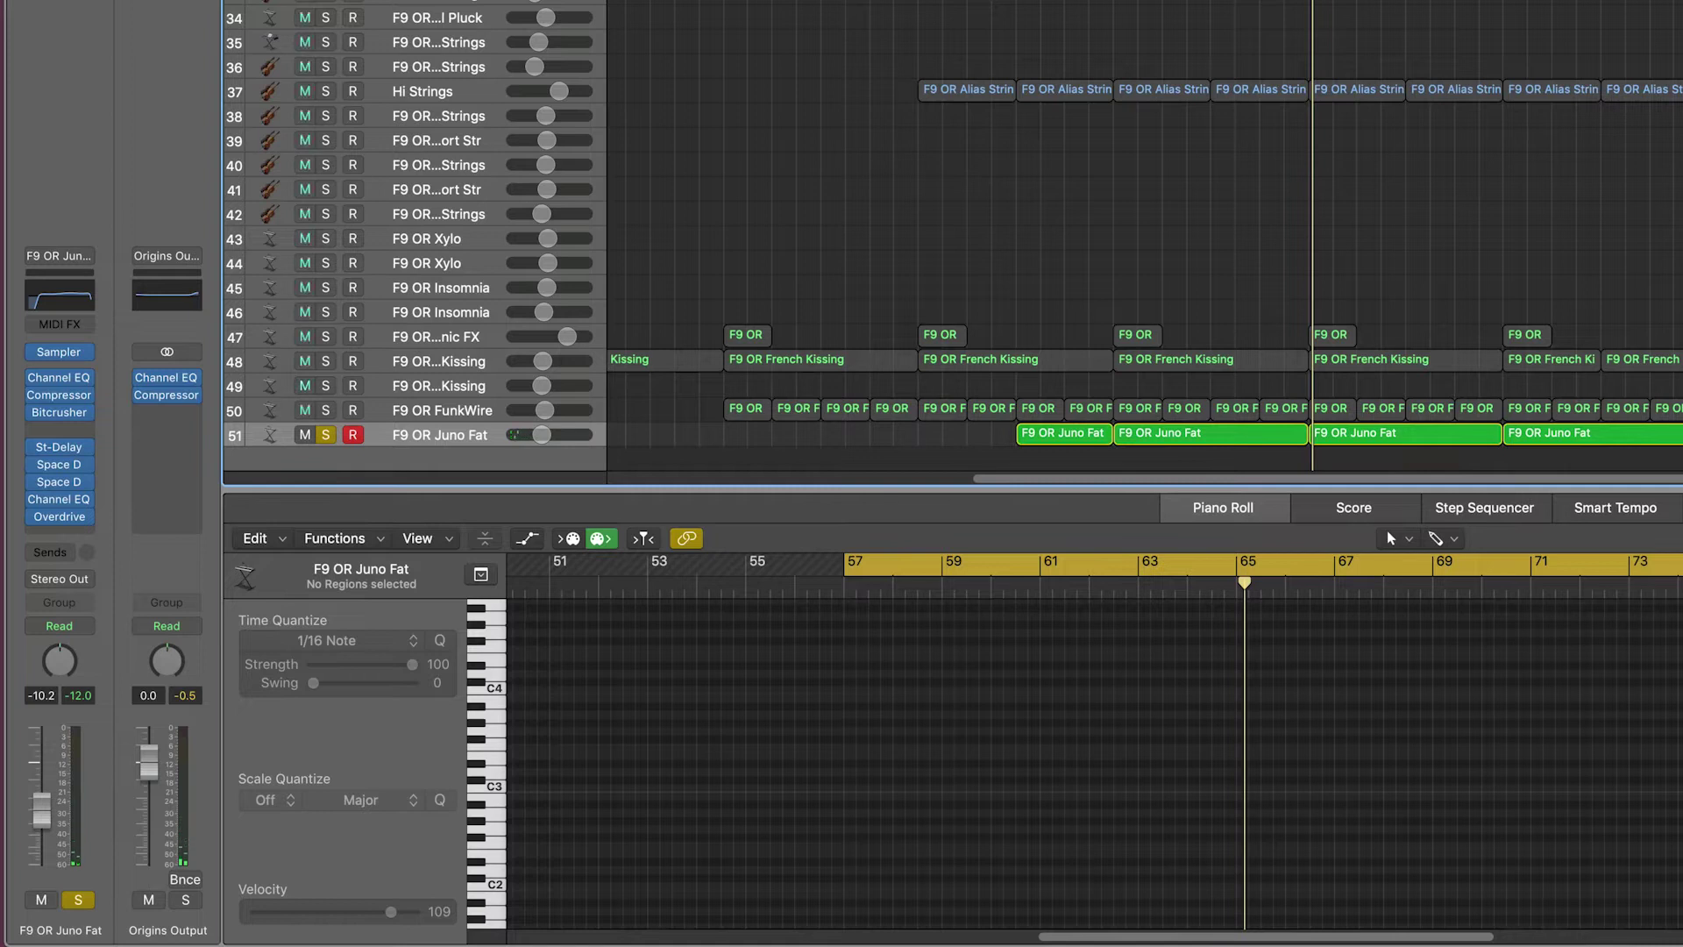
{"action": "left_click", "coordinate": [327, 436]}
Step: Set the cycle range to bars 57 to 78 and play the section with the Back to Bassic and Juno Fat layers
{"action": "key", "text": "c"}
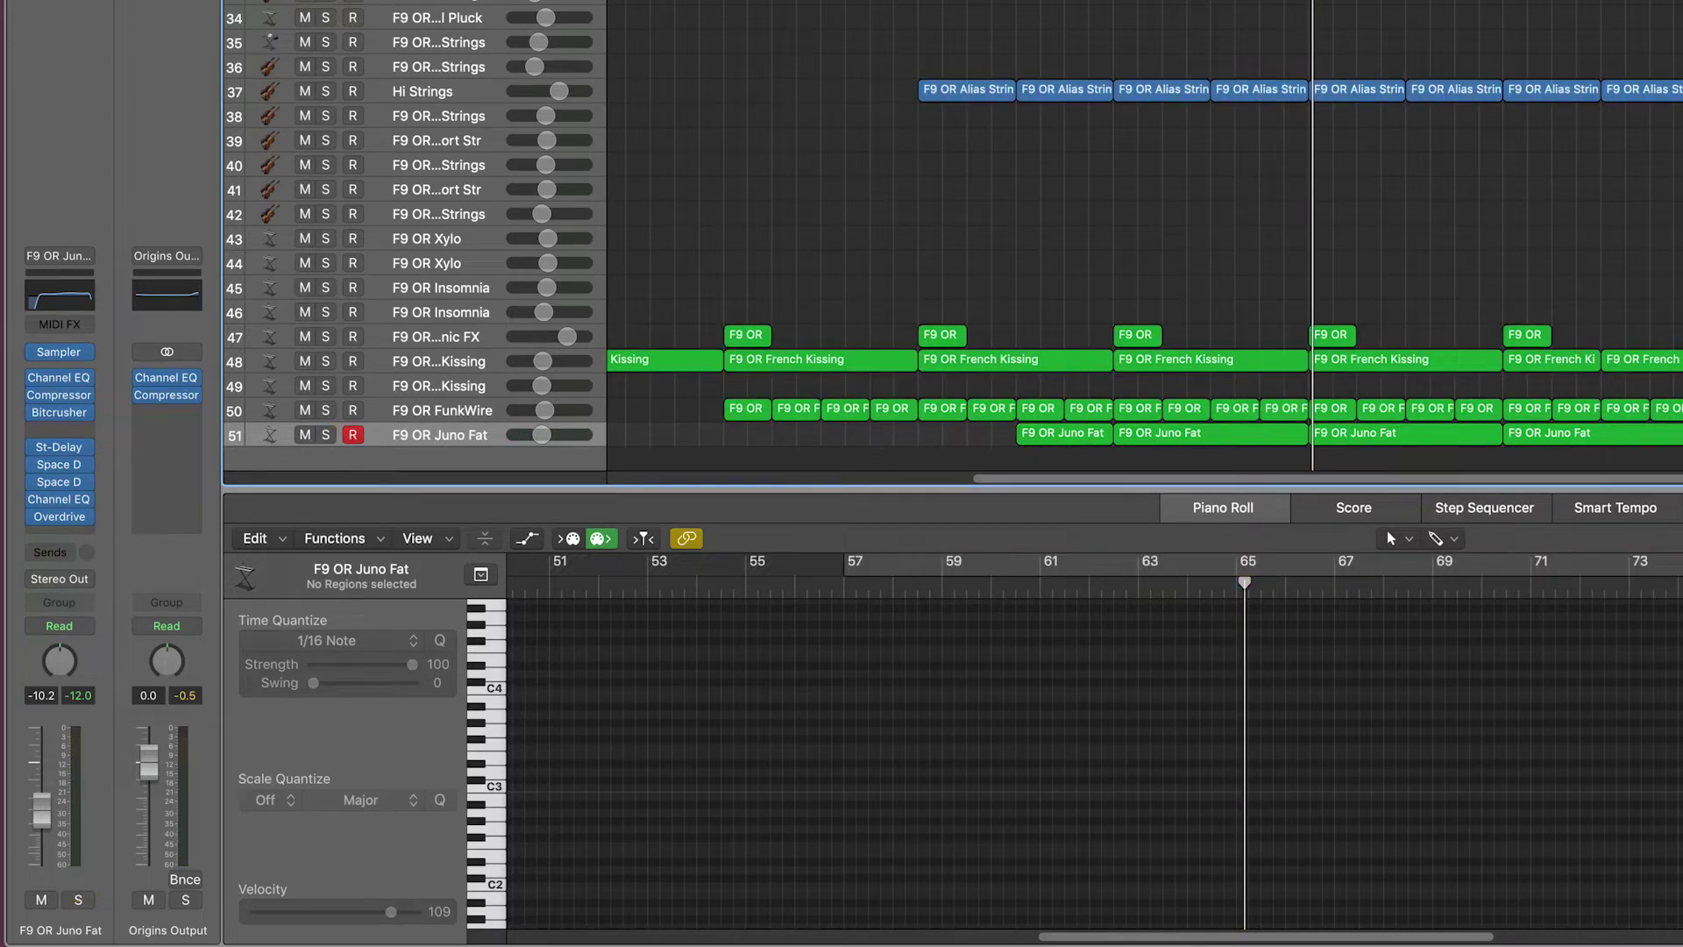
{"action": "key", "text": "c"}
{"action": "left_click_drag", "start_coordinate": [725, 95], "coordinate": [1044, 96]}
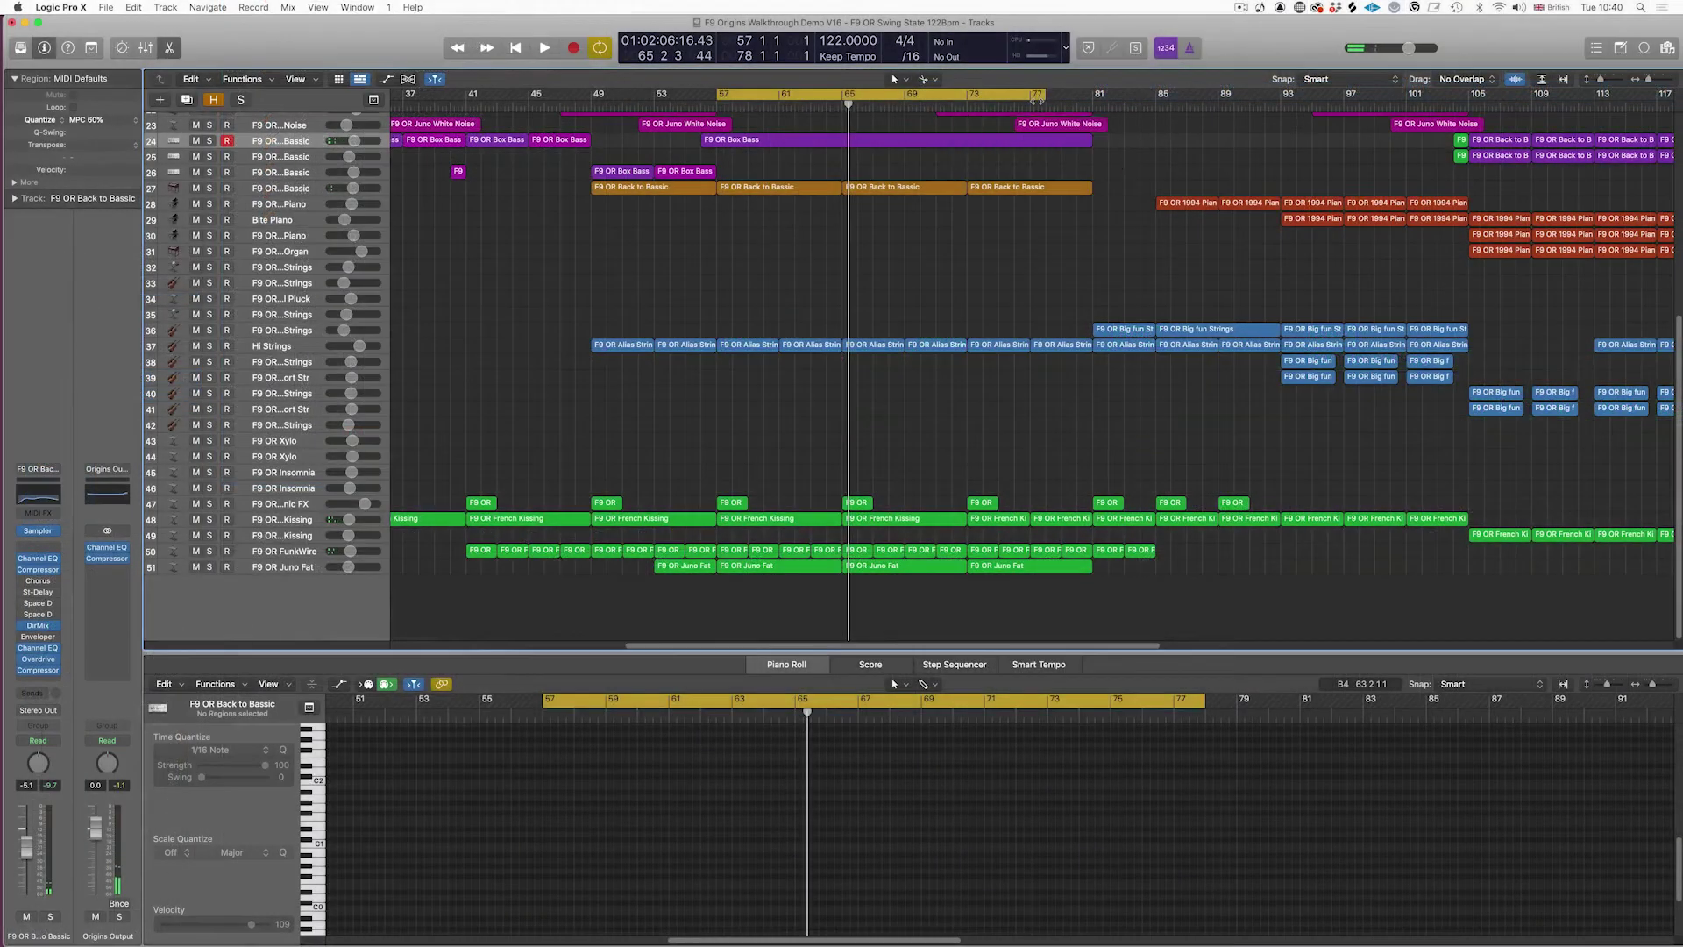
{"action": "key", "text": "space"}
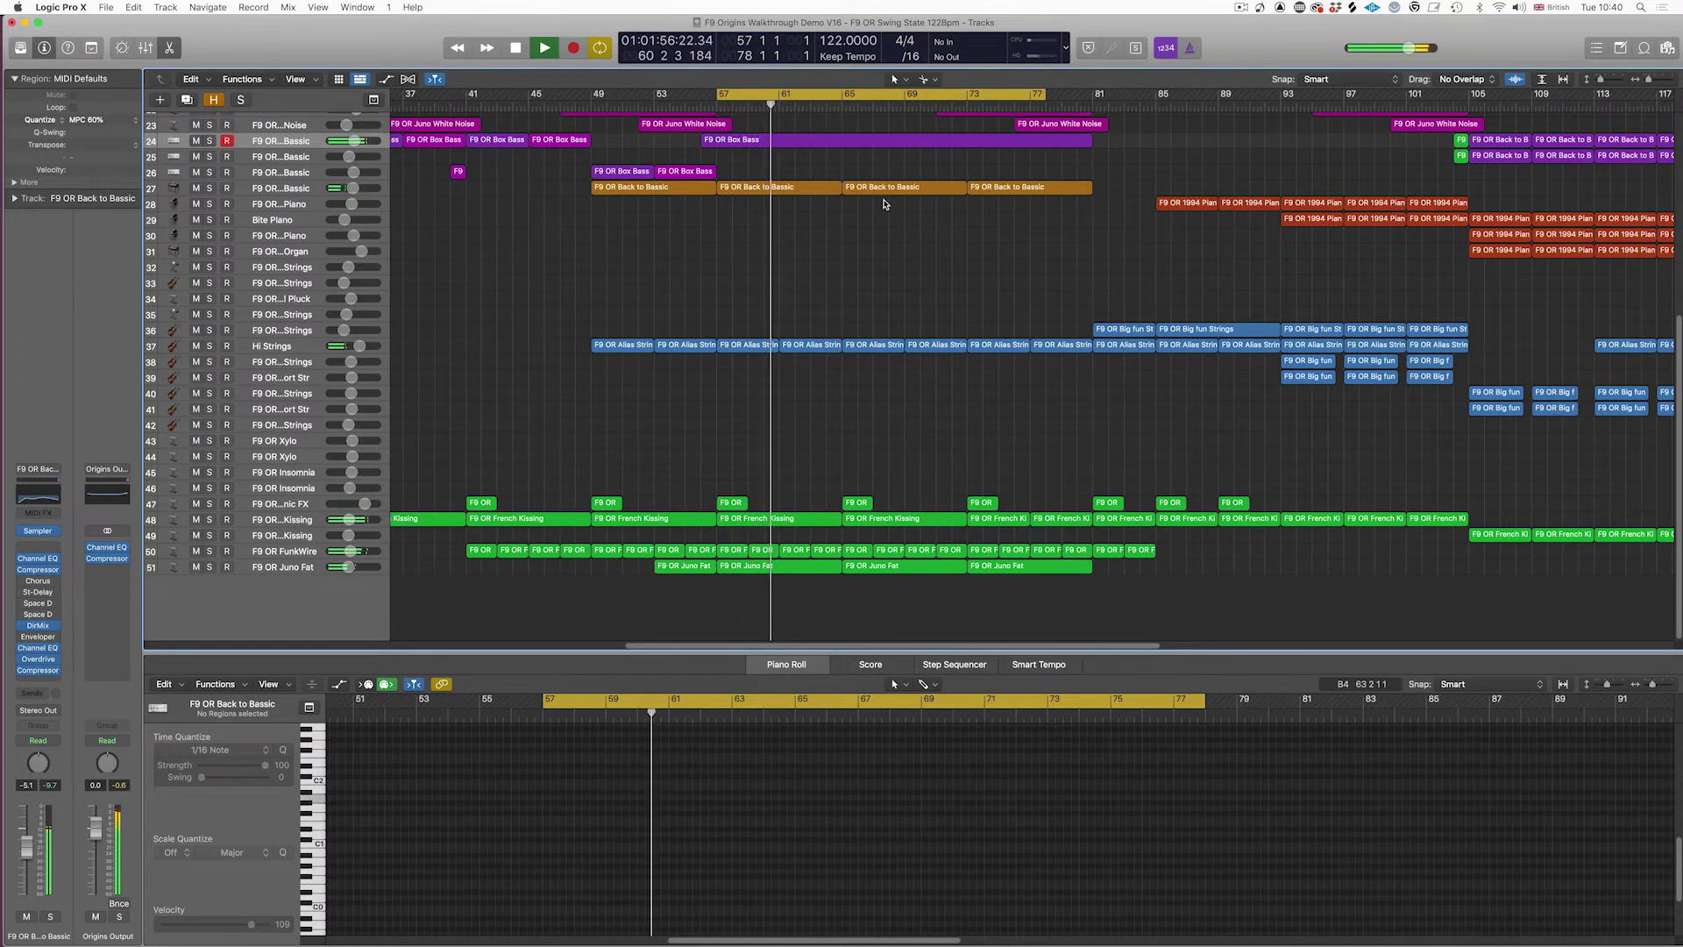
{"action": "key", "text": "space"}
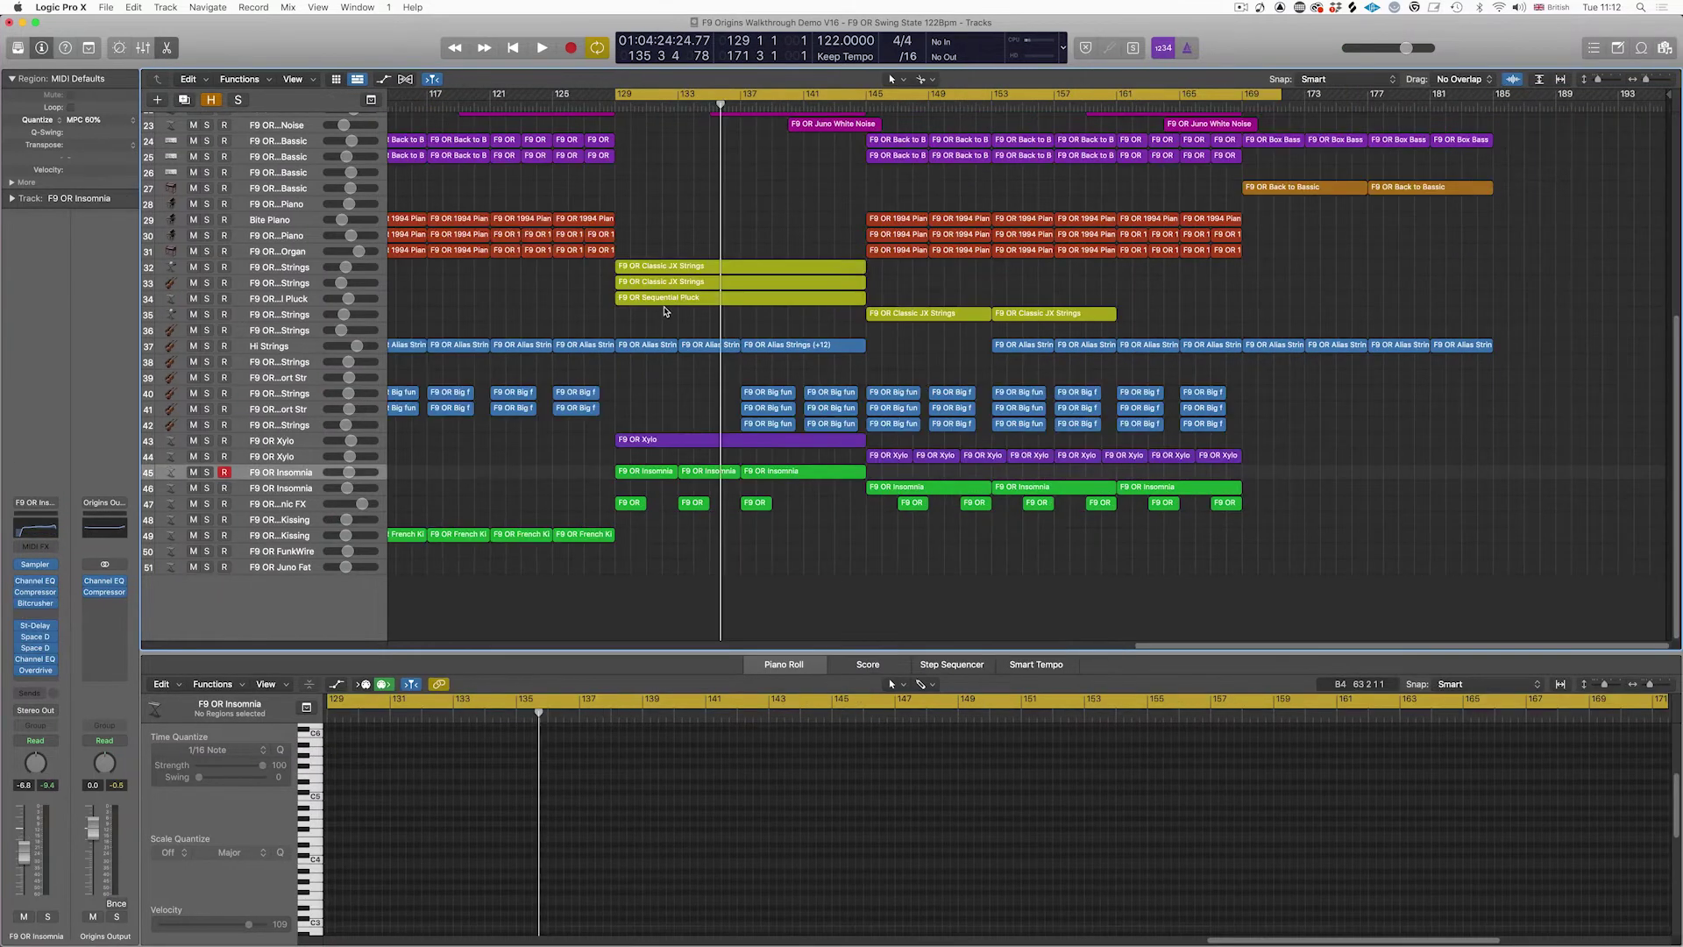
Step: Select the Xylo track 43, compare its sound without the arpeggiator, and show its region's notes in the Piano Roll
{"action": "key", "text": "super+Right"}
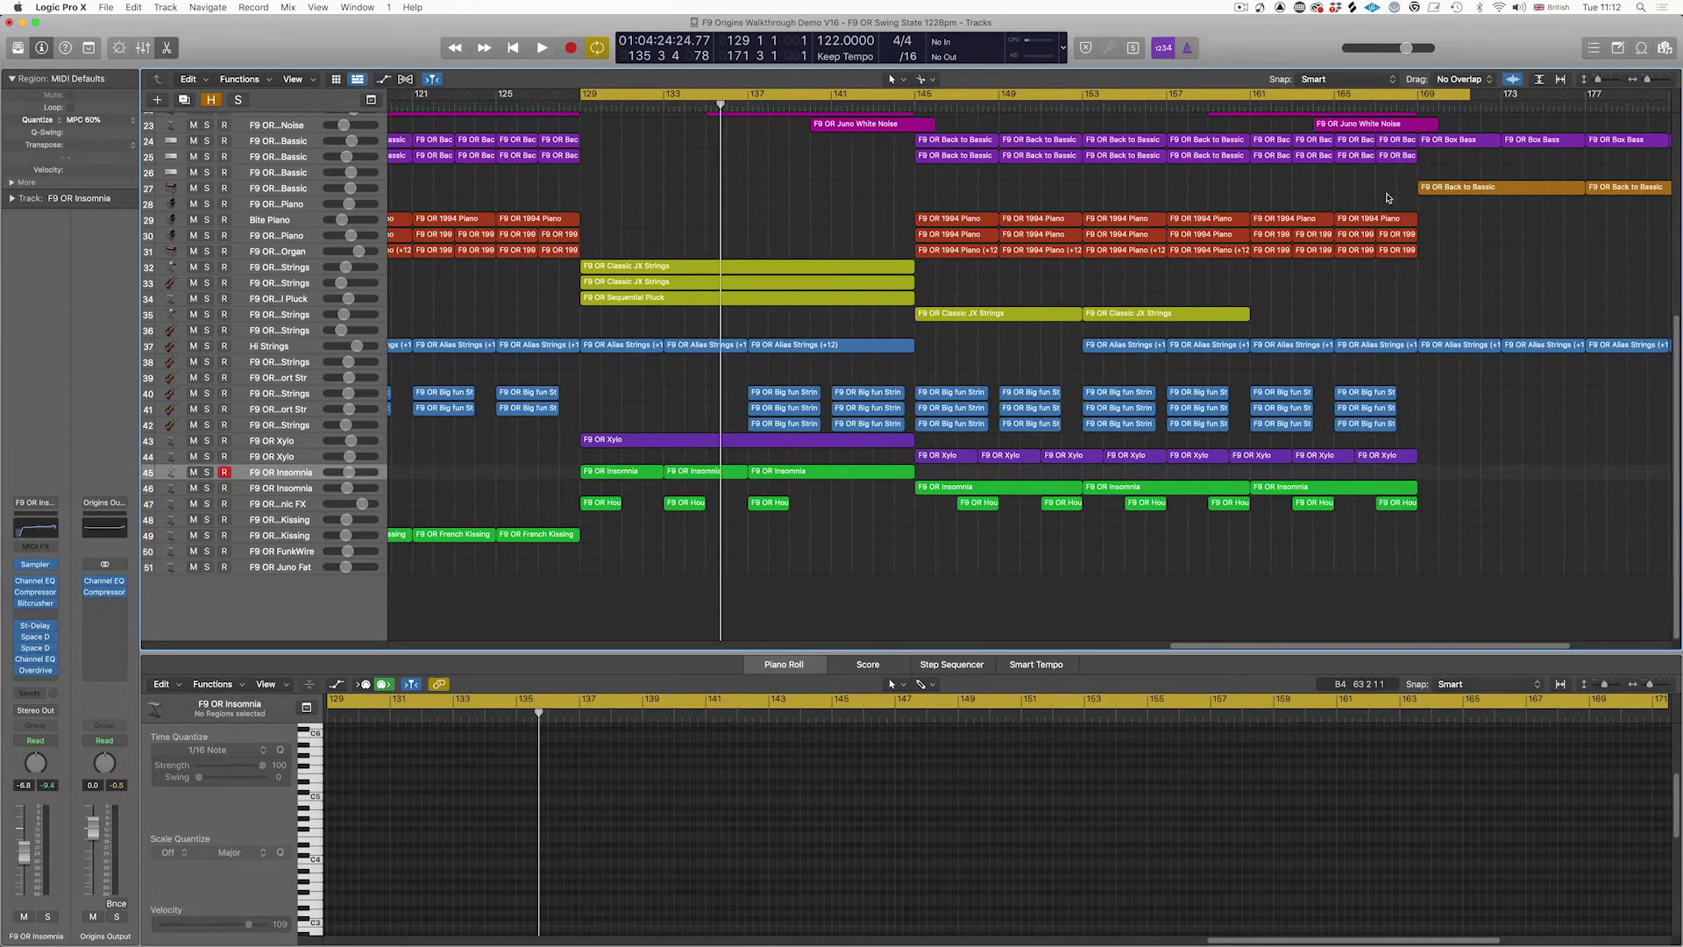
{"action": "left_click", "coordinate": [272, 444]}
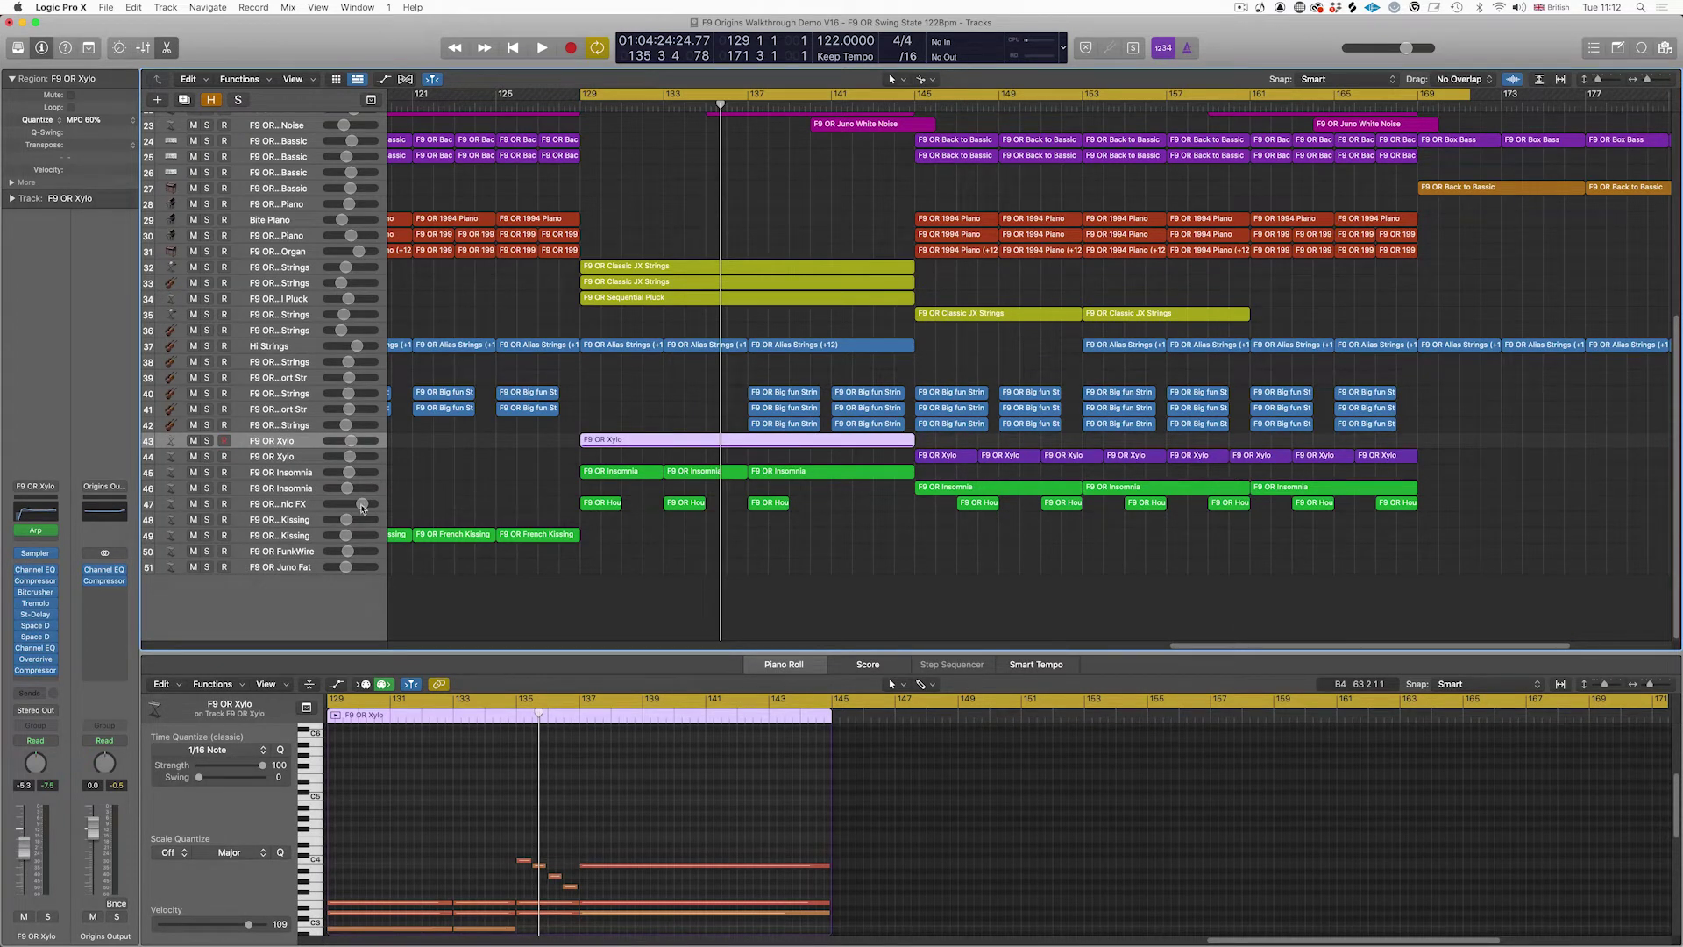
{"action": "left_click", "coordinate": [433, 507]}
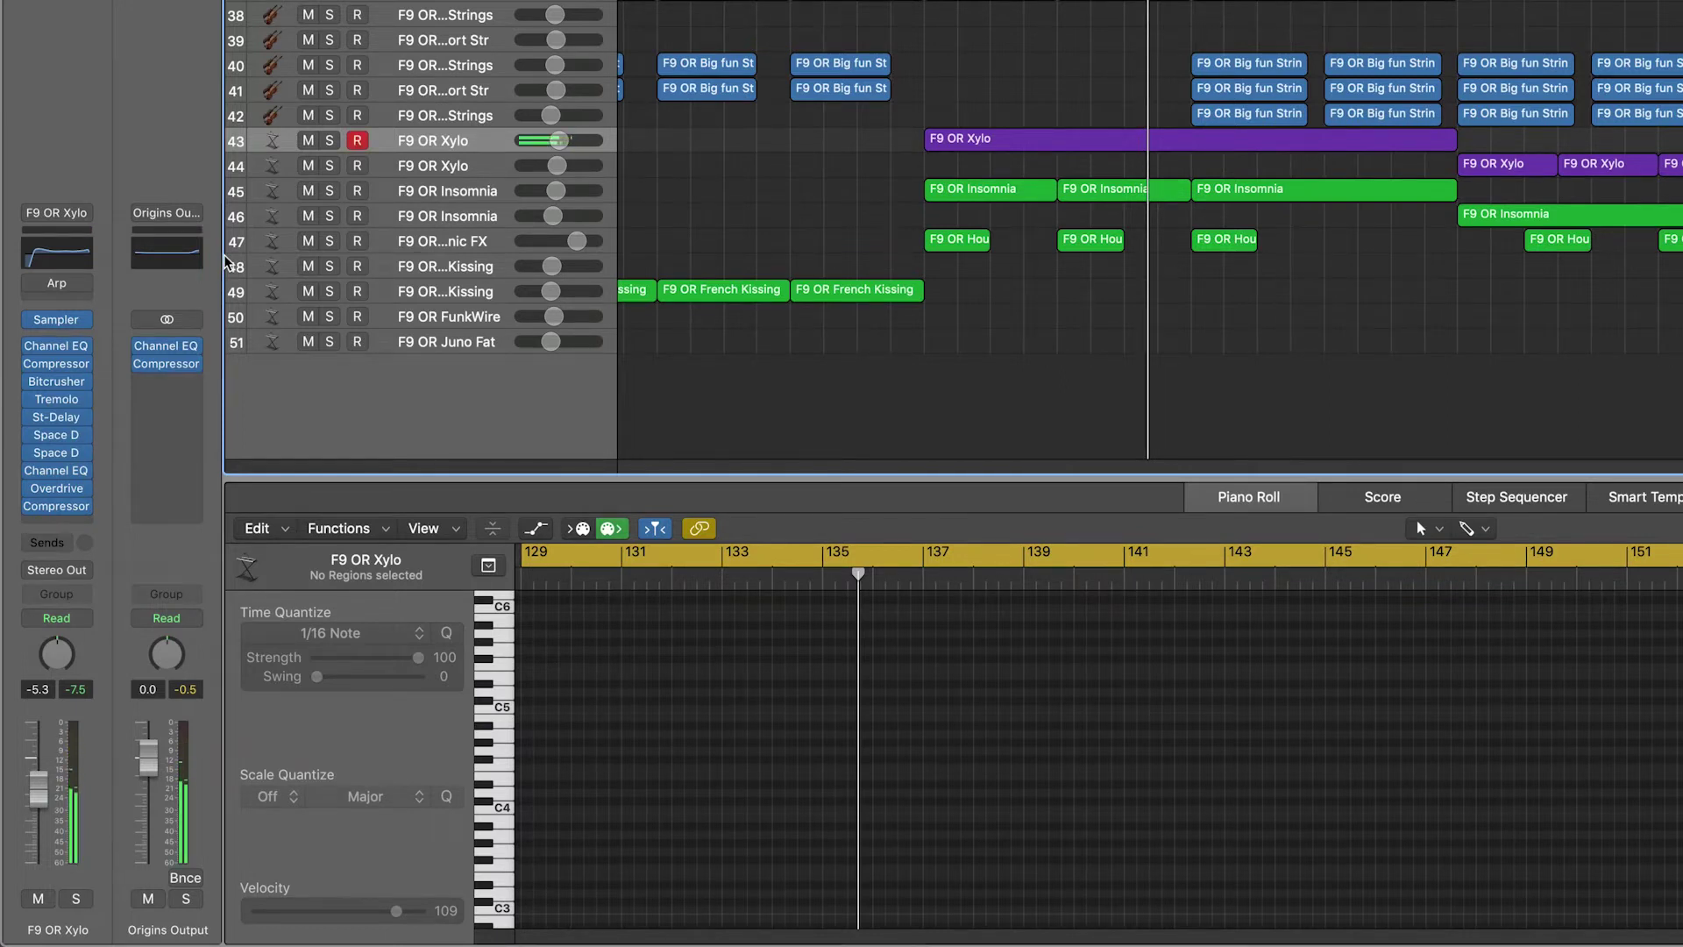
{"action": "mouse_move", "coordinate": [30, 291]}
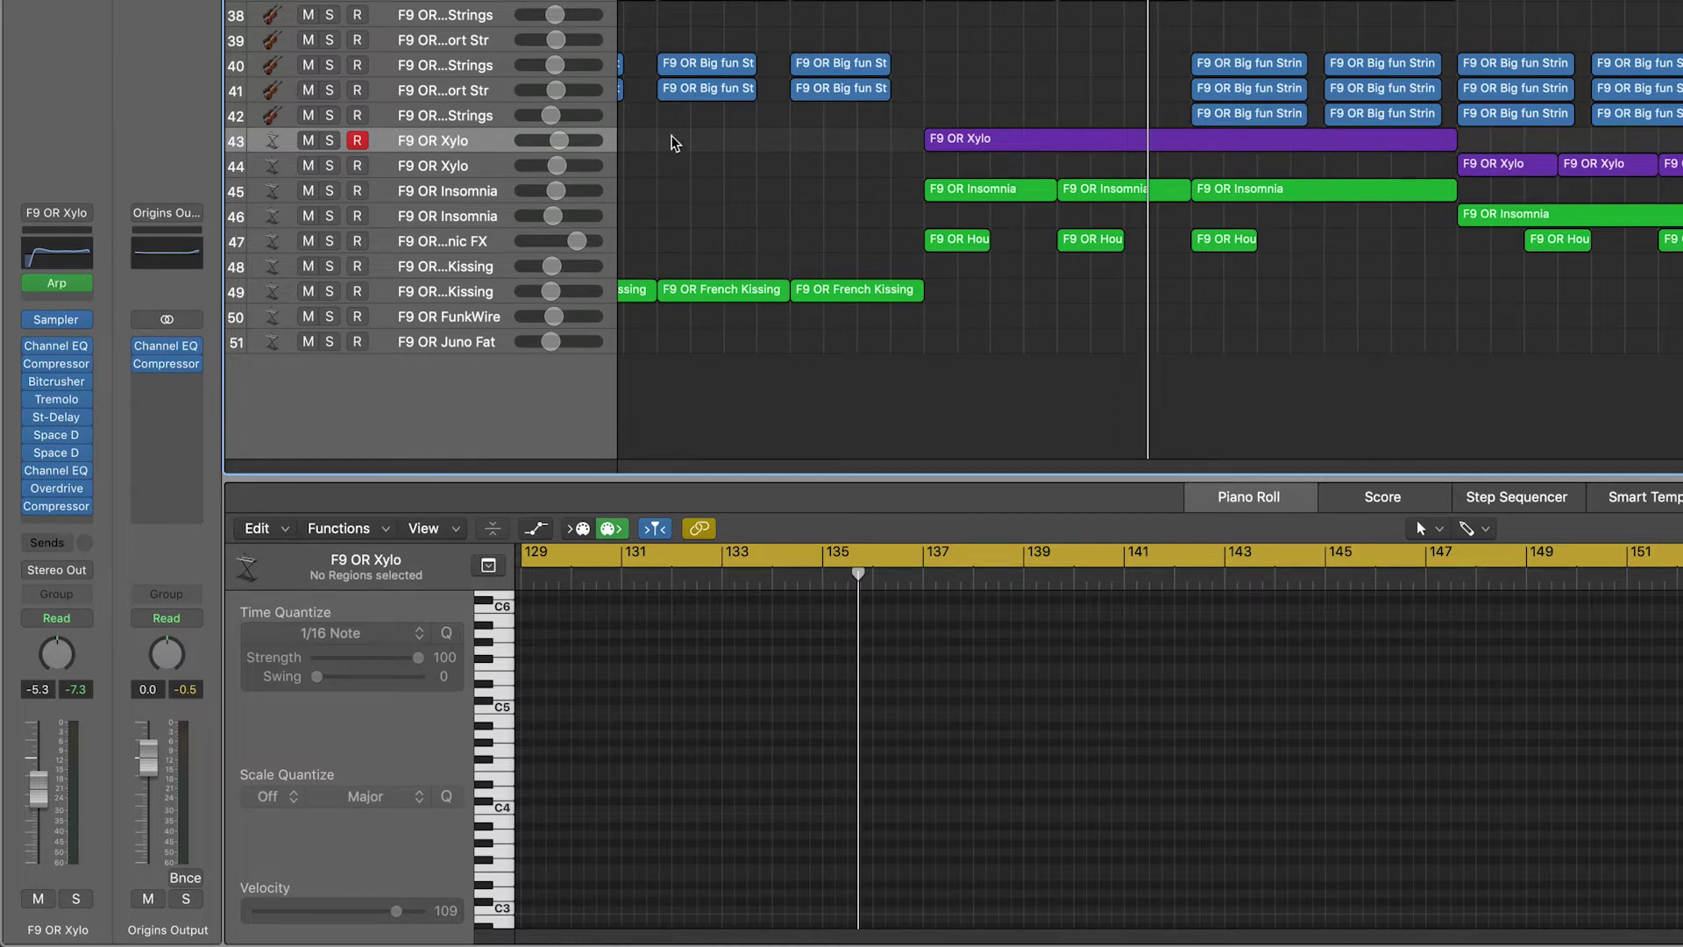
{"action": "left_click", "coordinate": [1000, 146]}
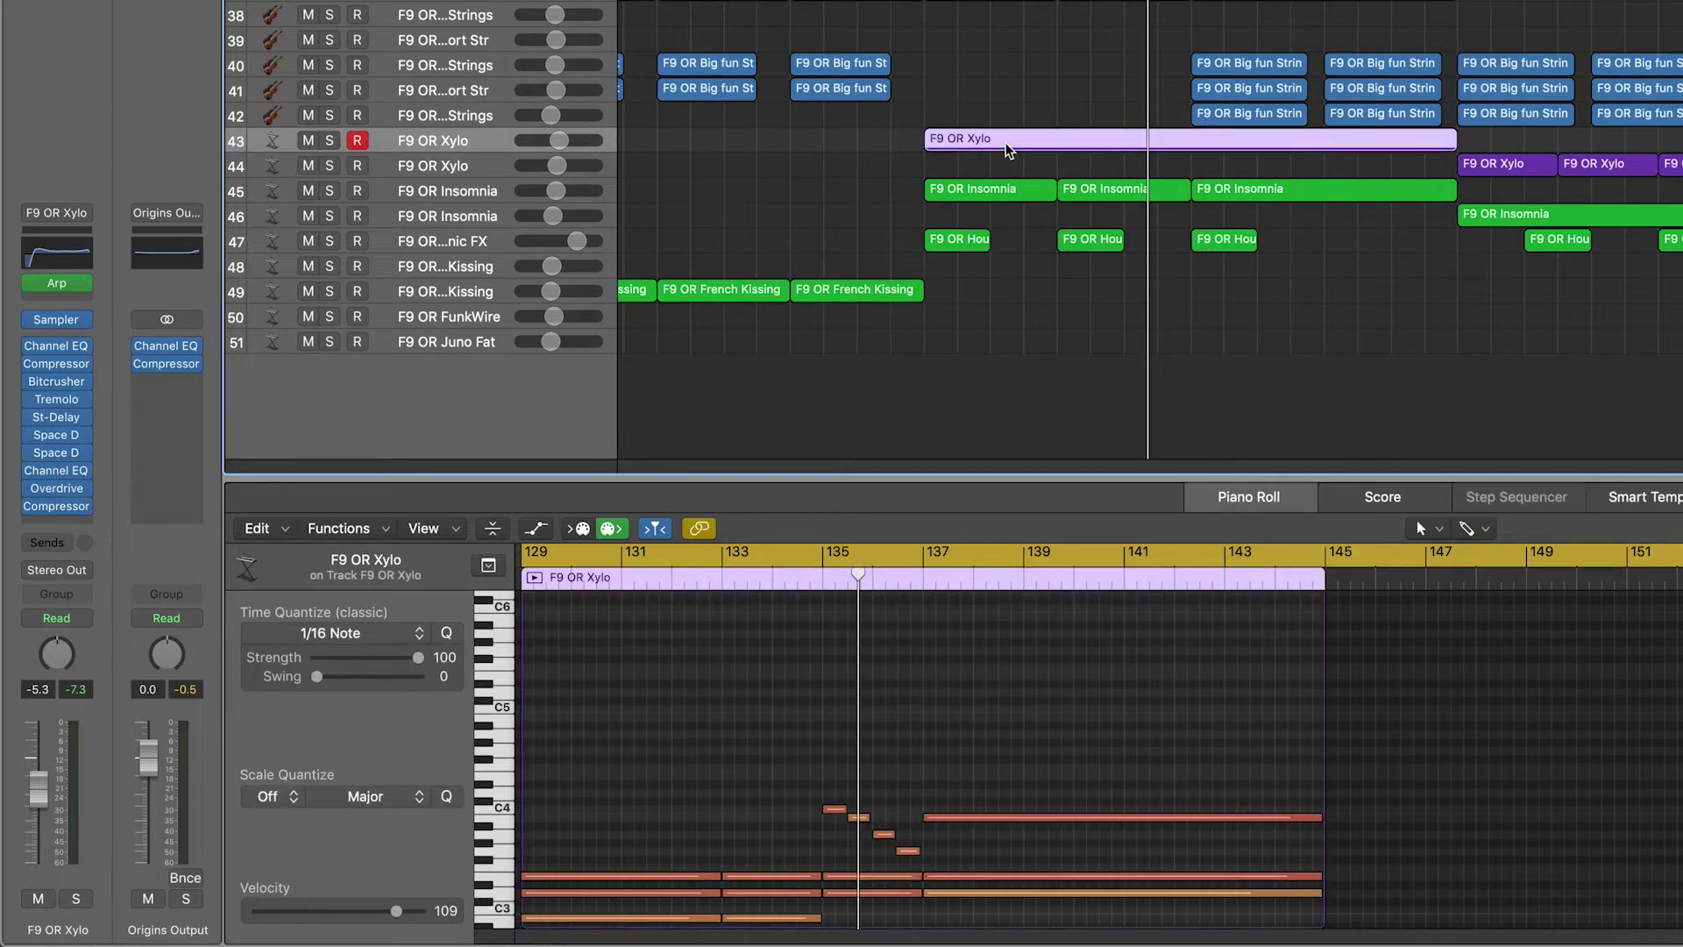
Step: Play the breakdown from bar 129 and enlarge the track heights to examine the notes in the strings, Xylo and Insomnia regions
{"action": "key", "text": "space"}
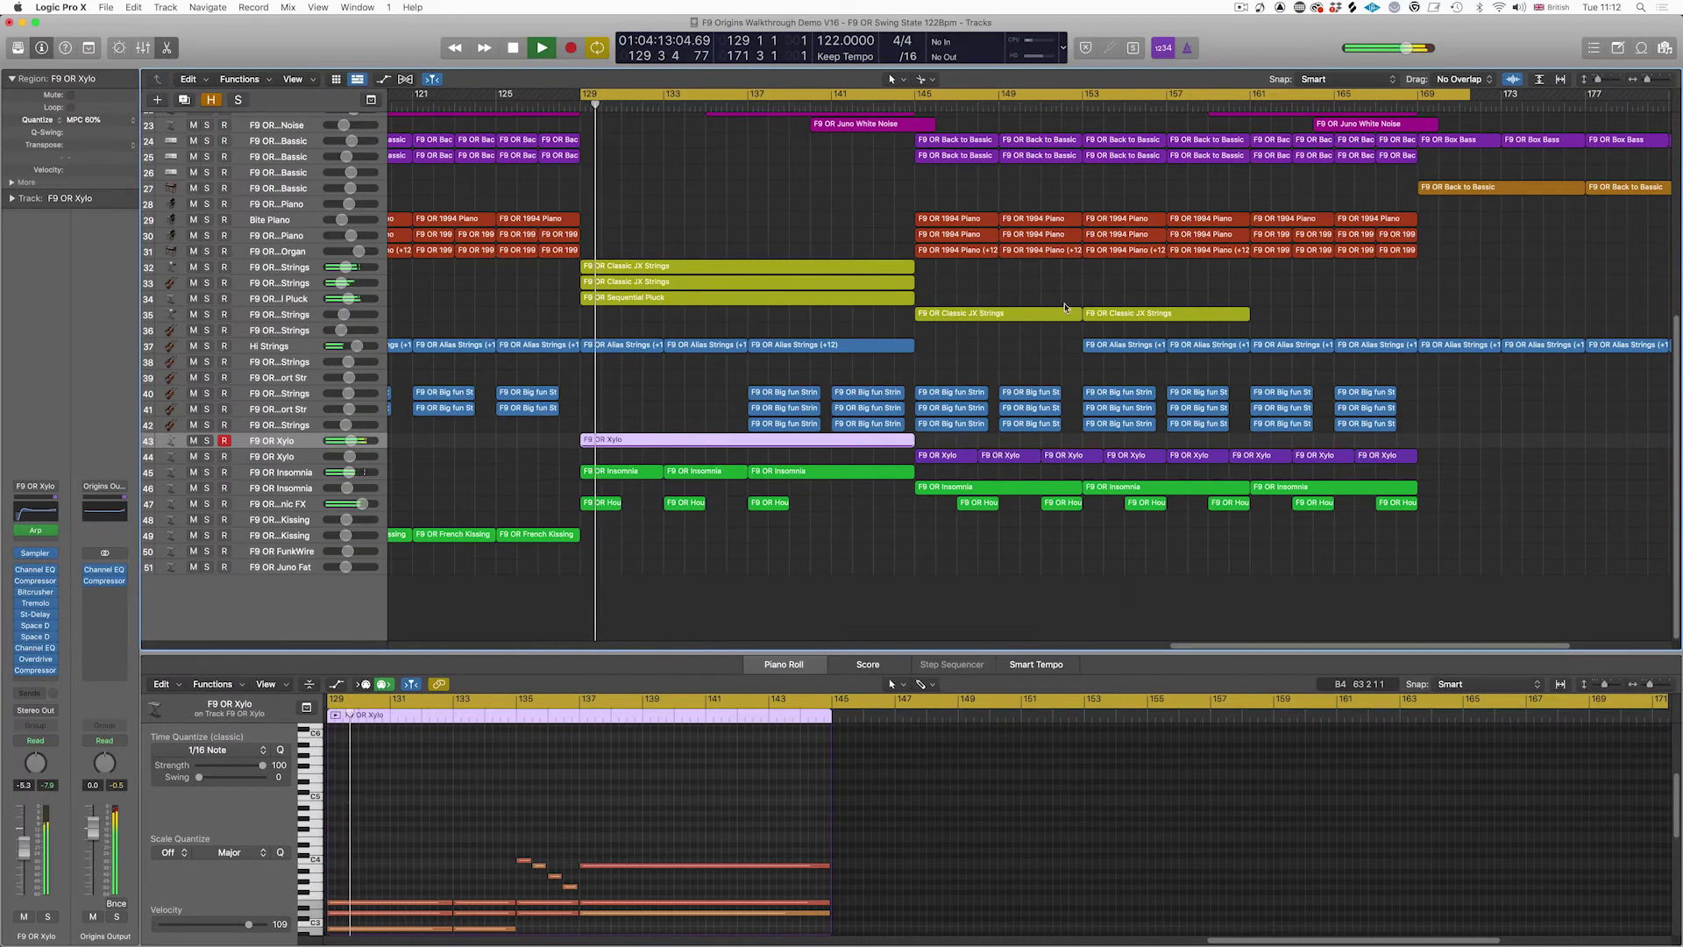
{"action": "left_click_drag", "start_coordinate": [1599, 80], "coordinate": [1611, 82]}
{"action": "scroll", "coordinate": [967, 388], "scroll_direction": "down", "scroll_amount": 4}
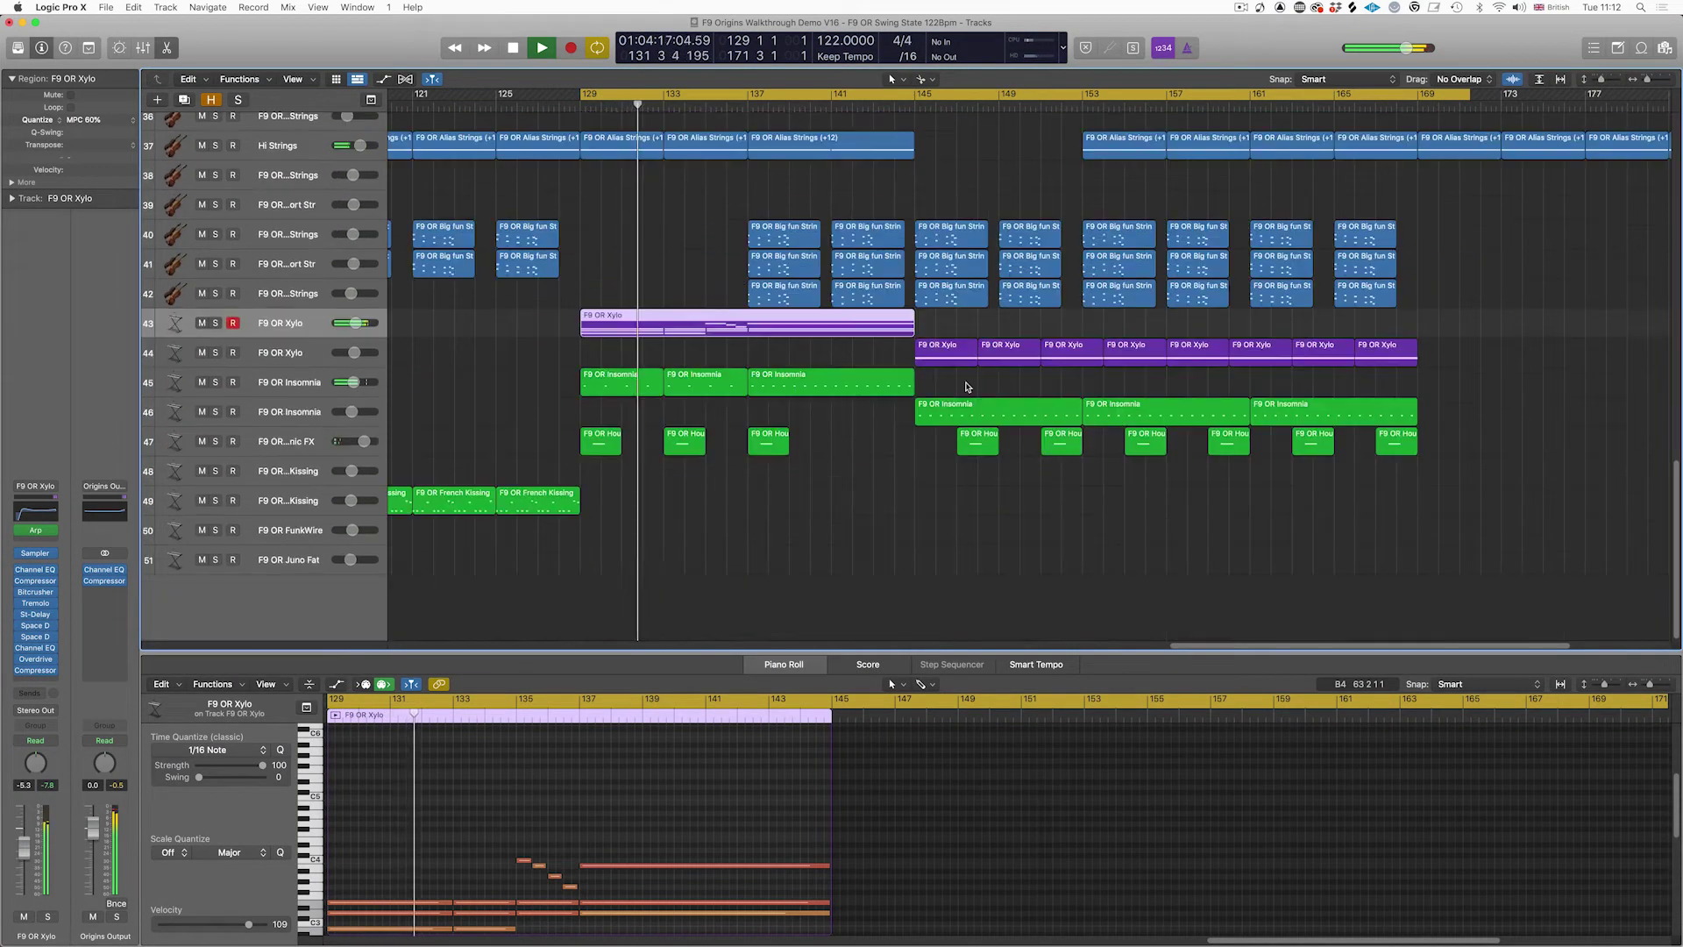
{"action": "scroll", "coordinate": [967, 386], "scroll_direction": "up", "scroll_amount": 4}
{"action": "scroll", "coordinate": [967, 387], "scroll_direction": "right", "scroll_amount": 1}
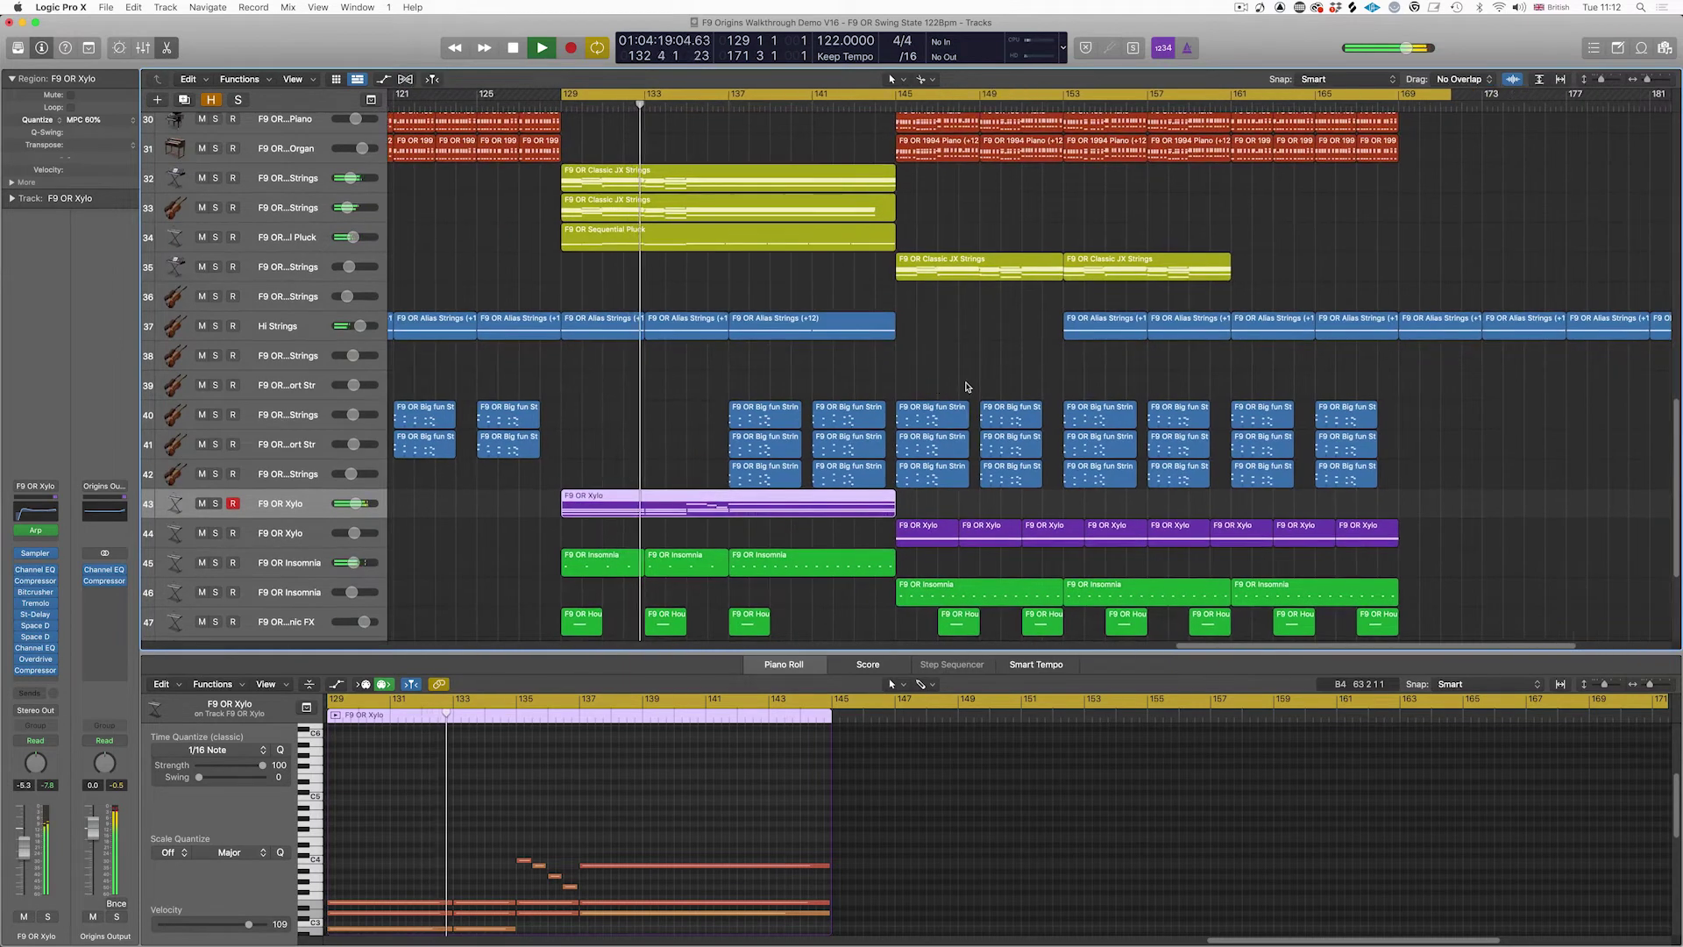
{"action": "scroll", "coordinate": [967, 386], "scroll_direction": "right", "scroll_amount": 1}
{"action": "scroll", "coordinate": [966, 386], "scroll_direction": "down", "scroll_amount": 2}
{"action": "key", "text": "space"}
Step: Select the Xylo track 44 and the Insomnia track 46 to examine their regions from bar 145
{"action": "left_click", "coordinate": [288, 505]}
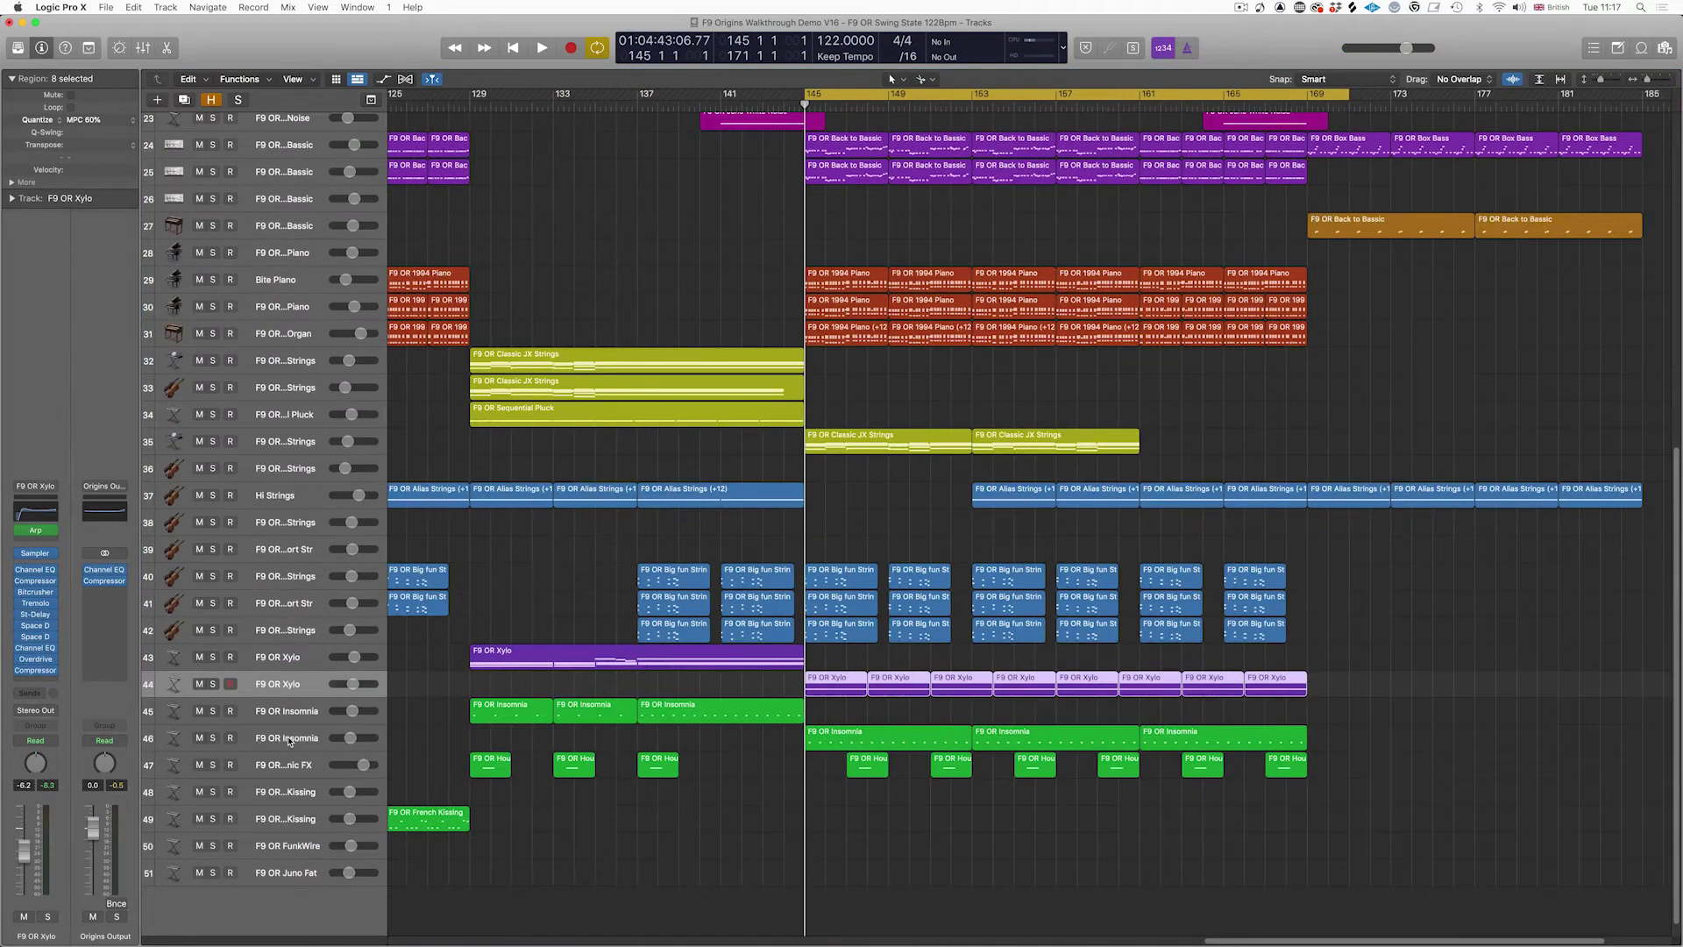
{"action": "left_click", "coordinate": [289, 740]}
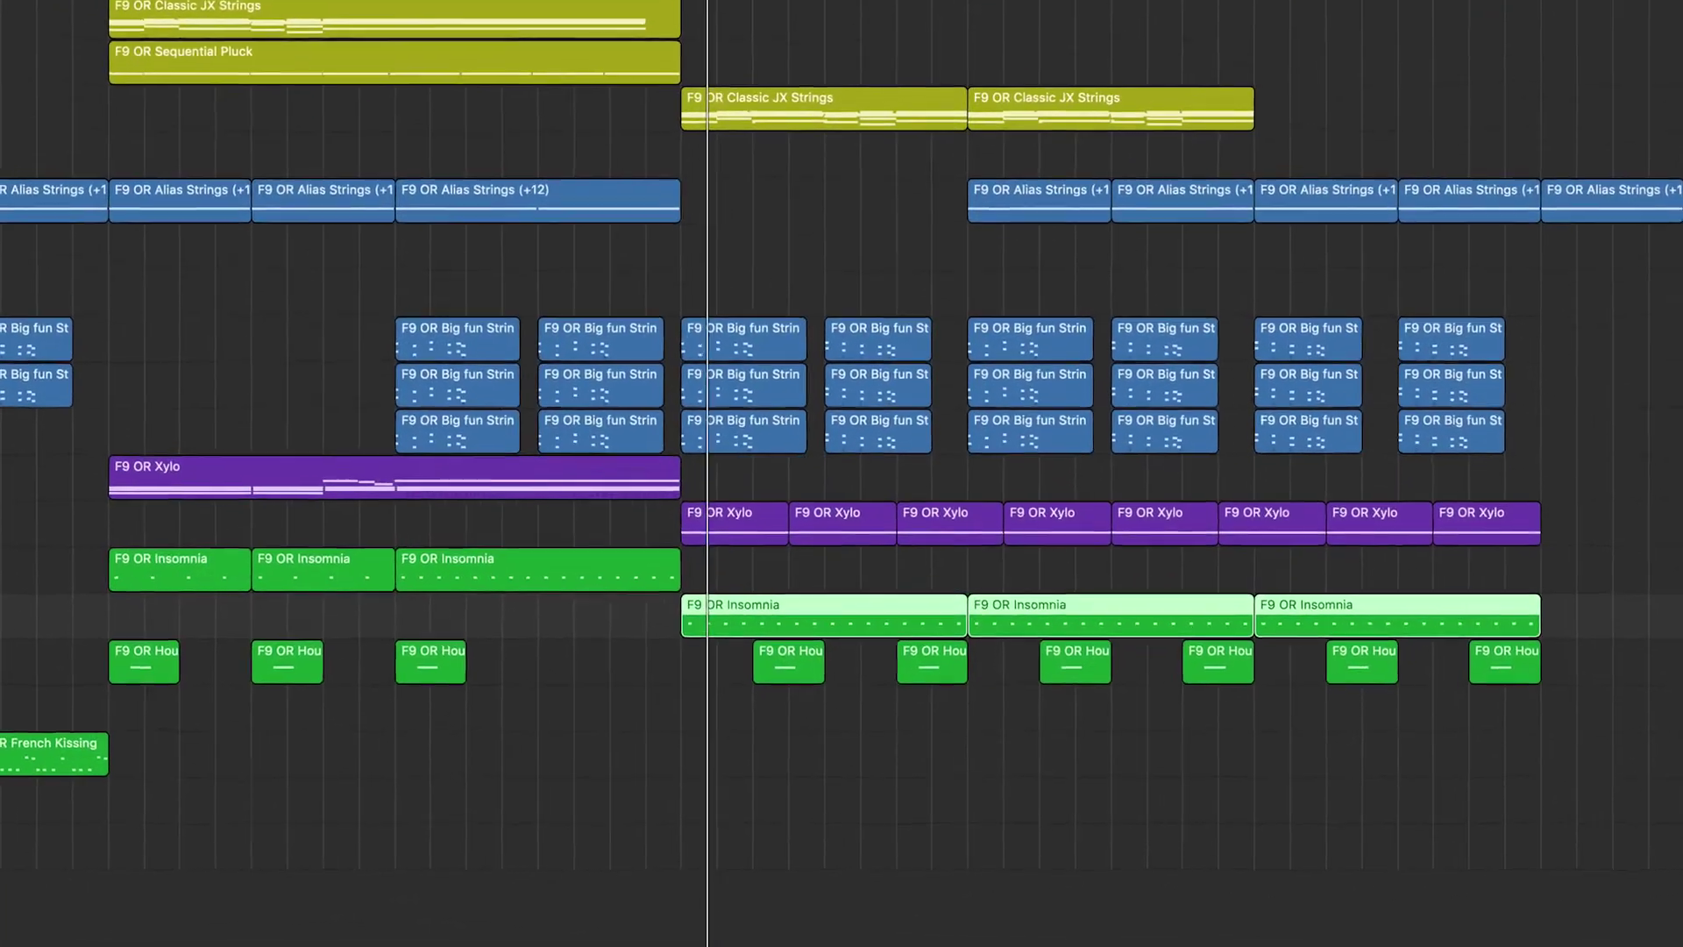
{"action": "left_click", "coordinate": [15, 596]}
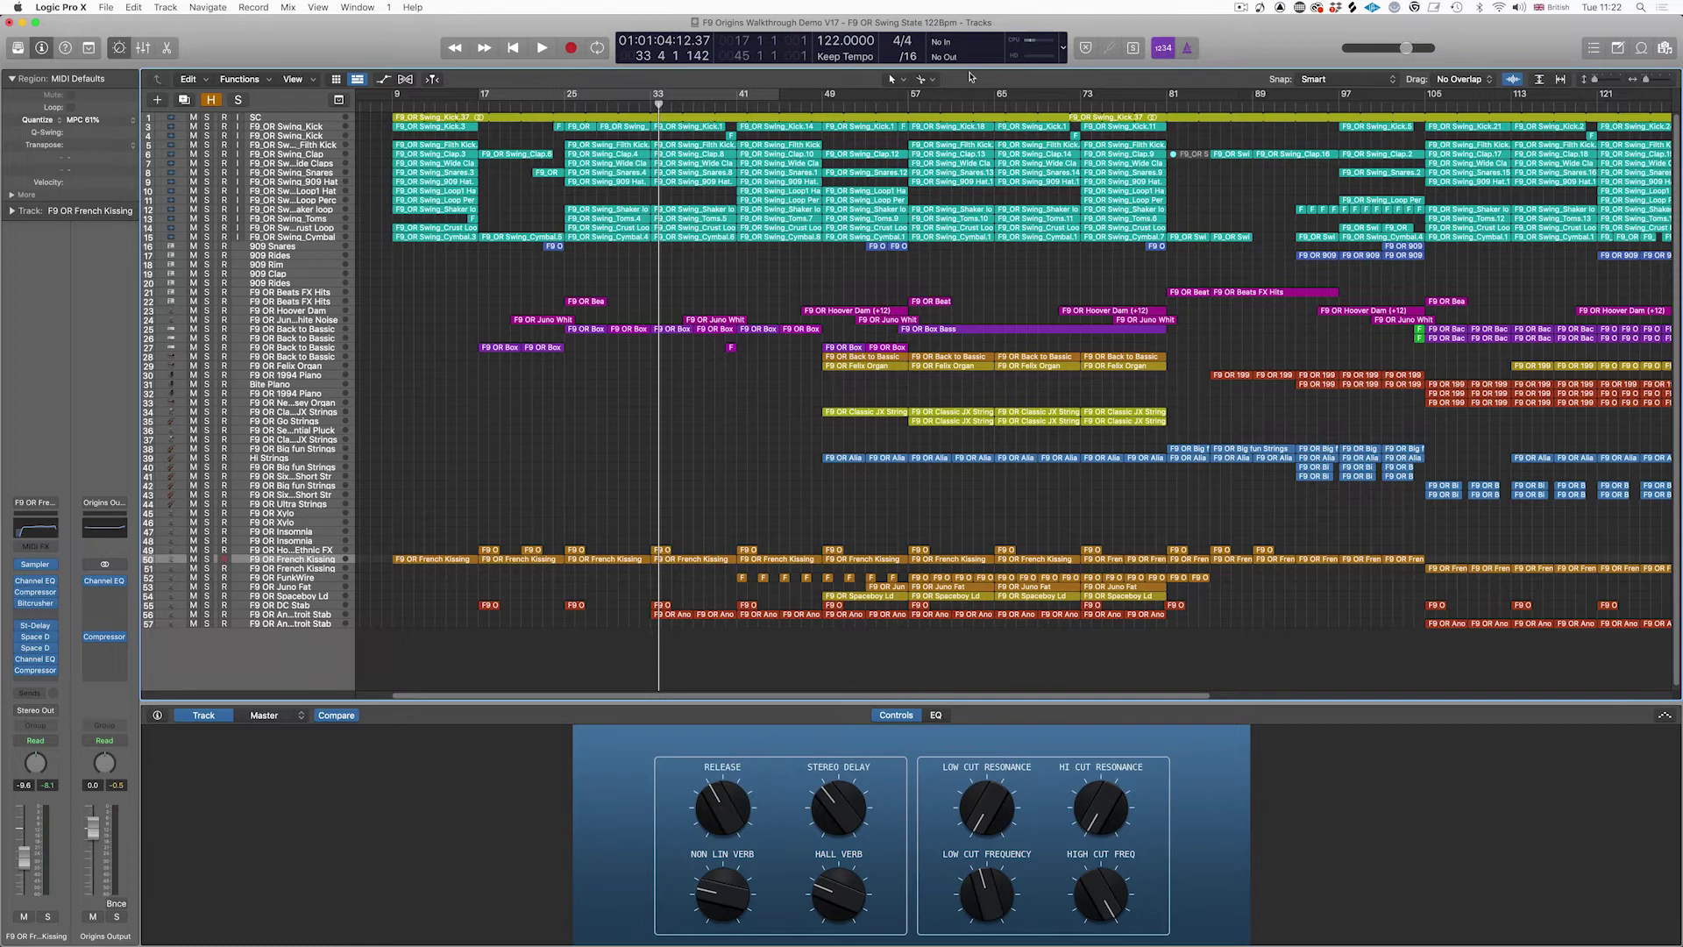
Step: Enable the cycle range from bar 17 to 45 and select the first DC Stab region on track 55
{"action": "left_click", "coordinate": [489, 97]}
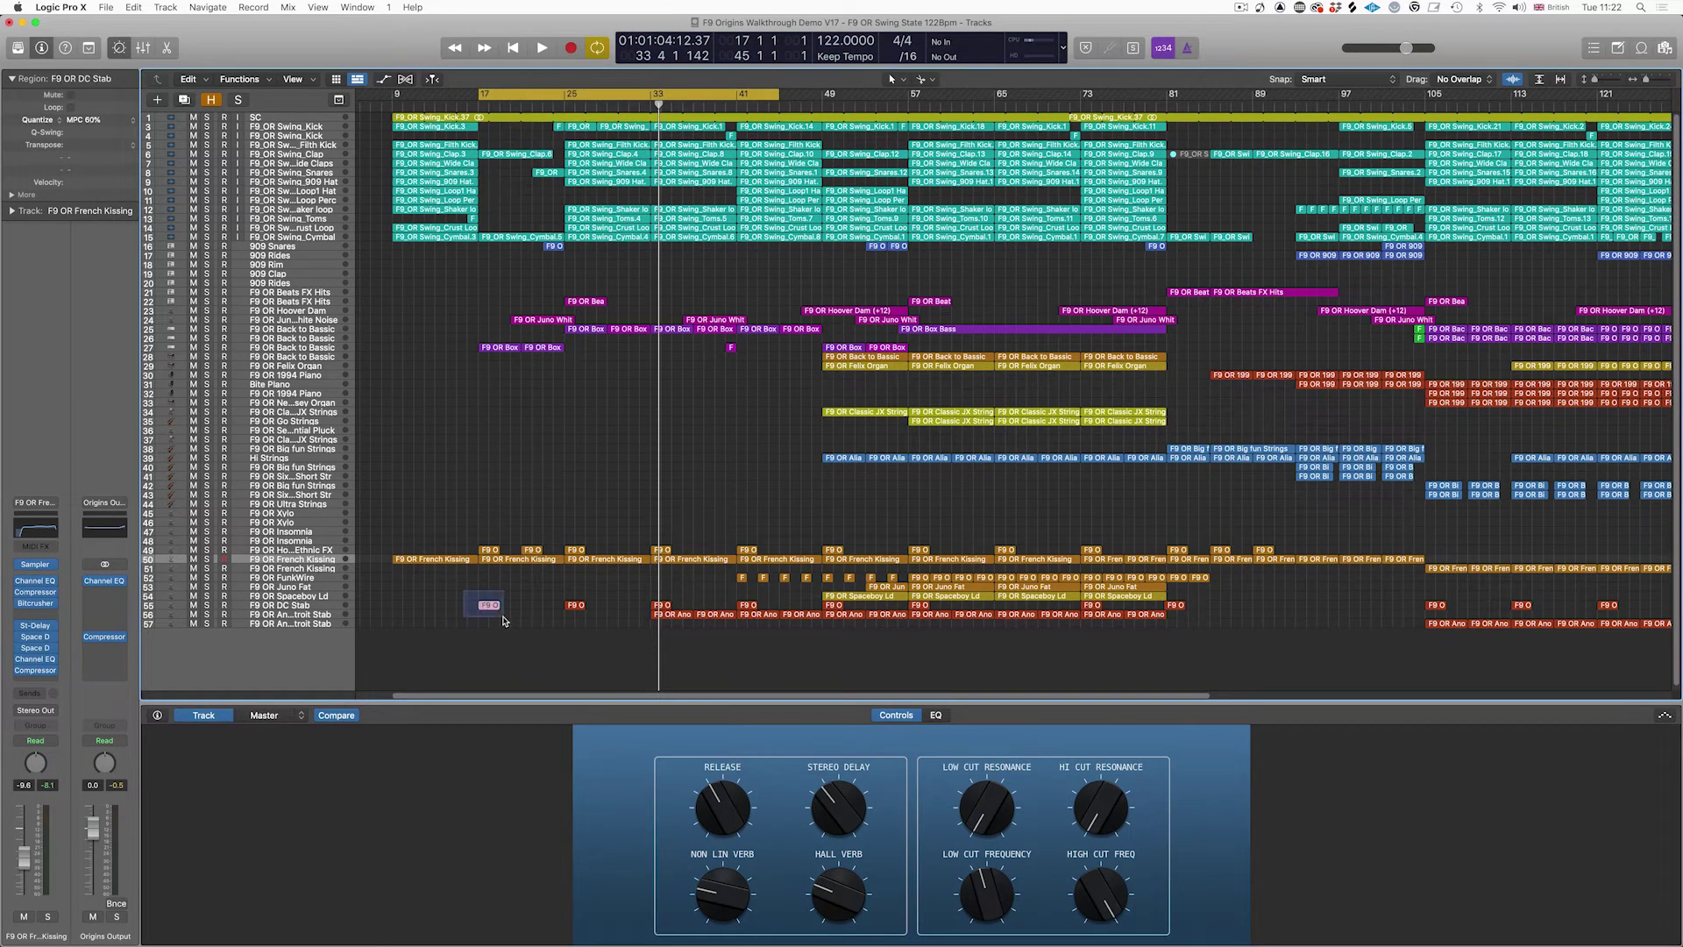
{"action": "left_click_drag", "start_coordinate": [503, 616], "coordinate": [505, 617]}
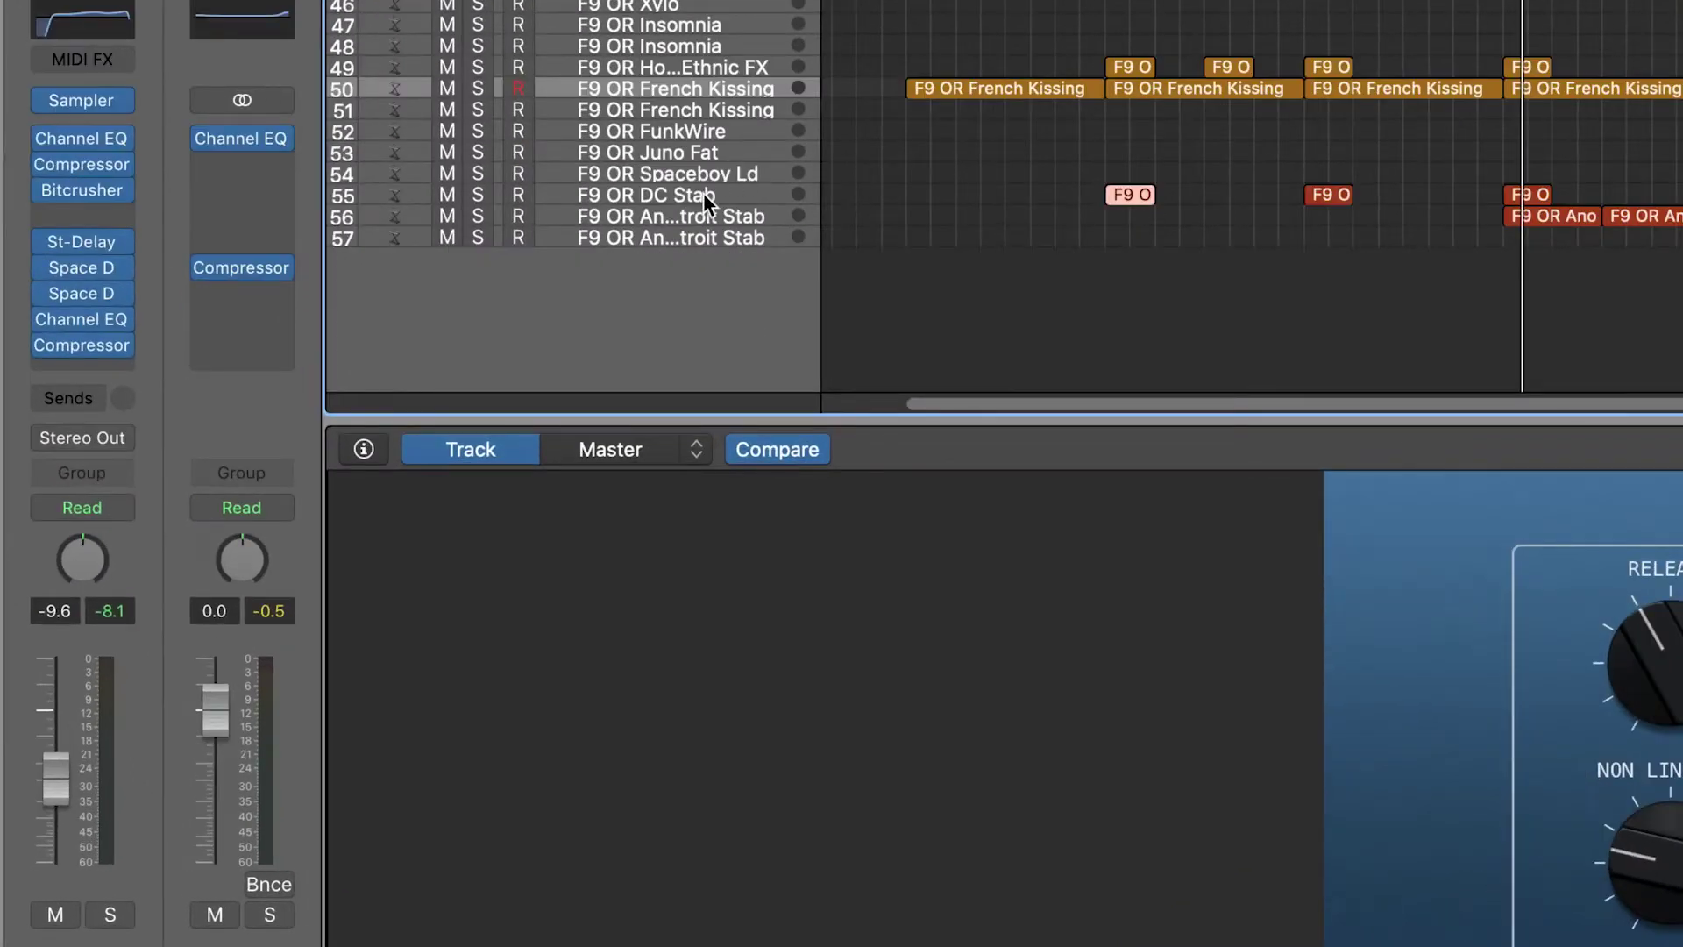
Step: Select the DC Stab track 55, play its regions soloed, and inspect the track's Tape Delay settings
{"action": "left_click", "coordinate": [704, 192]}
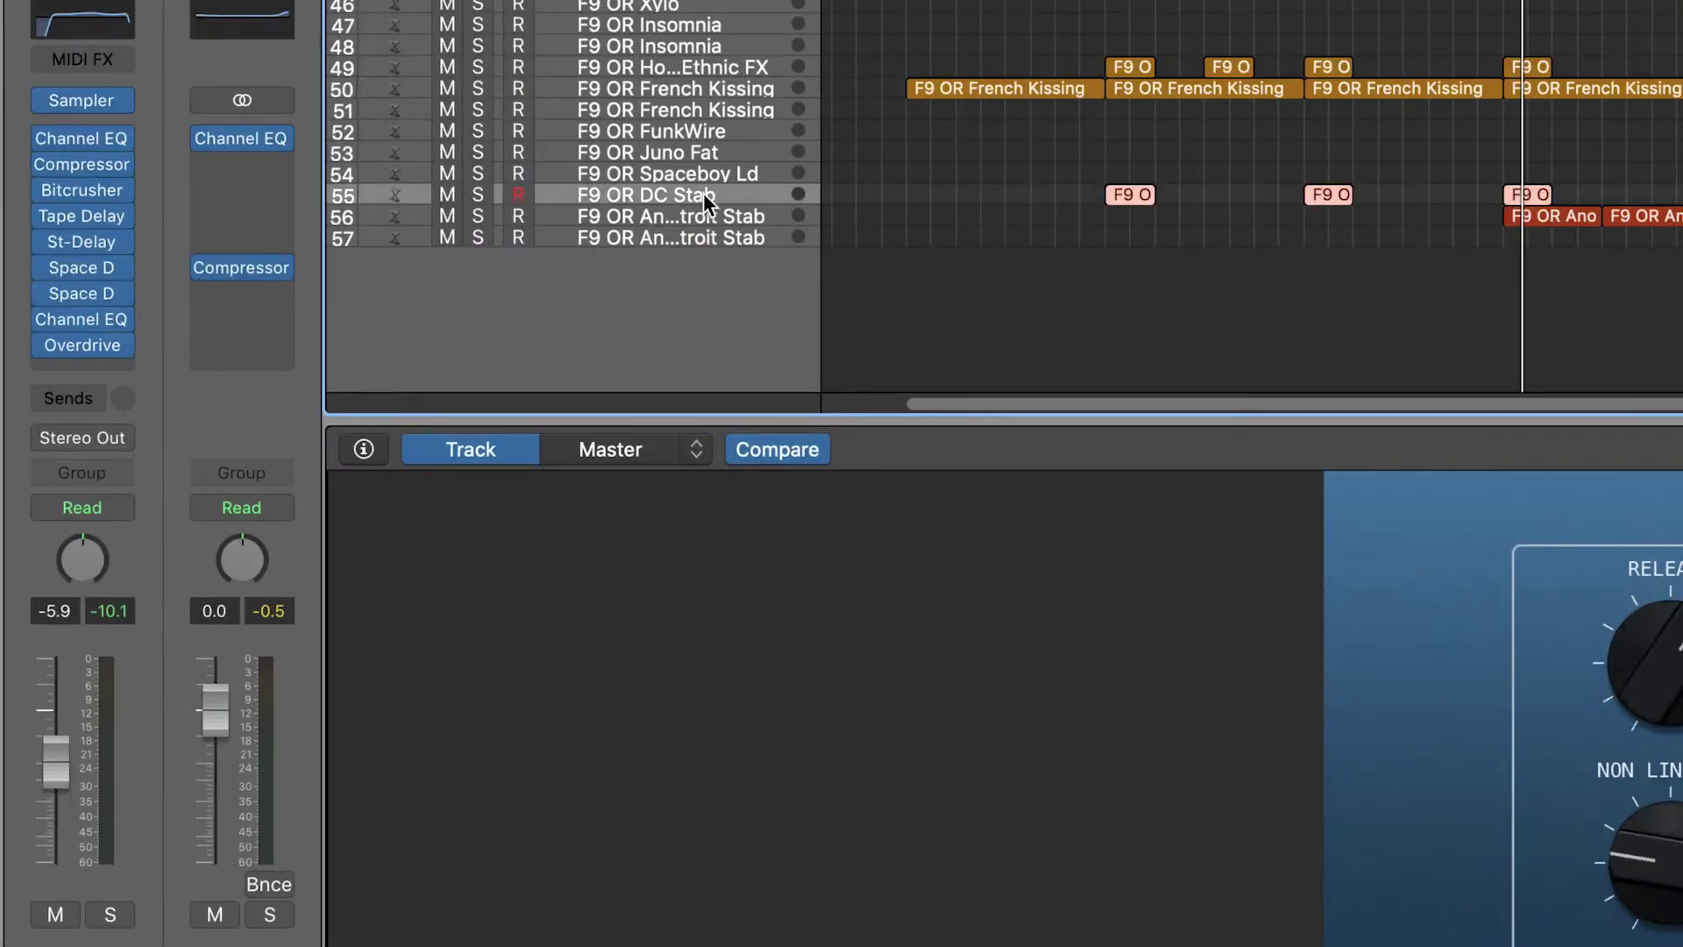
{"action": "key", "text": "ctrl+s"}
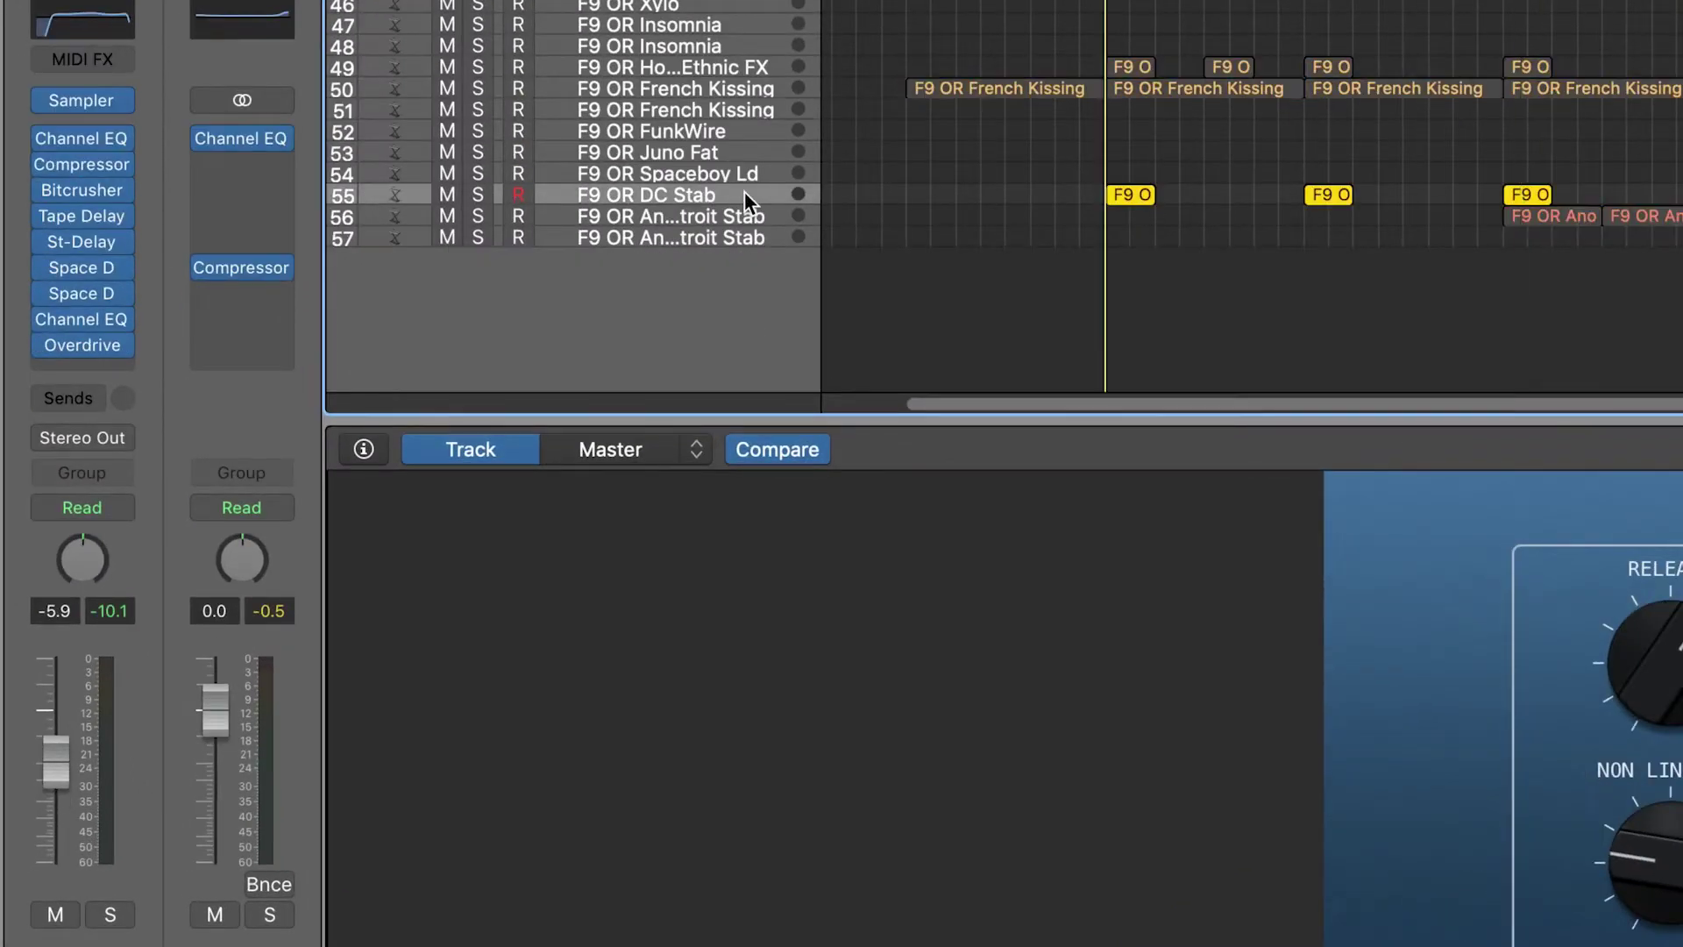
{"action": "key", "text": "space"}
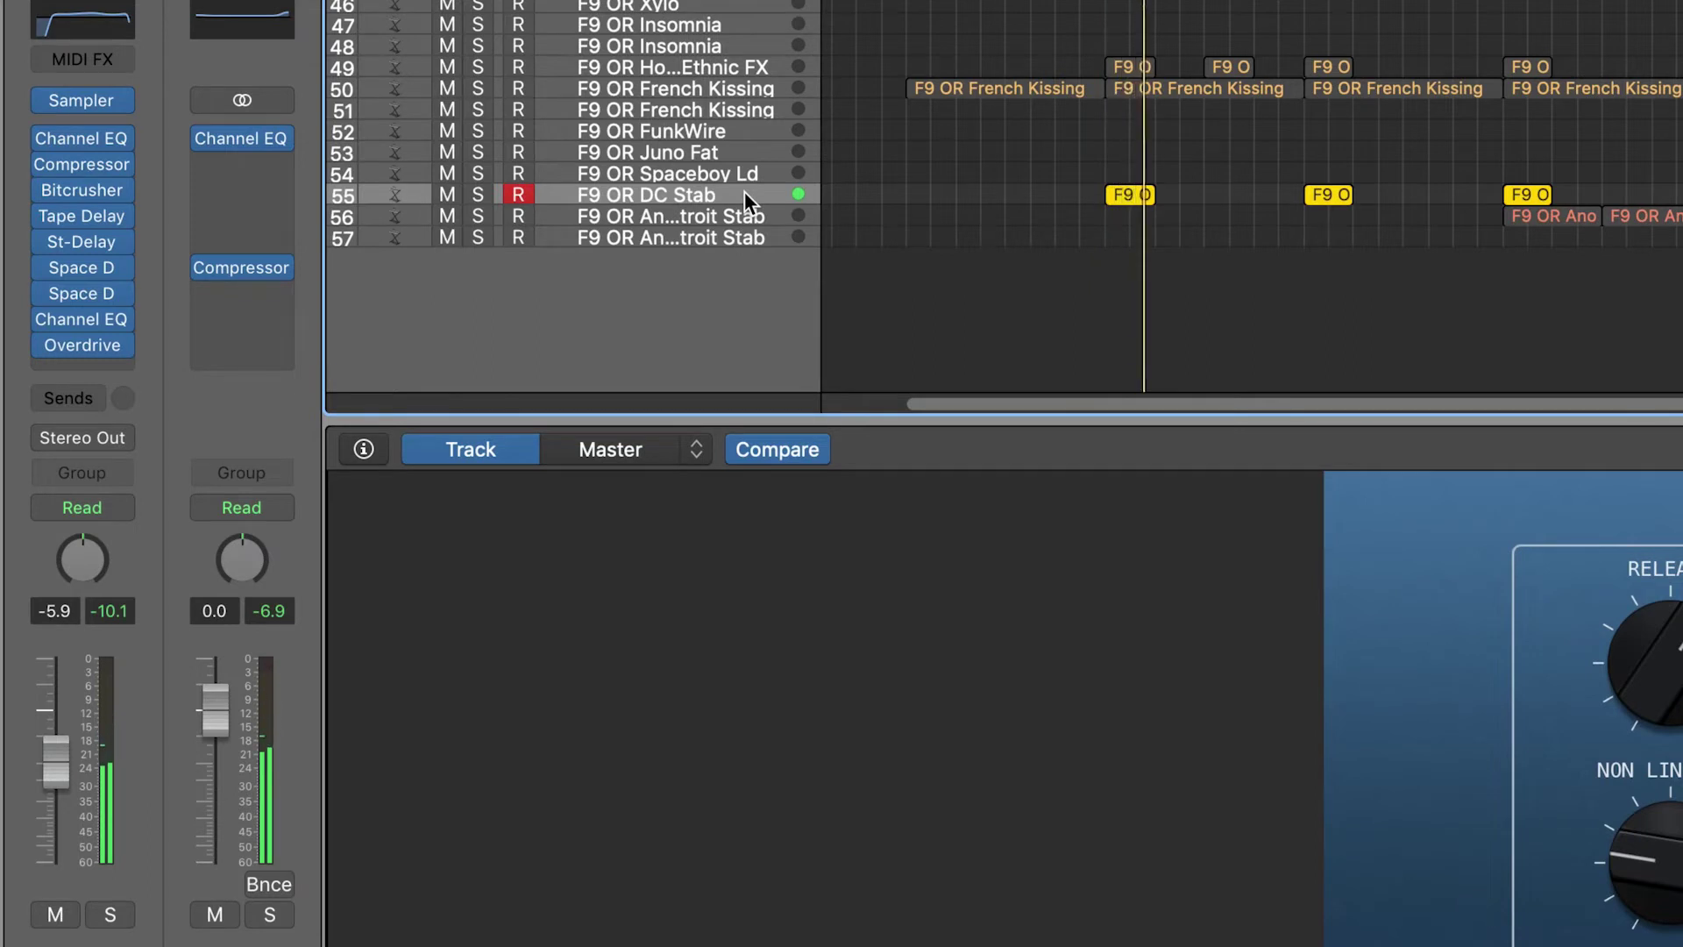
{"action": "left_click", "coordinate": [89, 214]}
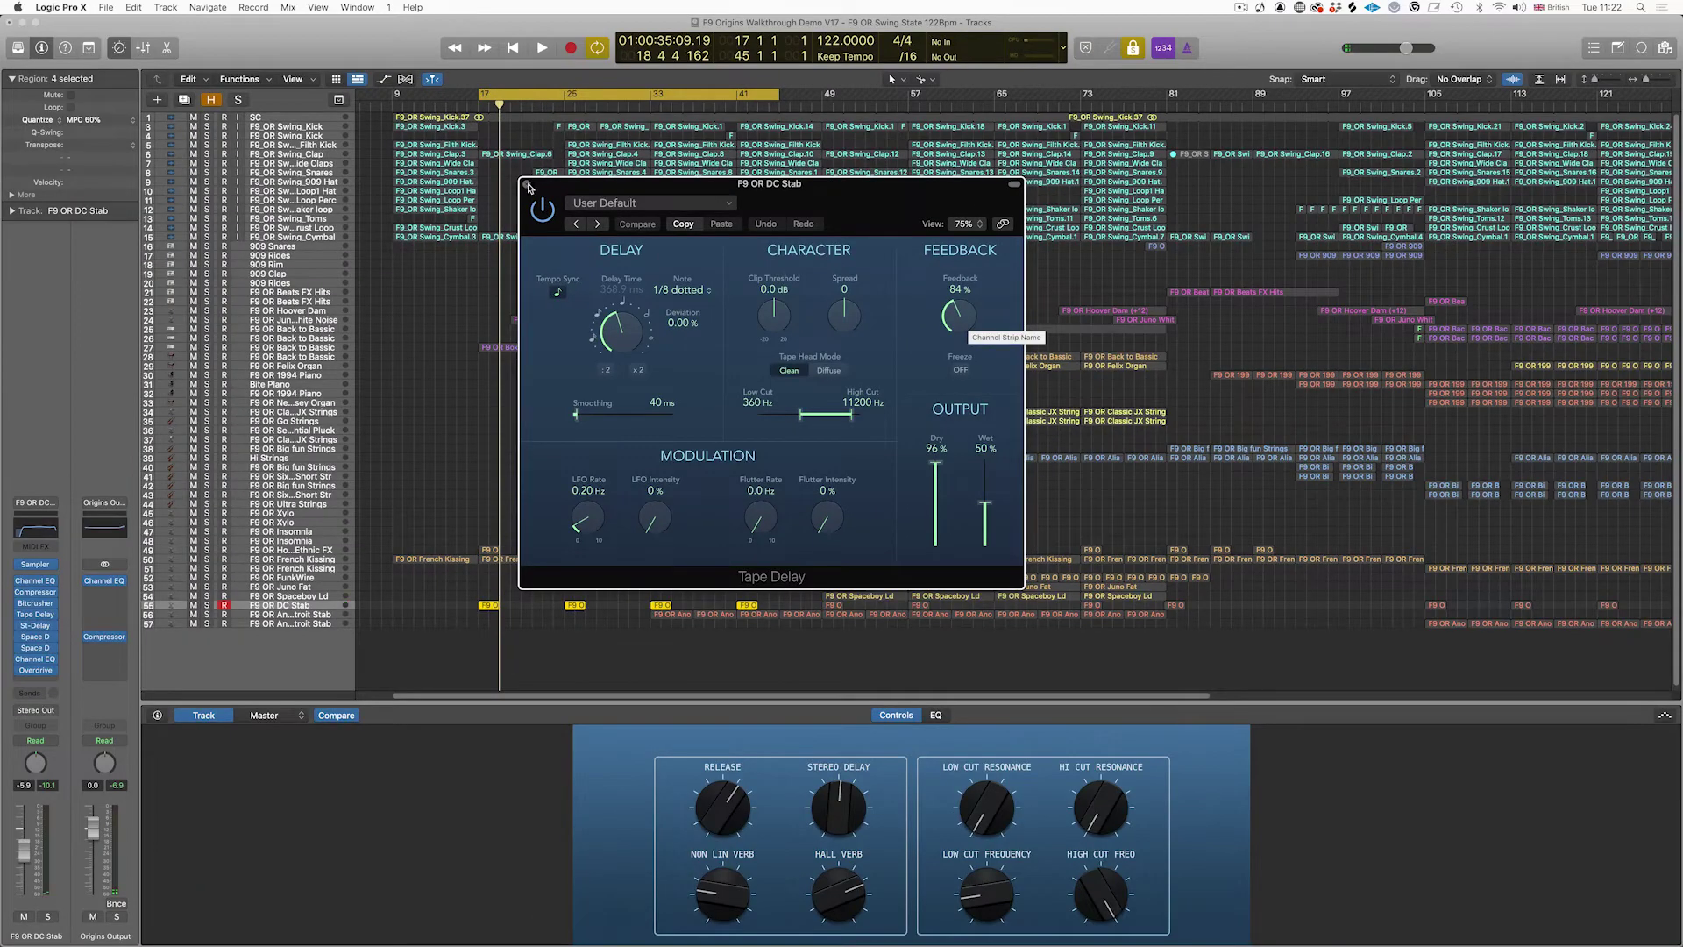
{"action": "left_click", "coordinate": [528, 186]}
Step: Turn off solo and play the section from bar 17 to hear the DC Stab in the full mix
{"action": "left_click", "coordinate": [1138, 47]}
{"action": "key", "text": "space"}
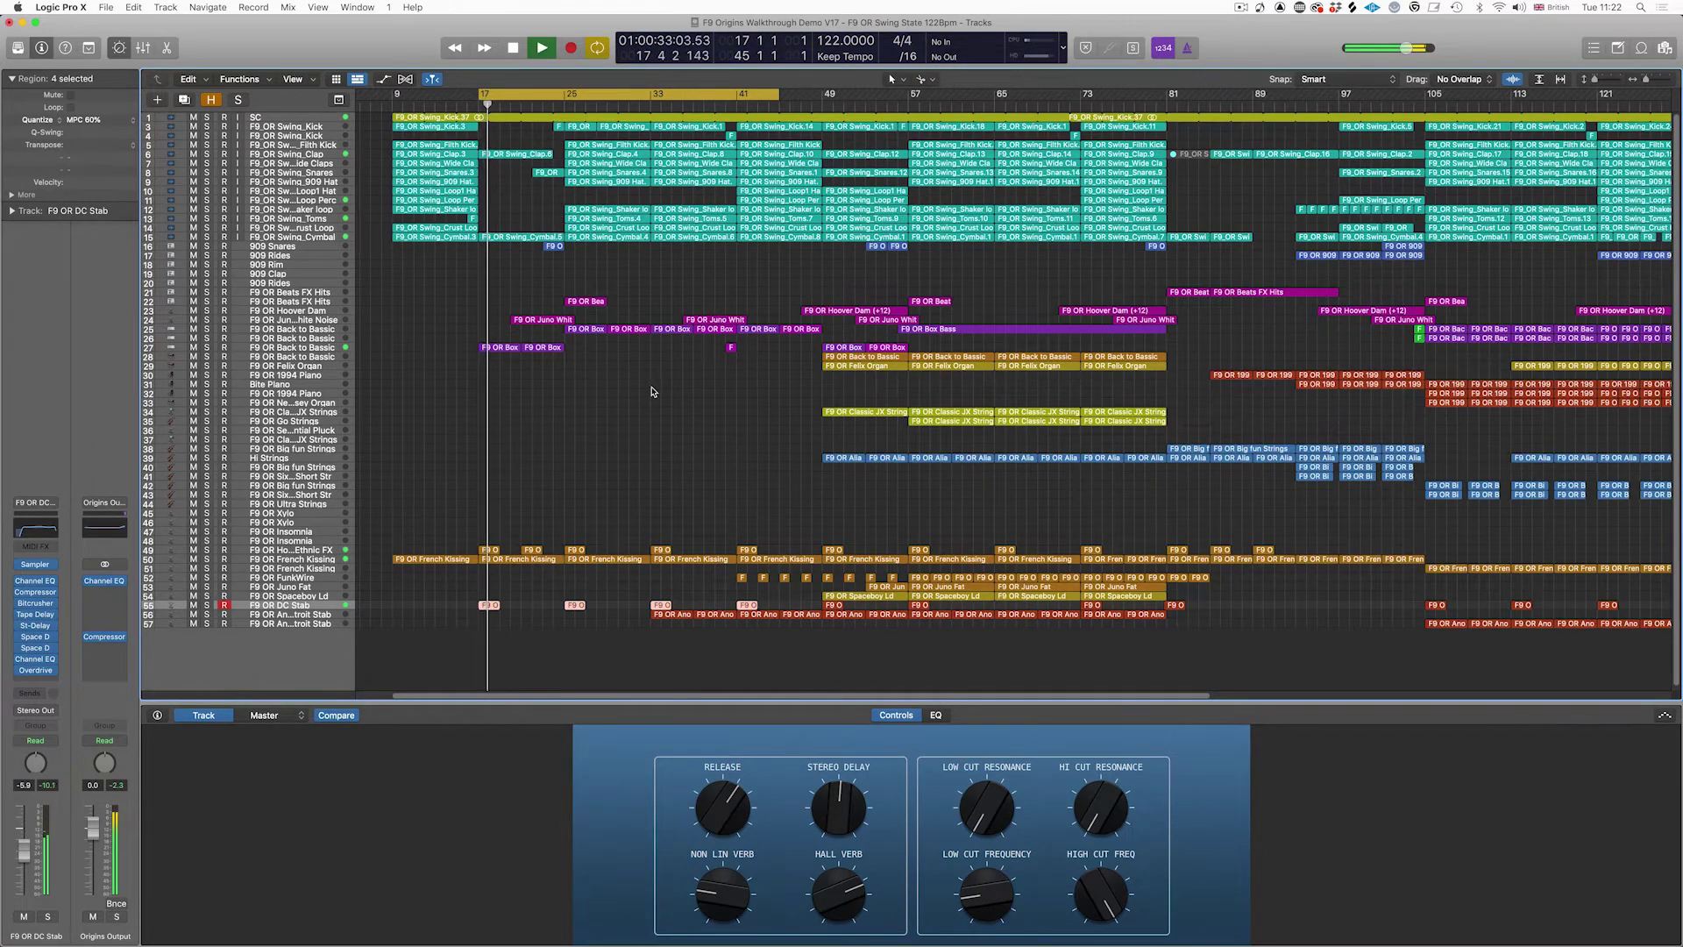
{"action": "scroll", "coordinate": [646, 380], "scroll_direction": "left", "scroll_amount": 2}
{"action": "scroll", "coordinate": [710, 410], "scroll_direction": "up", "scroll_amount": 3}
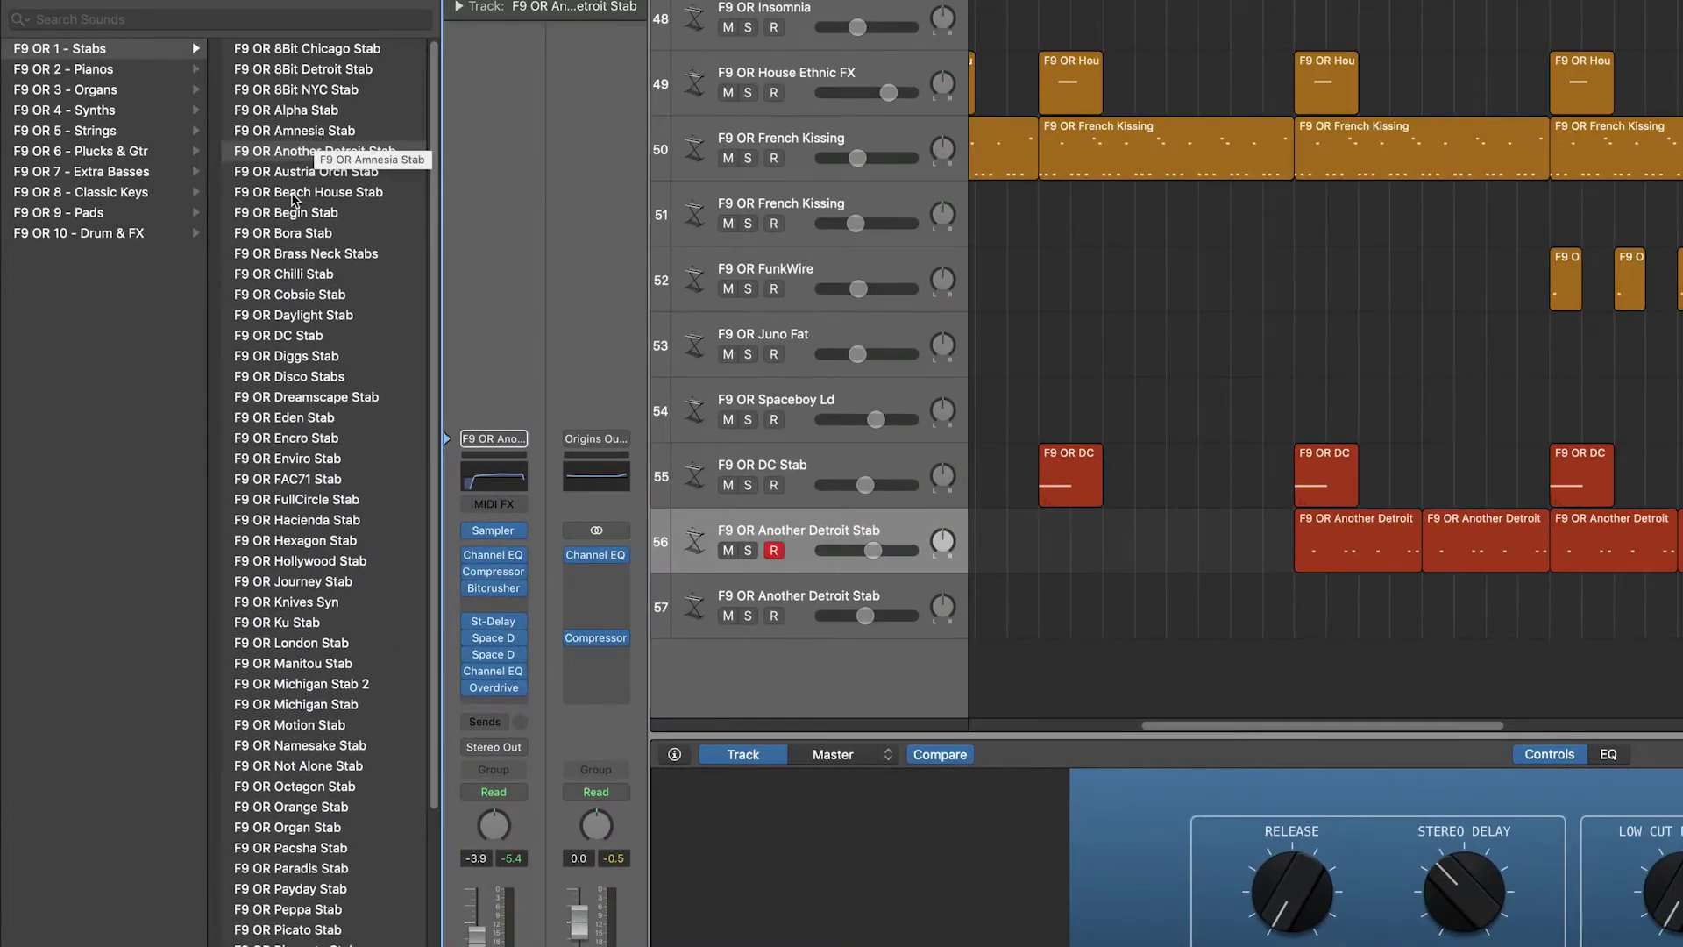
Step: Browse the F9 OR 1 - Stabs patches in the sound library
{"action": "scroll", "coordinate": [294, 200], "scroll_direction": "down", "scroll_amount": 2}
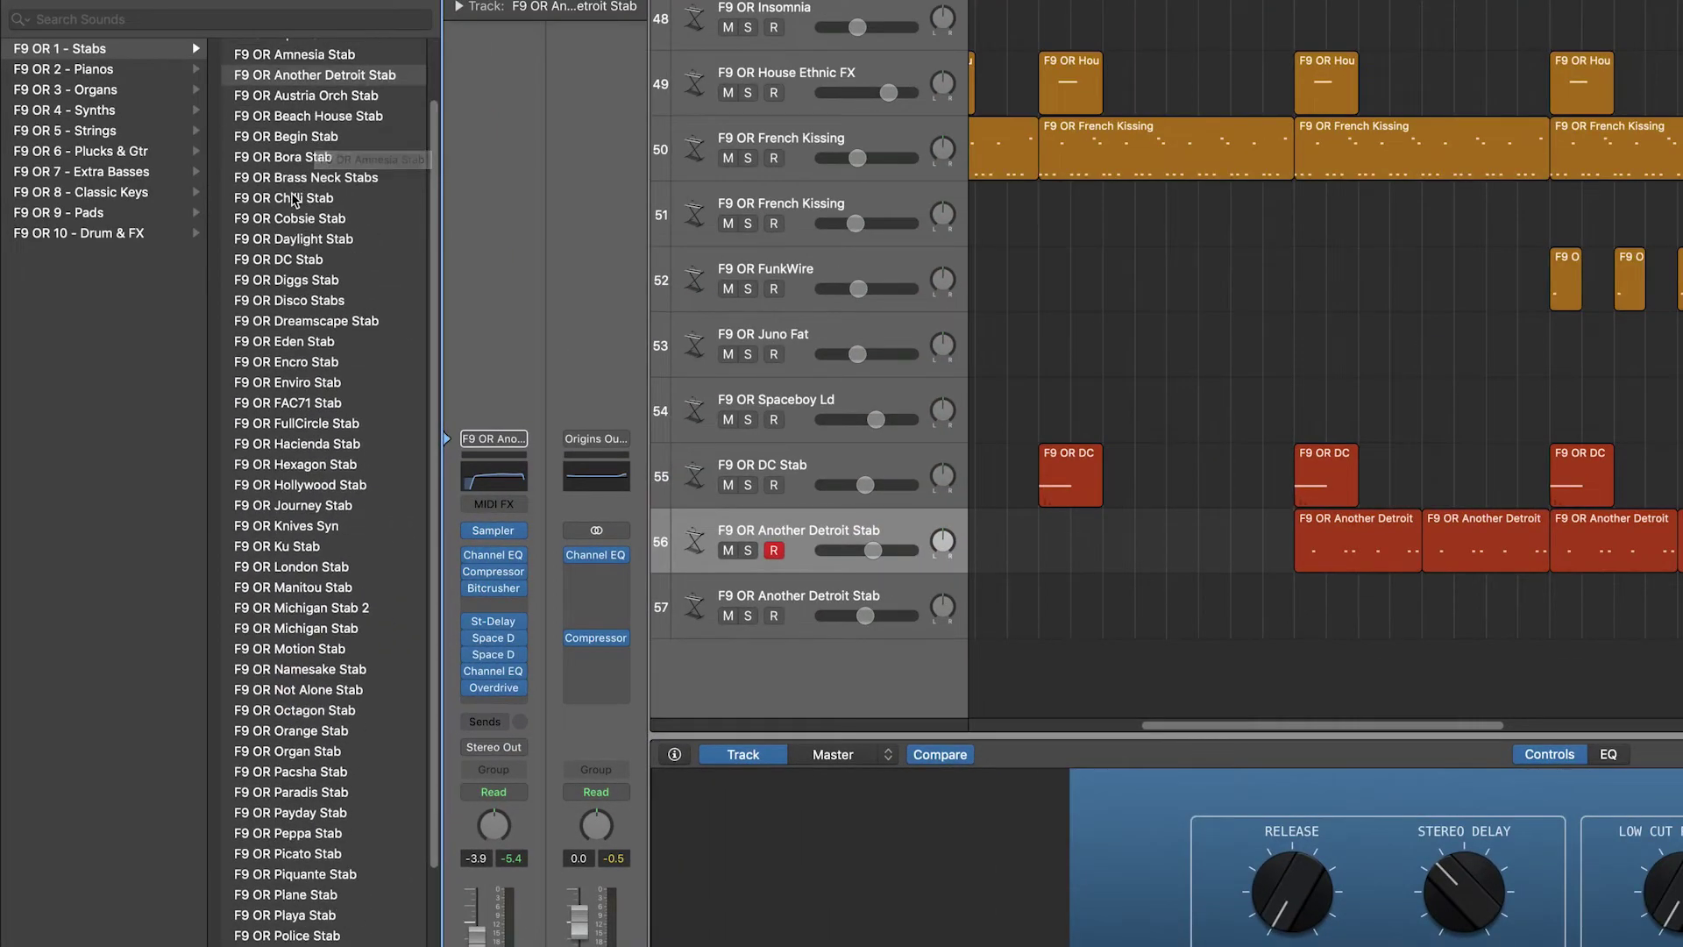
{"action": "scroll", "coordinate": [294, 200], "scroll_direction": "down", "scroll_amount": 5}
{"action": "scroll", "coordinate": [252, 566], "scroll_direction": "up", "scroll_amount": 7}
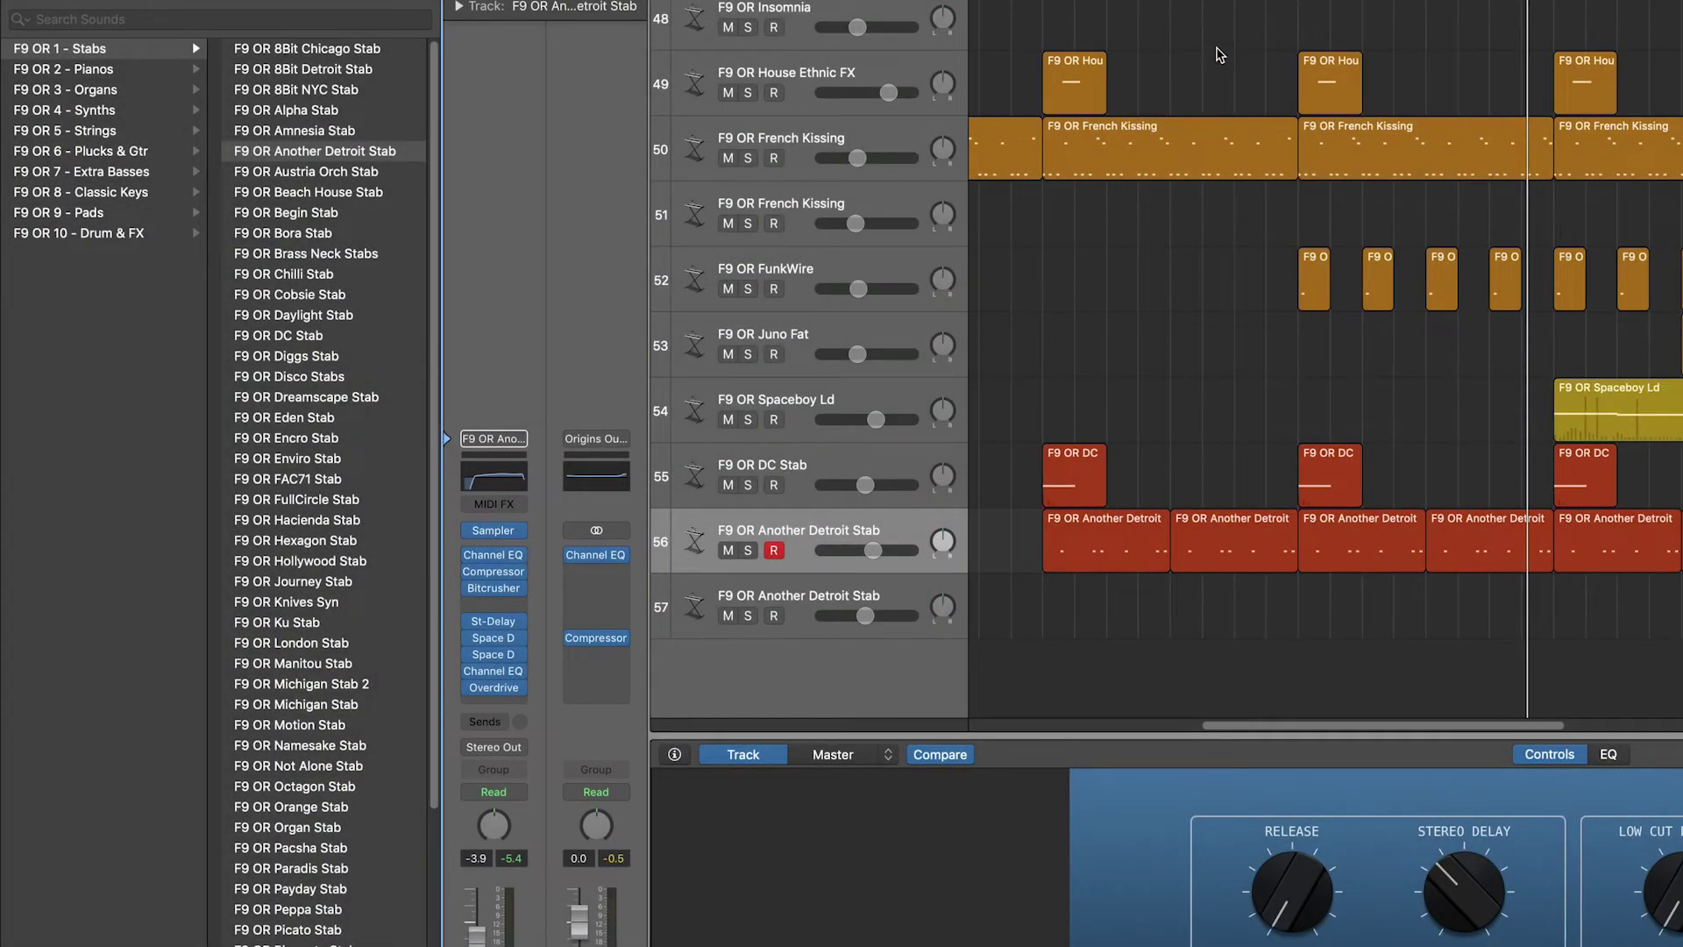
Step: Play the section from bar 41 to hear the Another Detroit Stab in context, and hide the Library
{"action": "double_click", "coordinate": [1302, 0]}
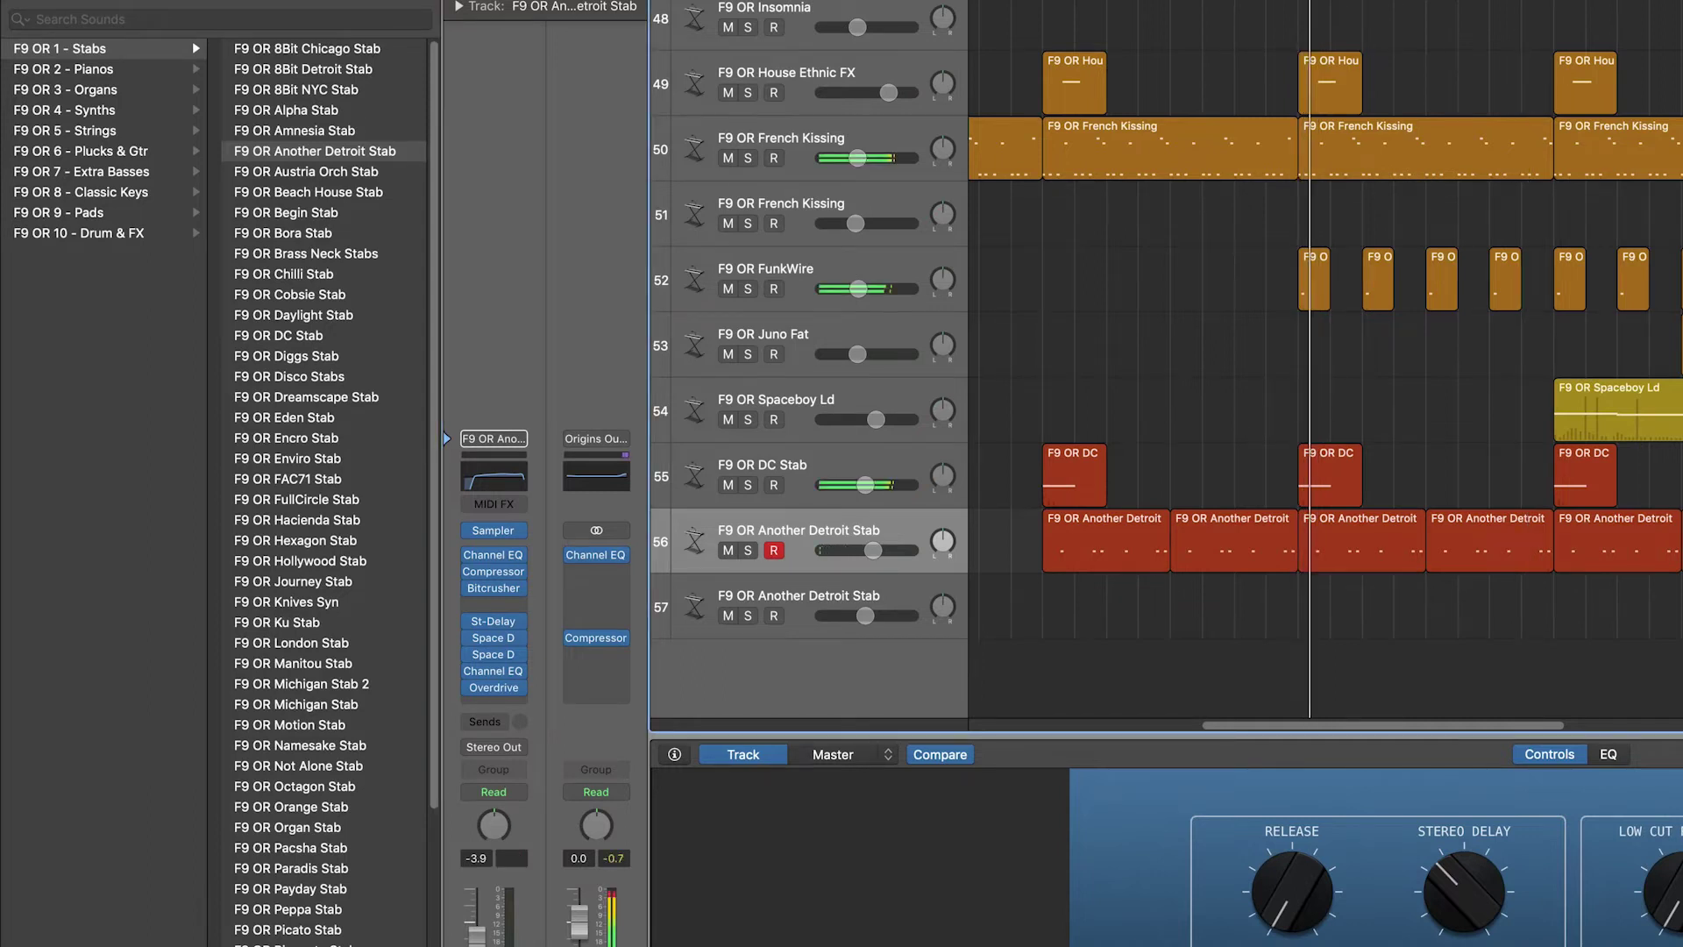
{"action": "key", "text": "super+Right"}
{"action": "scroll", "coordinate": [1384, 103], "scroll_direction": "right", "scroll_amount": 4}
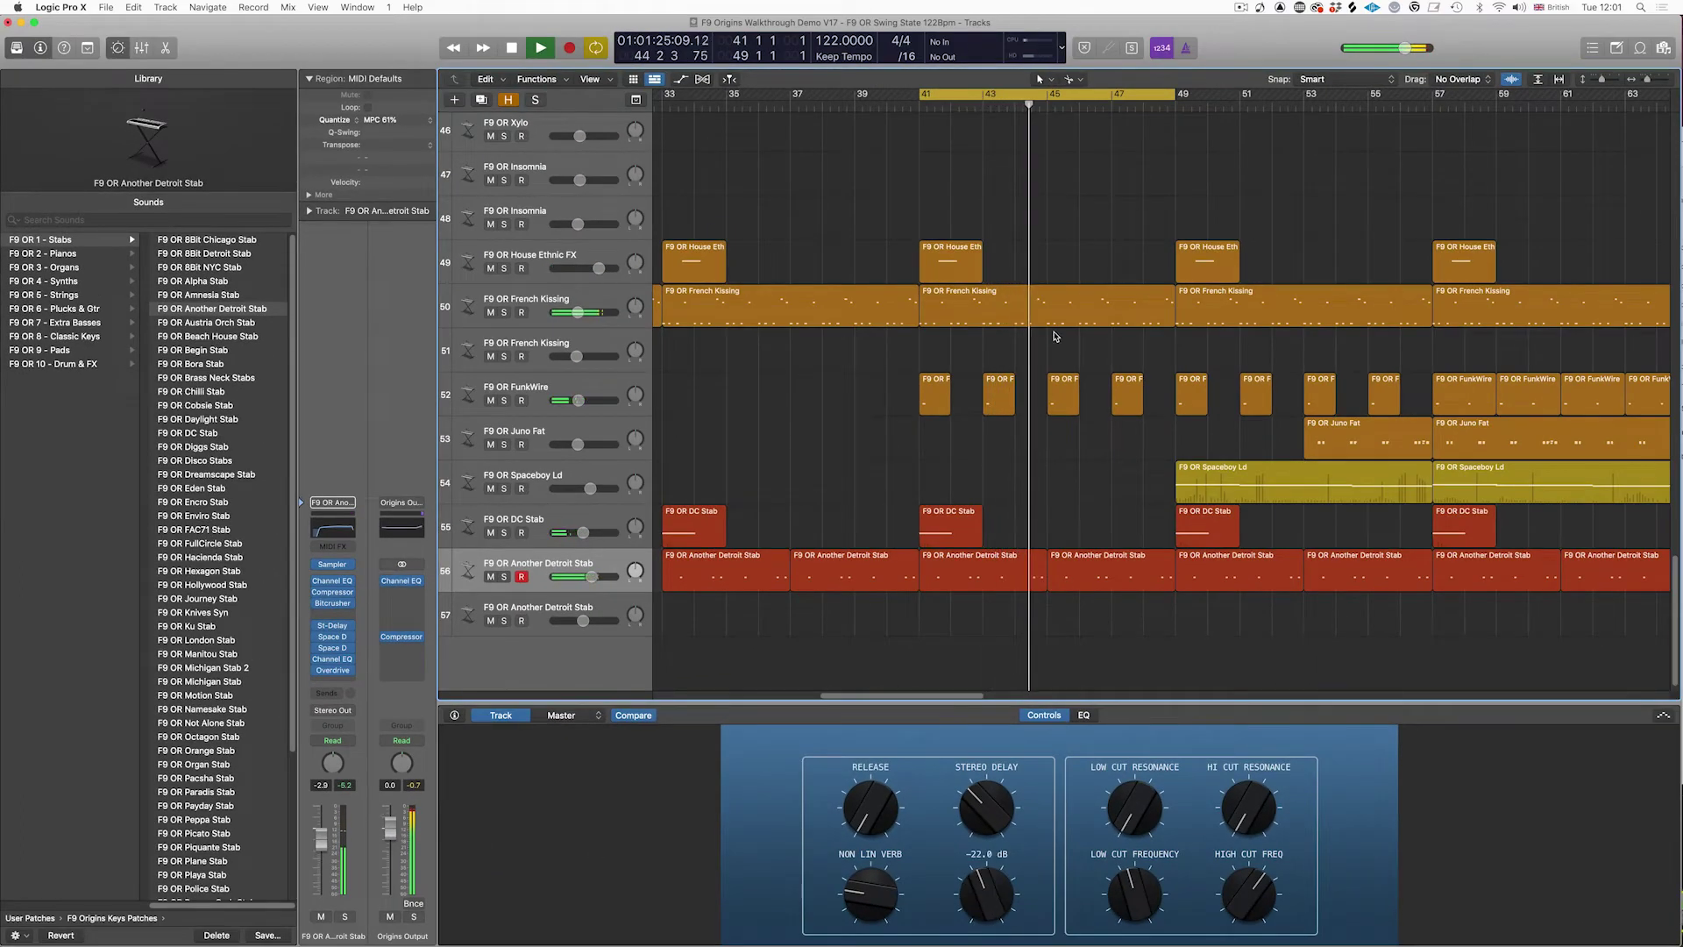
{"action": "scroll", "coordinate": [1131, 438], "scroll_direction": "right", "scroll_amount": 5}
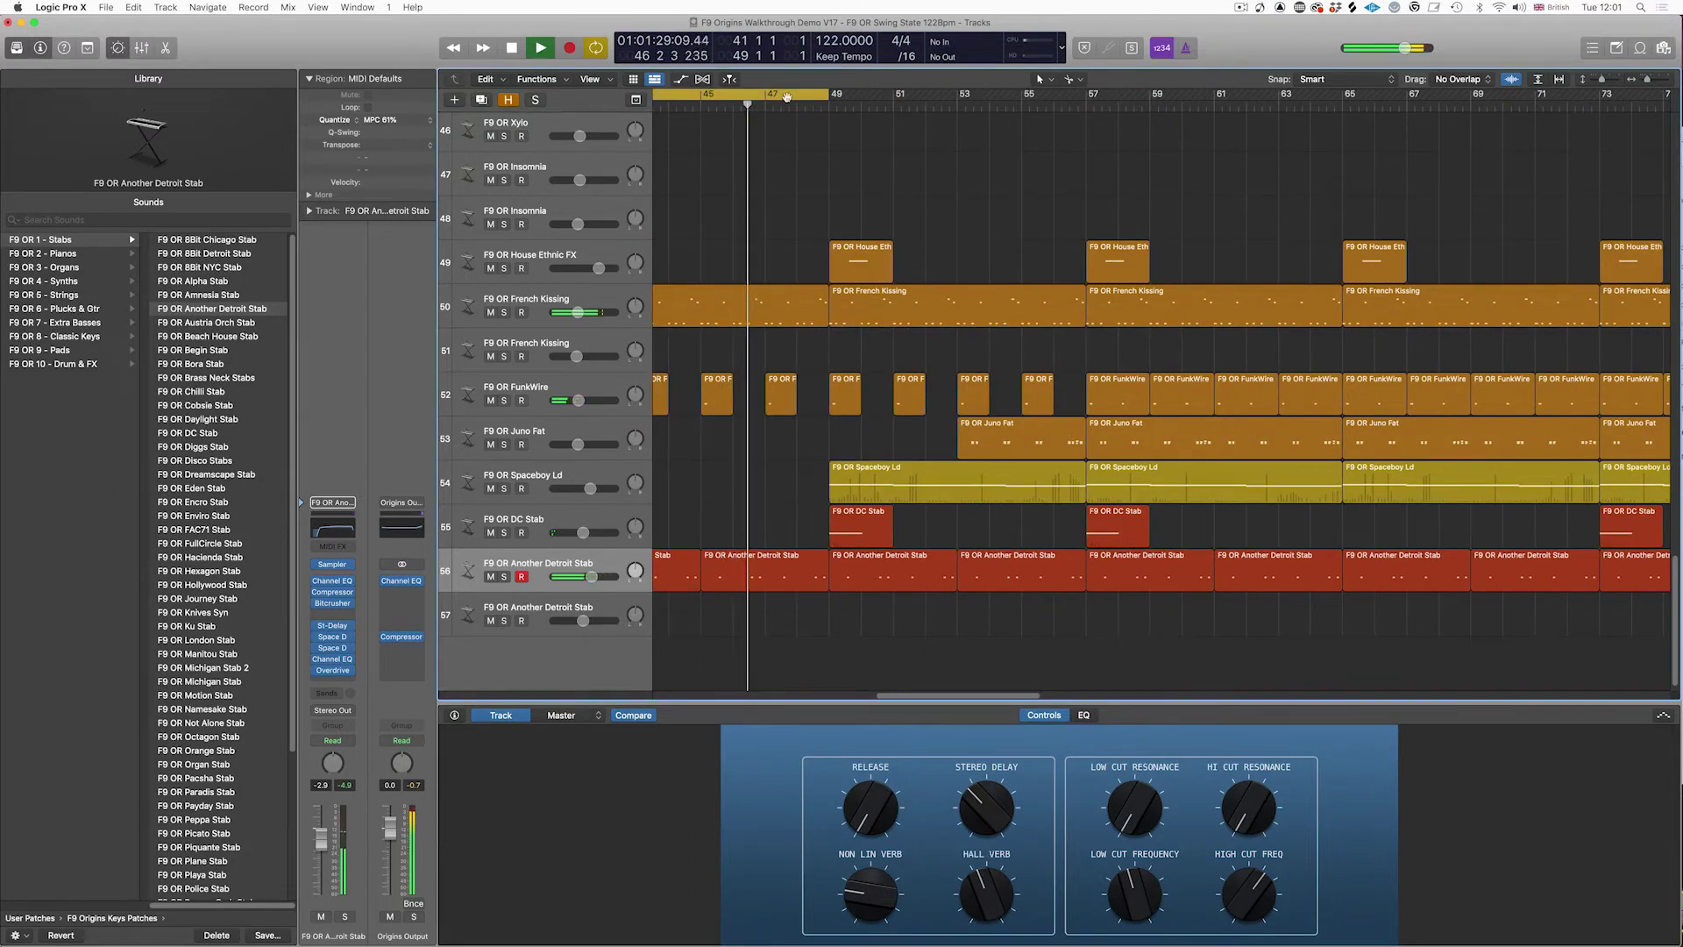
{"action": "key", "text": "space"}
{"action": "key", "text": "y"}
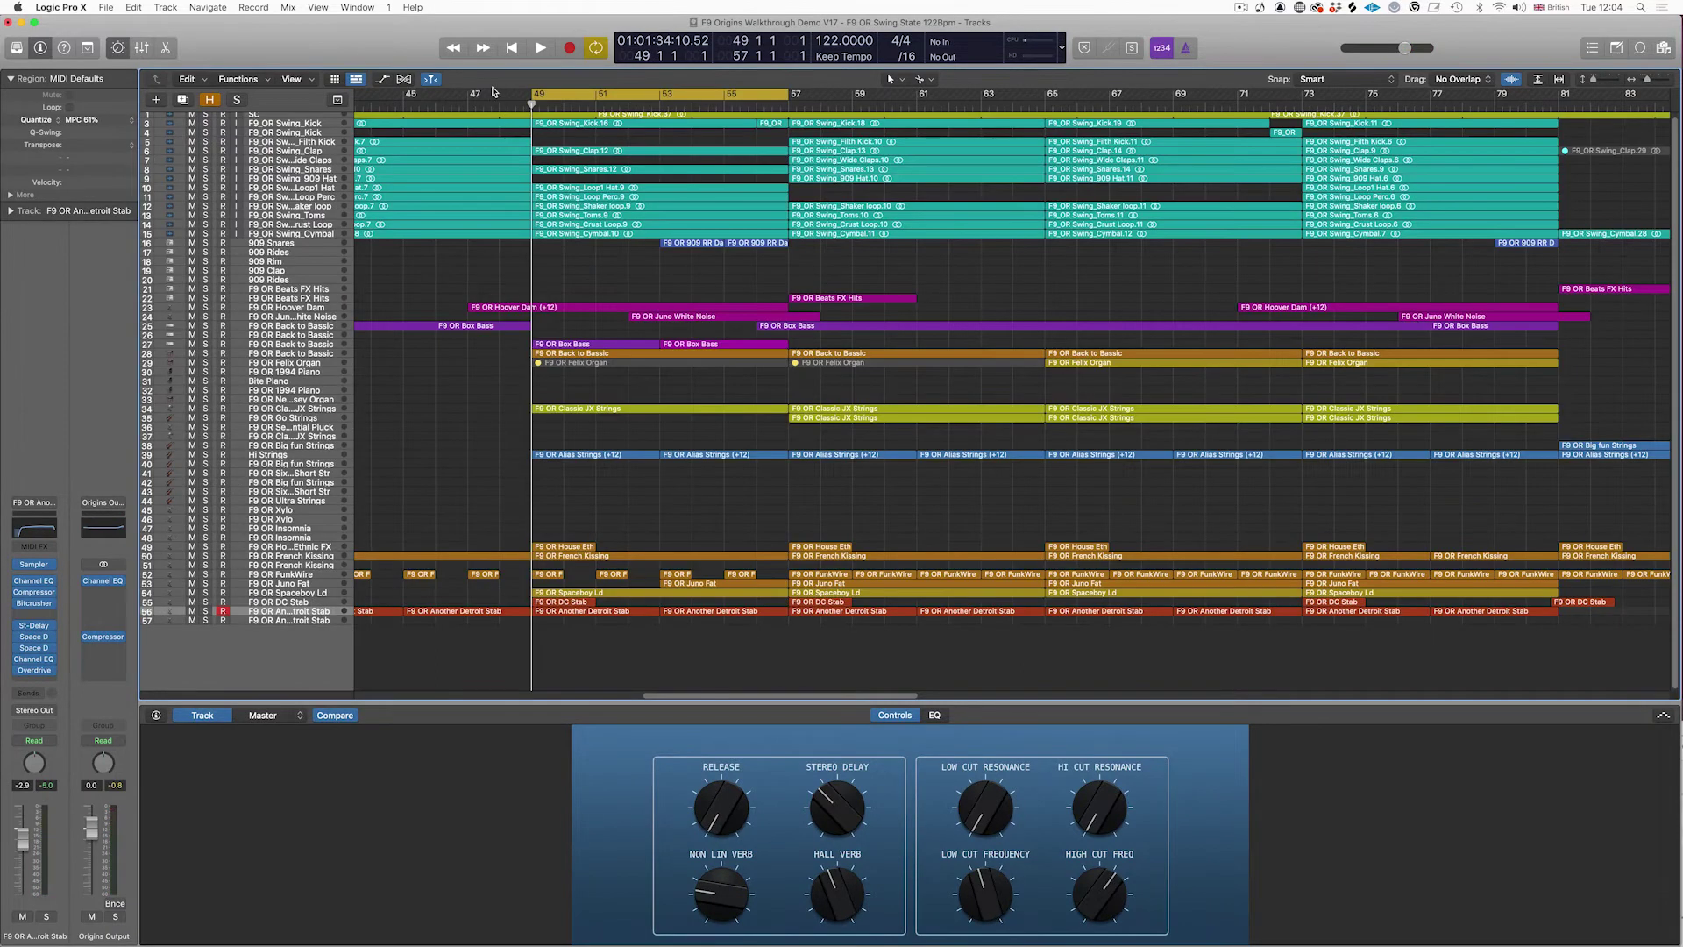
Step: Set the cycle range from bar 48 to 64 and play it from the start
{"action": "left_click_drag", "start_coordinate": [493, 91], "coordinate": [1015, 105]}
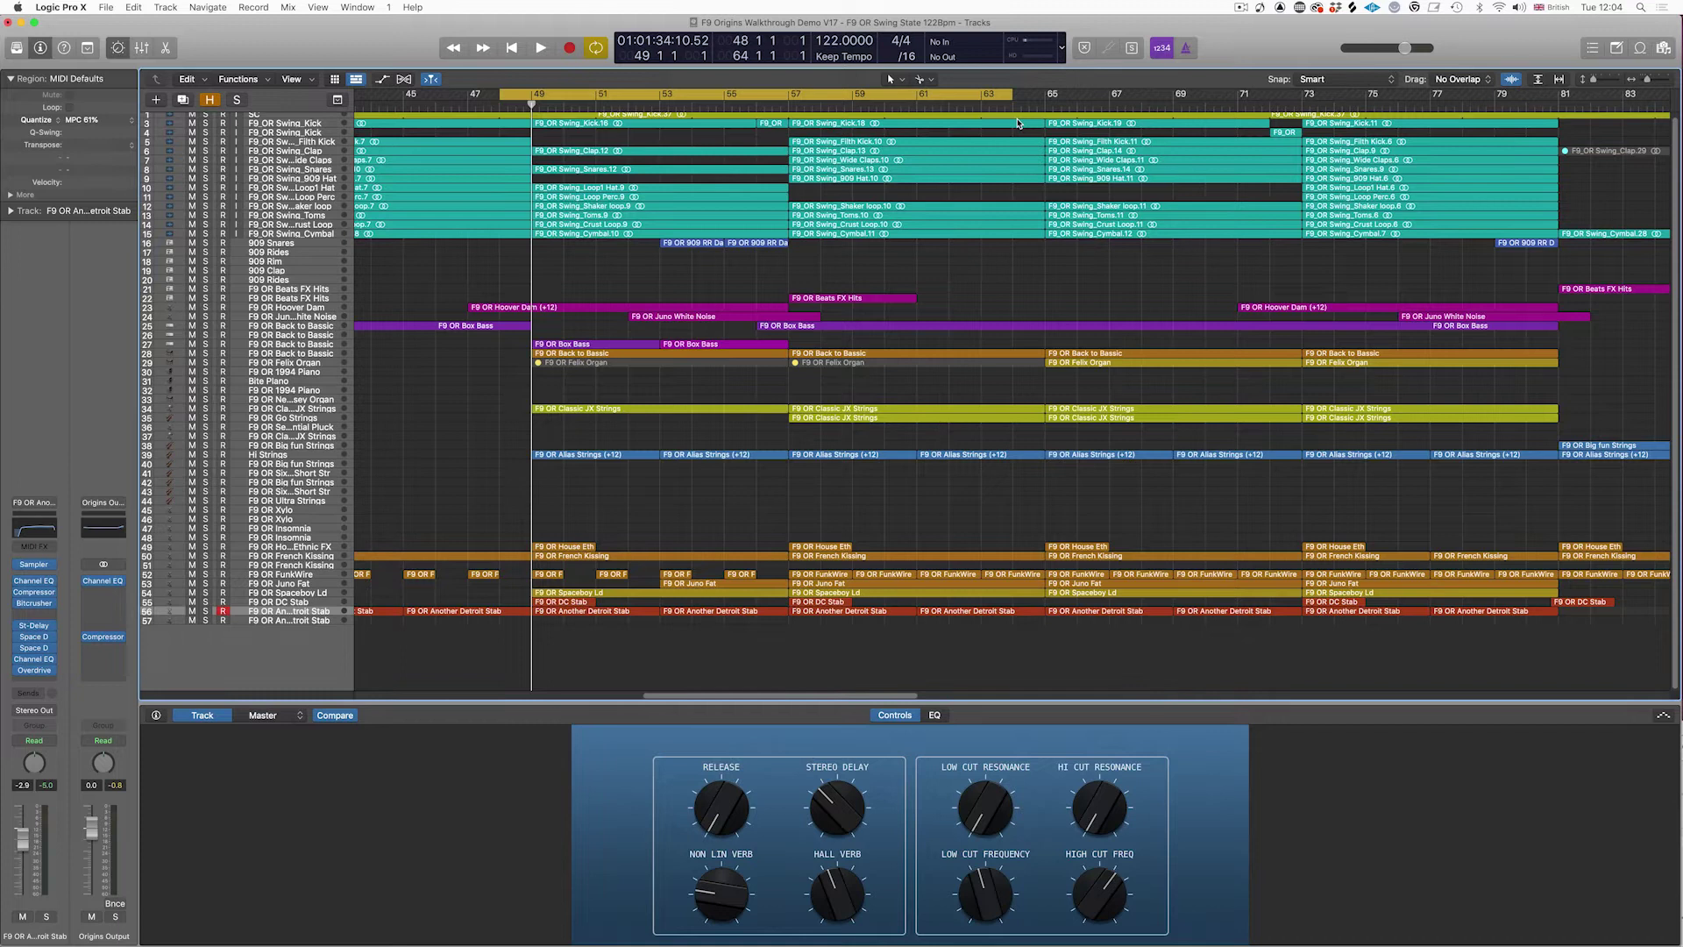
{"action": "key", "text": "Return"}
{"action": "key", "text": "space"}
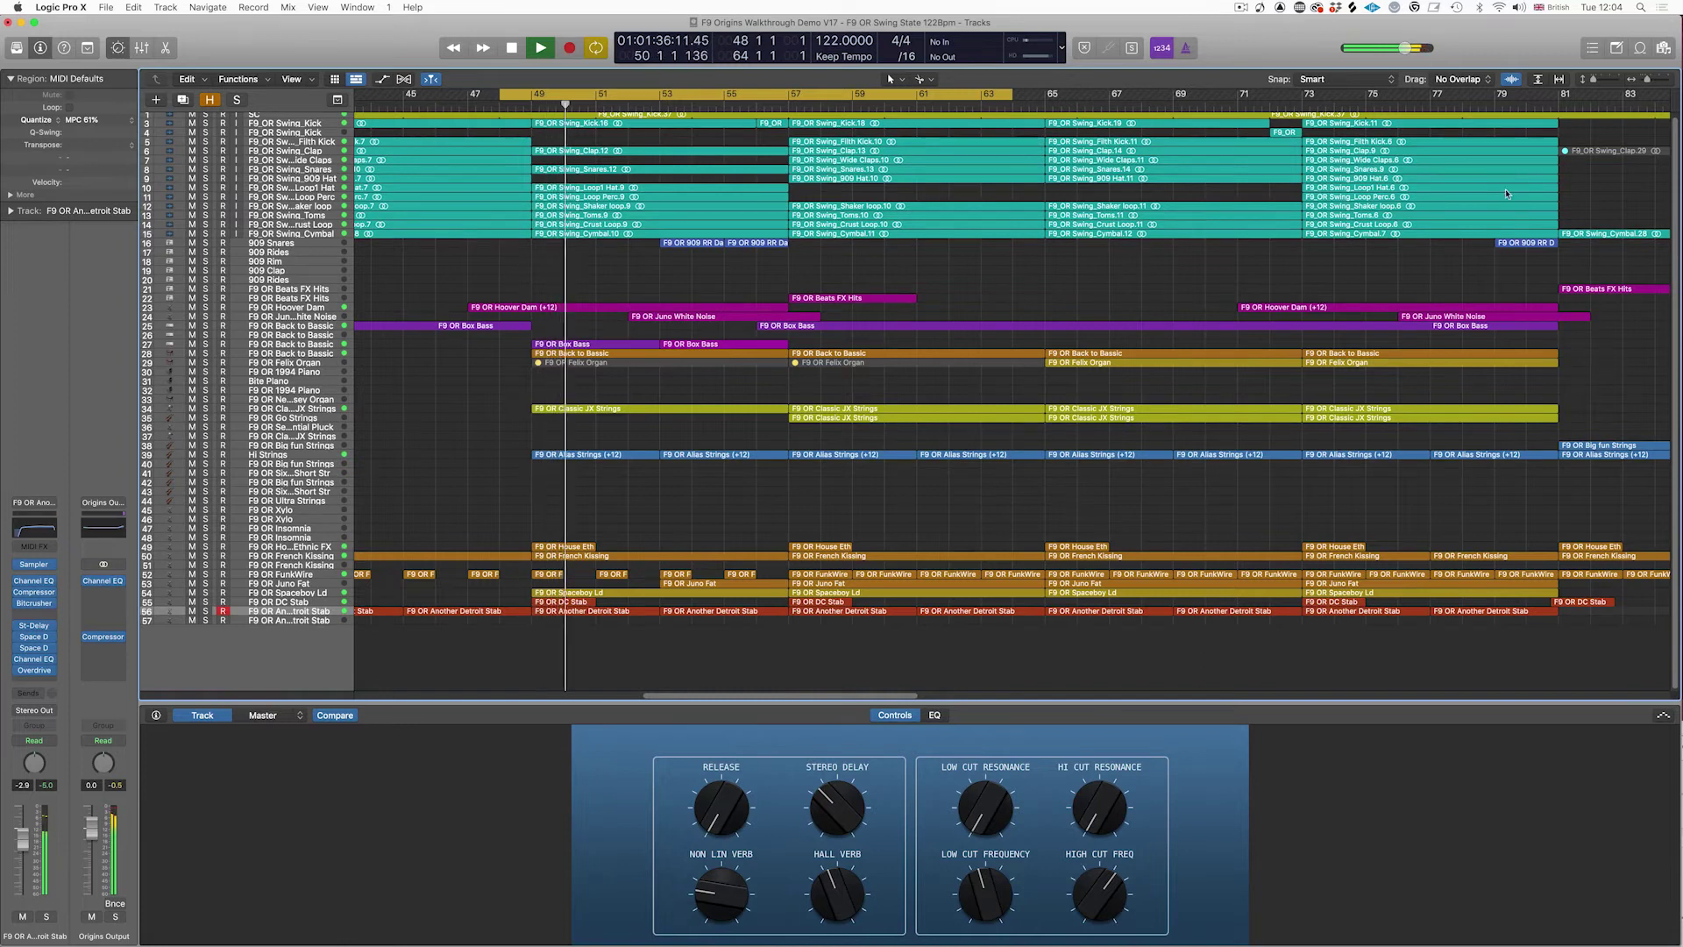
Step: Enlarge the track heights and select the first two Spaceboy Ld regions on track 54 during playback
{"action": "key", "text": "super+Down"}
{"action": "key", "text": "super+Down"}
{"action": "key", "text": "super+Down"}
{"action": "key", "text": "super+Down"}
{"action": "key", "text": "super+Down"}
{"action": "key", "text": "super+Down"}
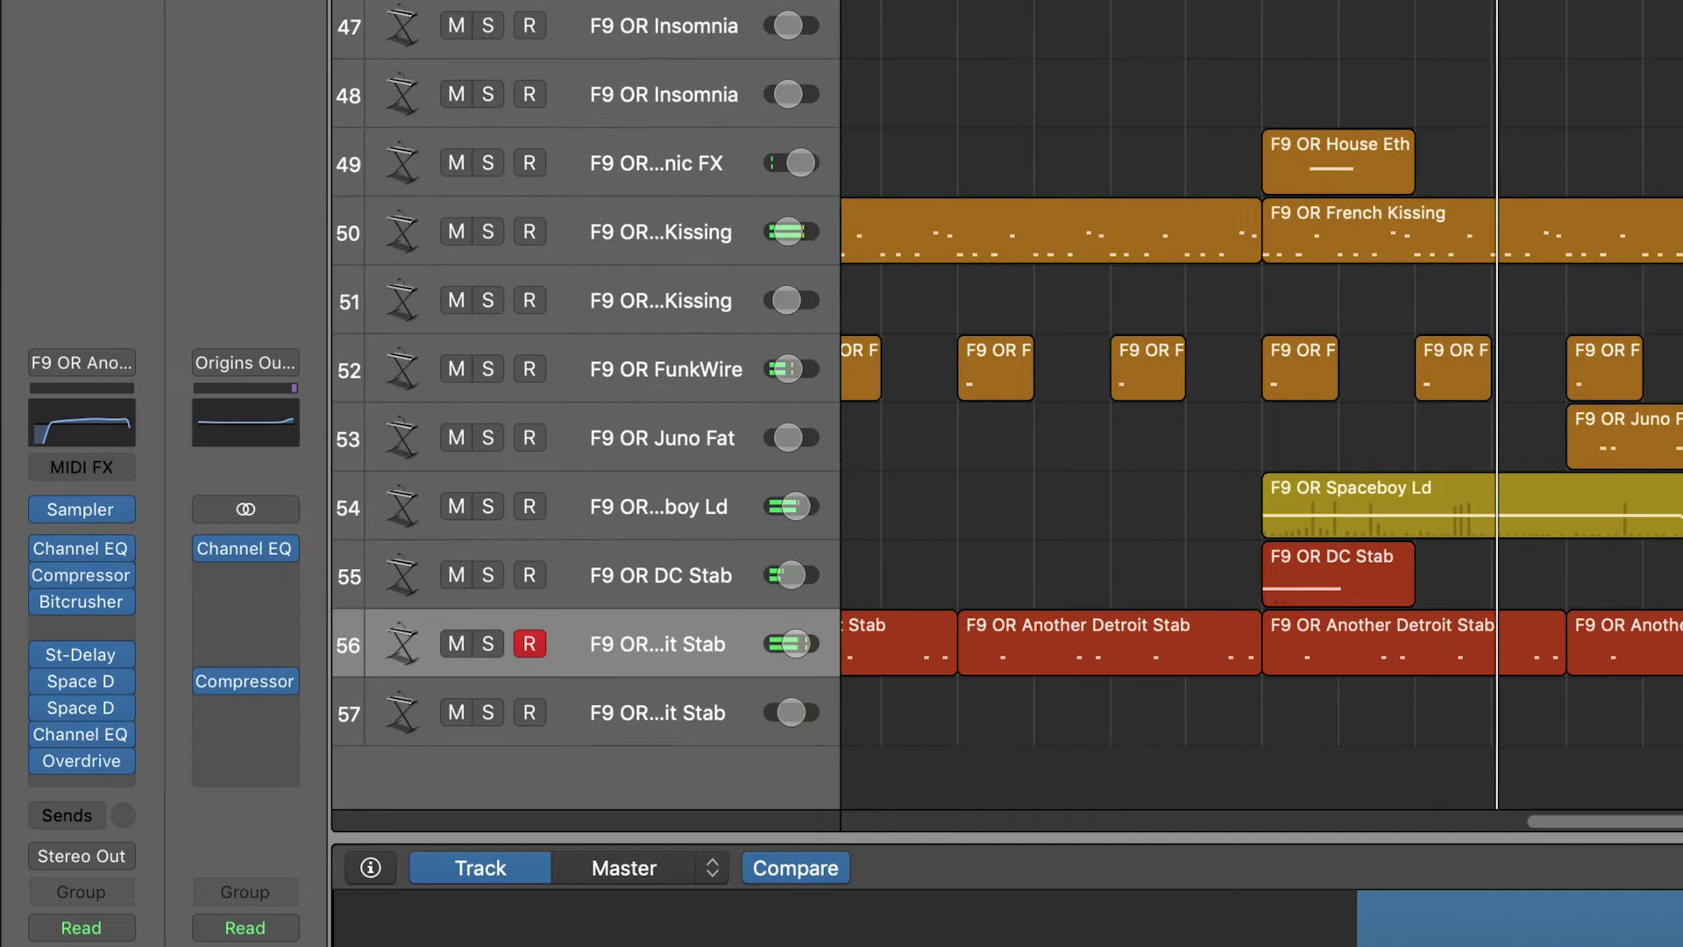
{"action": "left_click", "coordinate": [568, 509]}
{"action": "left_click_drag", "start_coordinate": [837, 424], "coordinate": [1172, 425]}
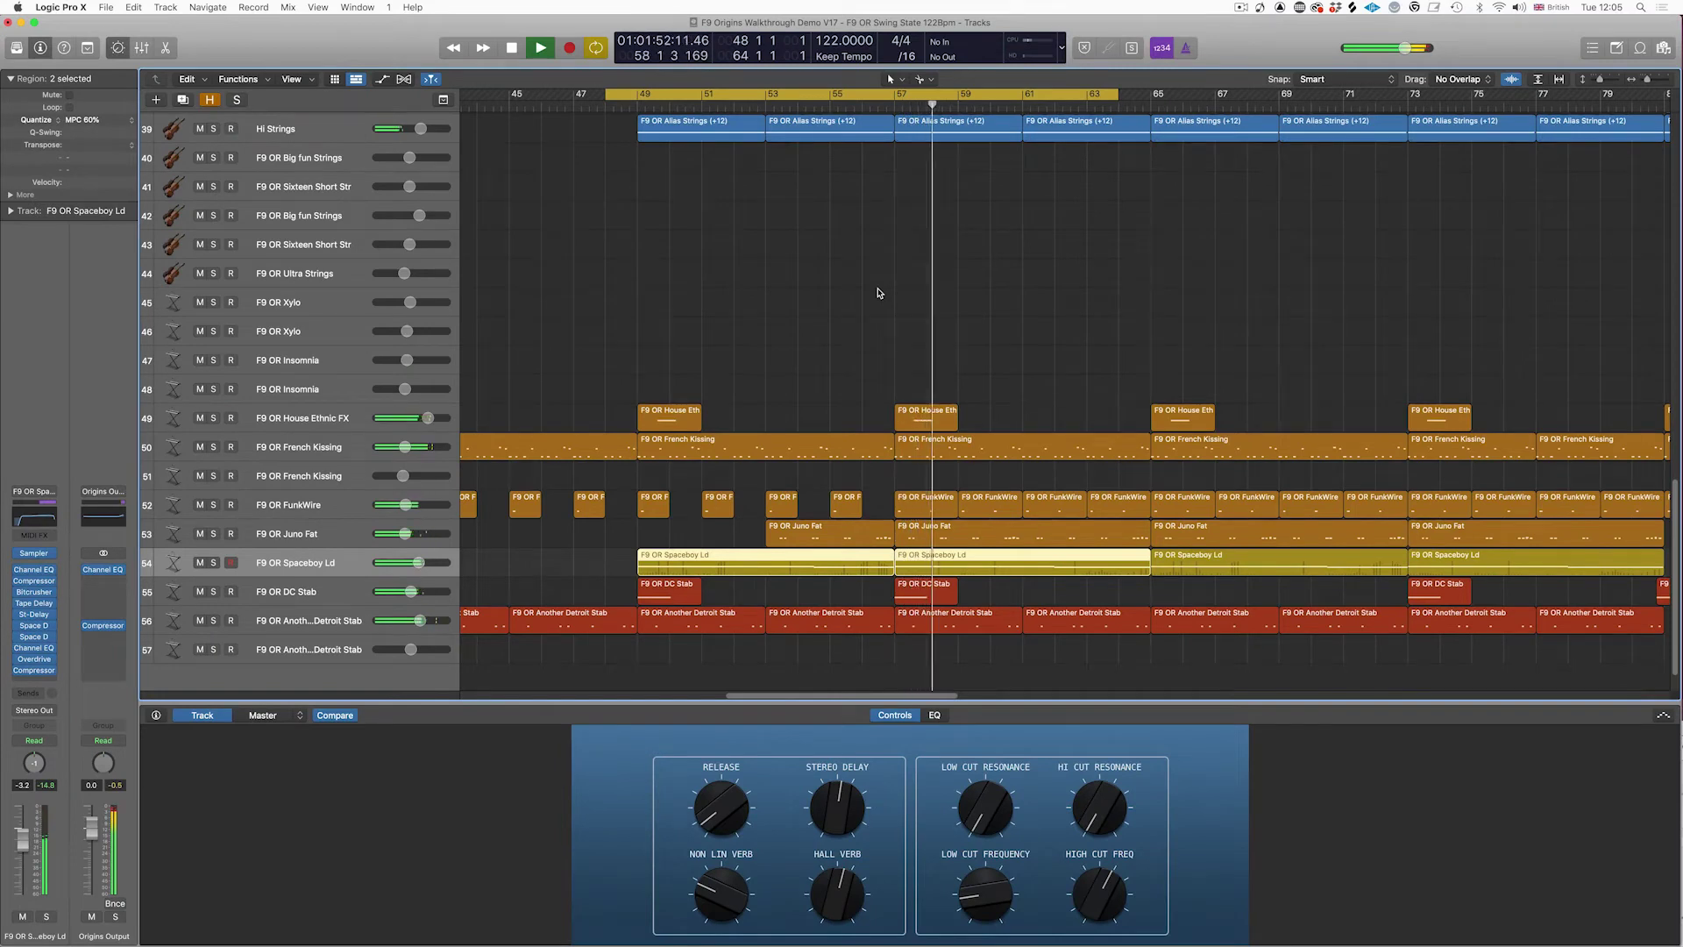
{"action": "key", "text": "space"}
Step: Select the Spaceboy Ld track 54, and play the Classic JX Strings region at bar 49 on track 34 soloed
{"action": "left_click", "coordinate": [275, 563]}
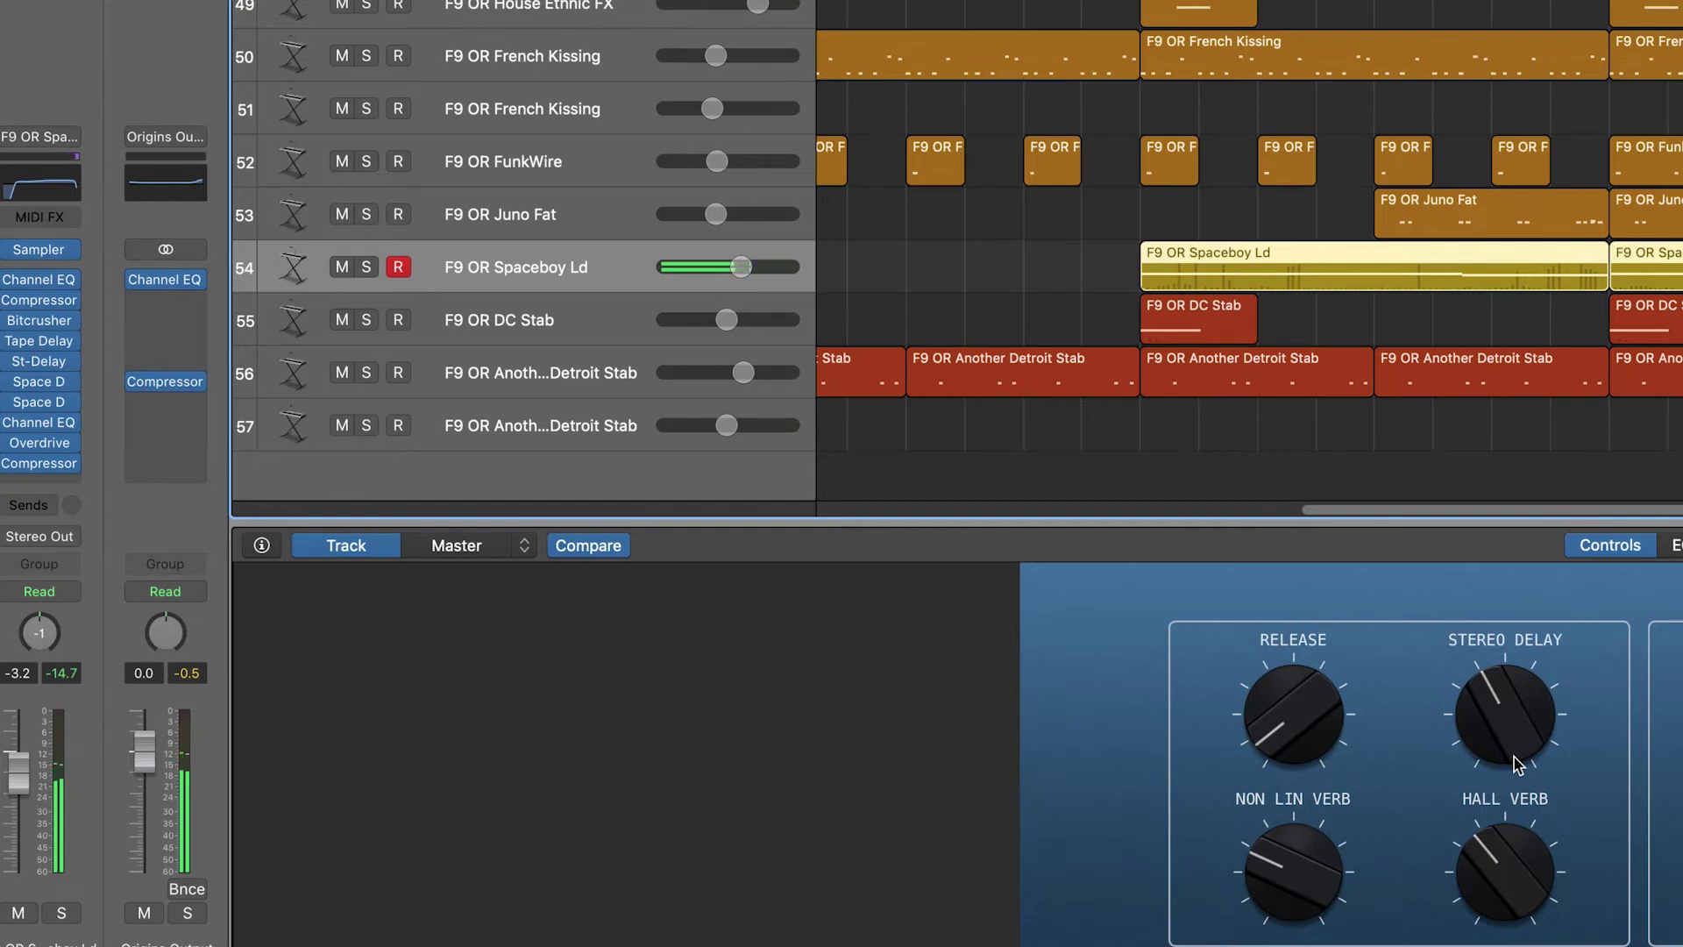
{"action": "key", "text": "alt+shift+d"}
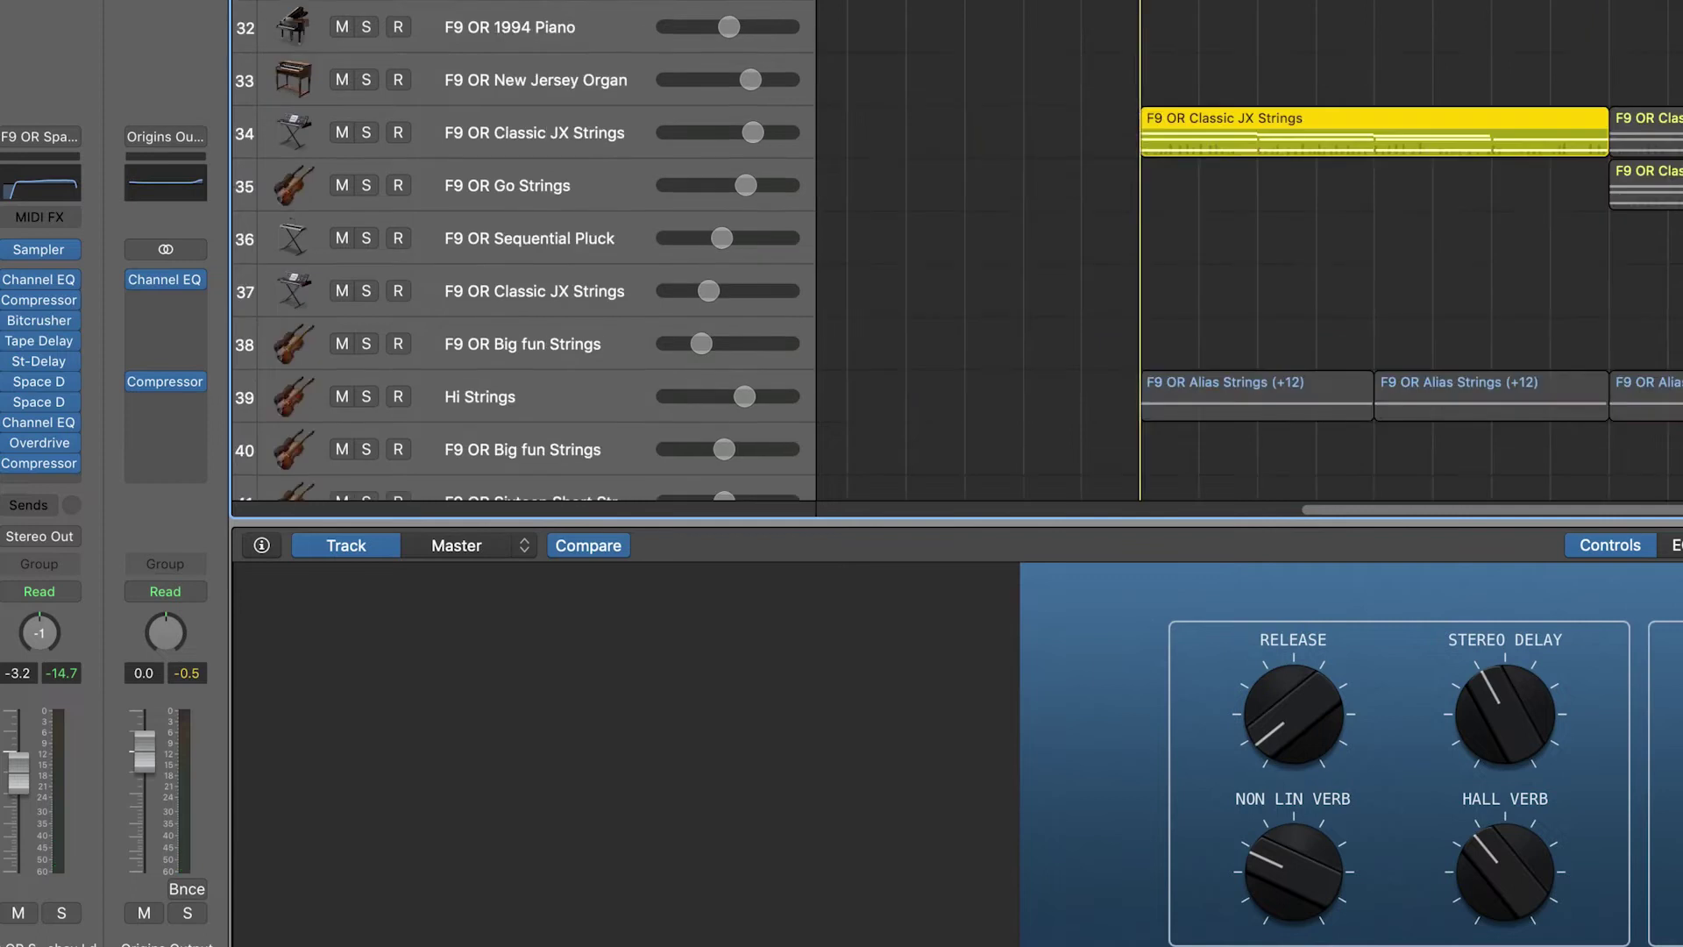
{"action": "key", "text": "space"}
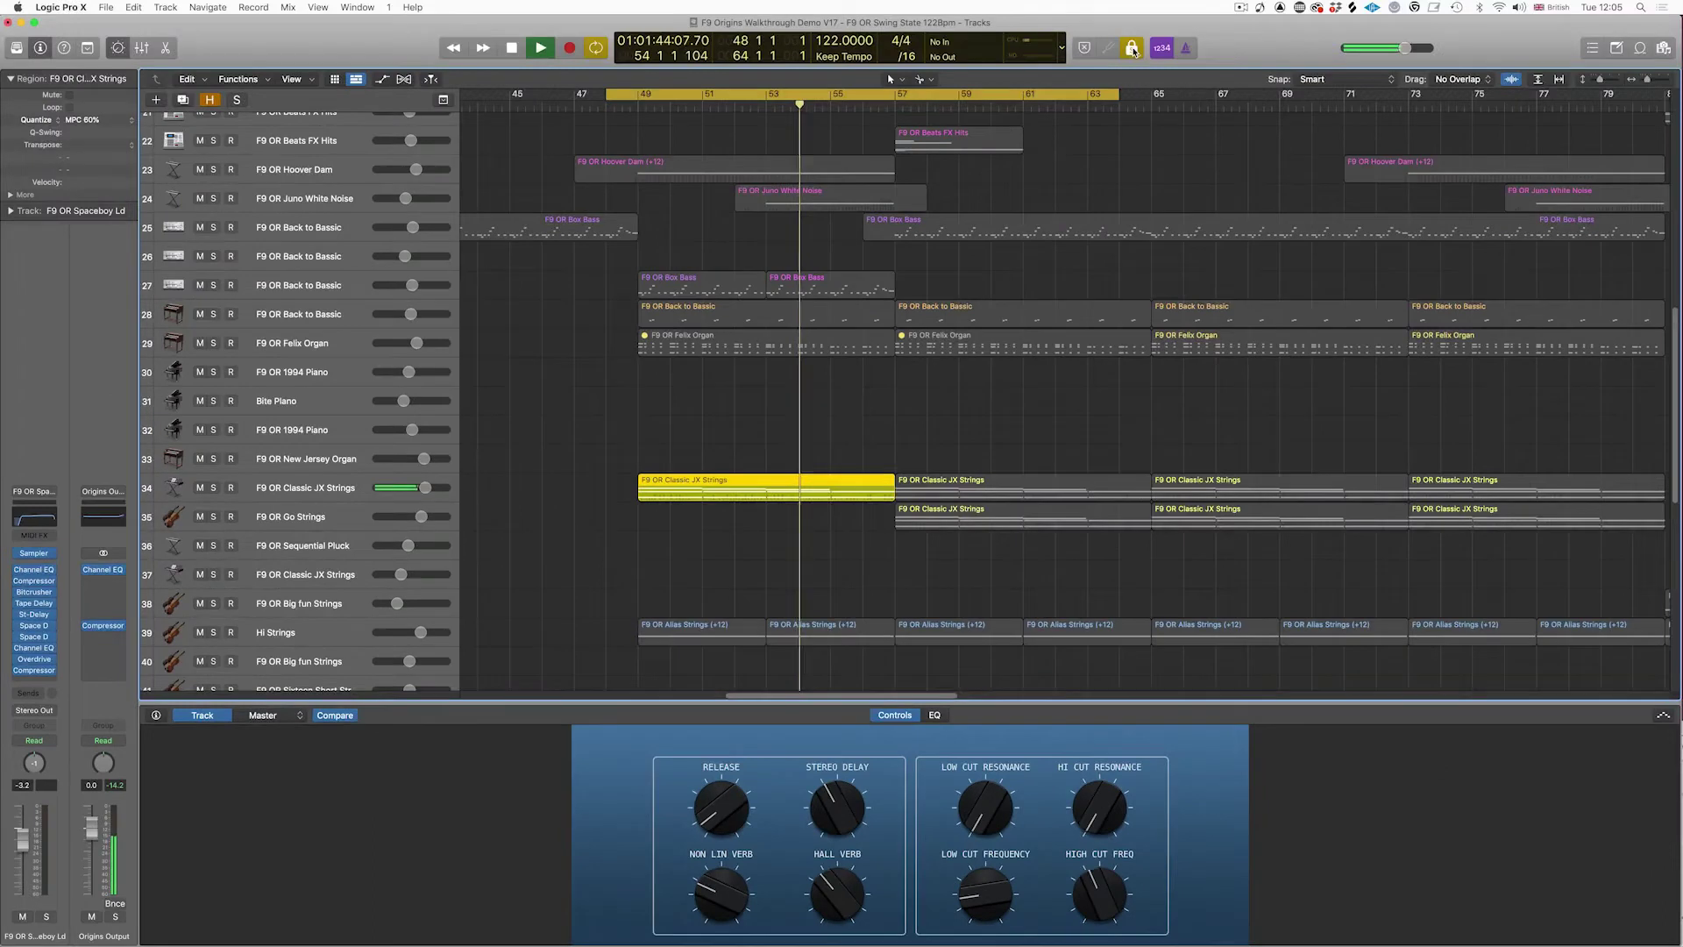
{"action": "key", "text": "space"}
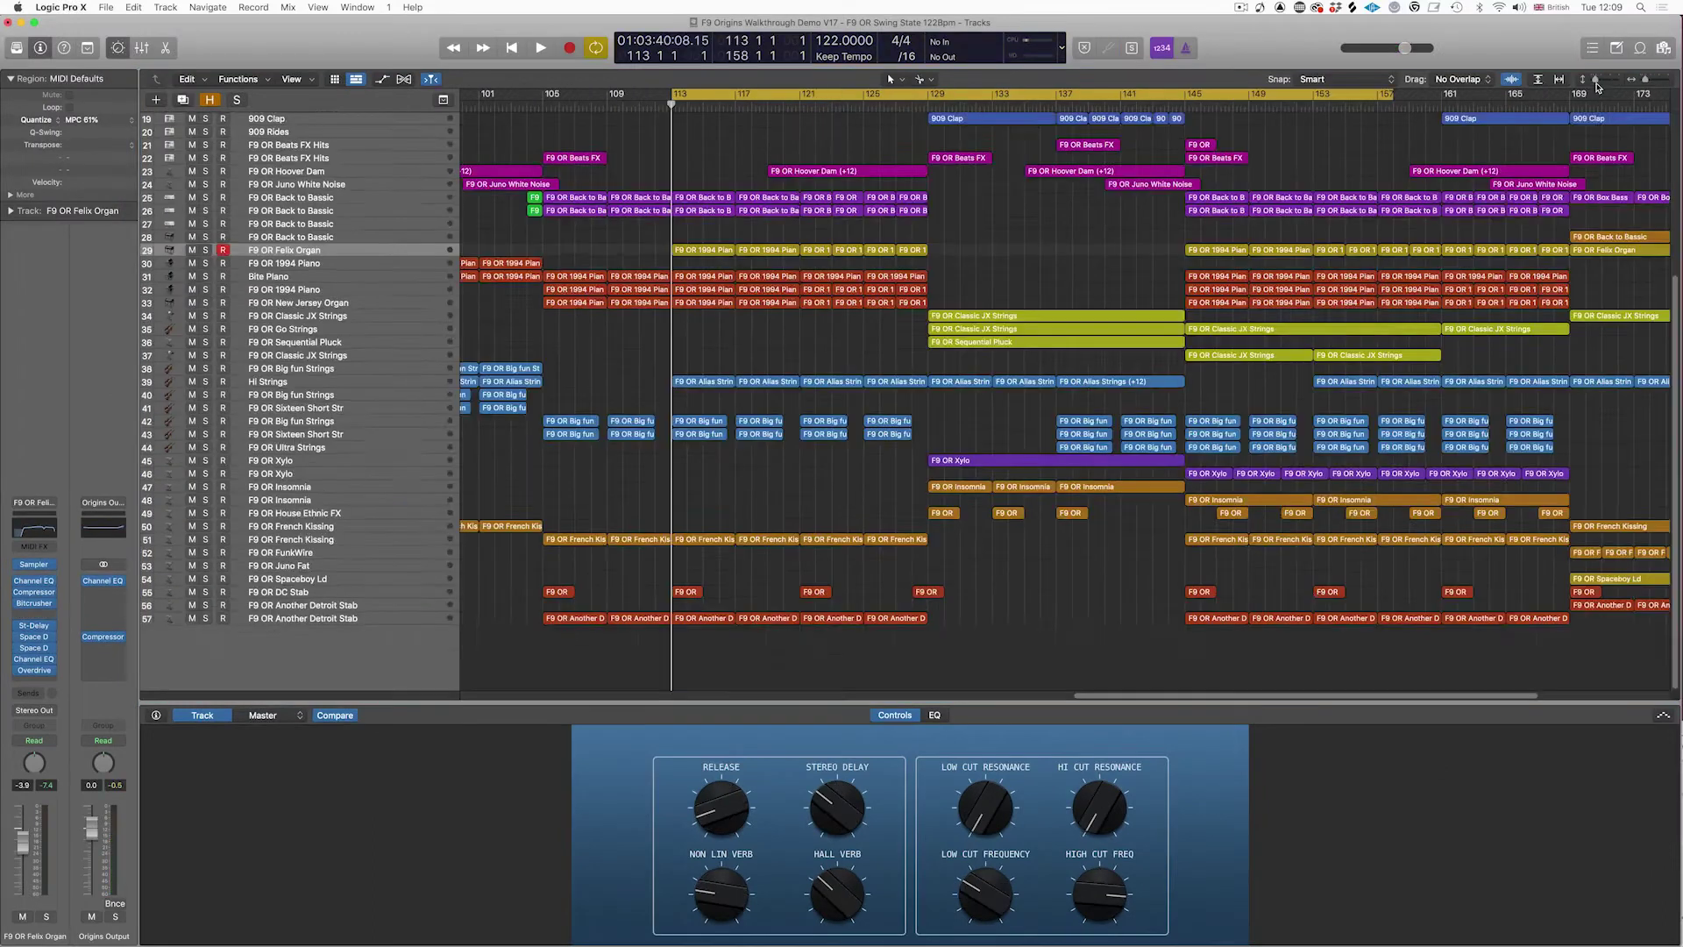
Step: Enlarge the track heights to examine the organ and piano regions on tracks 29 to 33 around bar 113, and play them
{"action": "left_click_drag", "start_coordinate": [1597, 81], "coordinate": [1606, 84]}
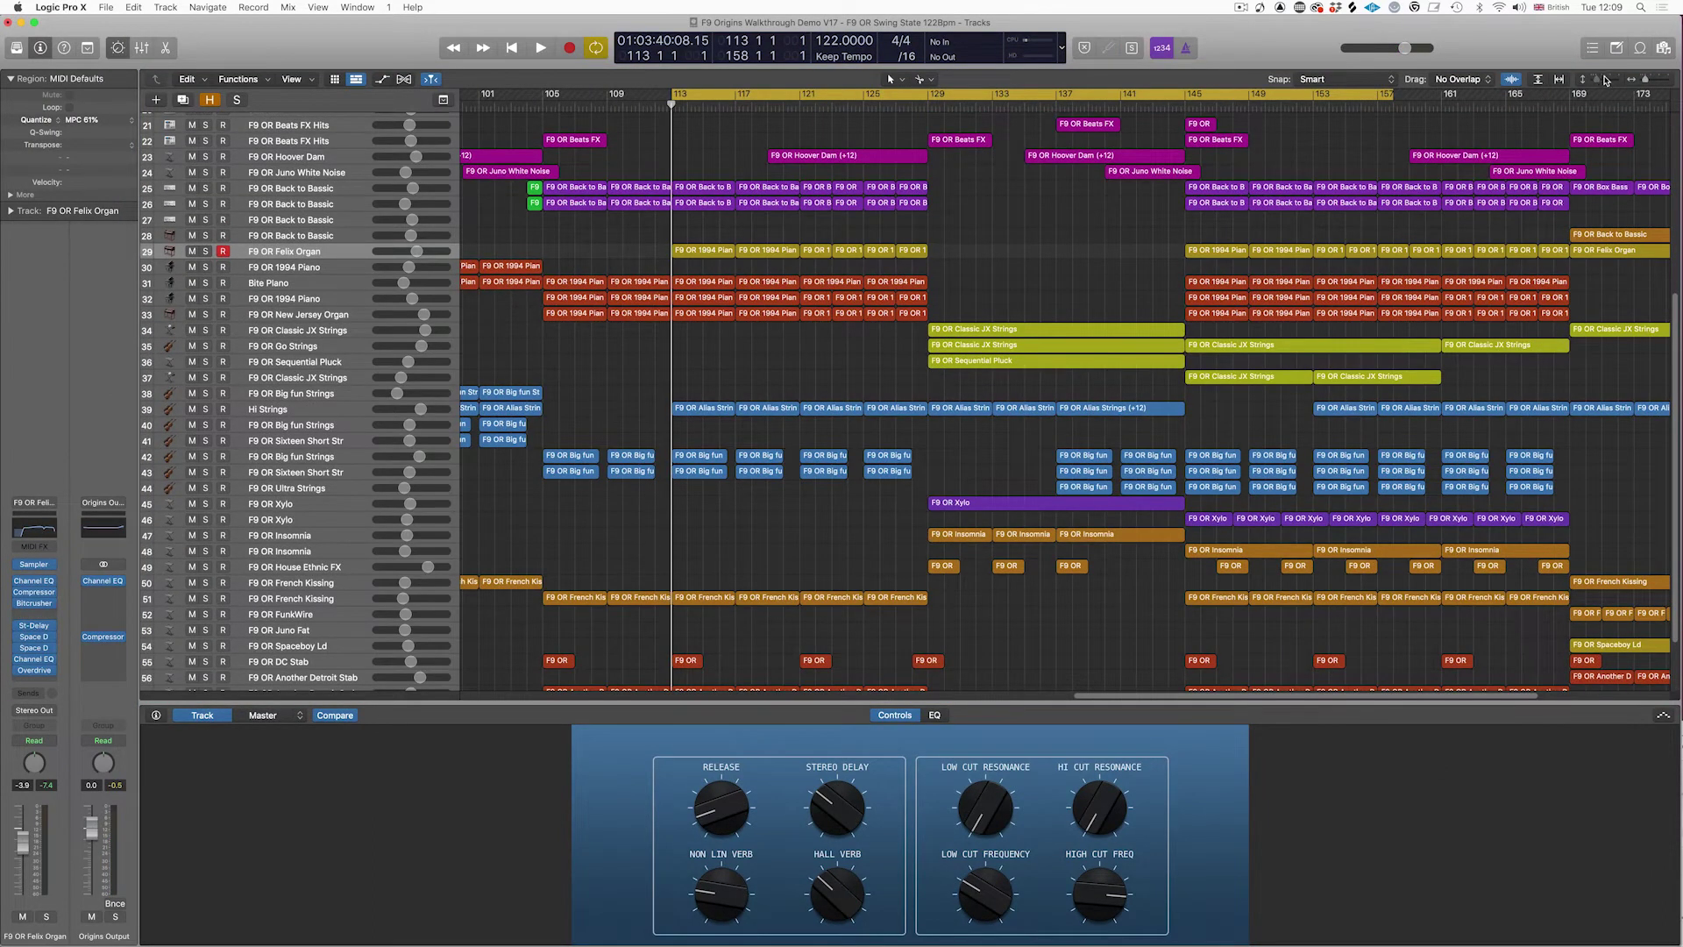
{"action": "left_click", "coordinate": [1606, 80]}
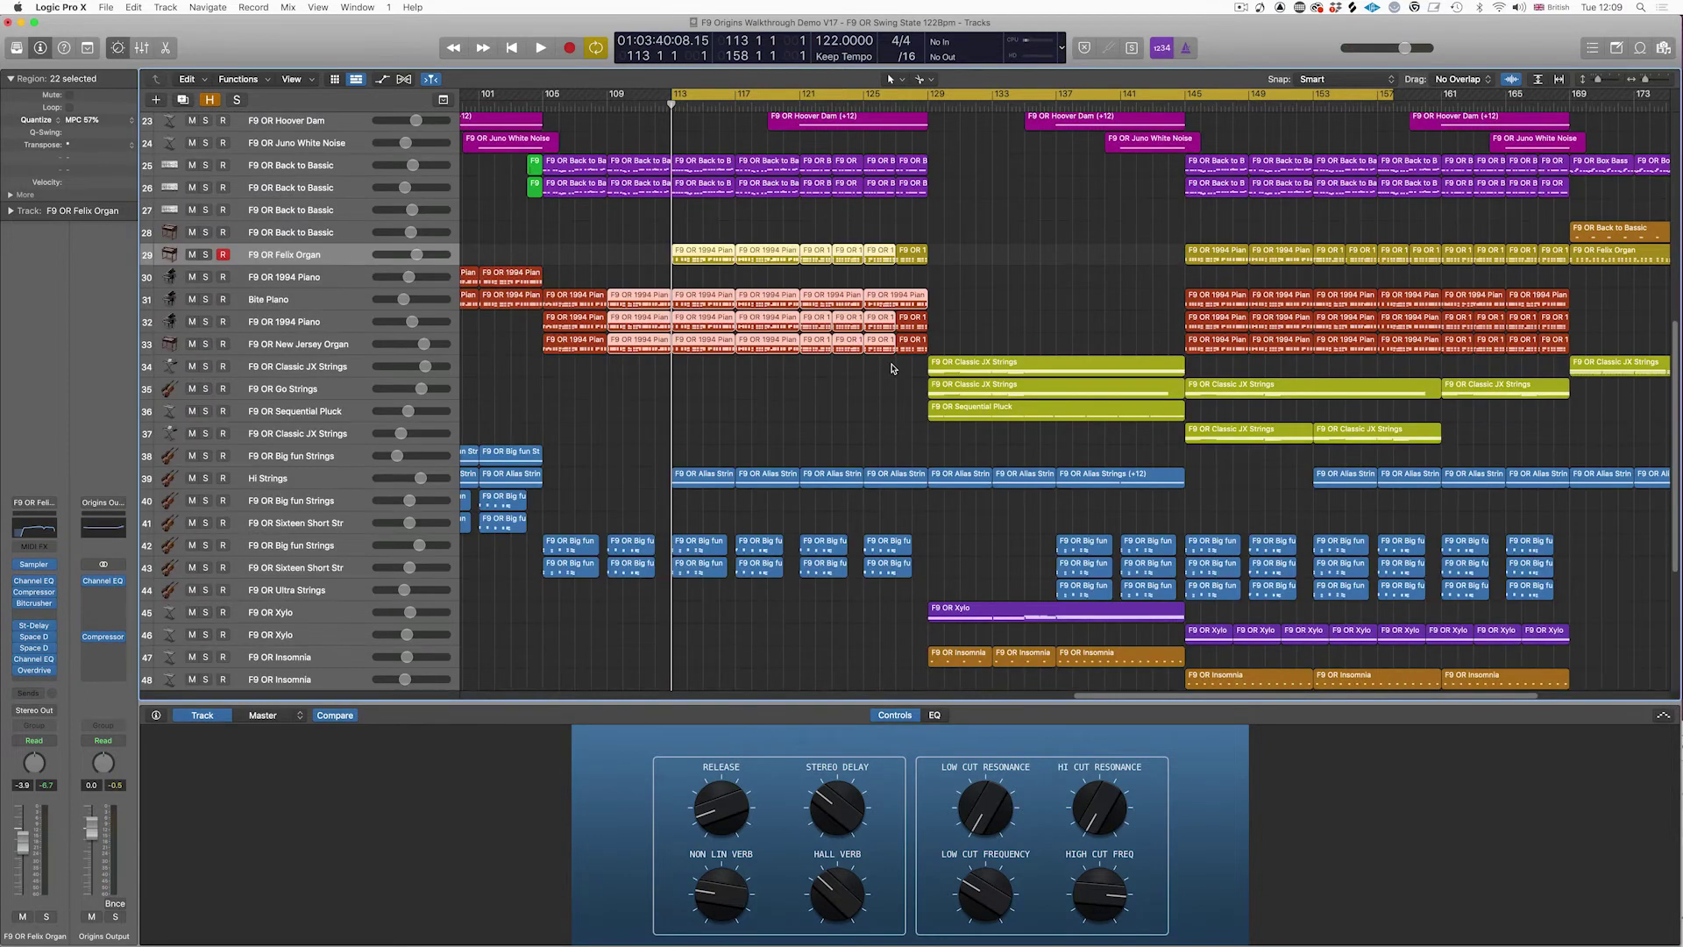
{"action": "left_click", "coordinate": [892, 365]}
{"action": "key", "text": "space"}
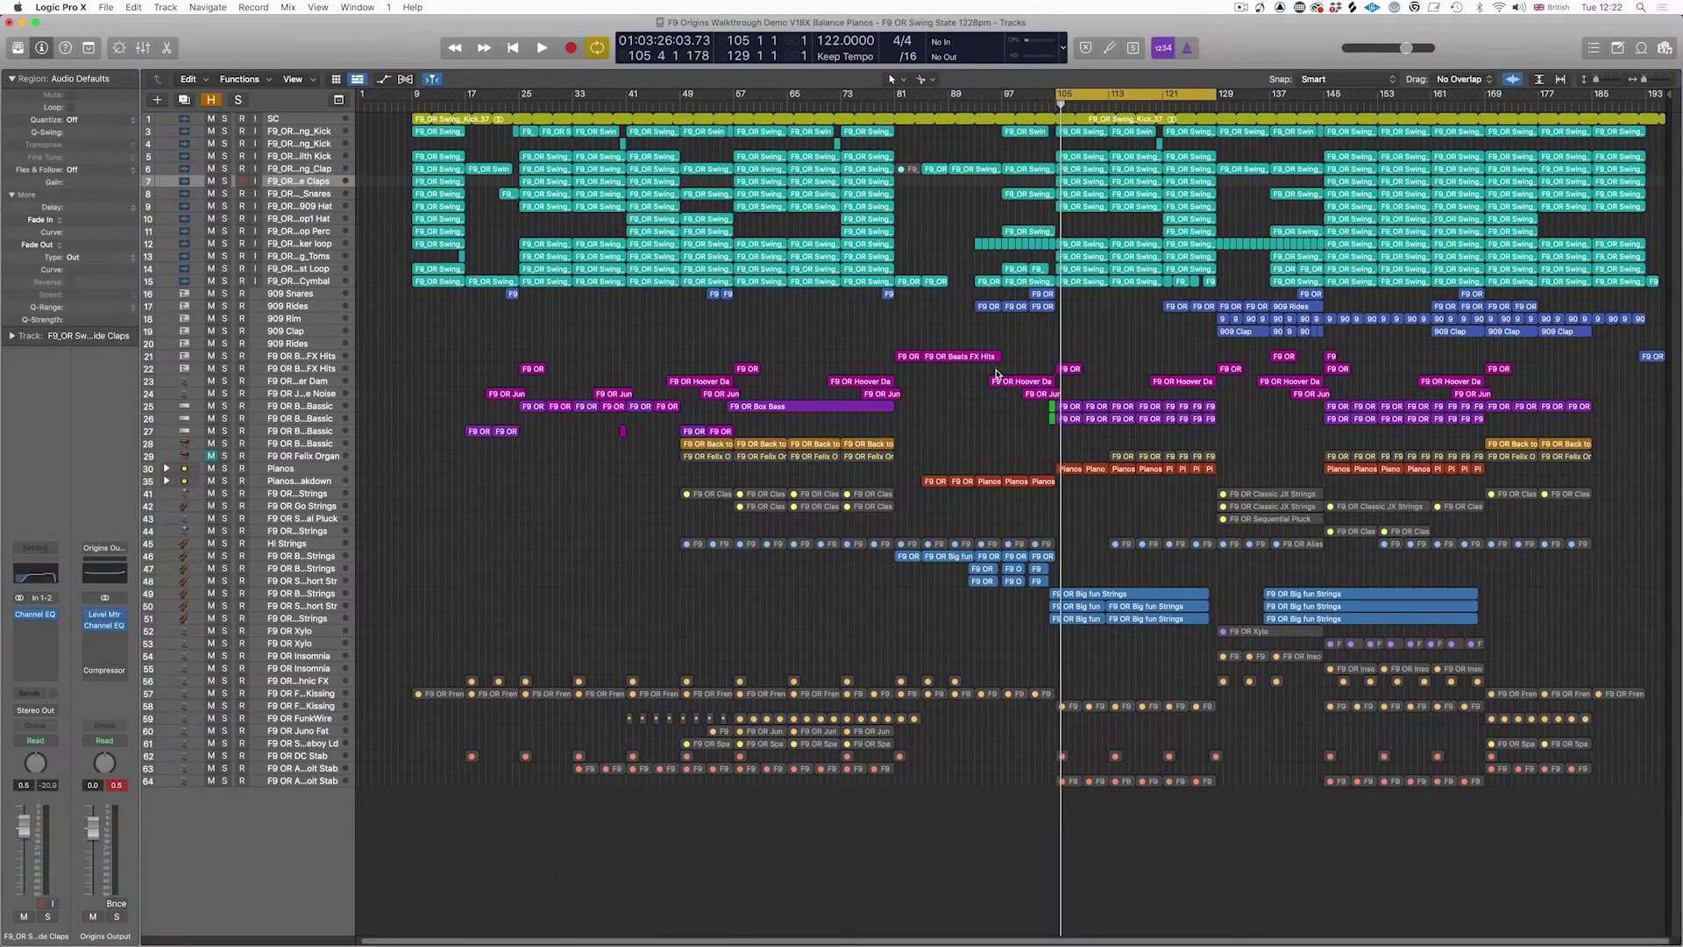
Step: Expand the timeline horizontally and play the piano section from bar 105 of the Balance Pianos version
{"action": "key", "text": "super+Right"}
{"action": "key", "text": "super+Right"}
{"action": "scroll", "coordinate": [1092, 378], "scroll_direction": "right", "scroll_amount": 2}
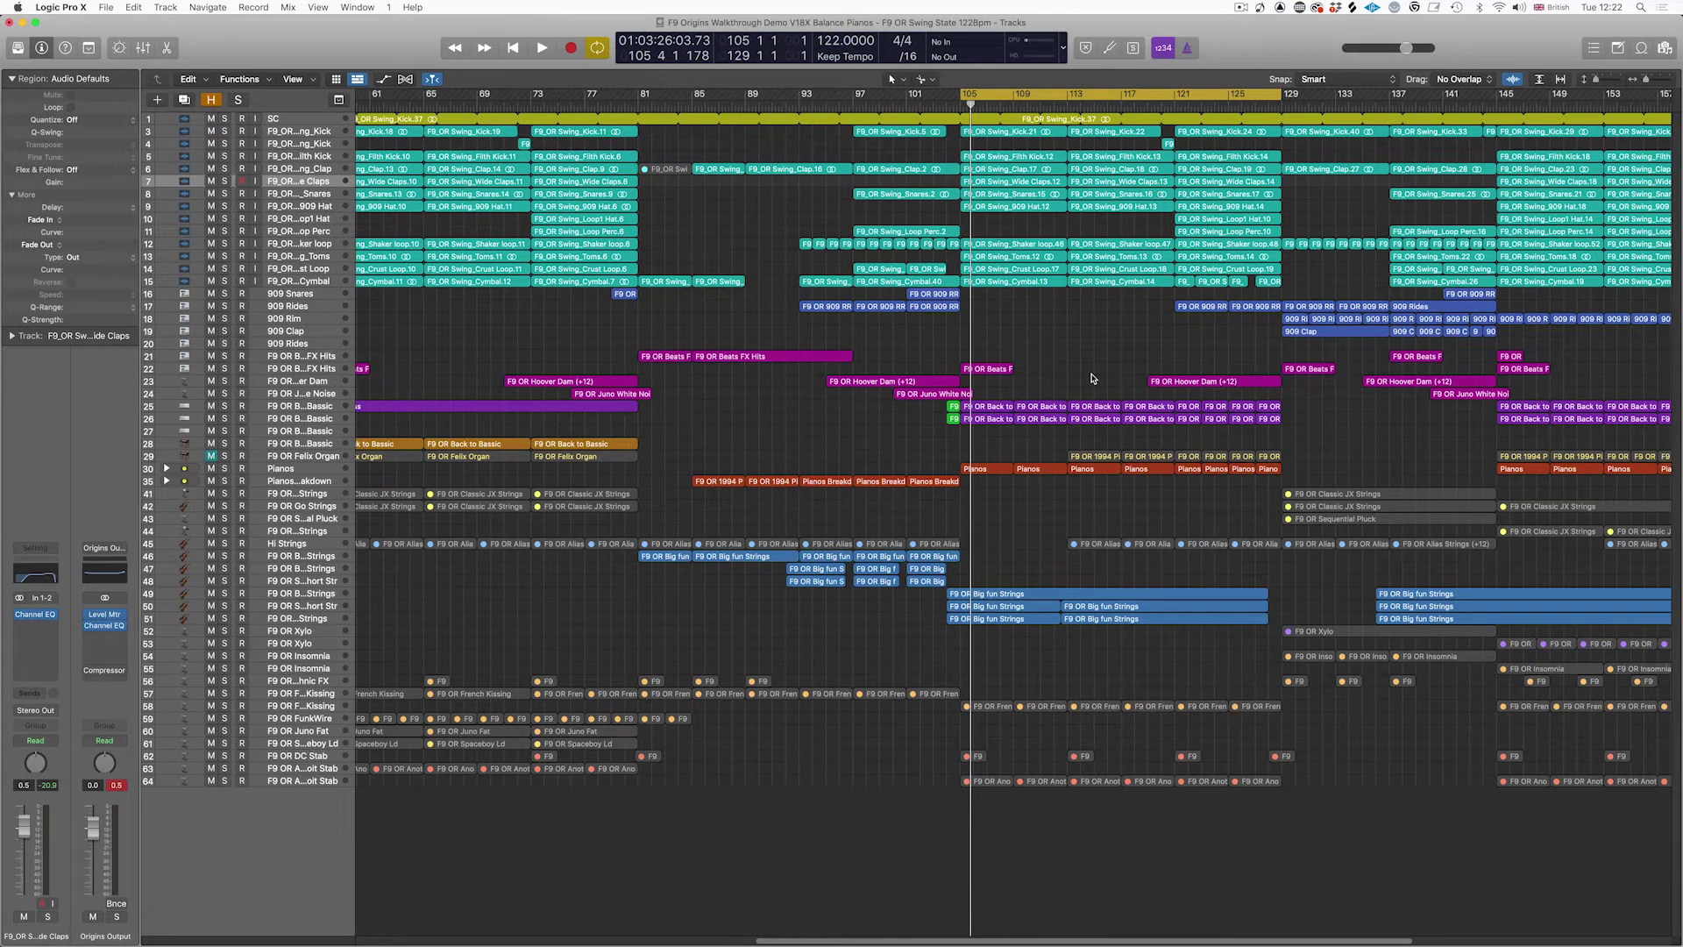
{"action": "scroll", "coordinate": [1088, 370], "scroll_direction": "right", "scroll_amount": 3}
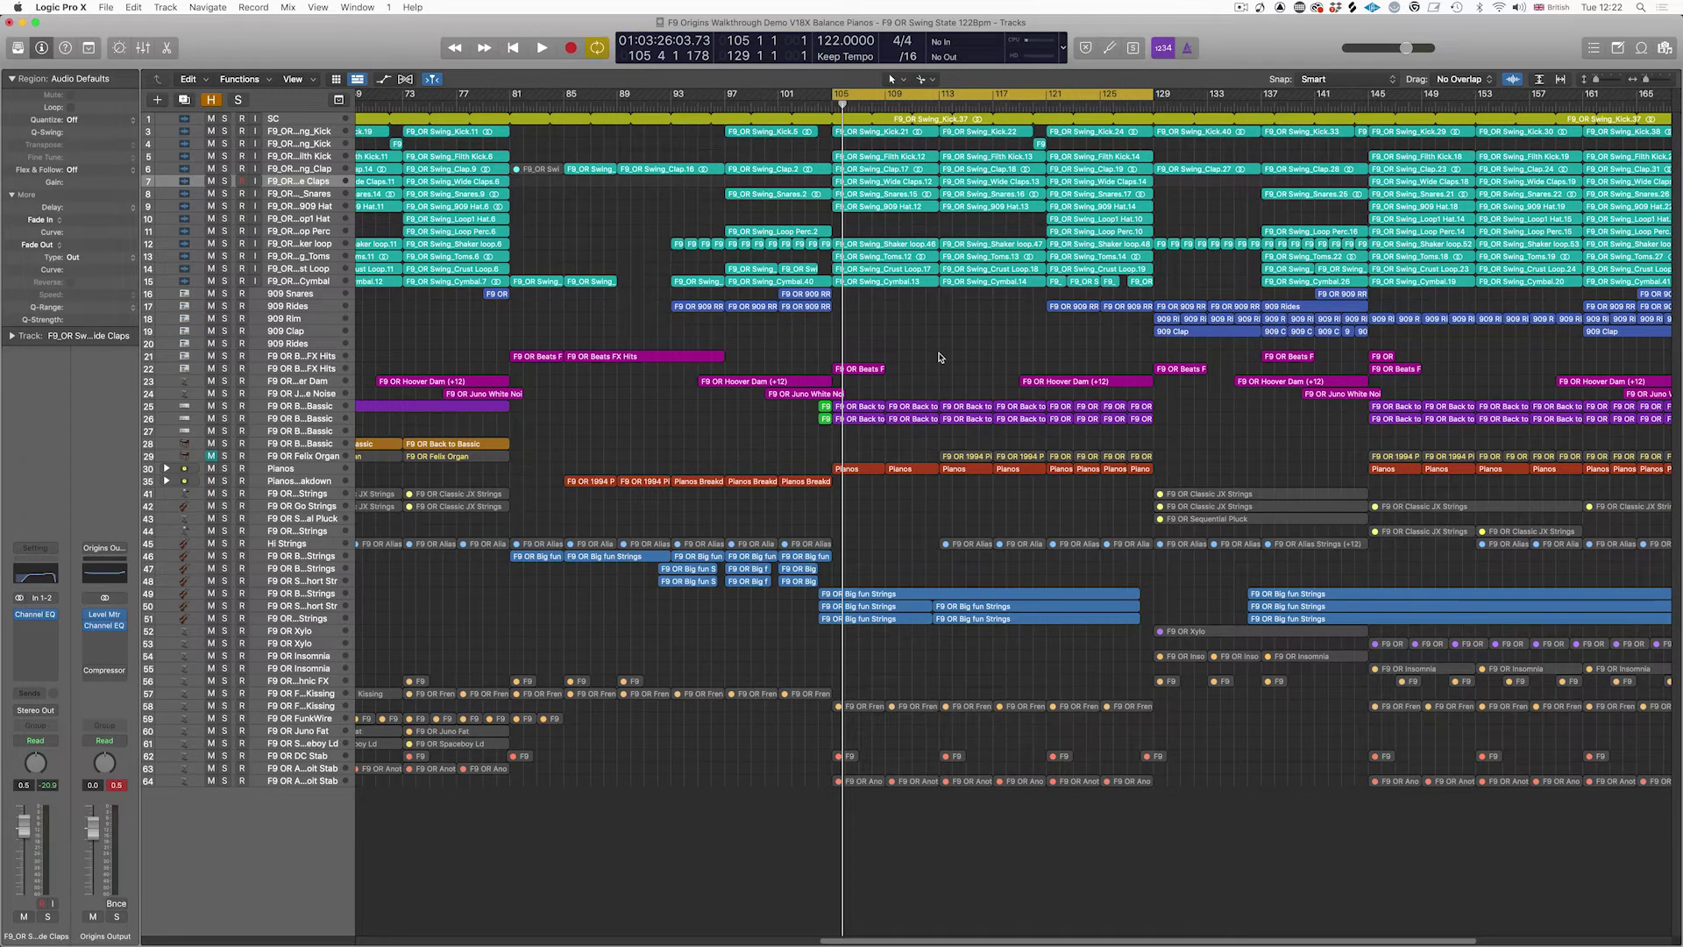
{"action": "key", "text": "space"}
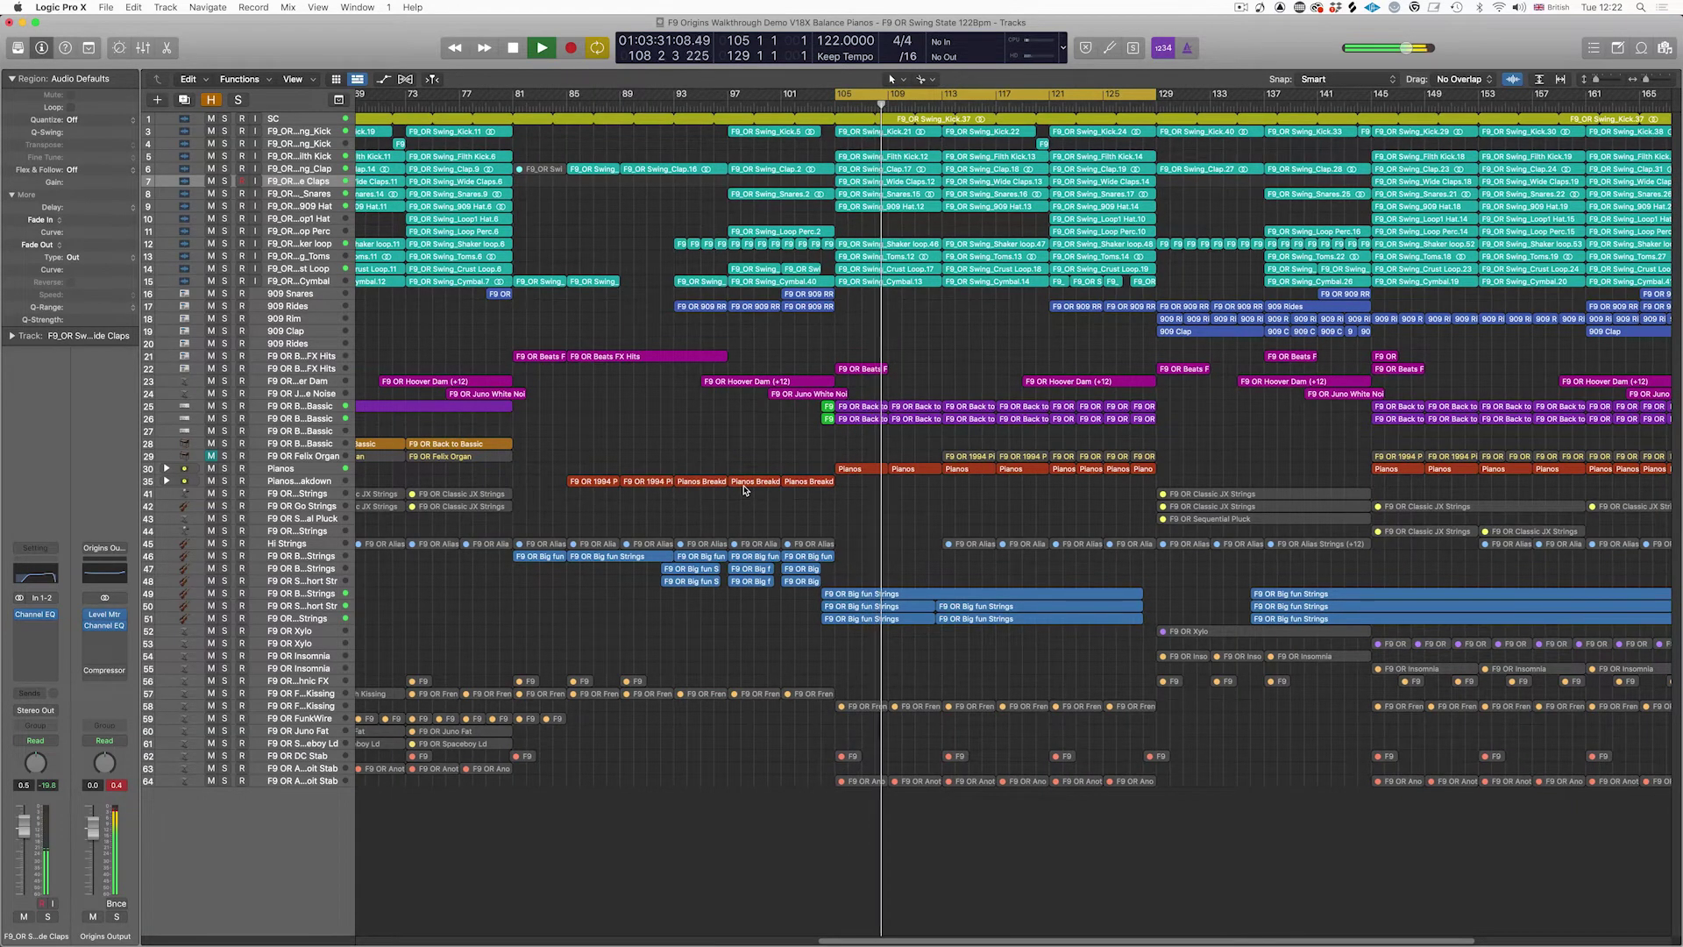
{"action": "scroll", "coordinate": [744, 491], "scroll_direction": "left", "scroll_amount": 5}
{"action": "scroll", "coordinate": [744, 490], "scroll_direction": "left", "scroll_amount": 4}
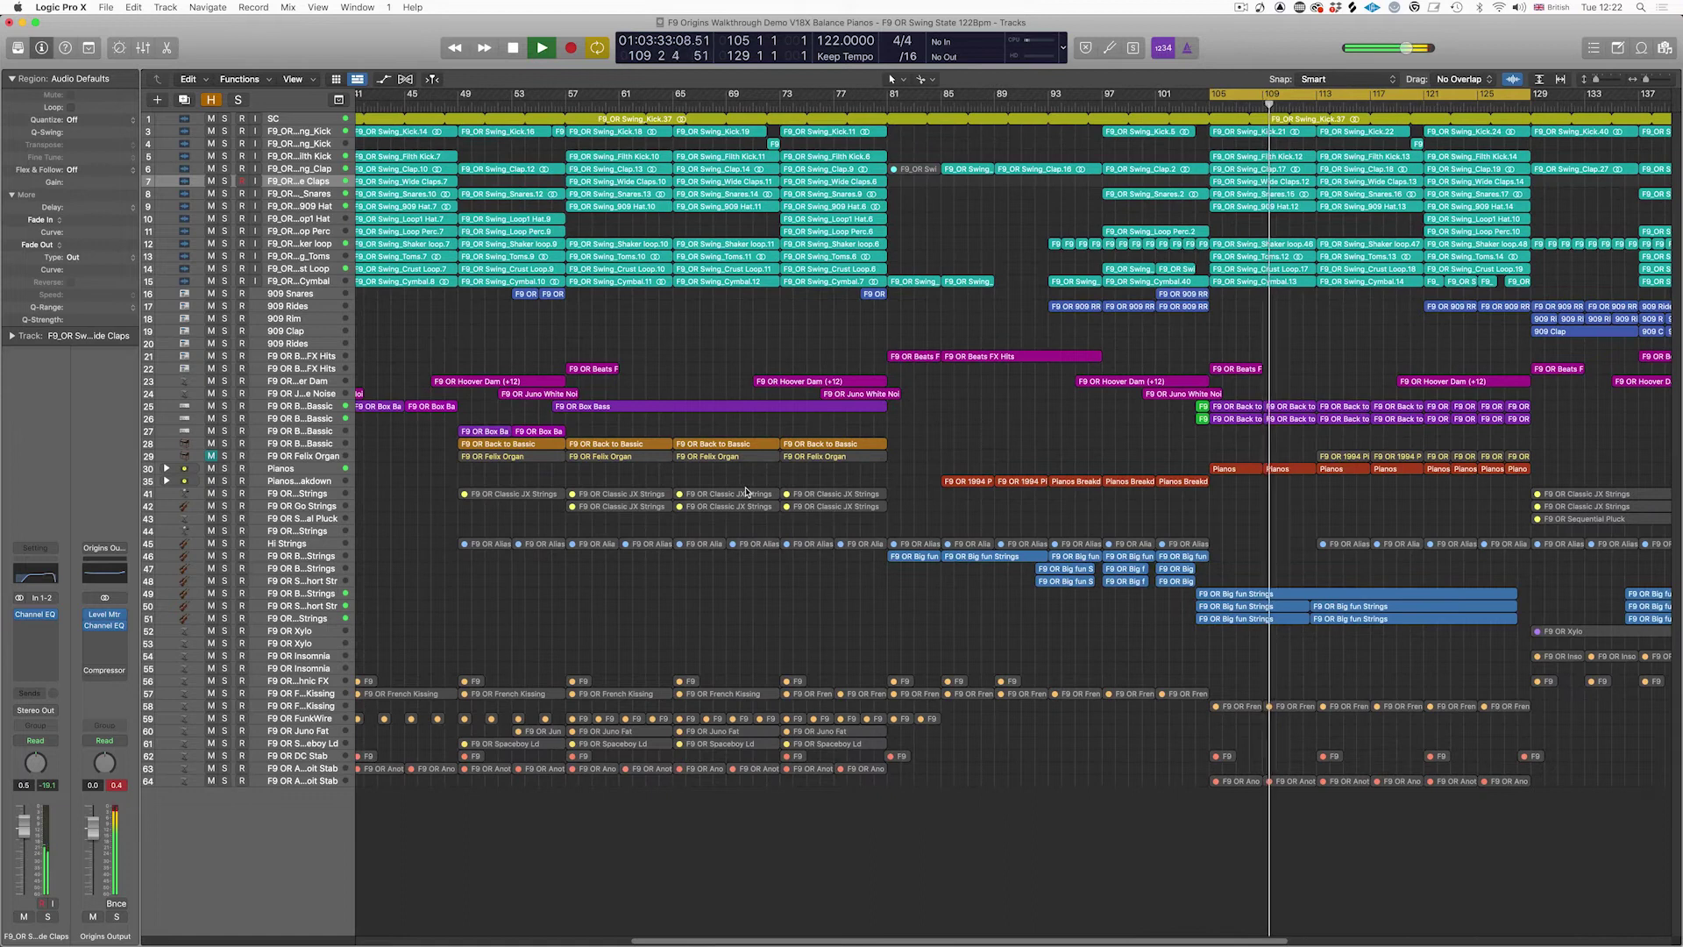
{"action": "key", "text": "space"}
Step: Set a new cycle range starting at bar 56 and play it to compare the earlier section's level
{"action": "left_click_drag", "start_coordinate": [552, 98], "coordinate": [976, 89]}
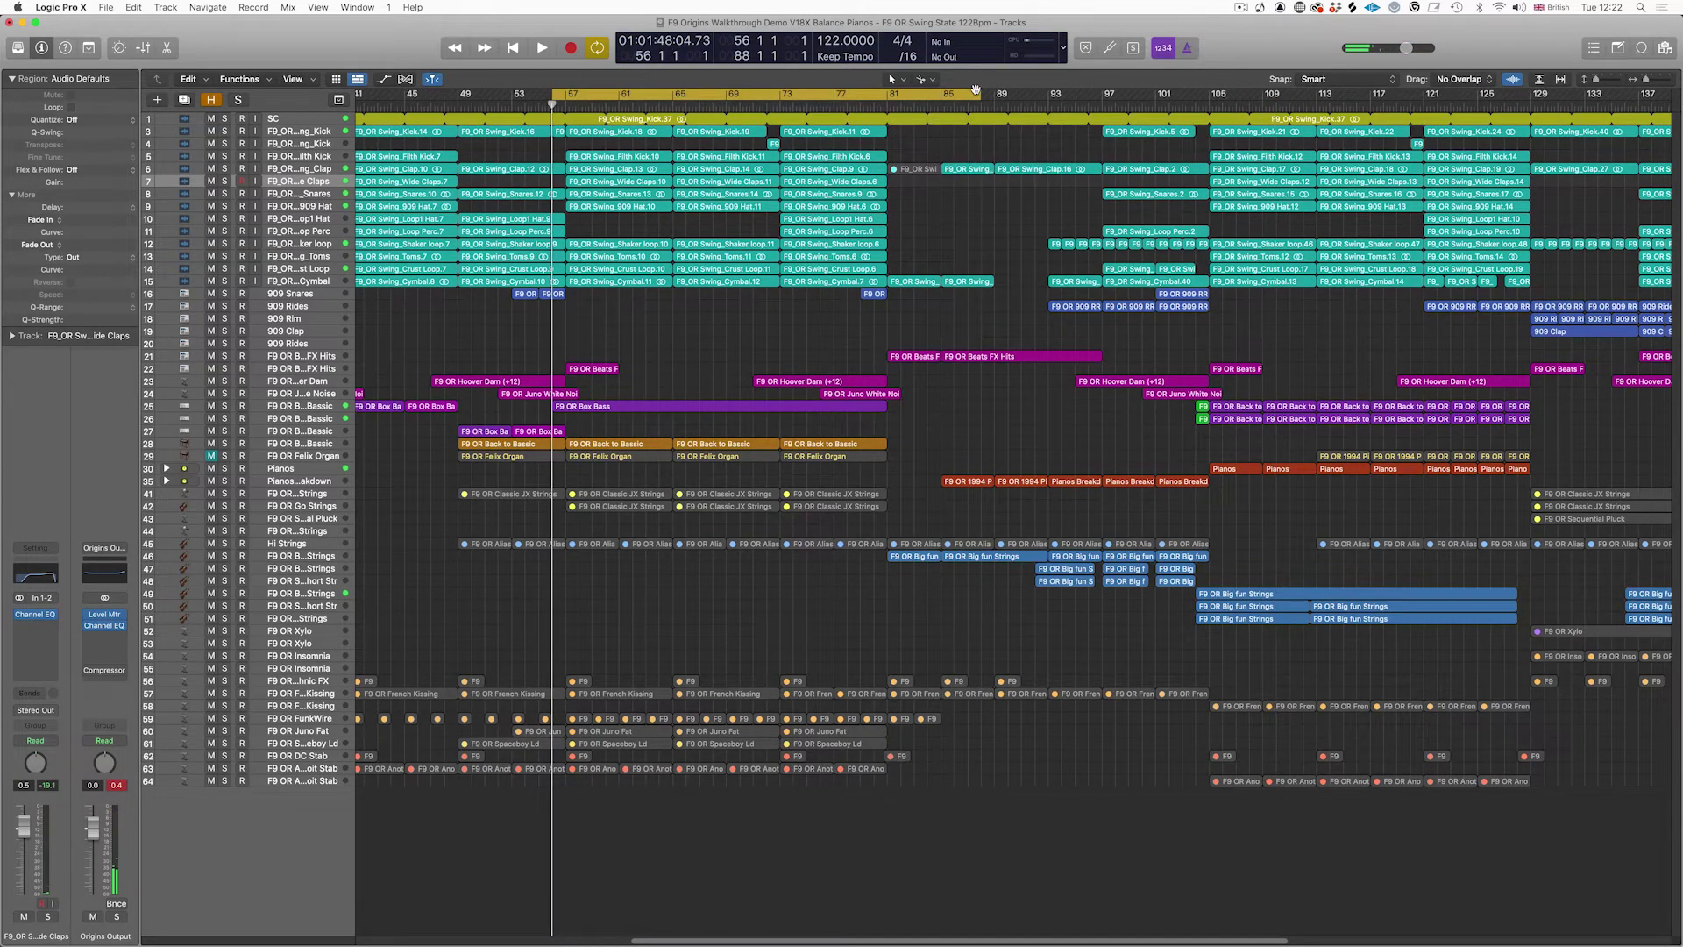
{"action": "key", "text": "space"}
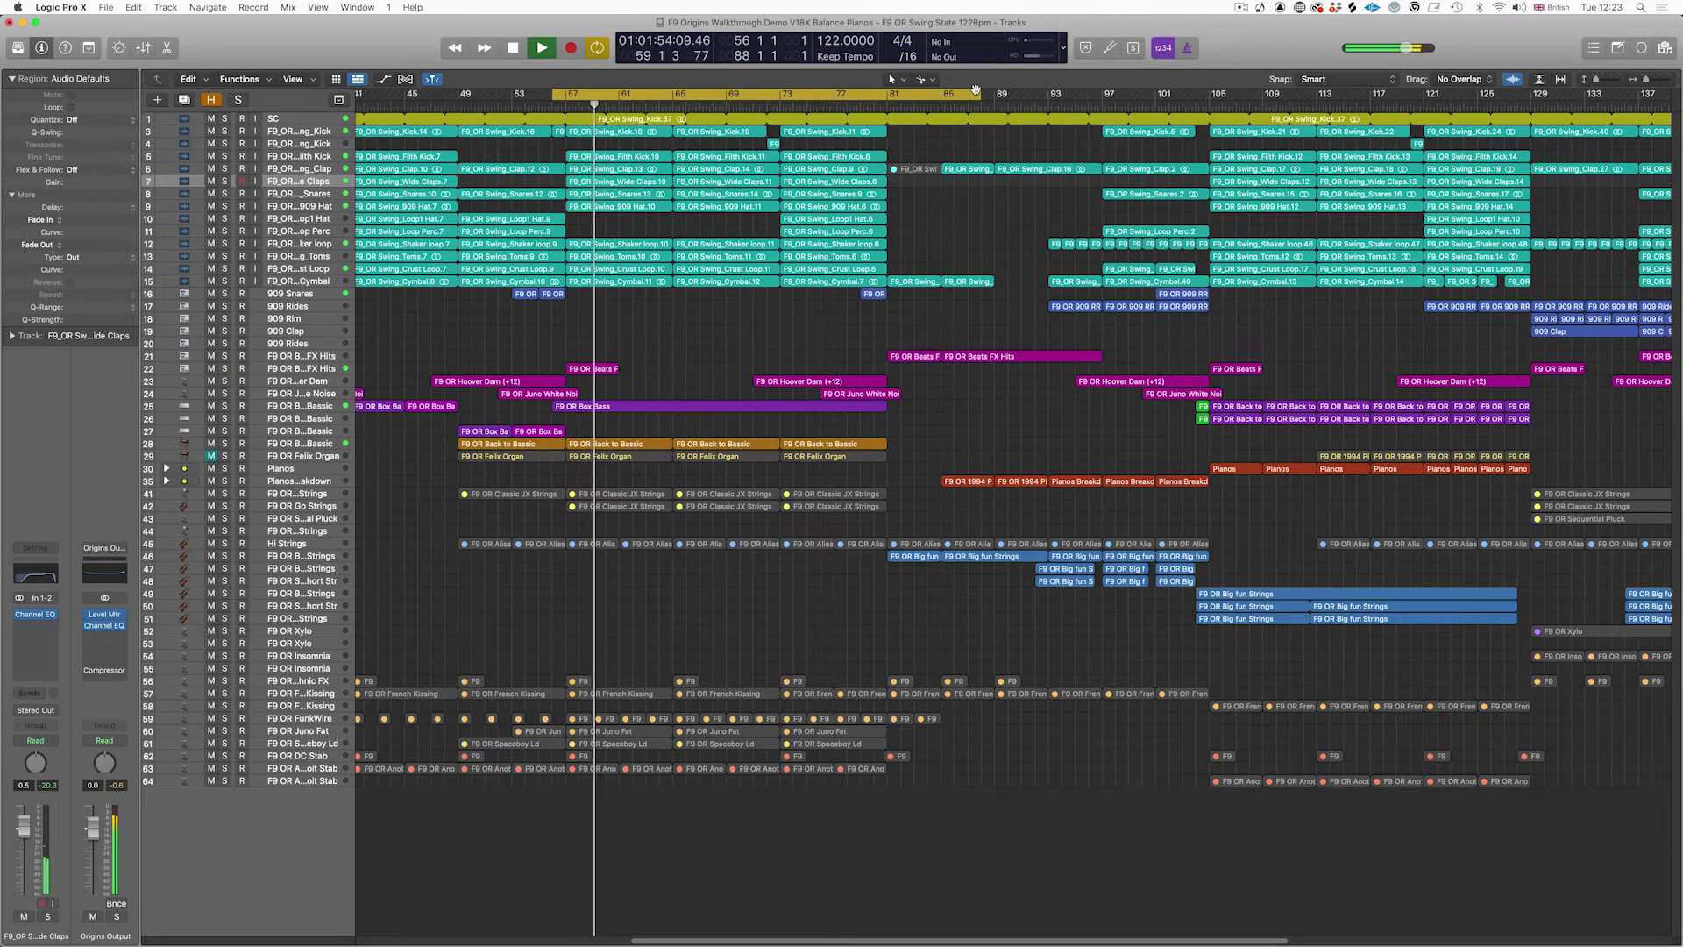
{"action": "key", "text": "space"}
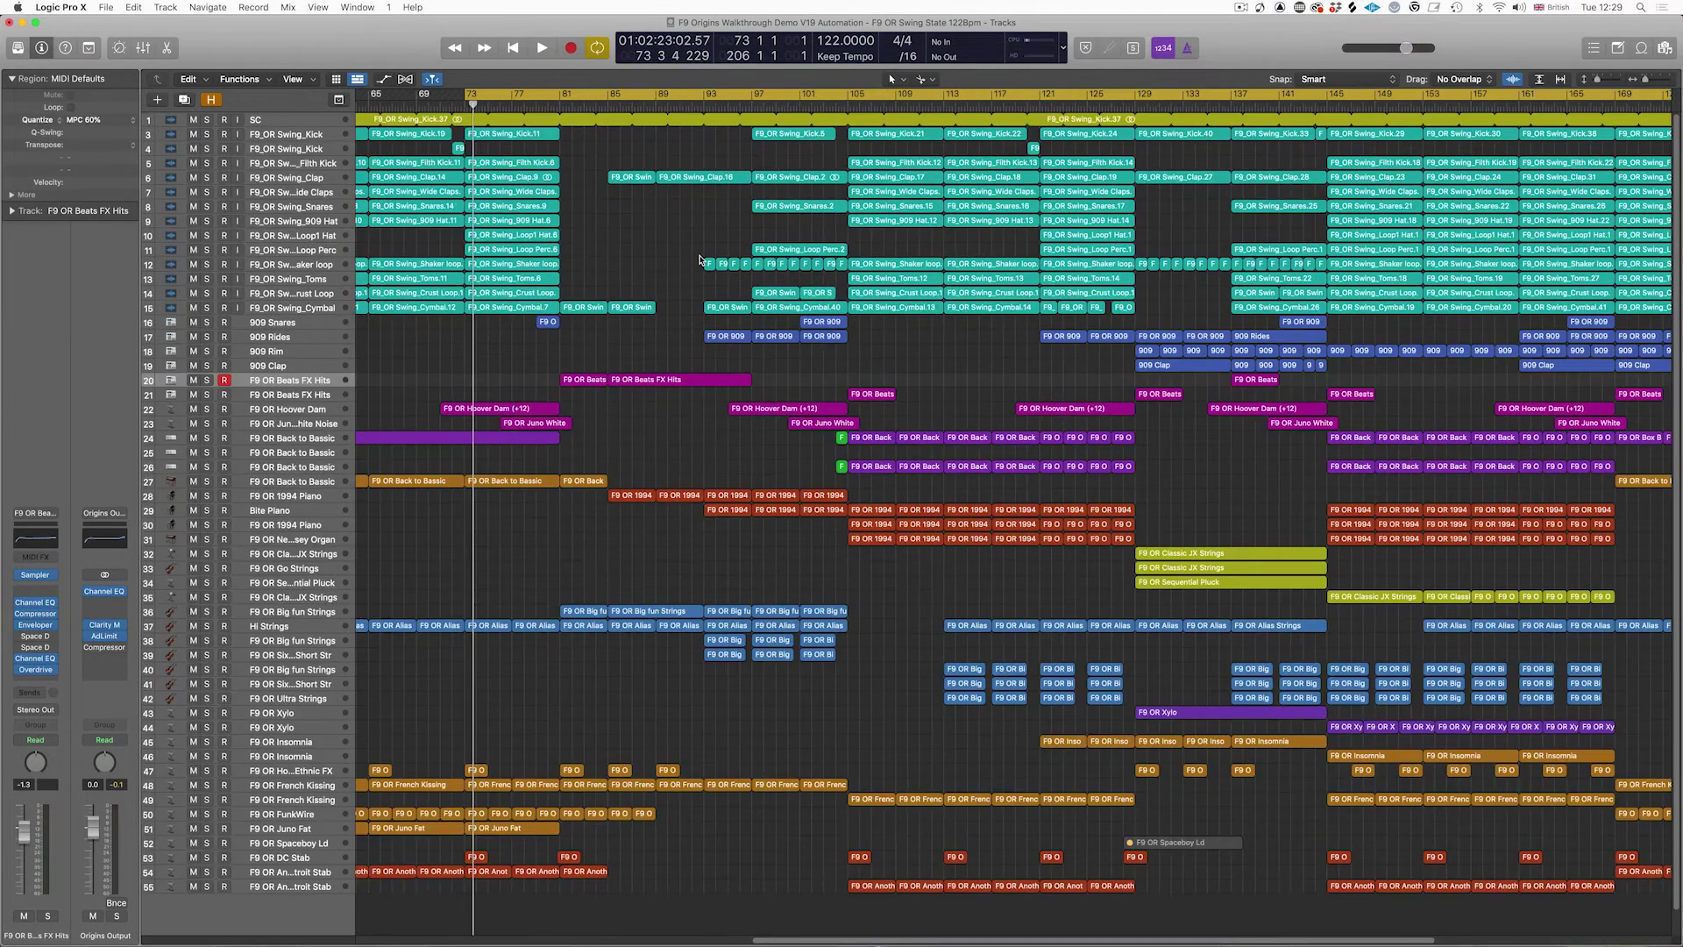
Step: Inspect the Adaptive Limiter settings on the Origins Output channel, and play the Automation version from bar 73
{"action": "scroll", "coordinate": [688, 252], "scroll_direction": "left", "scroll_amount": 1}
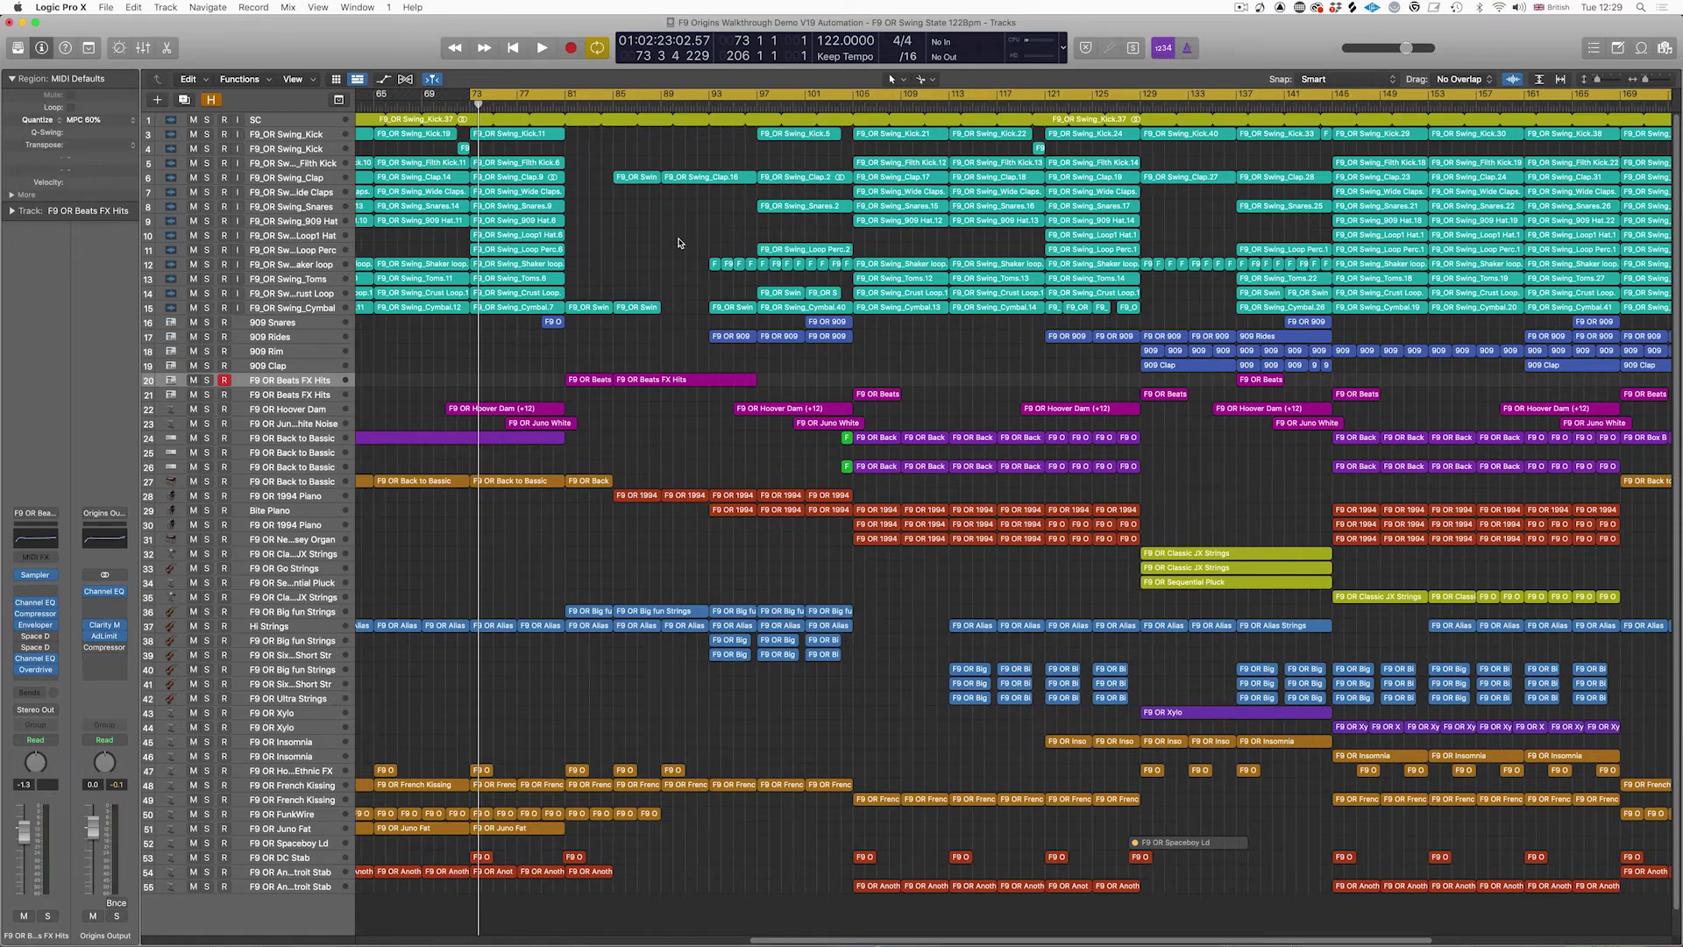
{"action": "left_click", "coordinate": [108, 641]}
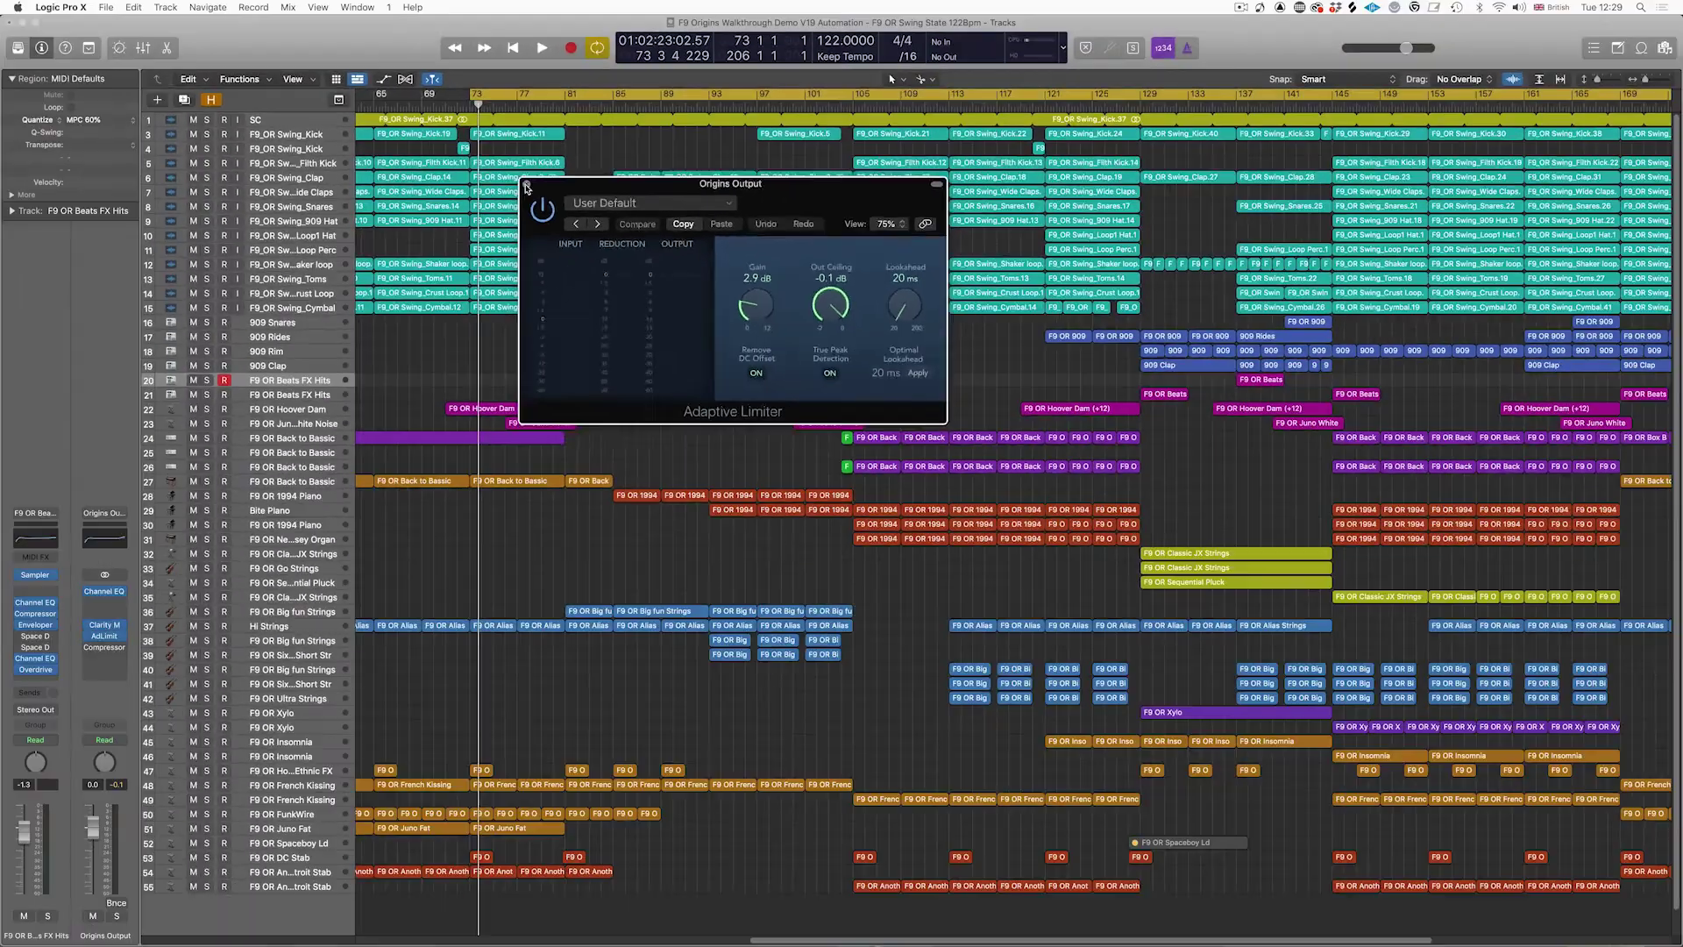
{"action": "left_click", "coordinate": [319, 171]}
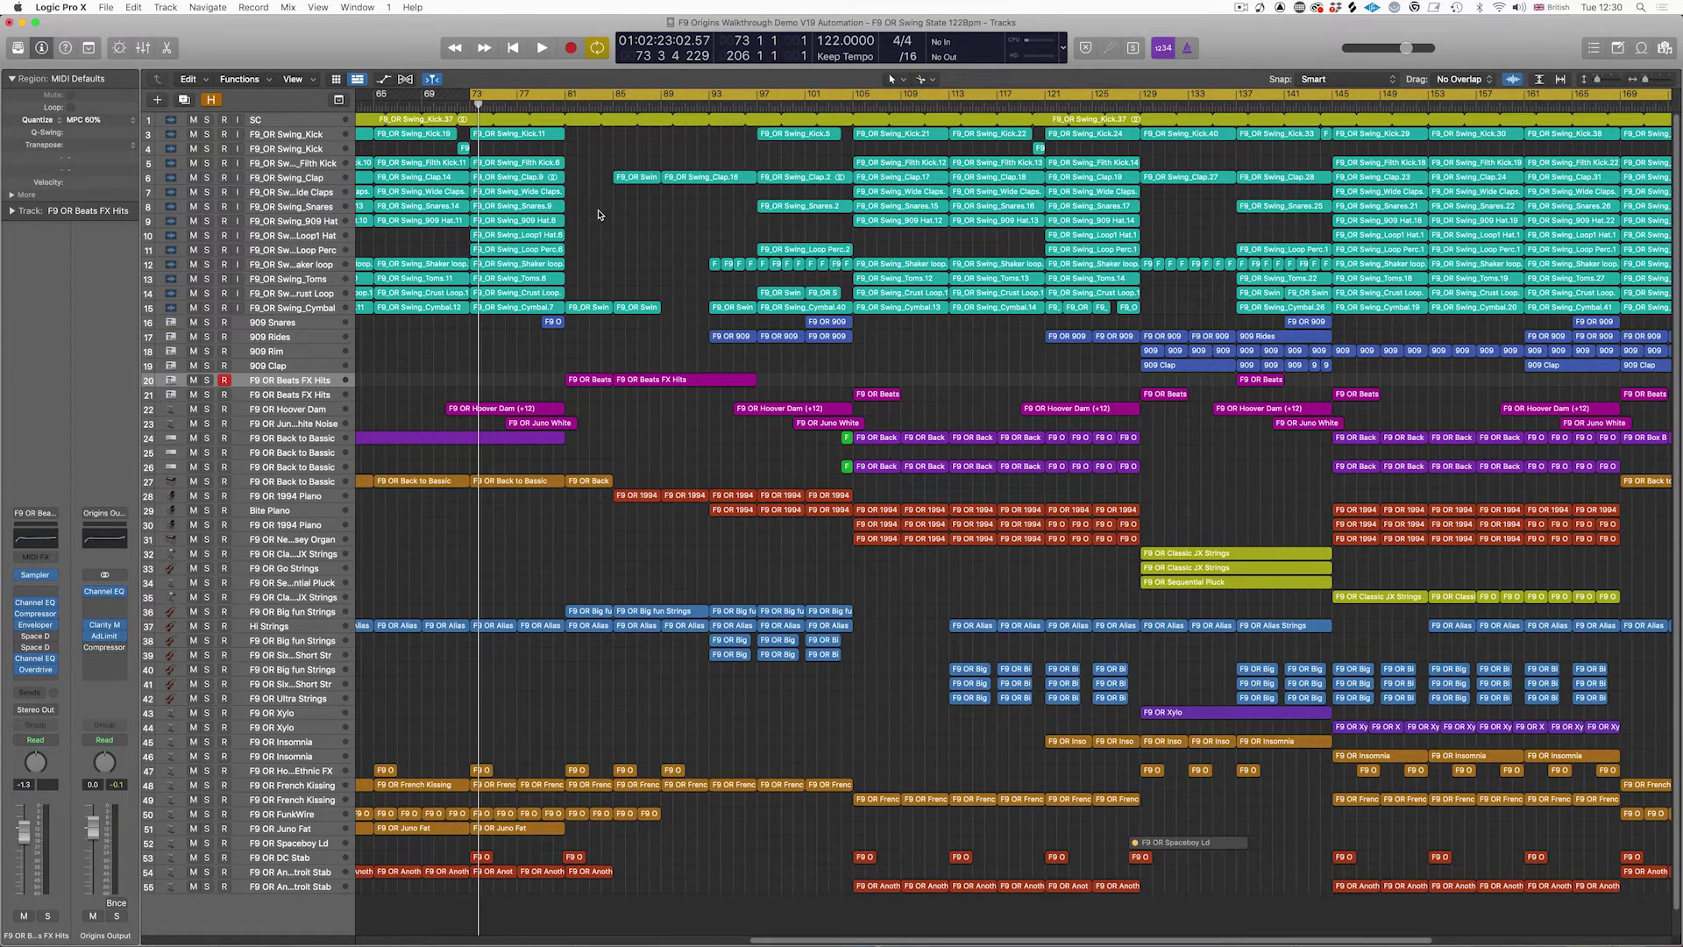
{"action": "key", "text": "Return"}
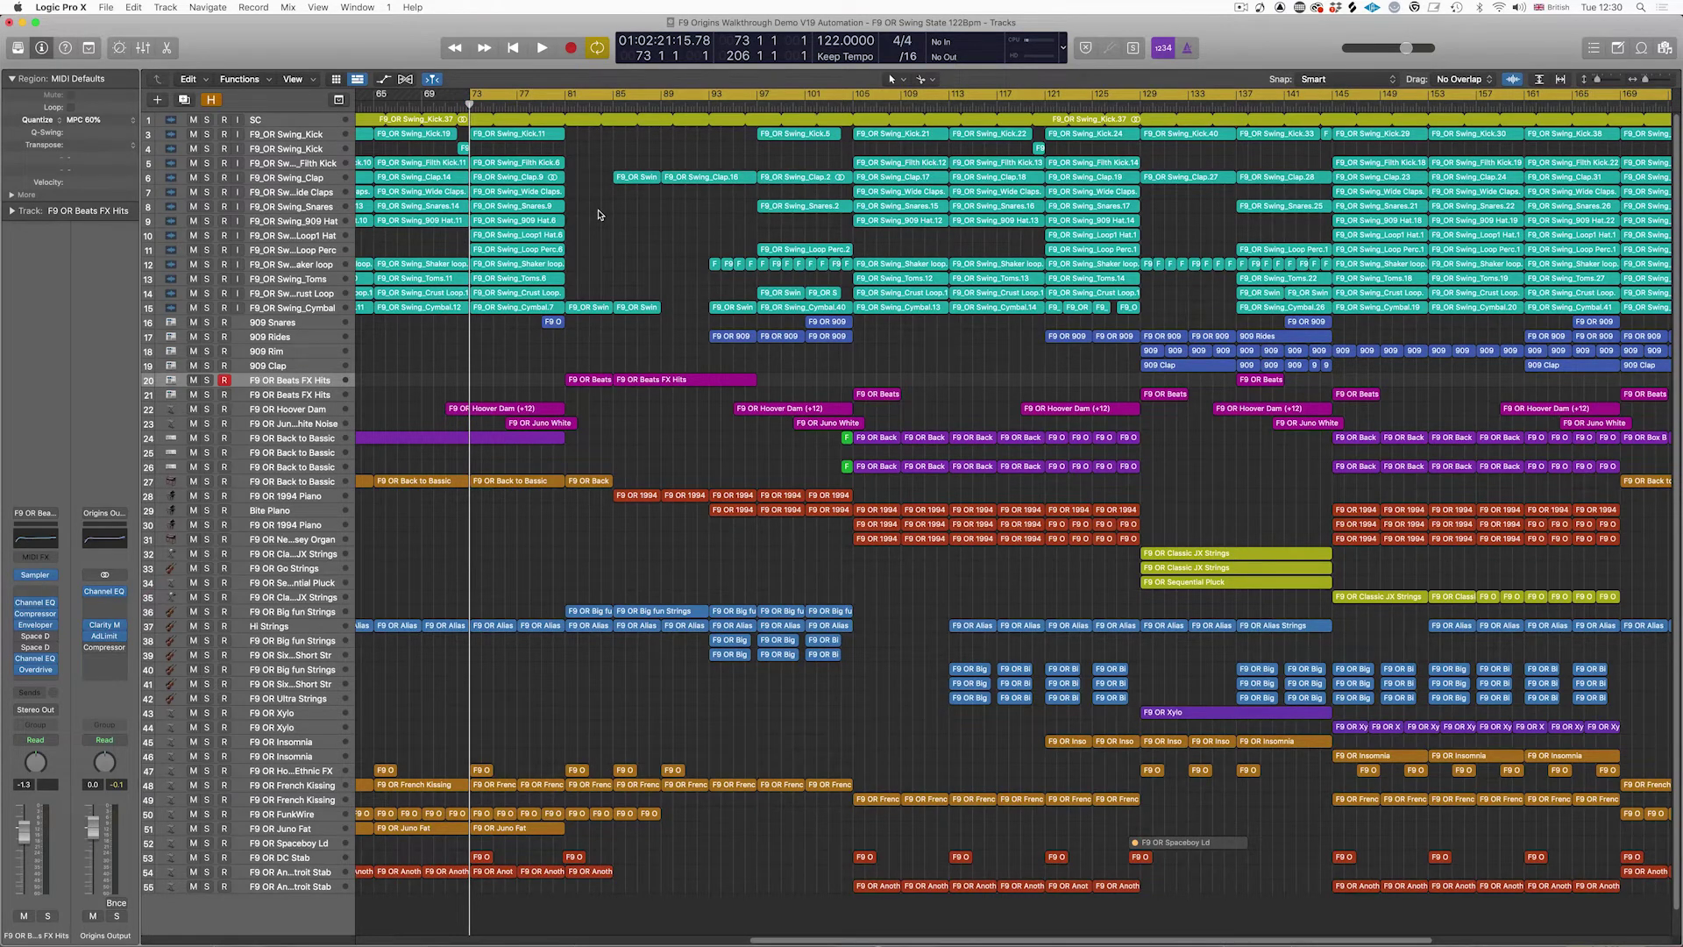
{"action": "key", "text": "space"}
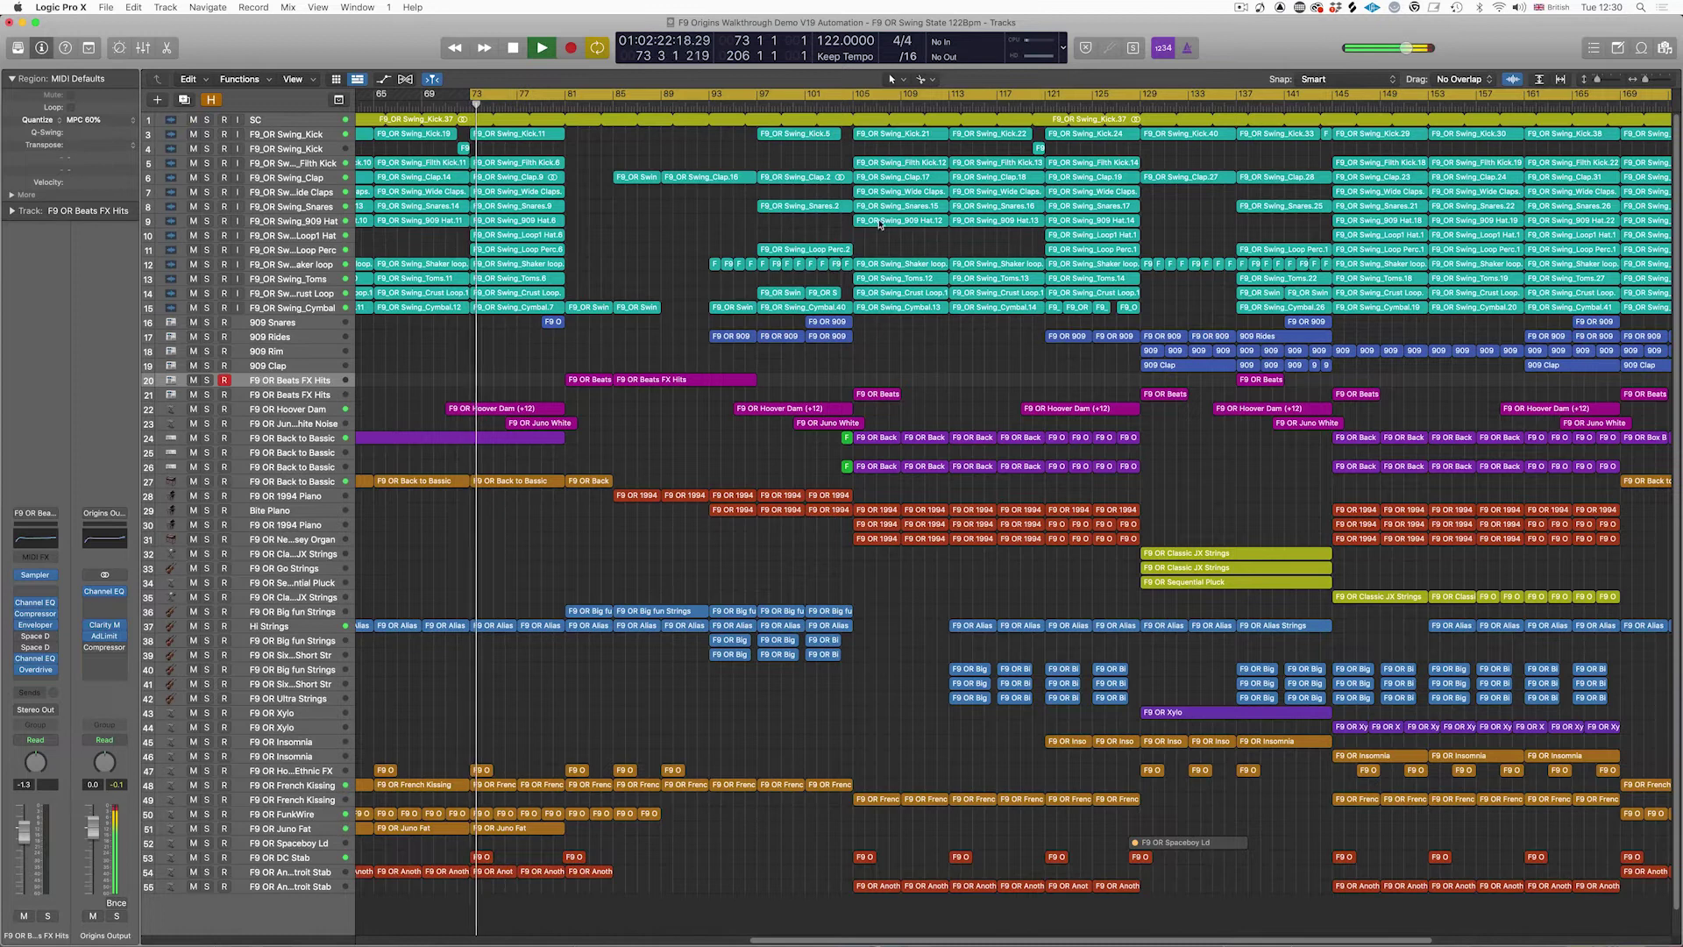
Step: Show track automation and raise the Hall Verb automation peak near bar 85 on the upper Another Detroit Stab track to -11.5 dB
{"action": "left_click", "coordinate": [1600, 78]}
{"action": "left_click_drag", "start_coordinate": [1601, 79], "coordinate": [1605, 78]}
{"action": "scroll", "coordinate": [658, 665], "scroll_direction": "down", "scroll_amount": 20}
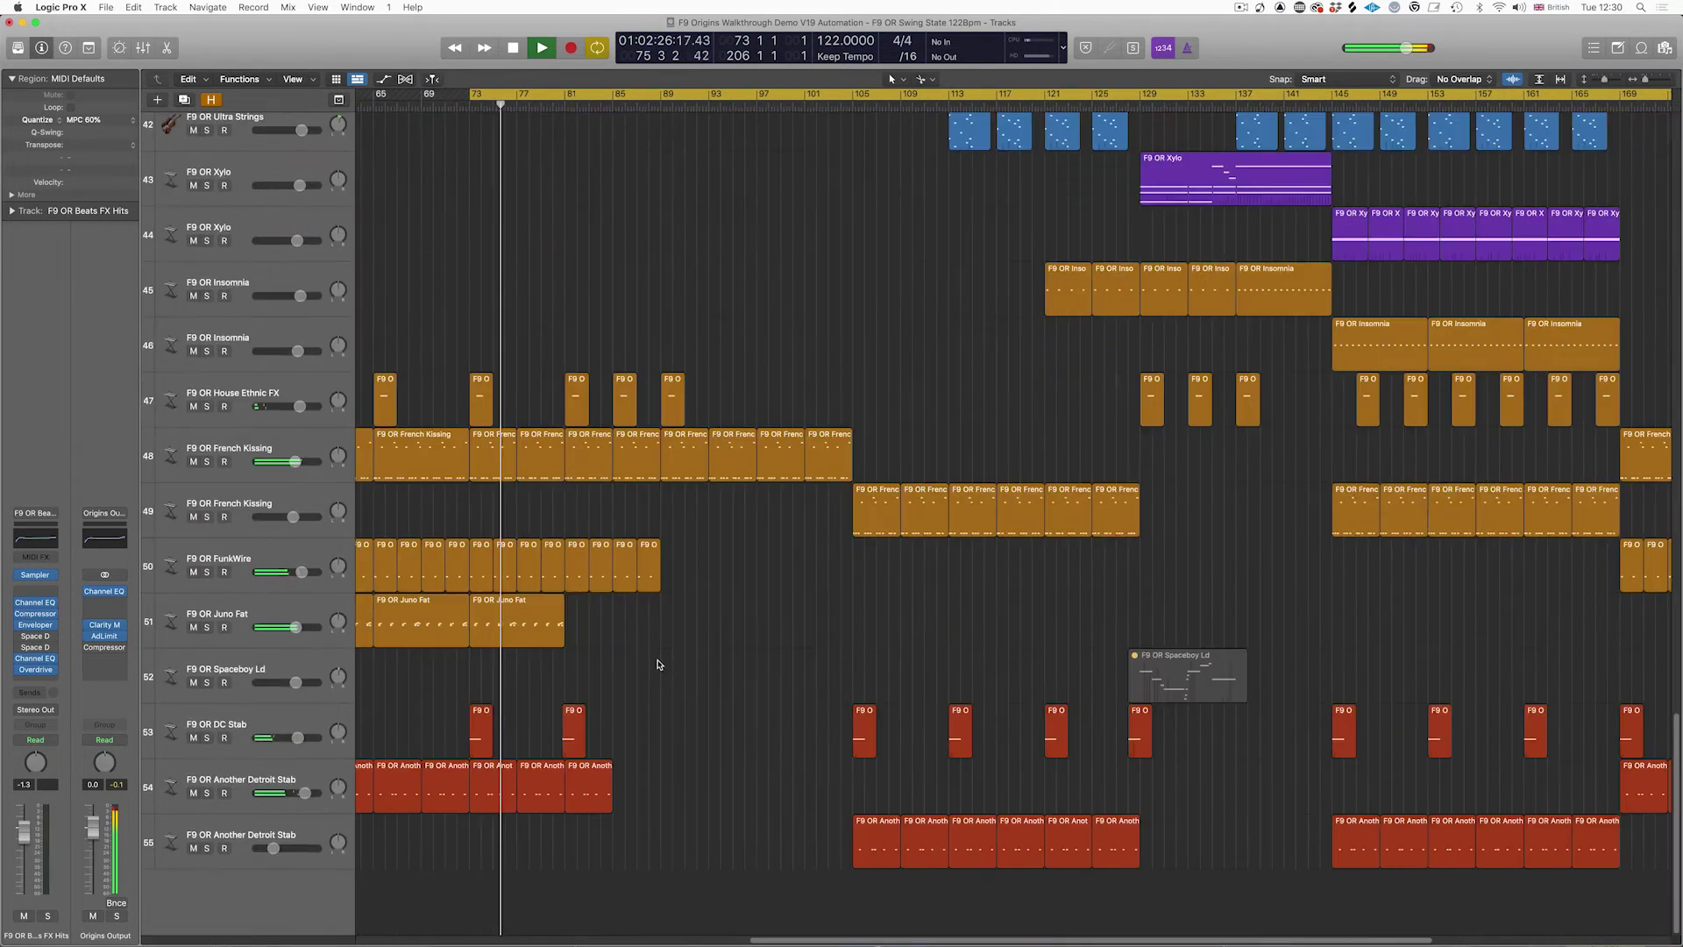
{"action": "key", "text": "a"}
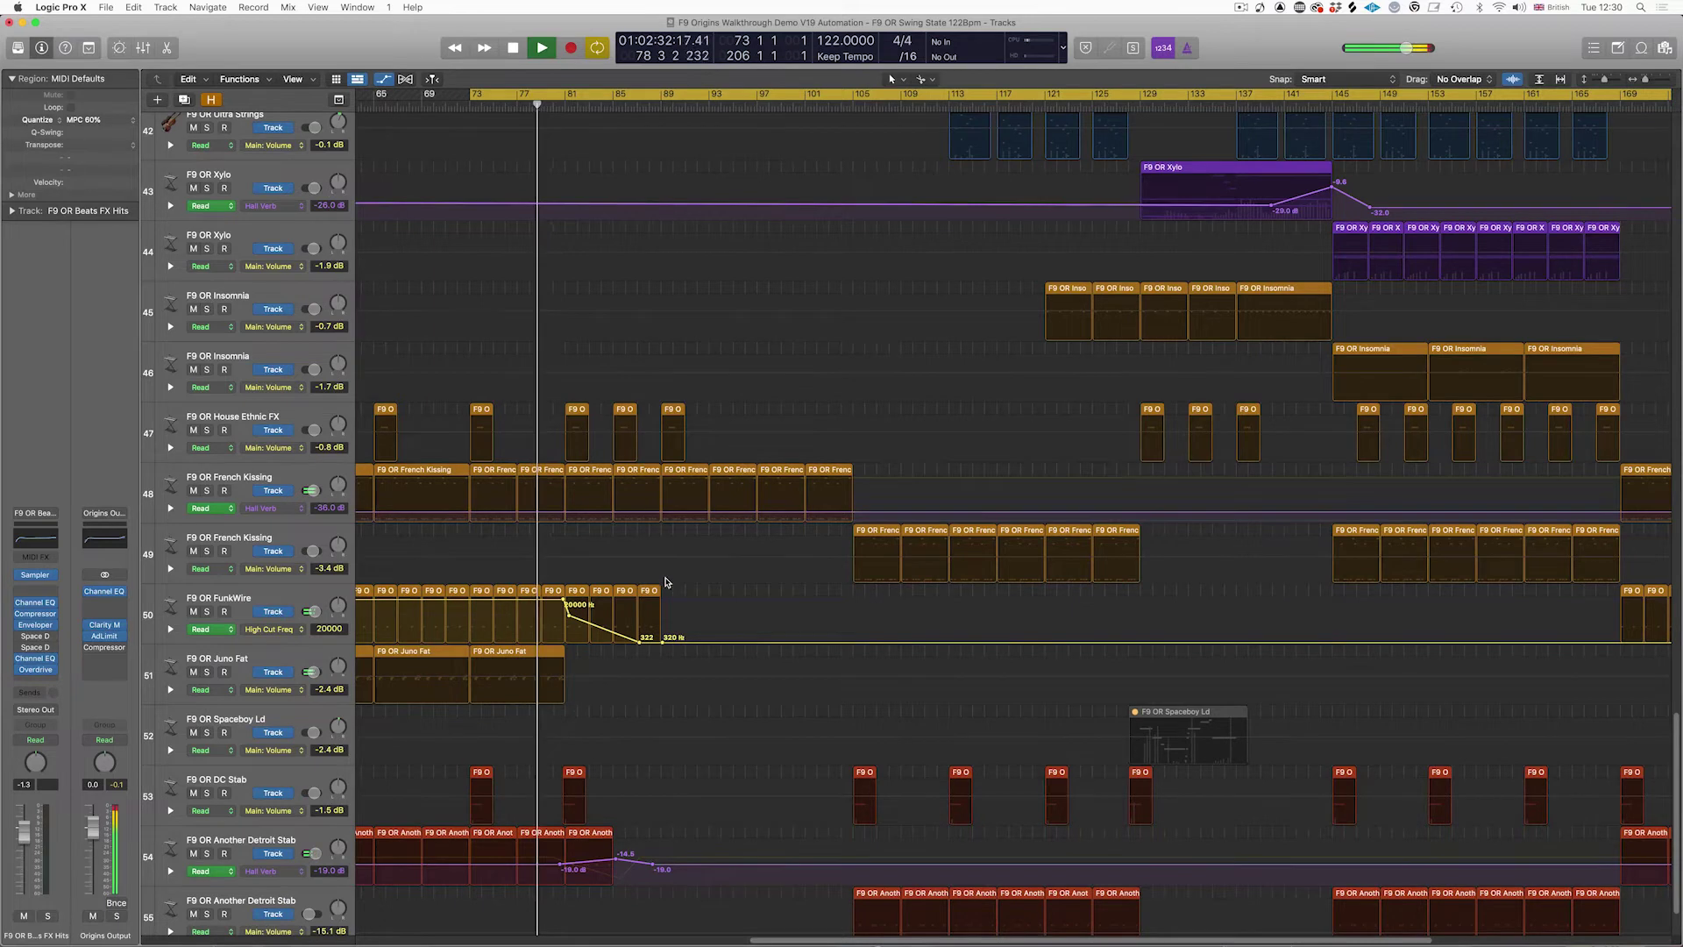
{"action": "scroll", "coordinate": [669, 583], "scroll_direction": "right", "scroll_amount": 1}
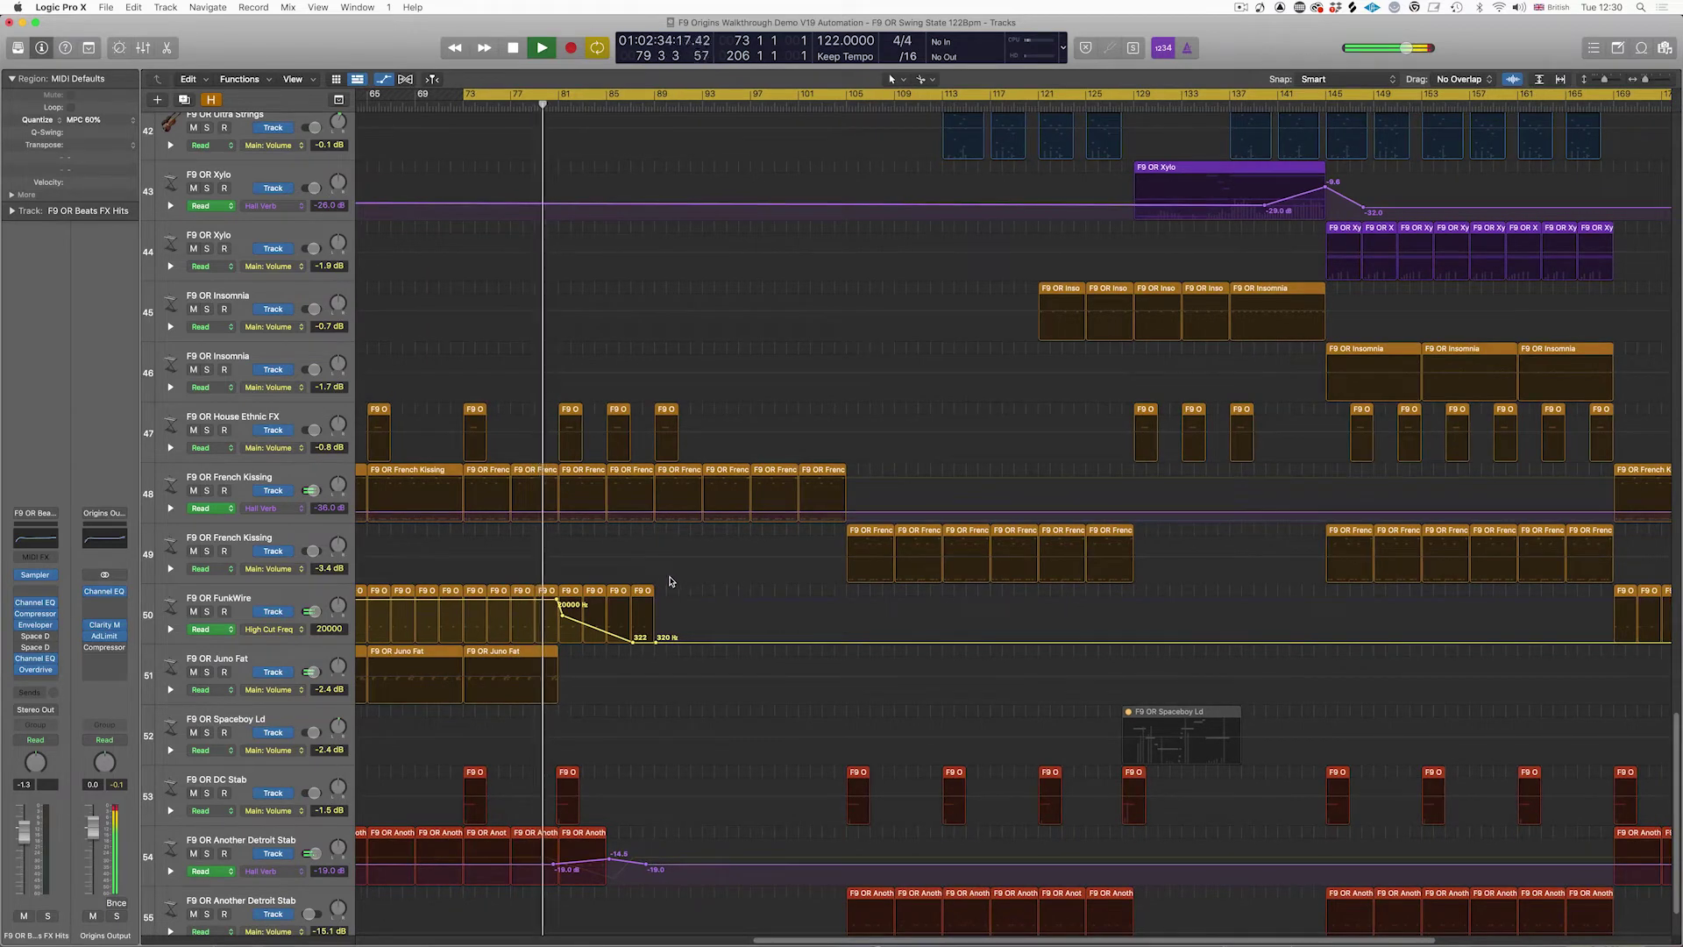
{"action": "left_click_drag", "start_coordinate": [619, 854], "coordinate": [611, 858]}
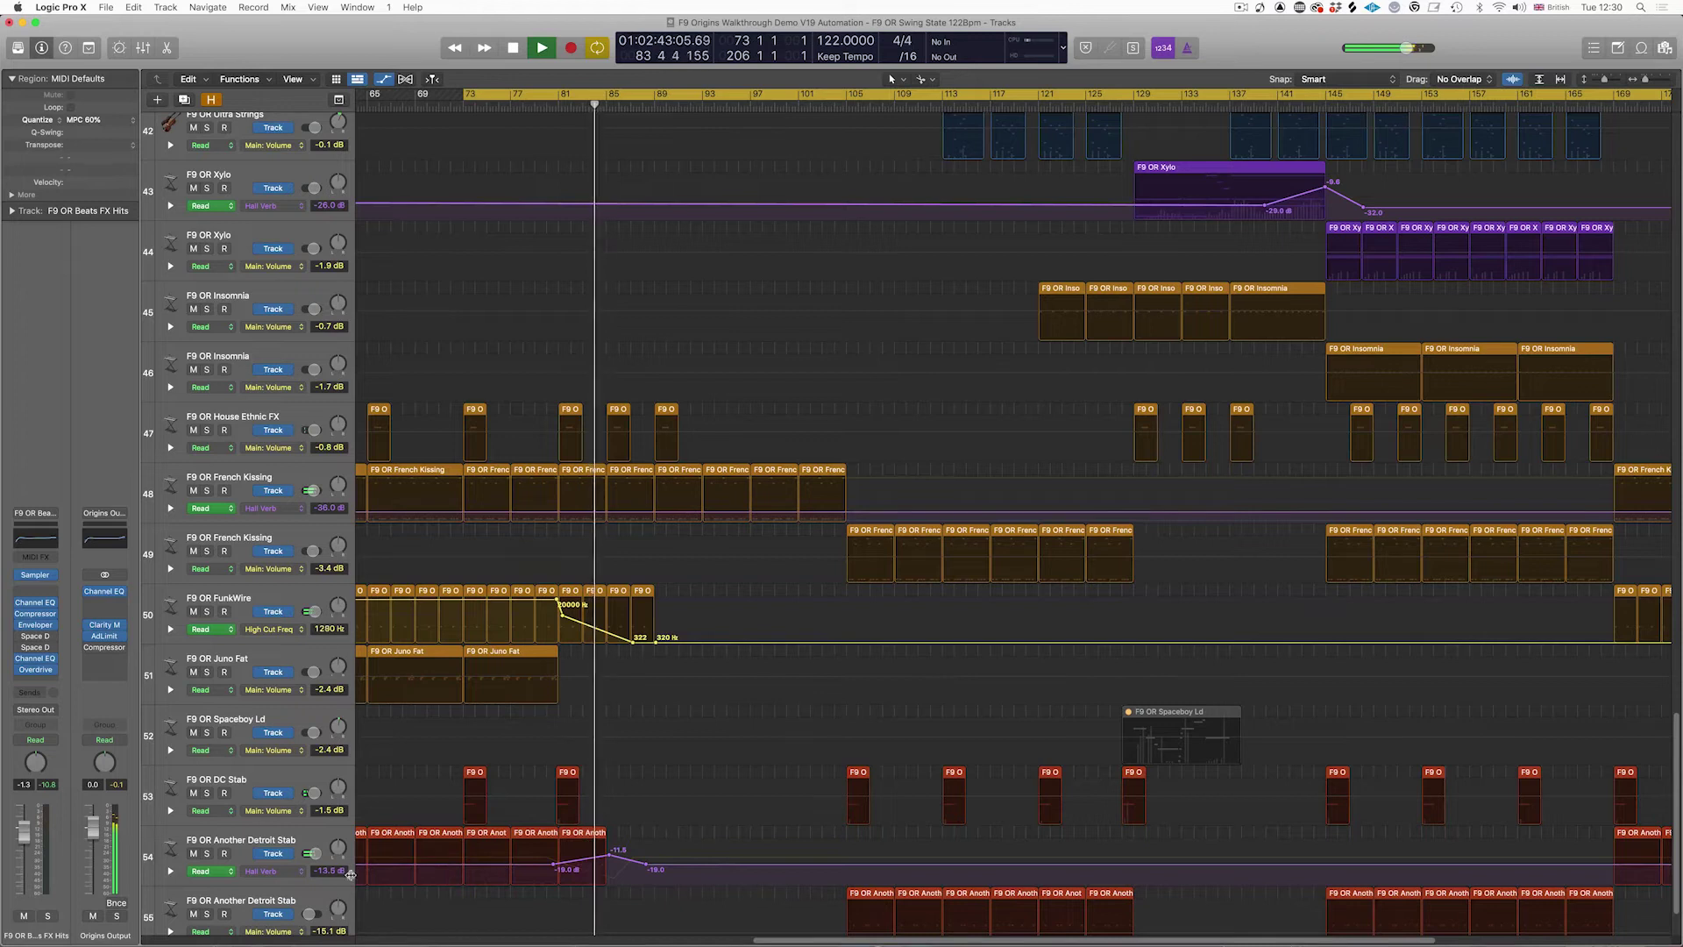
Step: Expand the upper Another Detroit Stab track's automation lanes to examine its low cut and high cut frequency curves, and stop playback
{"action": "left_click", "coordinate": [171, 871]}
{"action": "scroll", "coordinate": [491, 570], "scroll_direction": "down", "scroll_amount": 5}
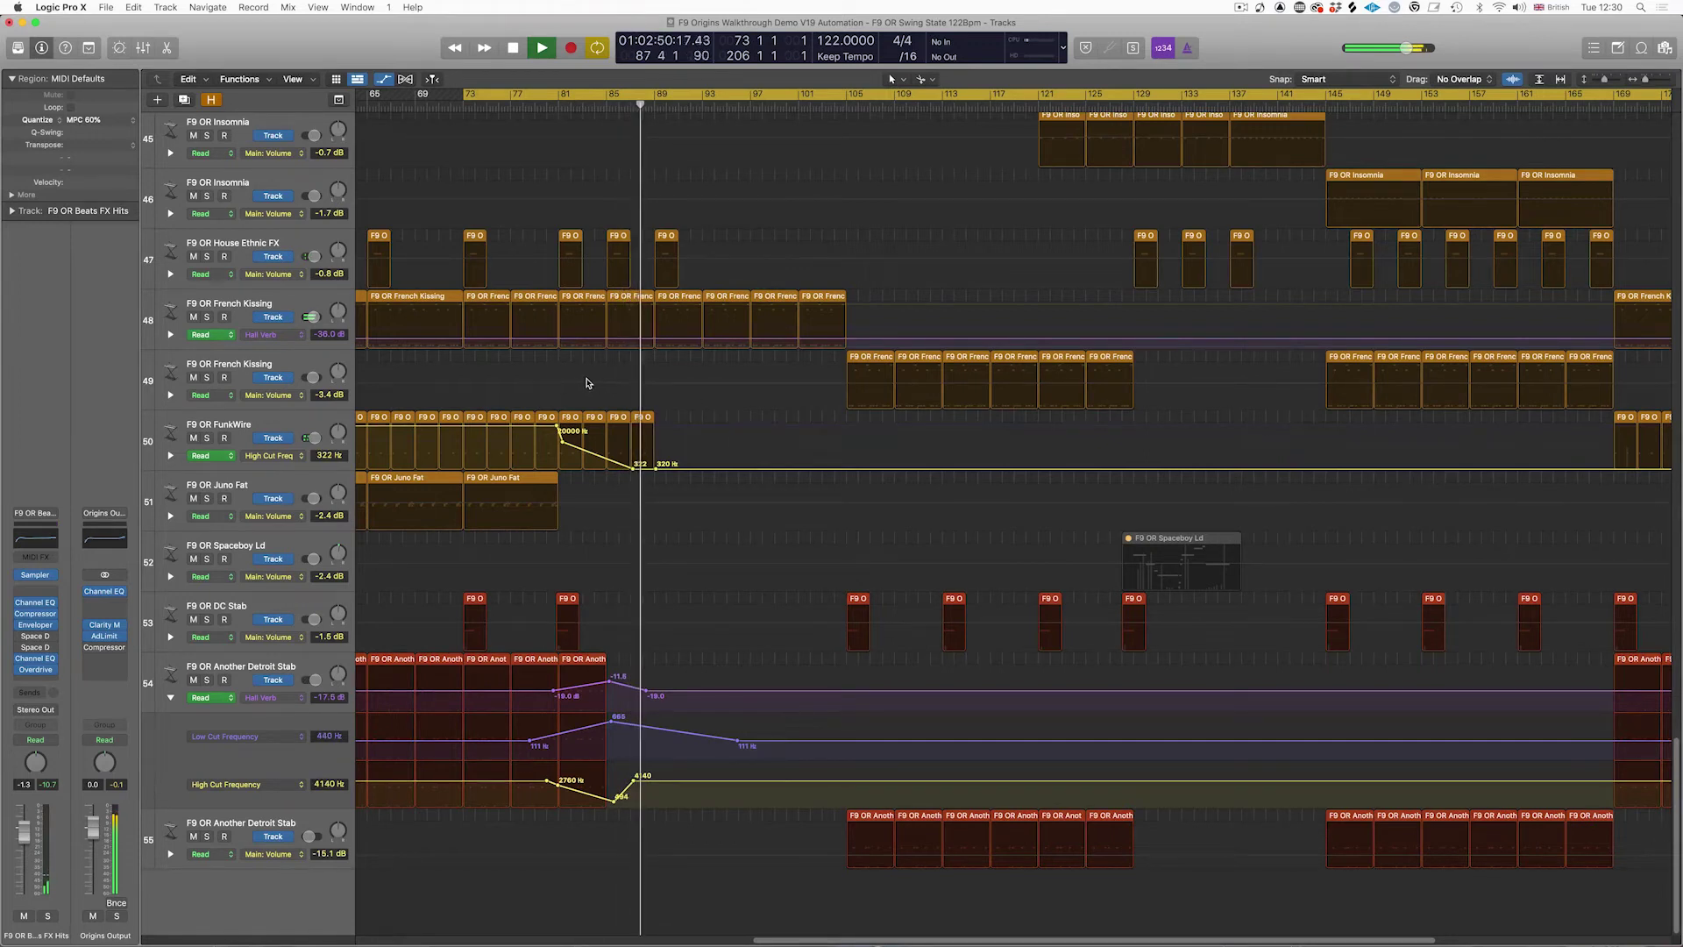
{"action": "key", "text": "space"}
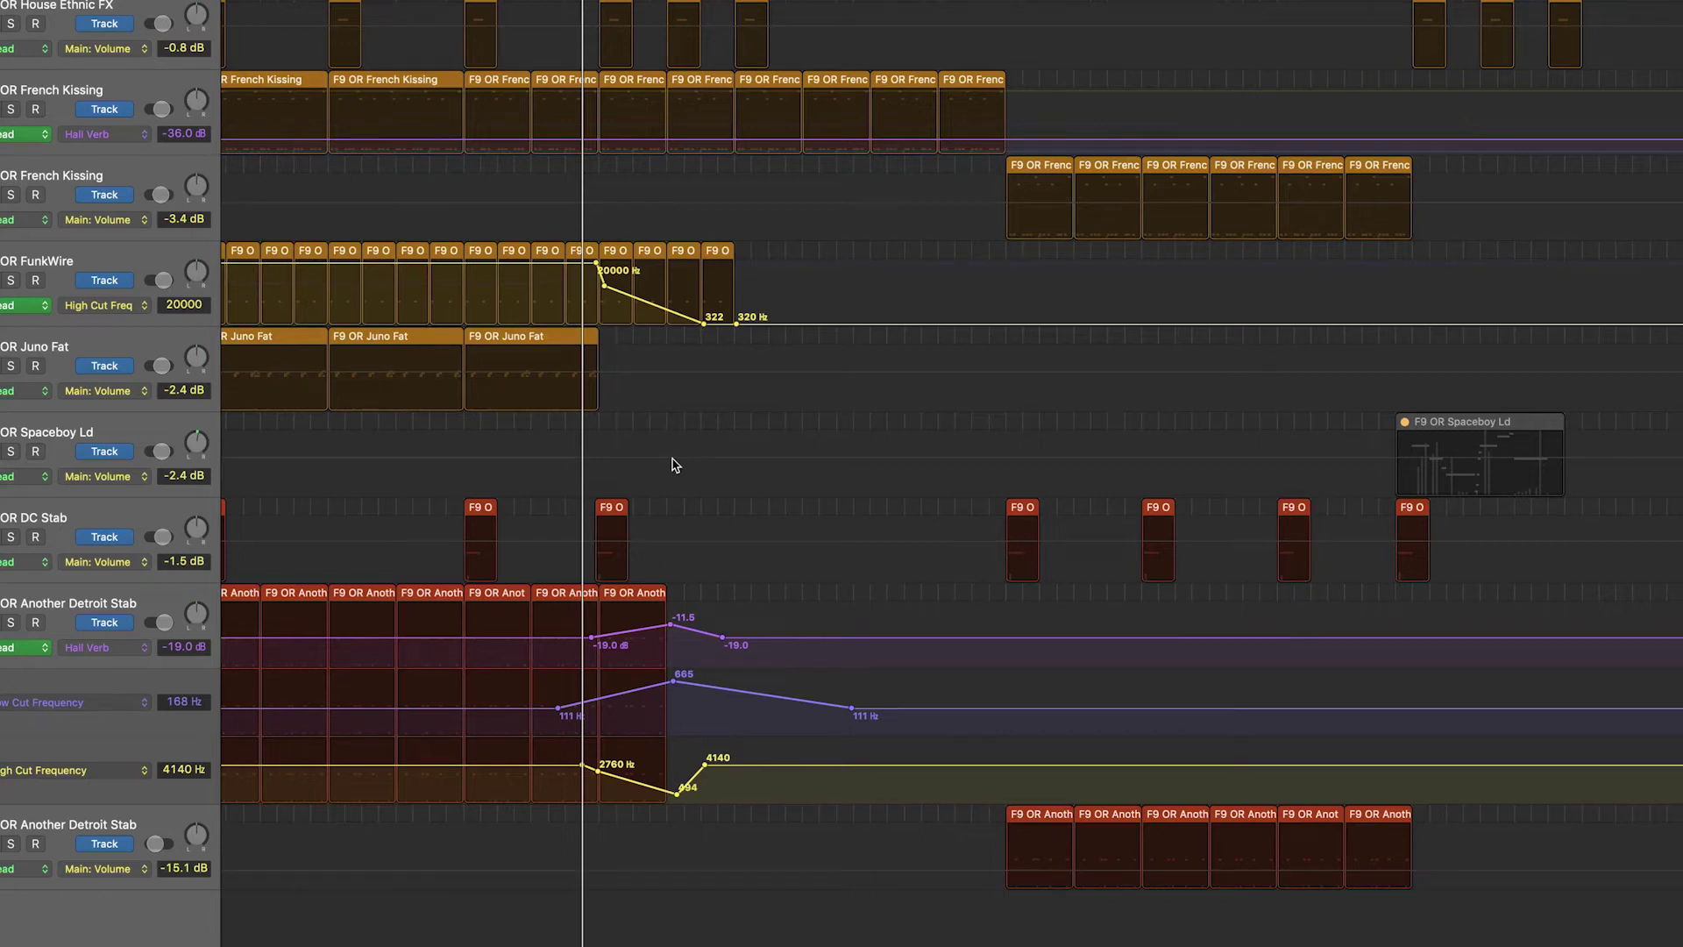
Step: Solo the Another Detroit Stab region at bar 81 and play its filter sweep on an expanded timeline, including the FunkWire regions
{"action": "left_click", "coordinate": [635, 595]}
{"action": "key", "text": "ctrl+s"}
{"action": "key", "text": "space"}
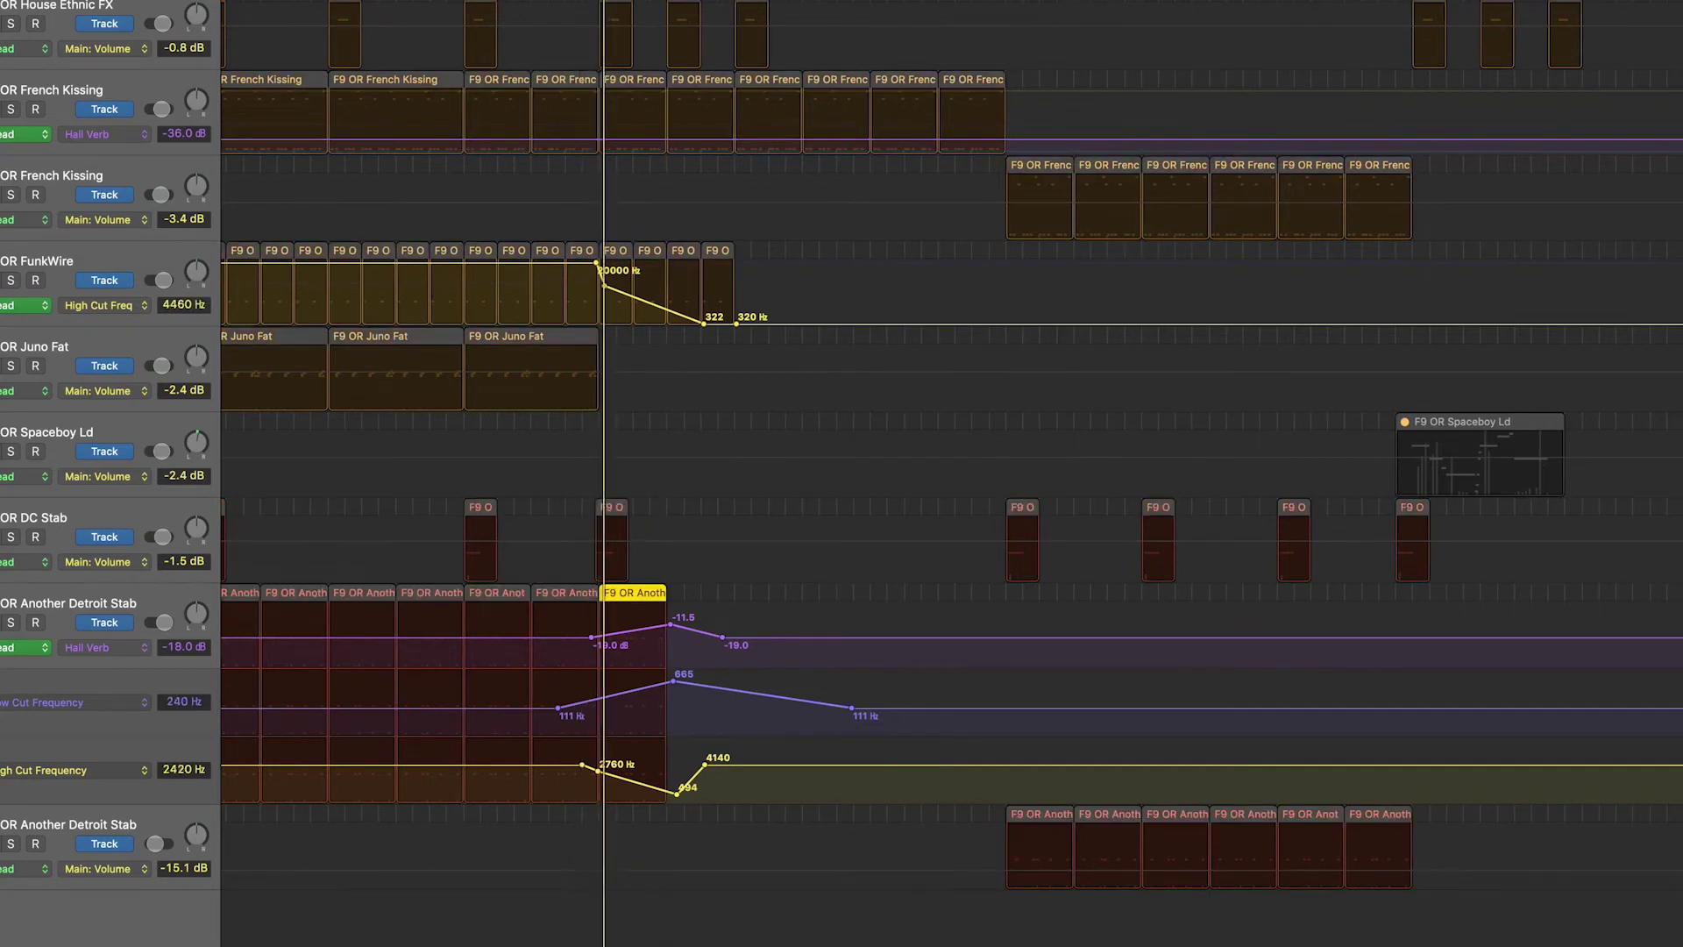
{"action": "key", "text": "super+Right"}
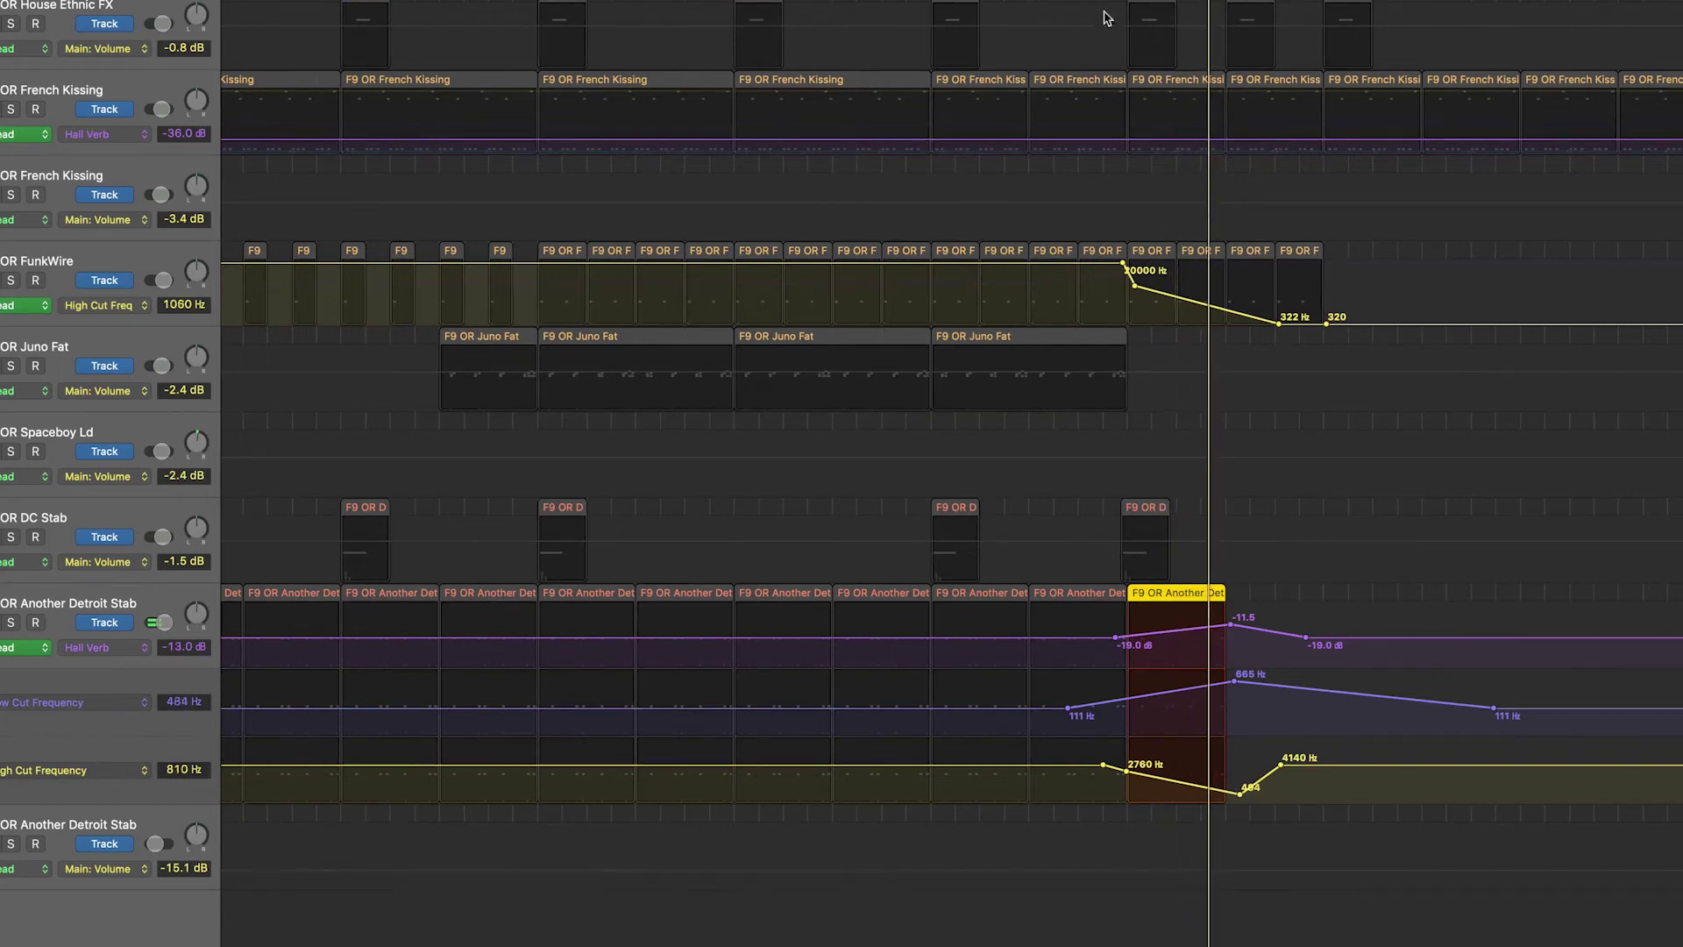
{"action": "left_click_drag", "start_coordinate": [1356, 253], "coordinate": [1150, 272]}
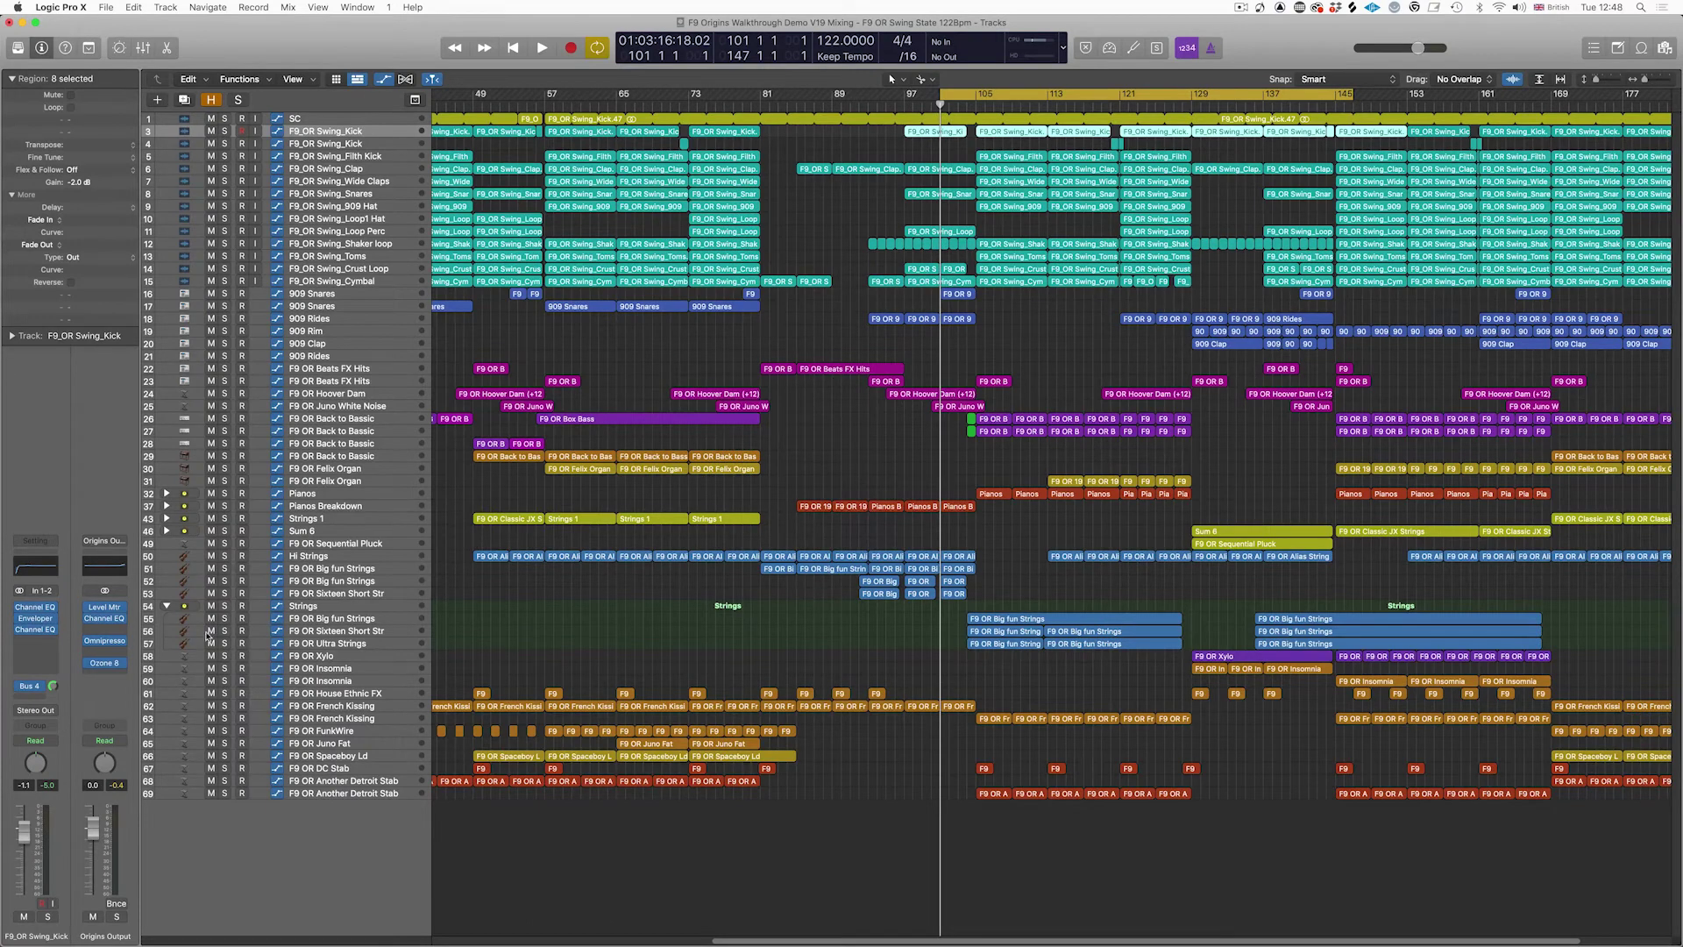
Step: Inspect the Omnipressor settings on the Origins Output channel, including its Mix amount, and close the plug-in
{"action": "mouse_move", "coordinate": [109, 644]}
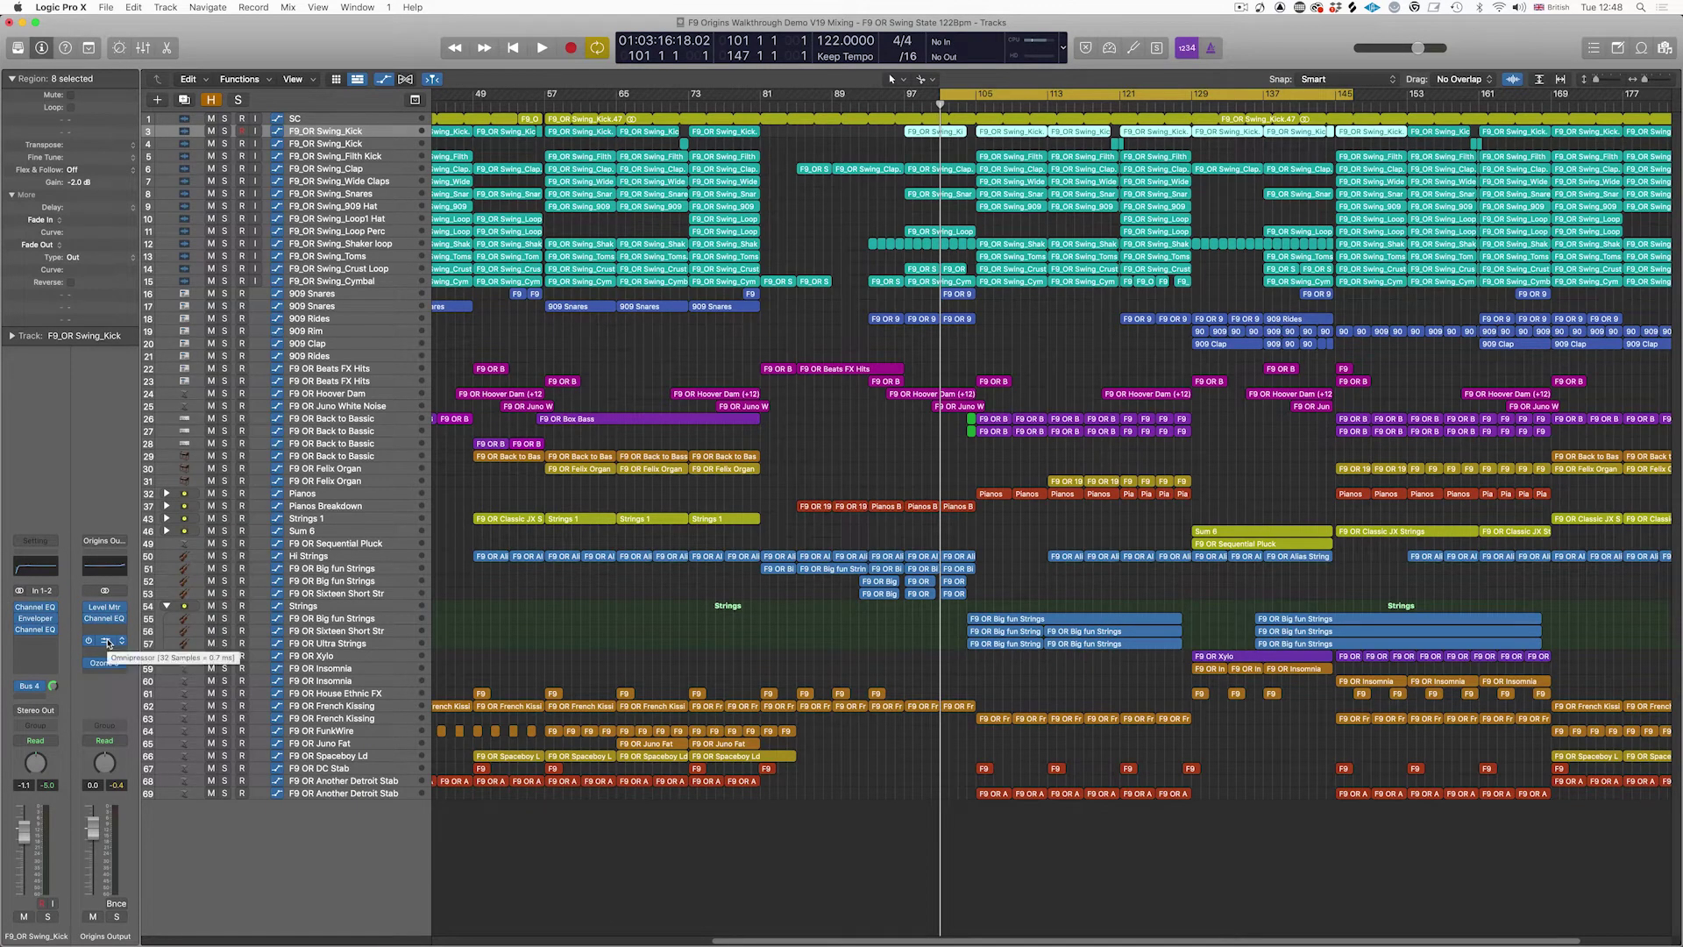
{"action": "left_click", "coordinate": [108, 644]}
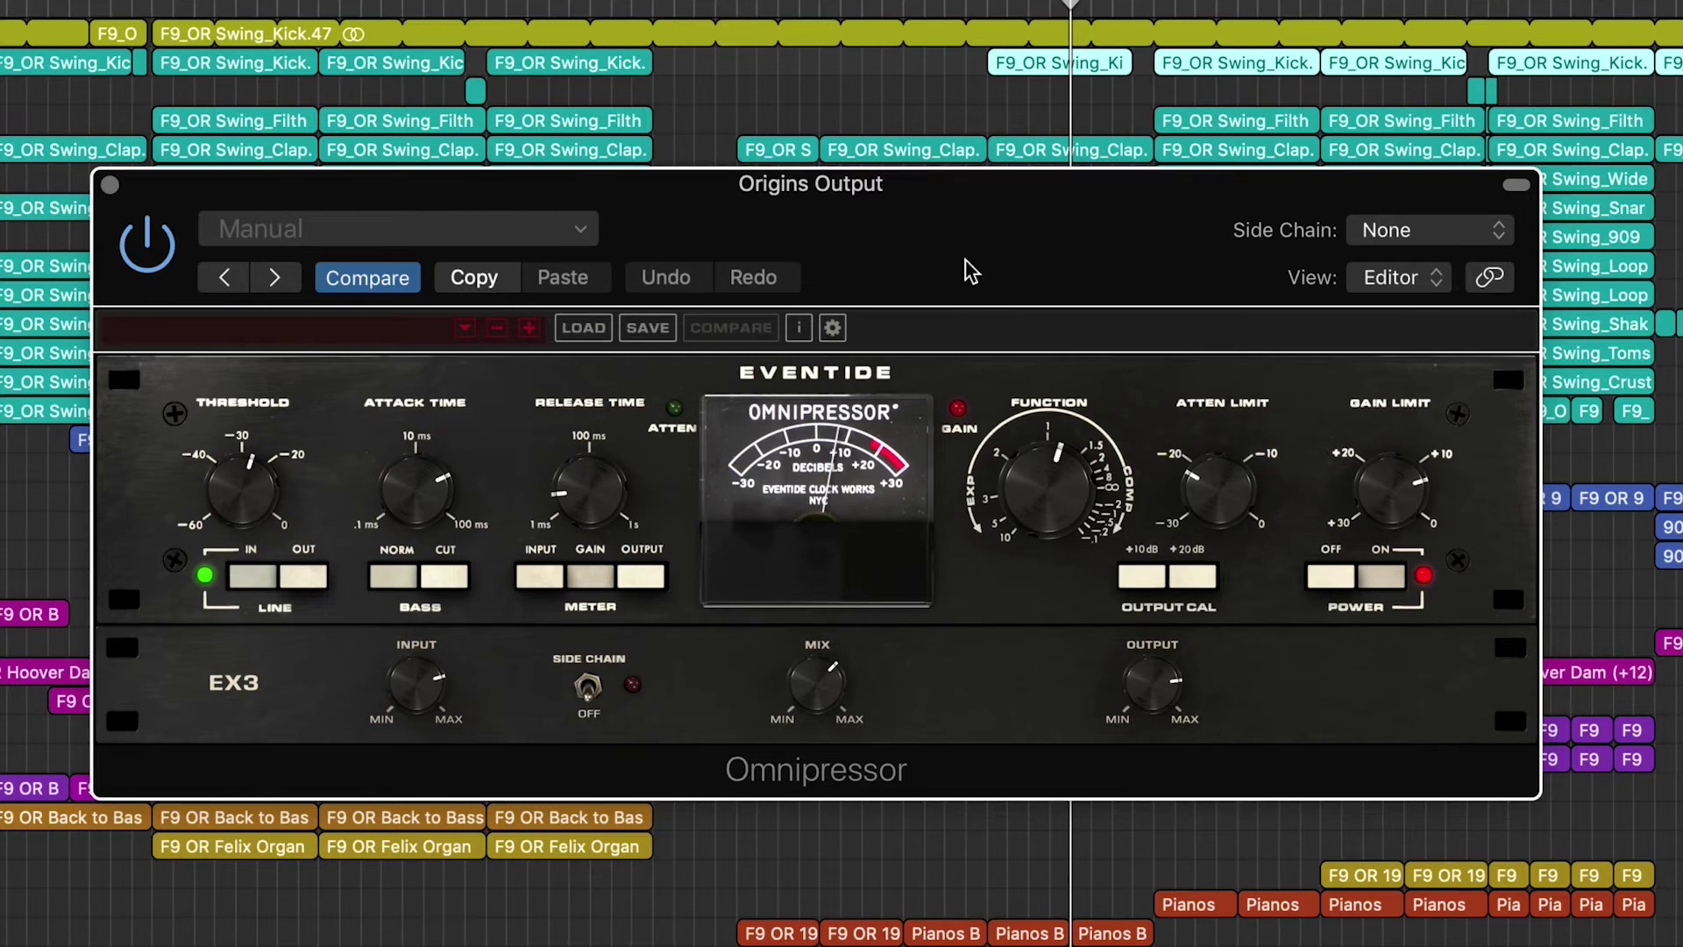
{"action": "left_click_drag", "start_coordinate": [789, 692], "coordinate": [795, 704]}
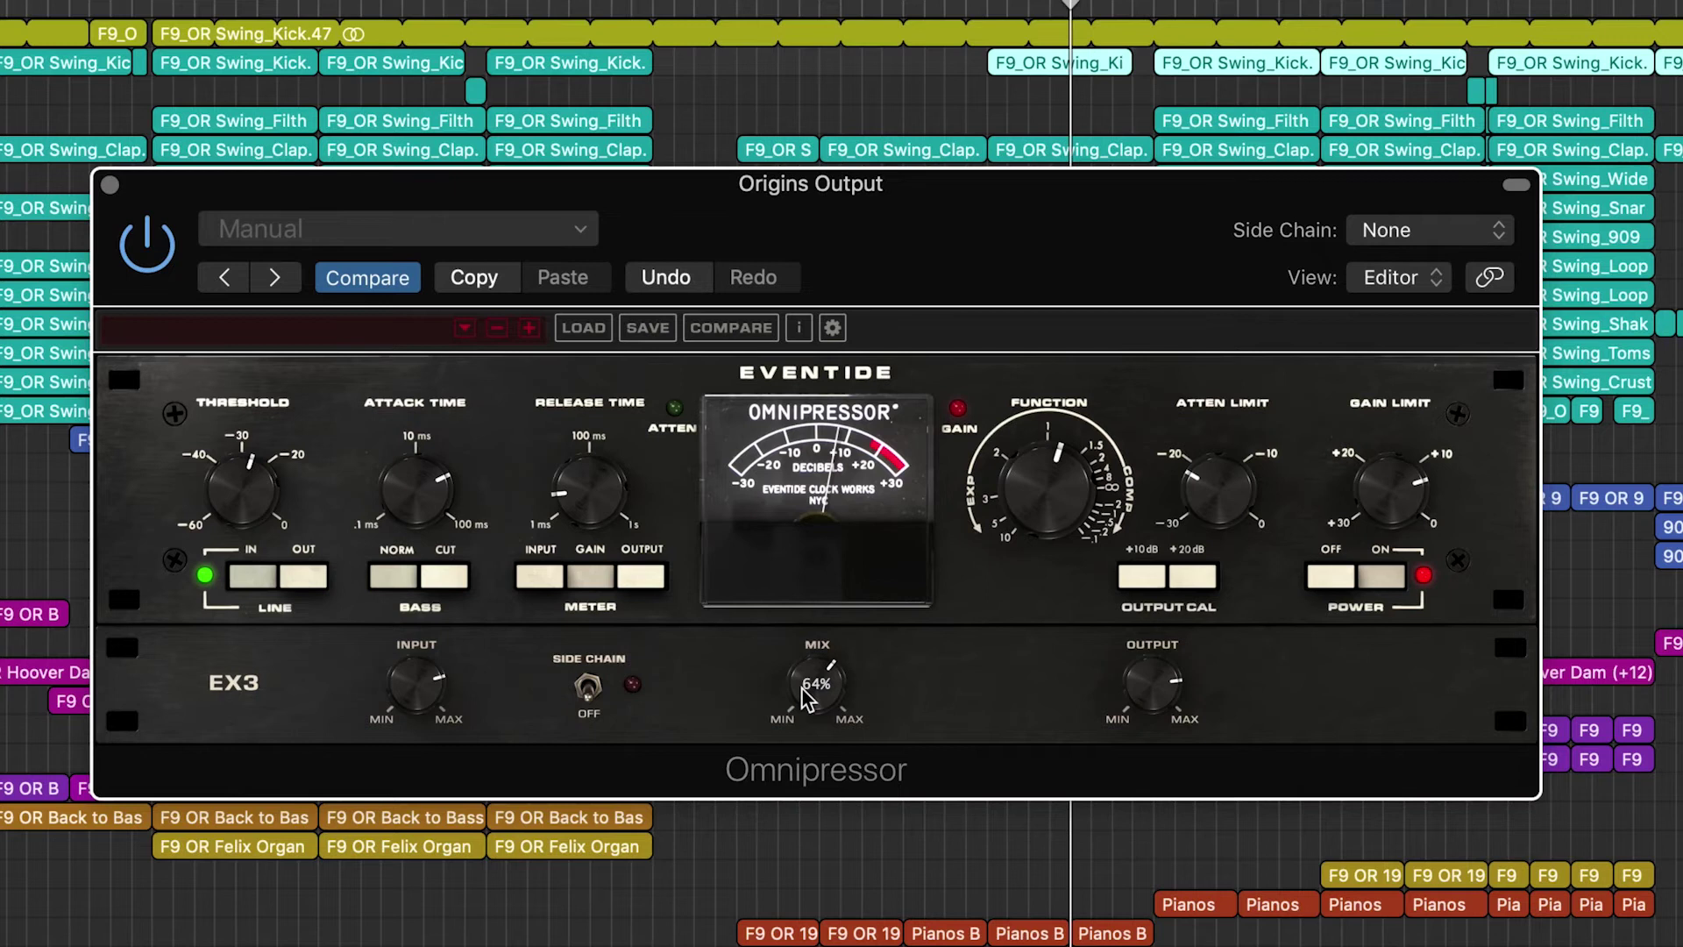
{"action": "left_click", "coordinate": [108, 185]}
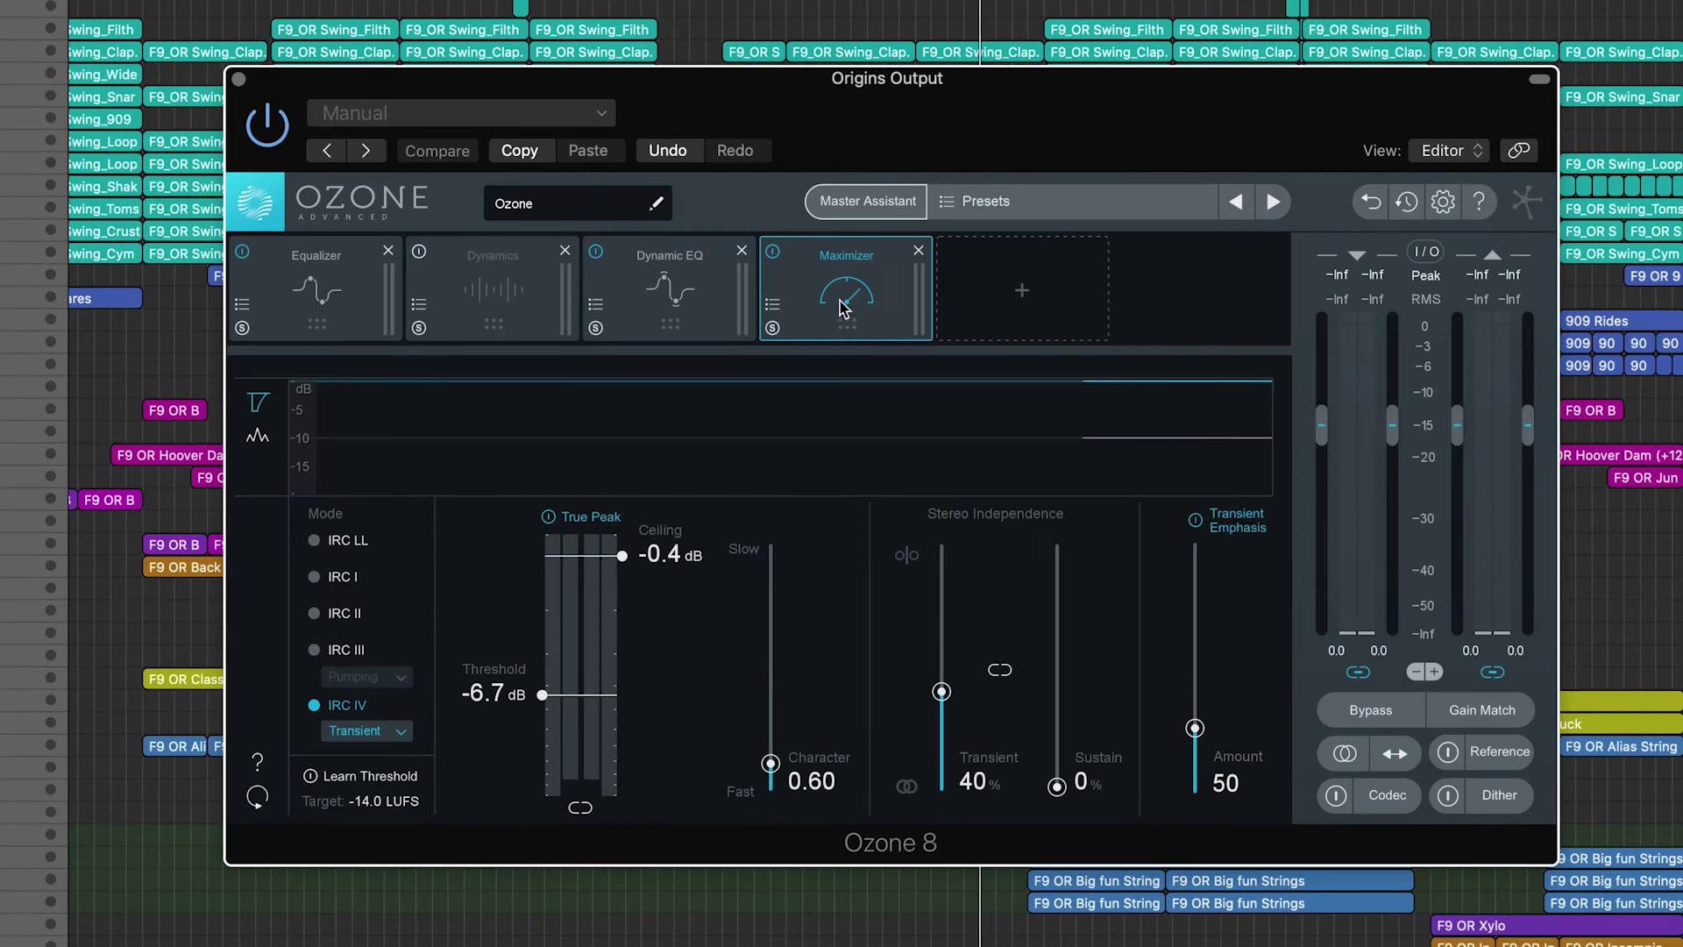
Step: Set the Ozone 8 Equalizer's band 8 high shelf on Origins Output to -0.7 dB, and play the mix from bar 101
{"action": "left_click", "coordinate": [331, 295]}
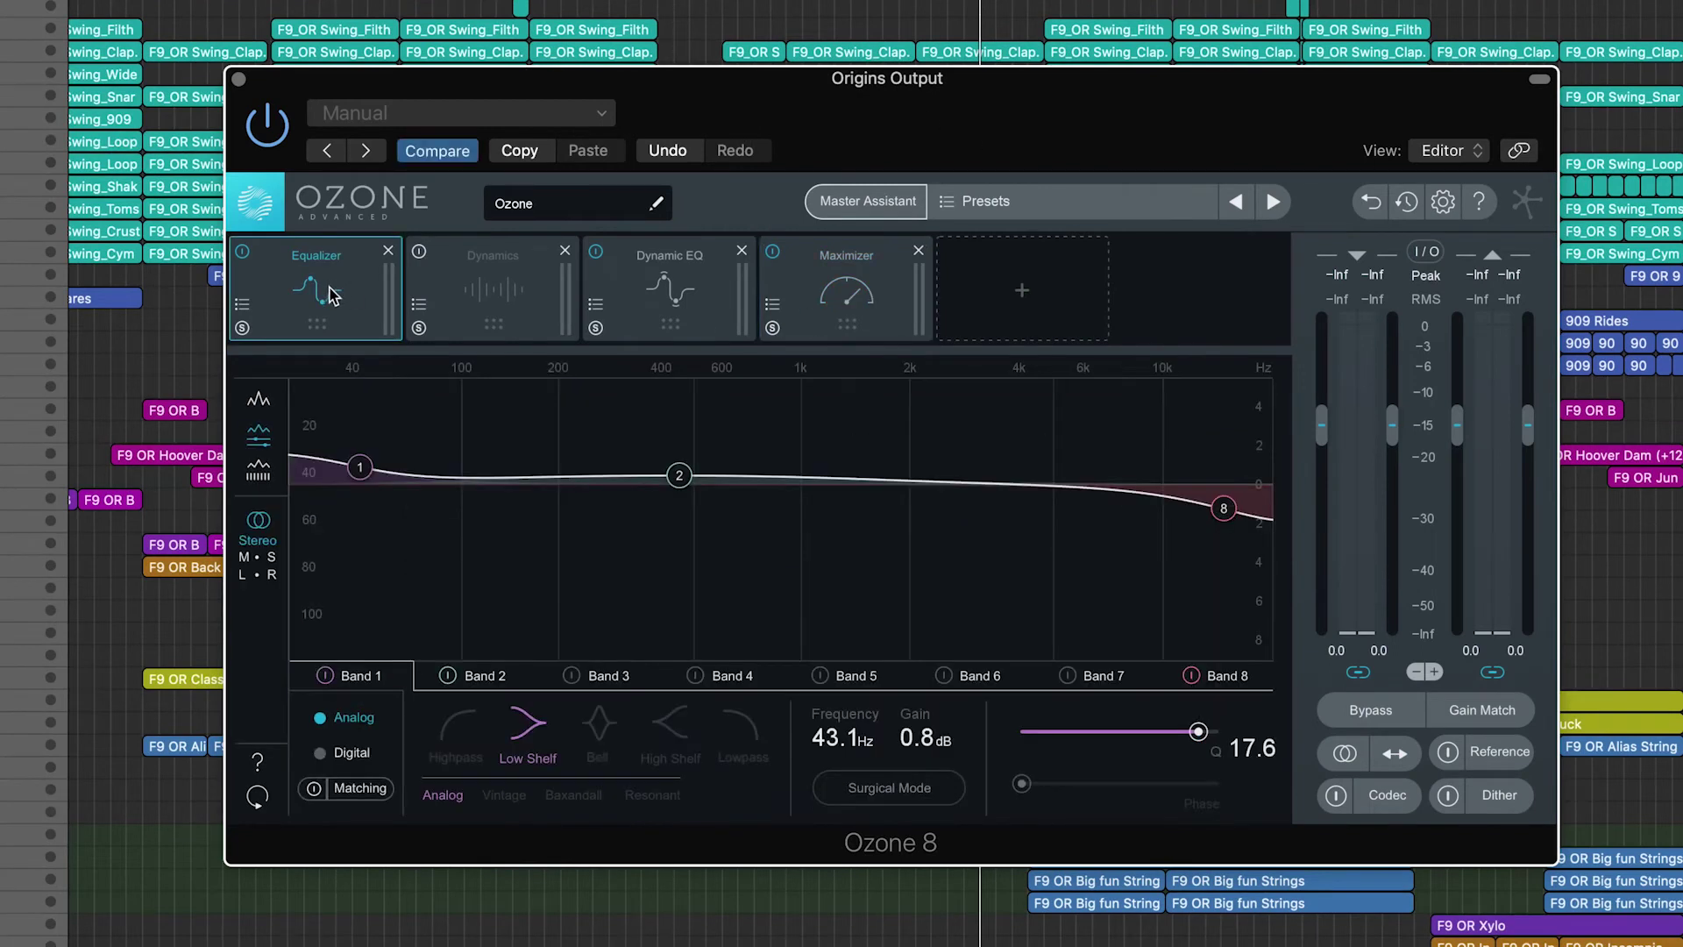
{"action": "left_click_drag", "start_coordinate": [1230, 519], "coordinate": [1231, 507]}
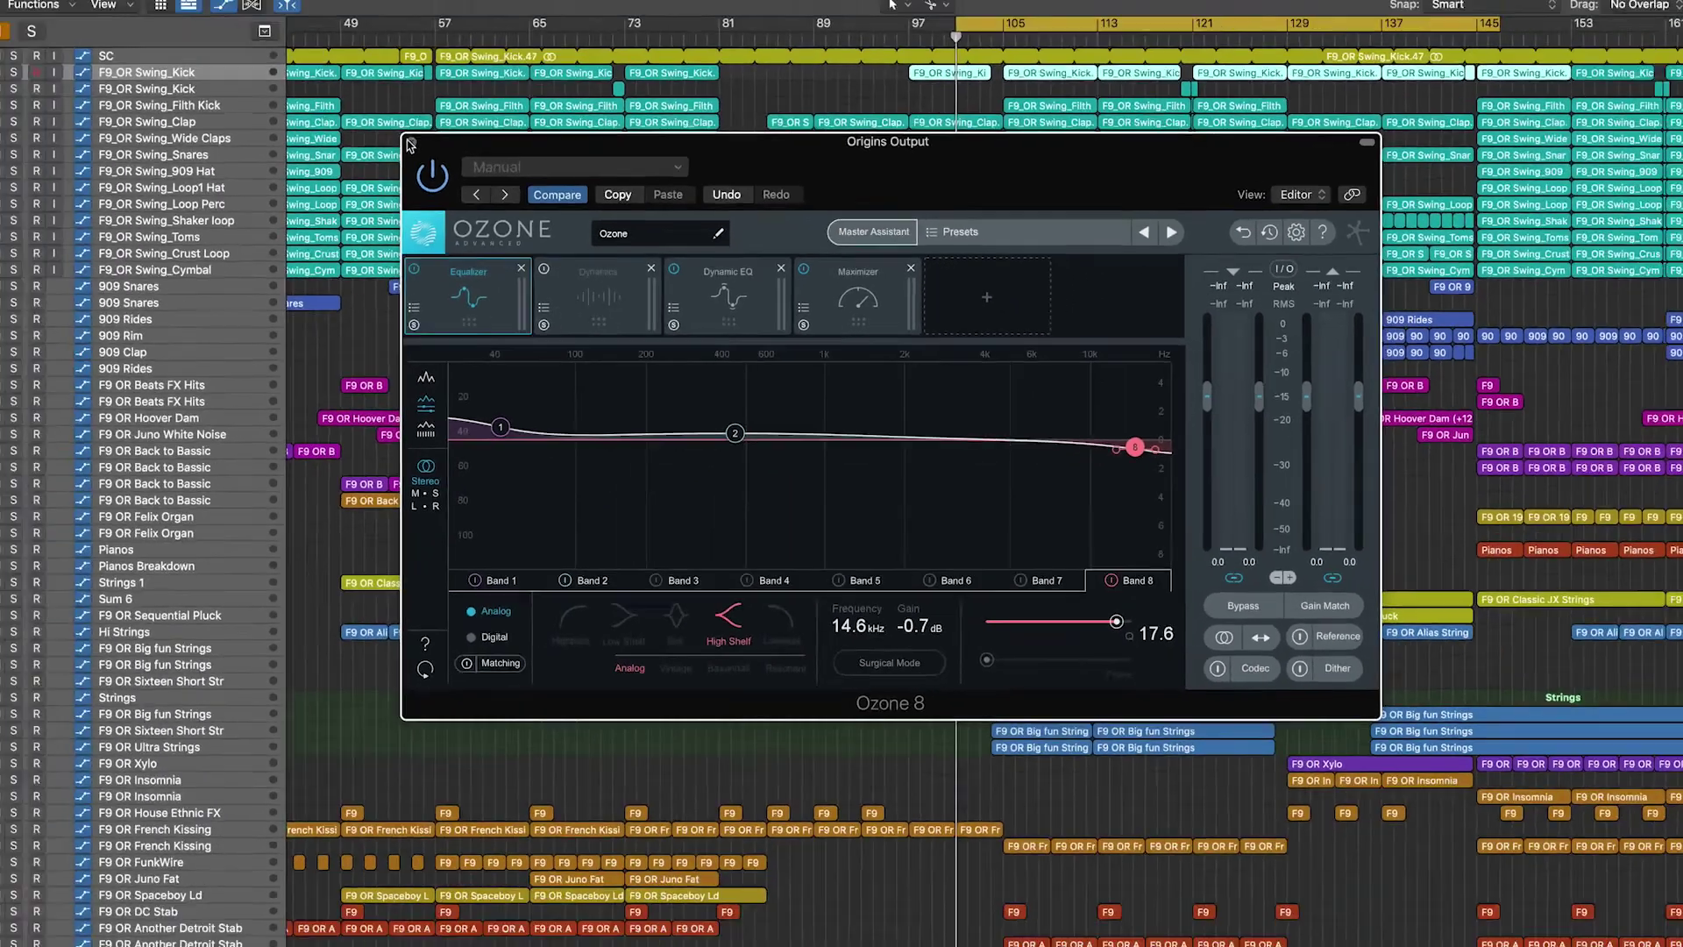
{"action": "left_click", "coordinate": [238, 79]}
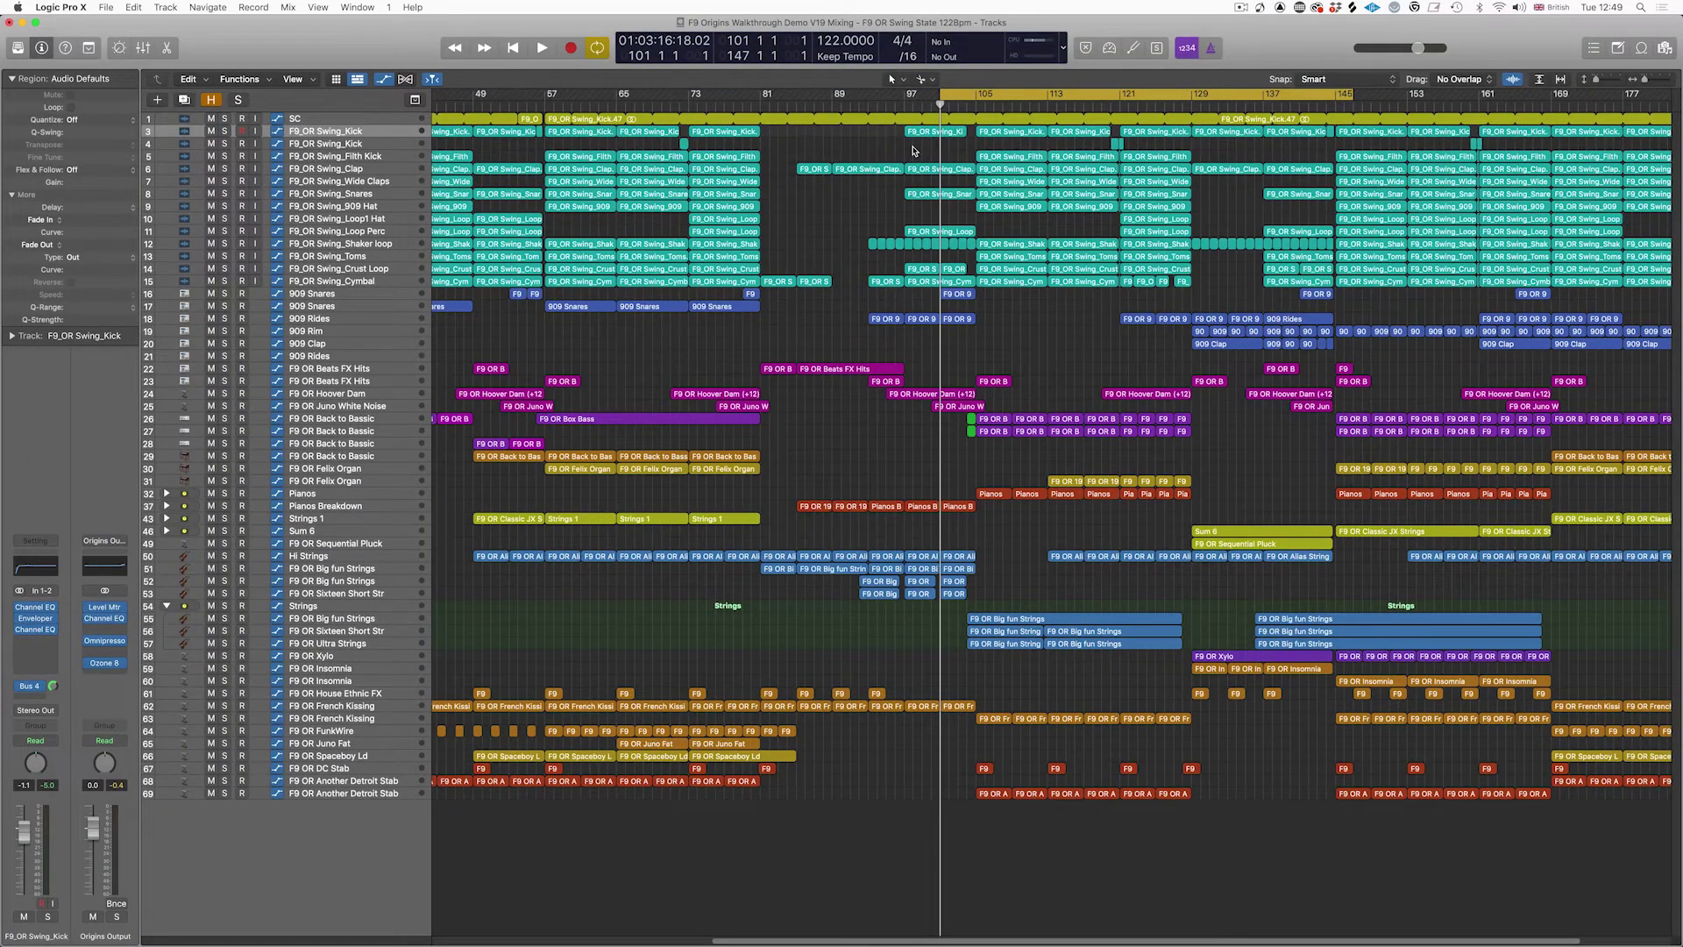
{"action": "key", "text": "space"}
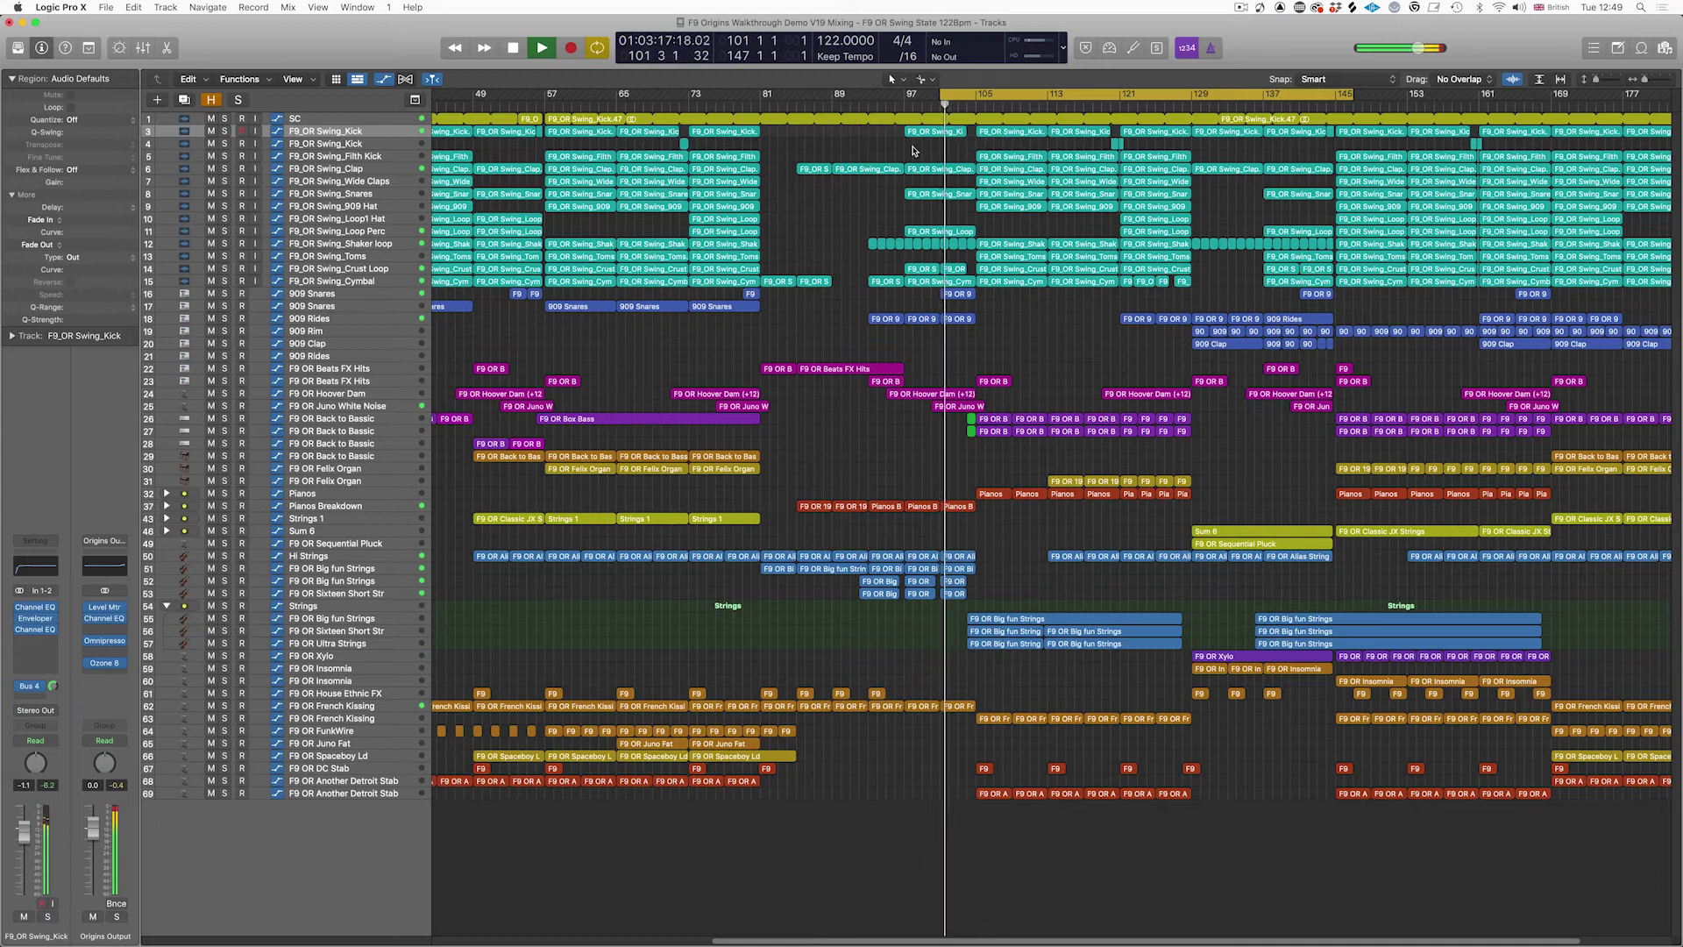
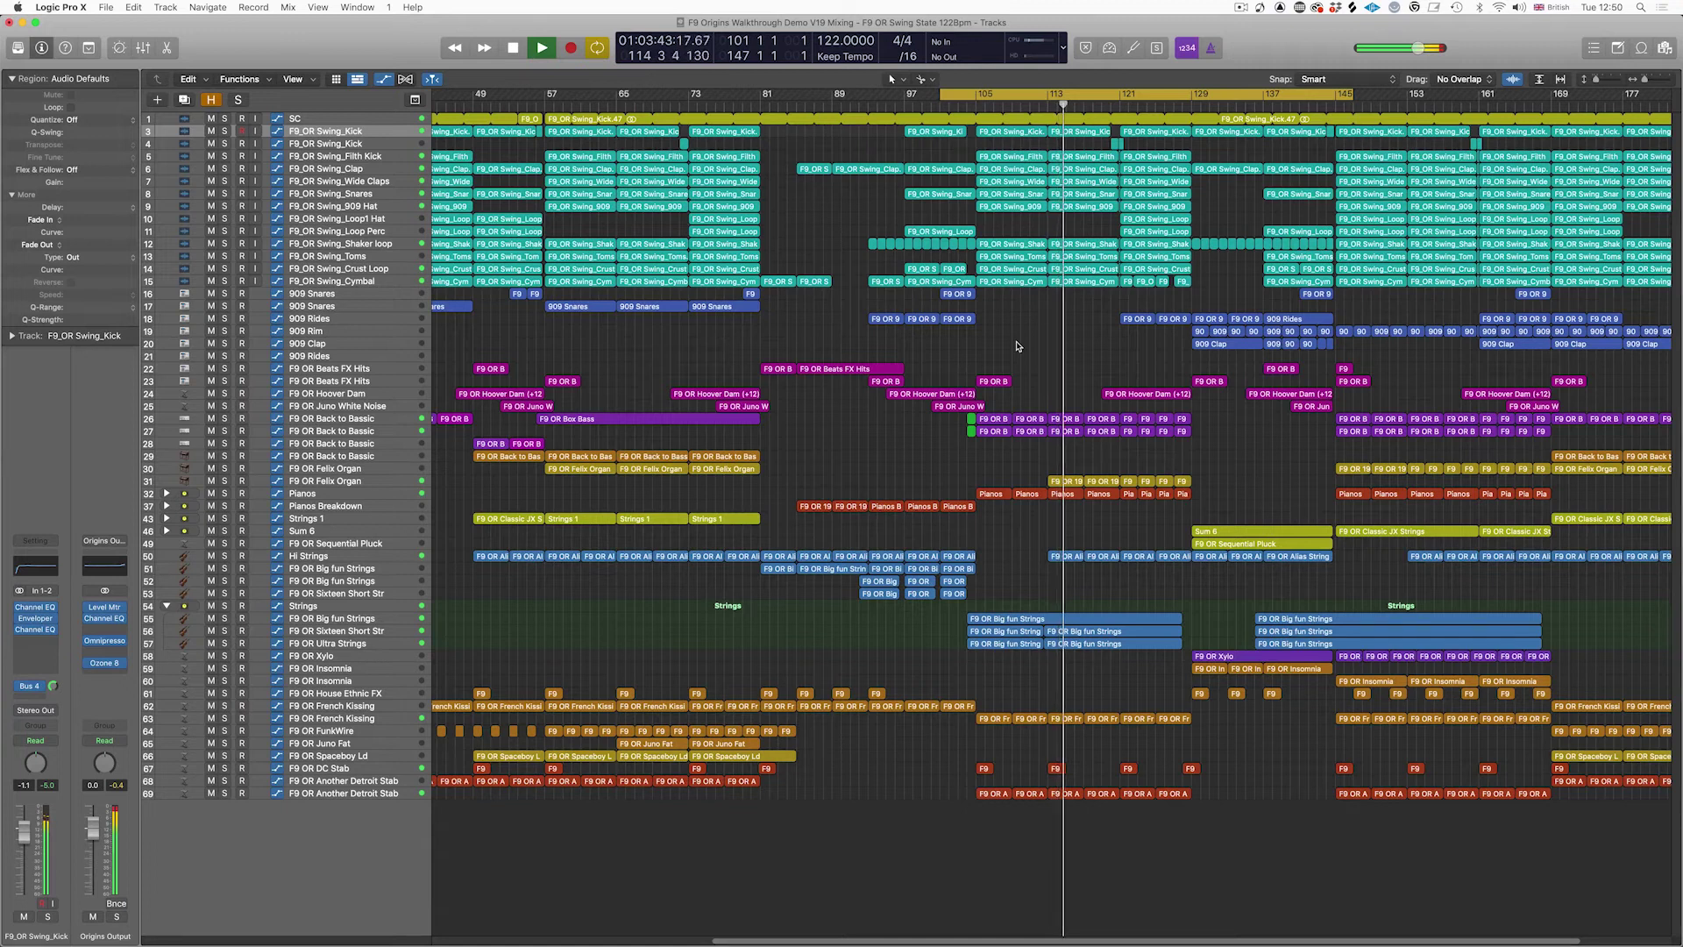
{"action": "key", "text": "space"}
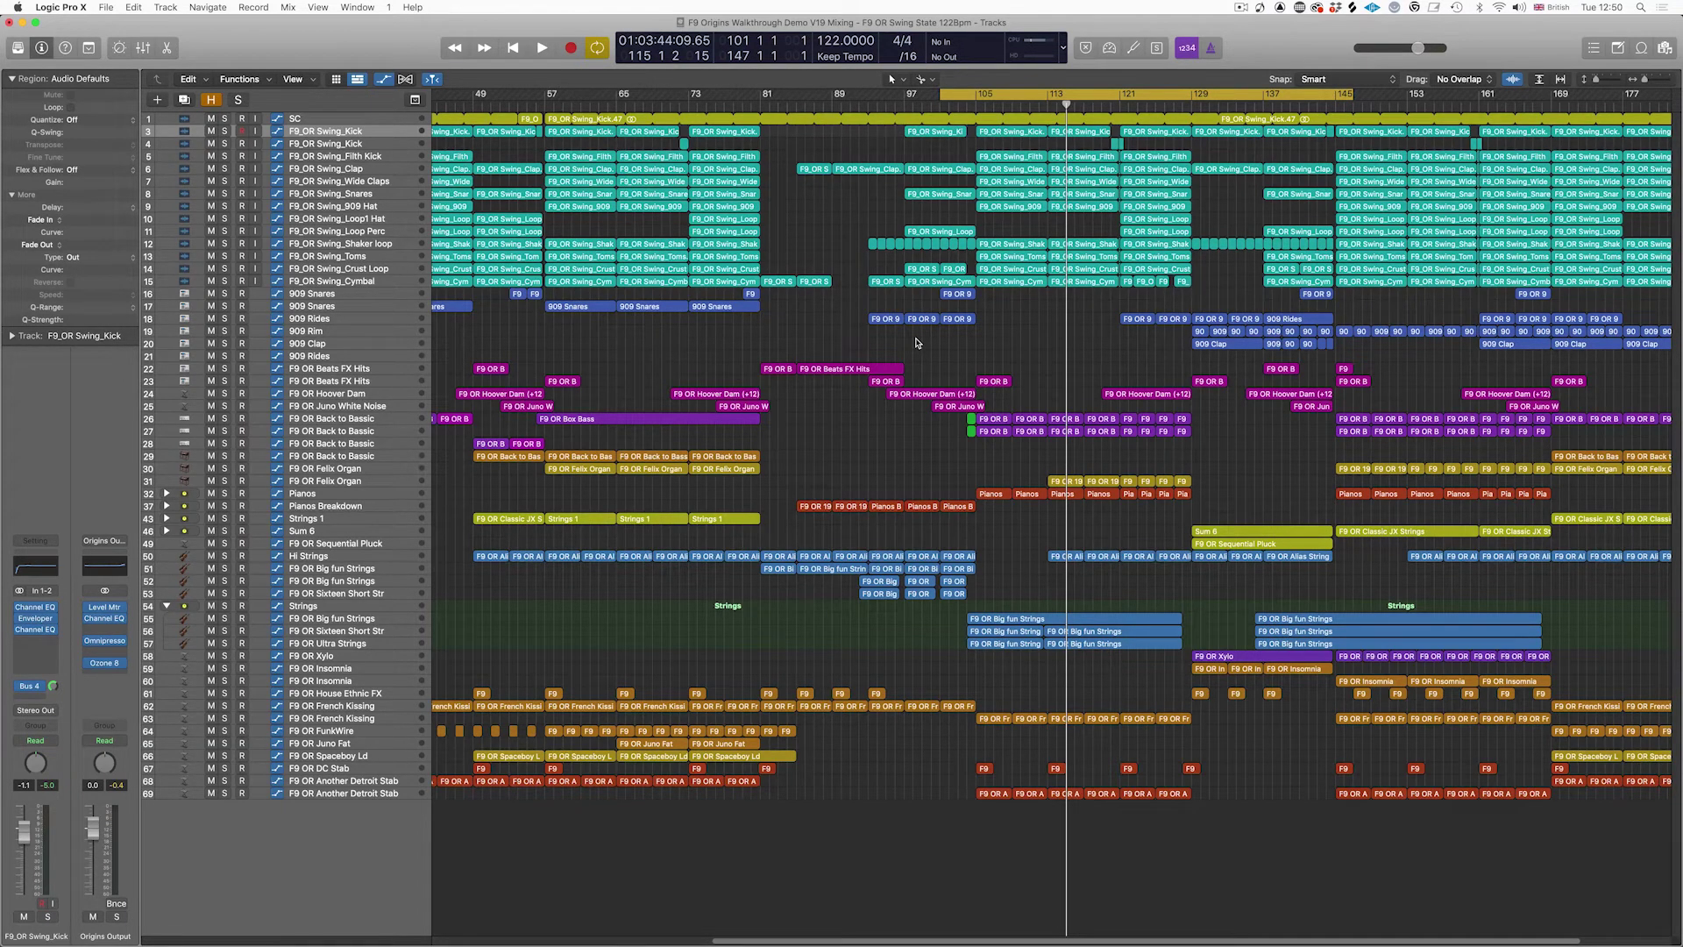
Step: Collapse and reopen the Strings summing stack, and expand the Pianos stack to examine its grouped tracks before collapsing it
{"action": "left_click", "coordinate": [321, 606]}
{"action": "left_click", "coordinate": [167, 607]}
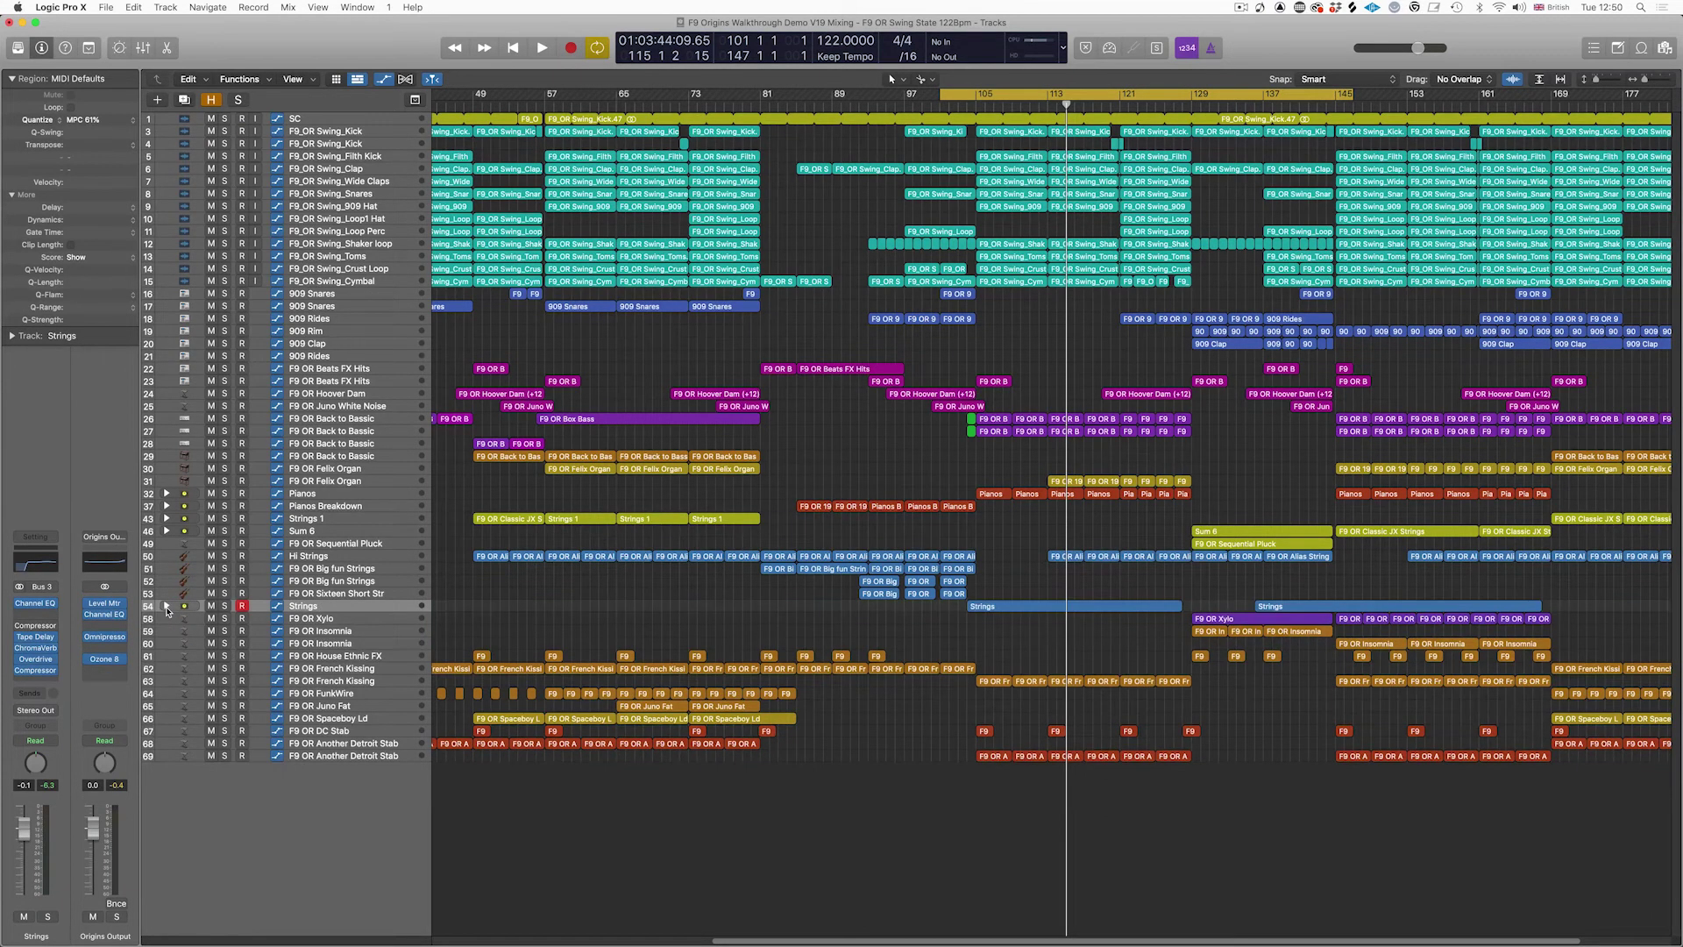
{"action": "left_click", "coordinate": [166, 607]}
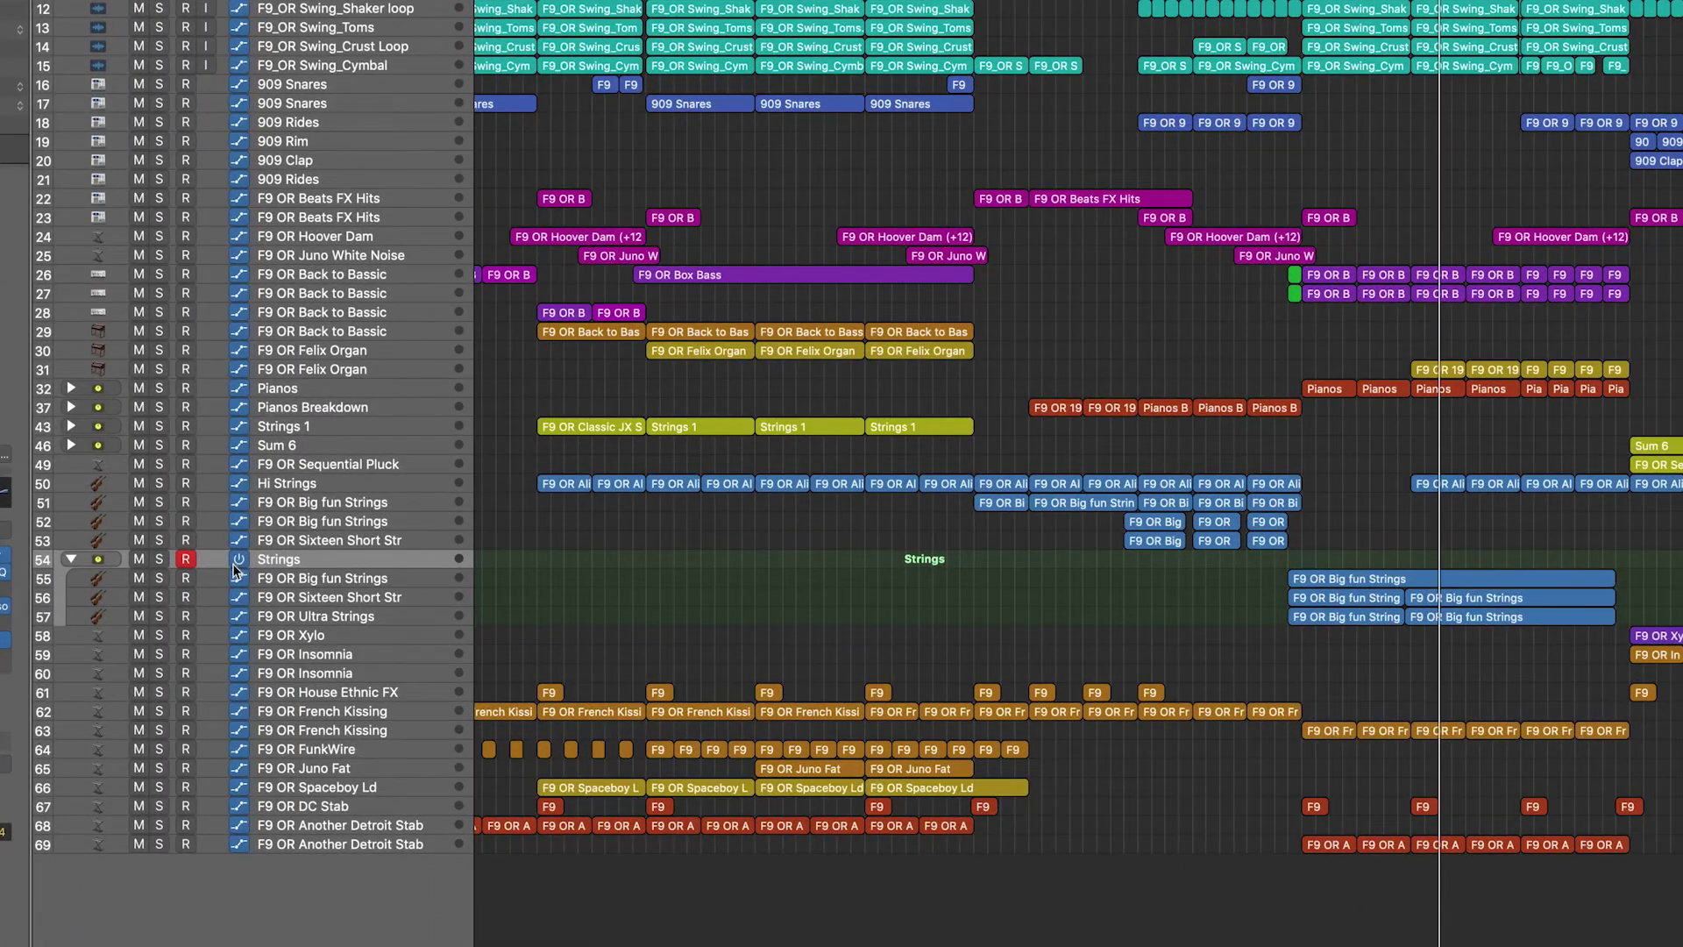
{"action": "left_click", "coordinate": [330, 391]}
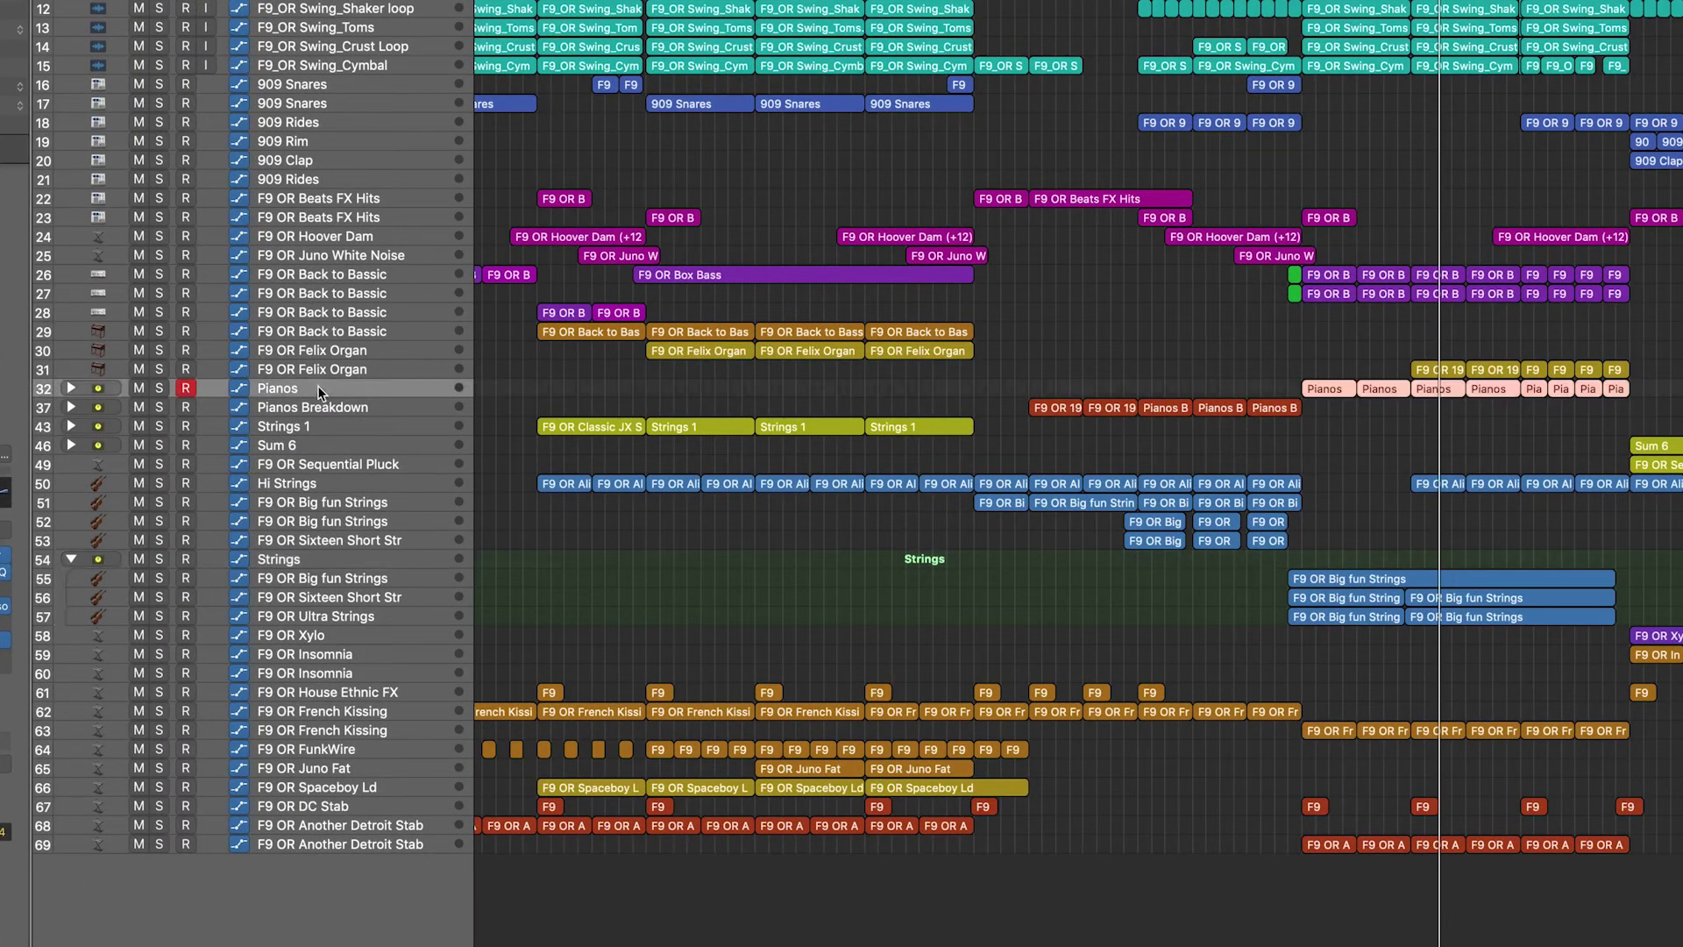
{"action": "left_click", "coordinate": [70, 388]}
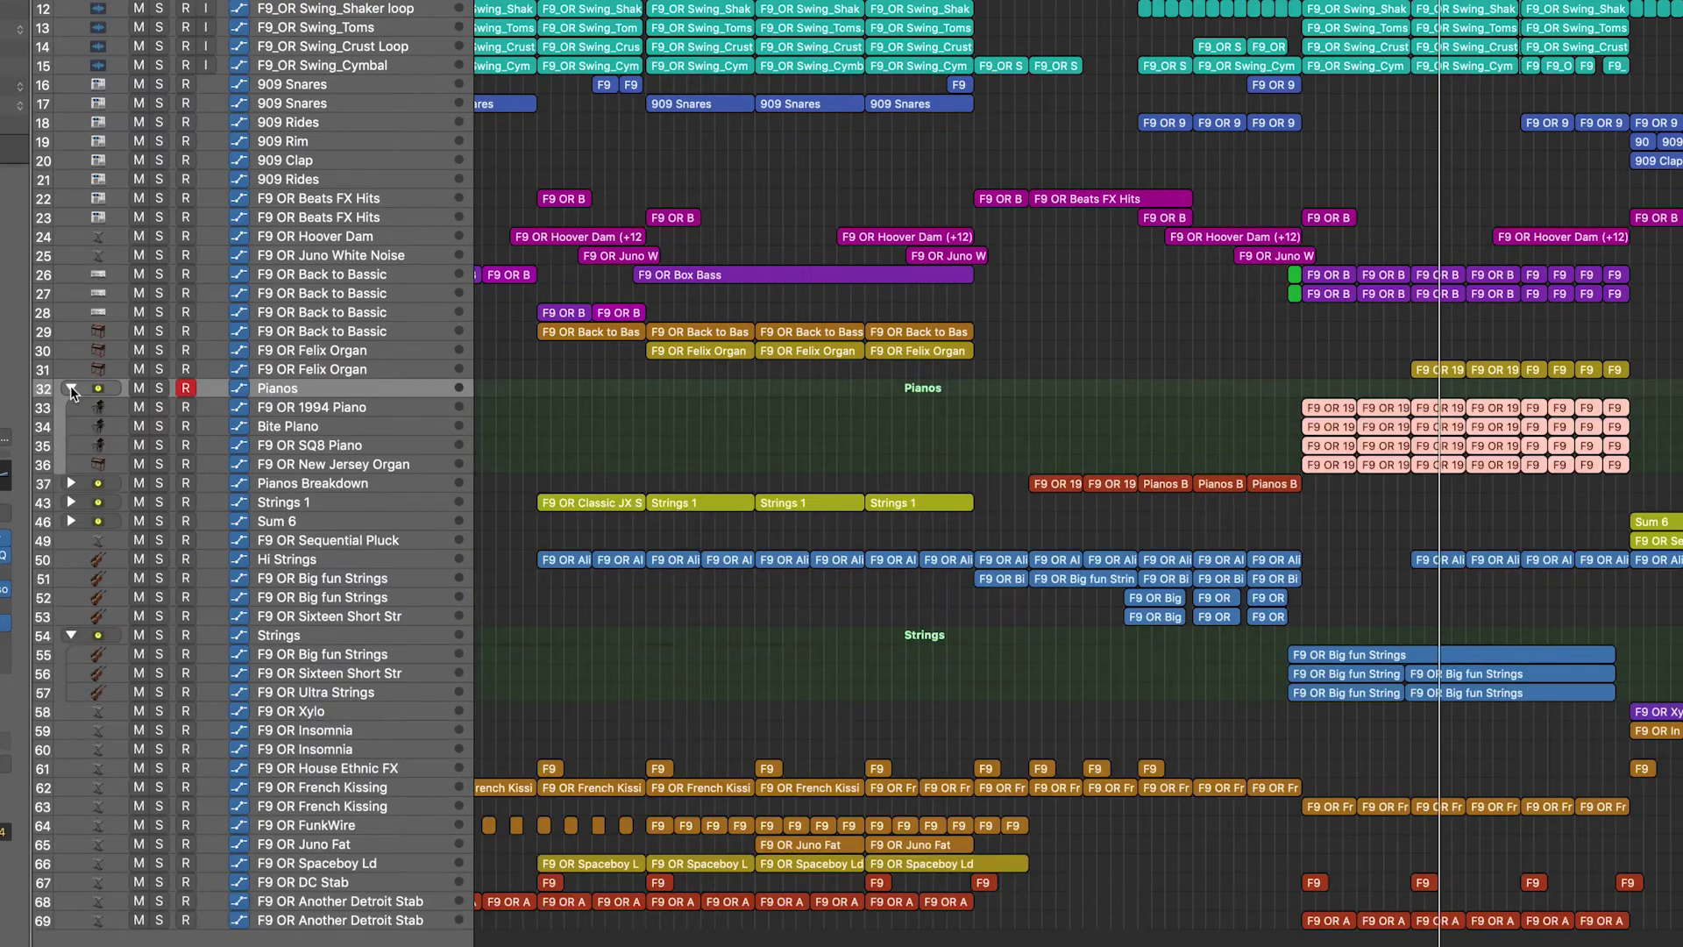
{"action": "left_click", "coordinate": [71, 388]}
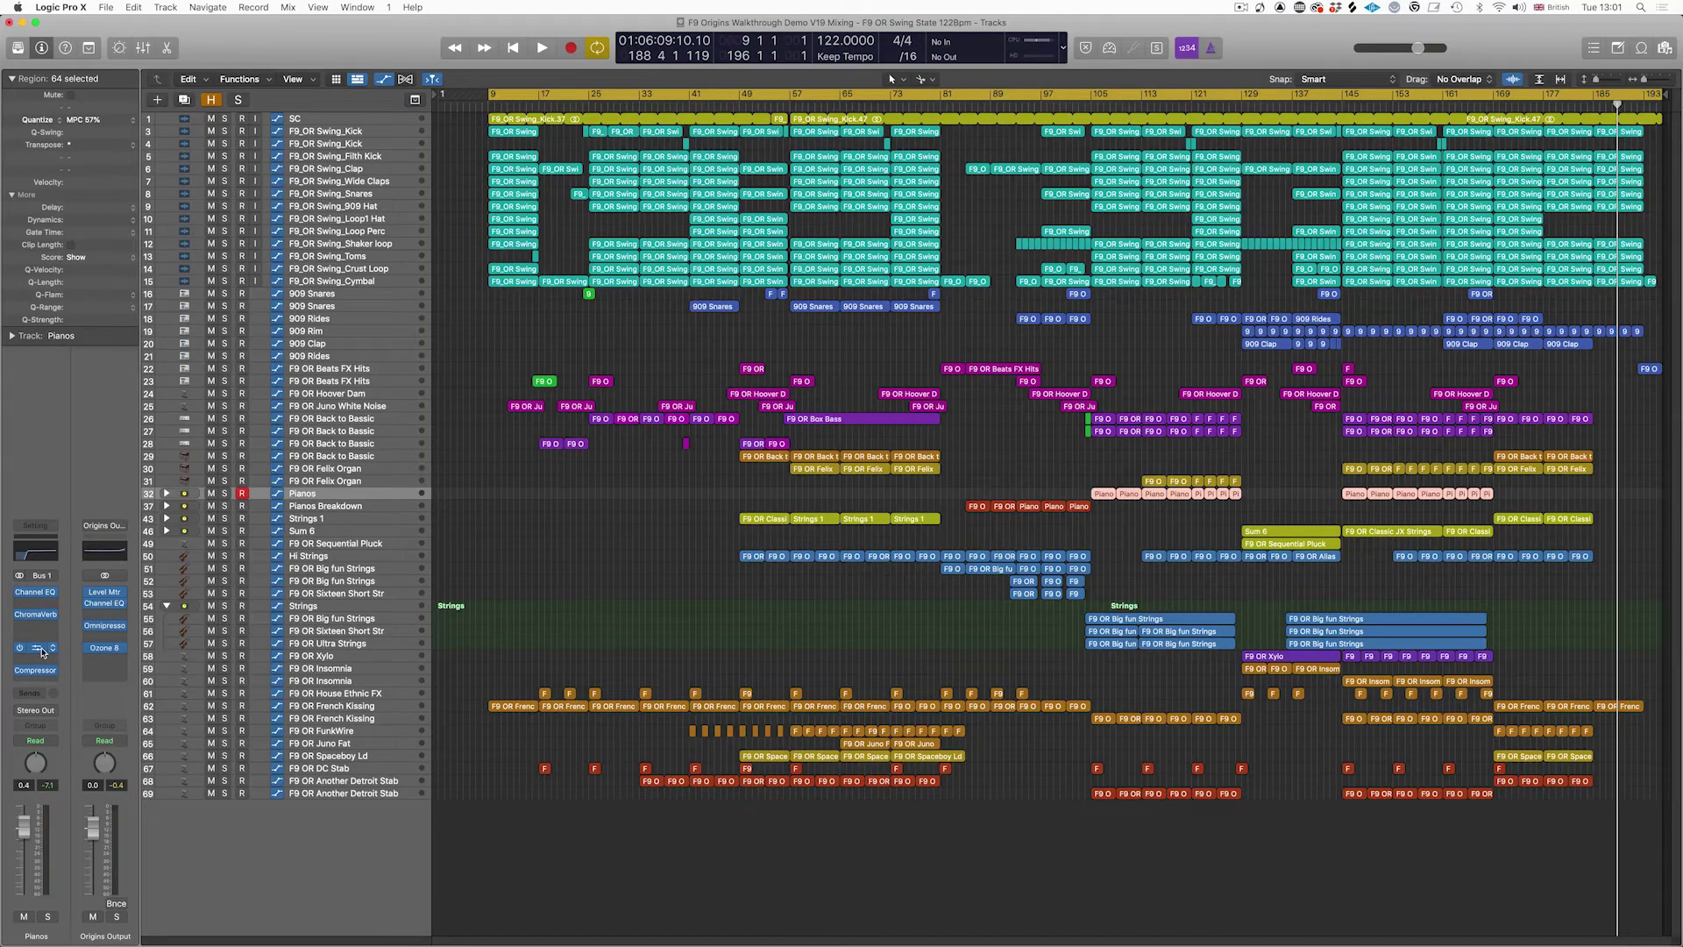
Step: Inspect the Overdrive, ChromaVerb and Compressor settings on the Pianos stack channel, and close the plug-in windows
{"action": "left_click", "coordinate": [37, 648]}
{"action": "left_click", "coordinate": [37, 619]}
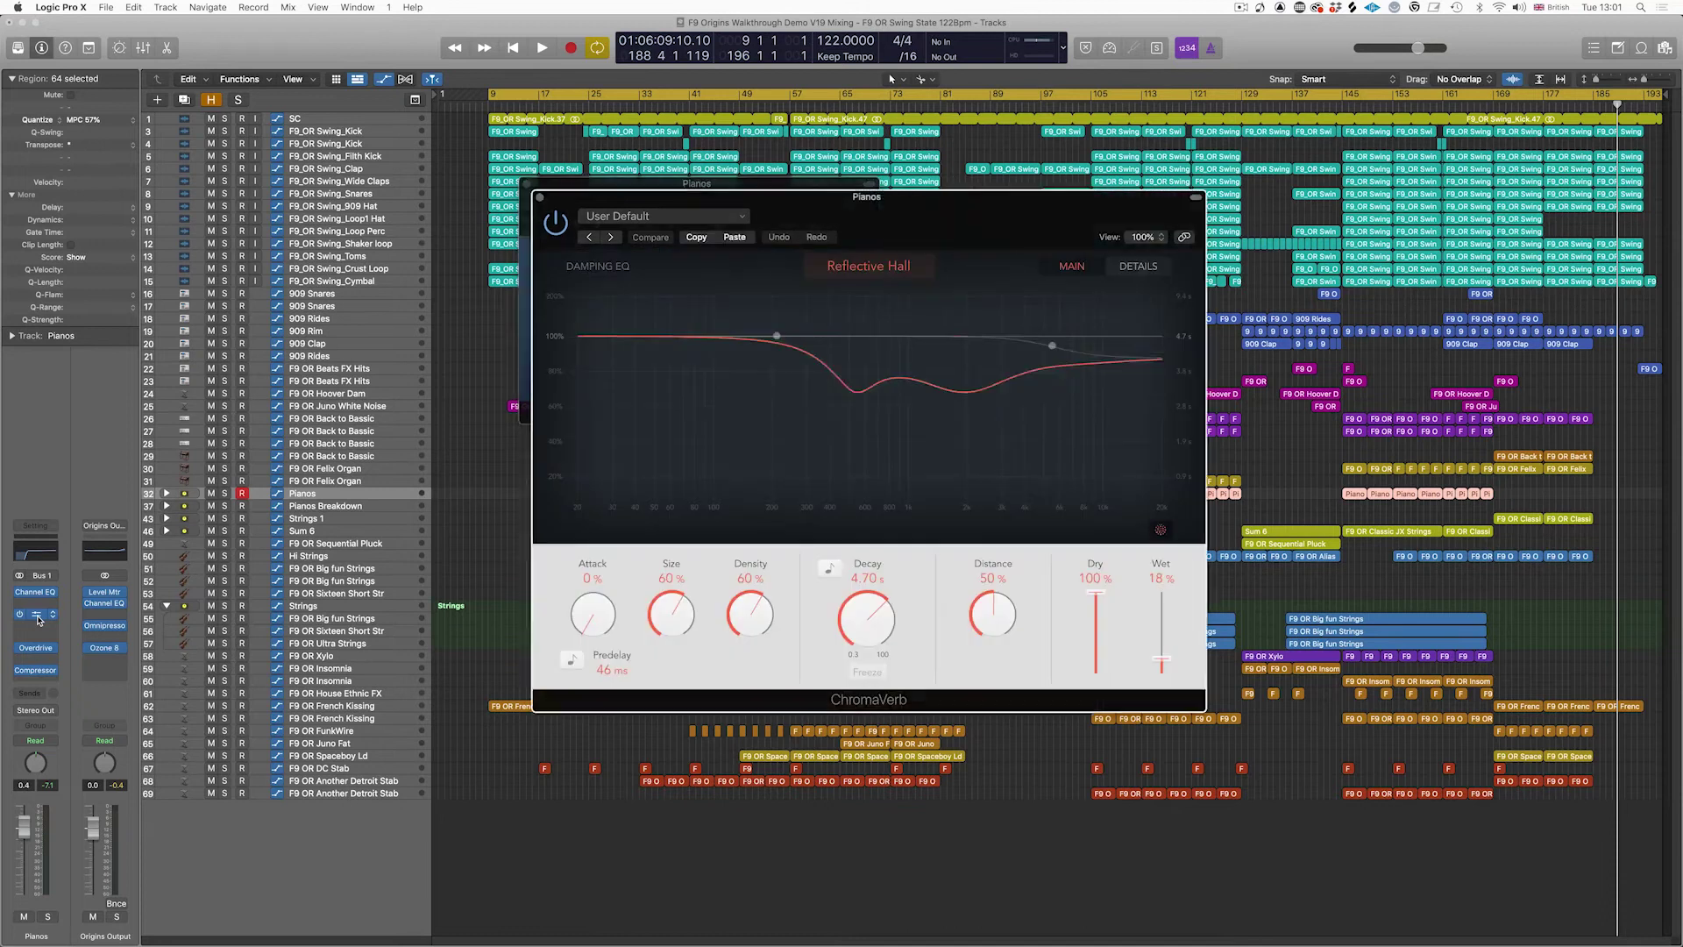
{"action": "left_click", "coordinate": [694, 186]}
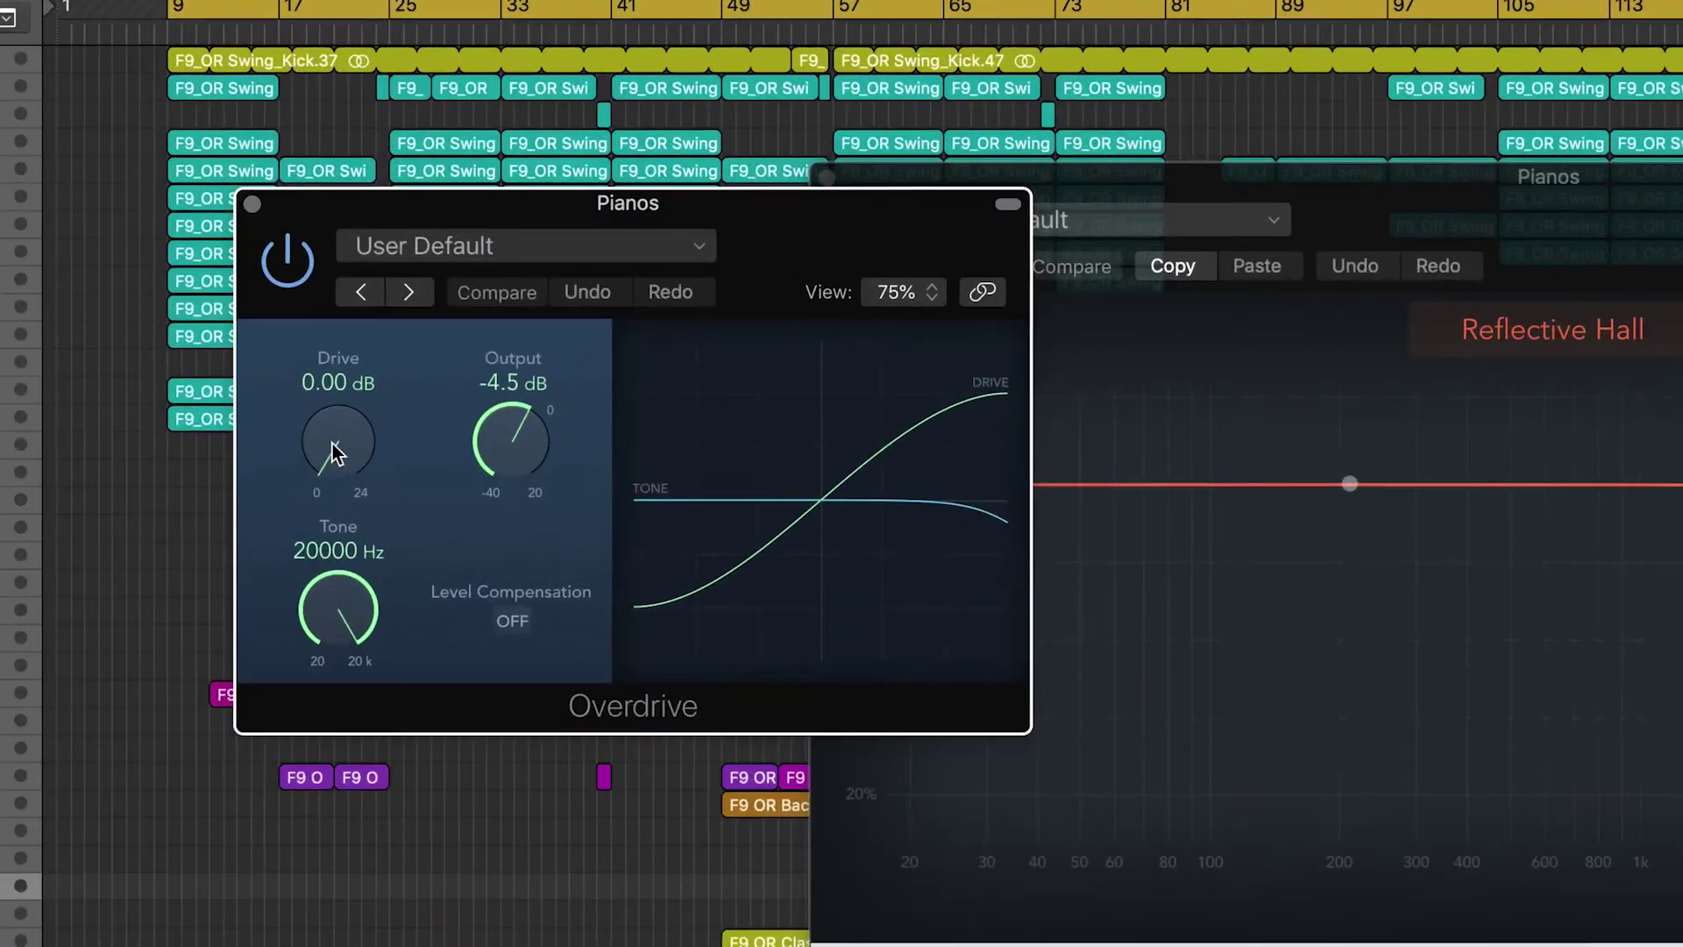
{"action": "left_click_drag", "start_coordinate": [564, 292], "coordinate": [563, 292]}
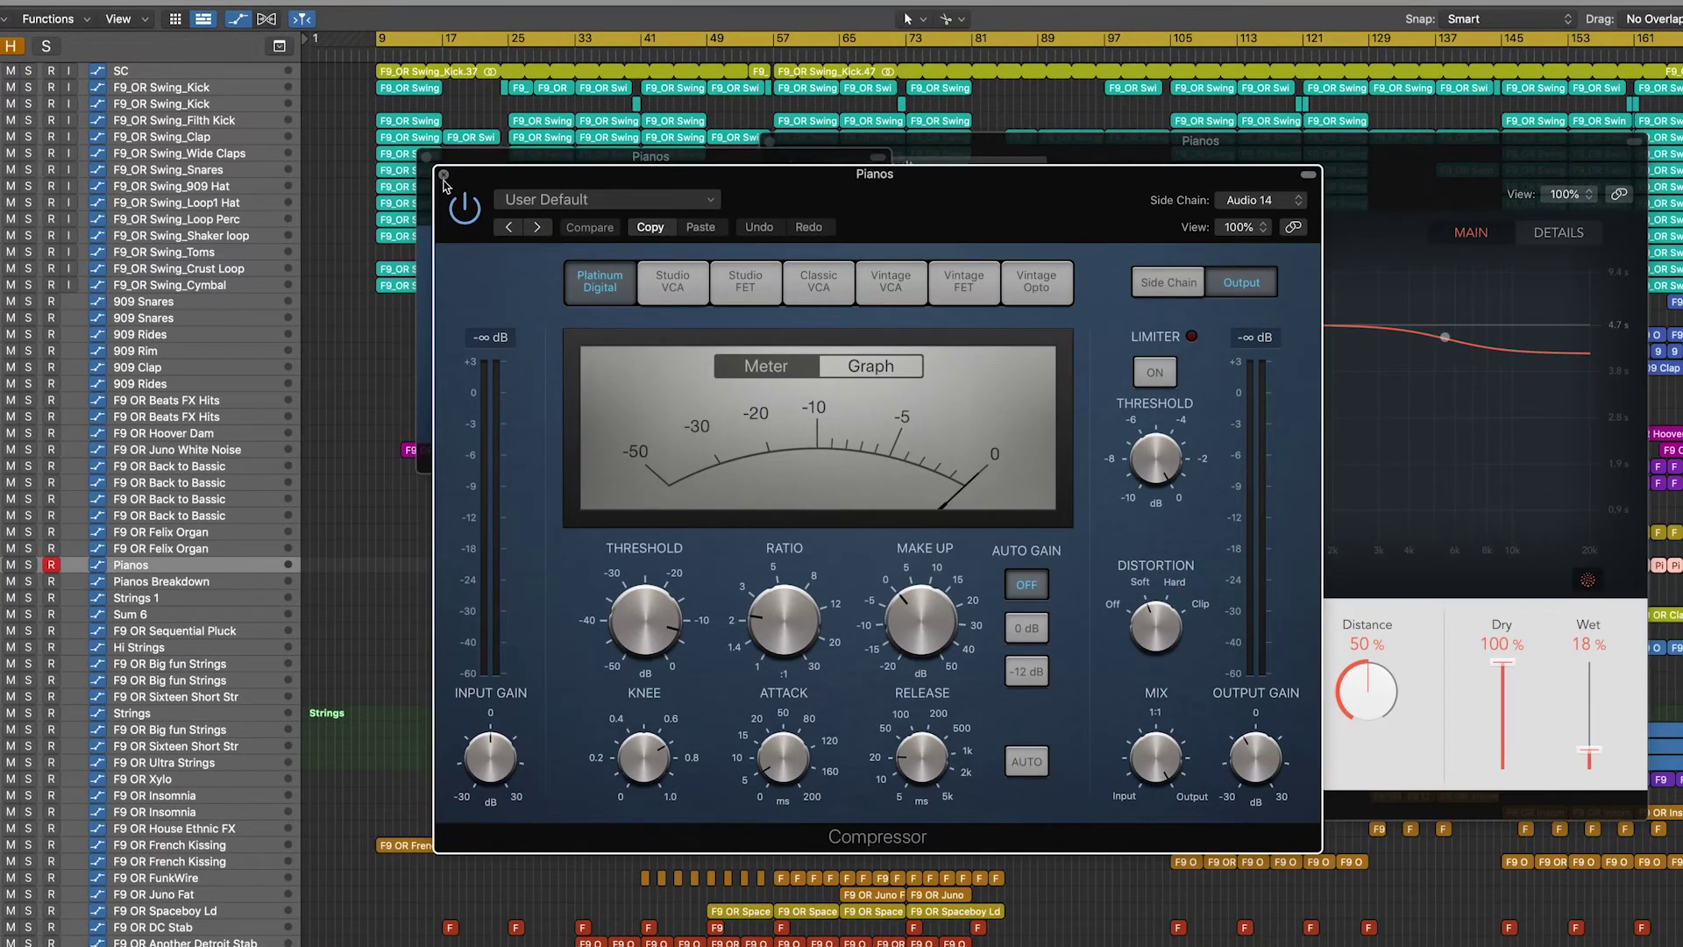
{"action": "left_click", "coordinate": [440, 177]}
{"action": "left_click", "coordinate": [427, 157]}
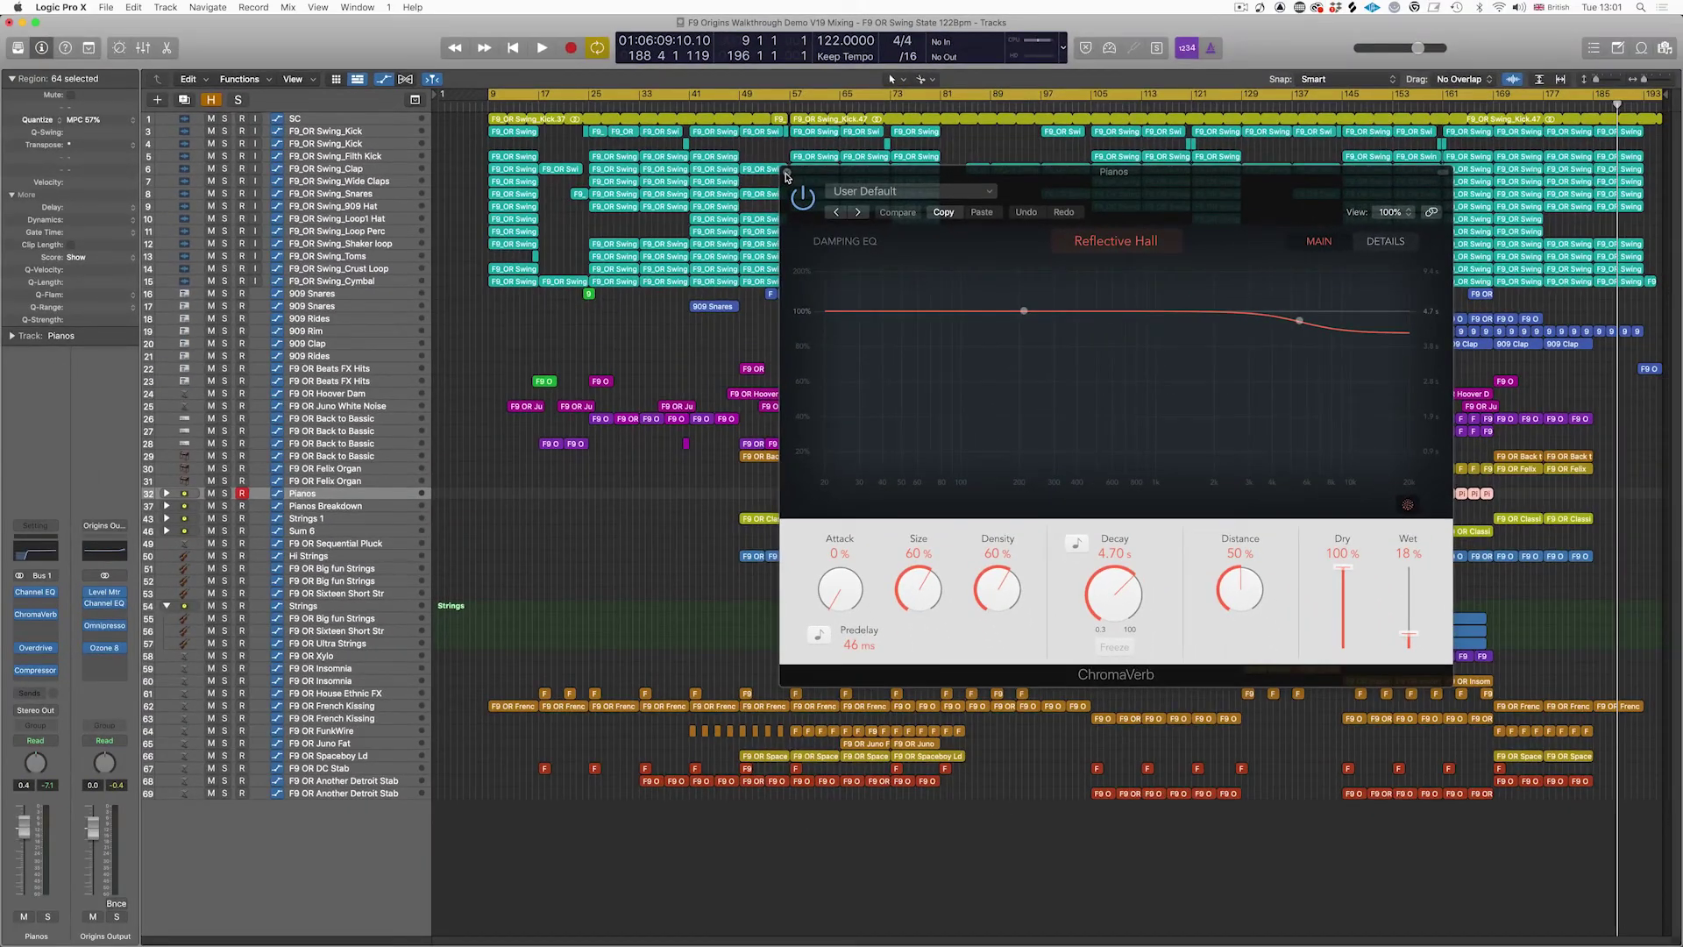
{"action": "left_click", "coordinate": [787, 174]}
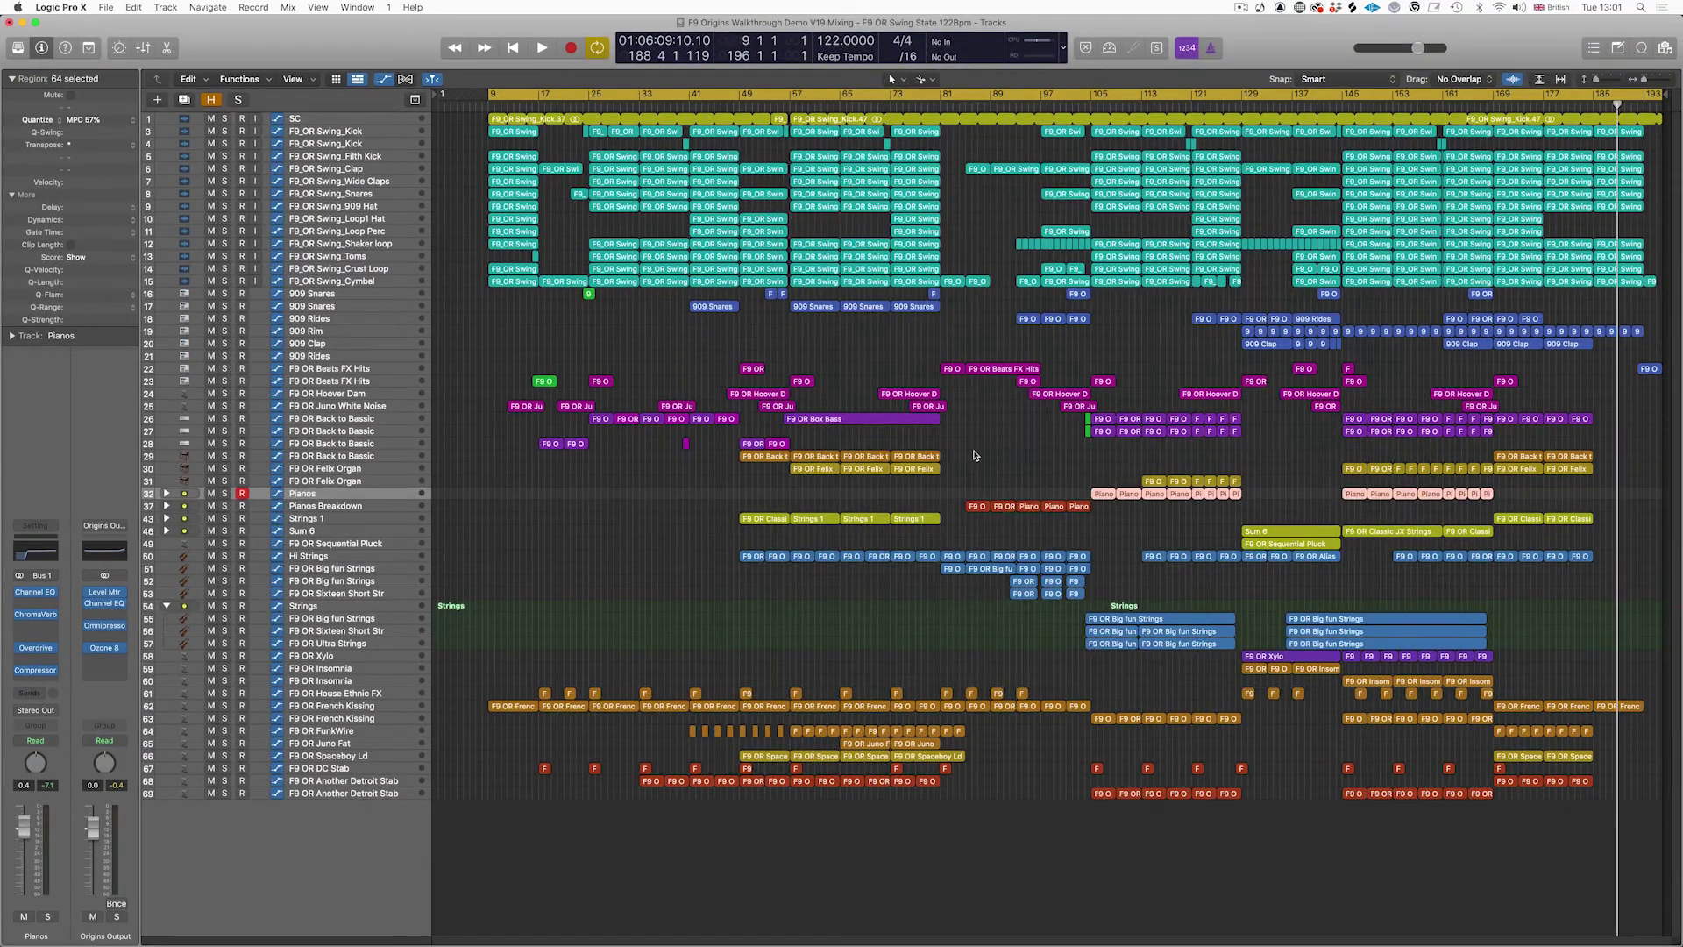
Step: Inspect the Ozone 8 Maximizer's ceiling and threshold on the Origins Output channel, and close the plug-in
{"action": "left_click", "coordinate": [112, 650]}
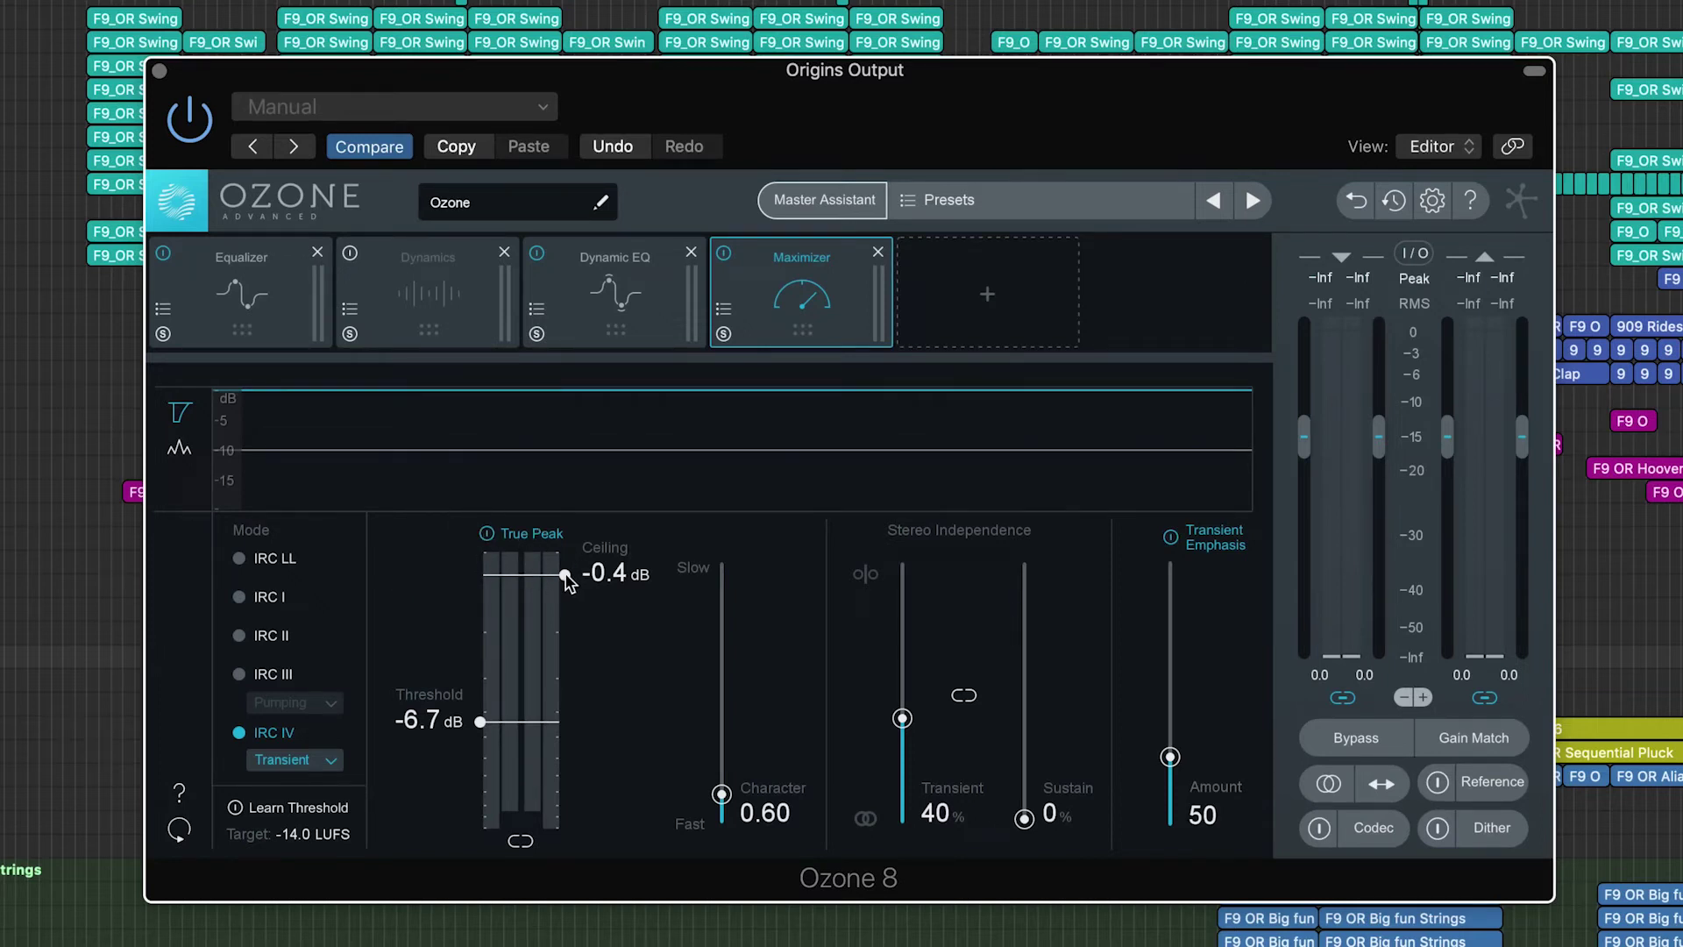
{"action": "left_click", "coordinate": [161, 71]}
{"action": "left_click", "coordinate": [980, 207]}
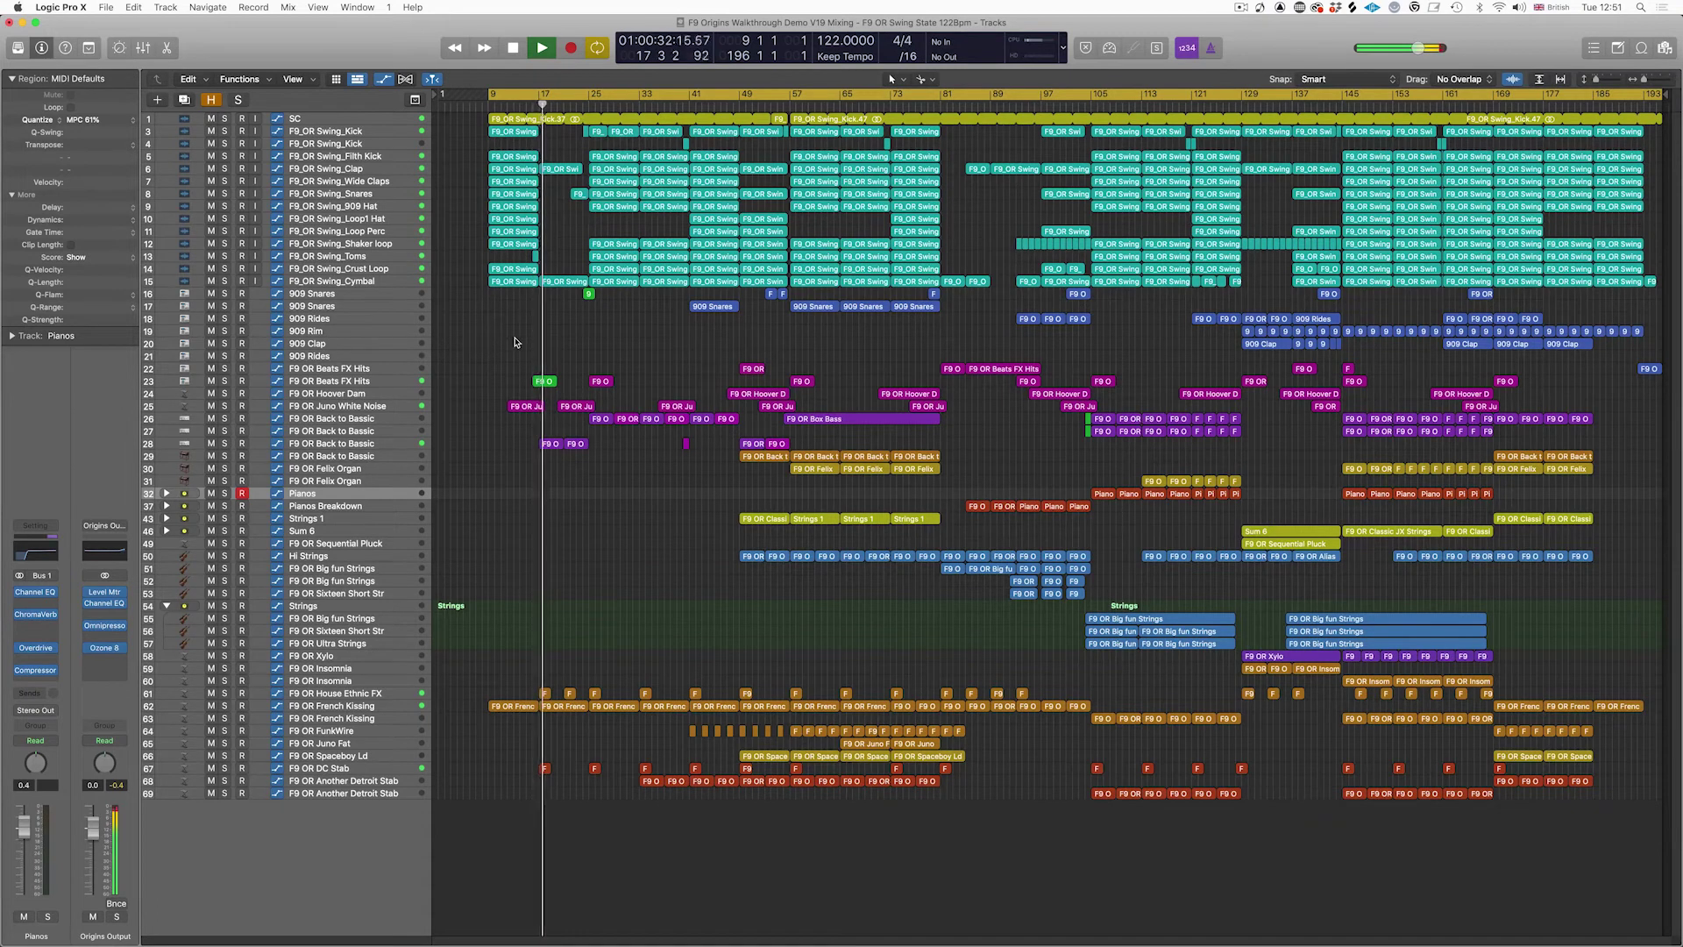
Step: Set the volume of the Back to Bassic channel on track 28 to 1.1 dB during playback
{"action": "left_click", "coordinate": [369, 444]}
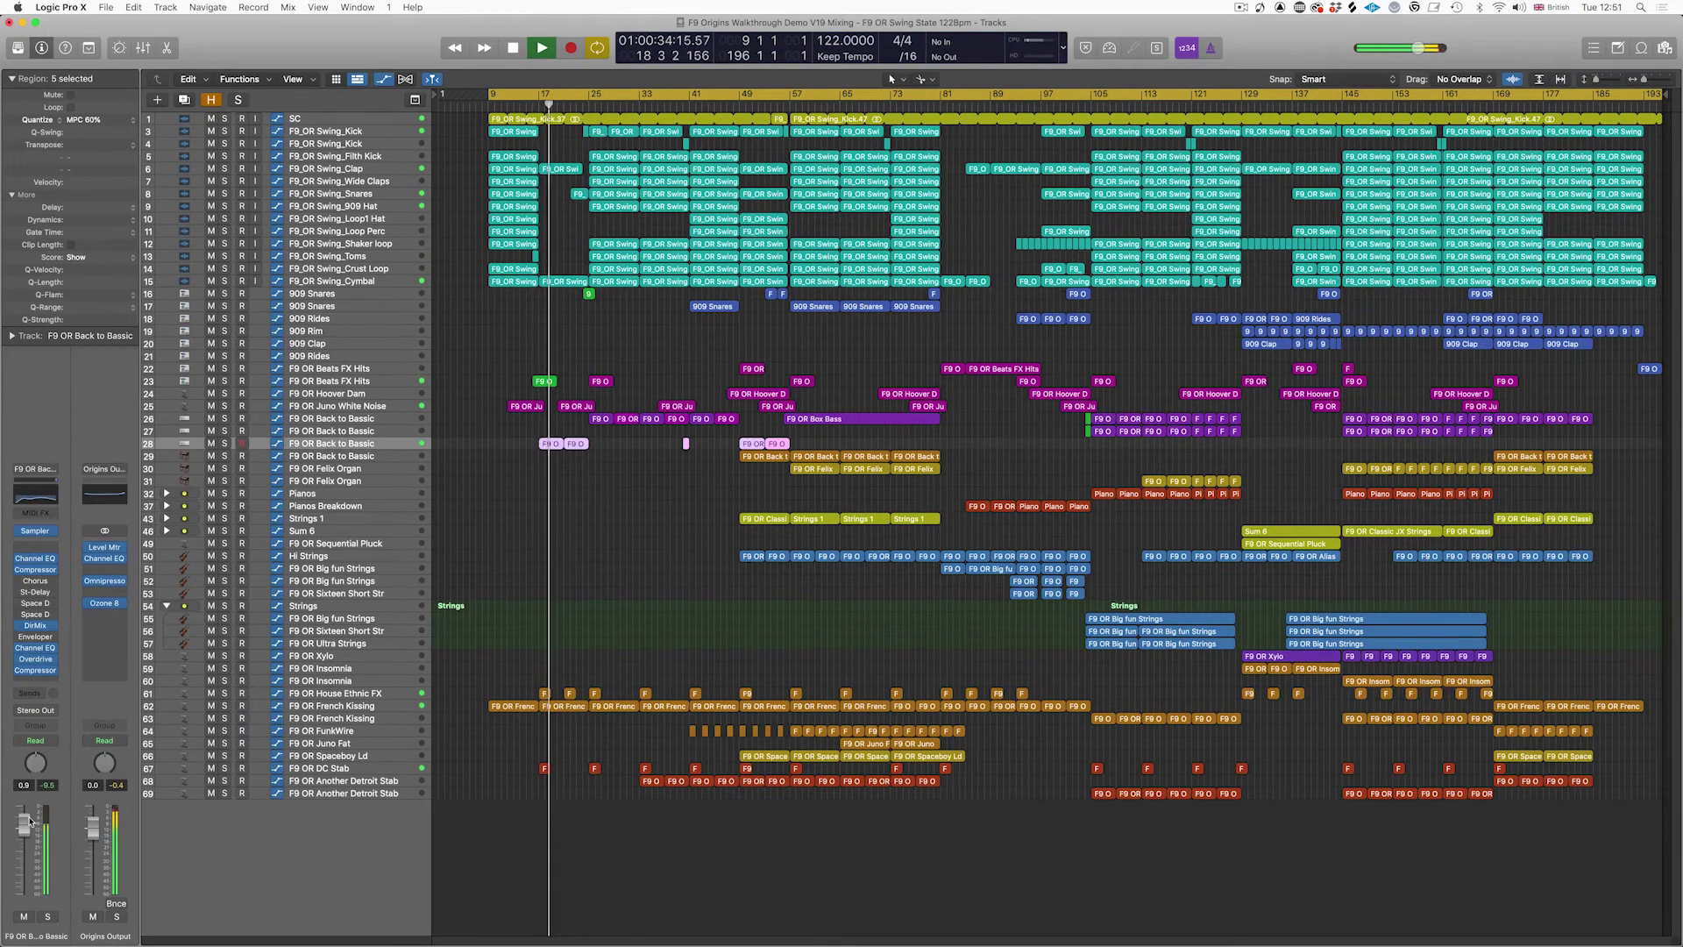
{"action": "left_click", "coordinate": [597, 357]}
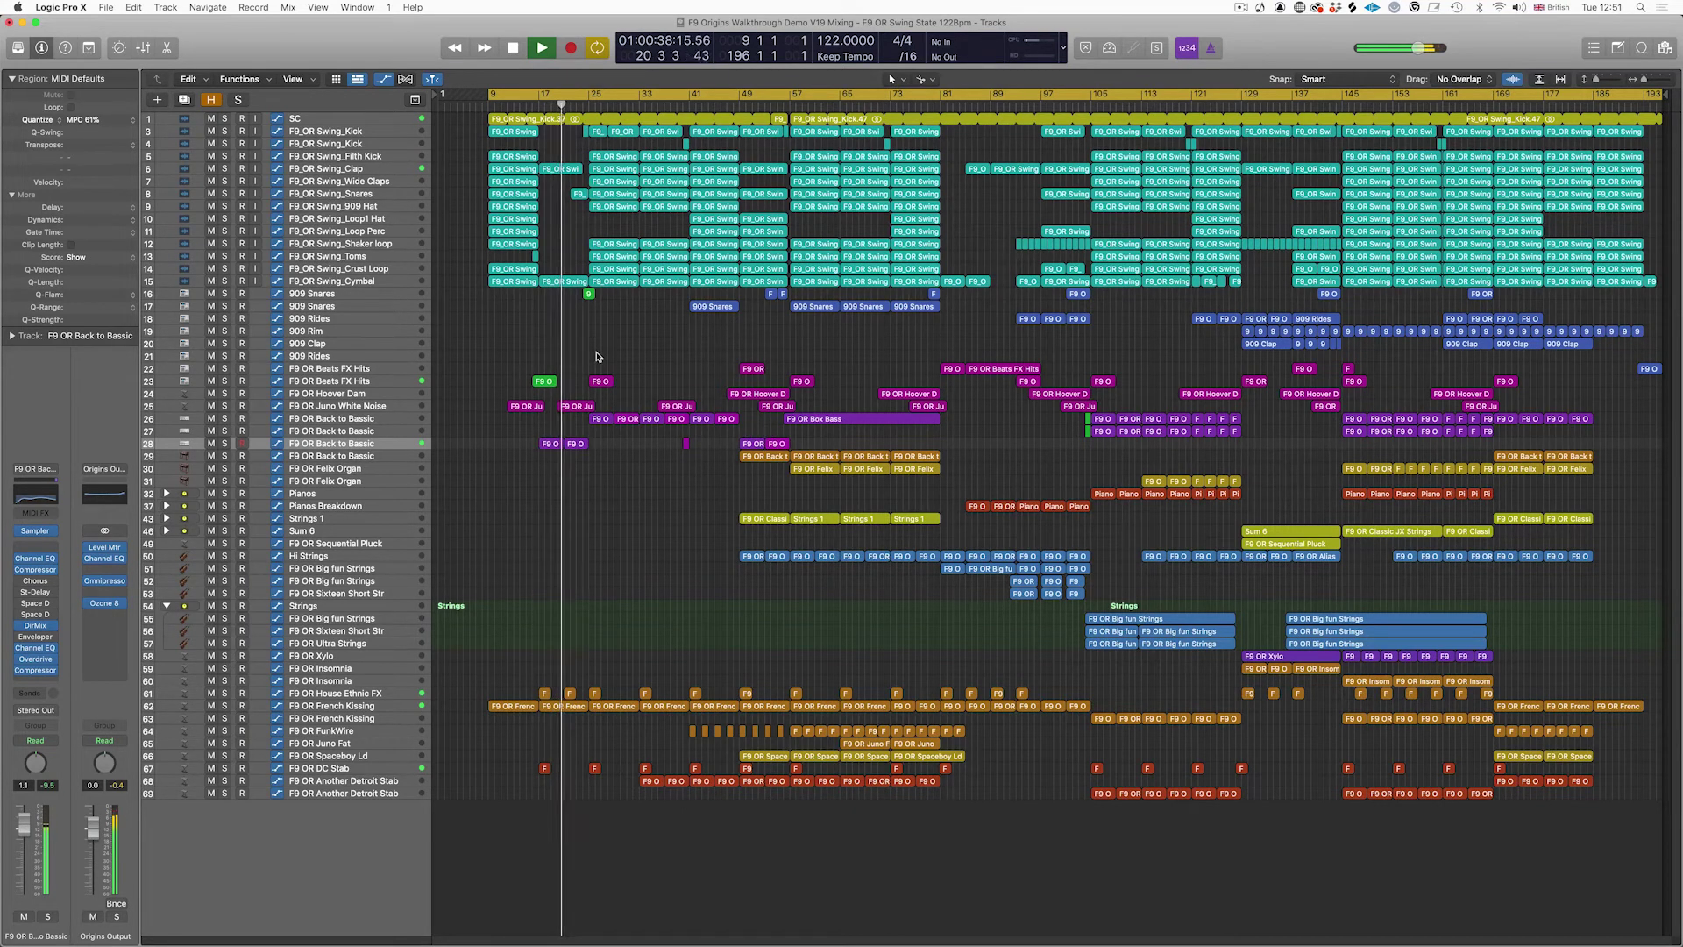